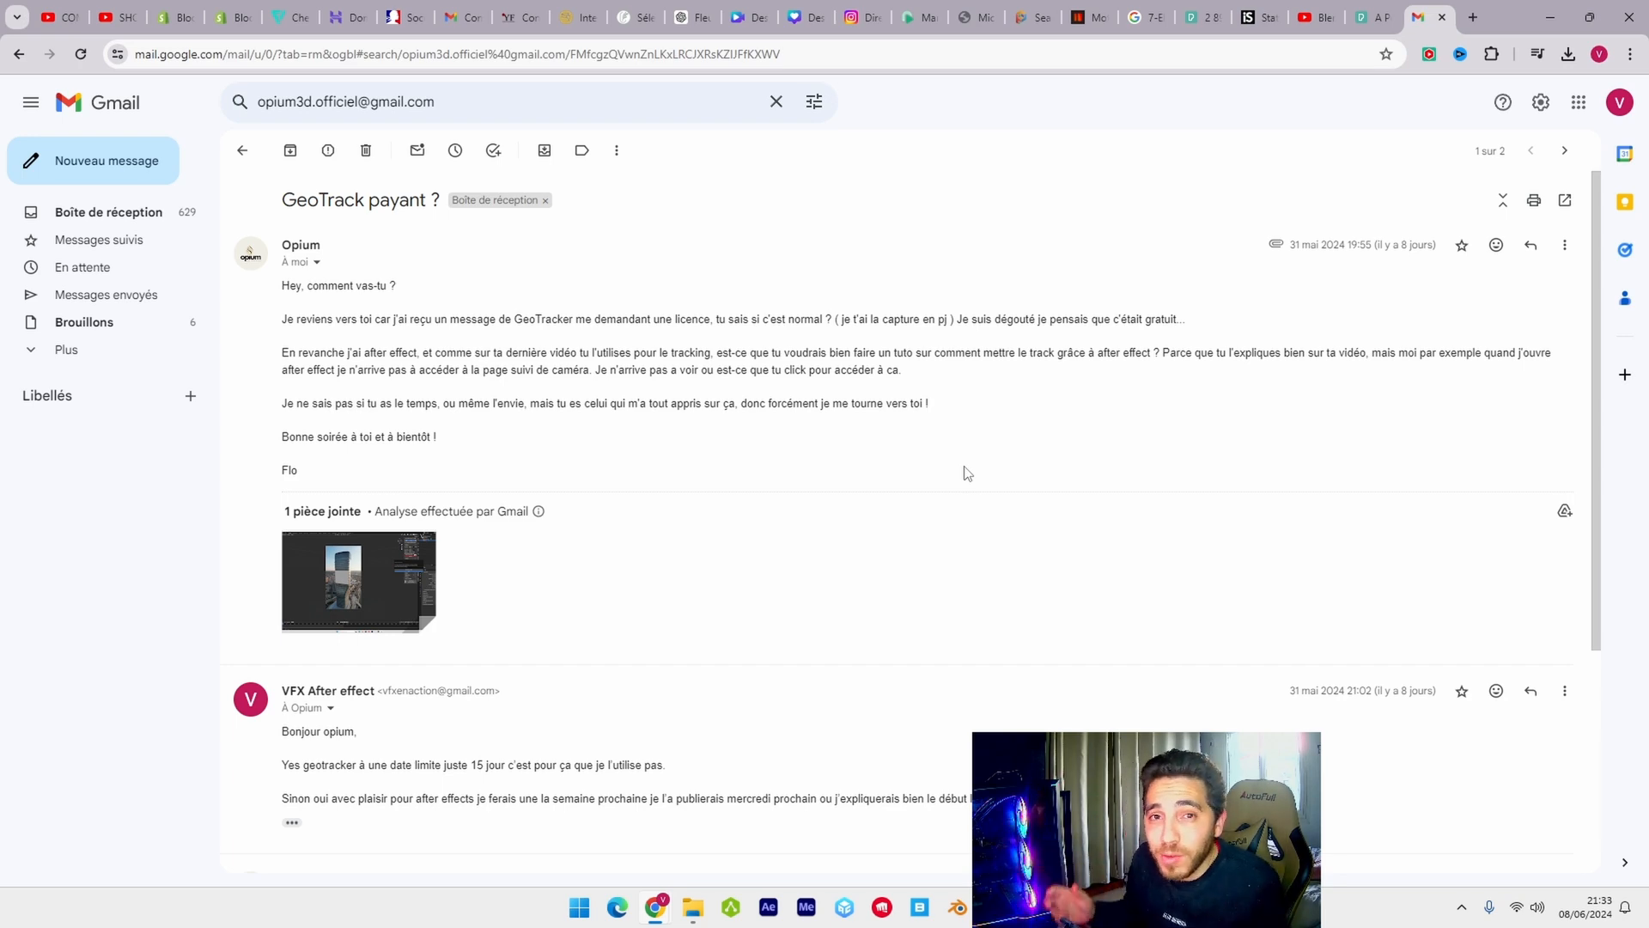
- Download the manor house video from its Pexels page in Full HD 1920×1080
key(ctrl+shift+Tab)
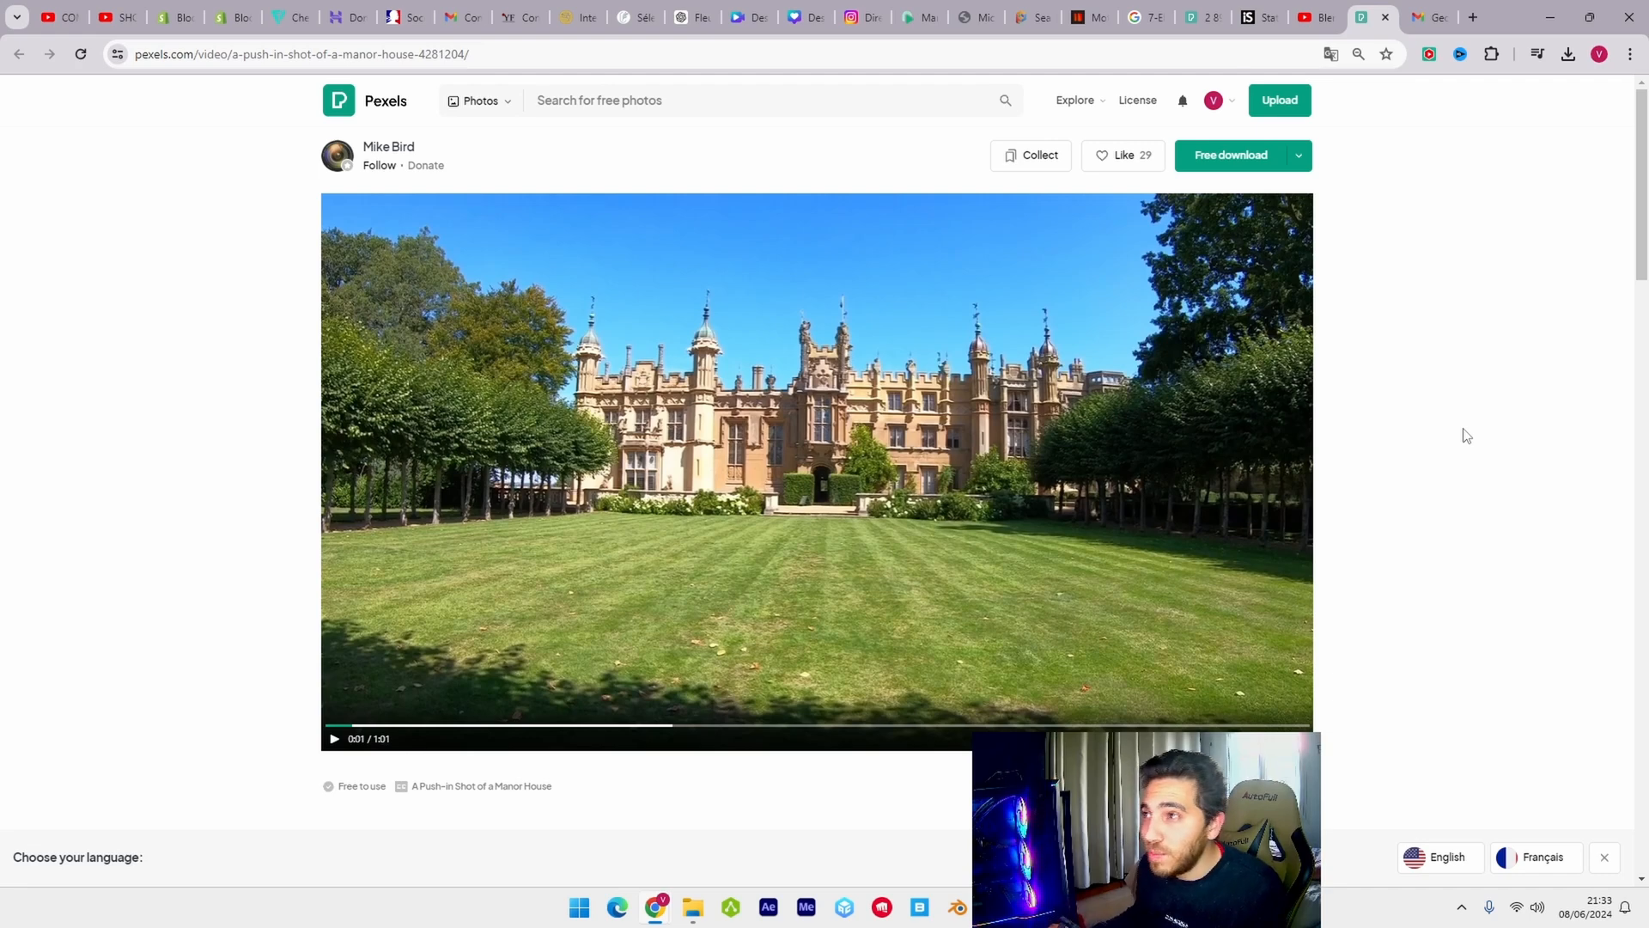
click(1302, 157)
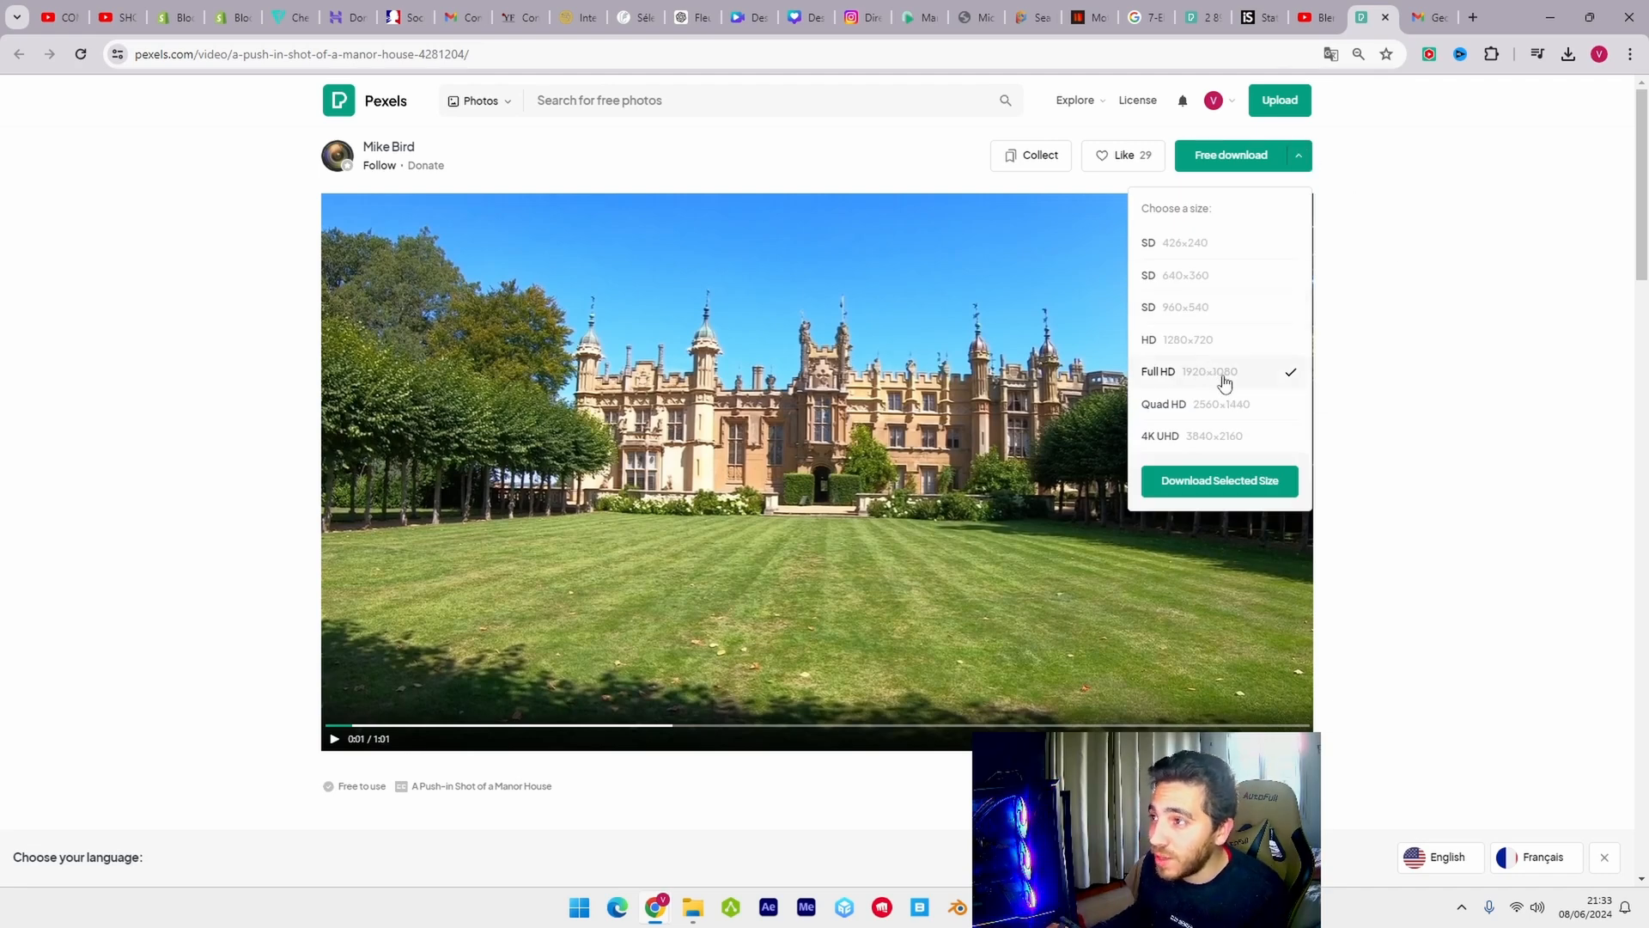
click(1244, 481)
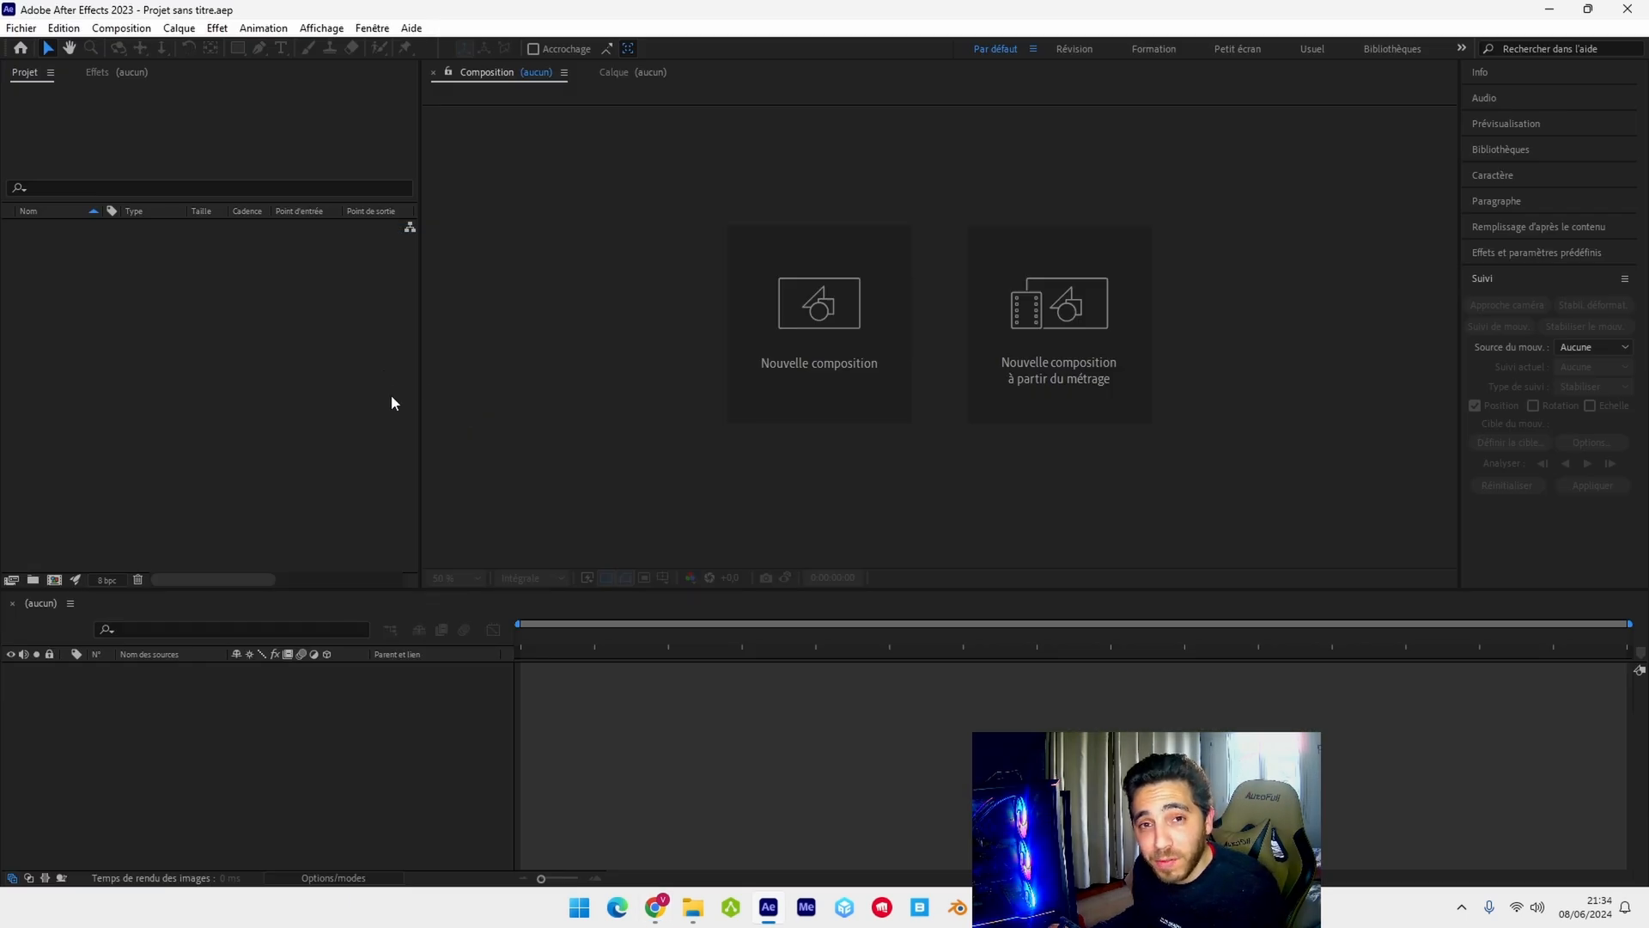
- Switch to After Effects and create a new composition from the footage 4281204-hd_1920_1080_24fps (1).mp4
click(1095, 340)
click(316, 200)
click(1503, 857)
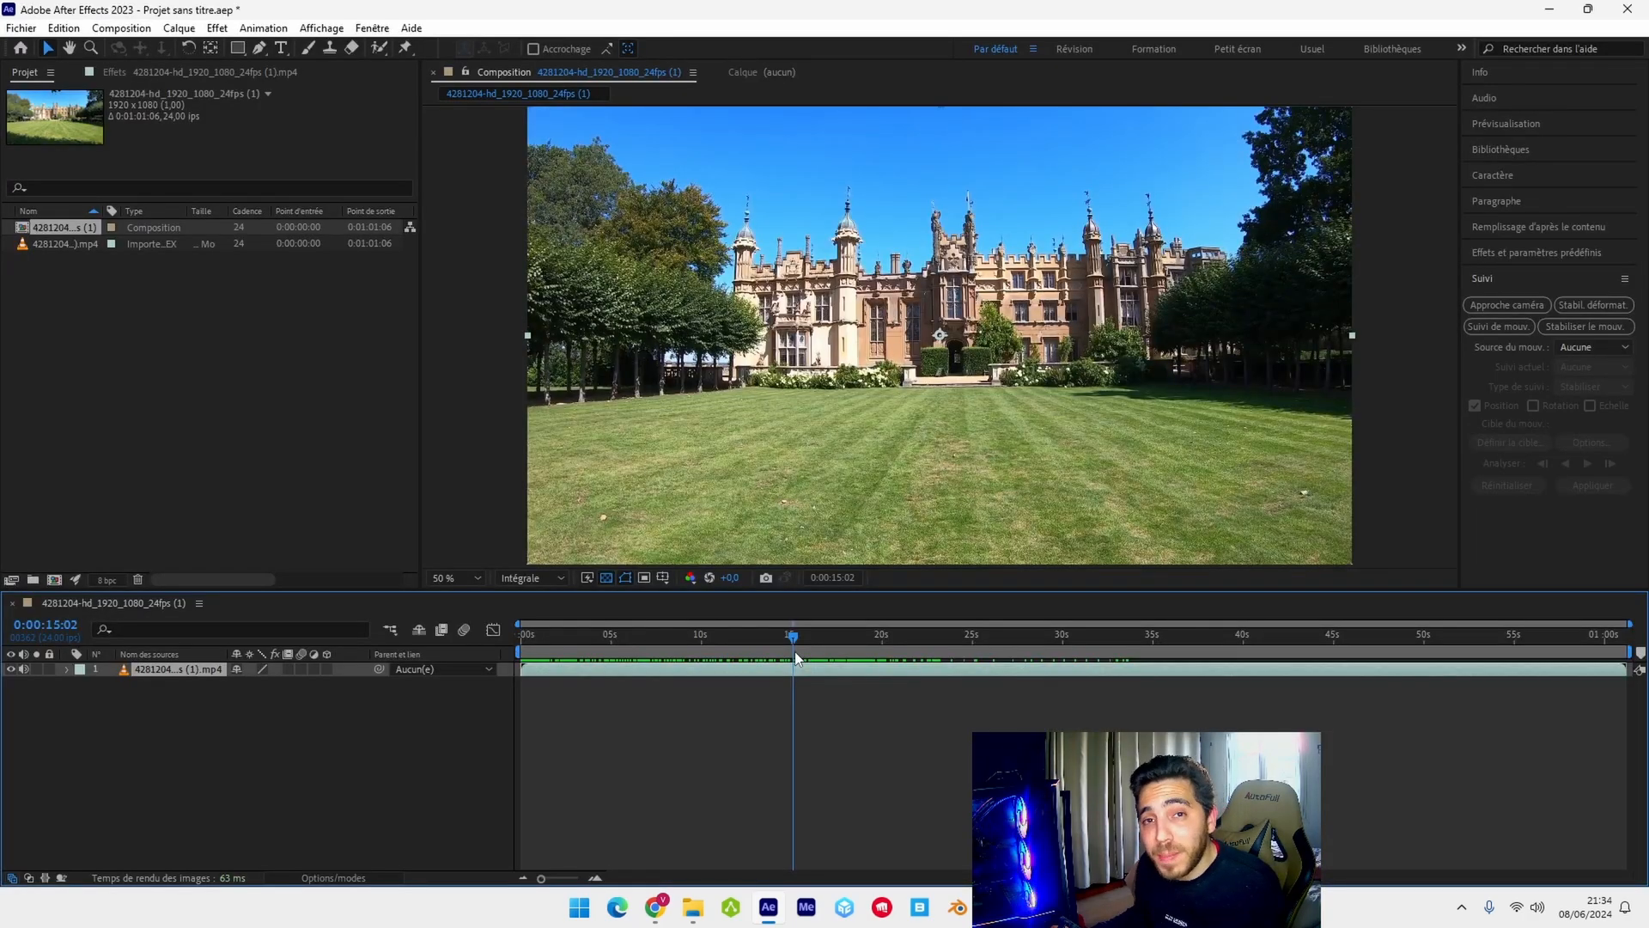
- Split the video layer at 0:00:20:00, delete the part after it and return to the first frame
drag(795, 651, 884, 644)
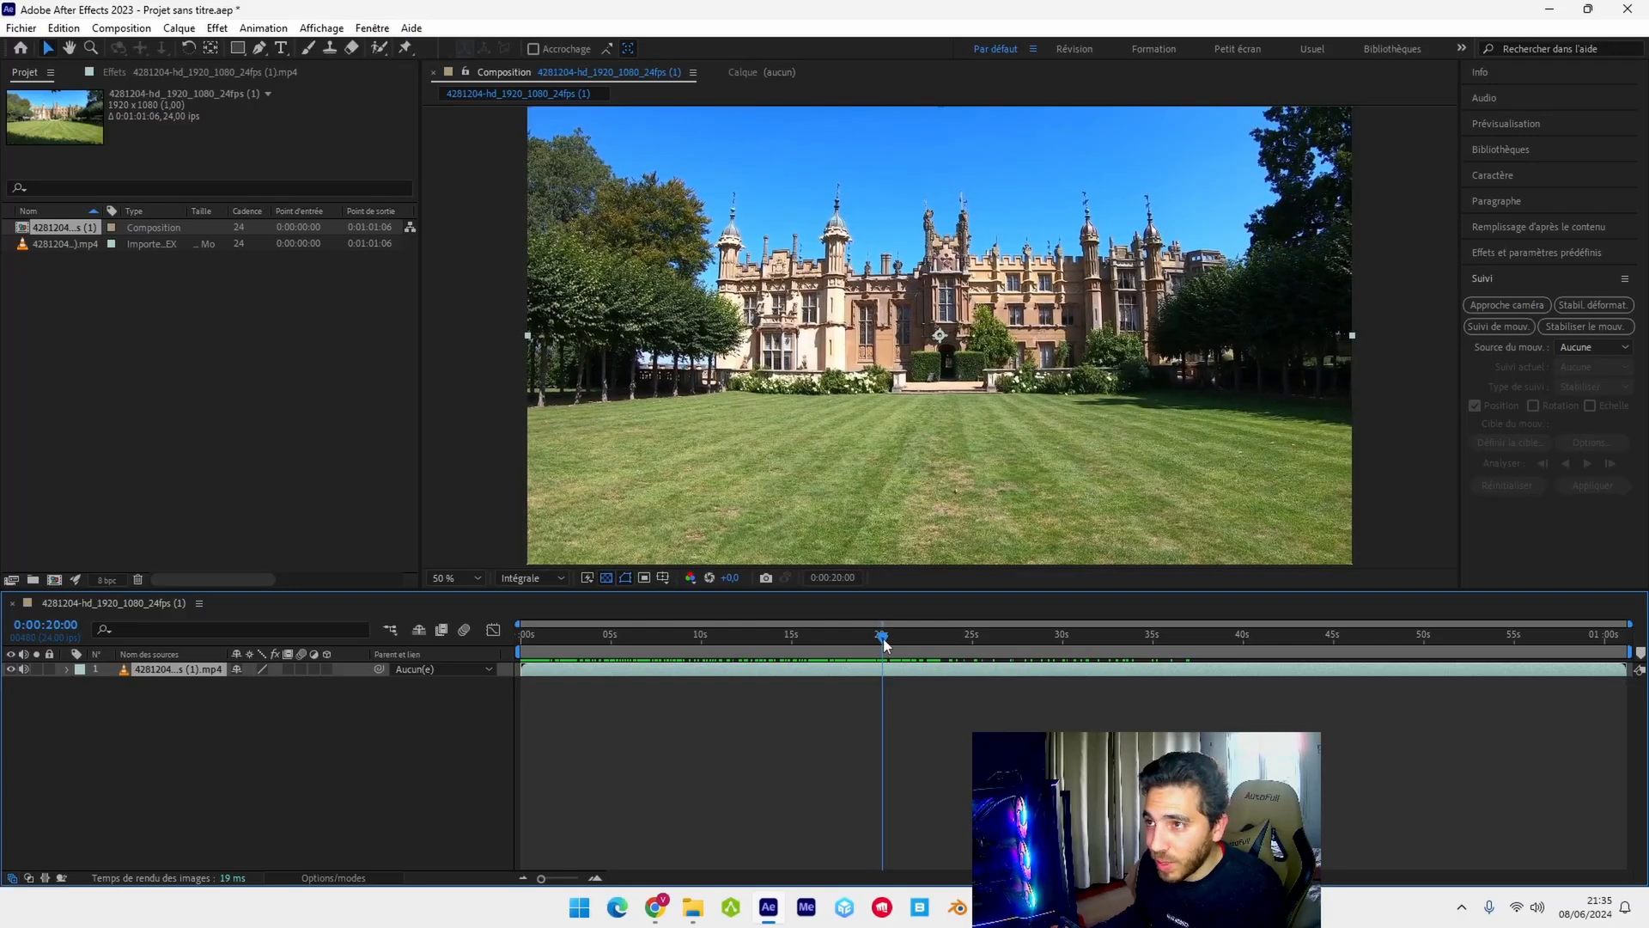
click(62, 29)
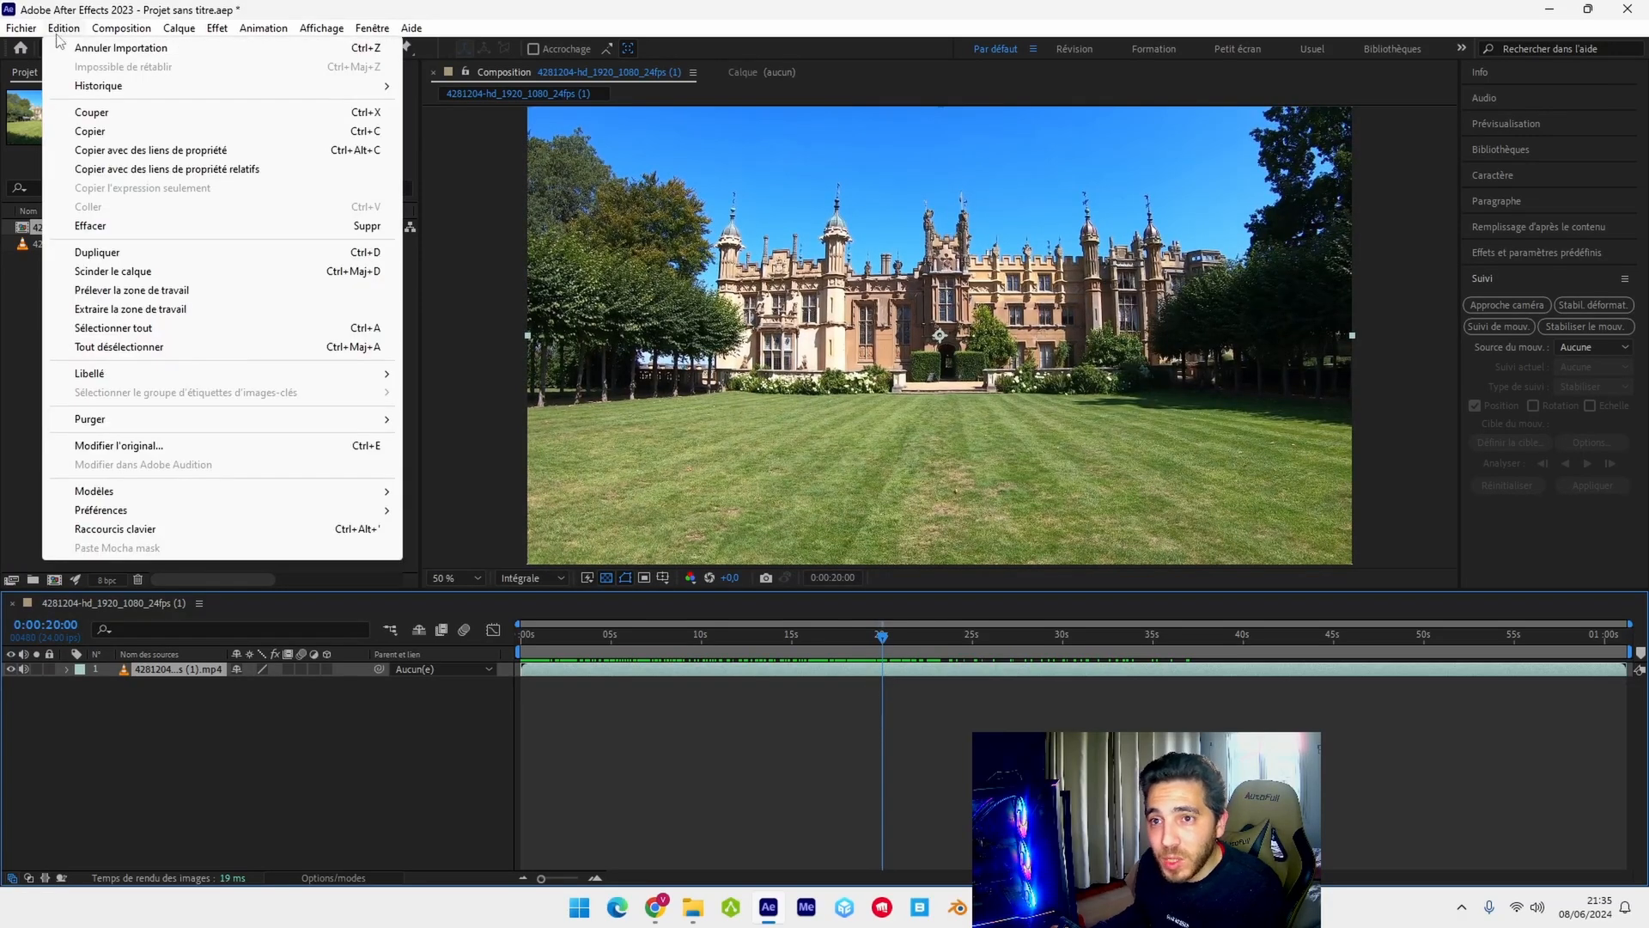
click(136, 272)
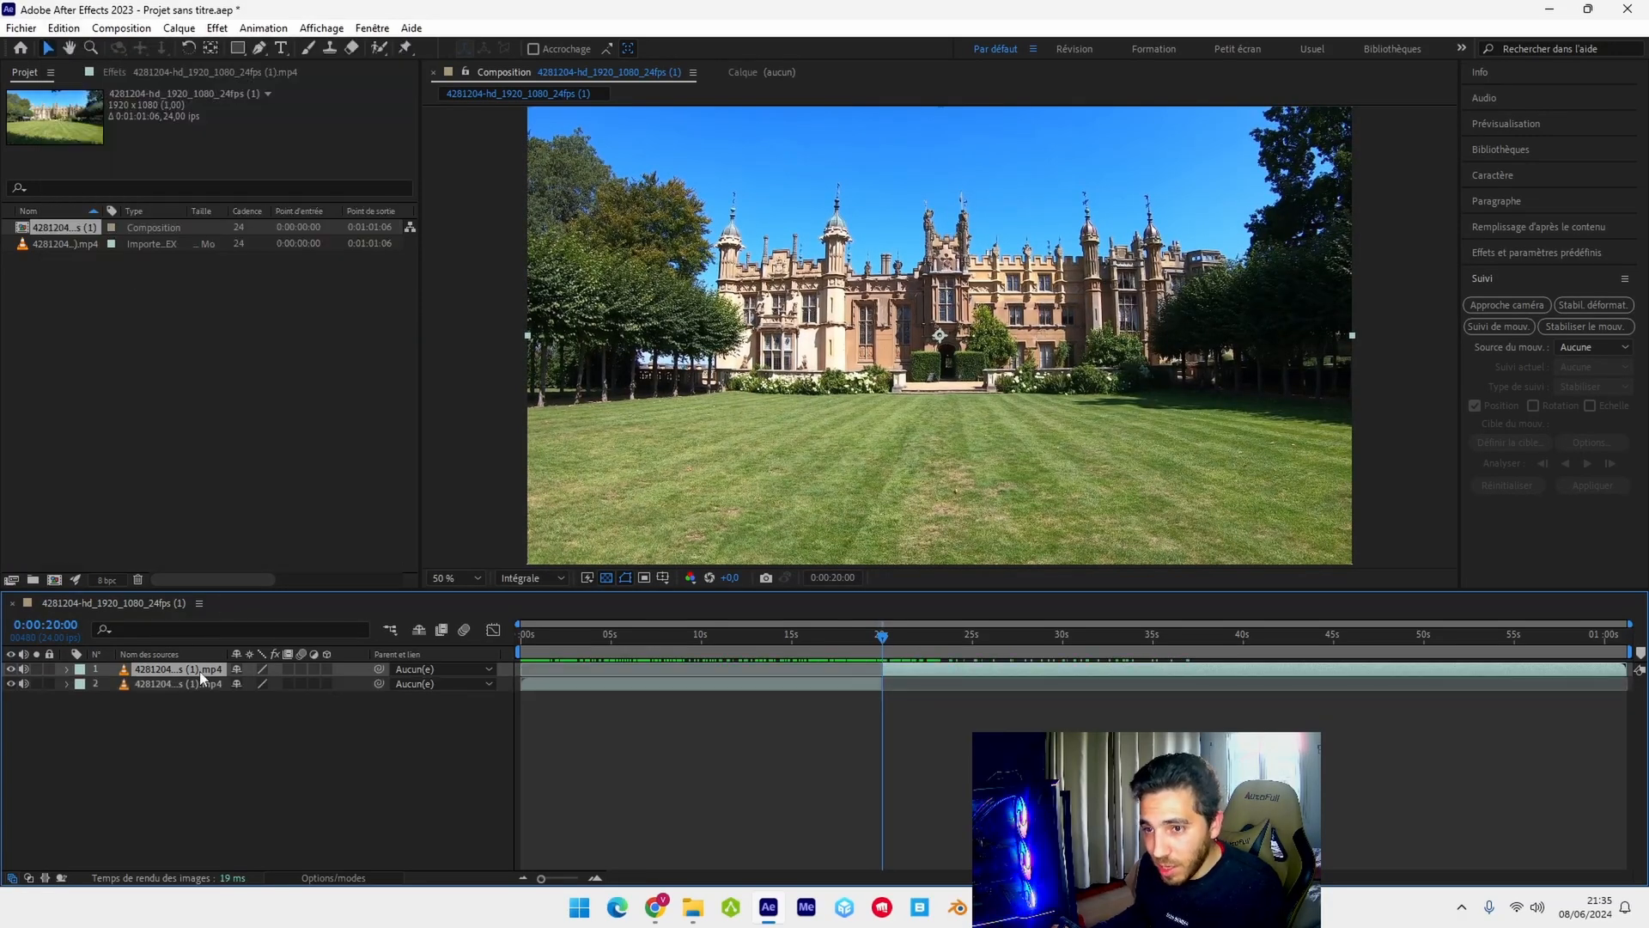
key(Delete)
key(Home)
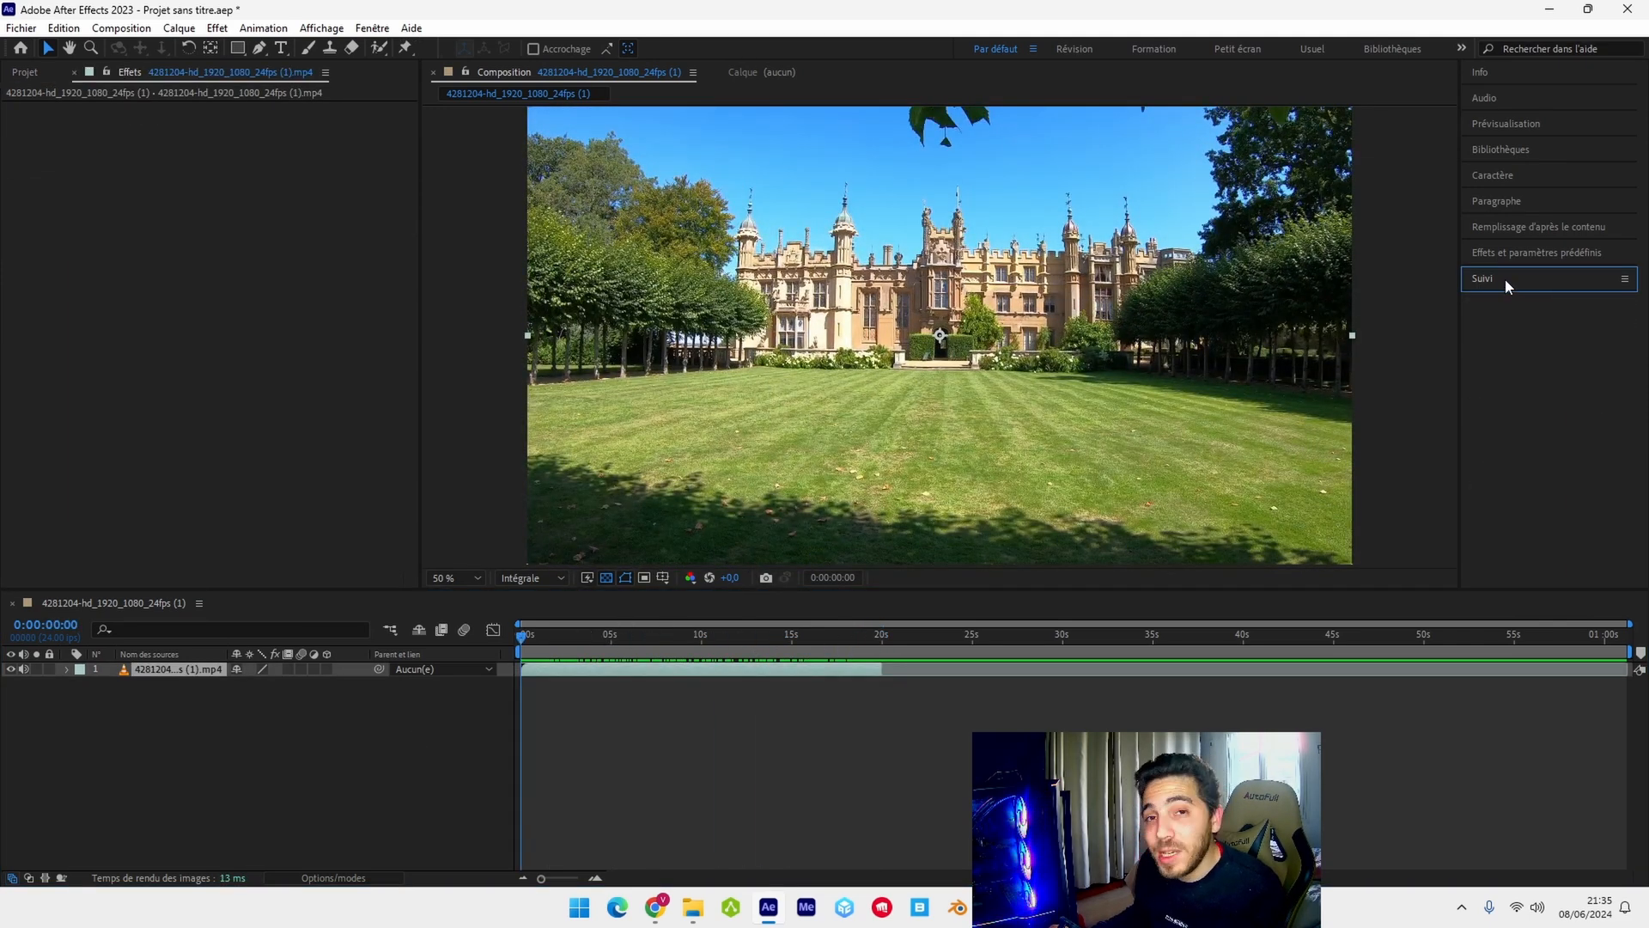
- Make the Suivi (tracking) panel available in the workspace
click(371, 29)
click(435, 538)
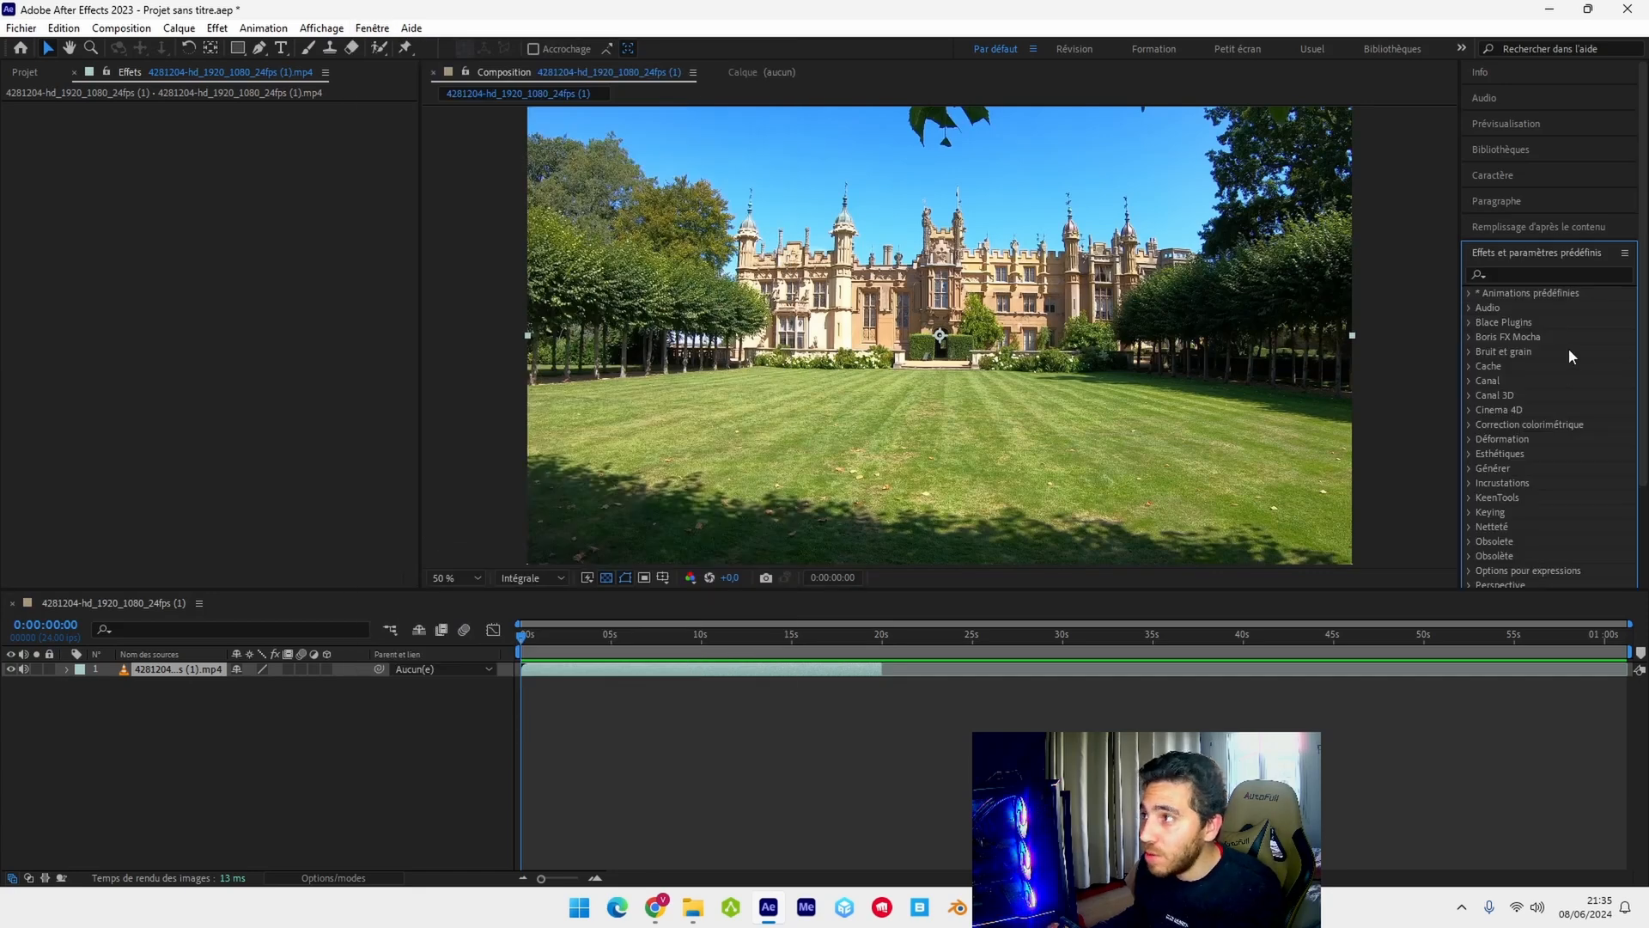
click(1520, 252)
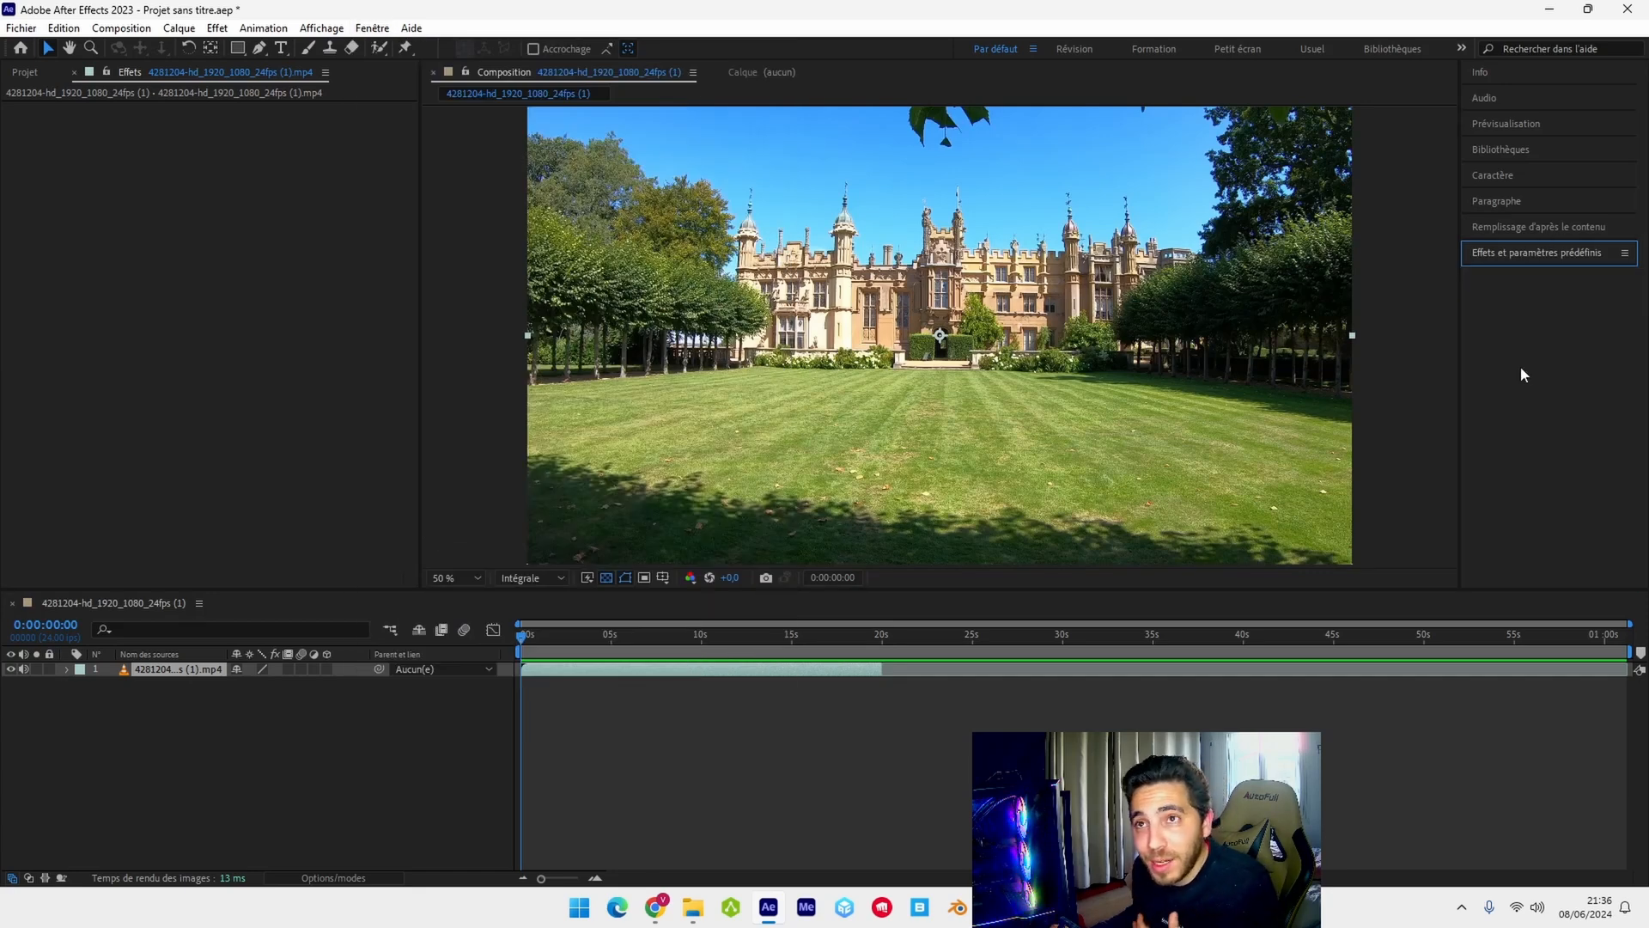
click(381, 28)
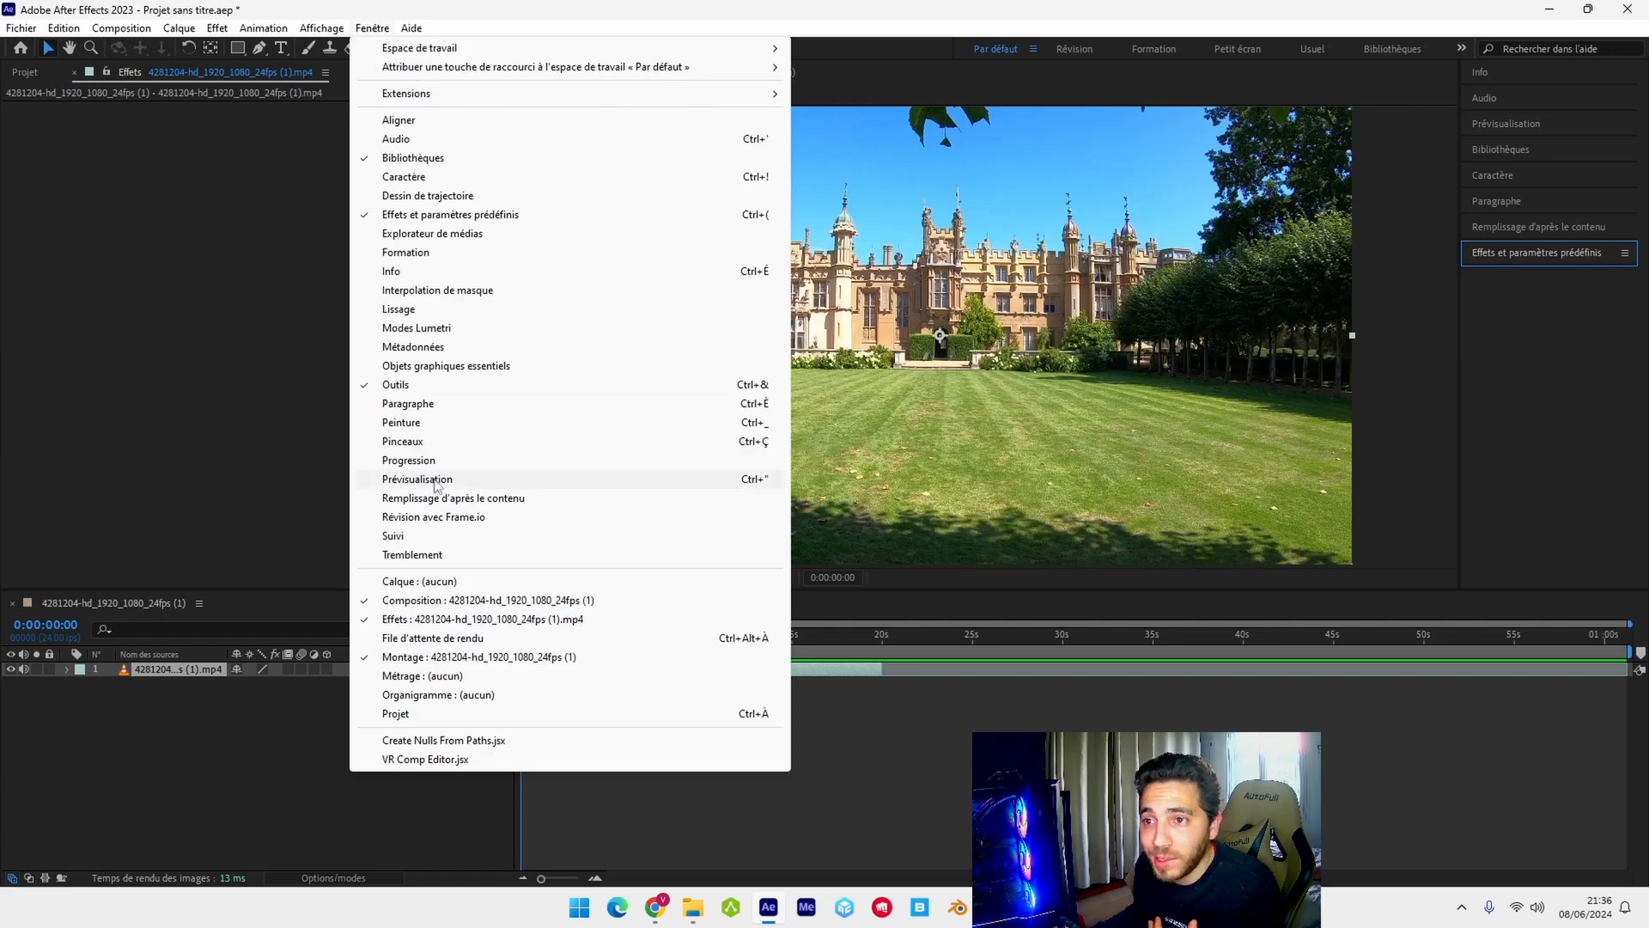
click(443, 538)
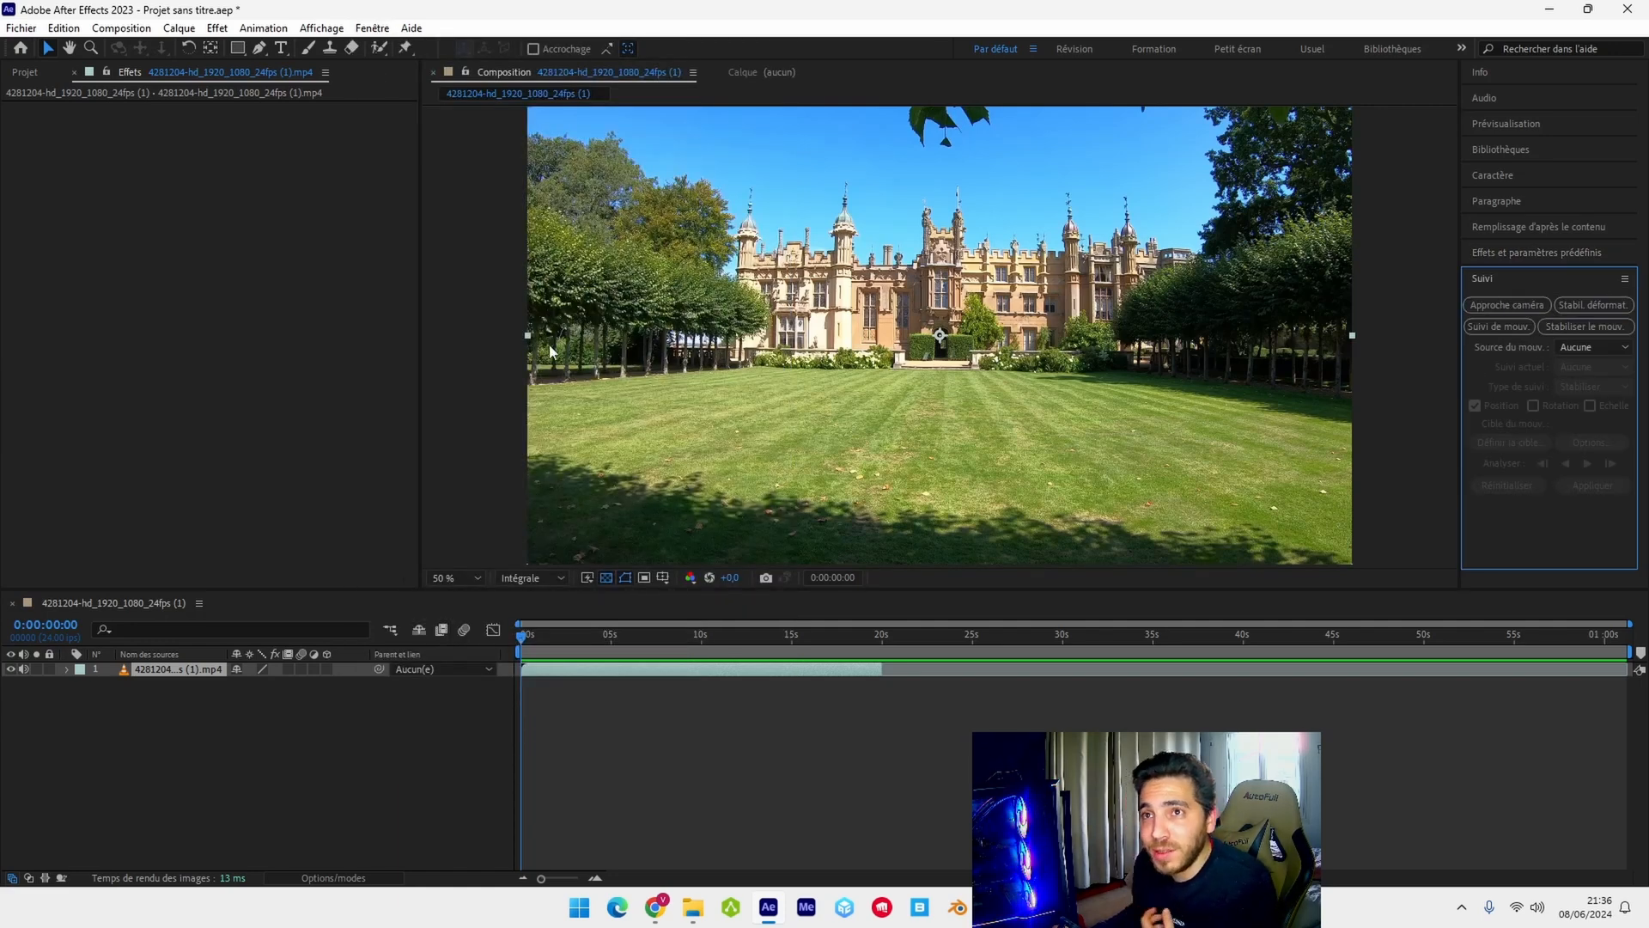
- Run the 3D camera tracker on the video layer with Analyse détaillée and automatic point deletion enabled
click(170, 671)
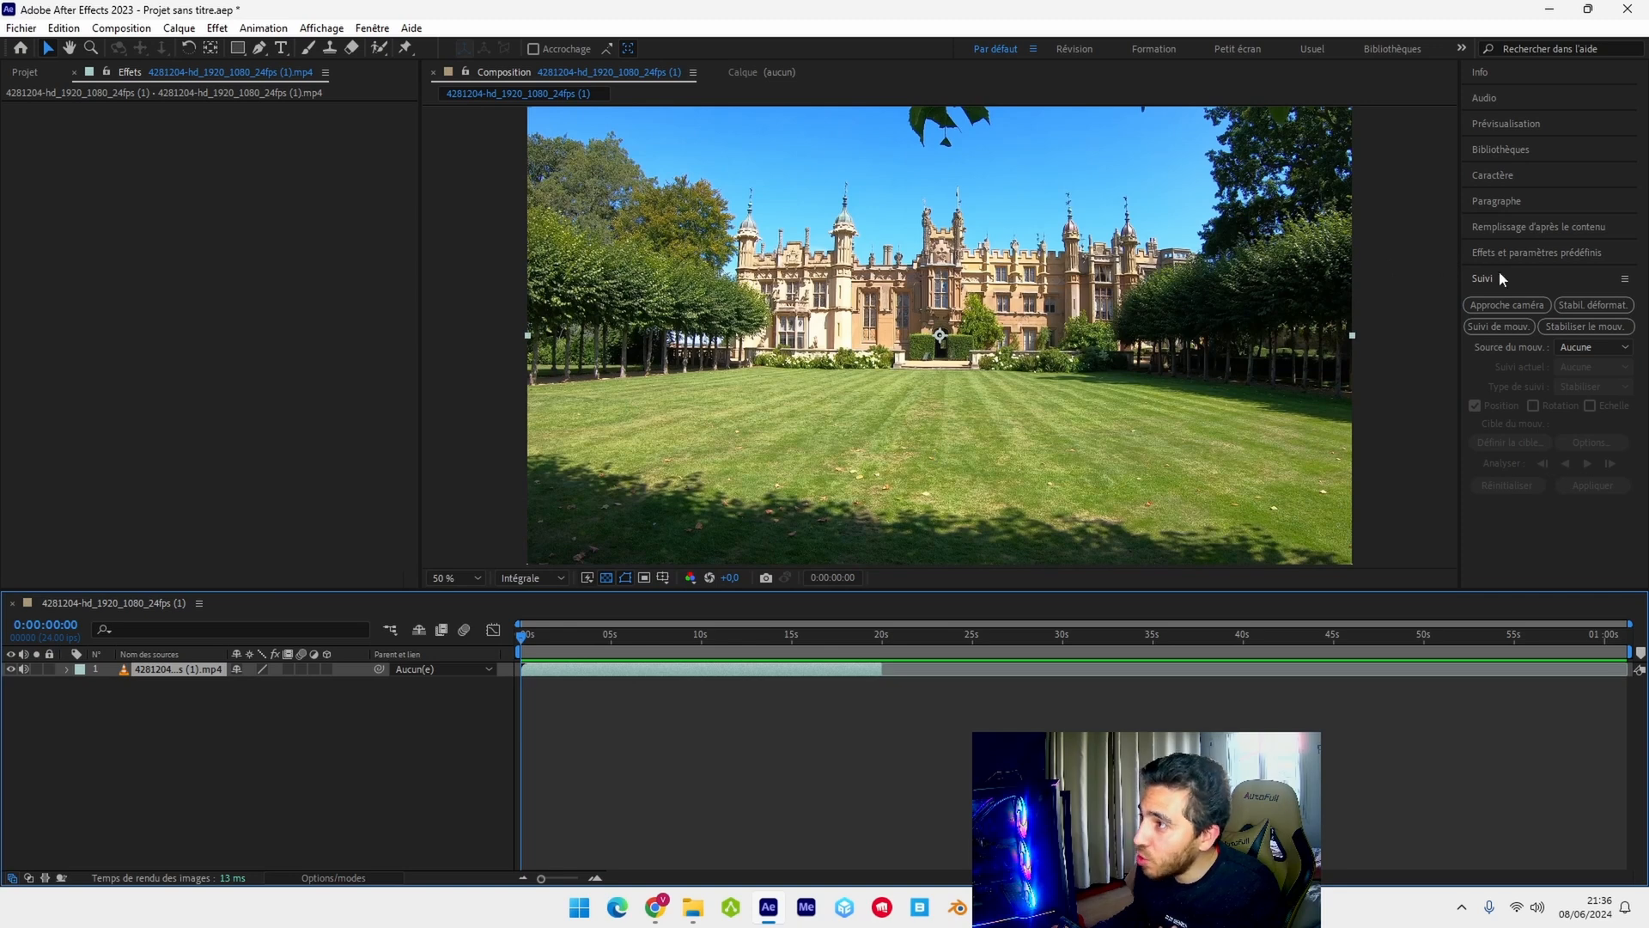
click(1527, 306)
click(22, 254)
click(228, 327)
click(229, 312)
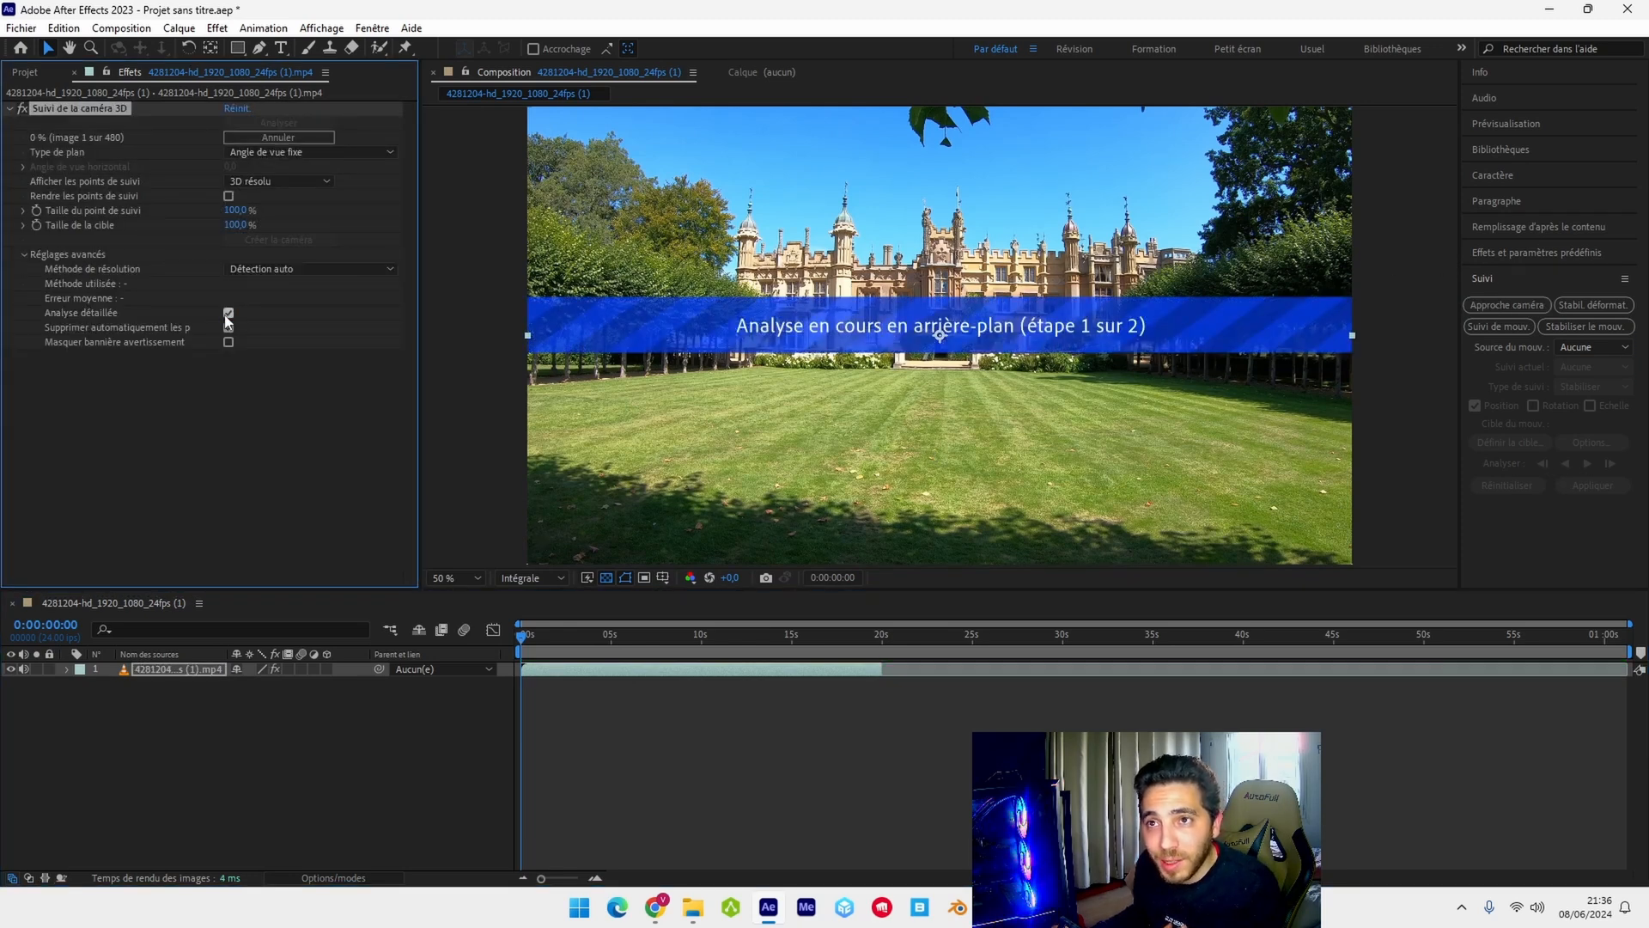
click(388, 152)
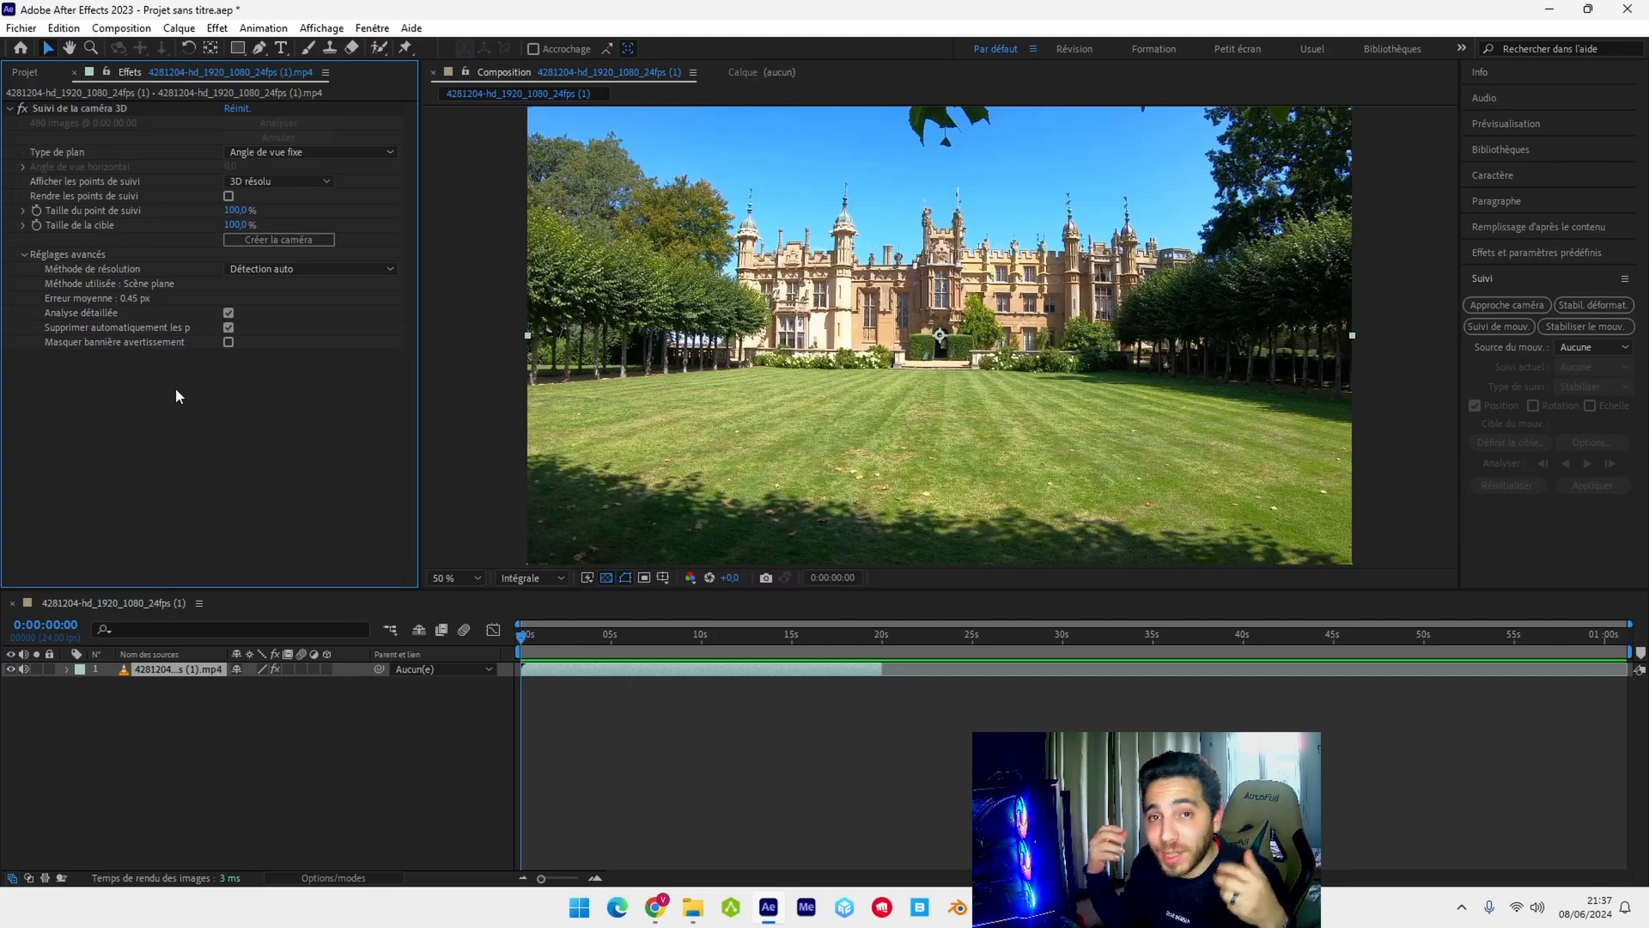
click(301, 153)
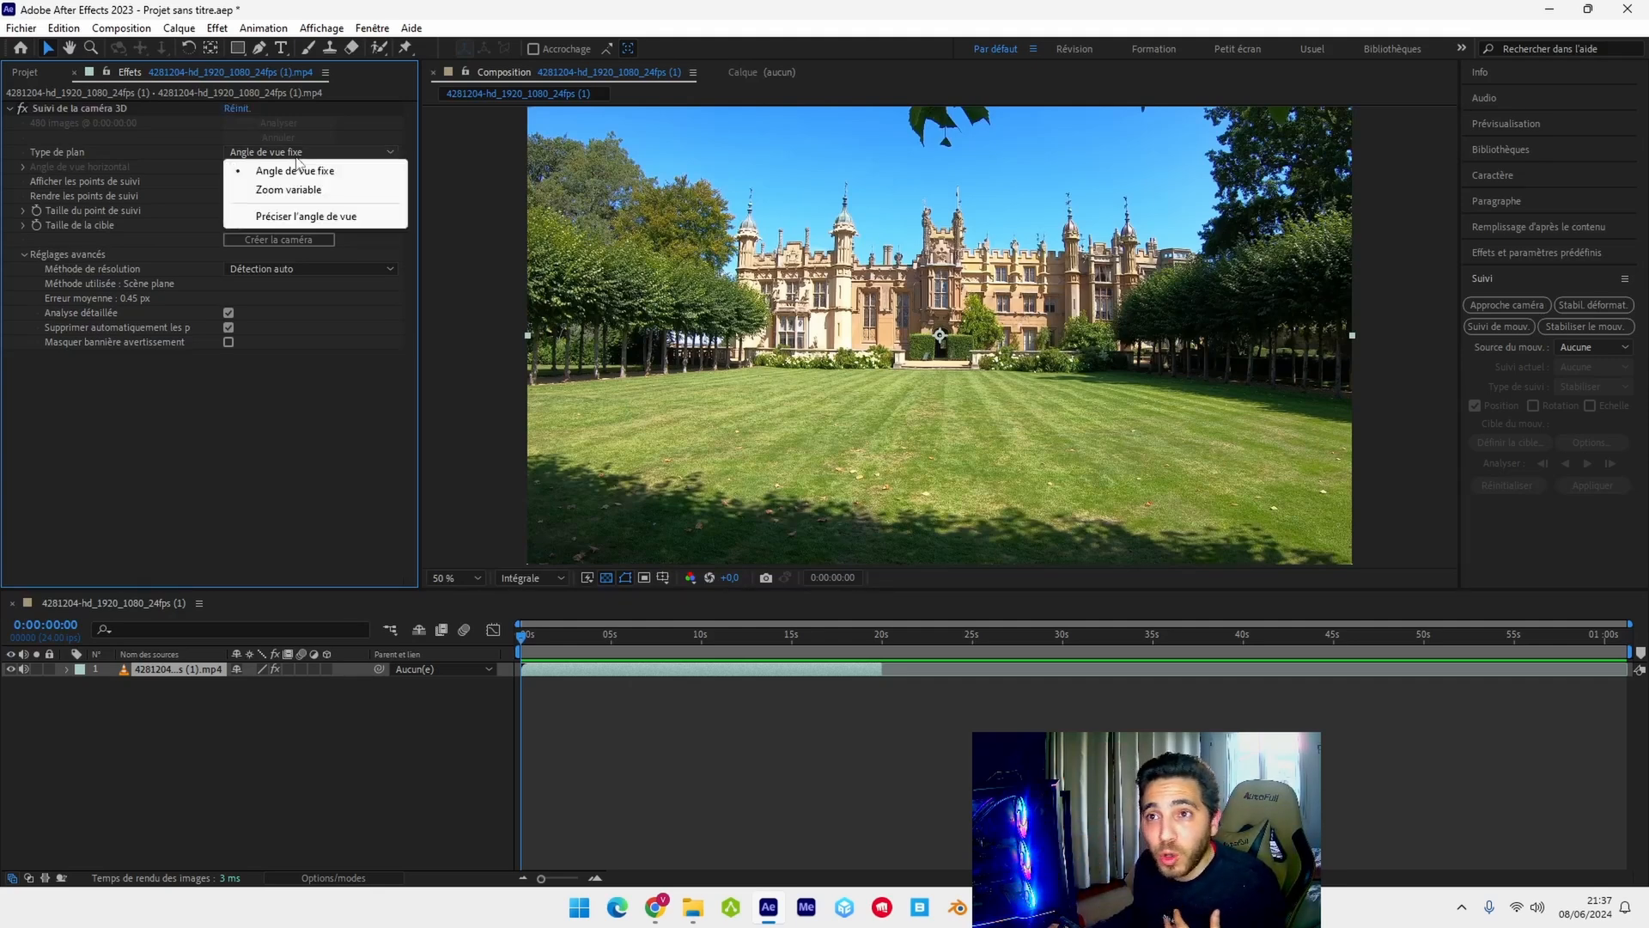
click(268, 421)
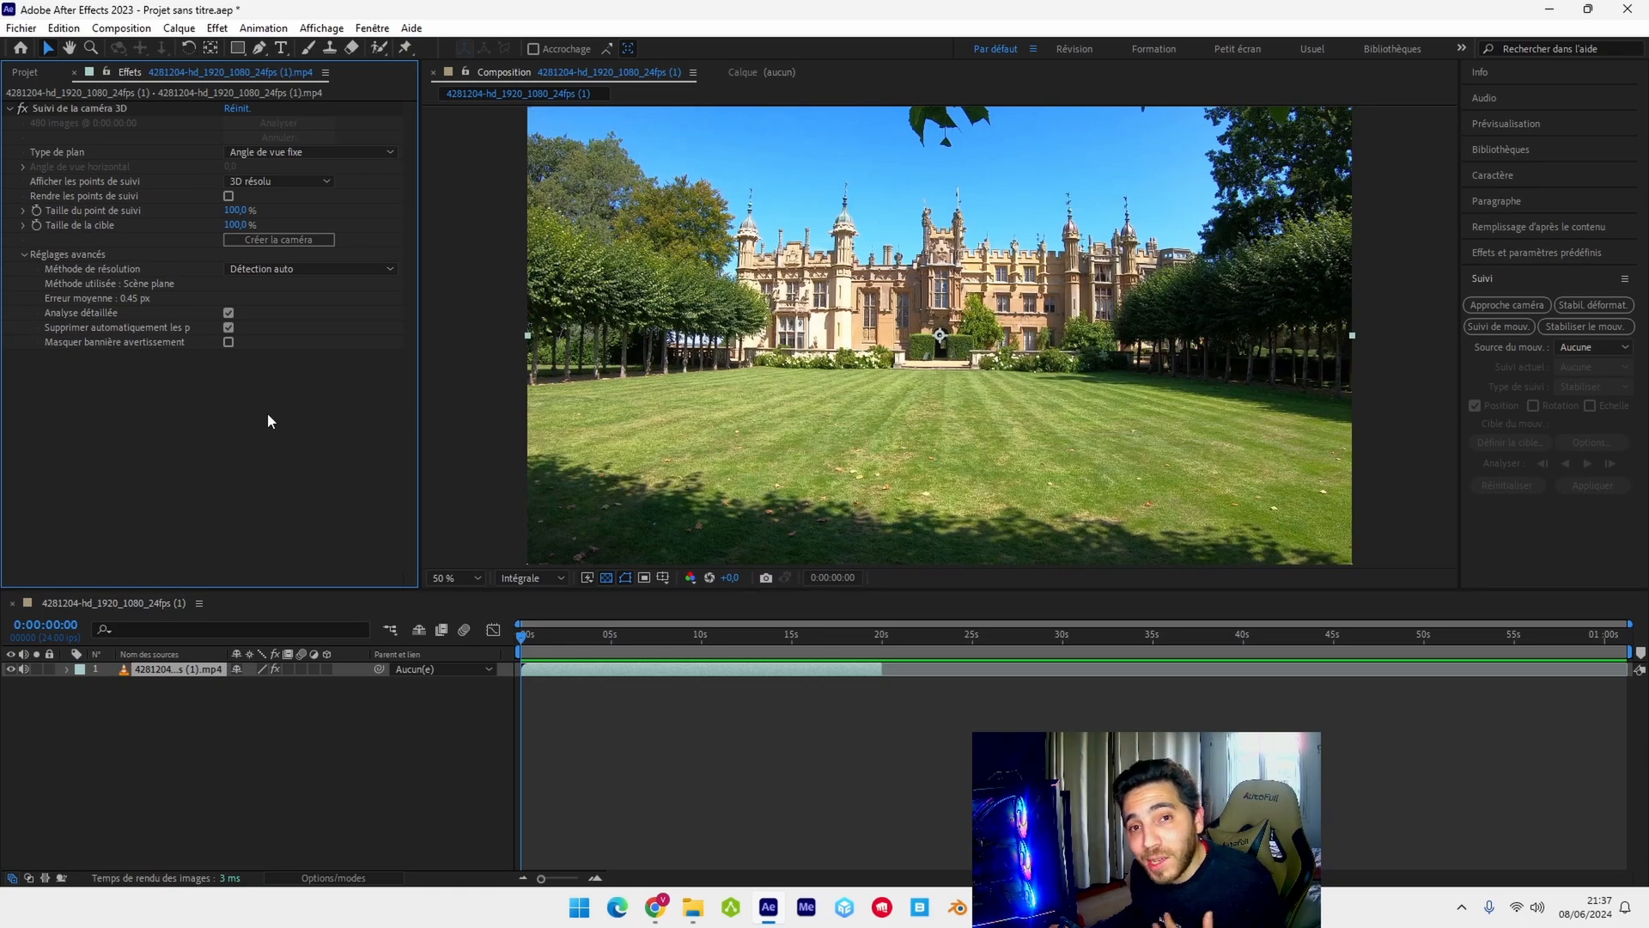
- Select a cluster of track points on the central lawn at 0:00:13:05 and define the ground plane and origin there
click(100, 109)
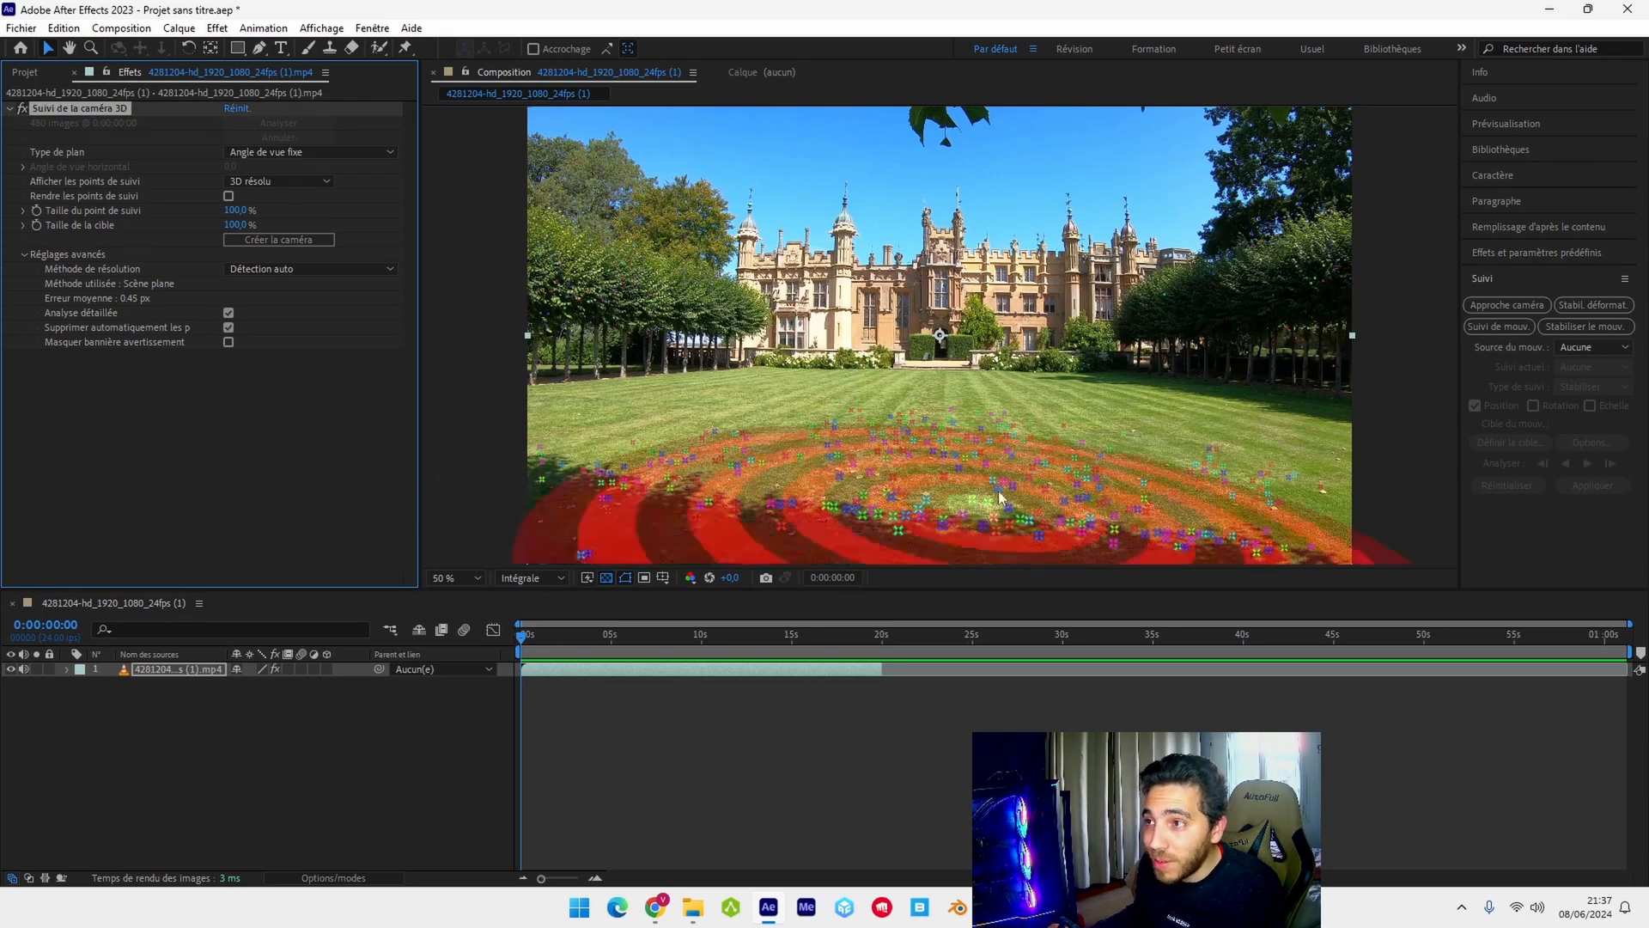
drag(533, 637, 760, 652)
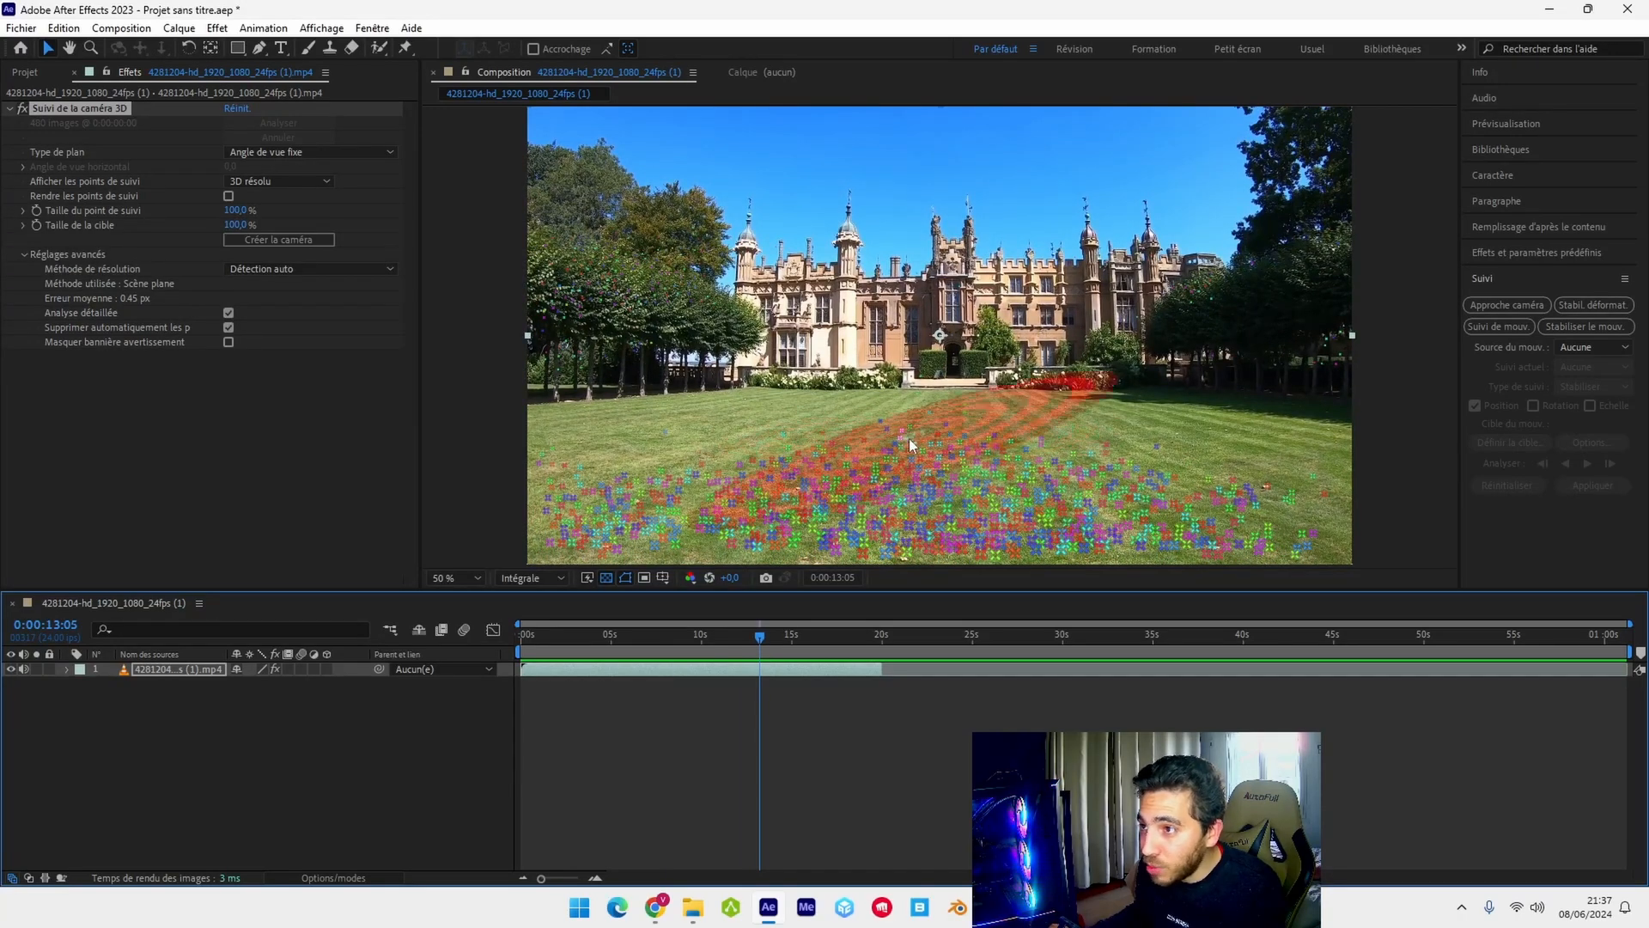
click(884, 453)
mouse_move(921, 476)
mouse_down()
mouse_move(1007, 455)
mouse_move(980, 431)
mouse_up()
right_click(940, 450)
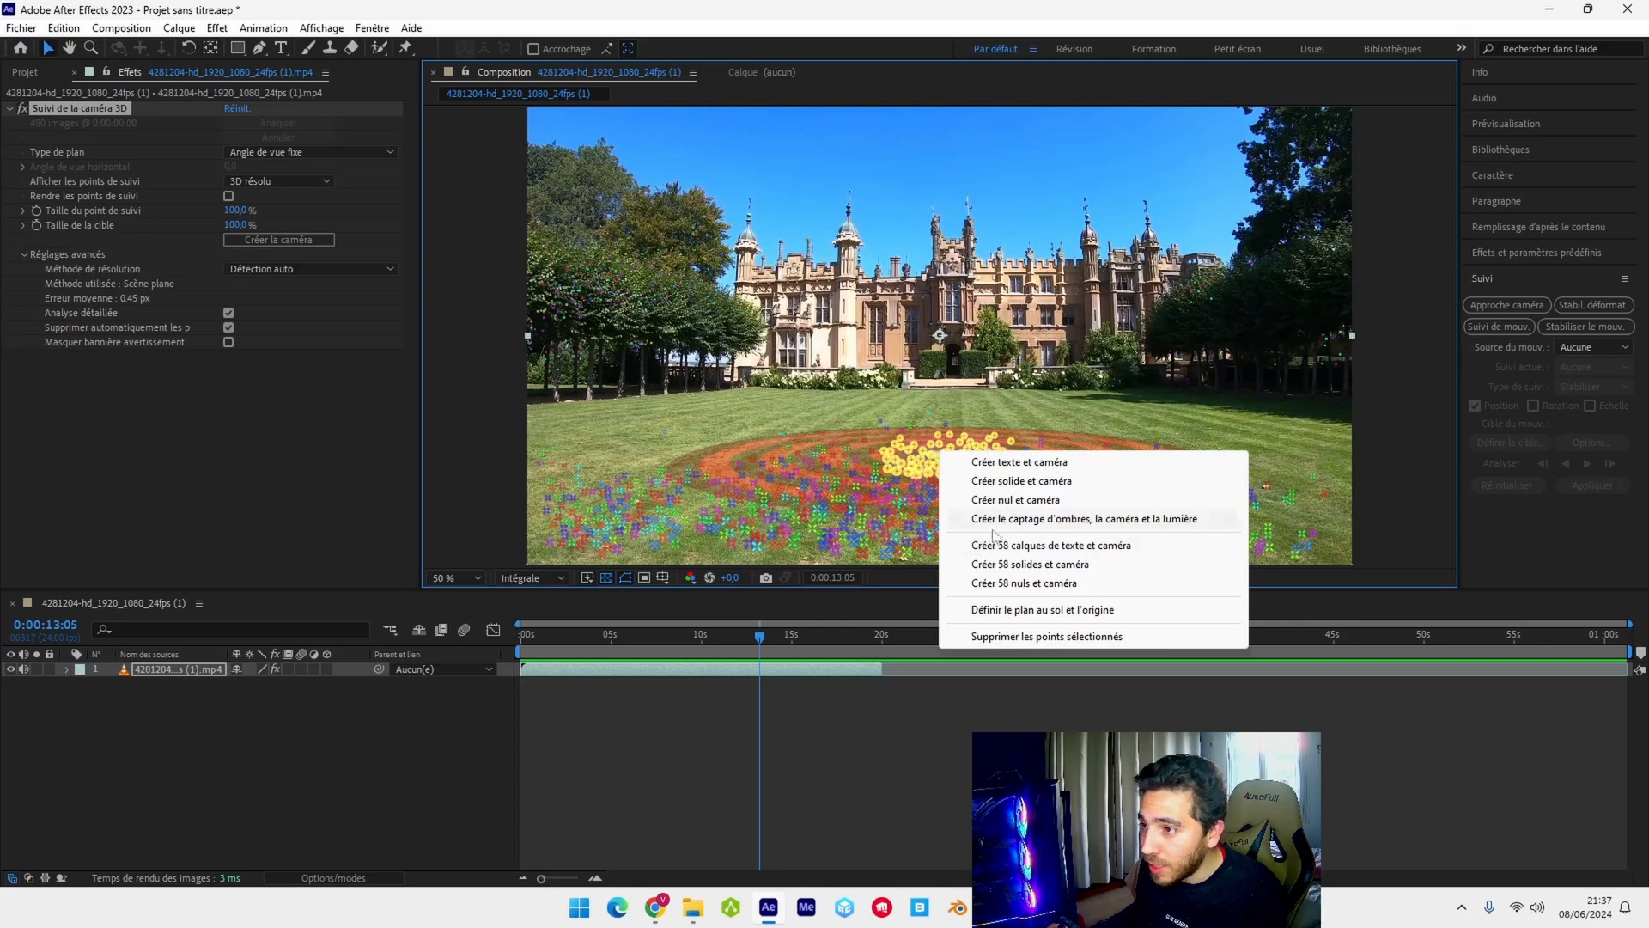
click(1018, 610)
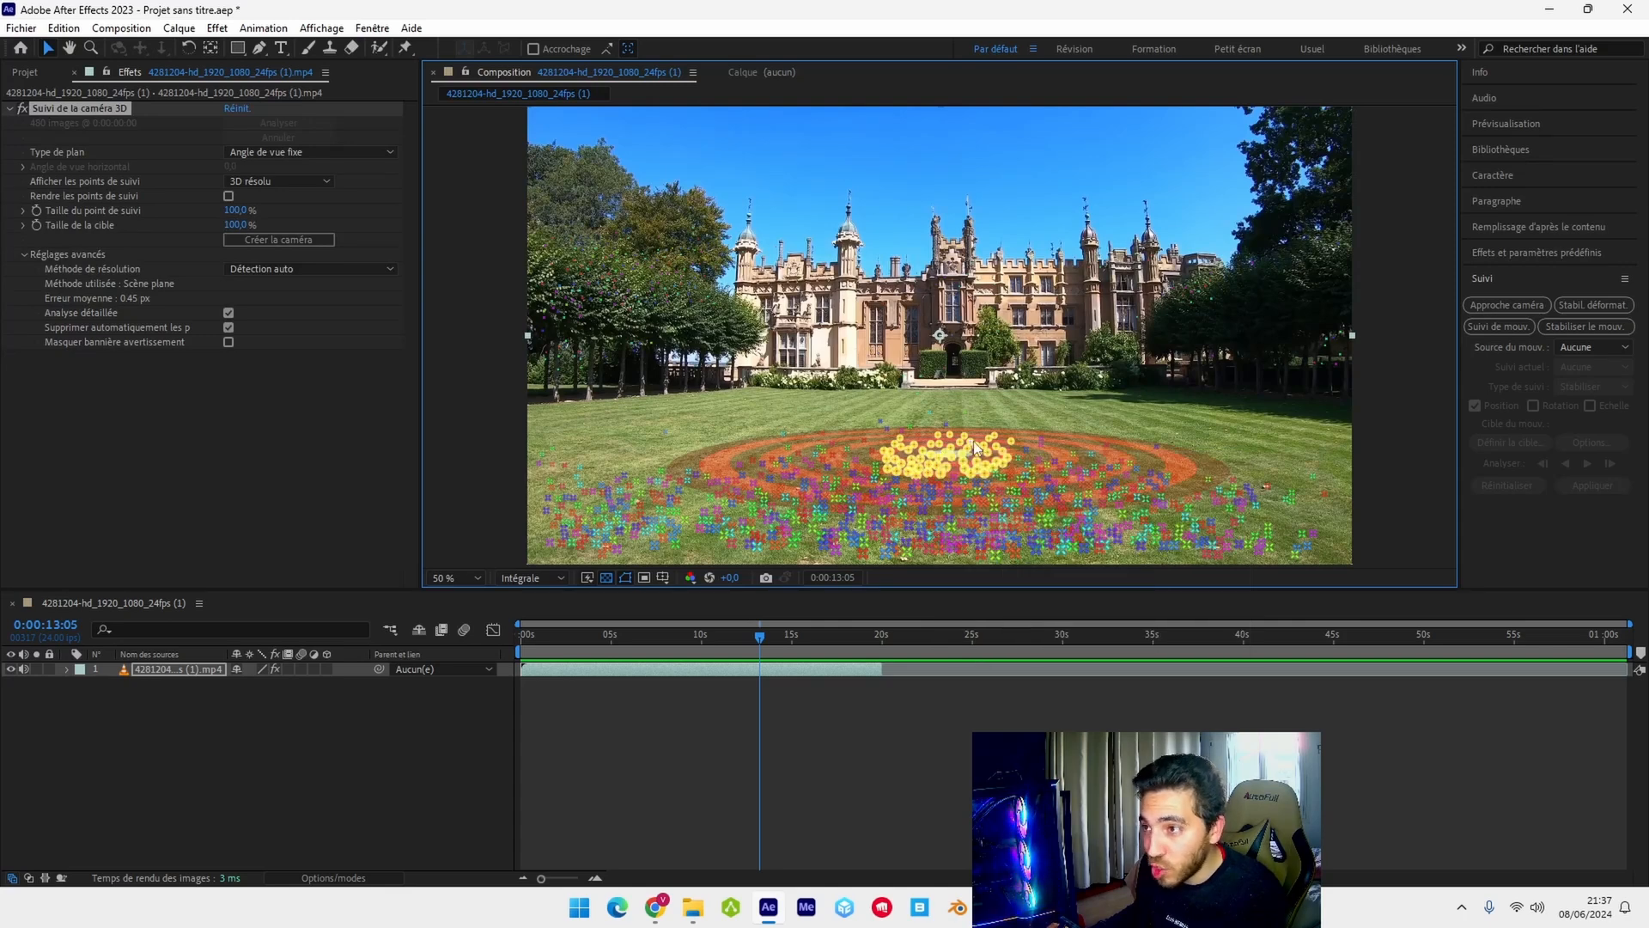
- Create a tracked solid and a camera from the selected lawn points
right_click(950, 453)
click(992, 483)
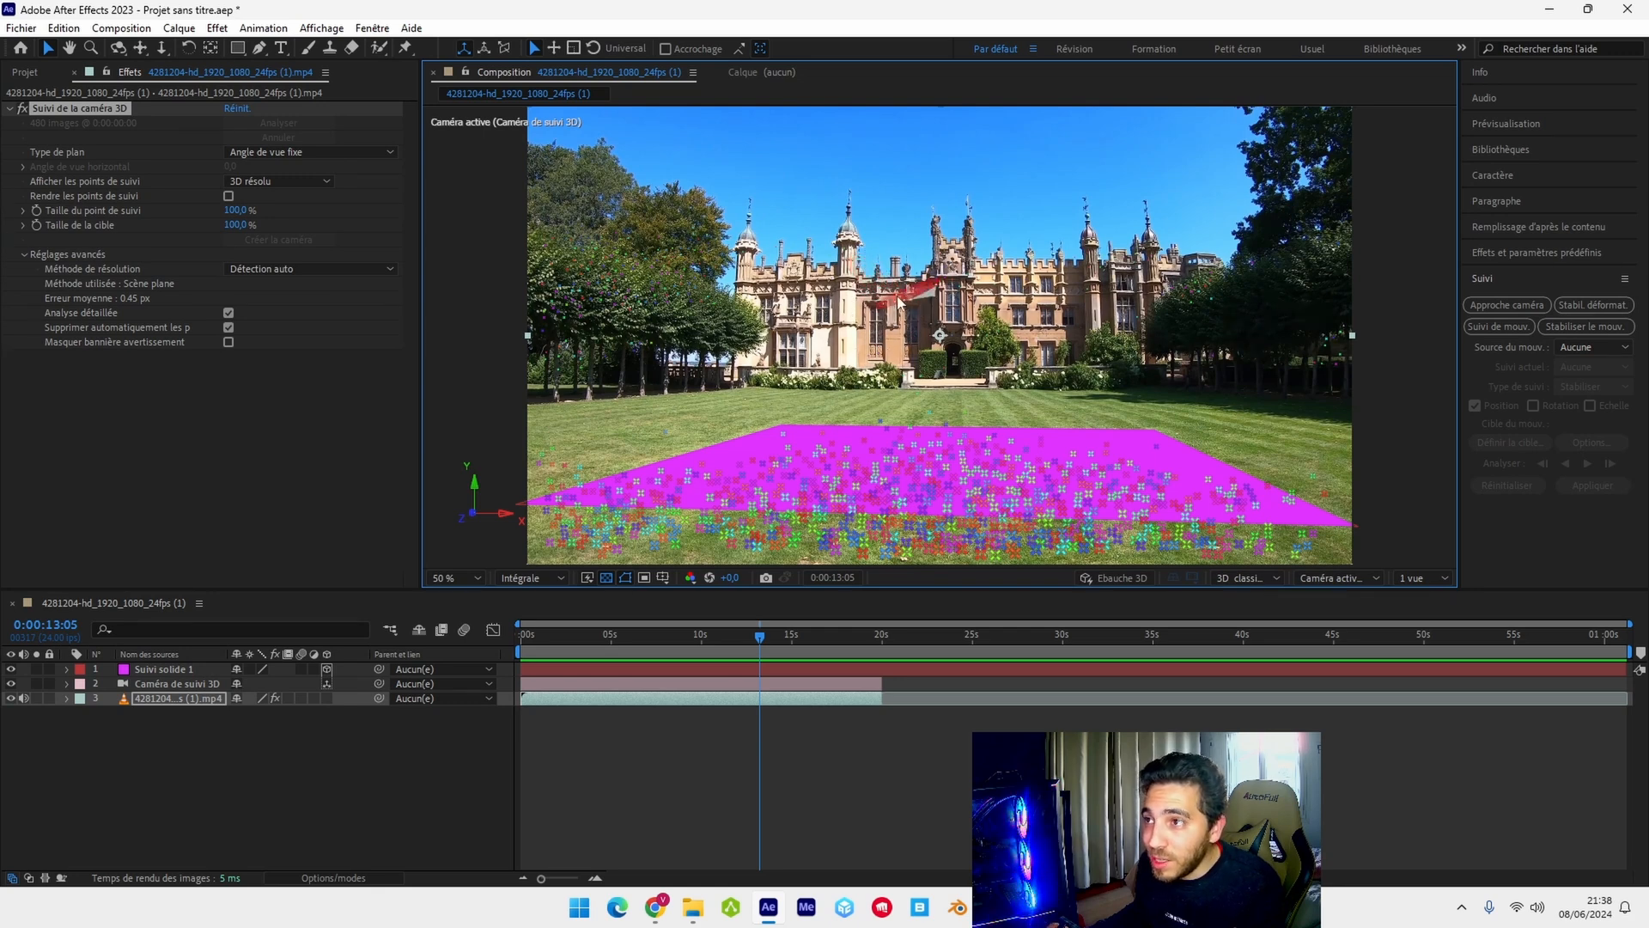
right_click(898, 297)
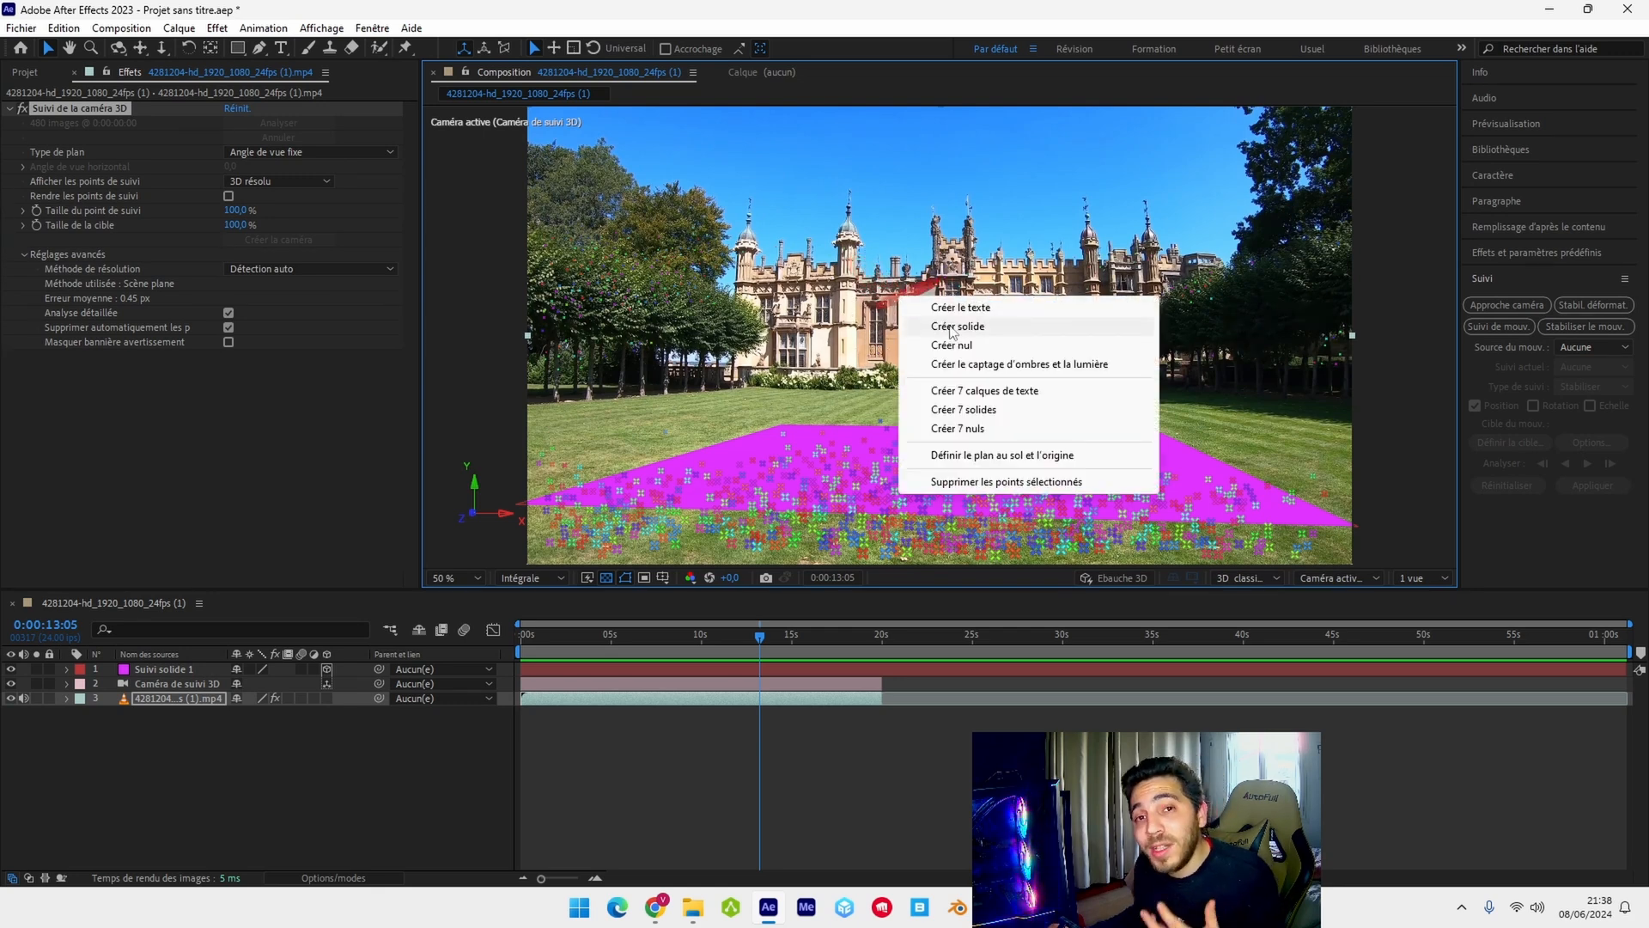
click(984, 455)
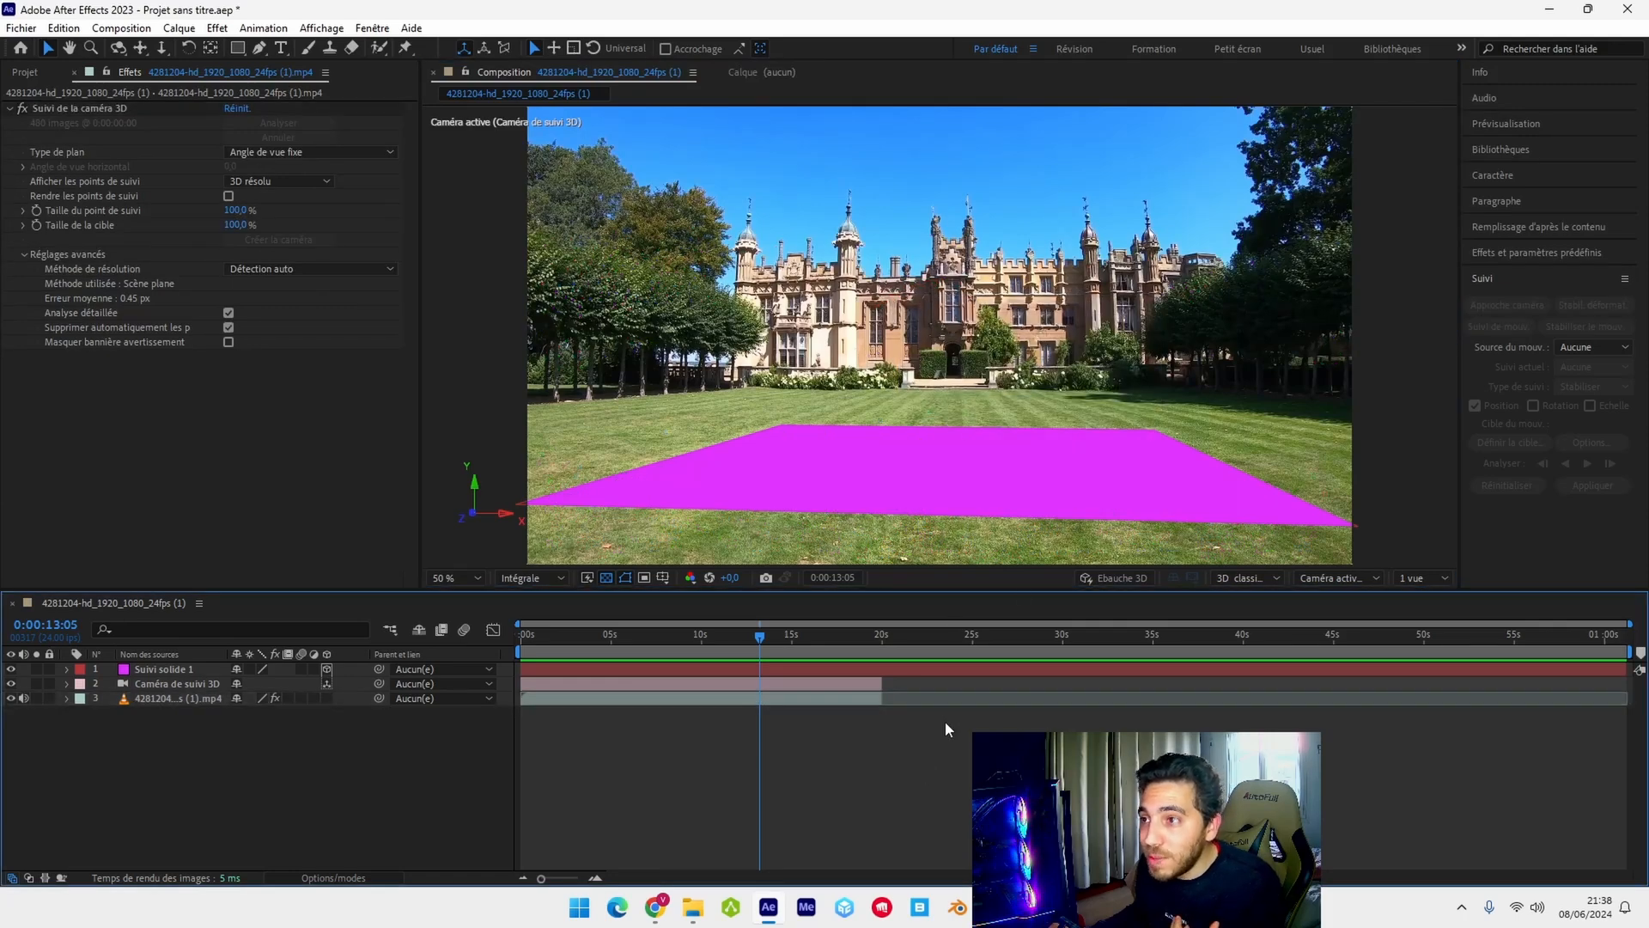
- Select the tracking camera and solid layers at the first frame and run the Export Composition Data to JSON script
drag(601, 633, 413, 605)
click(193, 682)
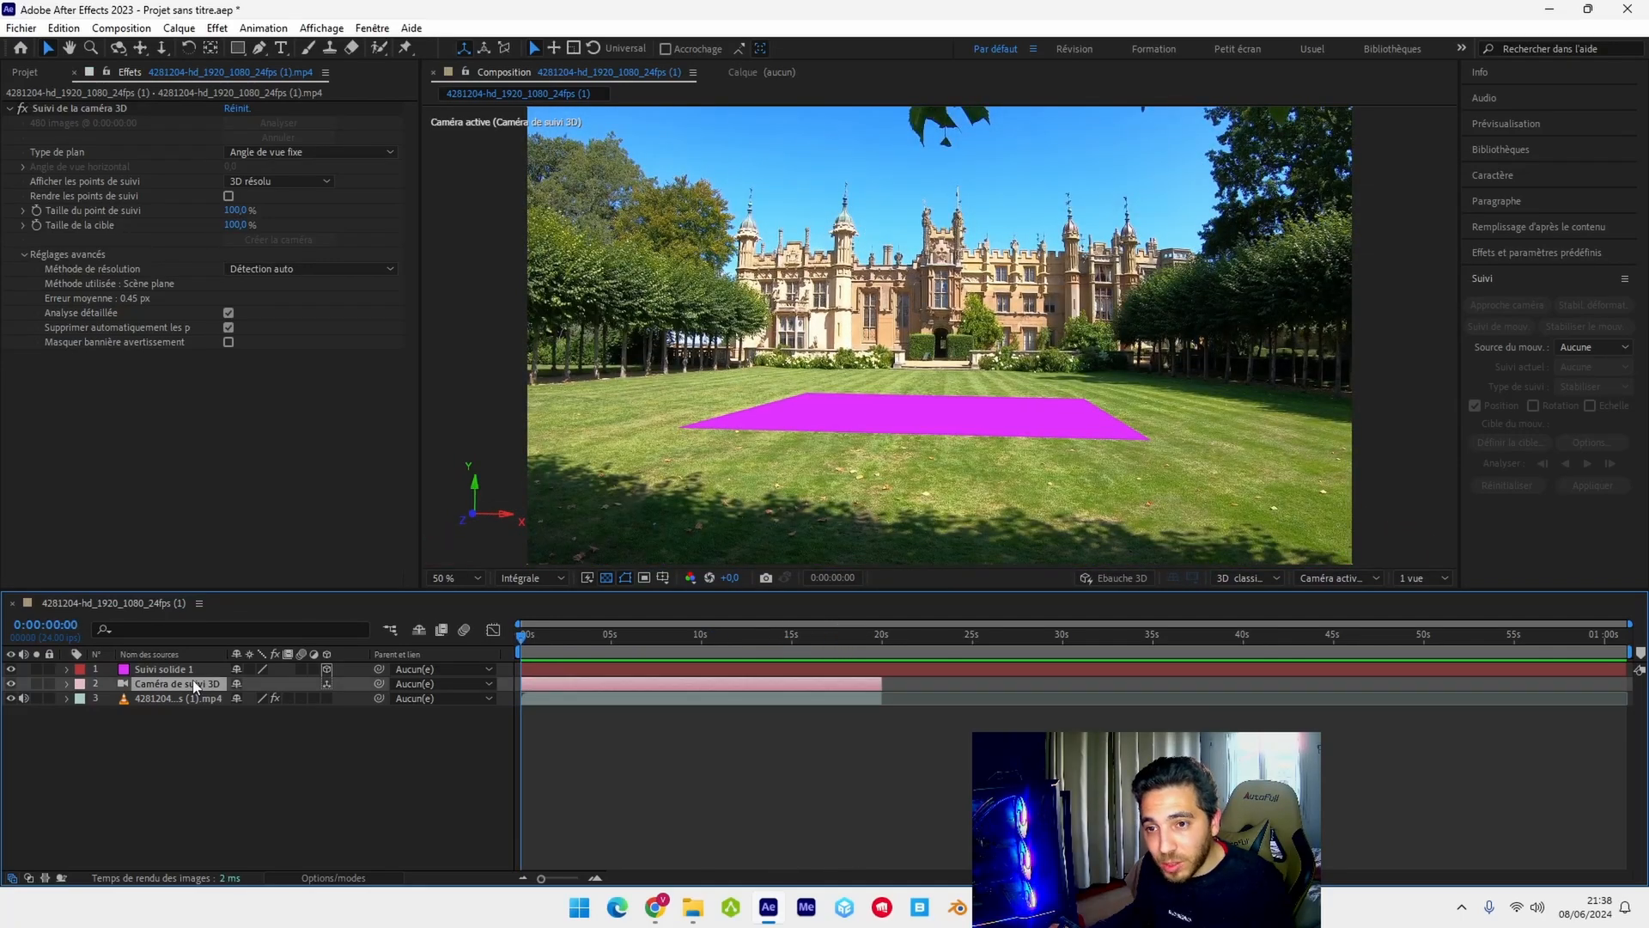
ctrl+click(187, 669)
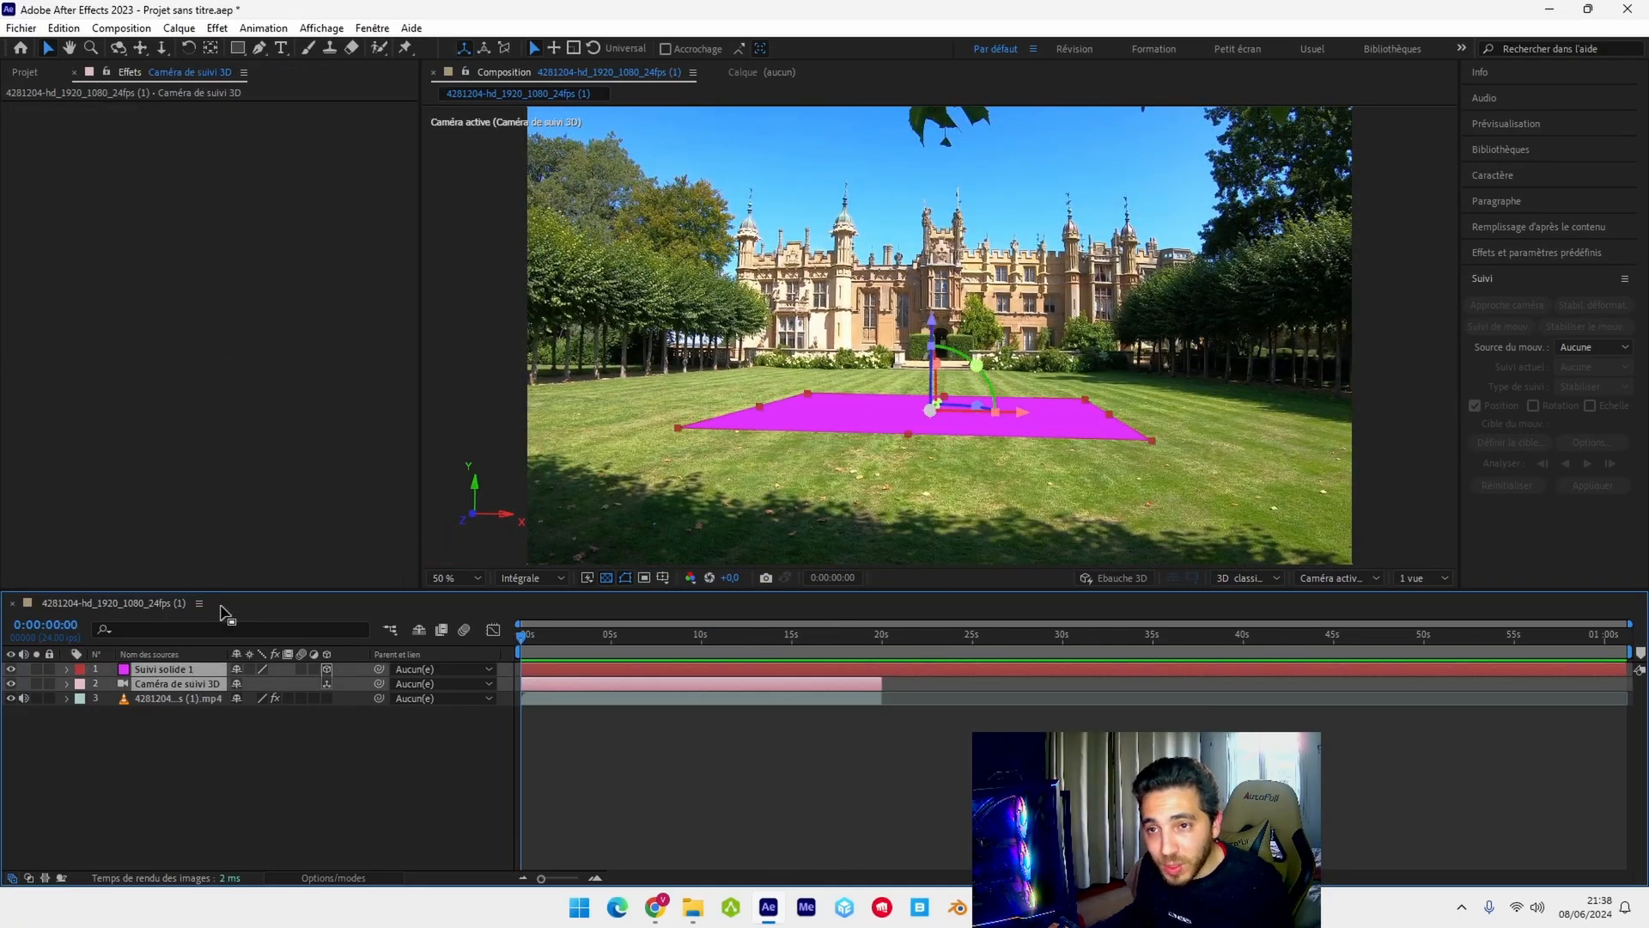
click(18, 28)
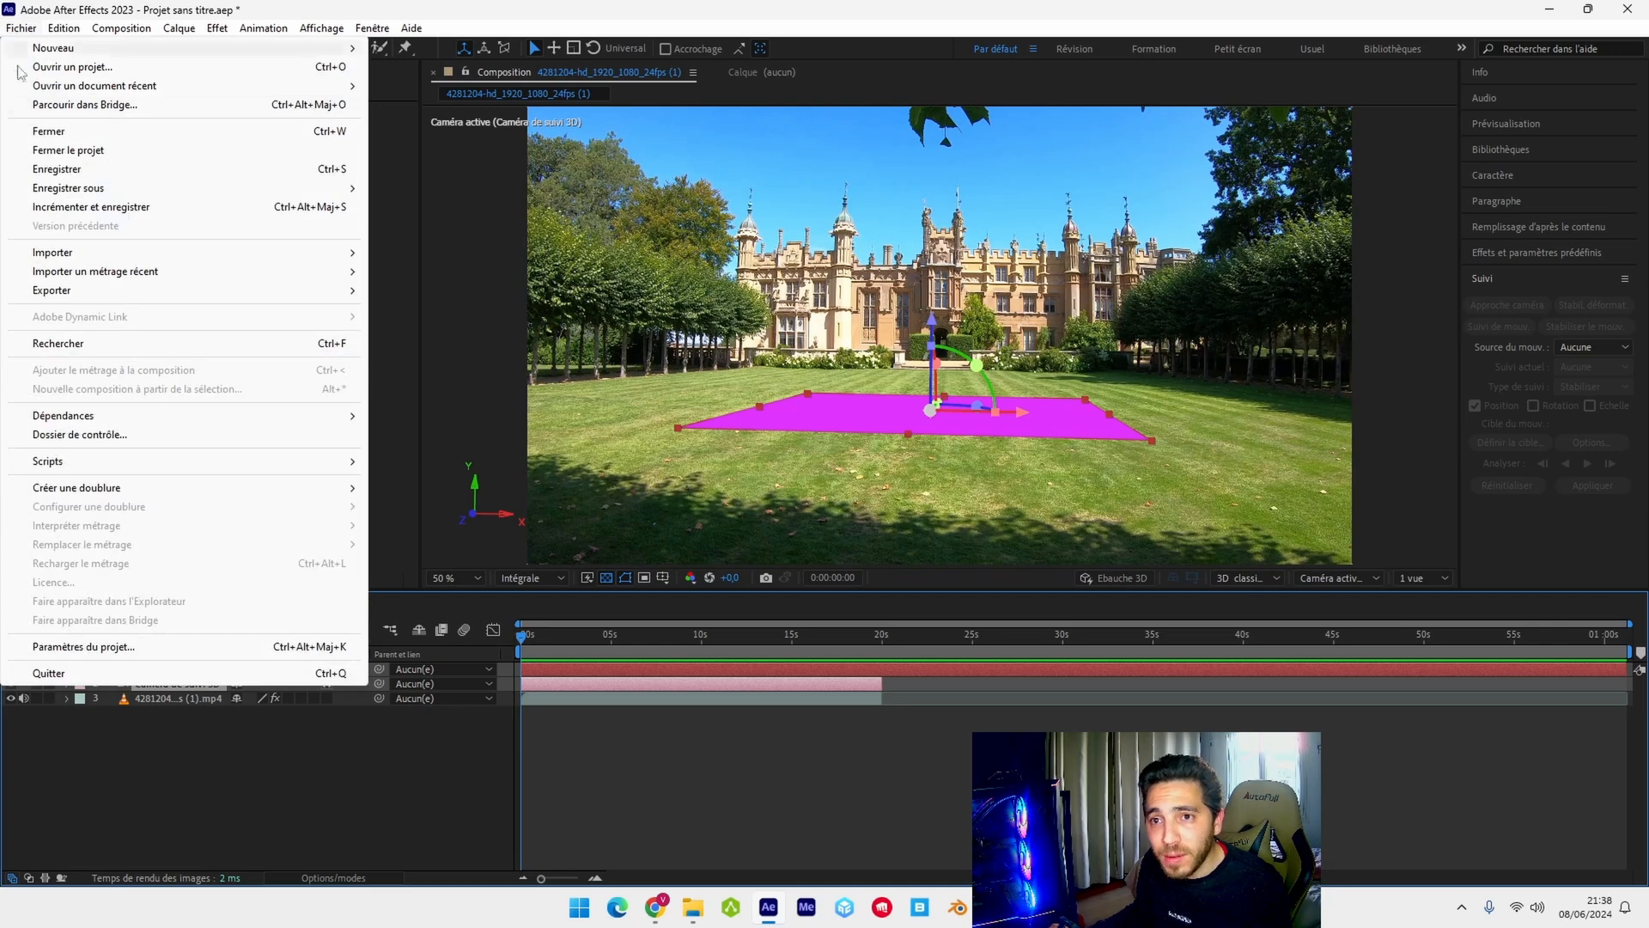
mouse_move(112, 463)
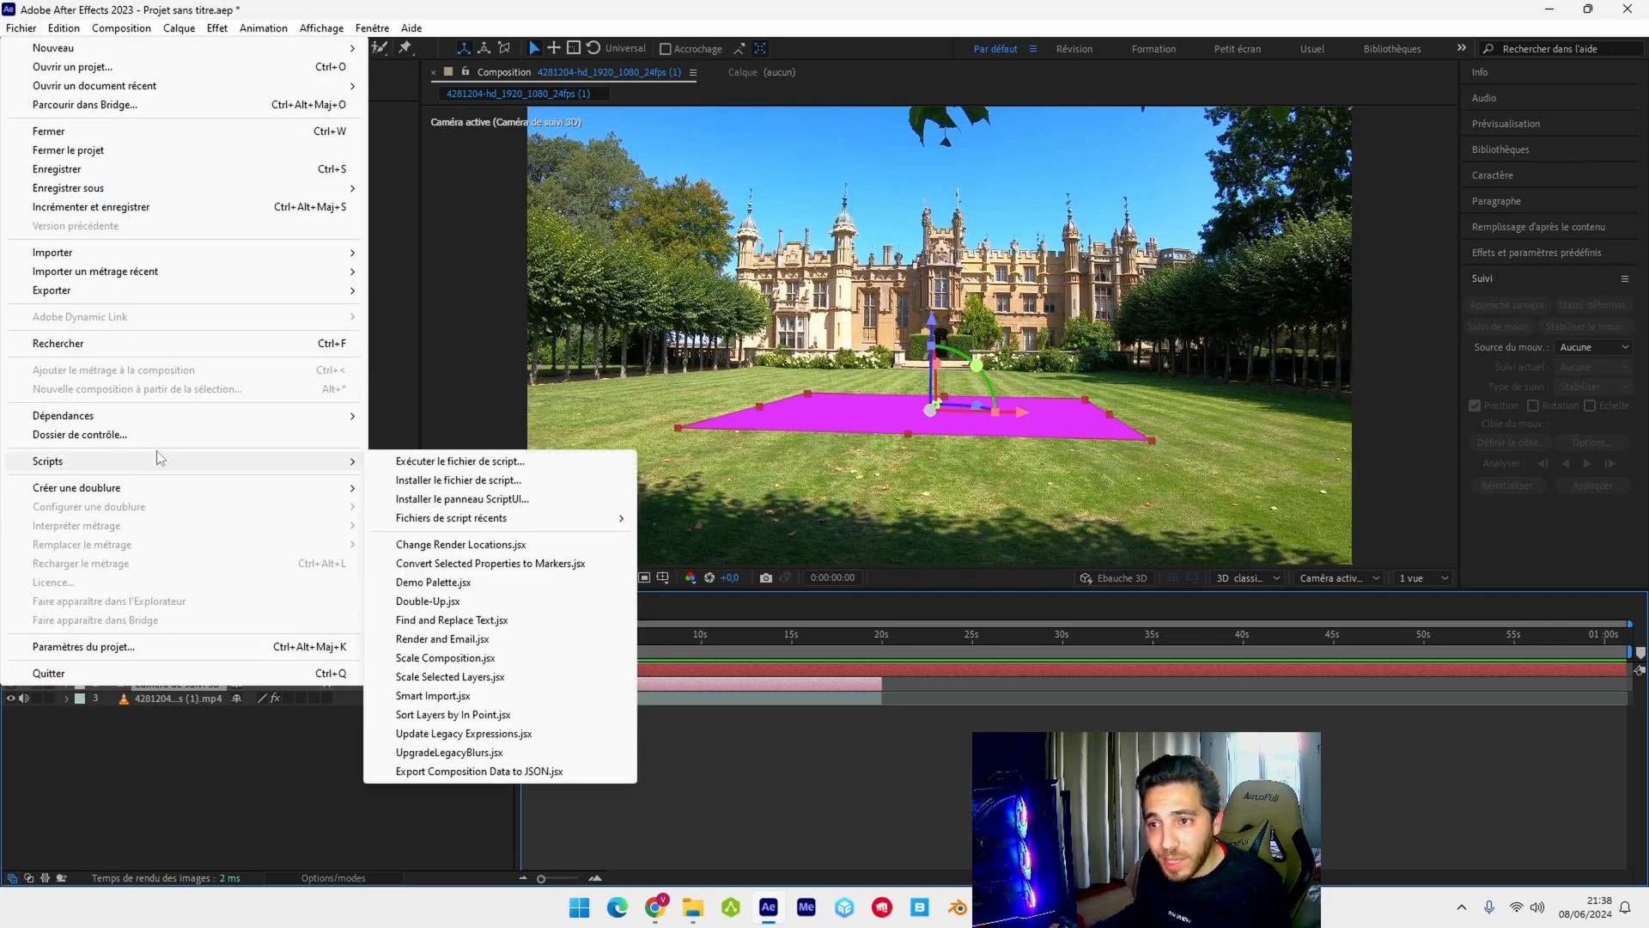
click(472, 772)
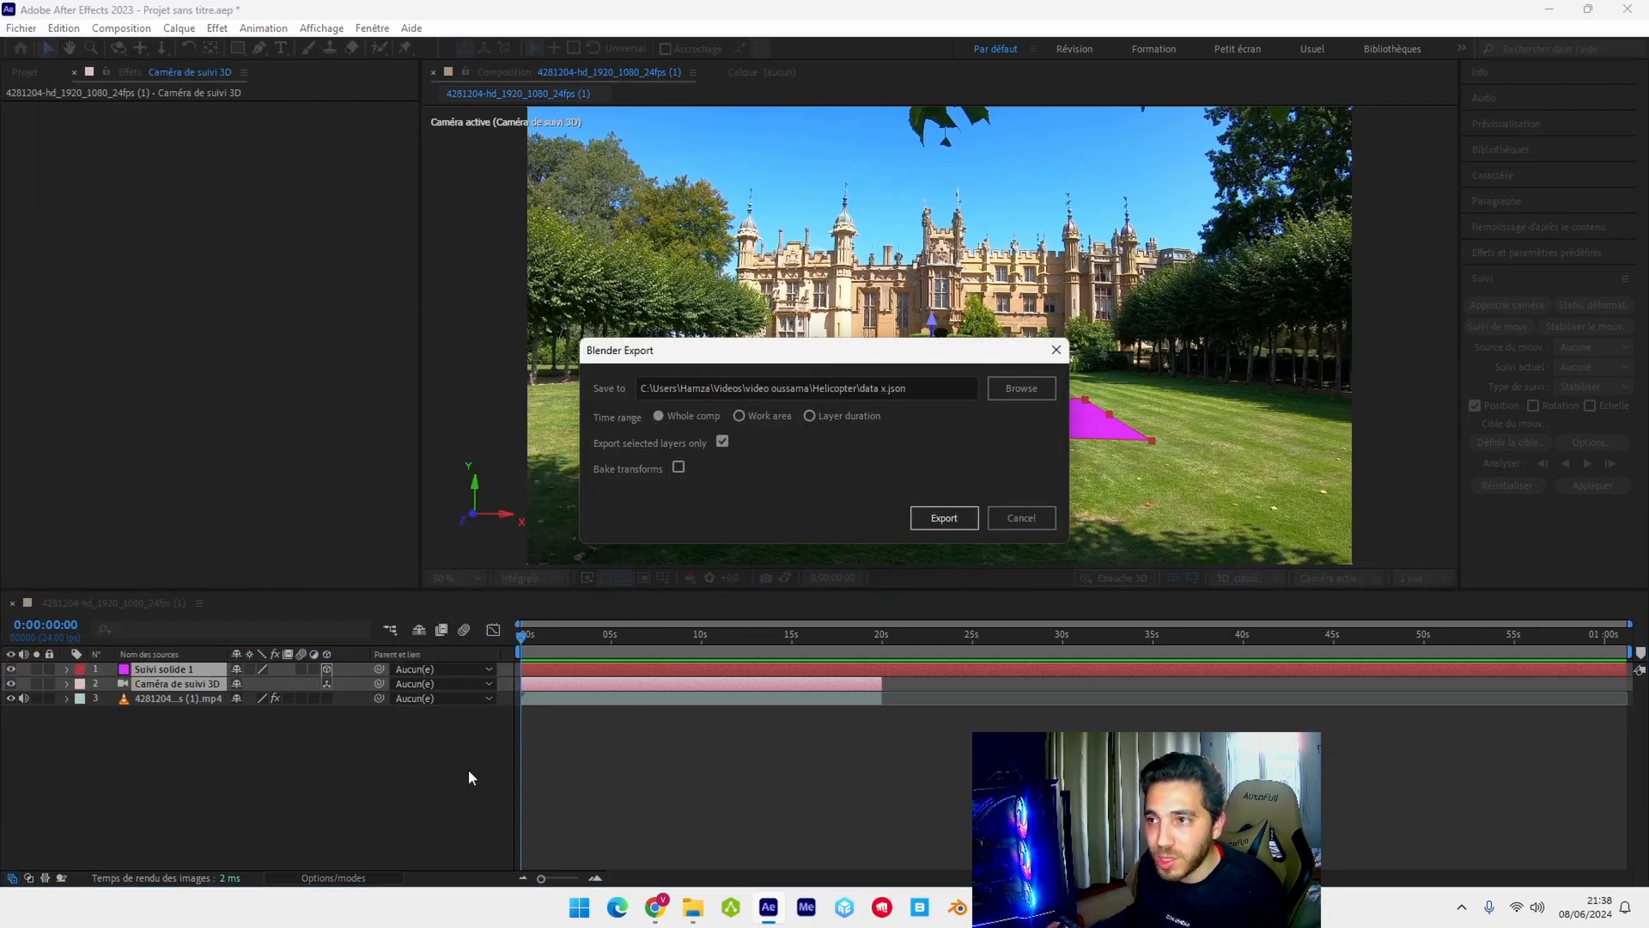
- Export the selected layers for the whole comp to a file named data y in the Helicopter folder
click(1019, 389)
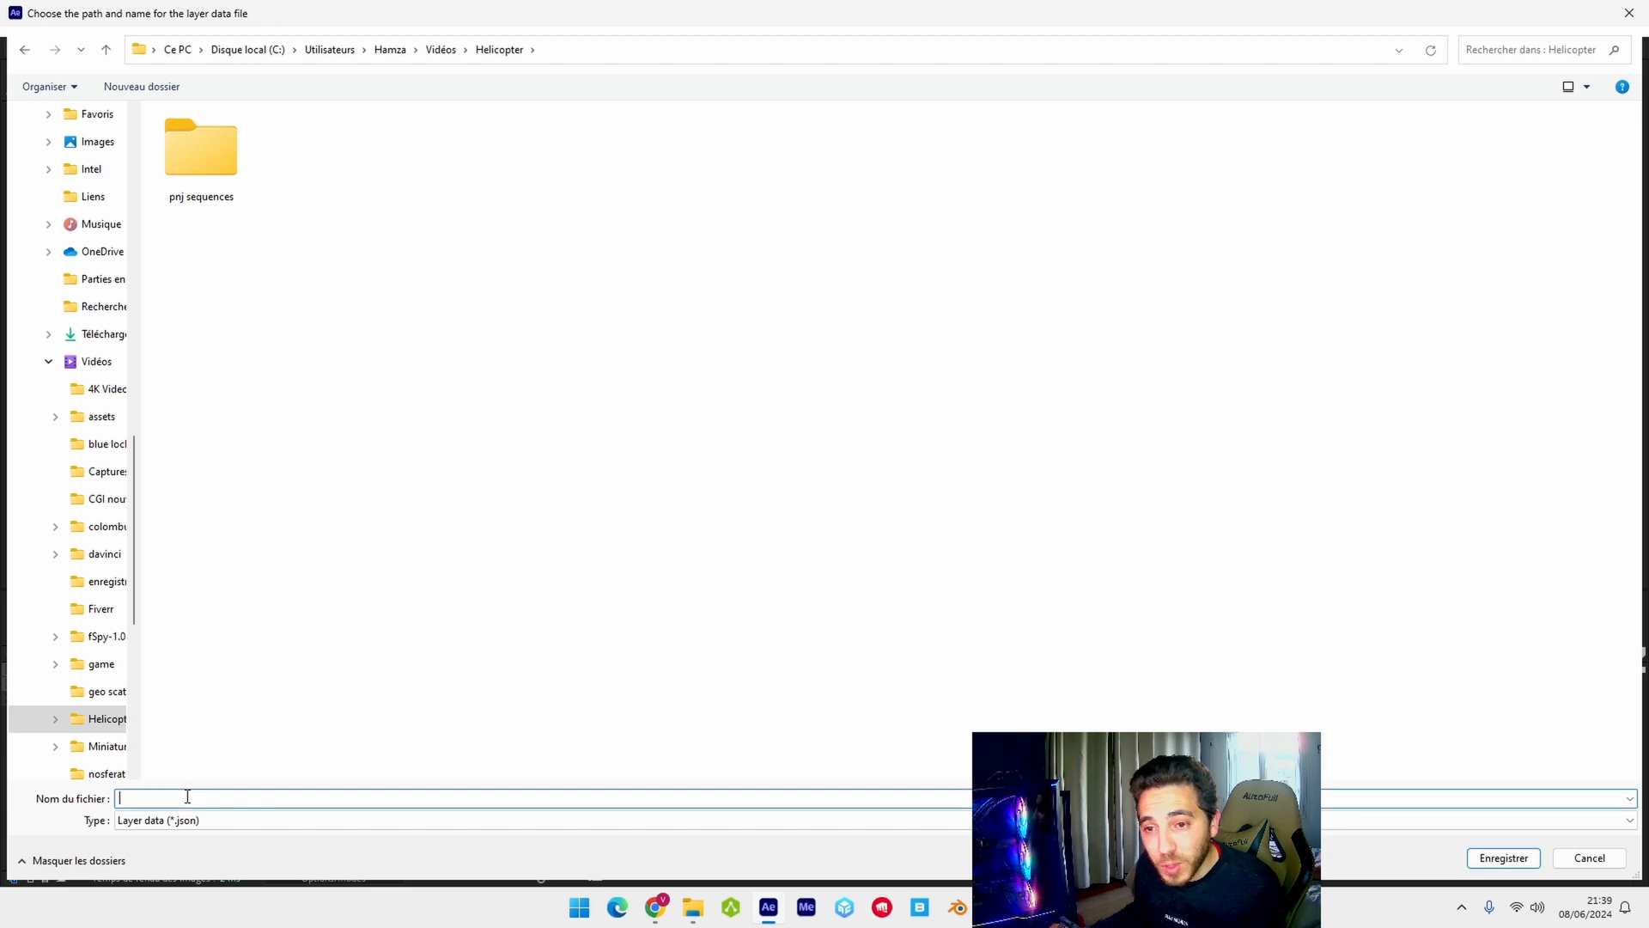
text(data y)
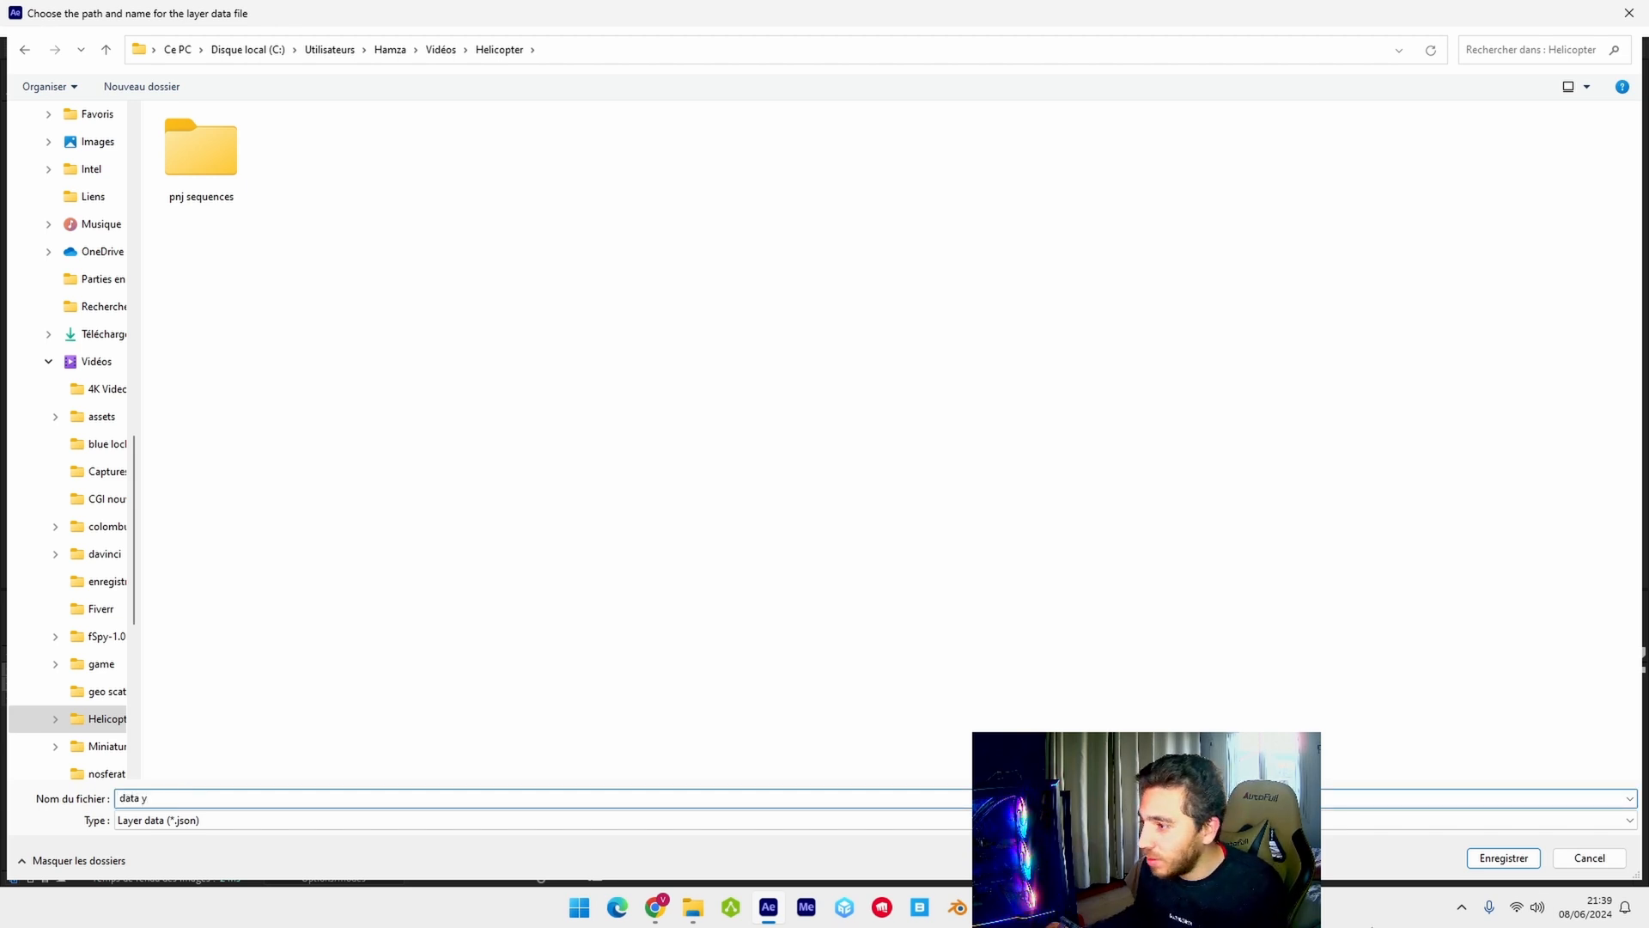
key(Return)
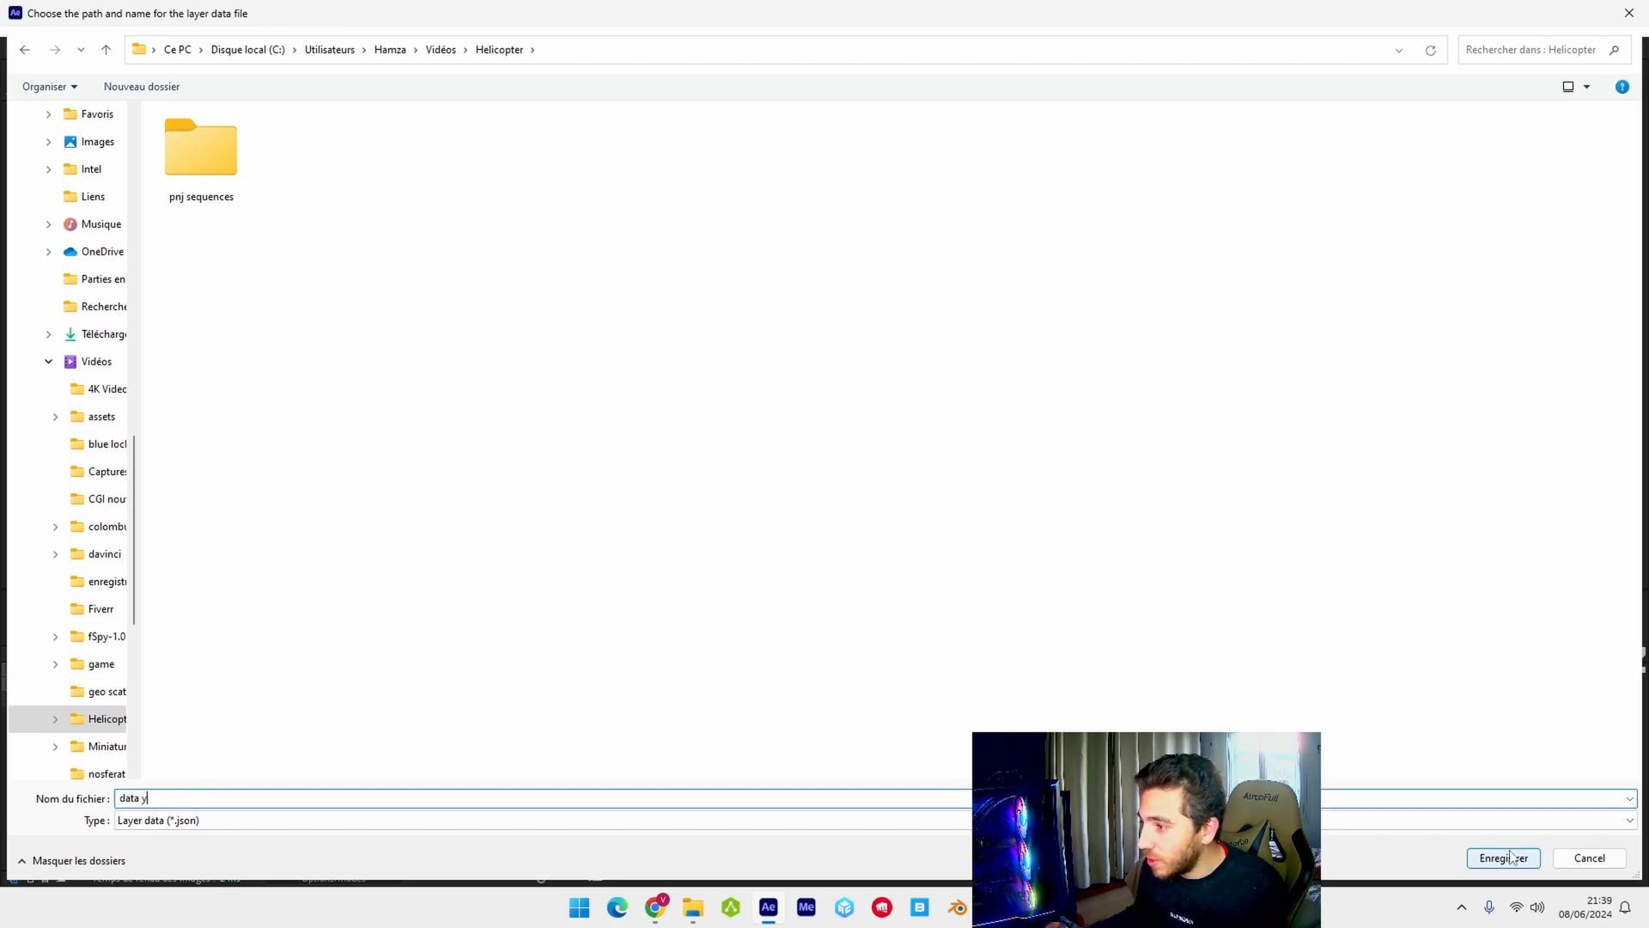
click(942, 518)
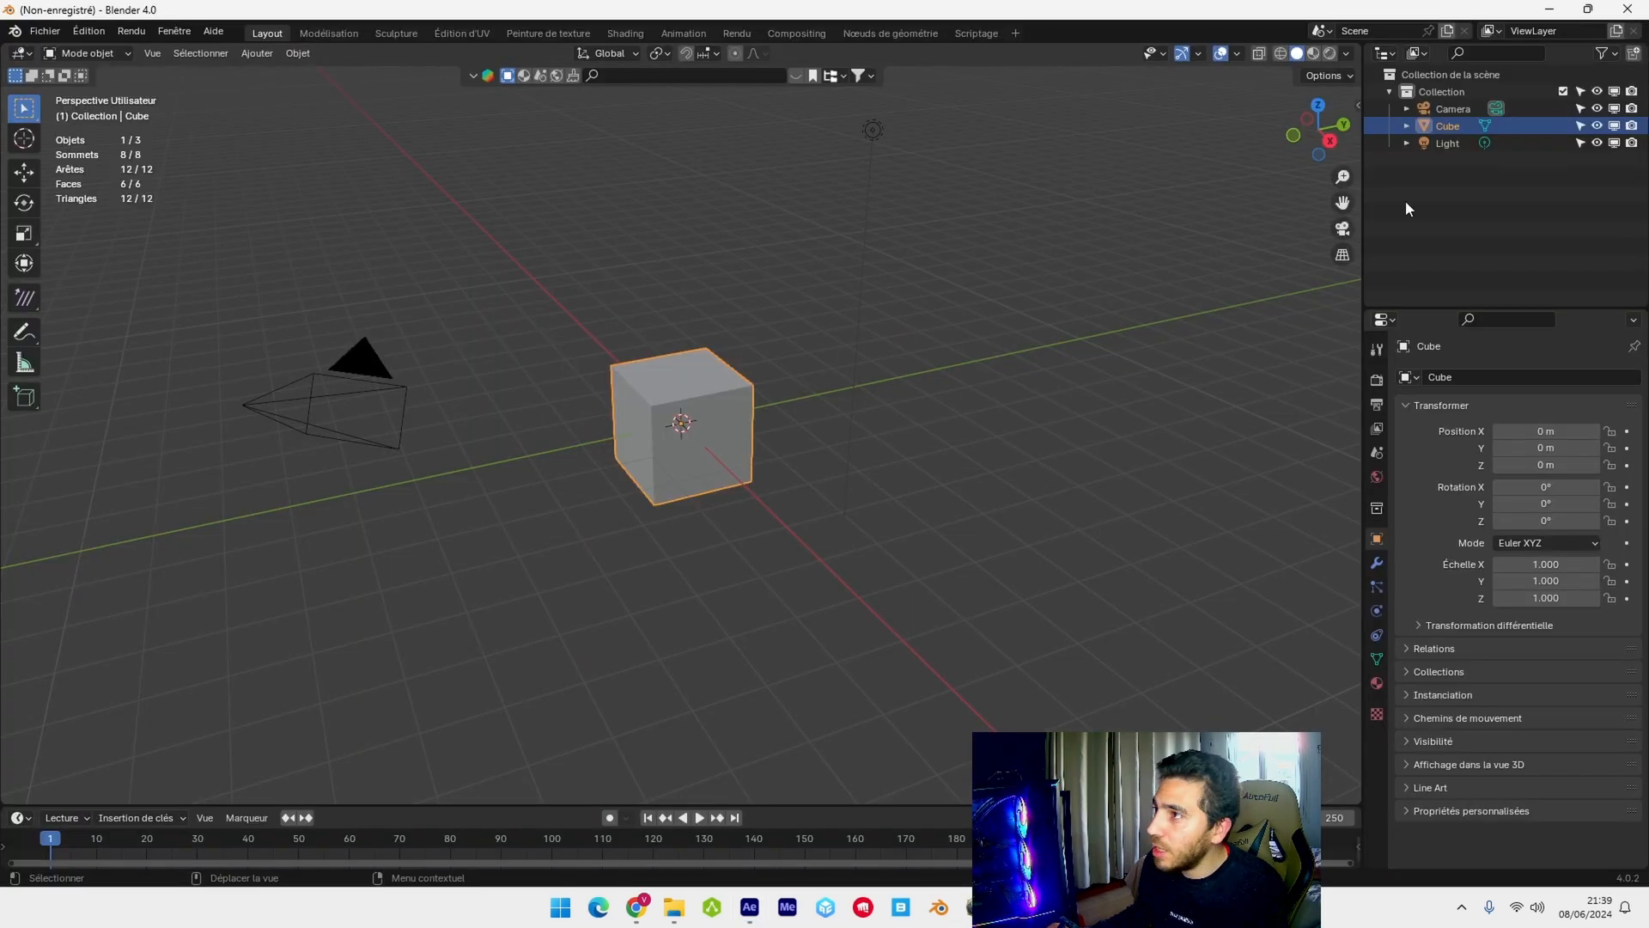
- Switch to Blender and delete the default cube, camera and light from the scene
key(a)
key(Delete)
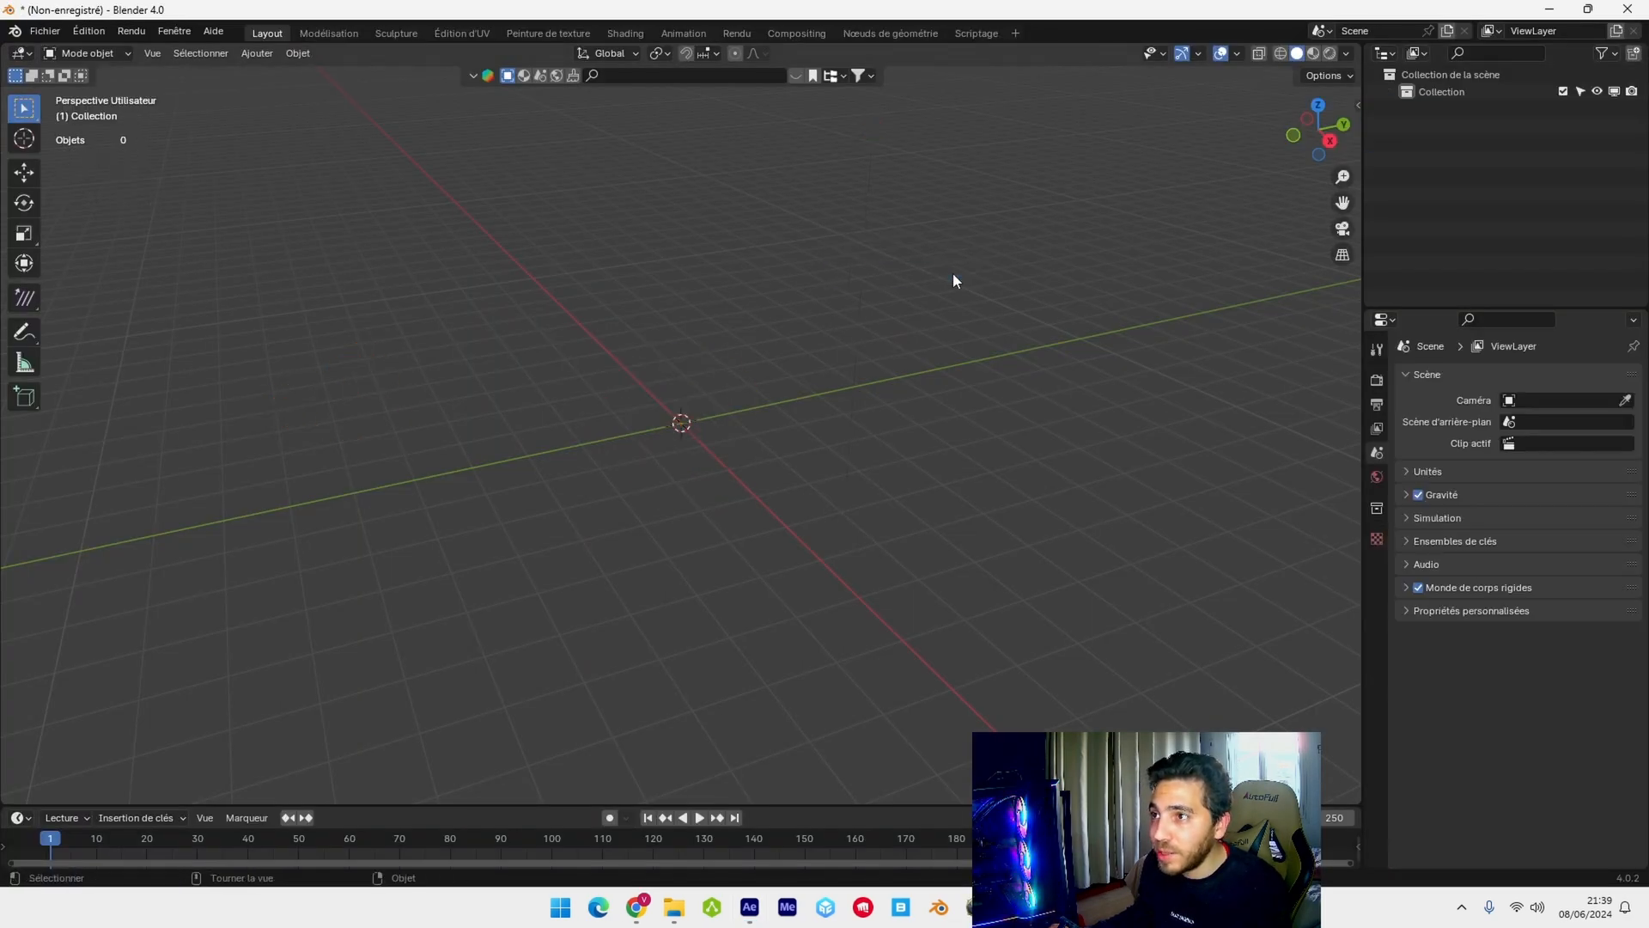
- Import the After Effects composition data file data y.json from the Helicopter folder
click(45, 31)
mouse_move(90, 276)
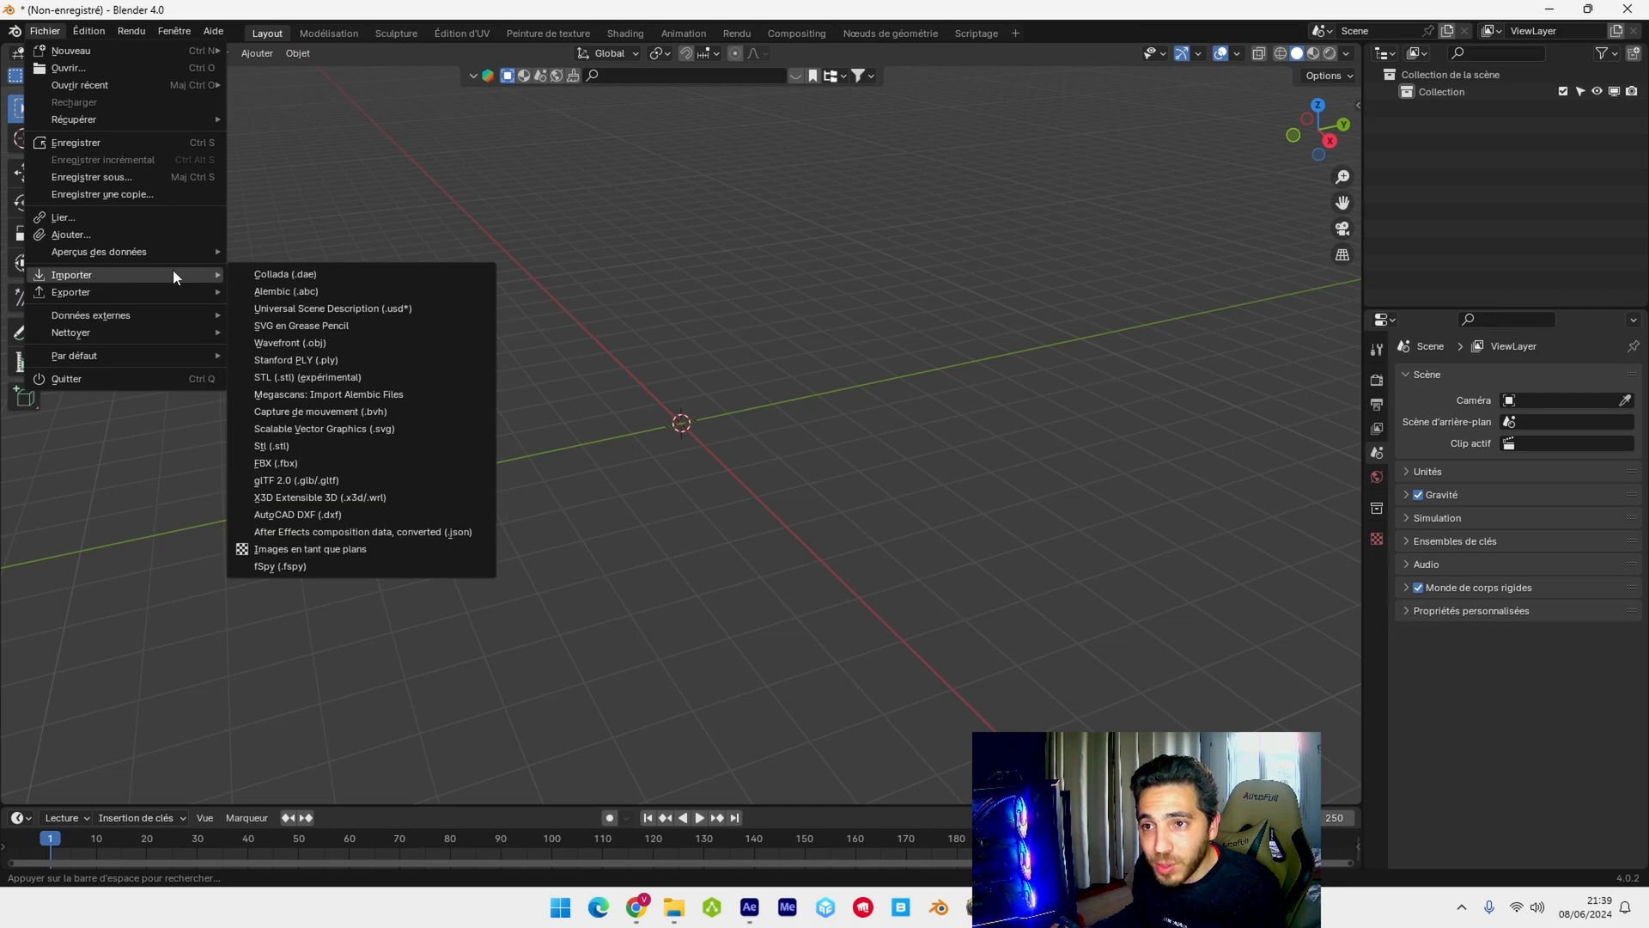
click(365, 533)
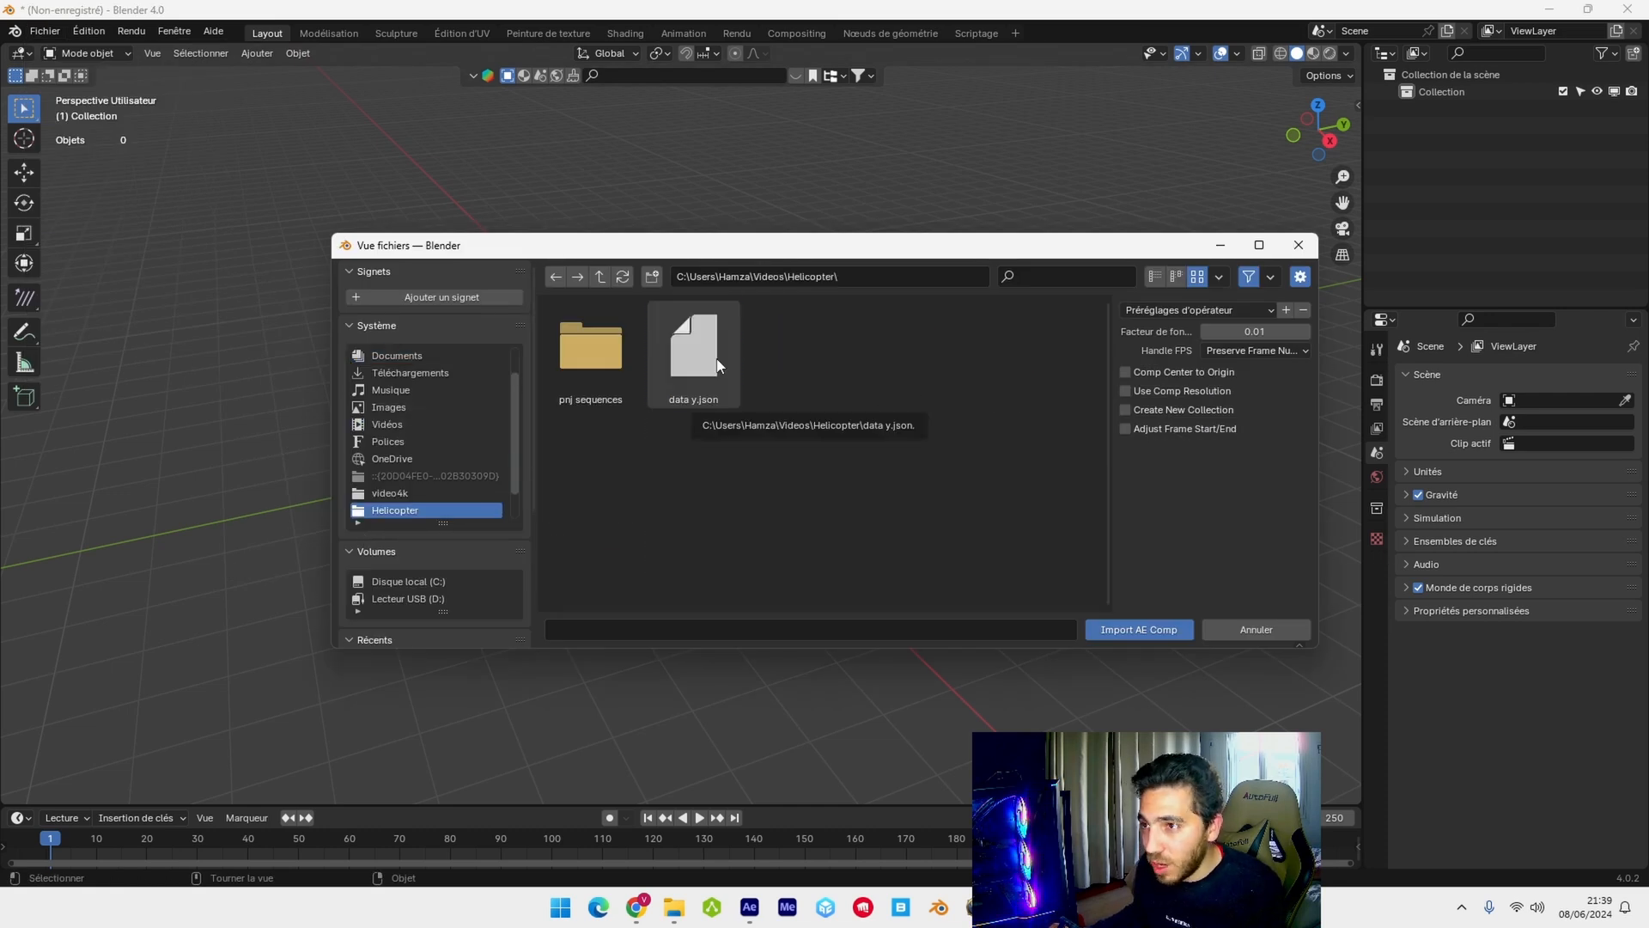
click(693, 352)
click(1141, 630)
- Shift all imported keyframes by 1 frame so the tracking animation starts at frame 1
scroll(895, 379, down, 5)
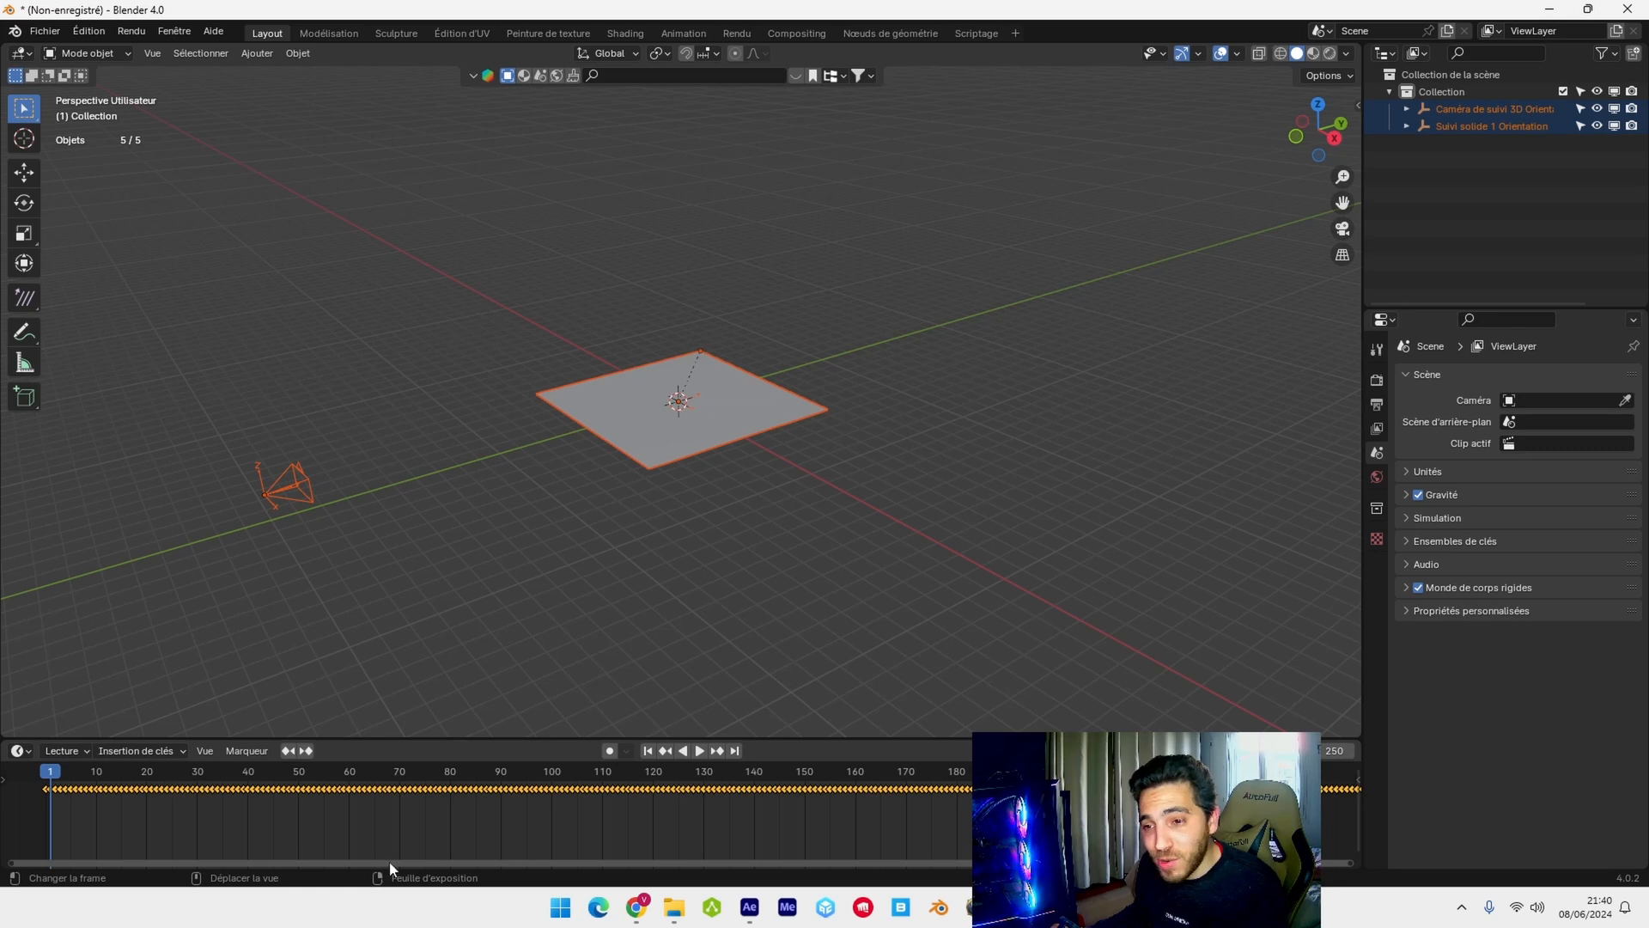
drag(376, 864, 94, 880)
scroll(376, 807, up, 2)
scroll(375, 808, up, 3)
drag(333, 863, 200, 869)
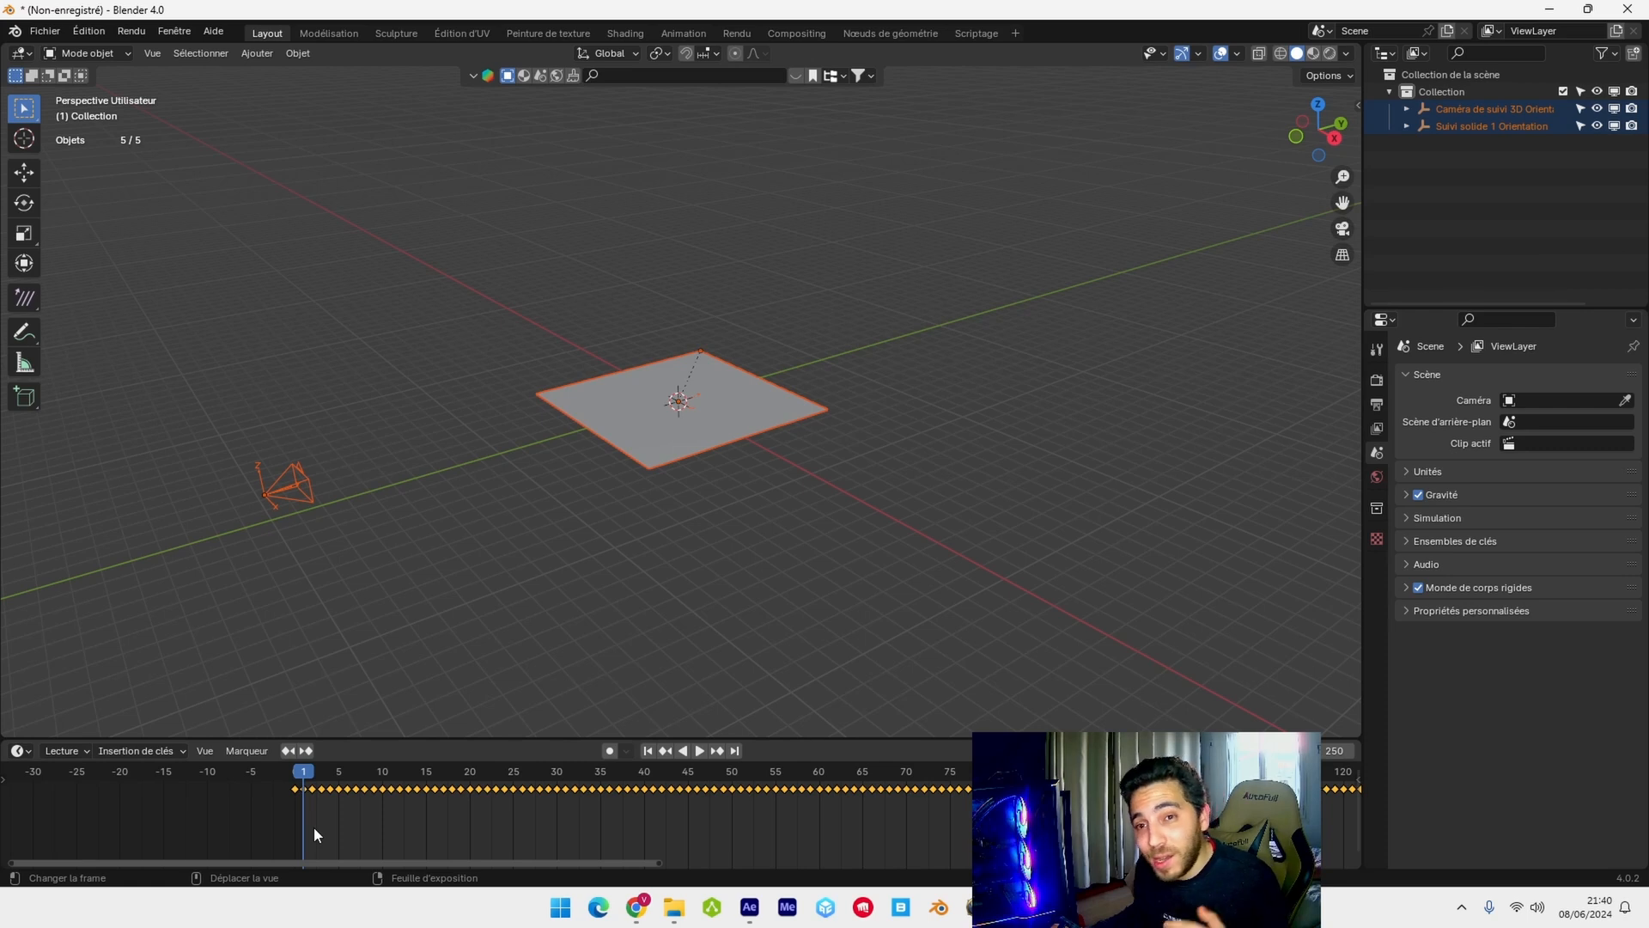
scroll(313, 826, up, 3)
drag(328, 863, 178, 863)
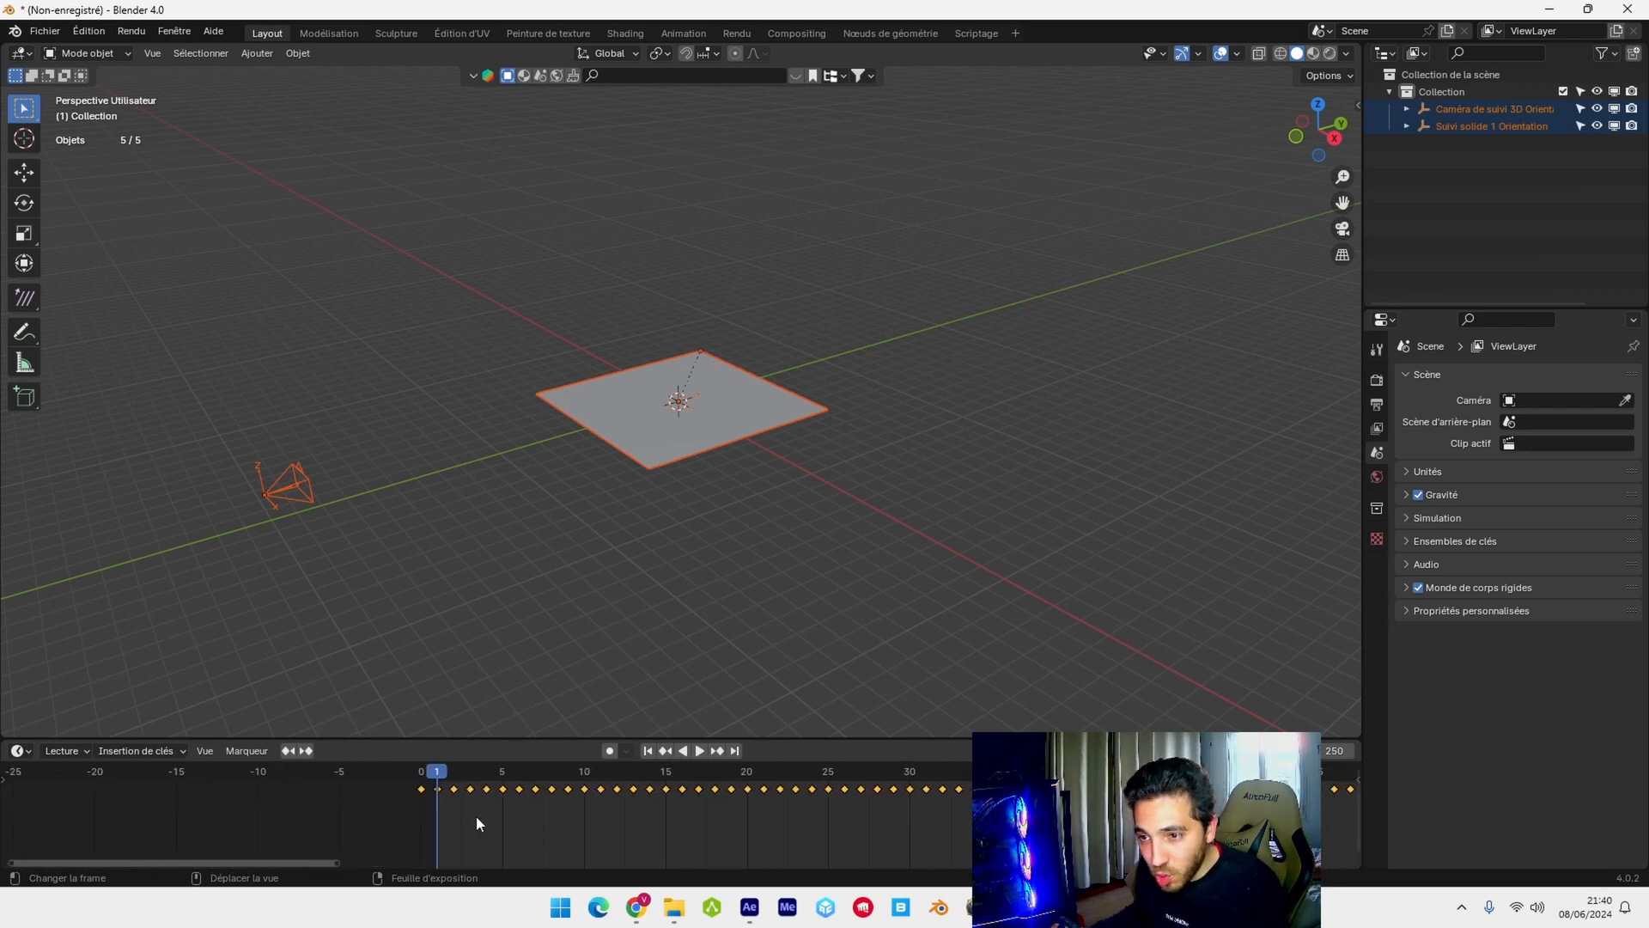
key(g)
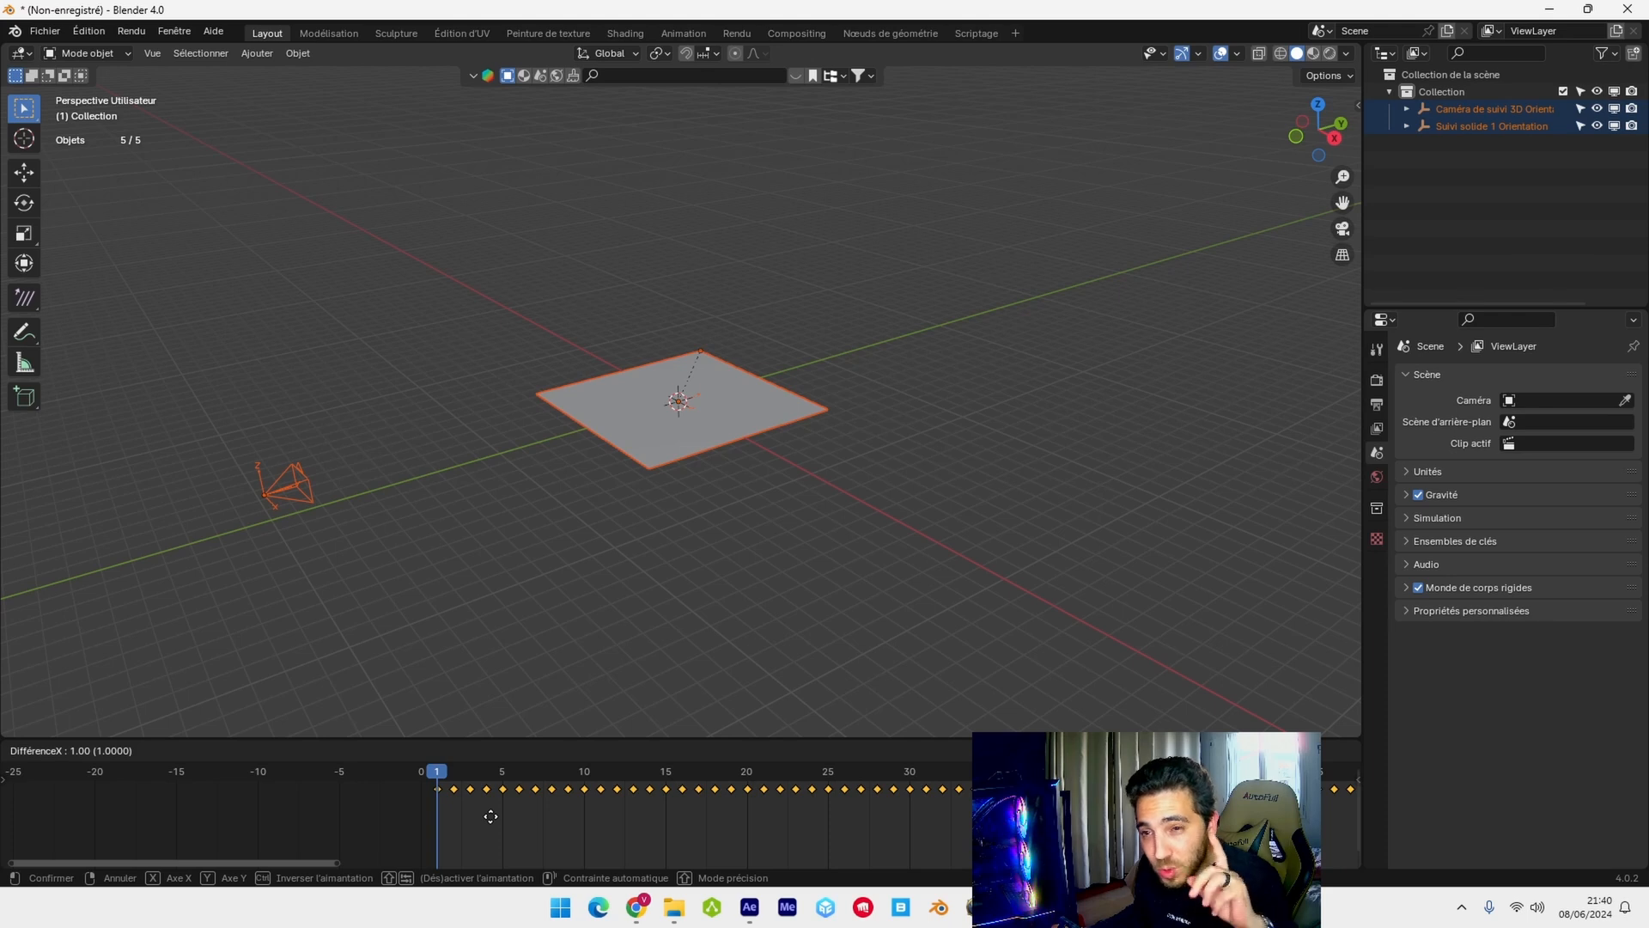
click(490, 816)
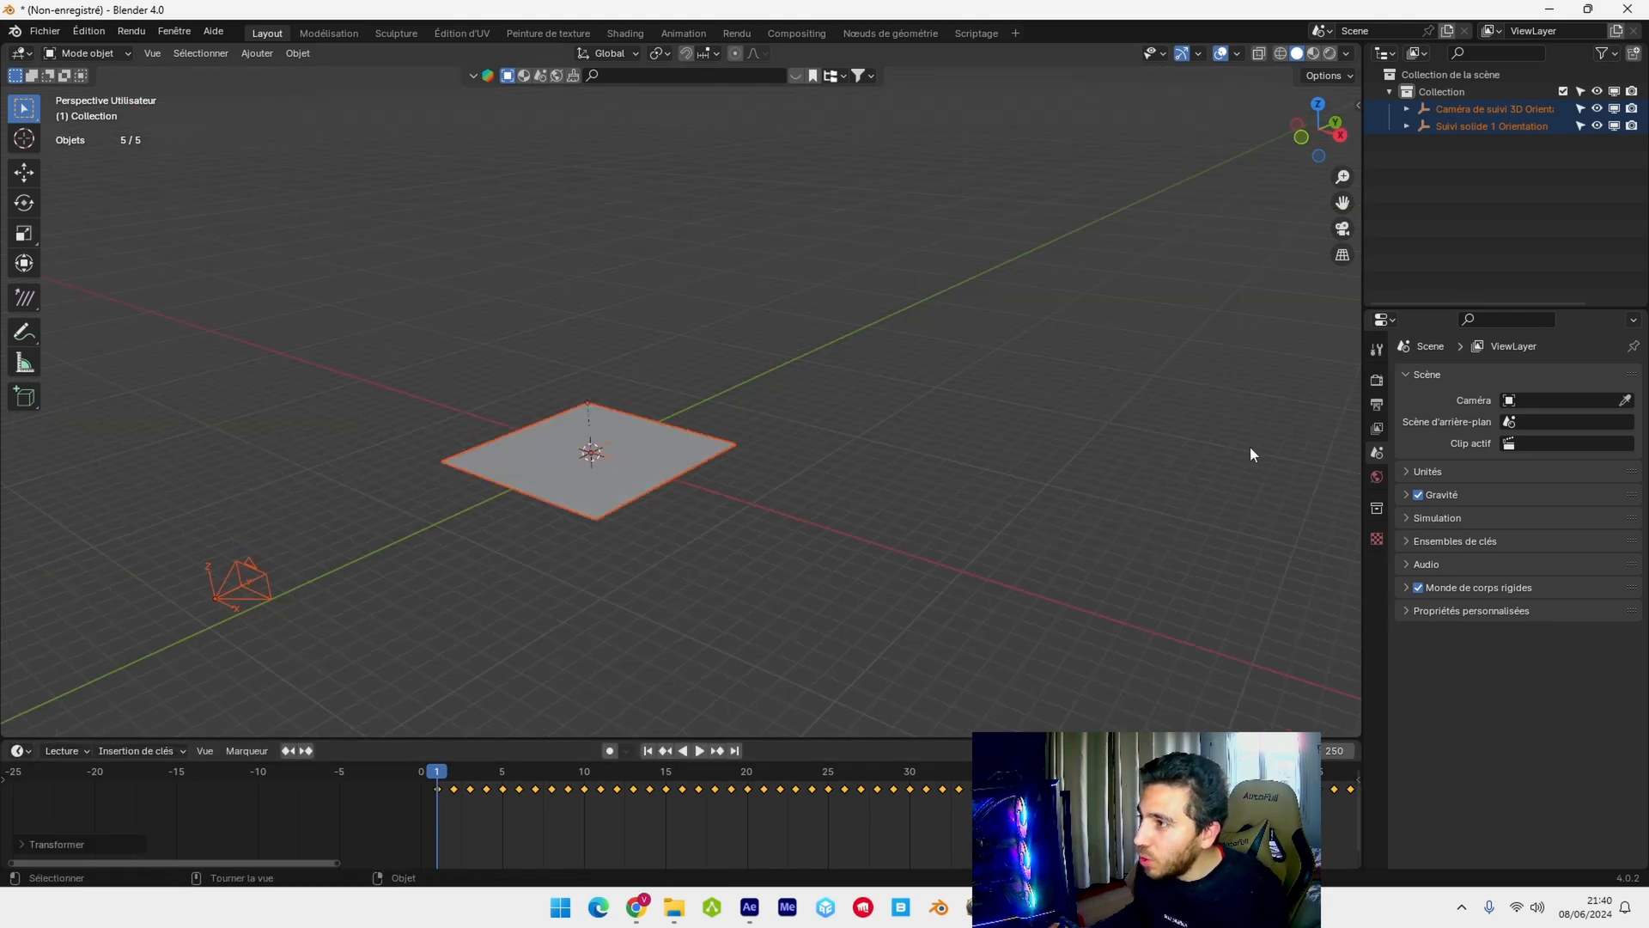
- Display the scene's output settings, check the source composition's resolution and frame rate in After Effects, and return to Blender
click(1377, 411)
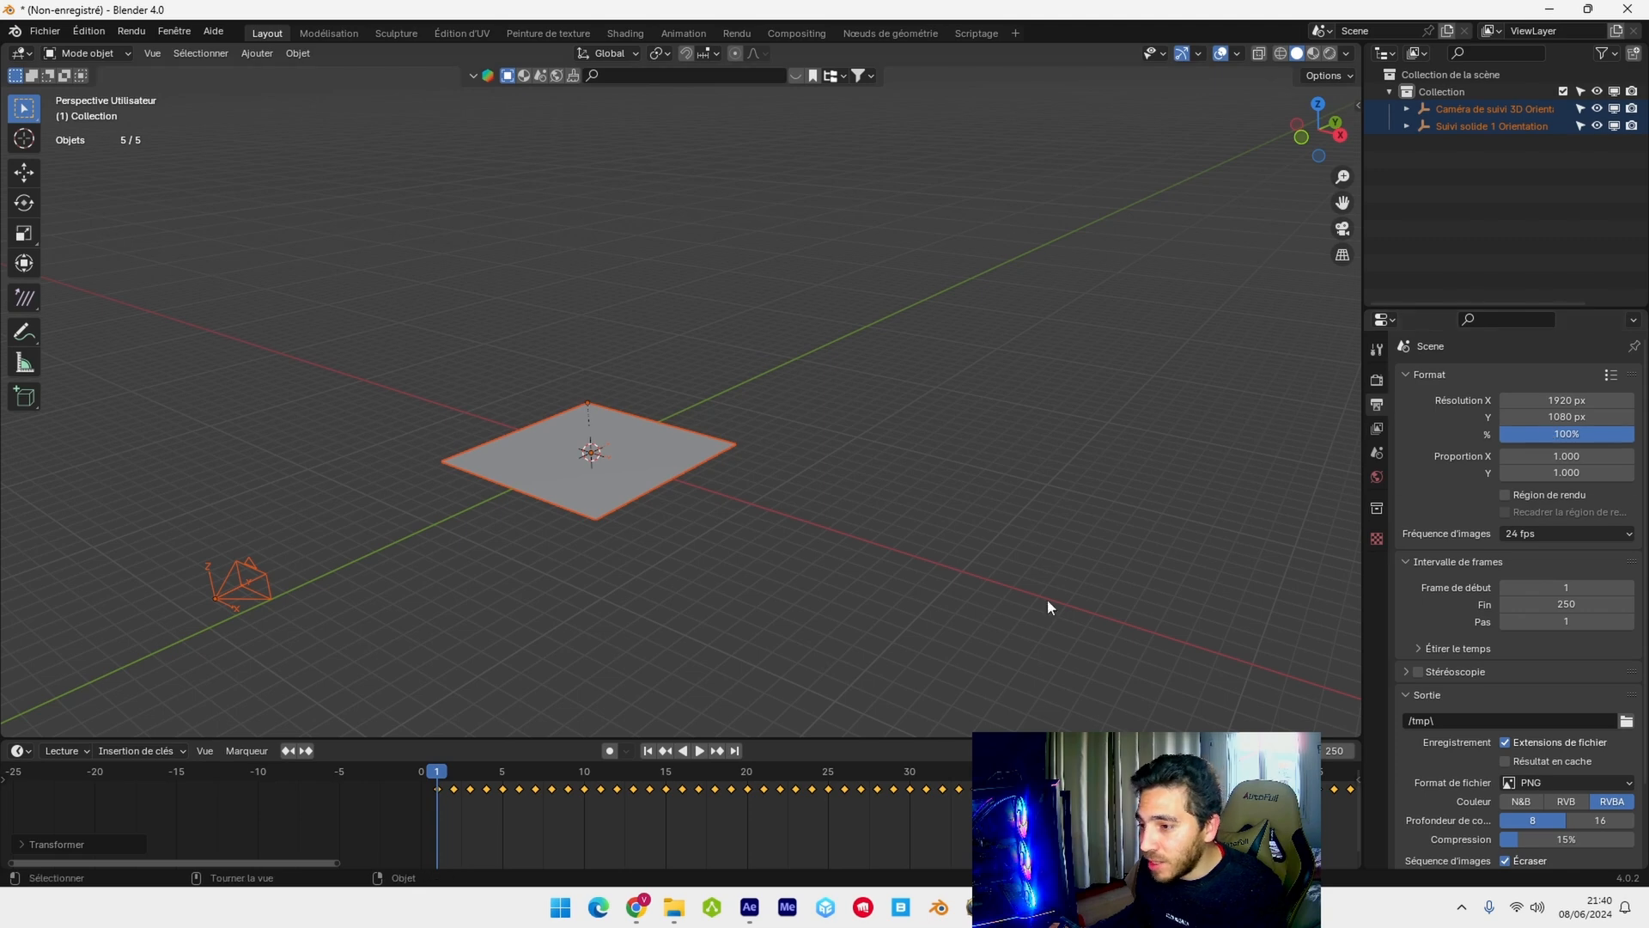
click(748, 908)
click(178, 699)
click(32, 76)
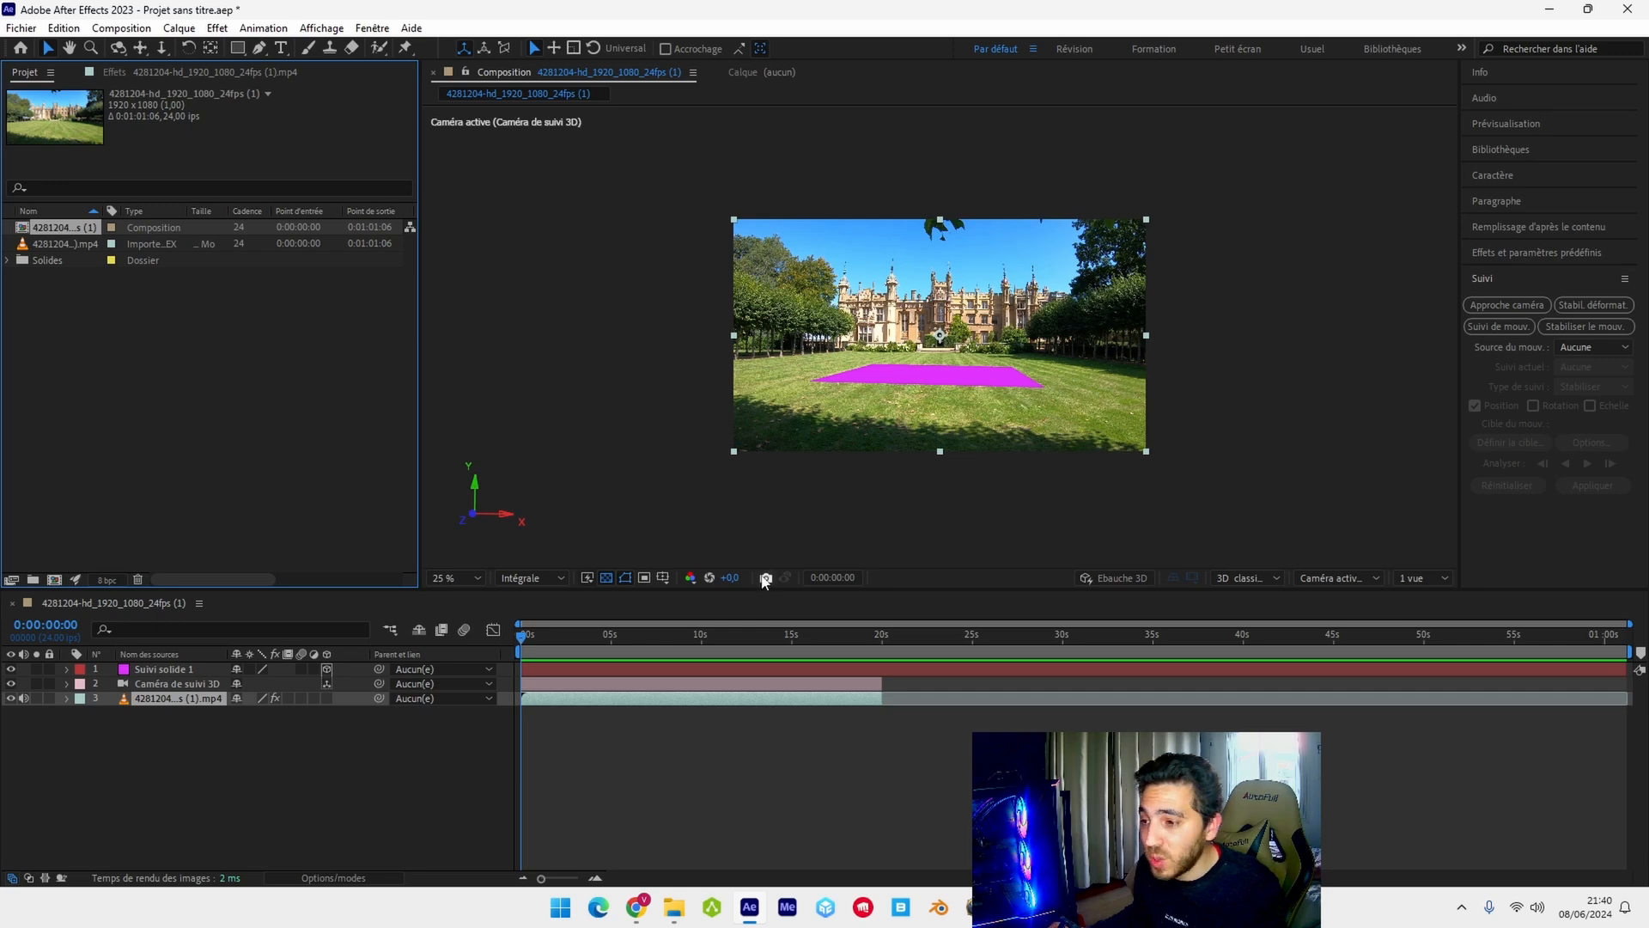
click(1089, 908)
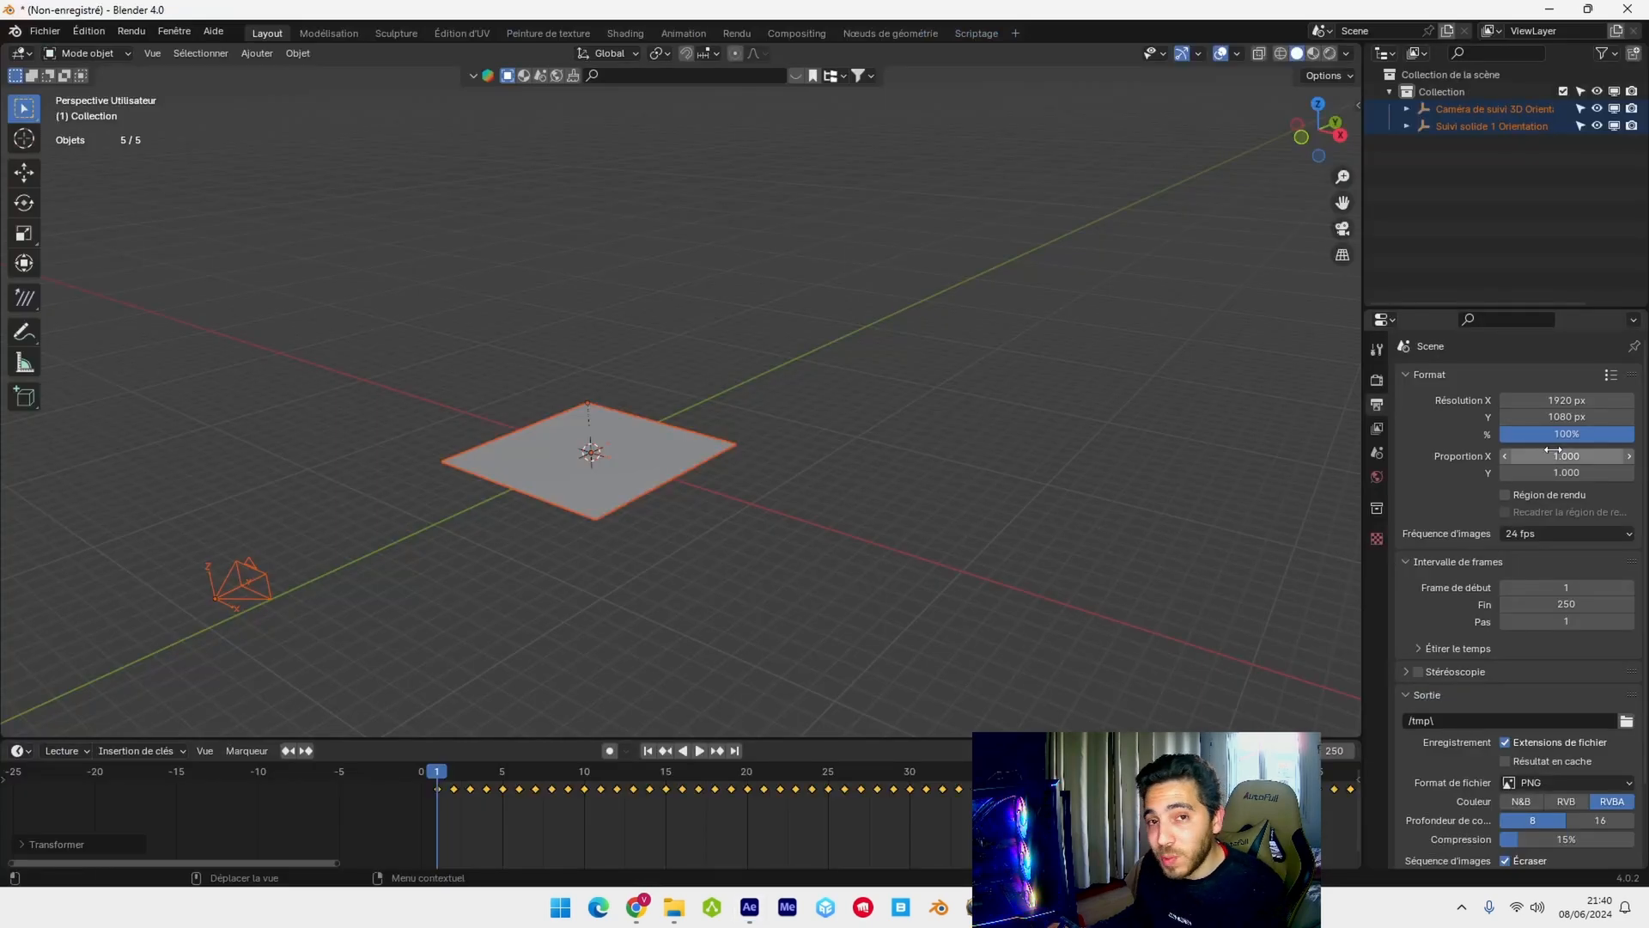
- Set the scene's frame rate to 24 fps and its end frame to 500
click(1565, 534)
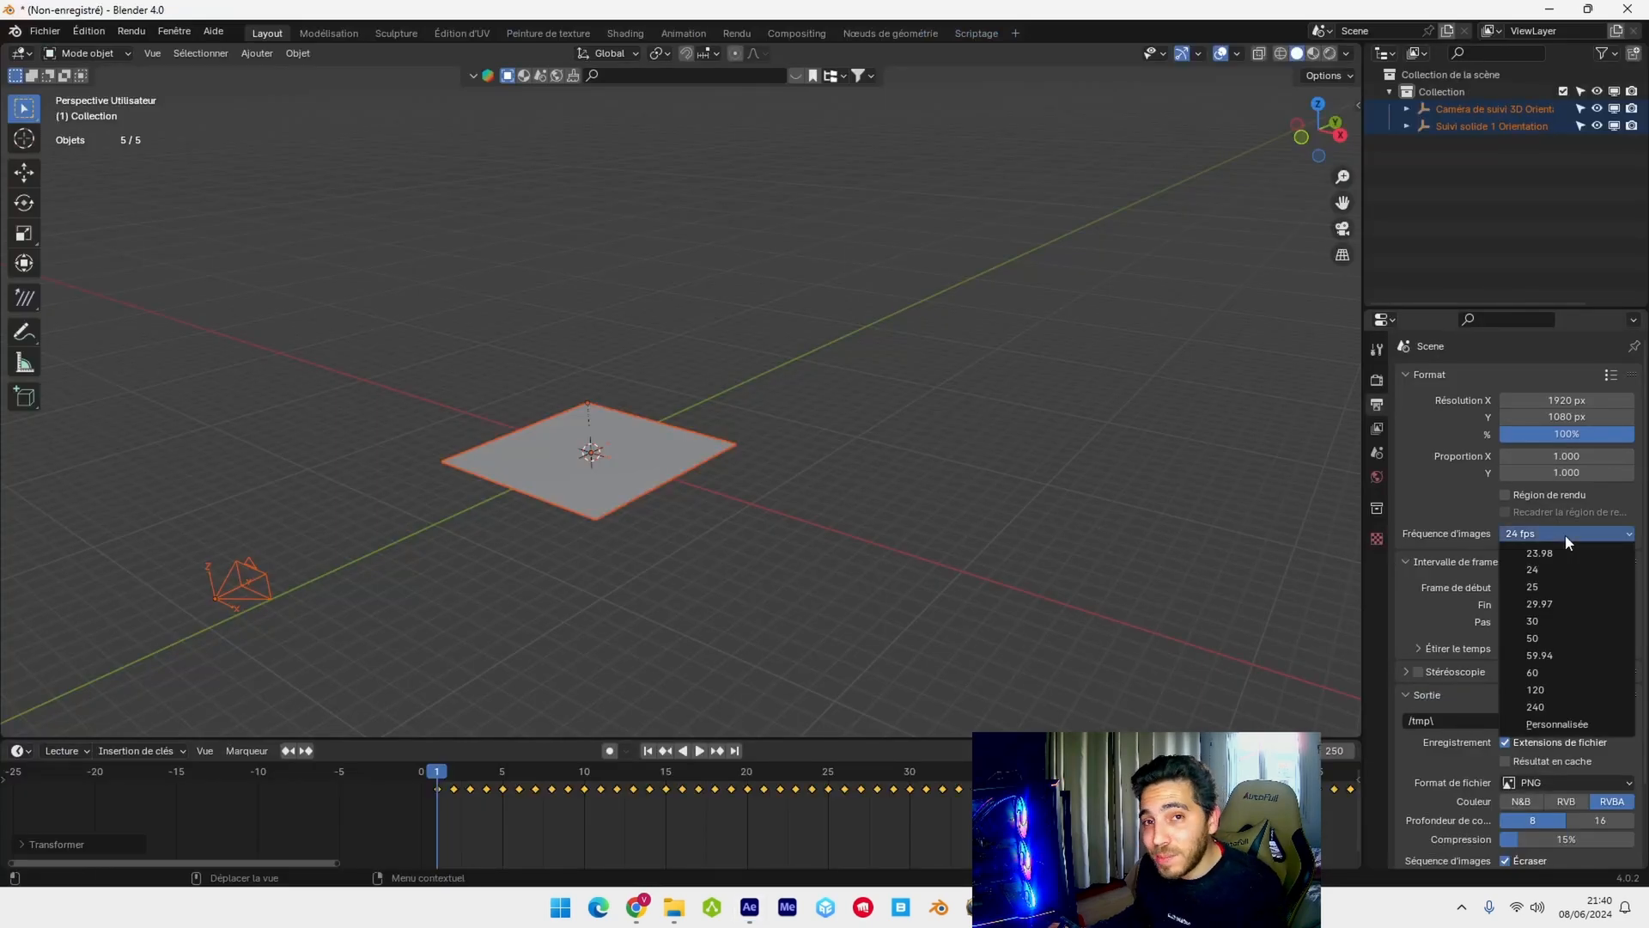
click(1532, 569)
scroll(1536, 569, down, 1)
click(1537, 570)
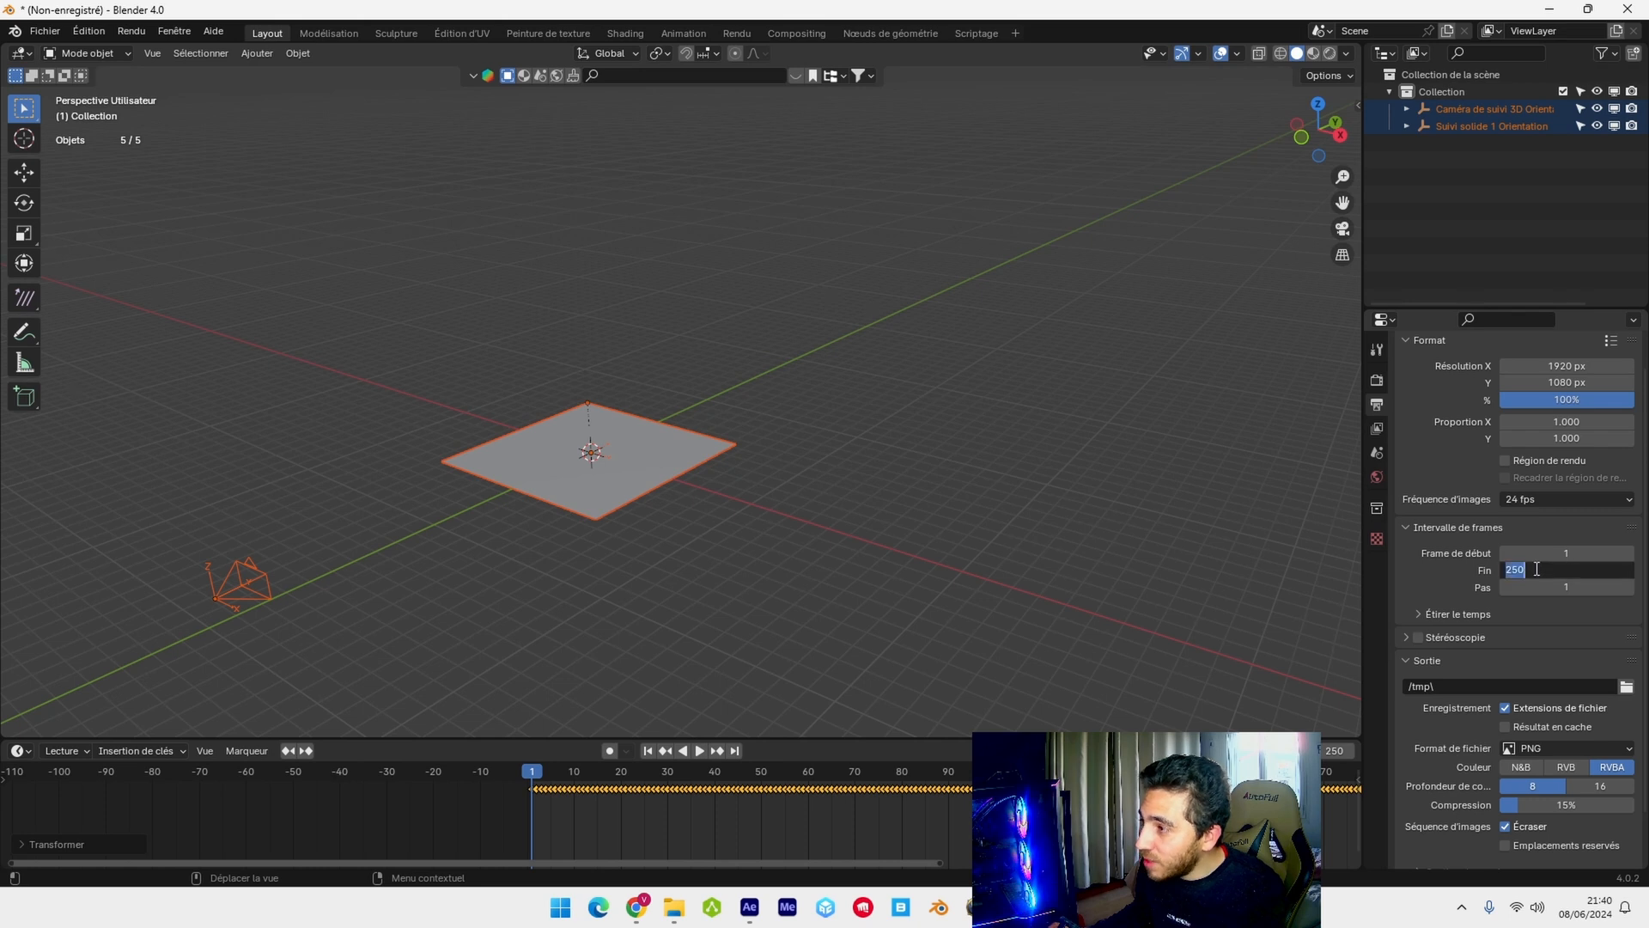
text(500)
key(Return)
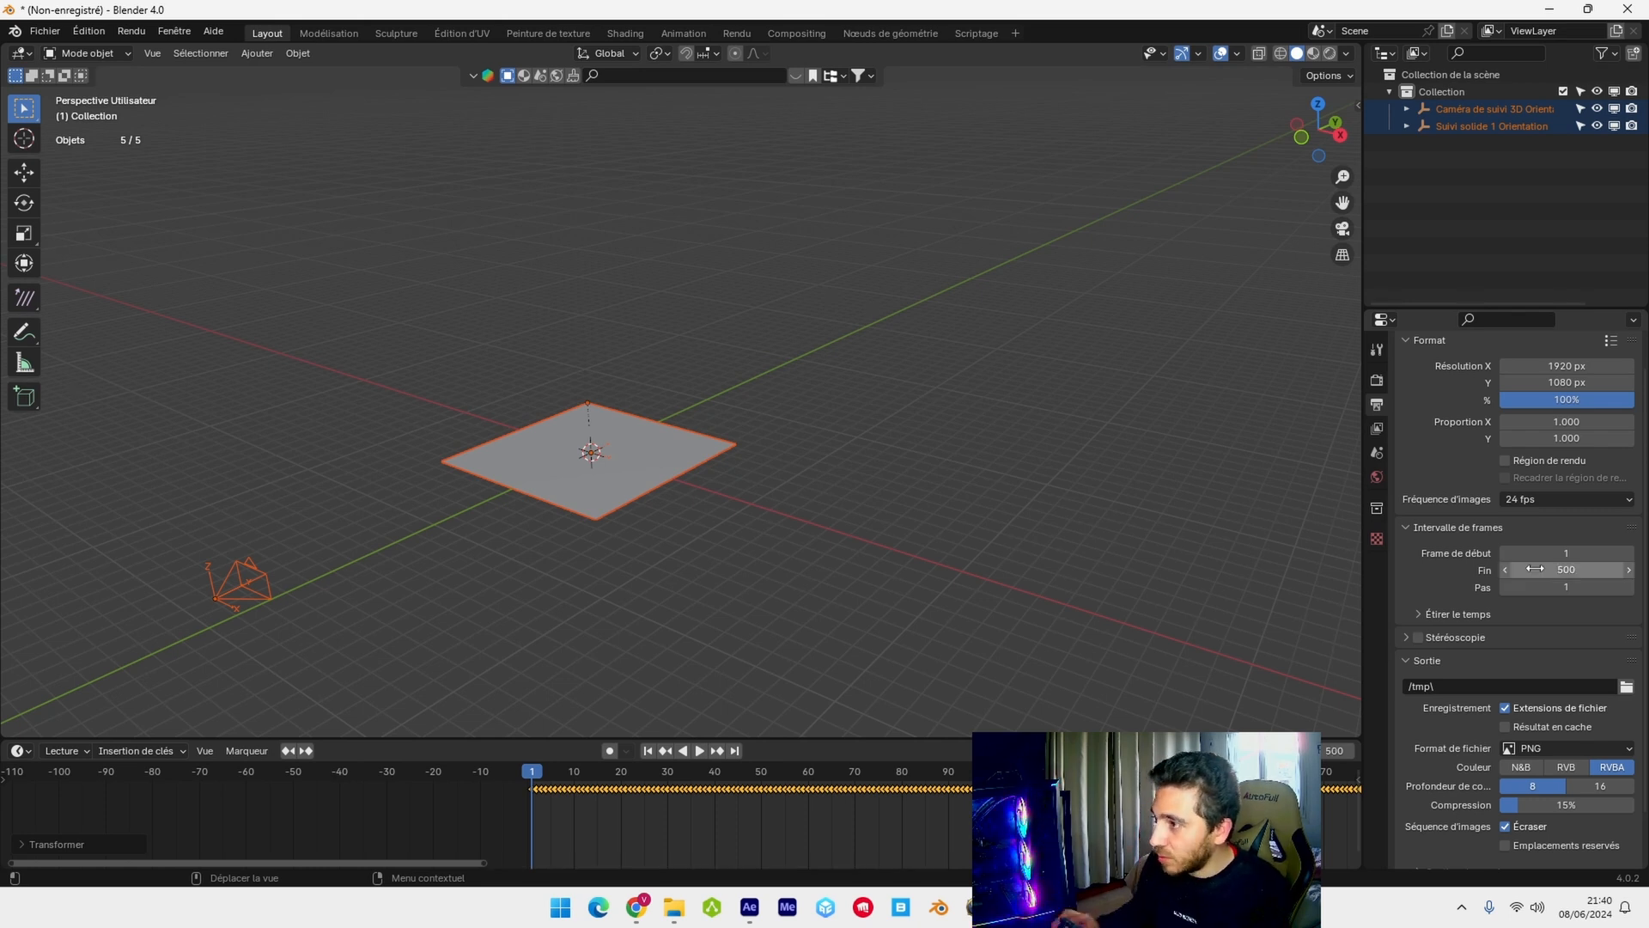
- Set the render output folder to pnj sequences inside the Helicopter video folder
click(1626, 686)
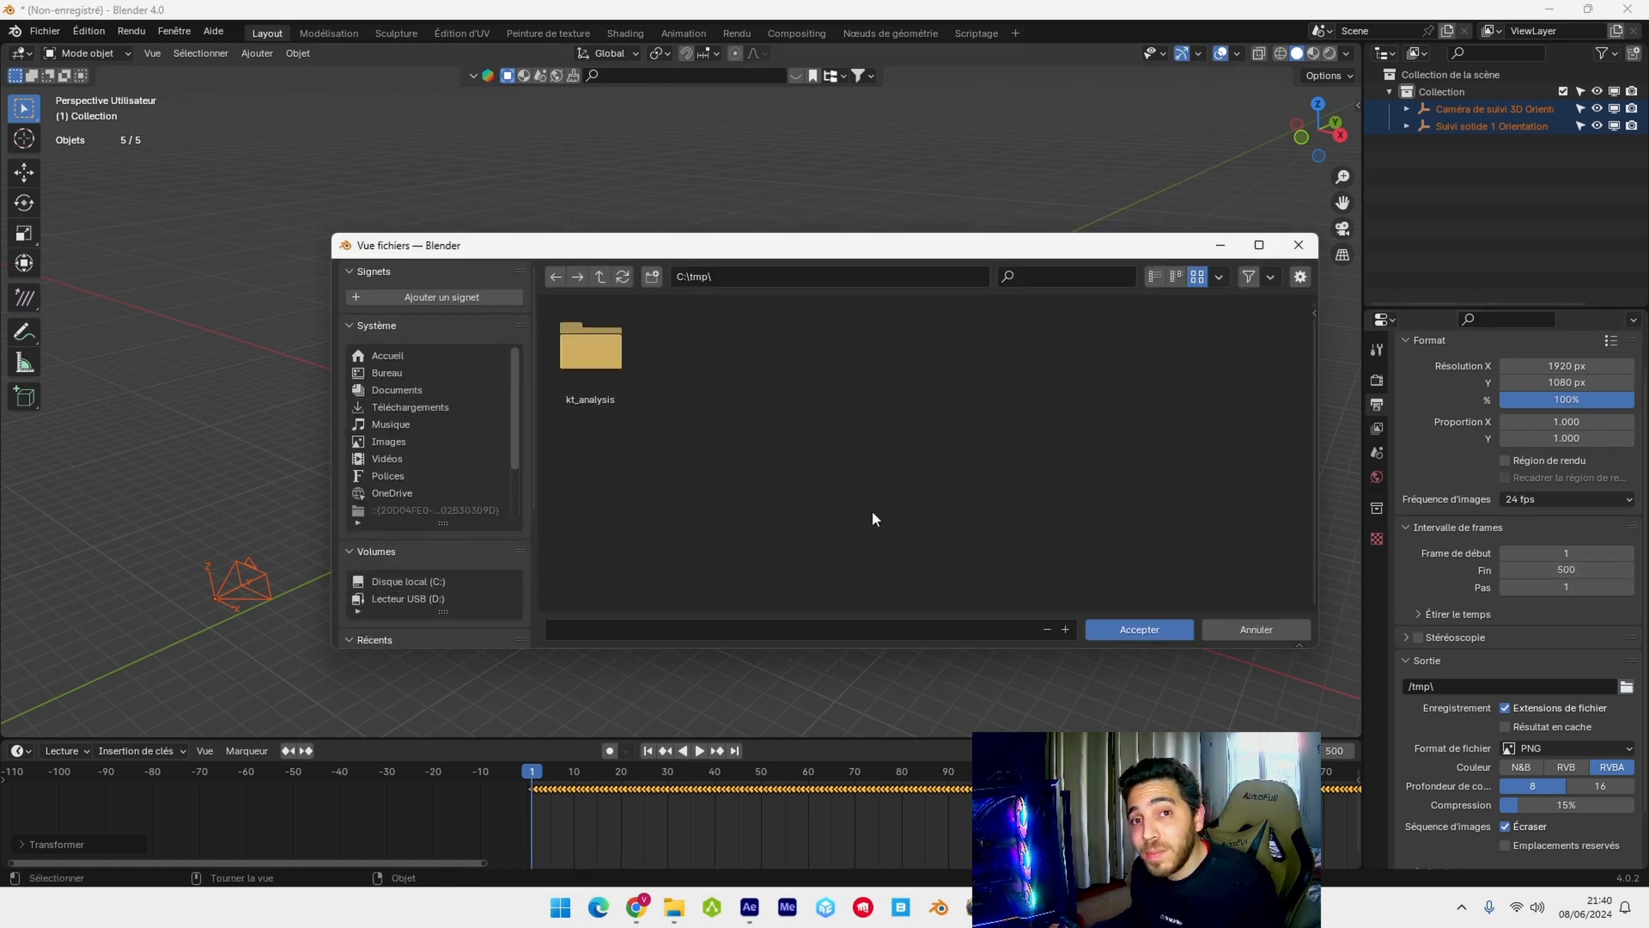
click(387, 458)
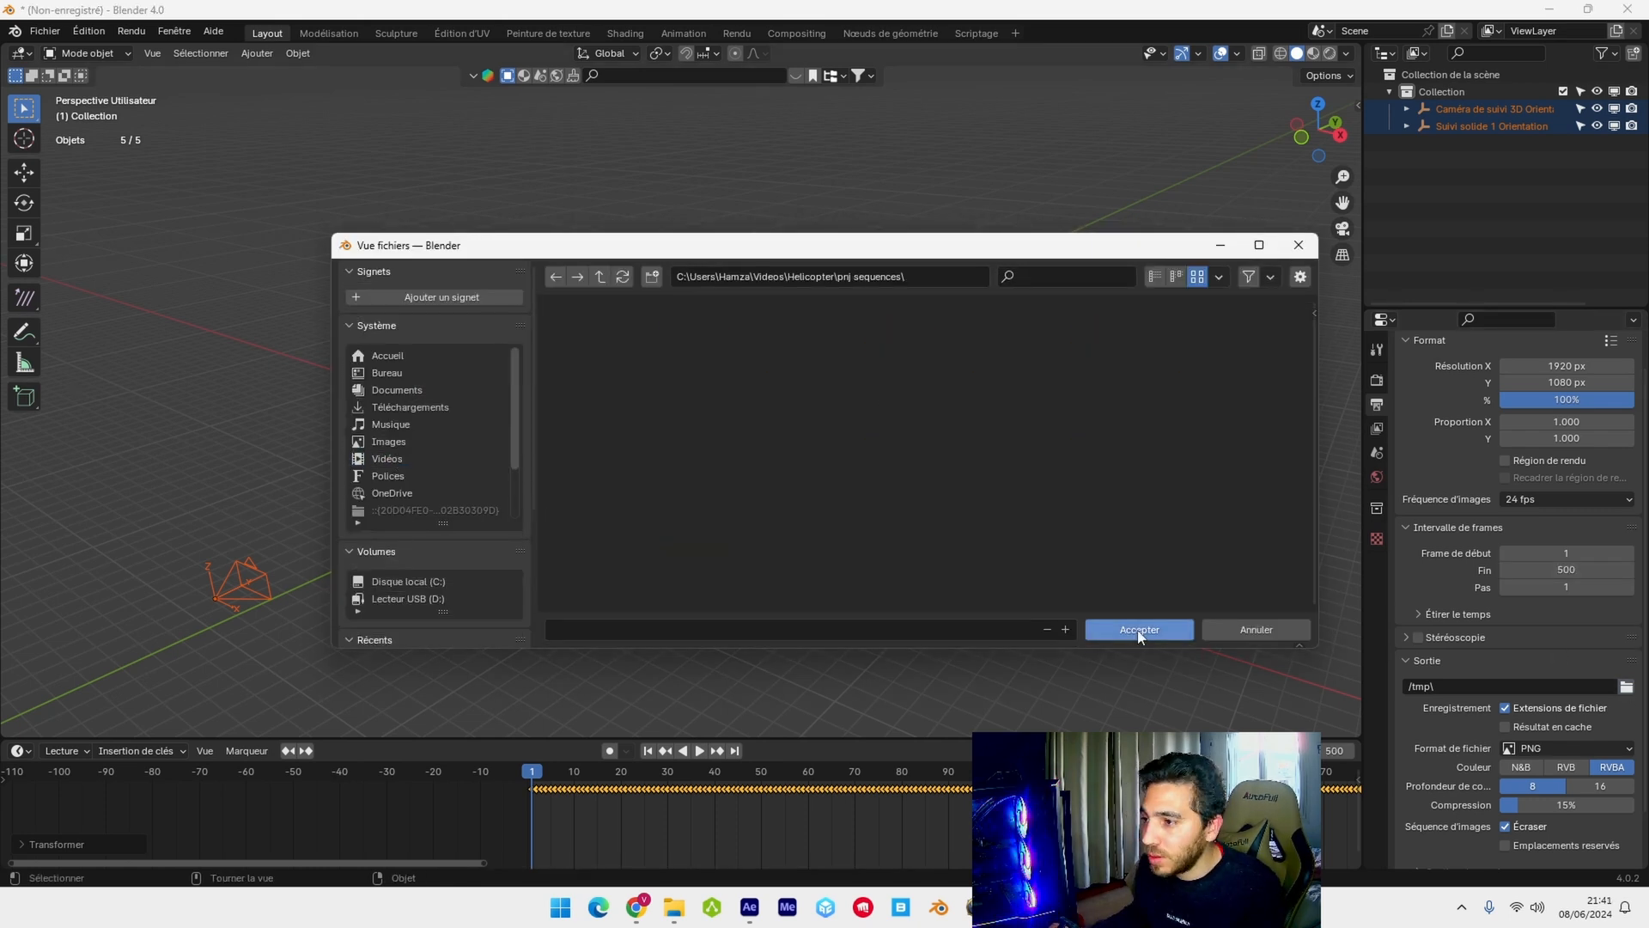
click(1139, 630)
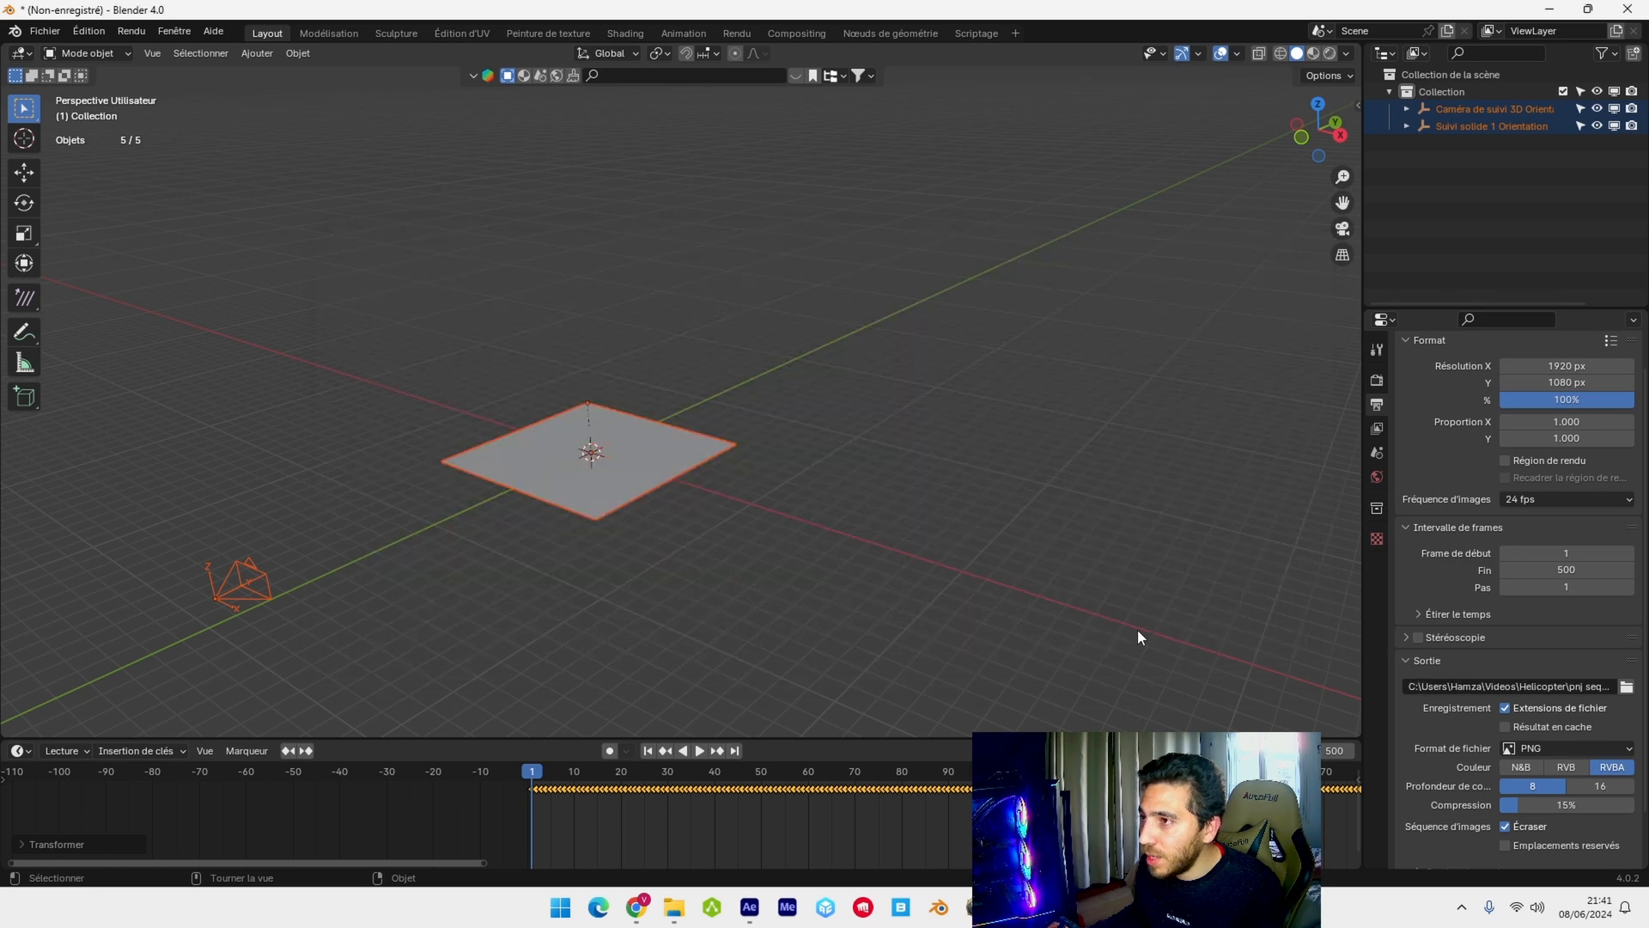
- Look through the imported tracking camera, select it and enable its background images
key(alt+a)
key(KP_0)
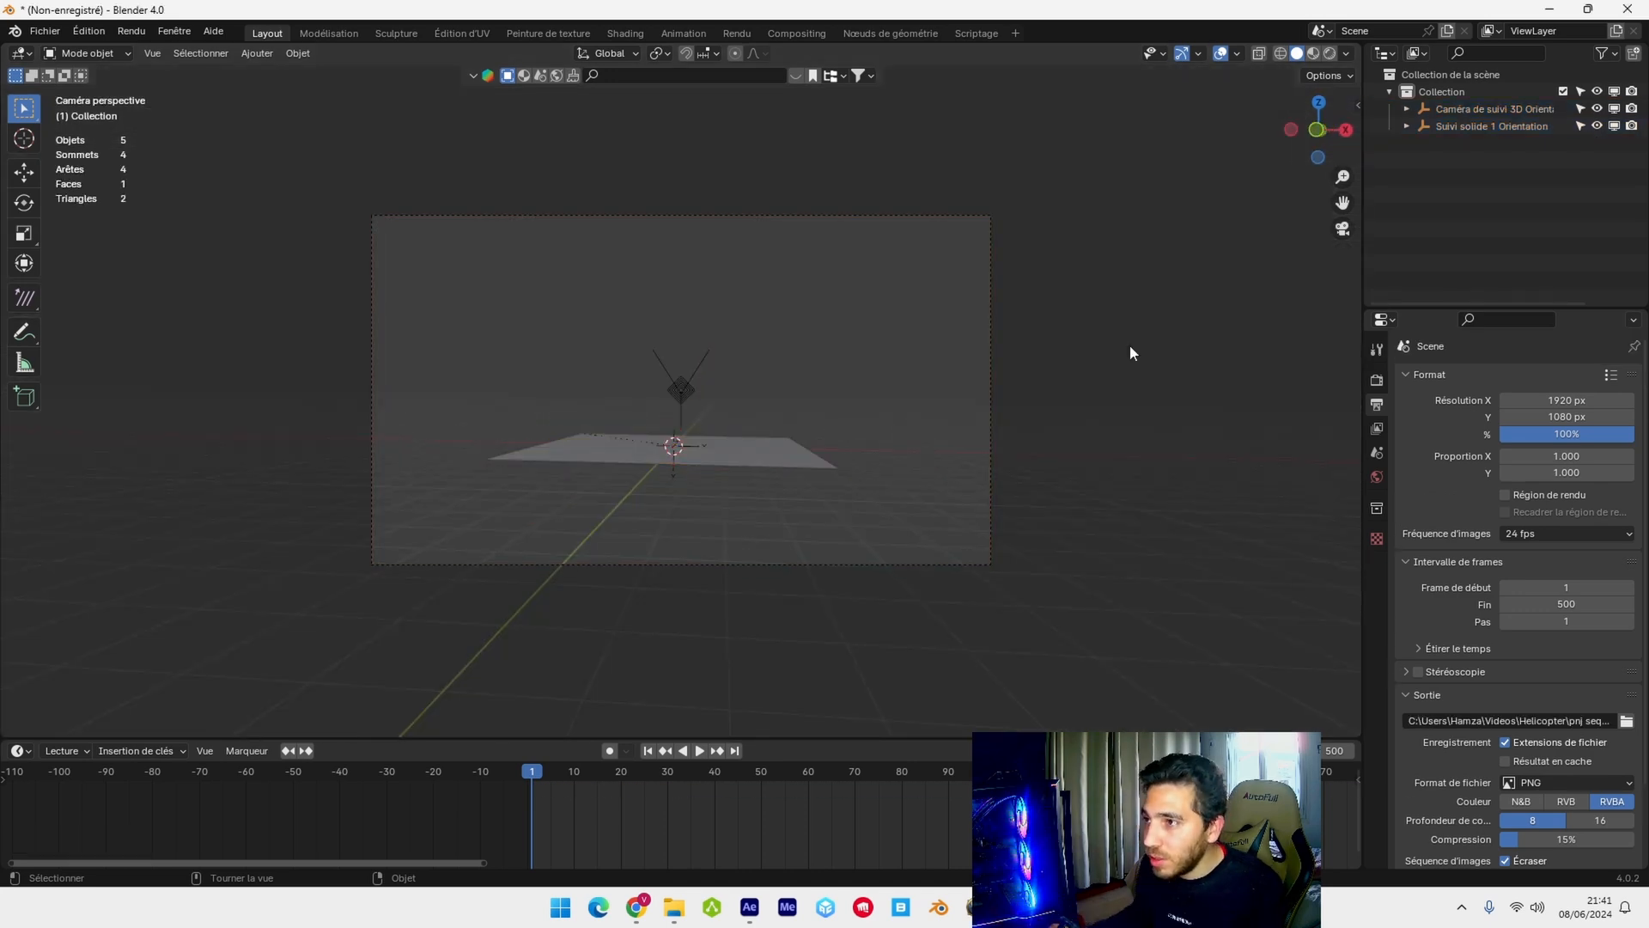
click(991, 344)
click(1378, 612)
click(1415, 646)
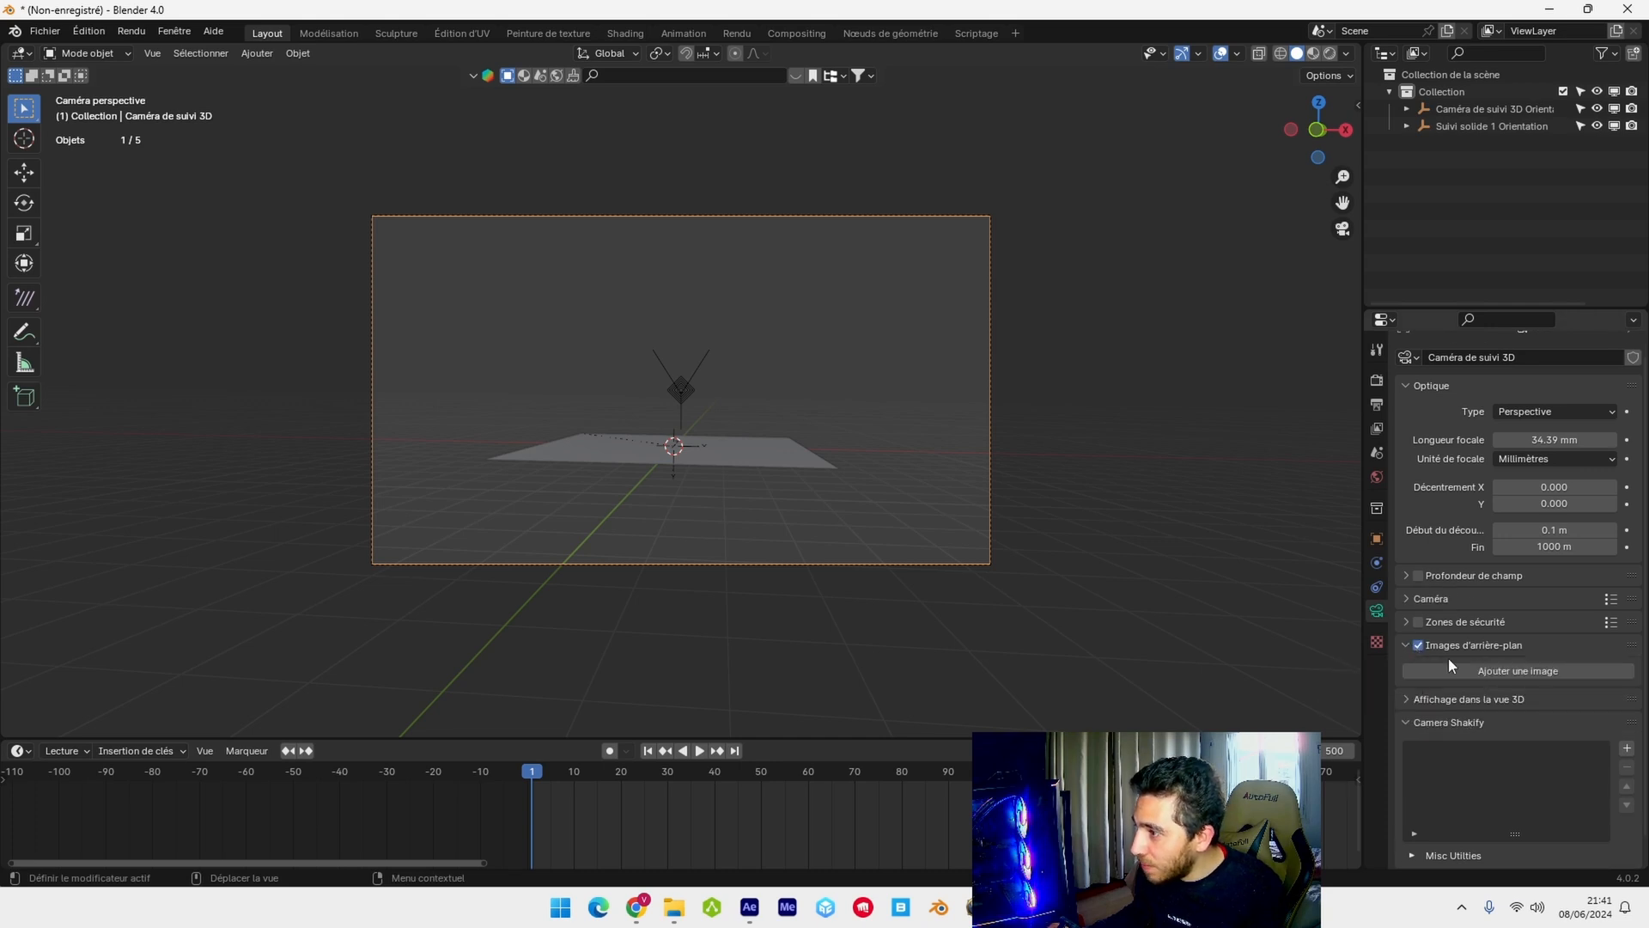
- Add the movie clip 4281204-hd_1920_1080_24fps (1).mp4 from the downloads folder as the camera's background
click(1534, 672)
click(1598, 718)
click(1554, 766)
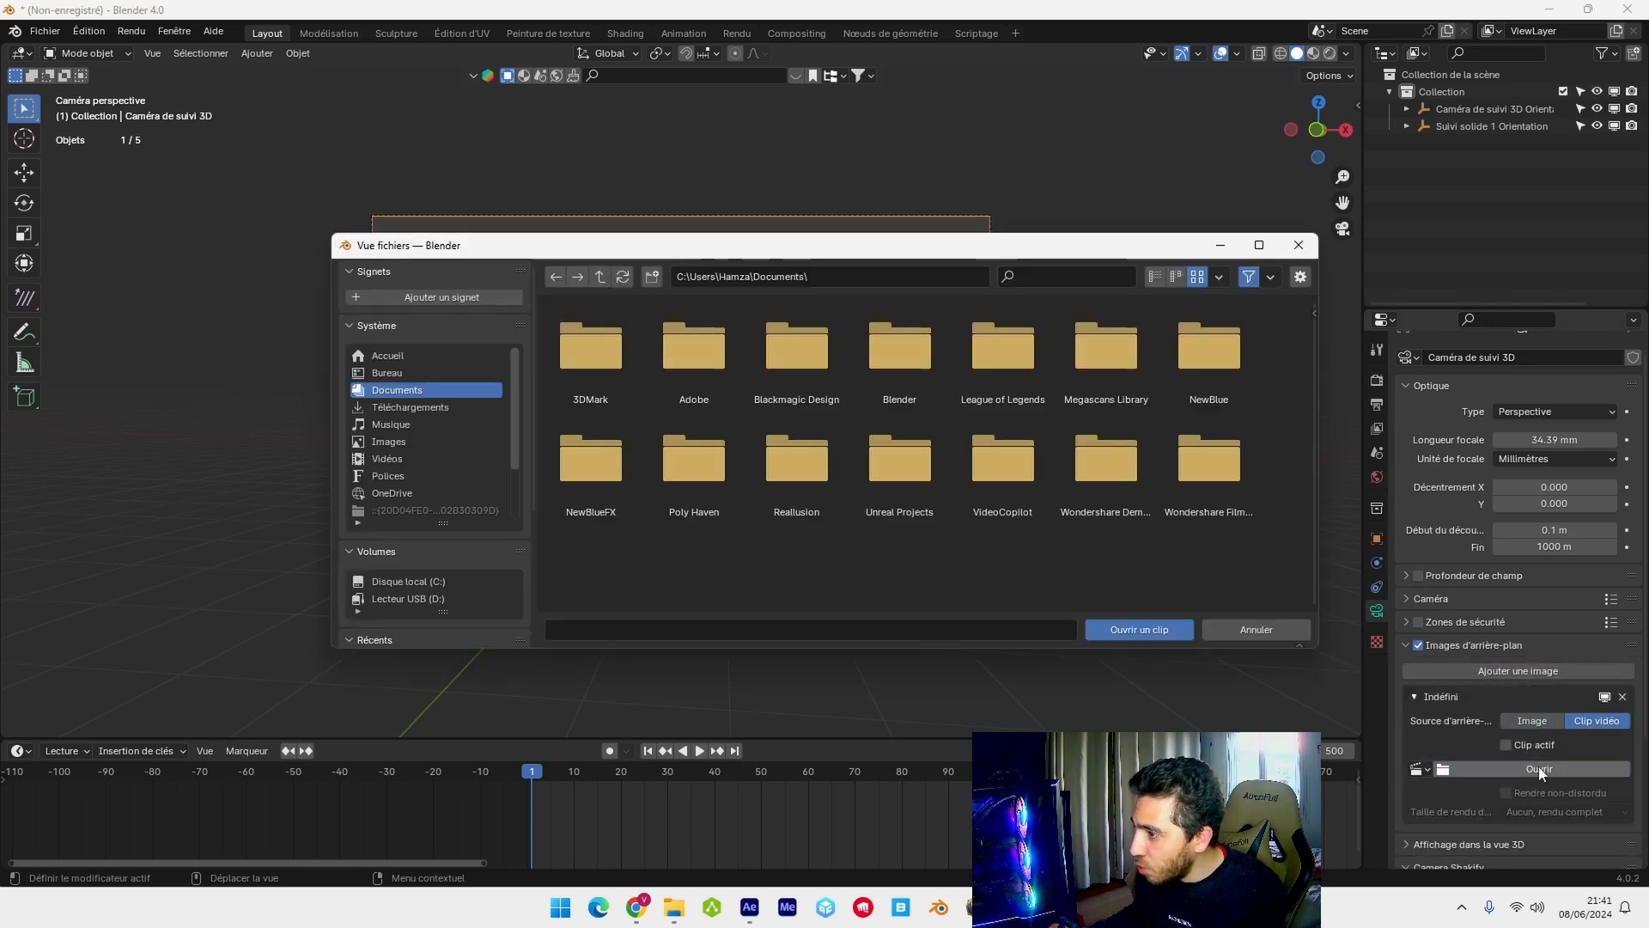
click(404, 404)
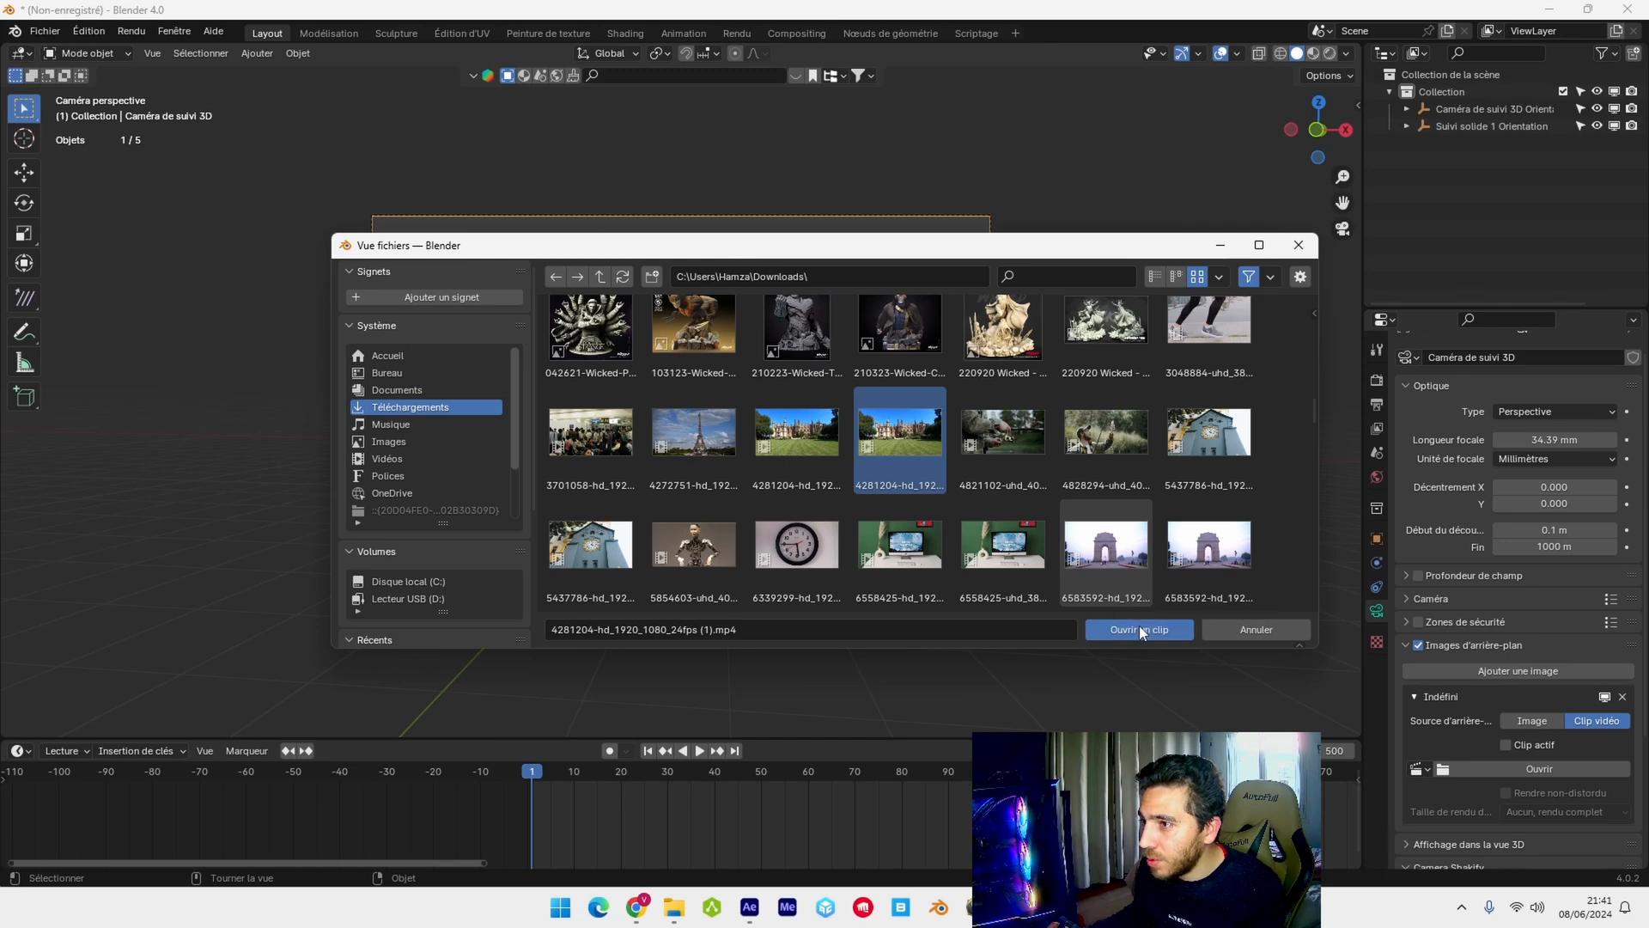
click(1139, 629)
- Set the background clip's opacity to 1.000 and preview the tracked plane against the footage along the timeline
scroll(1502, 536, down, 5)
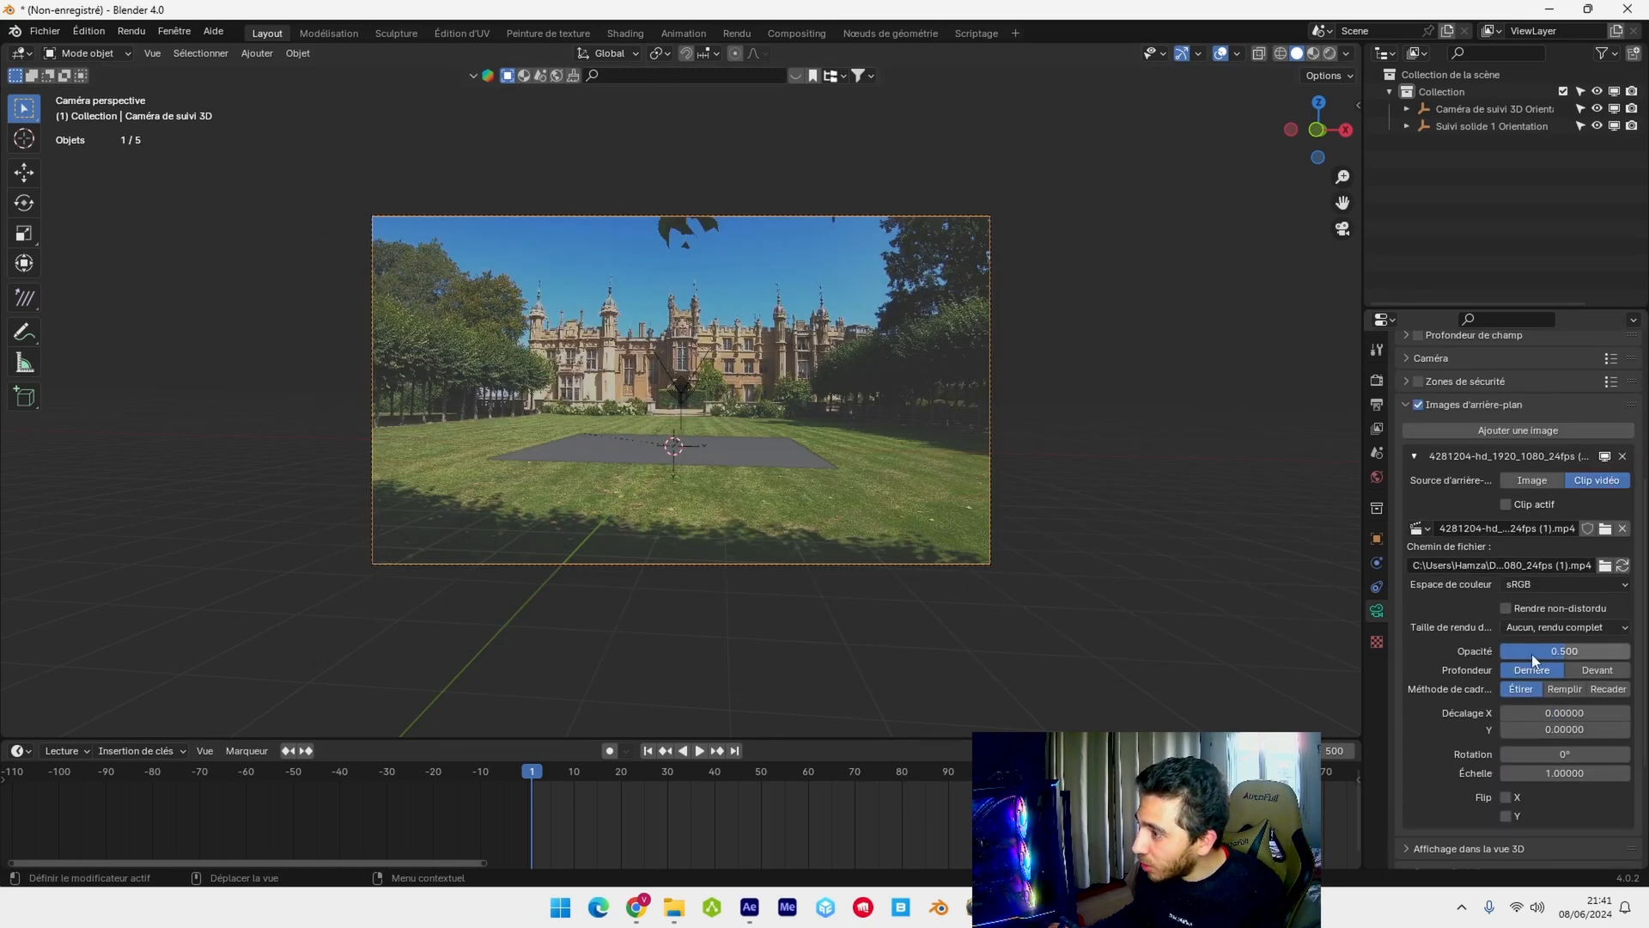
drag(1533, 656, 1630, 653)
drag(533, 771, 1070, 777)
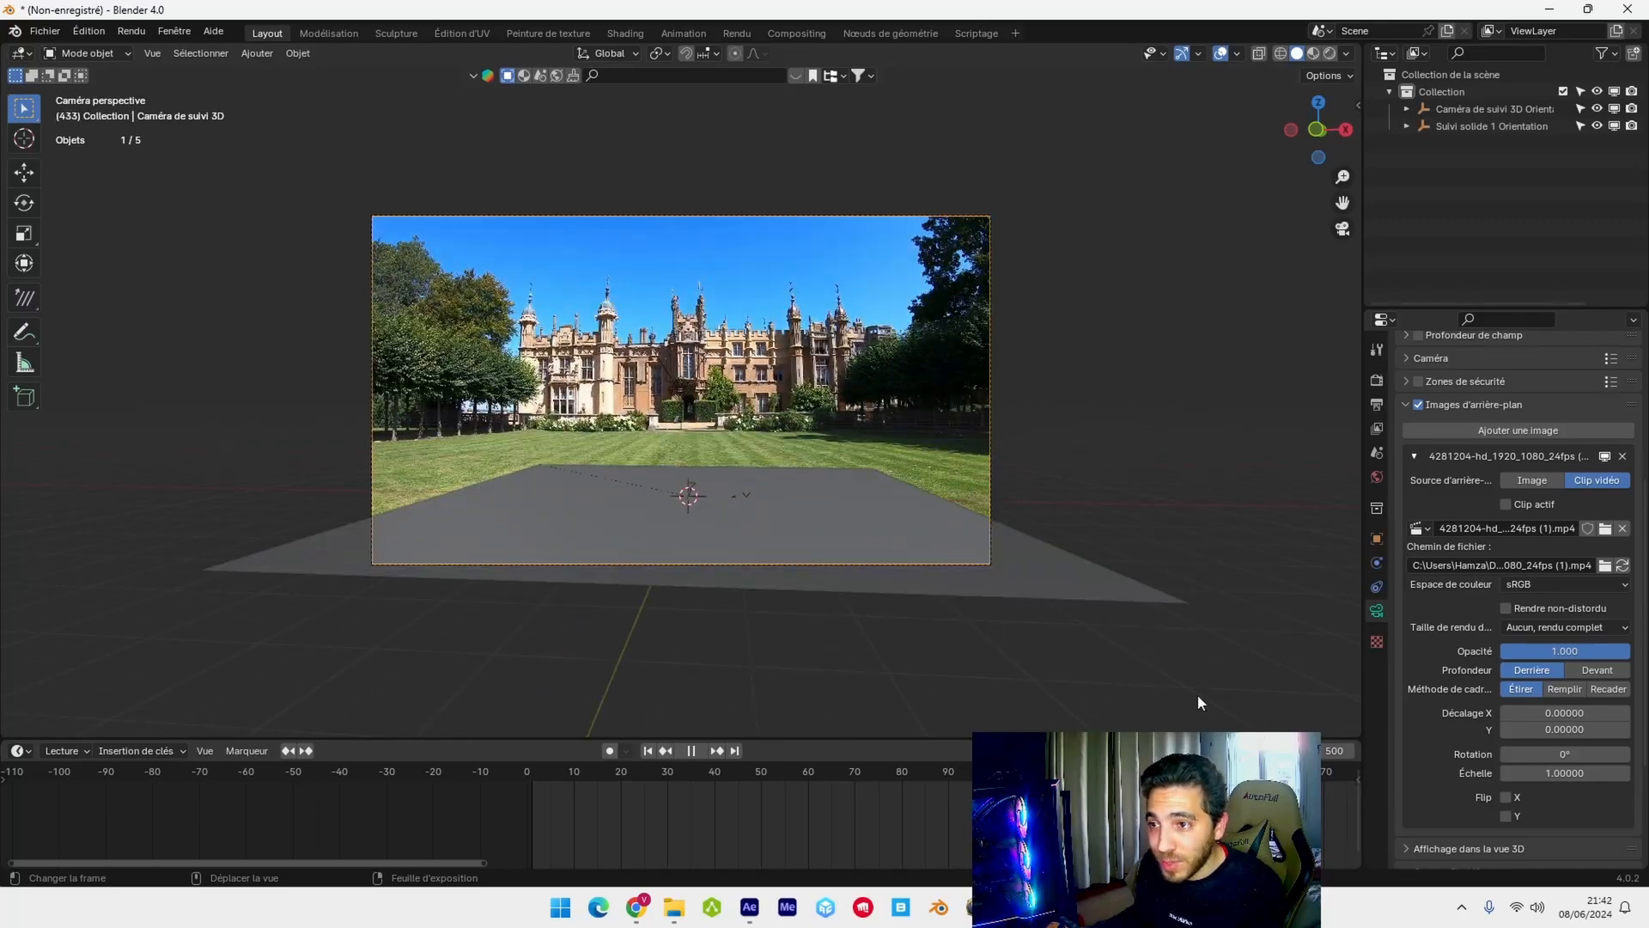
key(Escape)
- Scale the tracked solid plane up by about 1.92 and shift it along the X axis
click(780, 440)
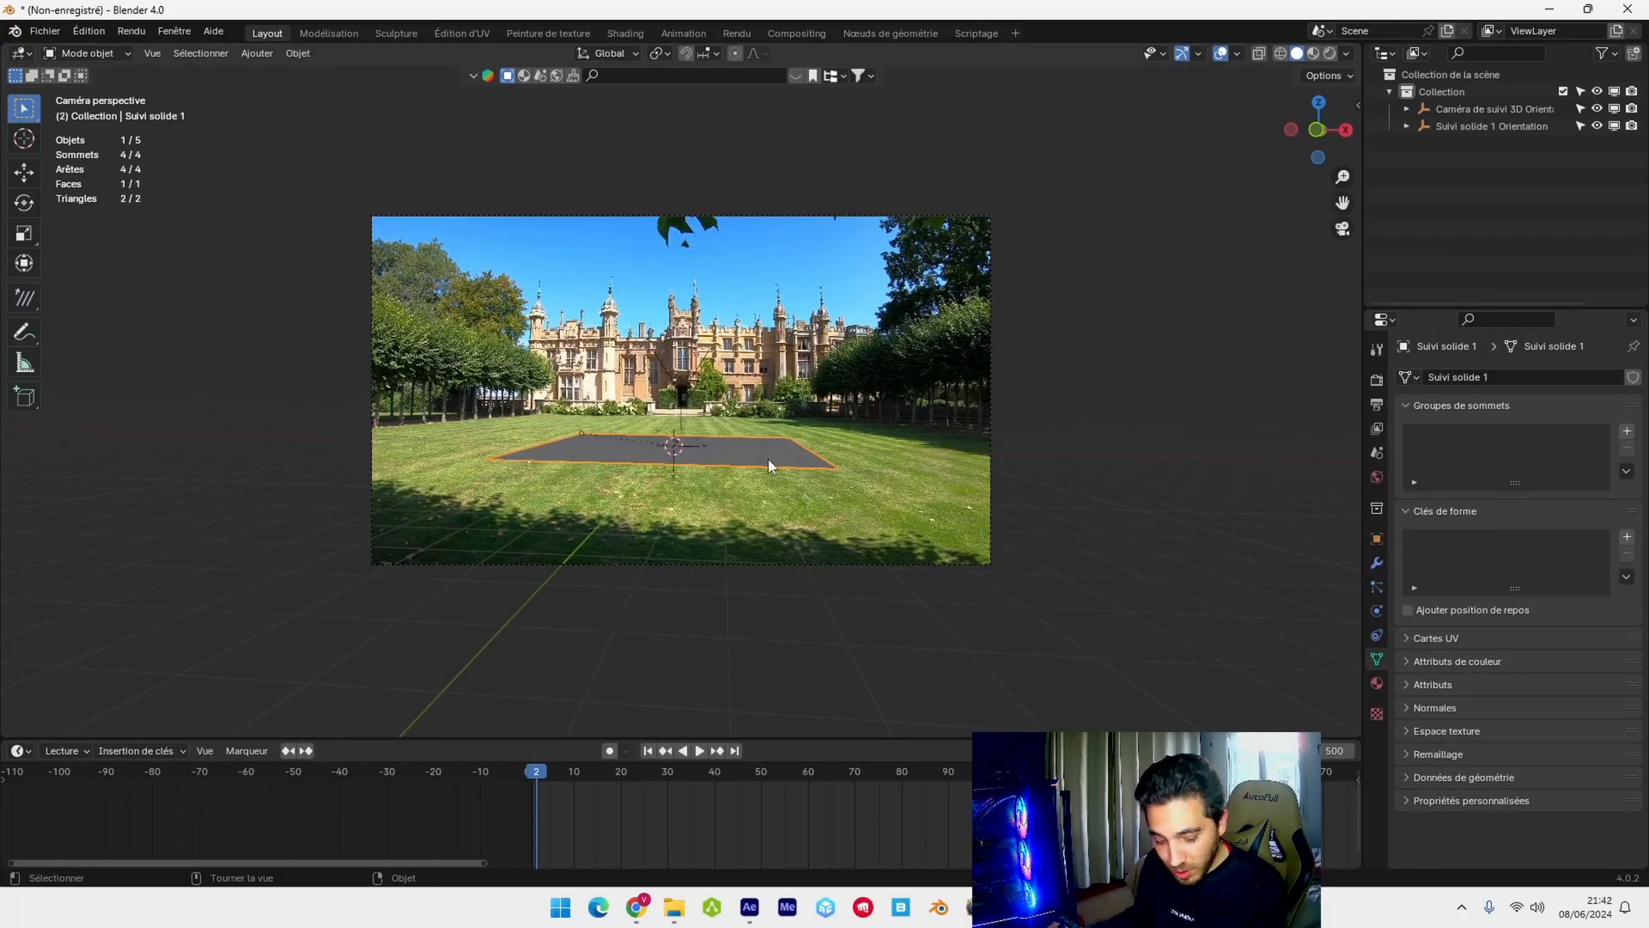
key(s)
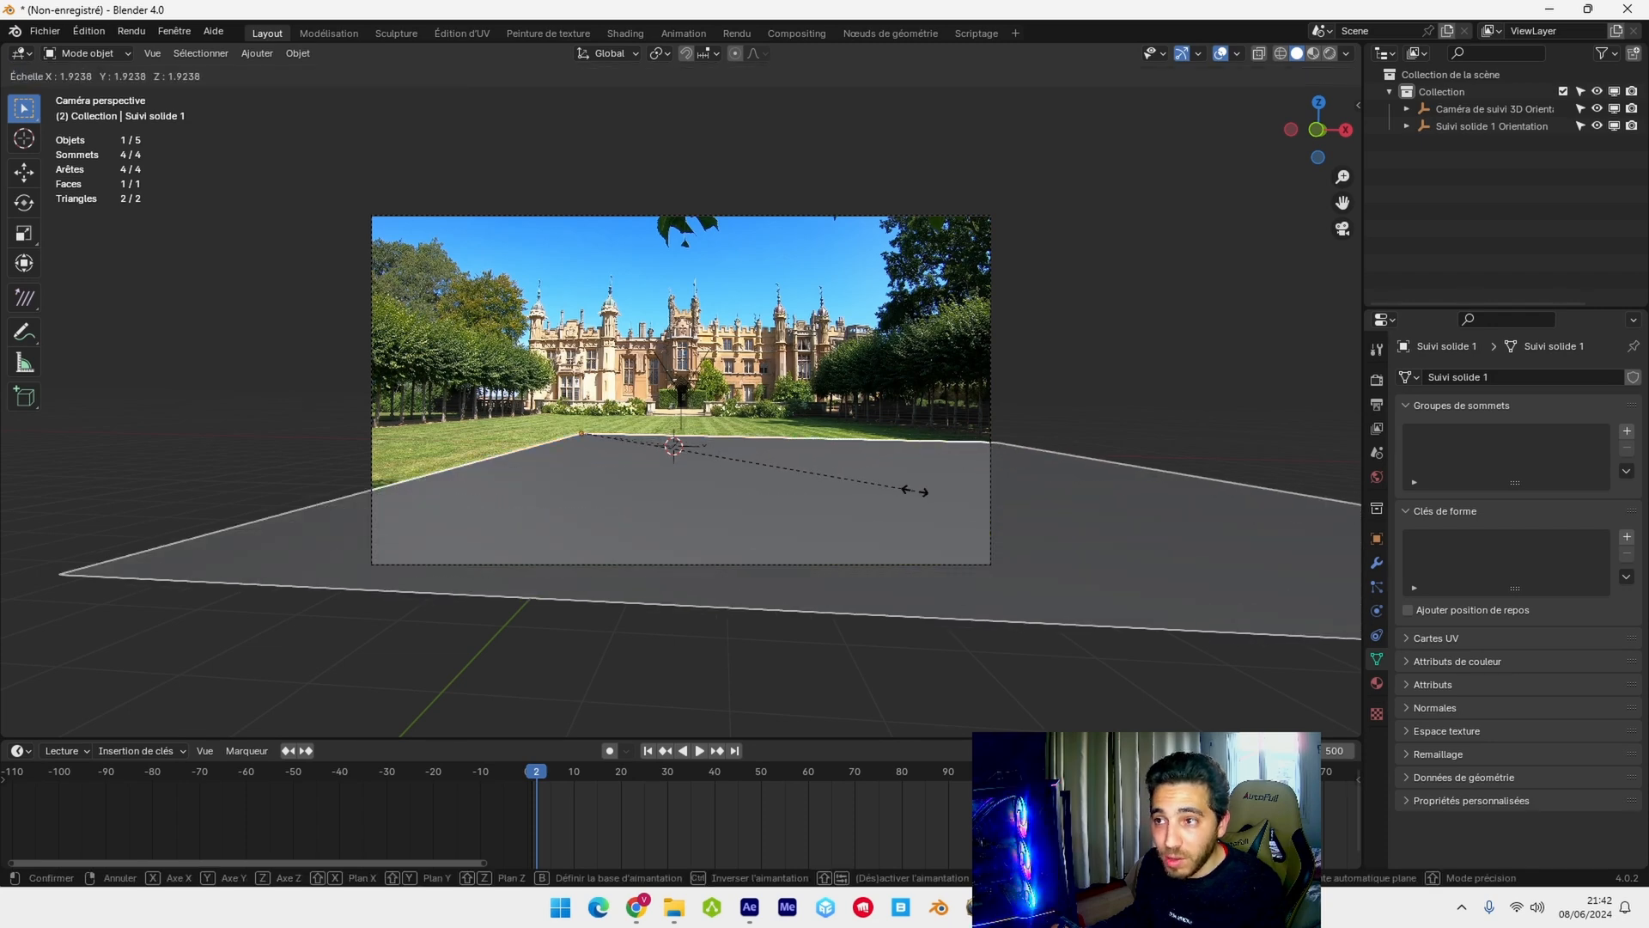
click(901, 490)
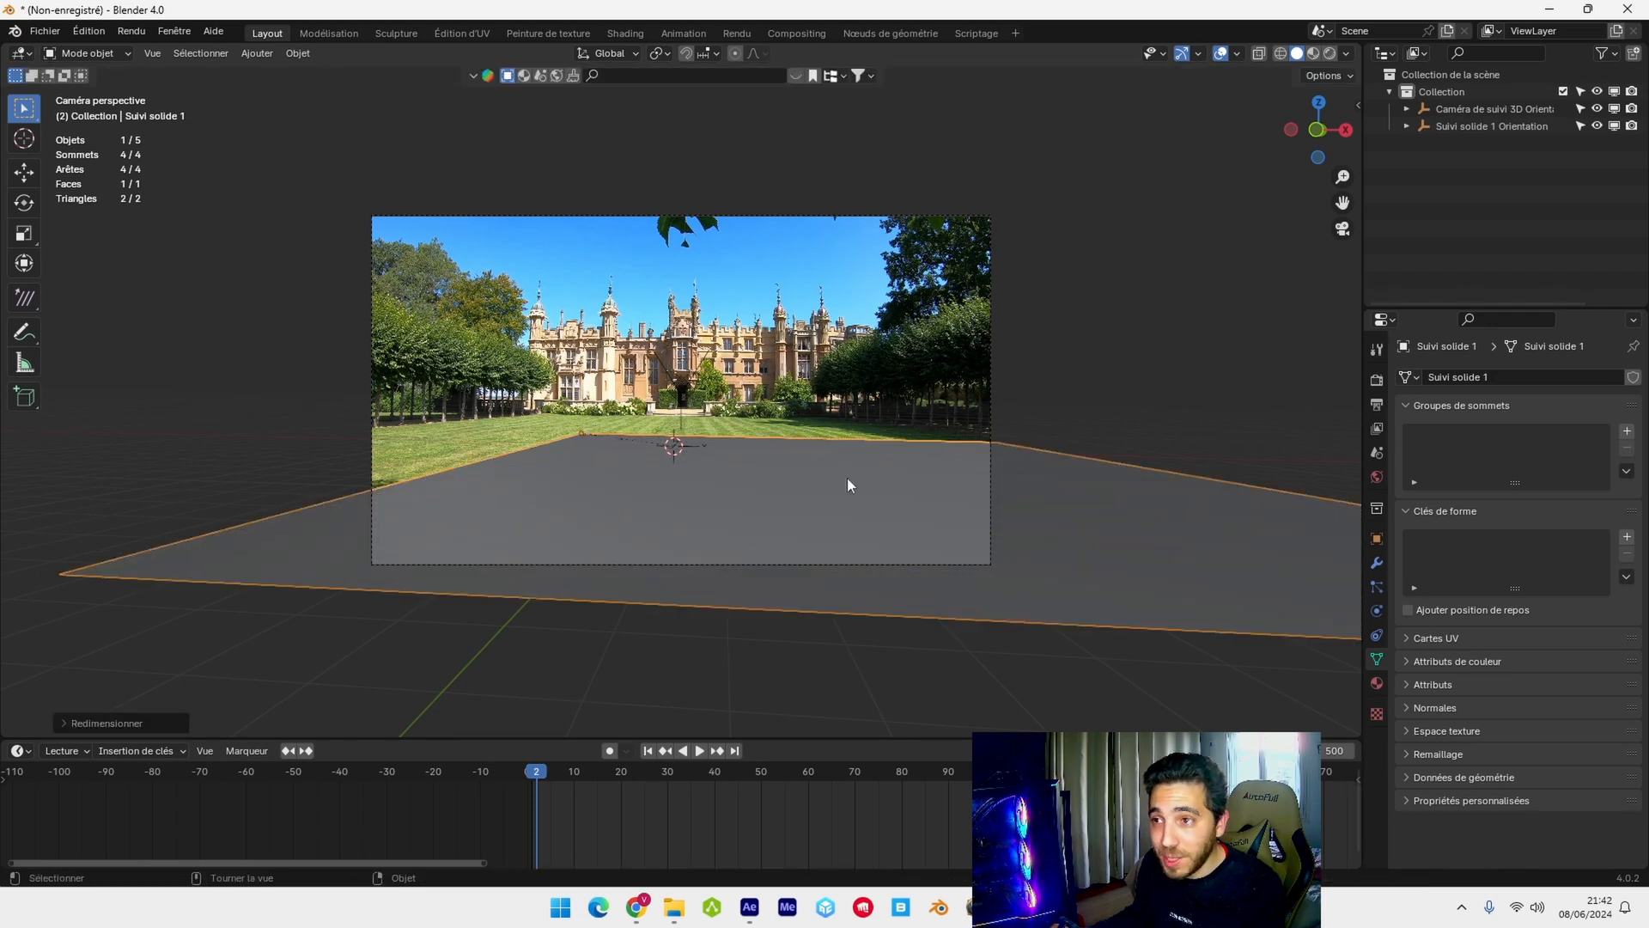
middle_drag(527, 460, 704, 465)
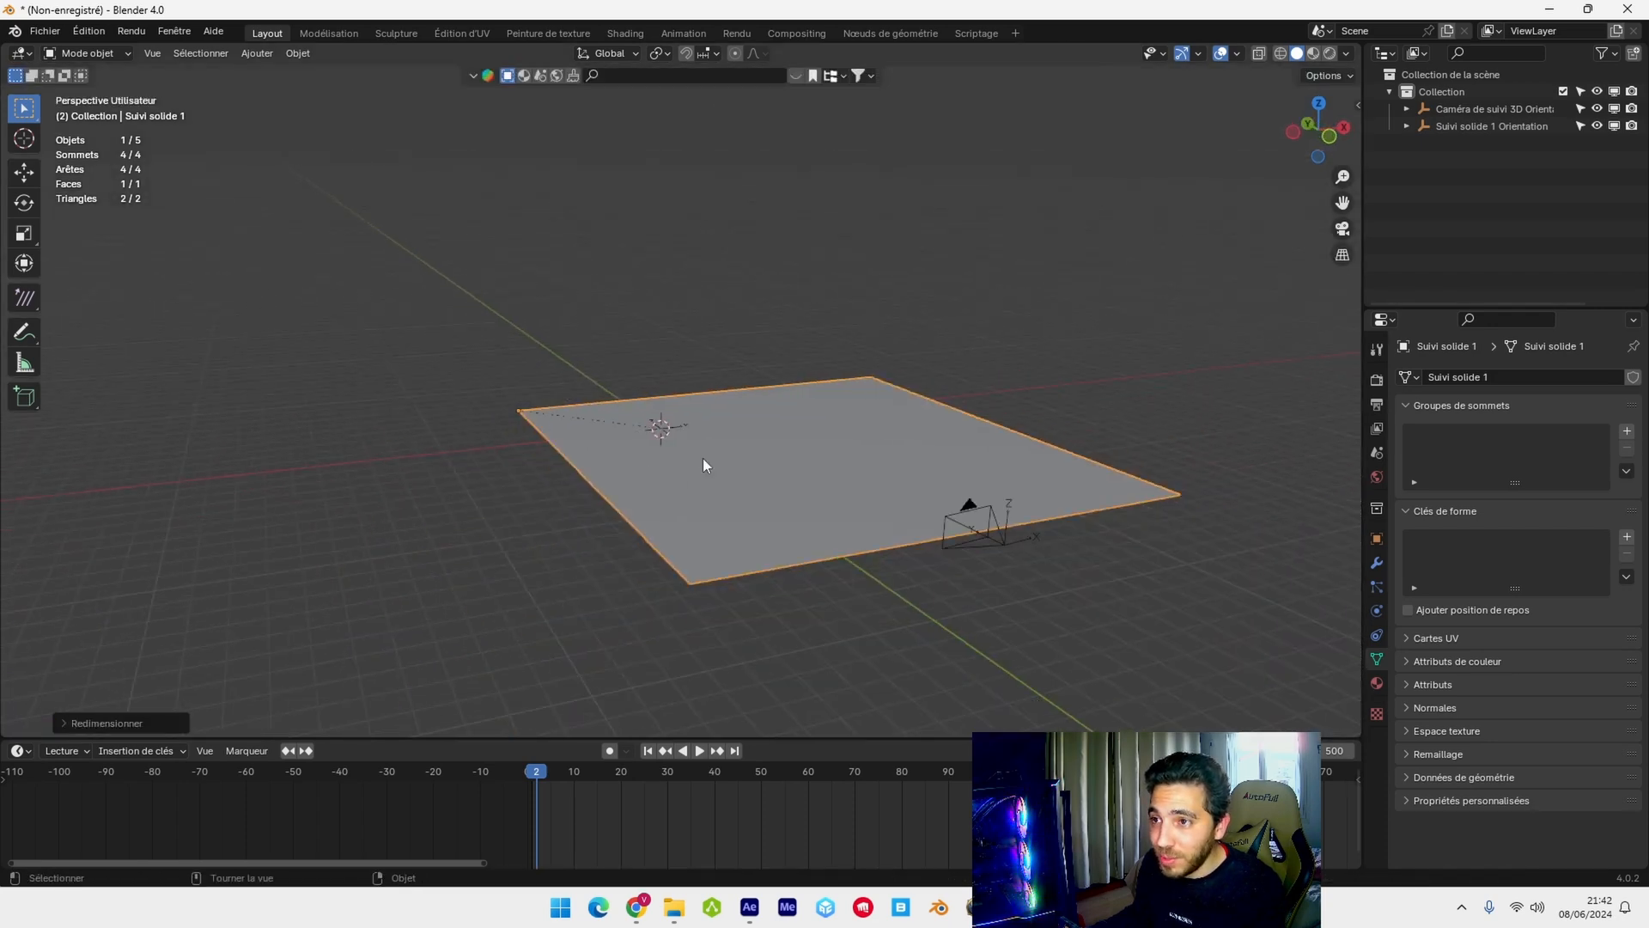
click(24, 172)
drag(576, 410, 519, 410)
- Widen the plane along the global X axis and move it further along X to cover the lawn
middle_drag(448, 402, 842, 405)
key(KP_0)
key(s)
key(x)
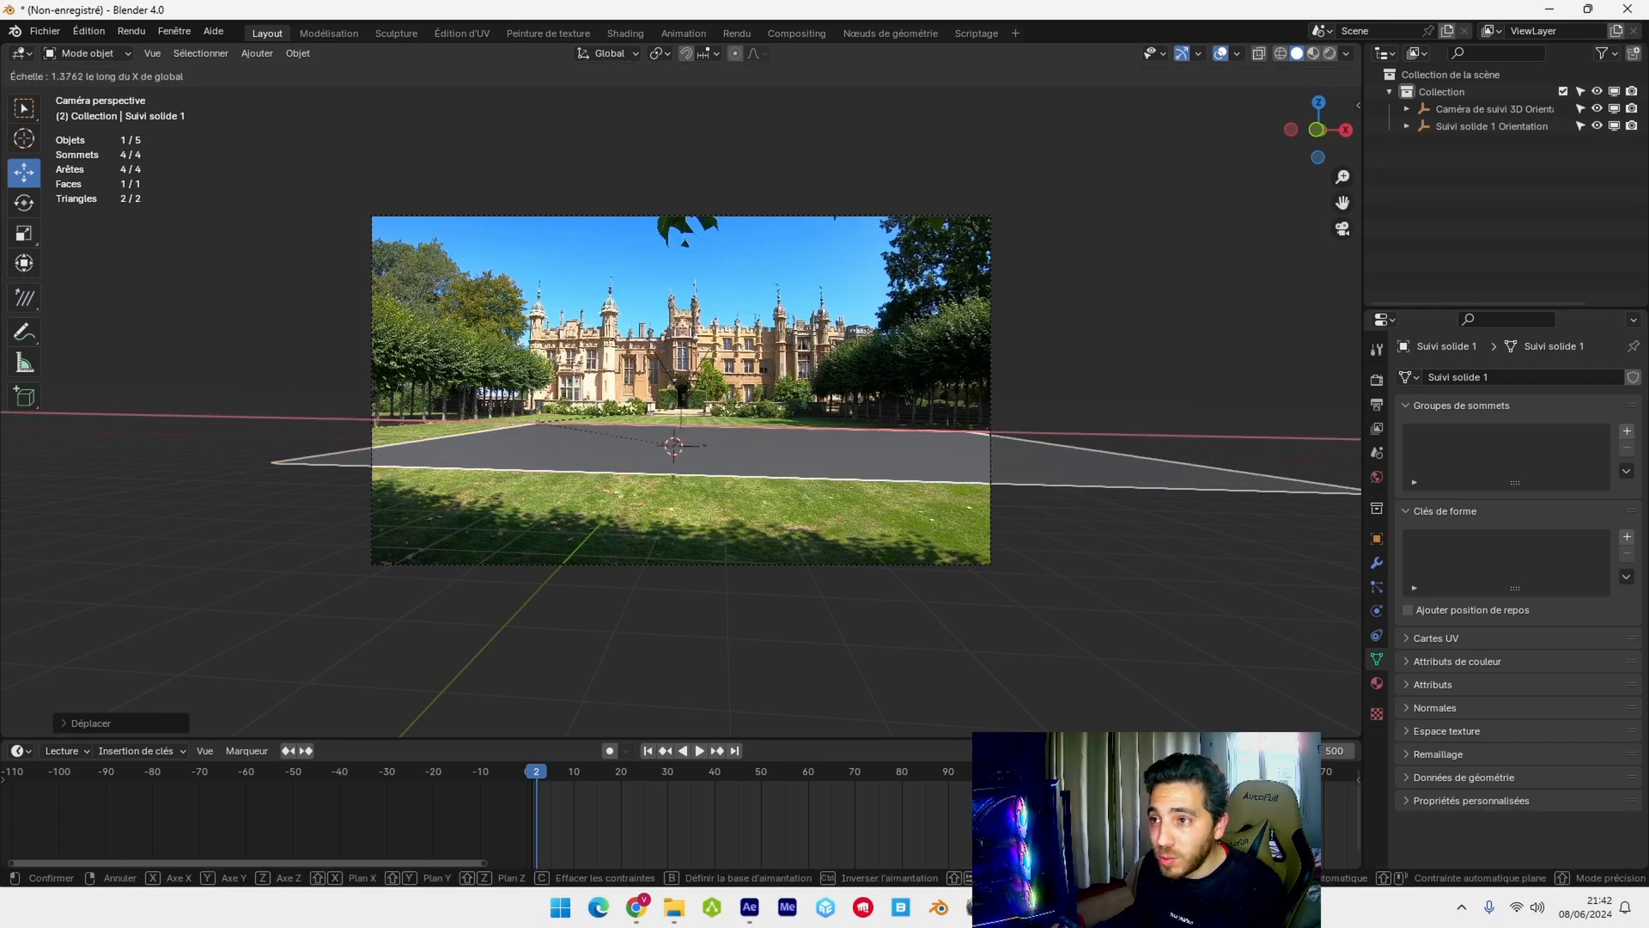
key(Return)
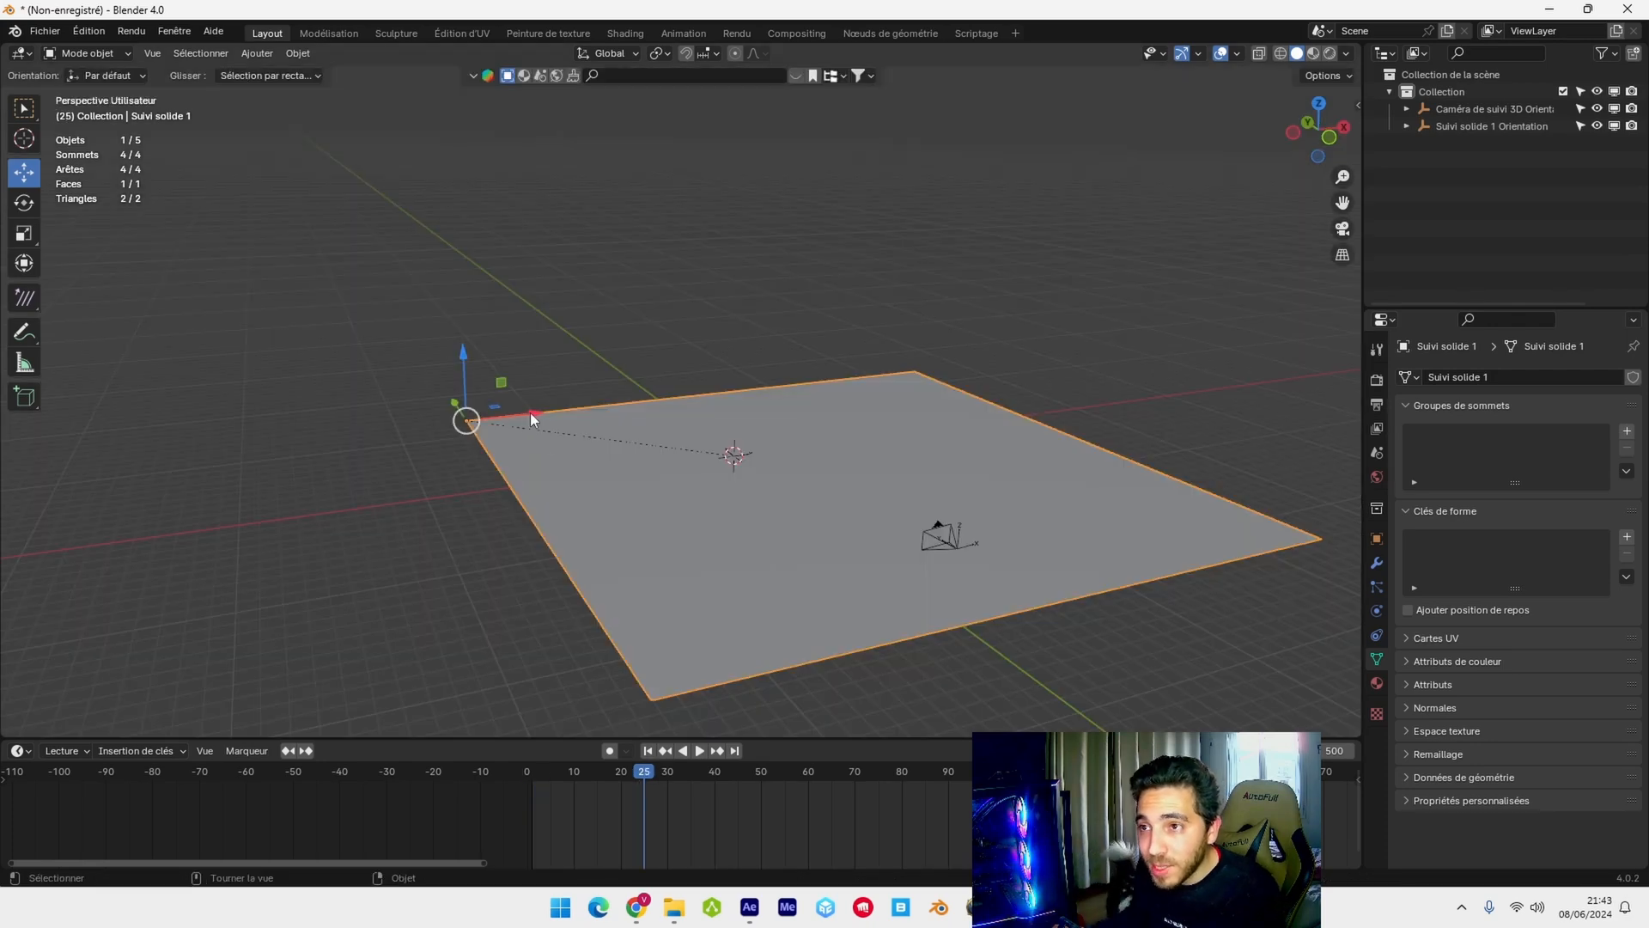
drag(531, 418, 406, 392)
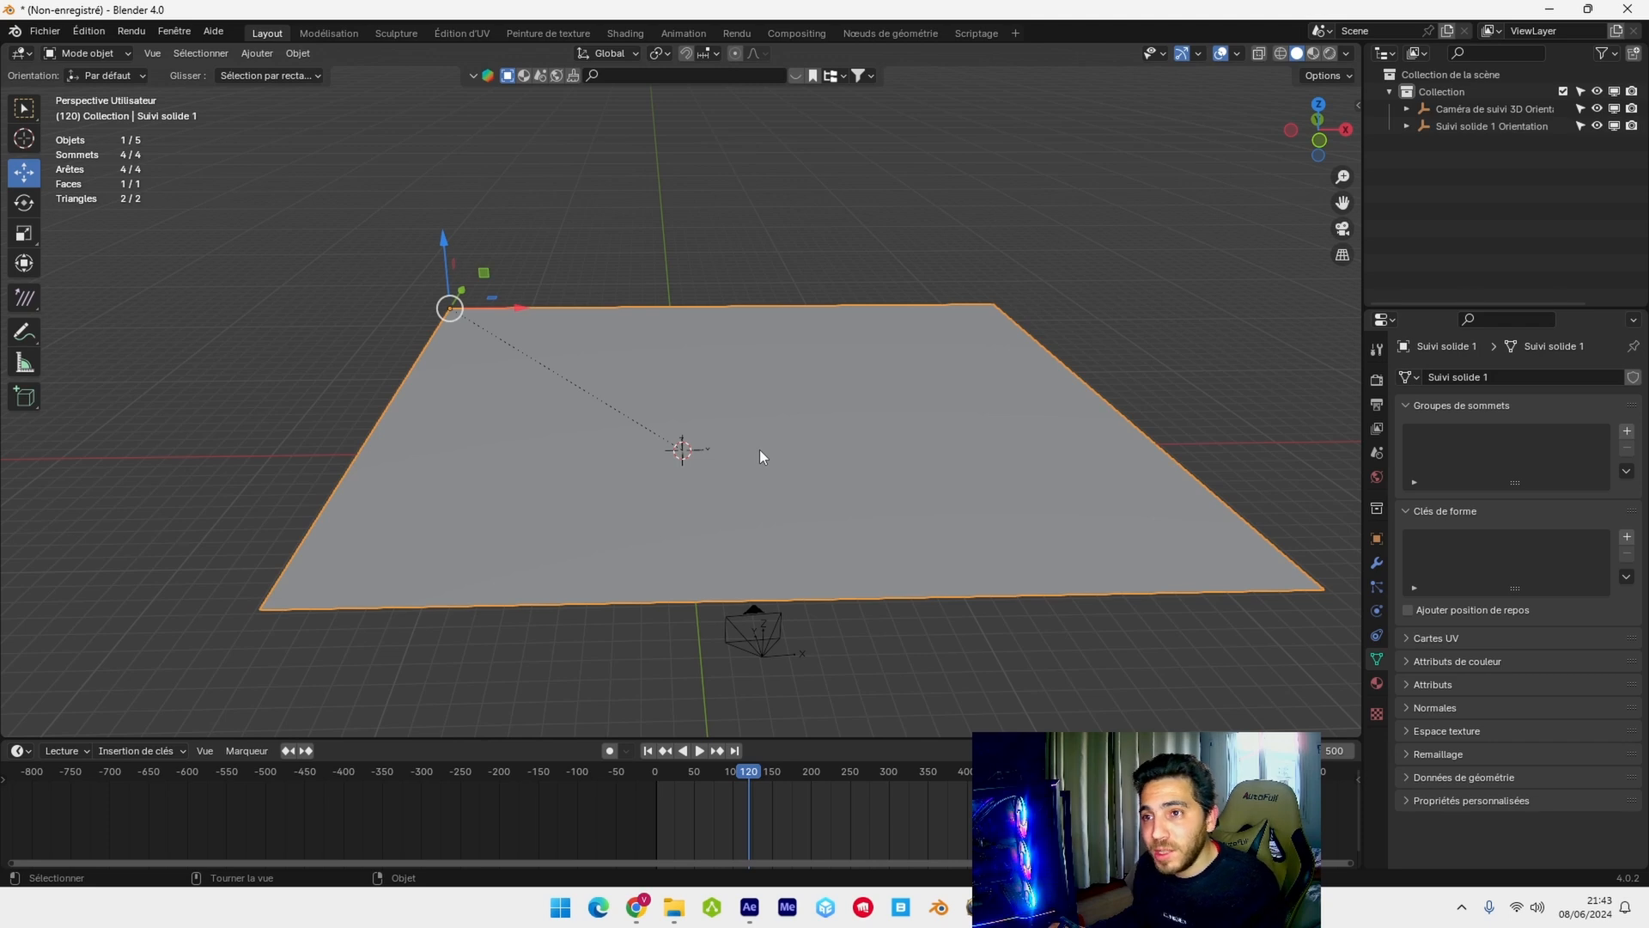
- Set the render engine to Cycles with GPU compute as the device
click(1376, 381)
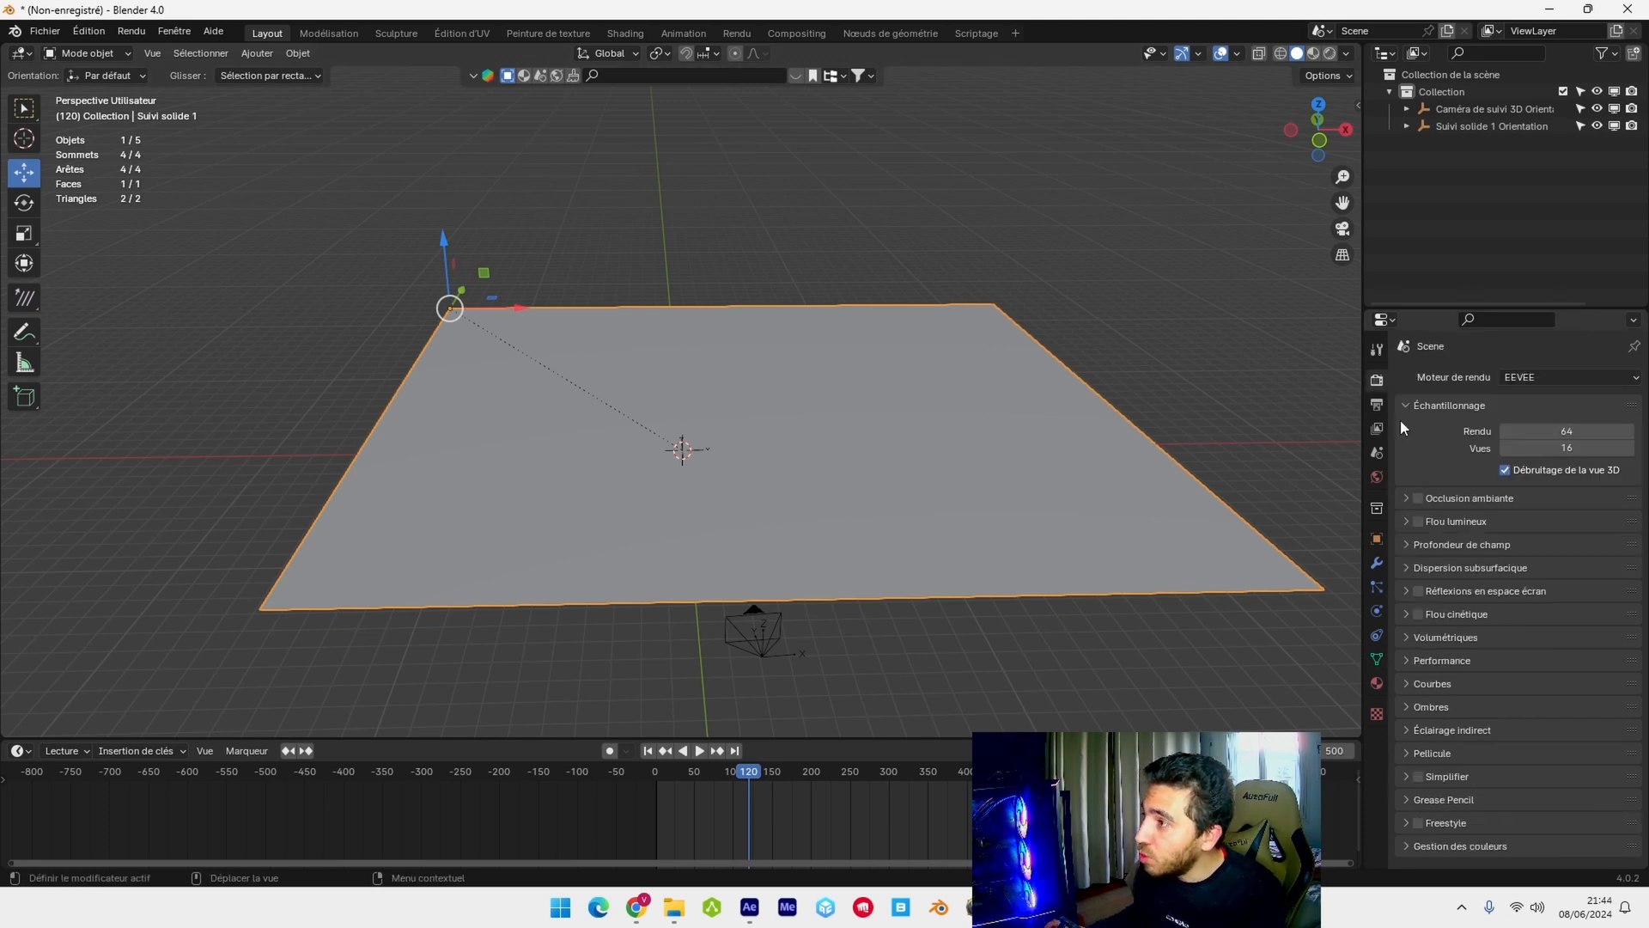
click(1572, 381)
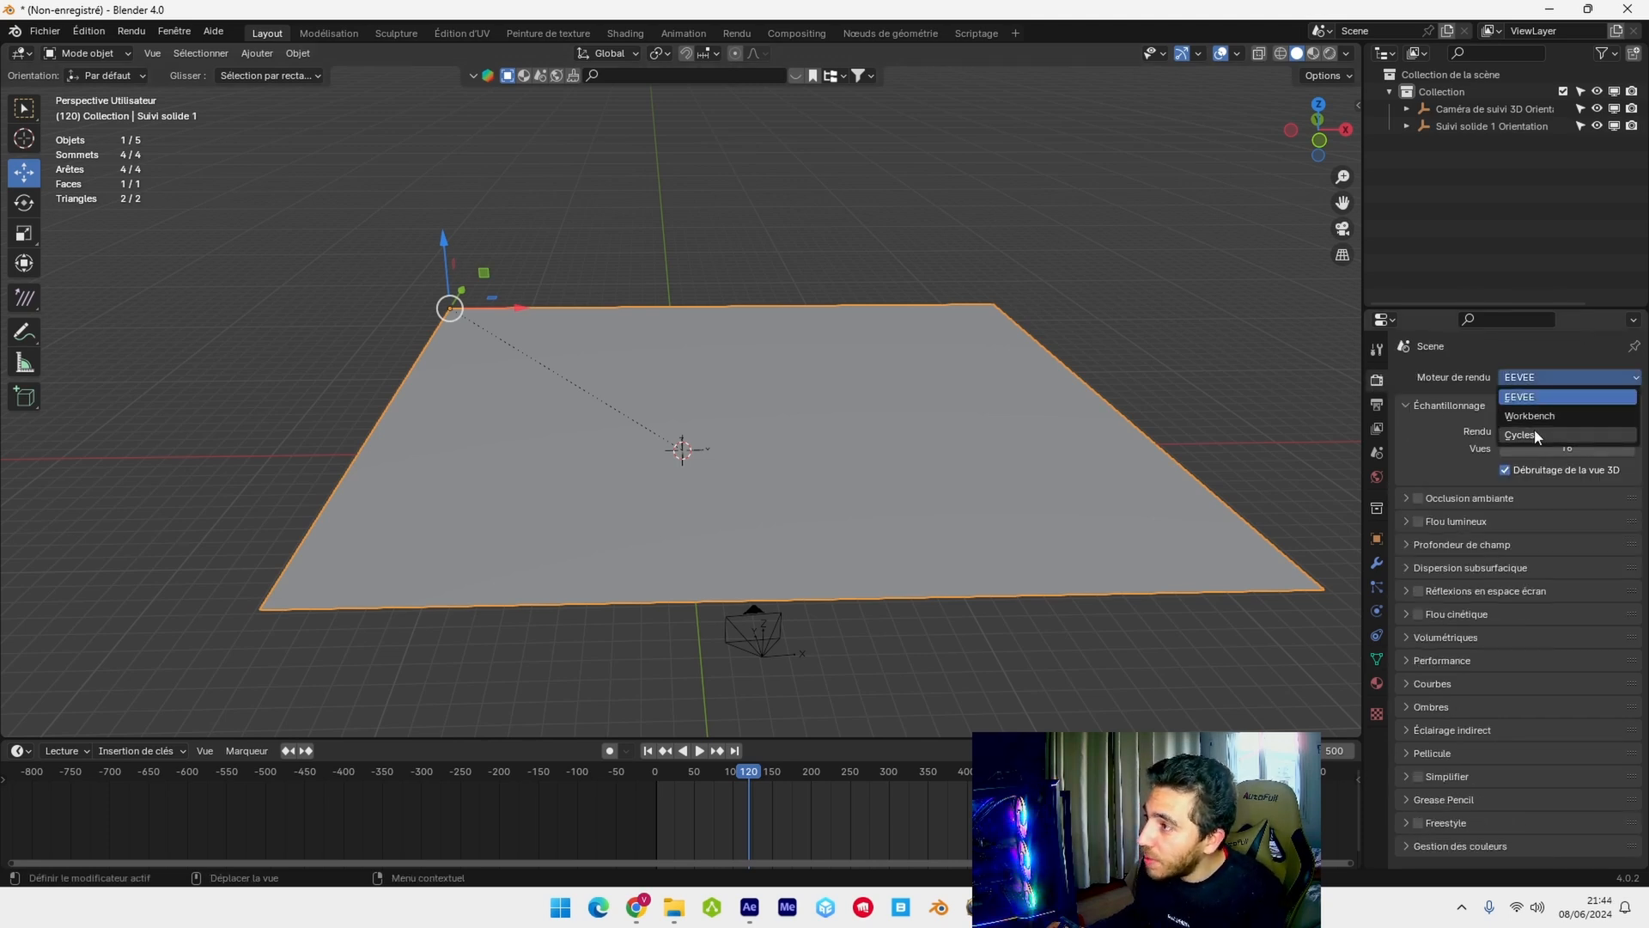
click(1536, 434)
click(1546, 421)
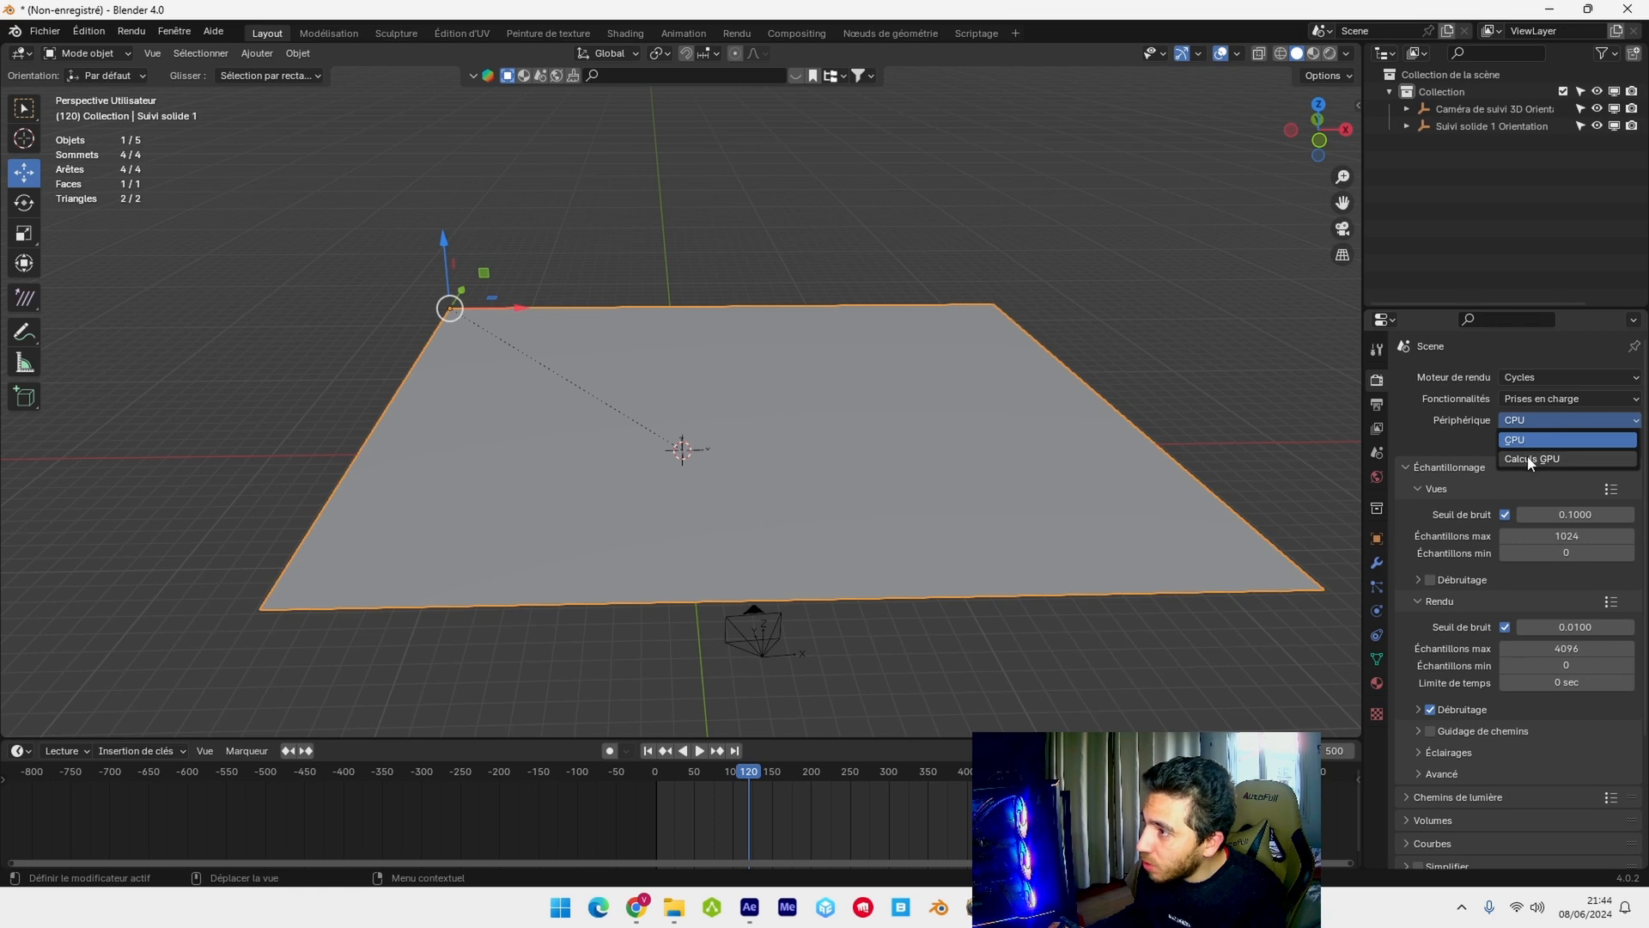
click(1528, 457)
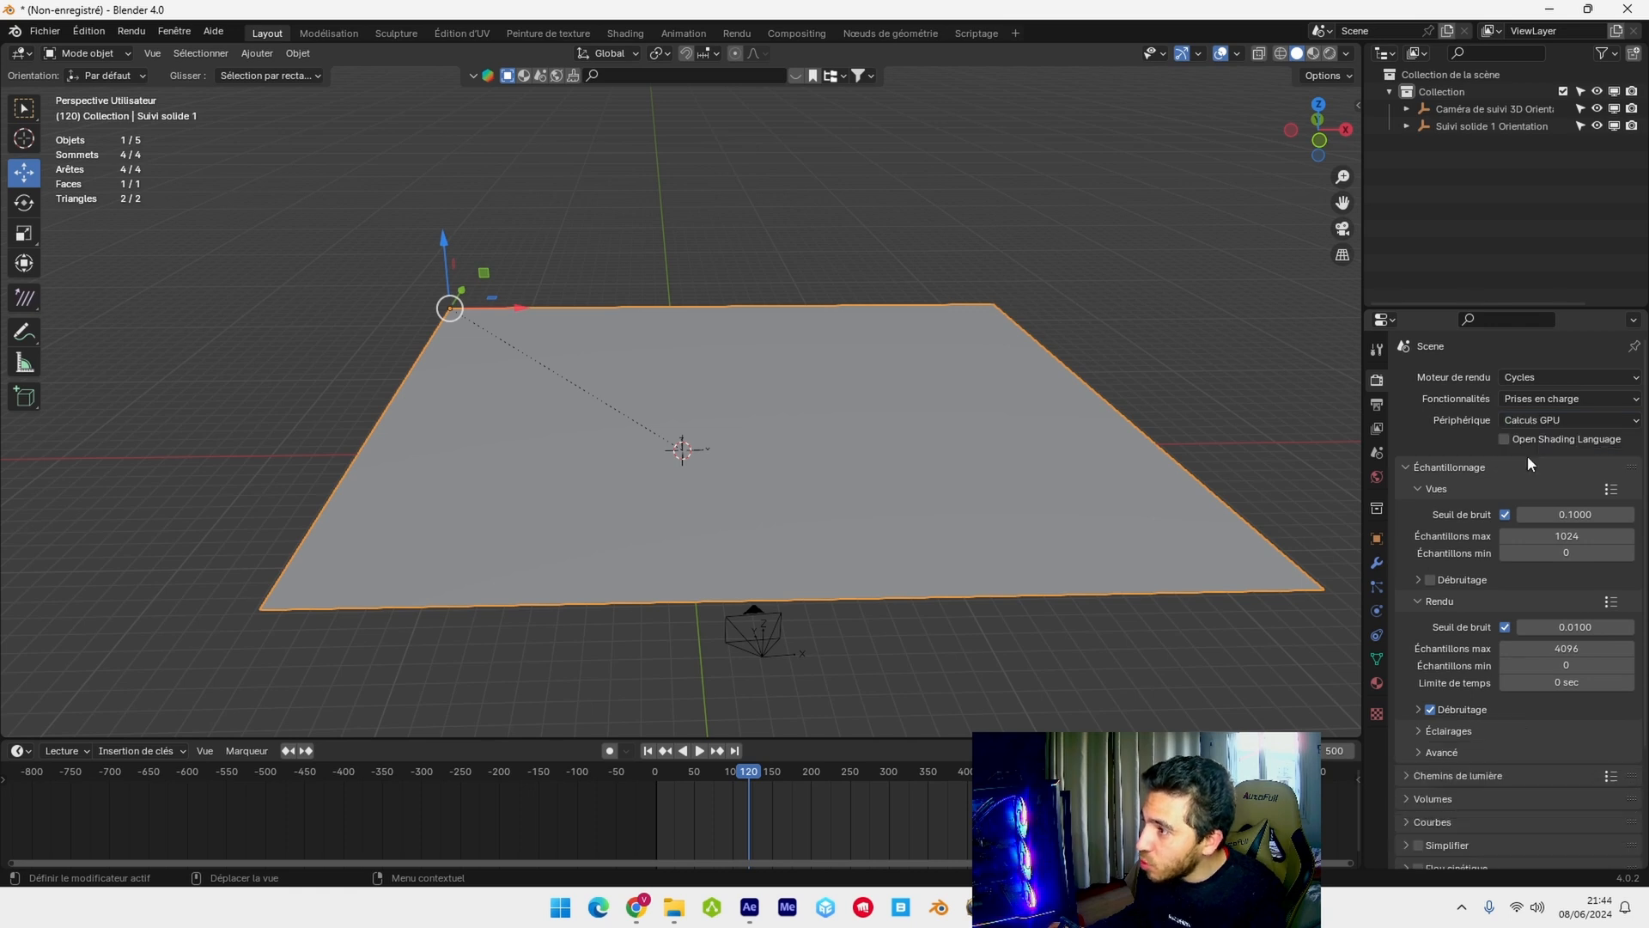
- Enable viewport denoising with OpenImageDenoise as the denoiser
click(1416, 577)
click(1537, 606)
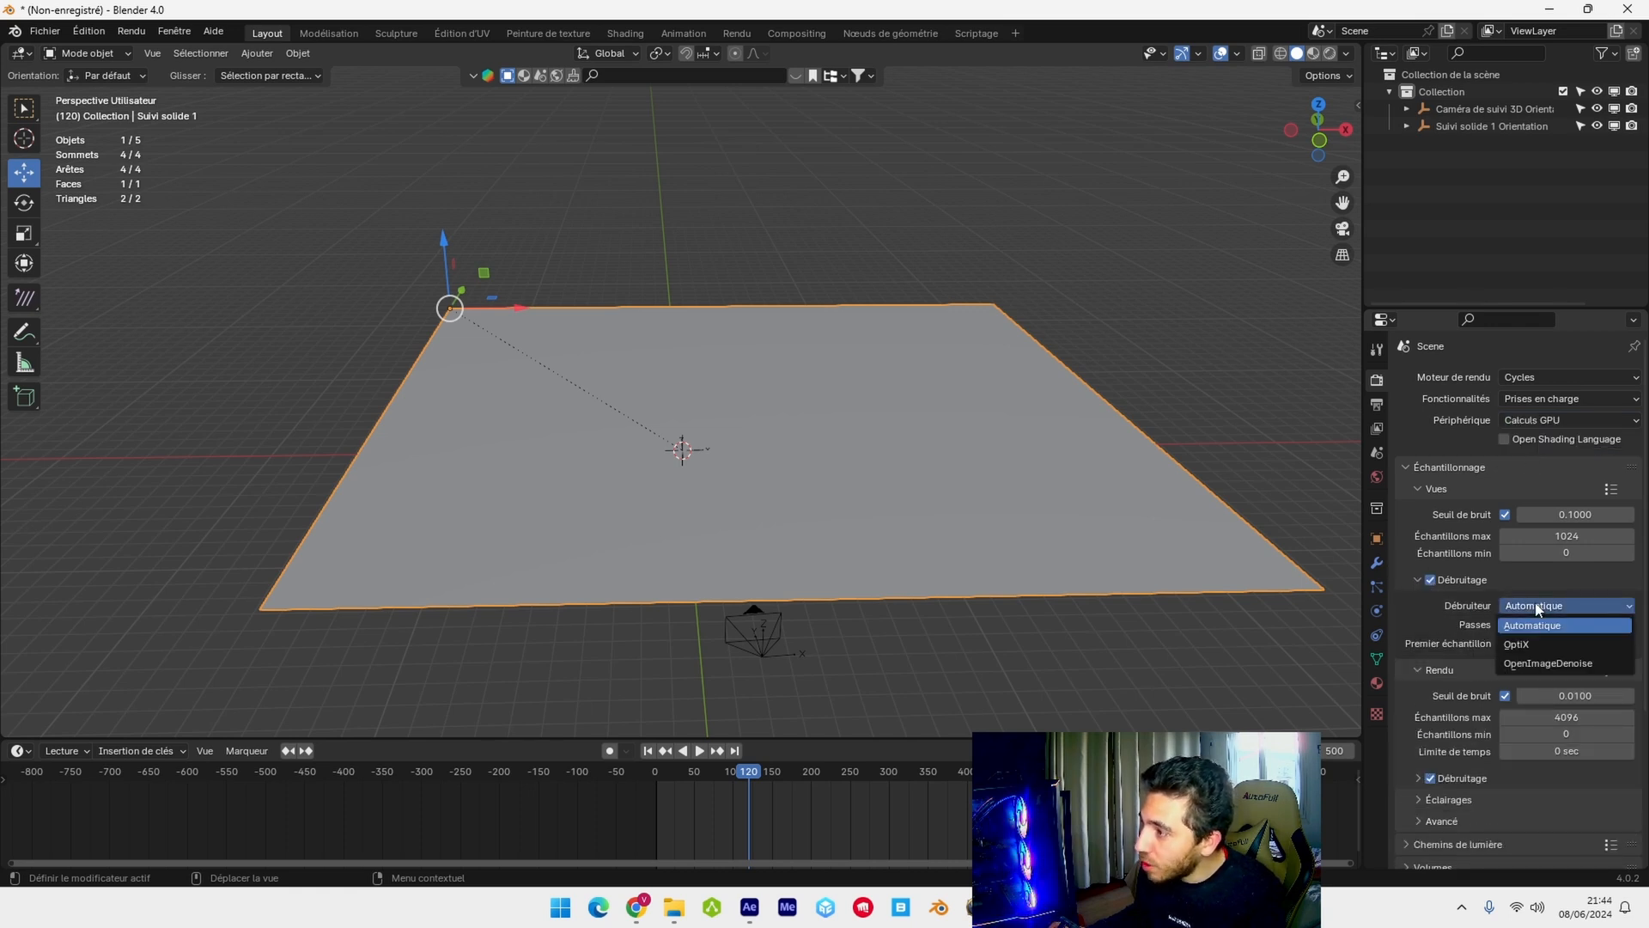
click(1556, 662)
- Expand the render denoising settings and set the maximum render samples to 100
scroll(1425, 687, down, 3)
click(1417, 694)
click(1570, 632)
text(100)
key(Return)
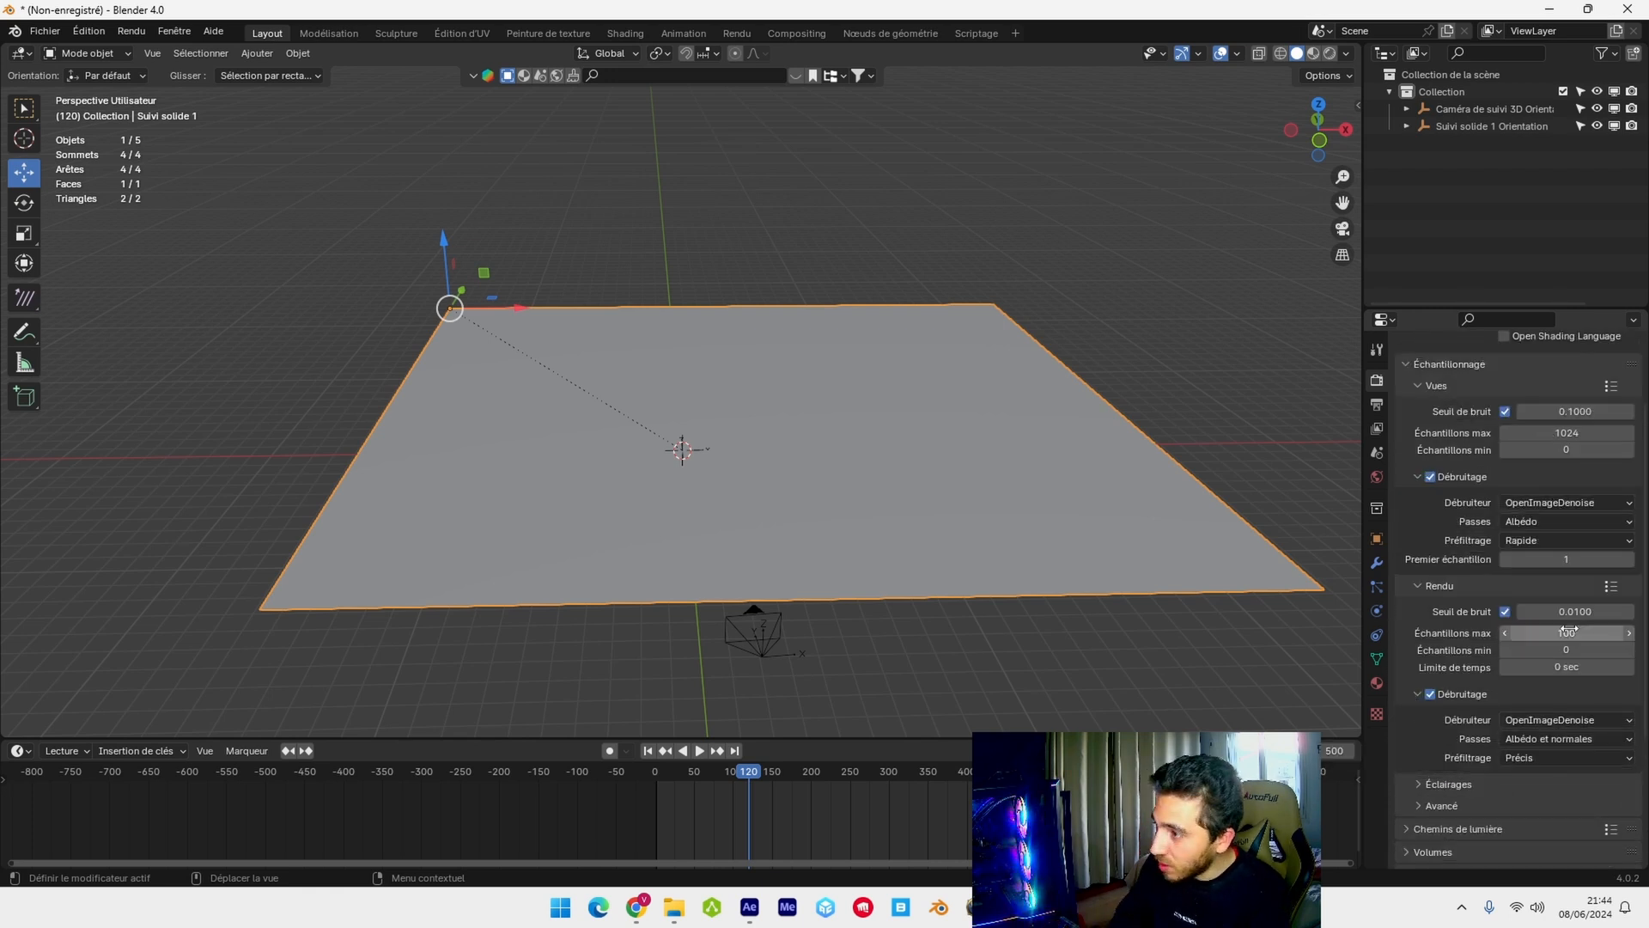
- Set the render tile size to 256 in the Cycles performance memory settings
scroll(1405, 731, down, 5)
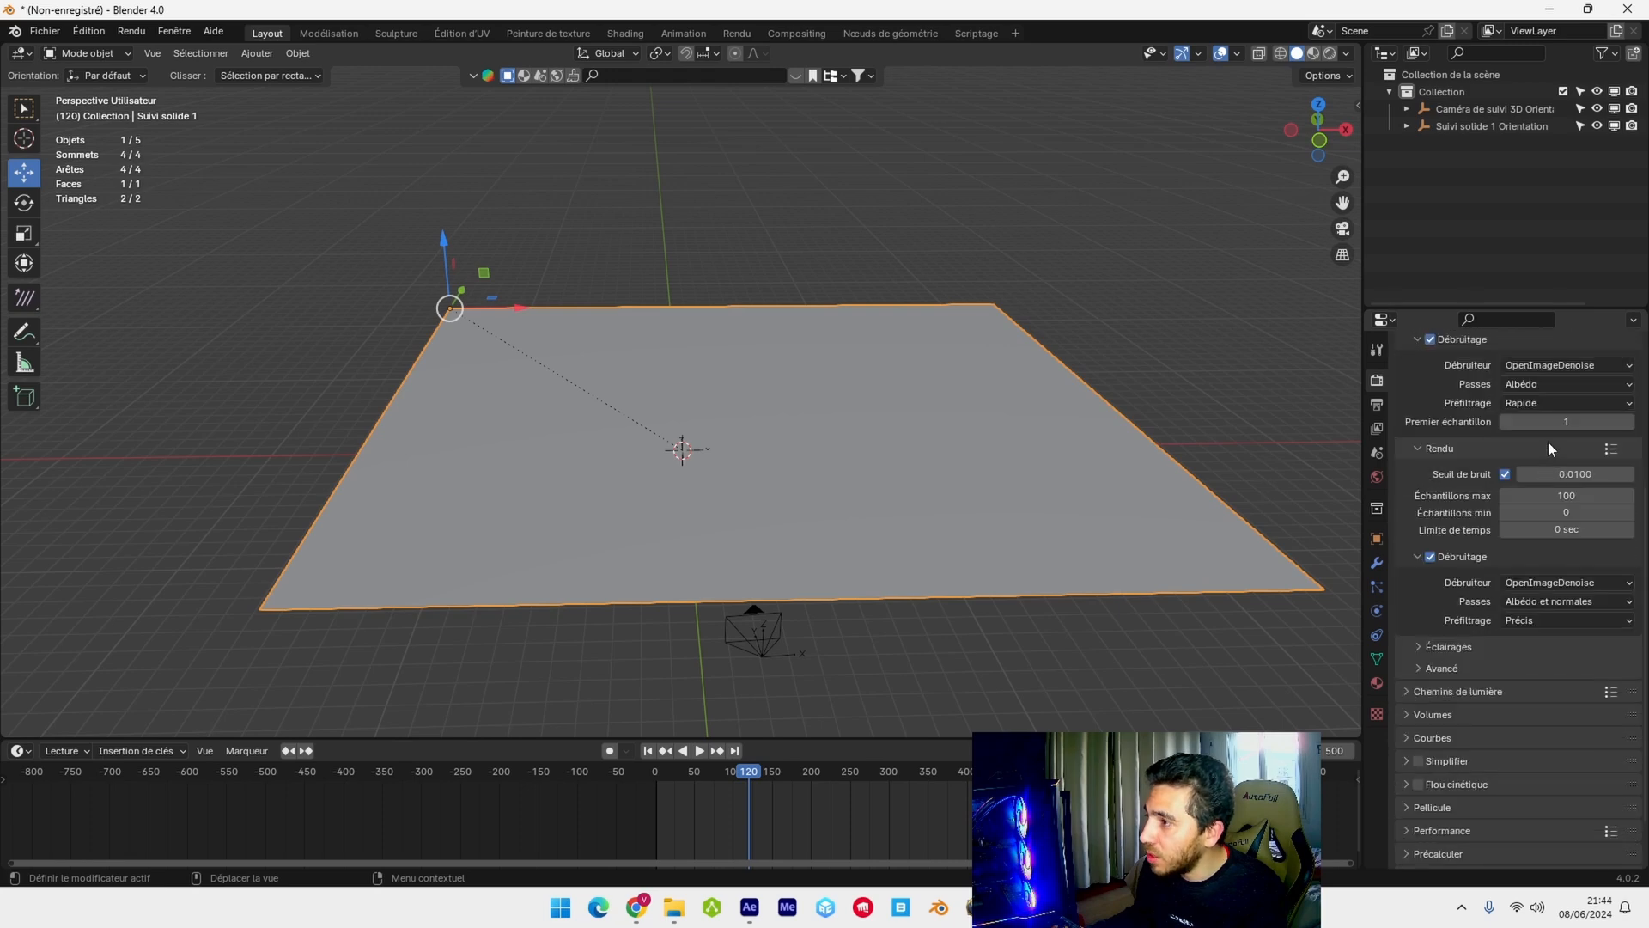
click(1406, 740)
scroll(1409, 746, down, 3)
click(1429, 762)
click(1416, 638)
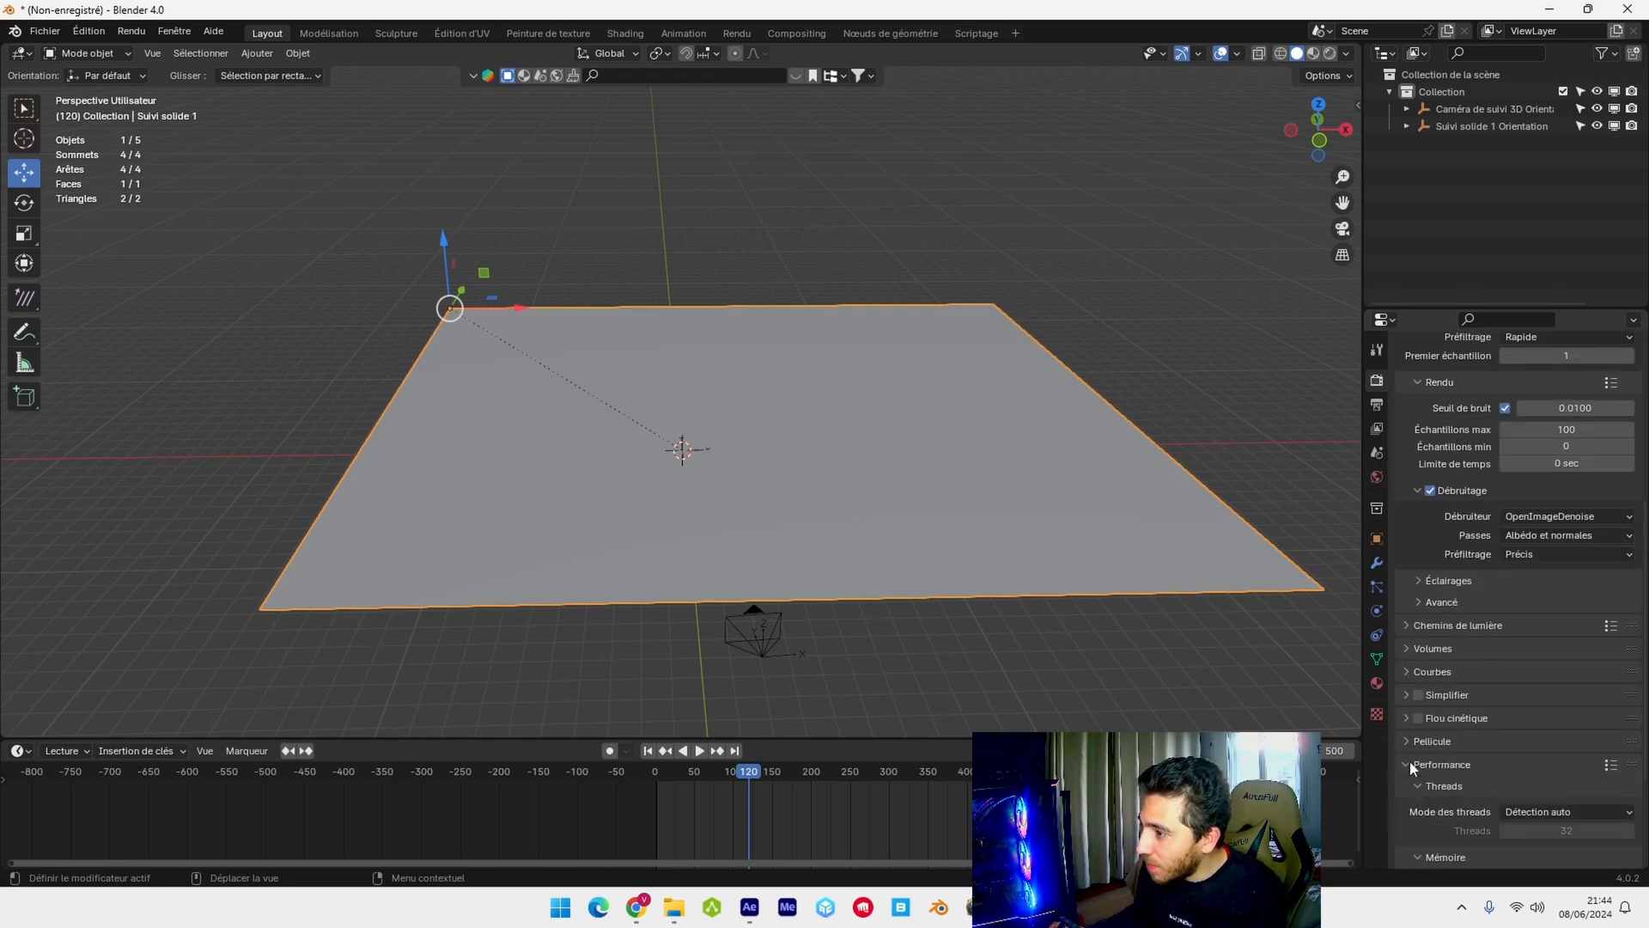
click(1411, 764)
scroll(1411, 764, down, 4)
click(1557, 731)
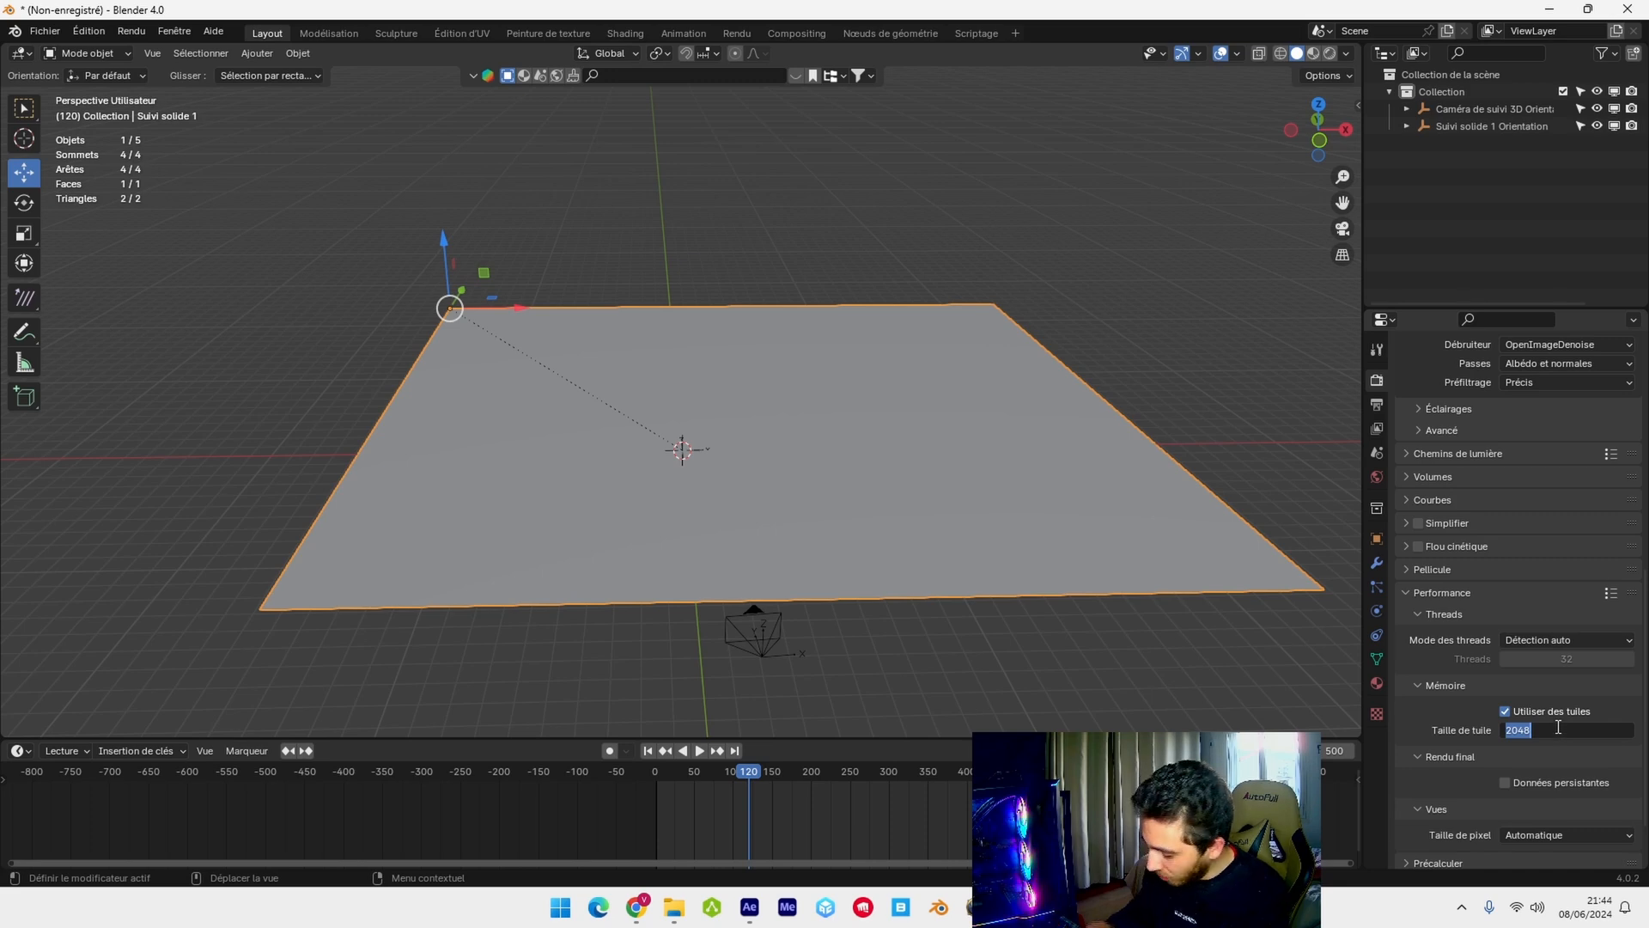
text(256)
key(Return)
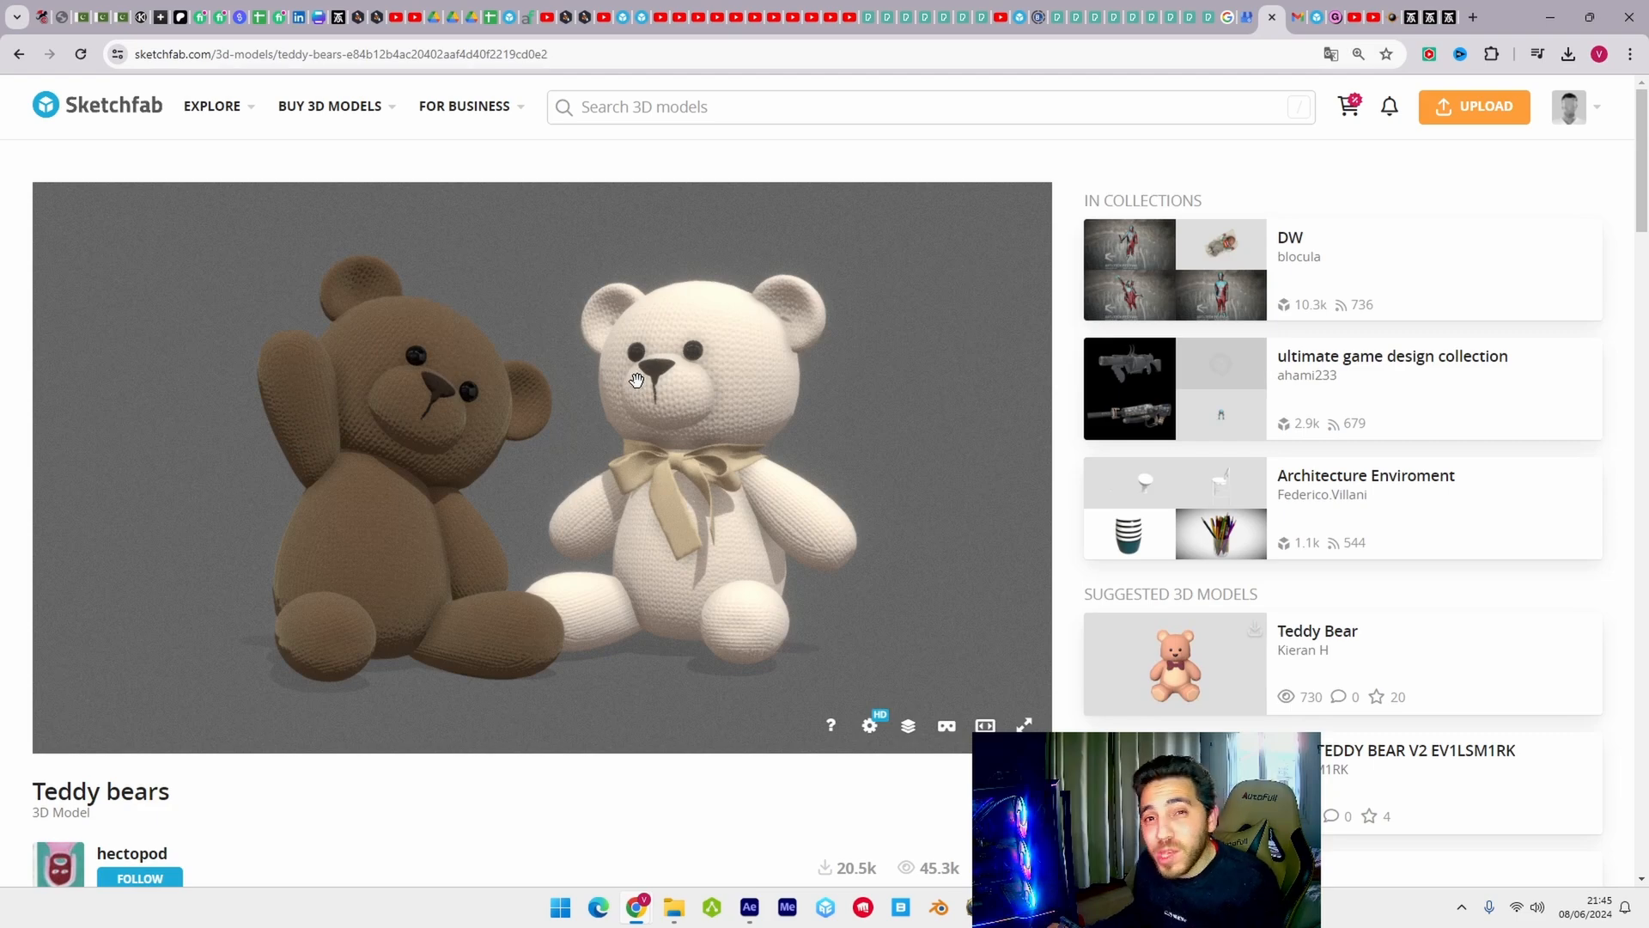
- Switch to the browser and look over the Teddy bears model page on Sketchfab
scroll(1070, 595, down, 1)
click(90, 842)
scroll(678, 678, down, 2)
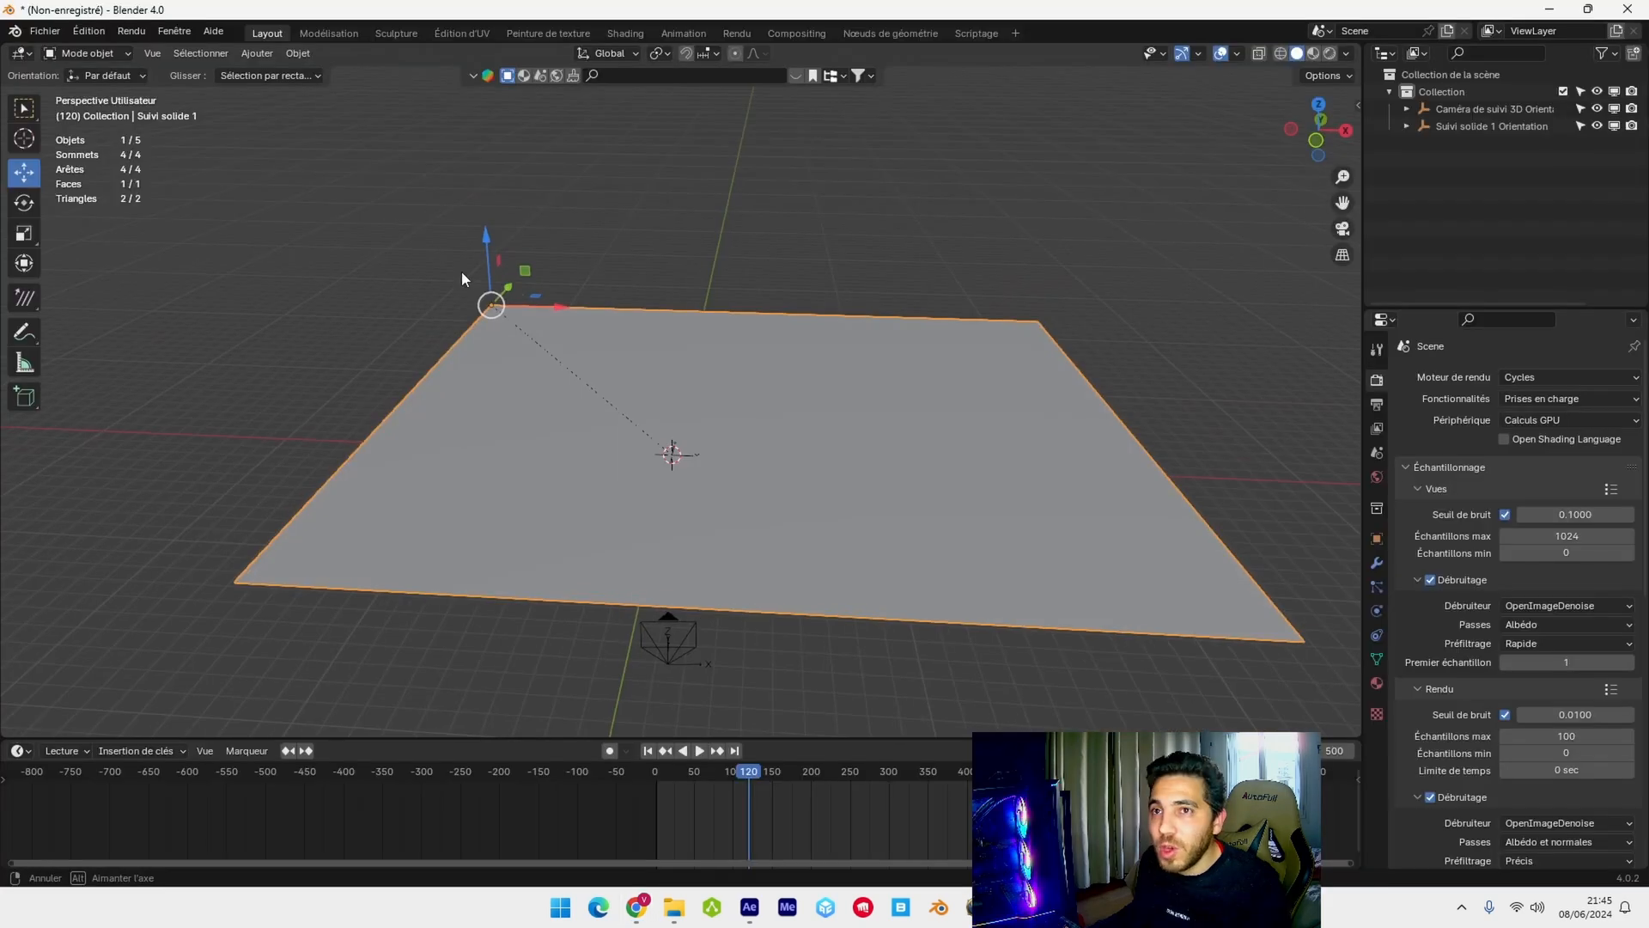
- Switch to Blender and import teddy_bears (1).glb from the downloads folder as glTF 2.0, with the texture import option enabled
click(47, 32)
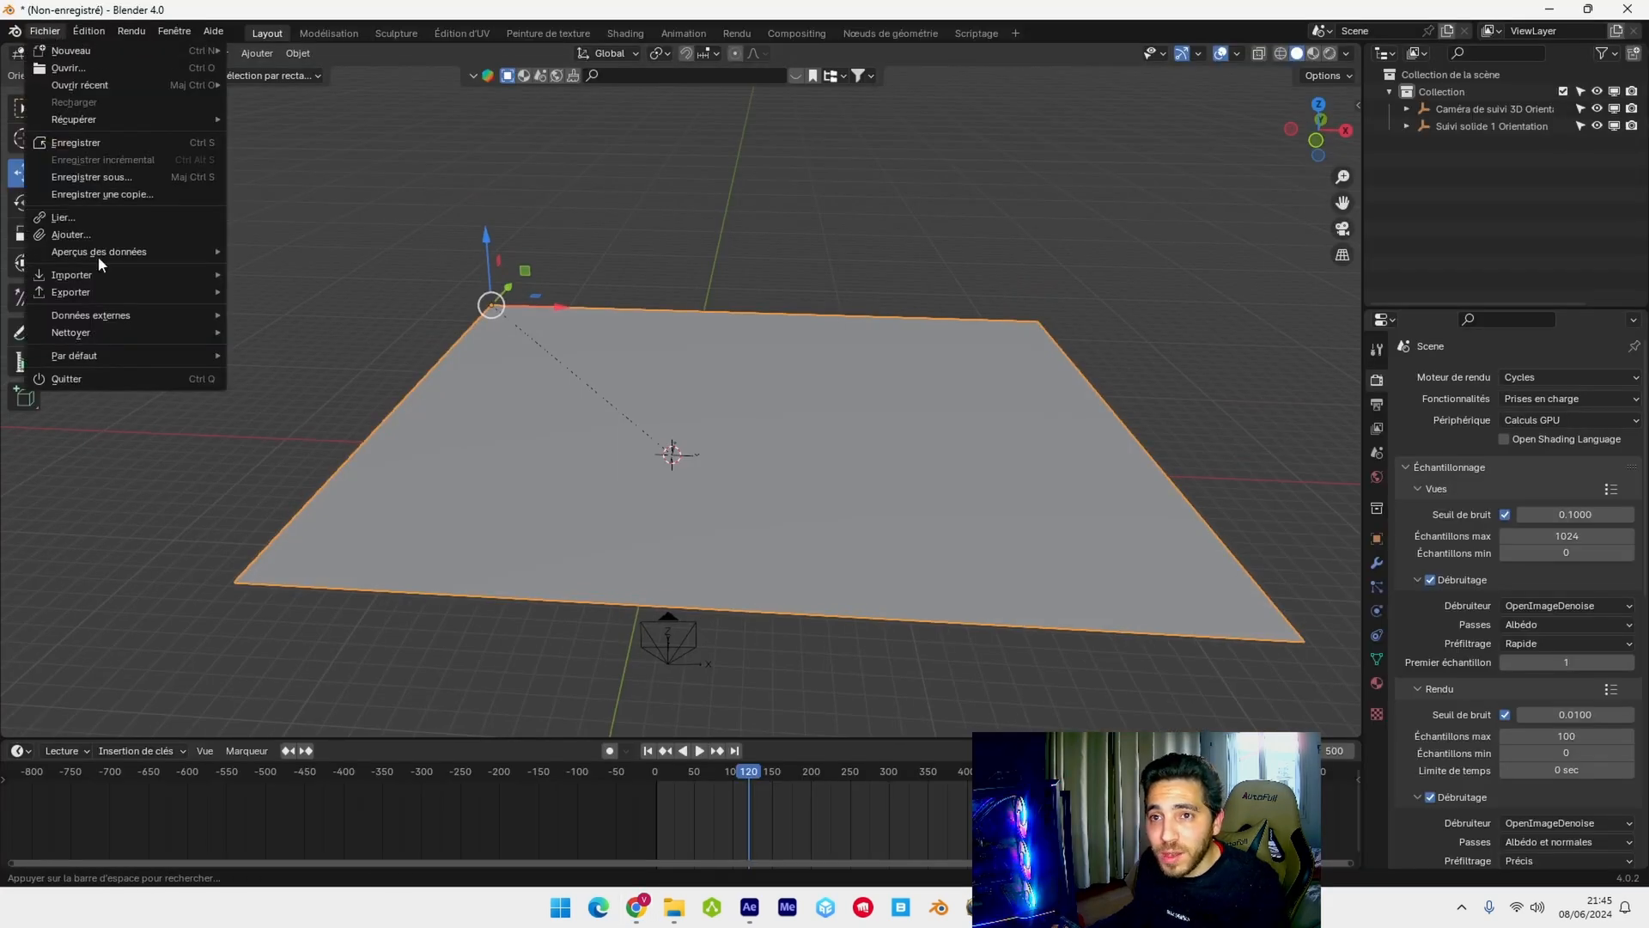
mouse_move(106, 273)
click(377, 481)
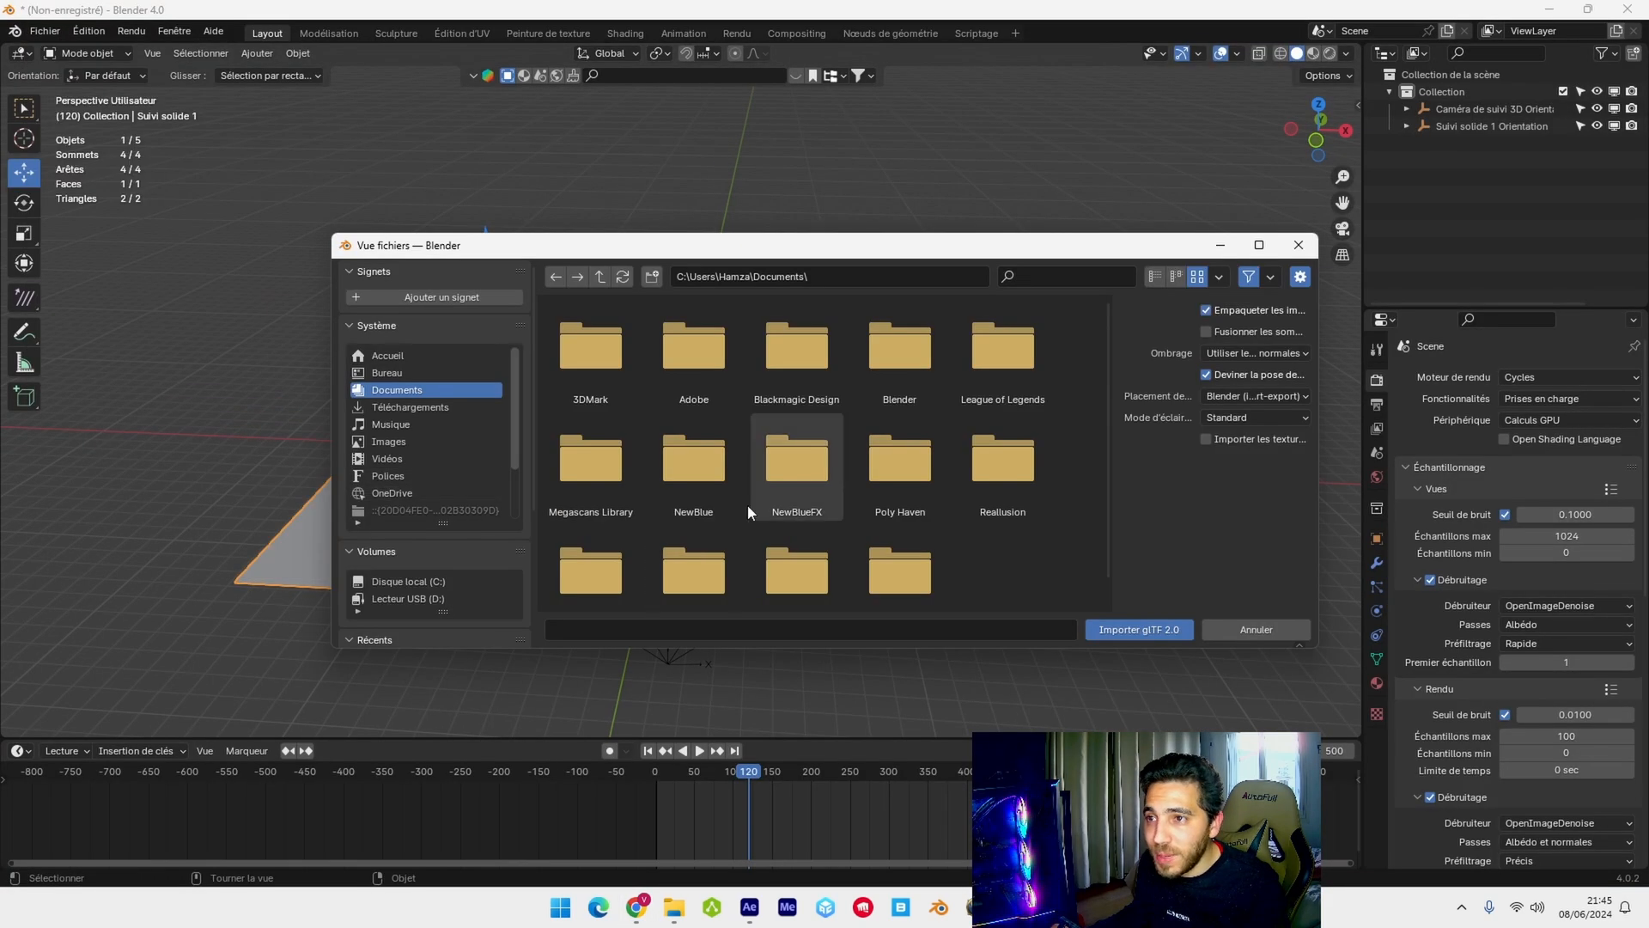
click(1207, 440)
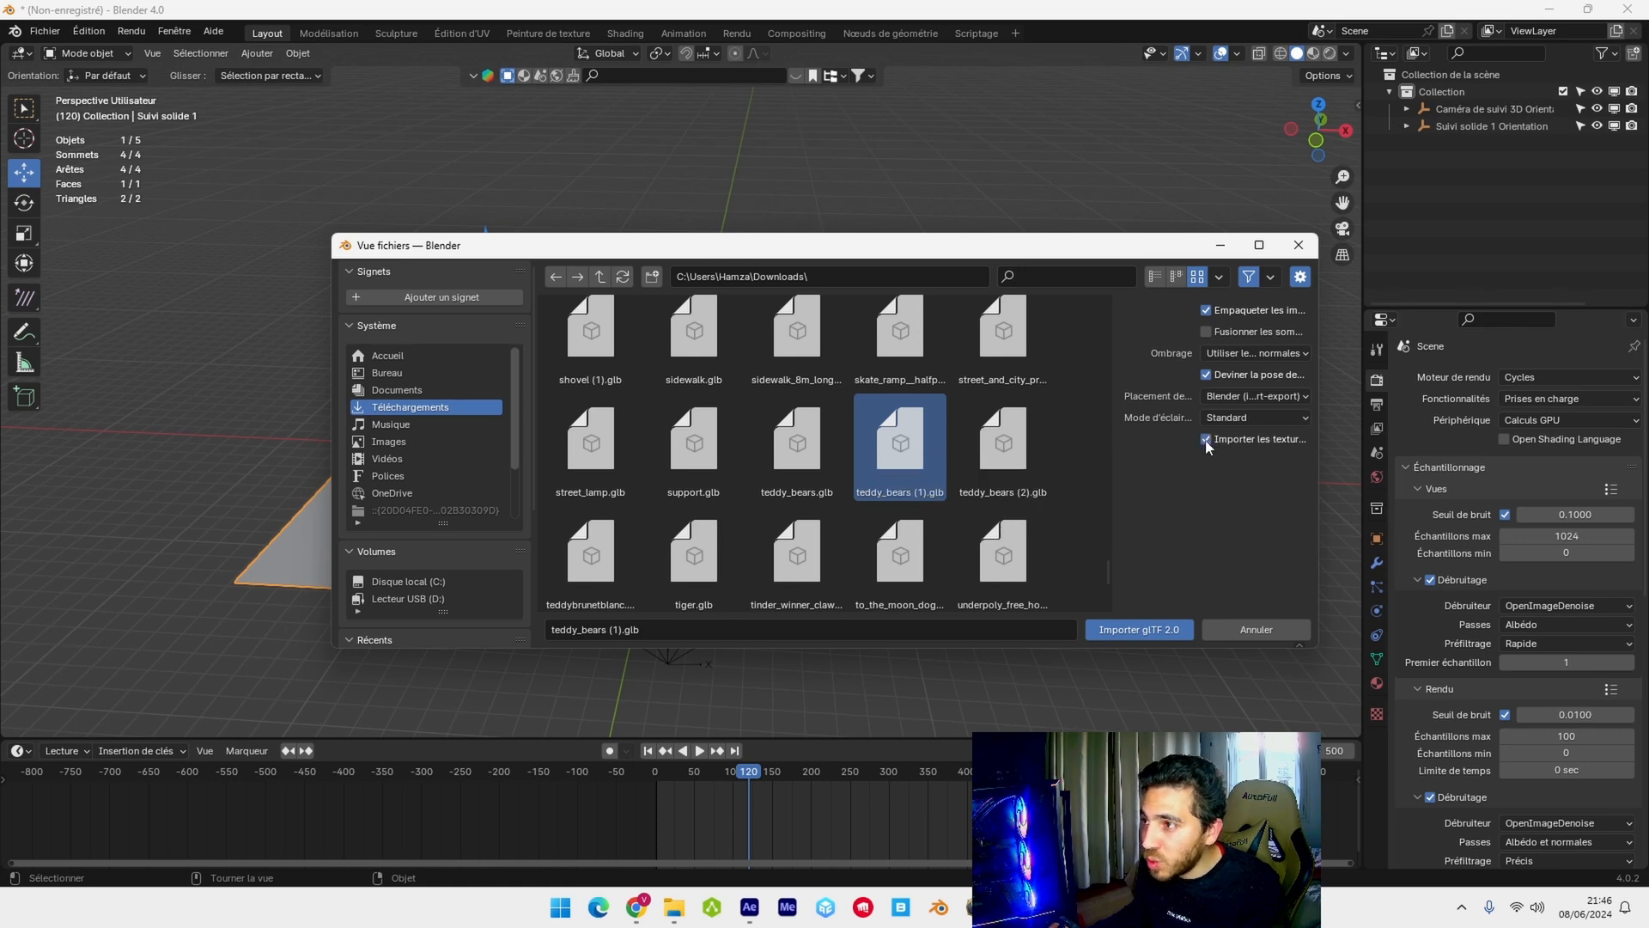
click(1137, 630)
- Move the imported teddy bears model along the global Y axis, well away from the ground plane
middle_drag(819, 433, 867, 411)
scroll(889, 372, down, 4)
scroll(900, 357, up, 4)
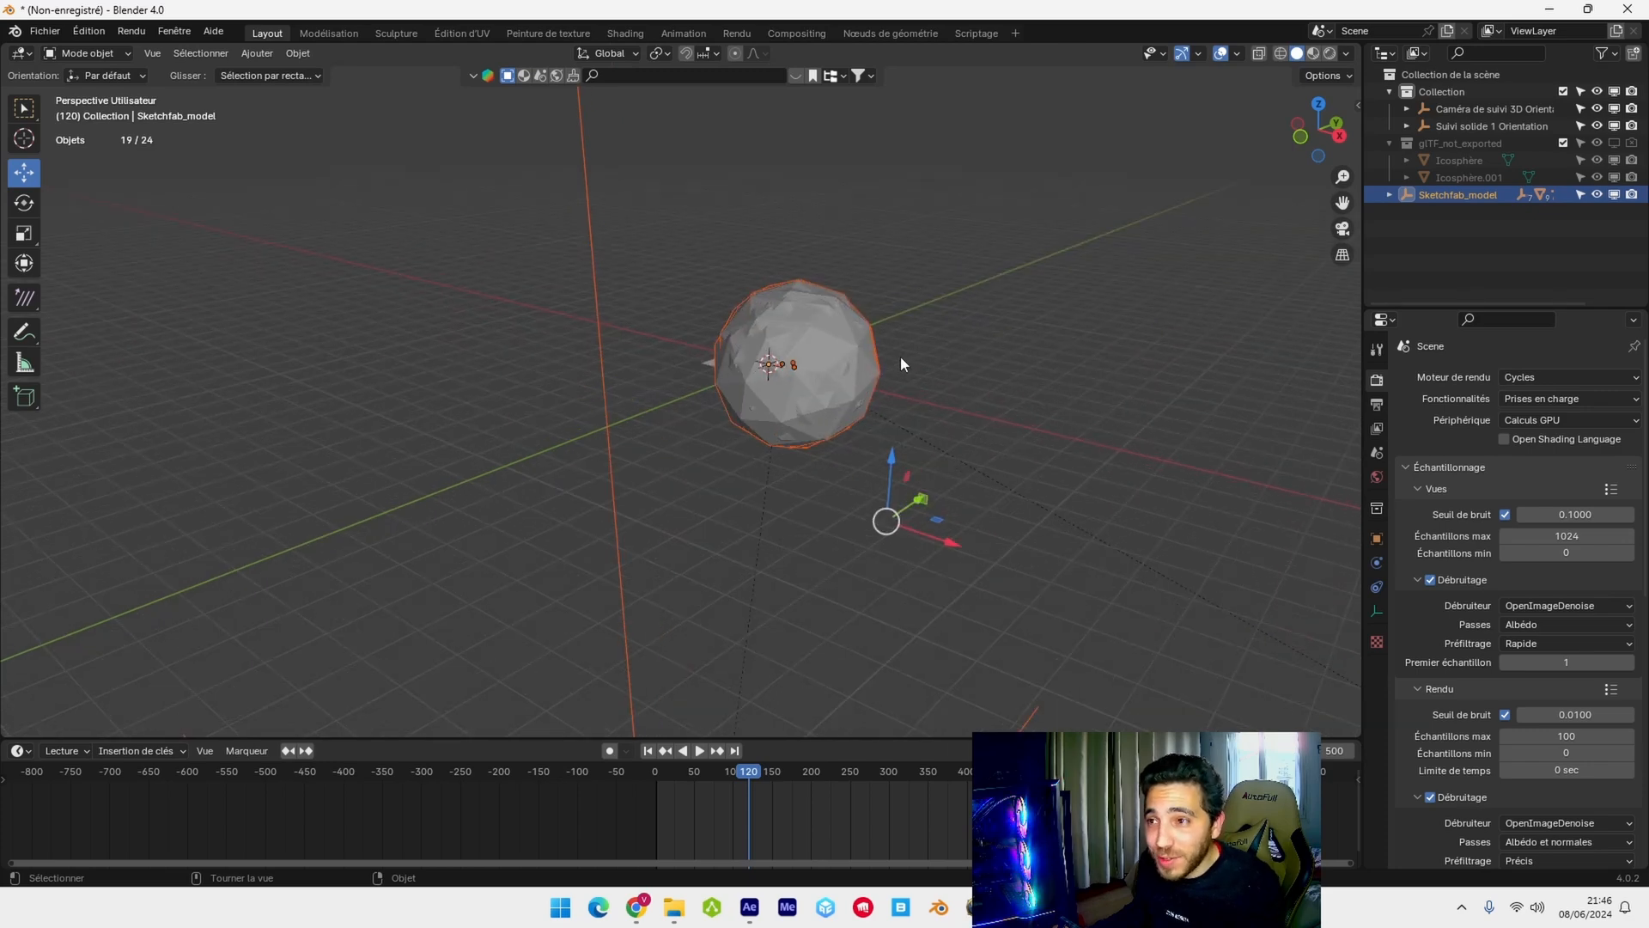
middle_drag(950, 314, 897, 321)
scroll(897, 321, down, 2)
drag(862, 455, 486, 531)
shift+middle_drag(568, 407, 779, 372)
scroll(668, 342, up, 3)
- Turn off custom bone shapes in the viewport display of both teddy bear armatures
click(668, 342)
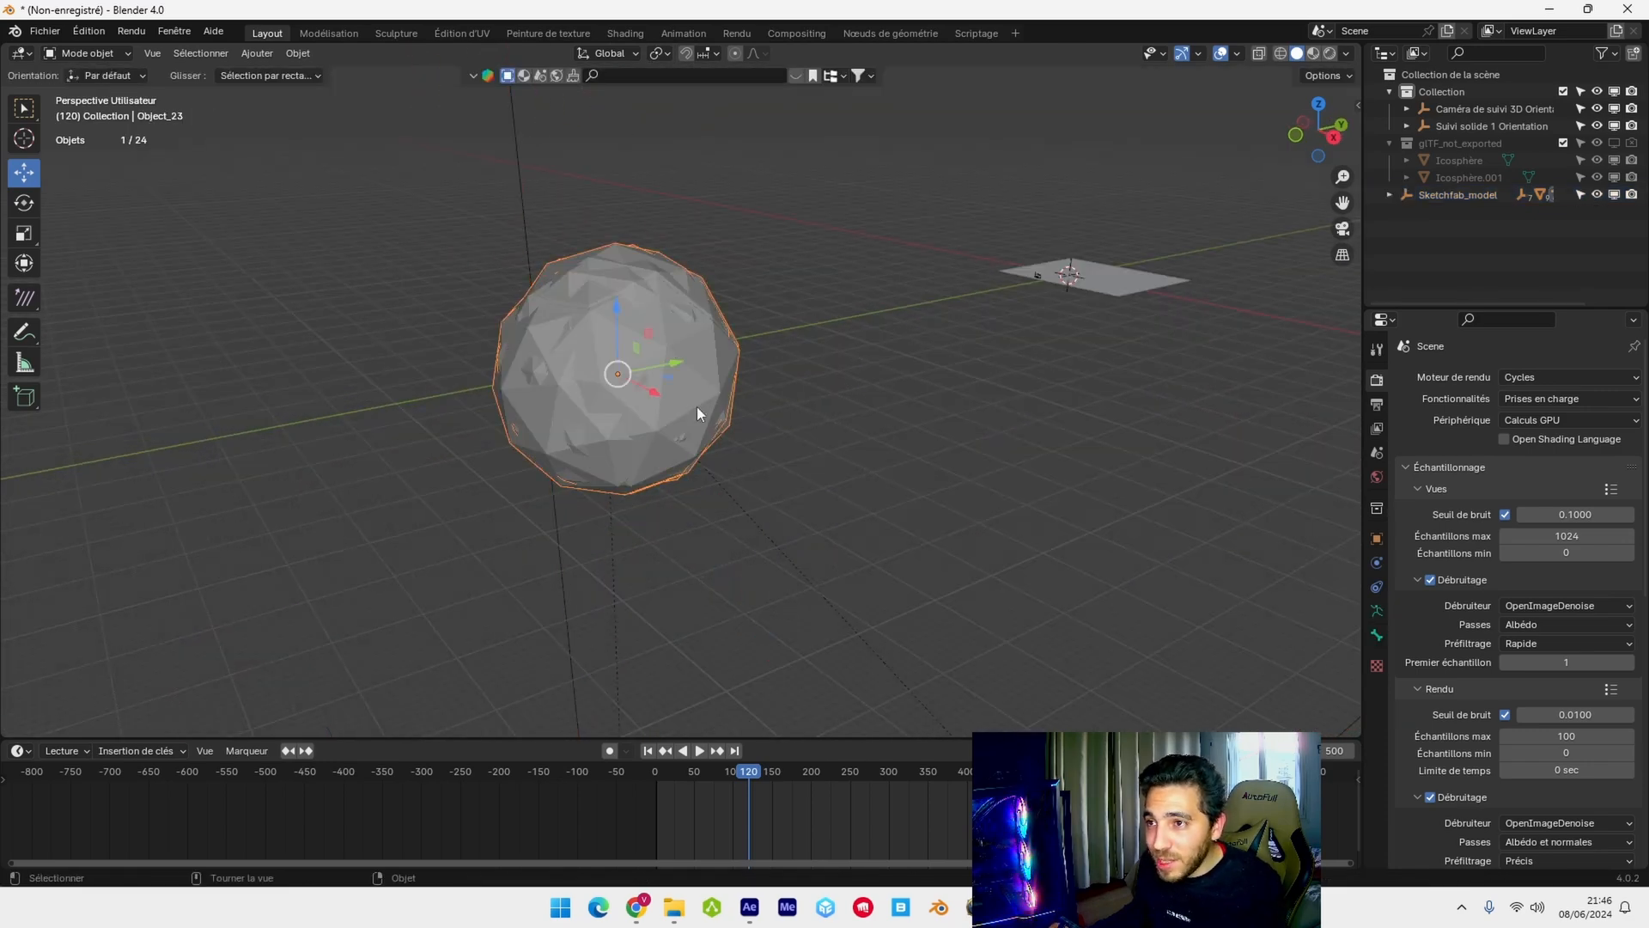
click(1378, 611)
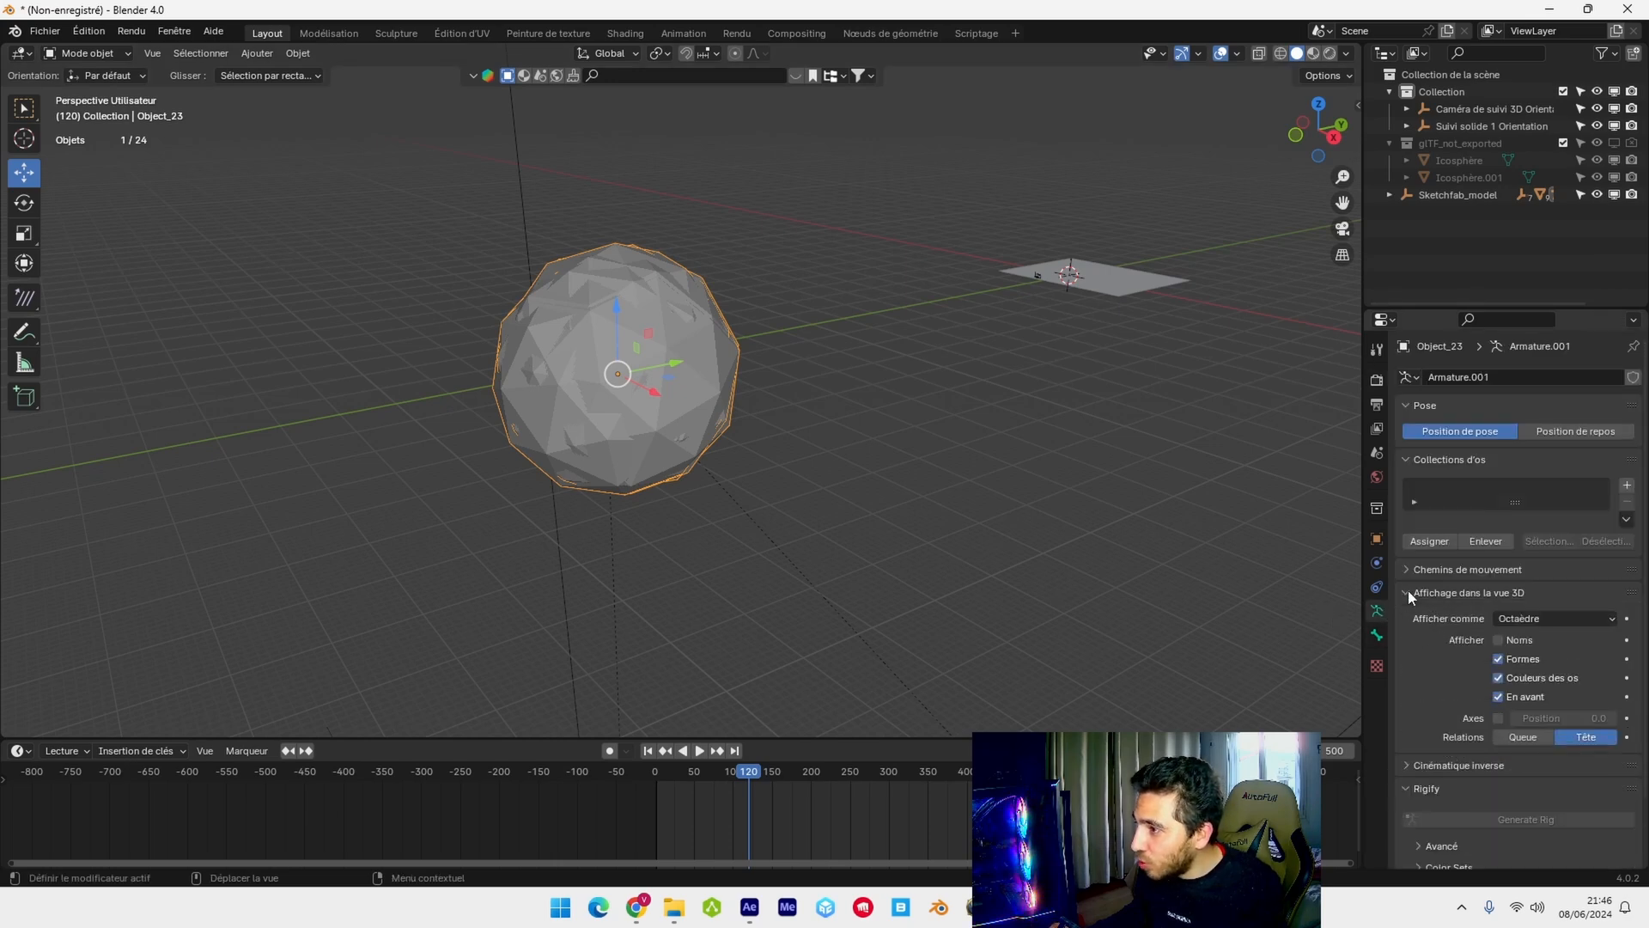
click(1499, 659)
scroll(603, 296, up, 4)
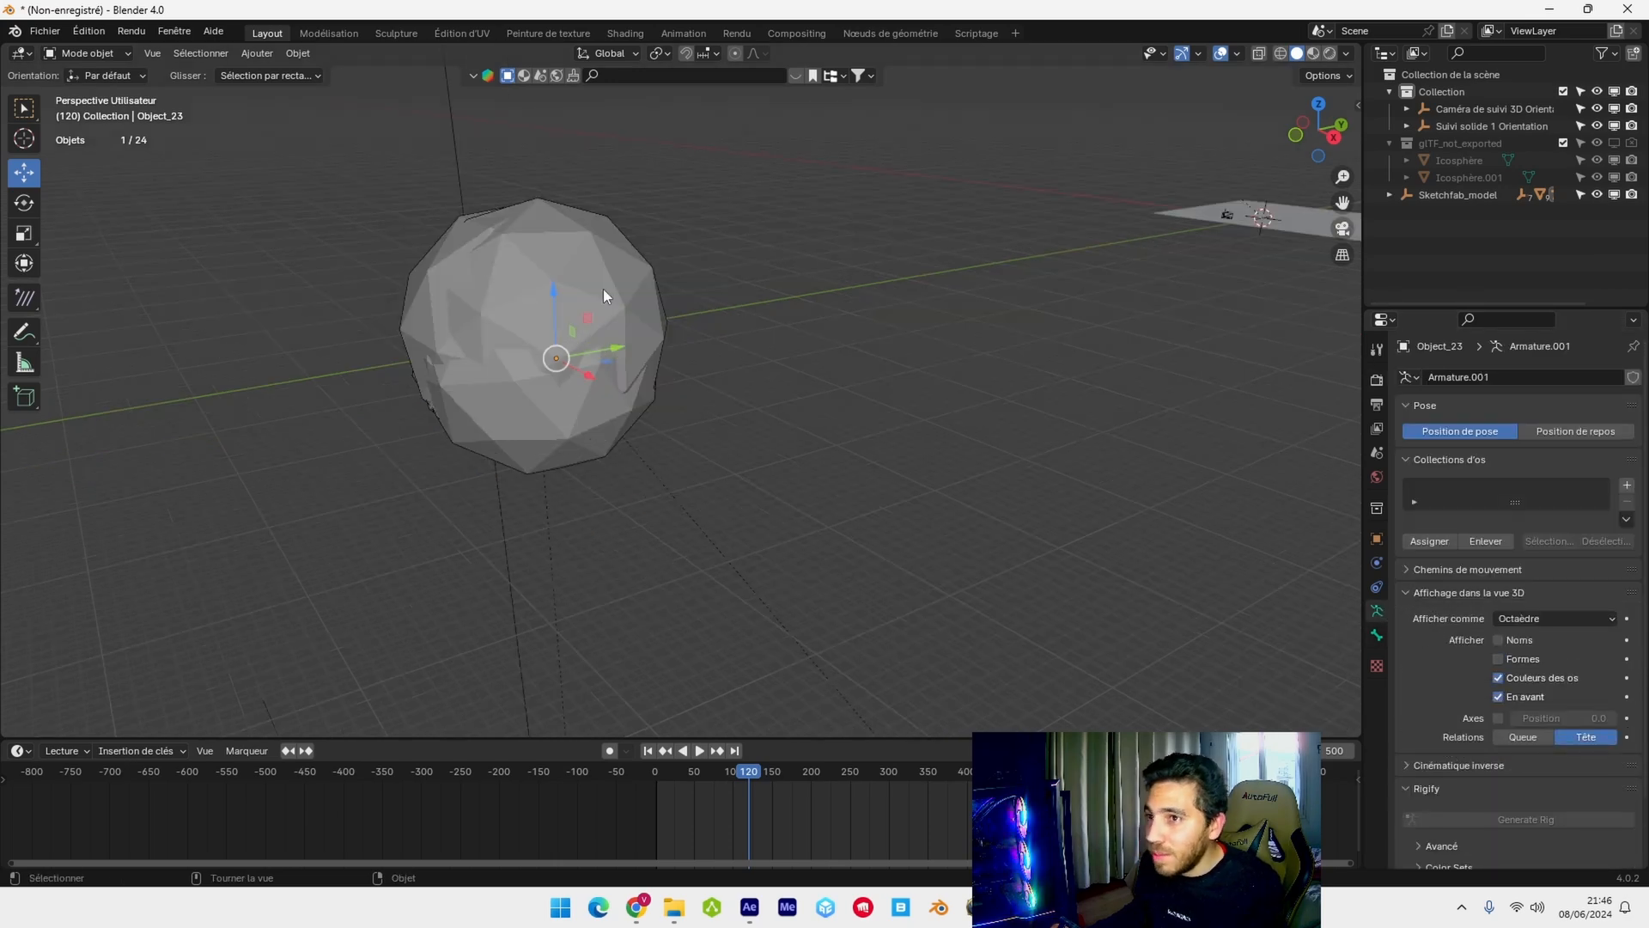
click(602, 290)
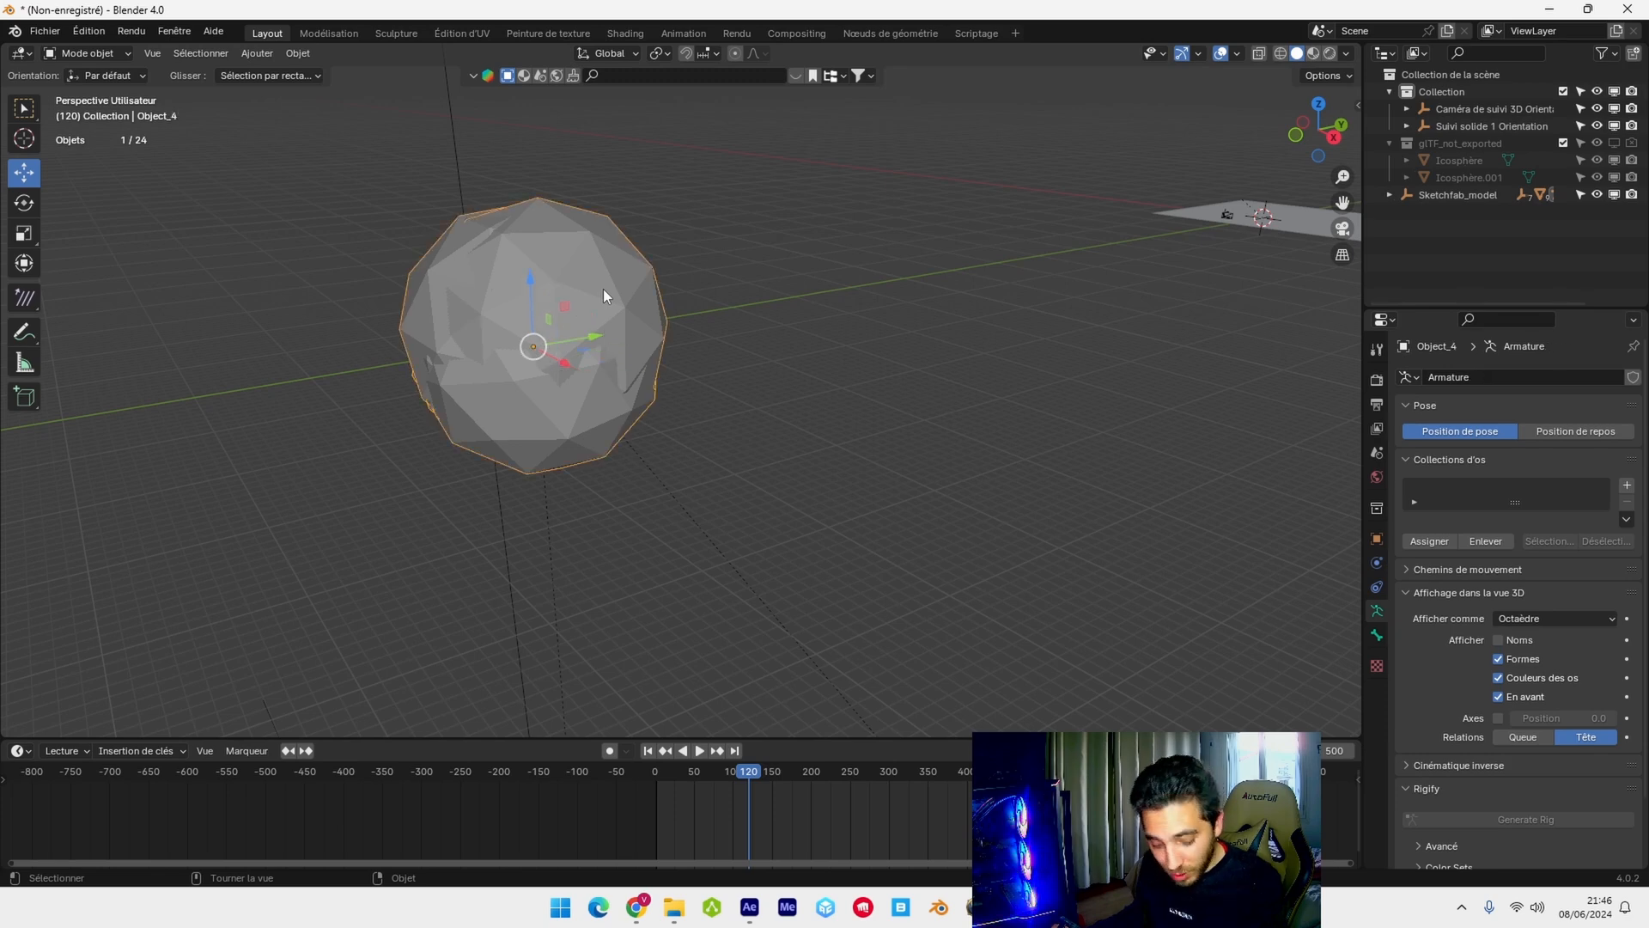
click(1498, 659)
middle_drag(619, 387, 658, 364)
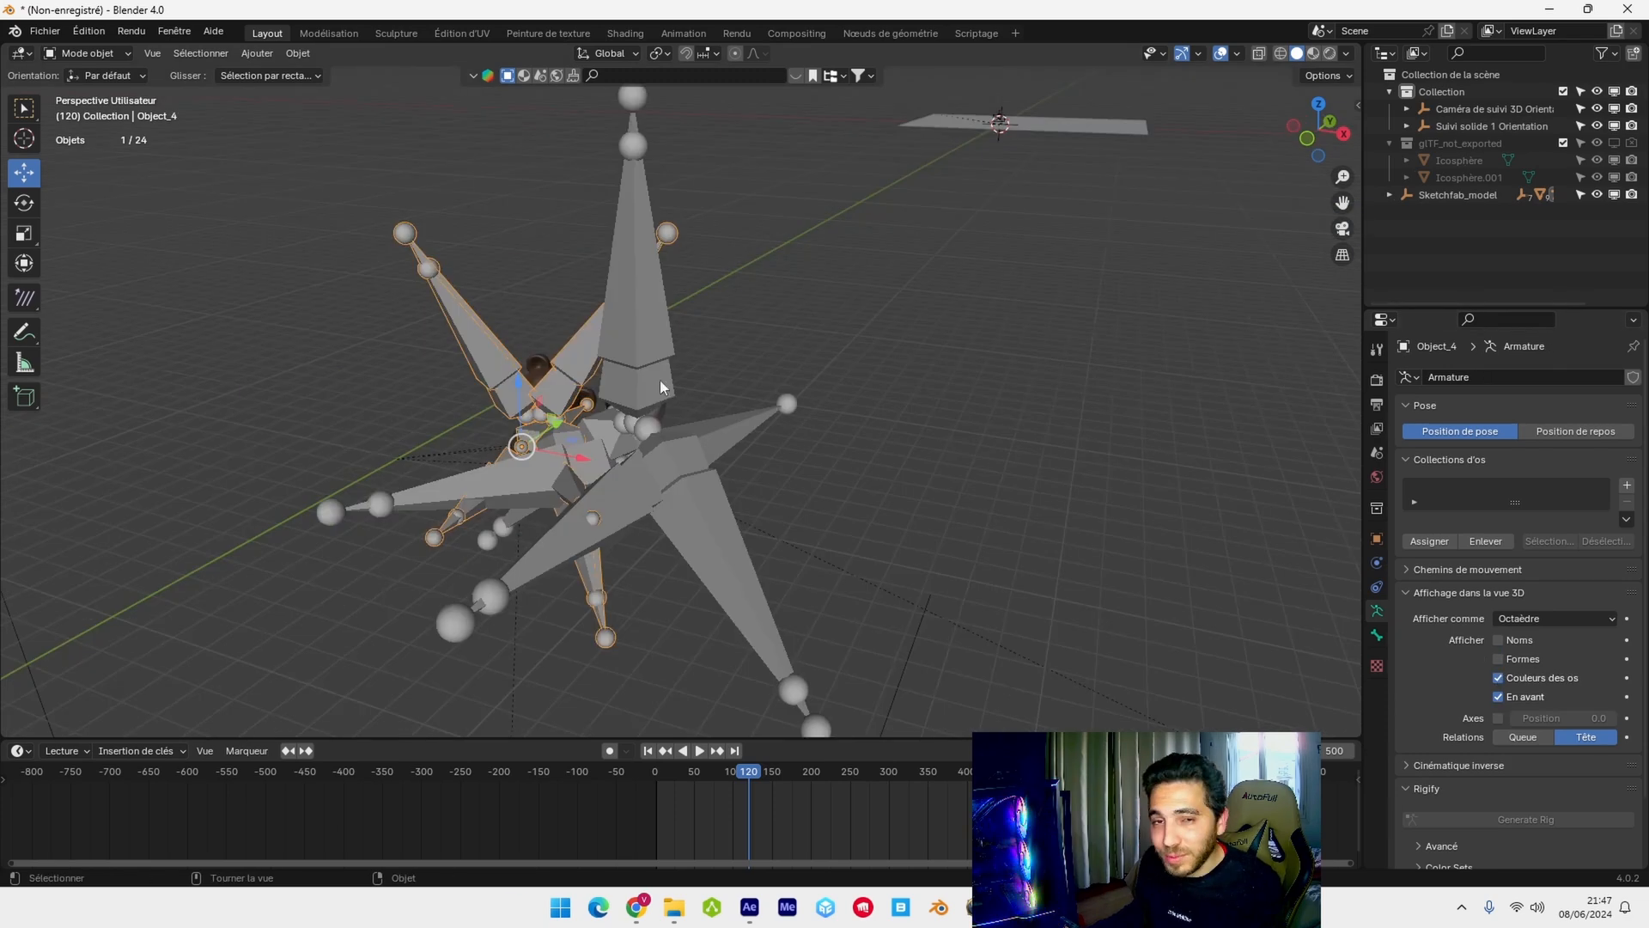
middle_drag(771, 369, 786, 352)
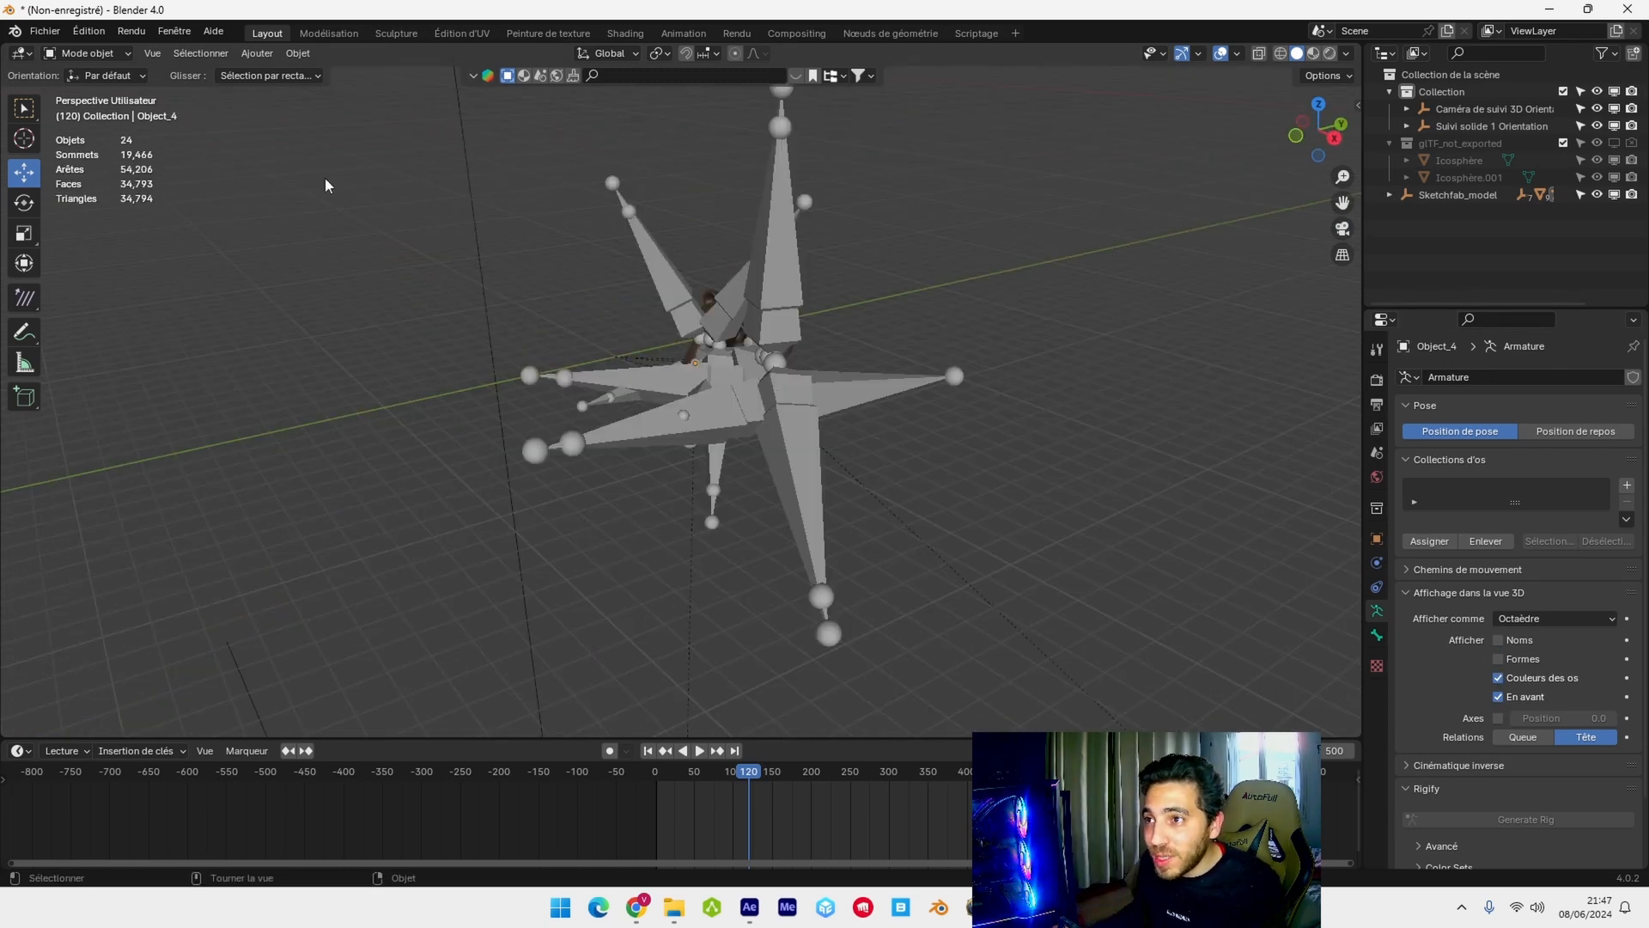
- Clear the parenting of all imported teddy bear objects while keeping their transformations
mouse_move(326, 186)
mouse_down()
mouse_move(1002, 402)
mouse_move(1037, 563)
mouse_up()
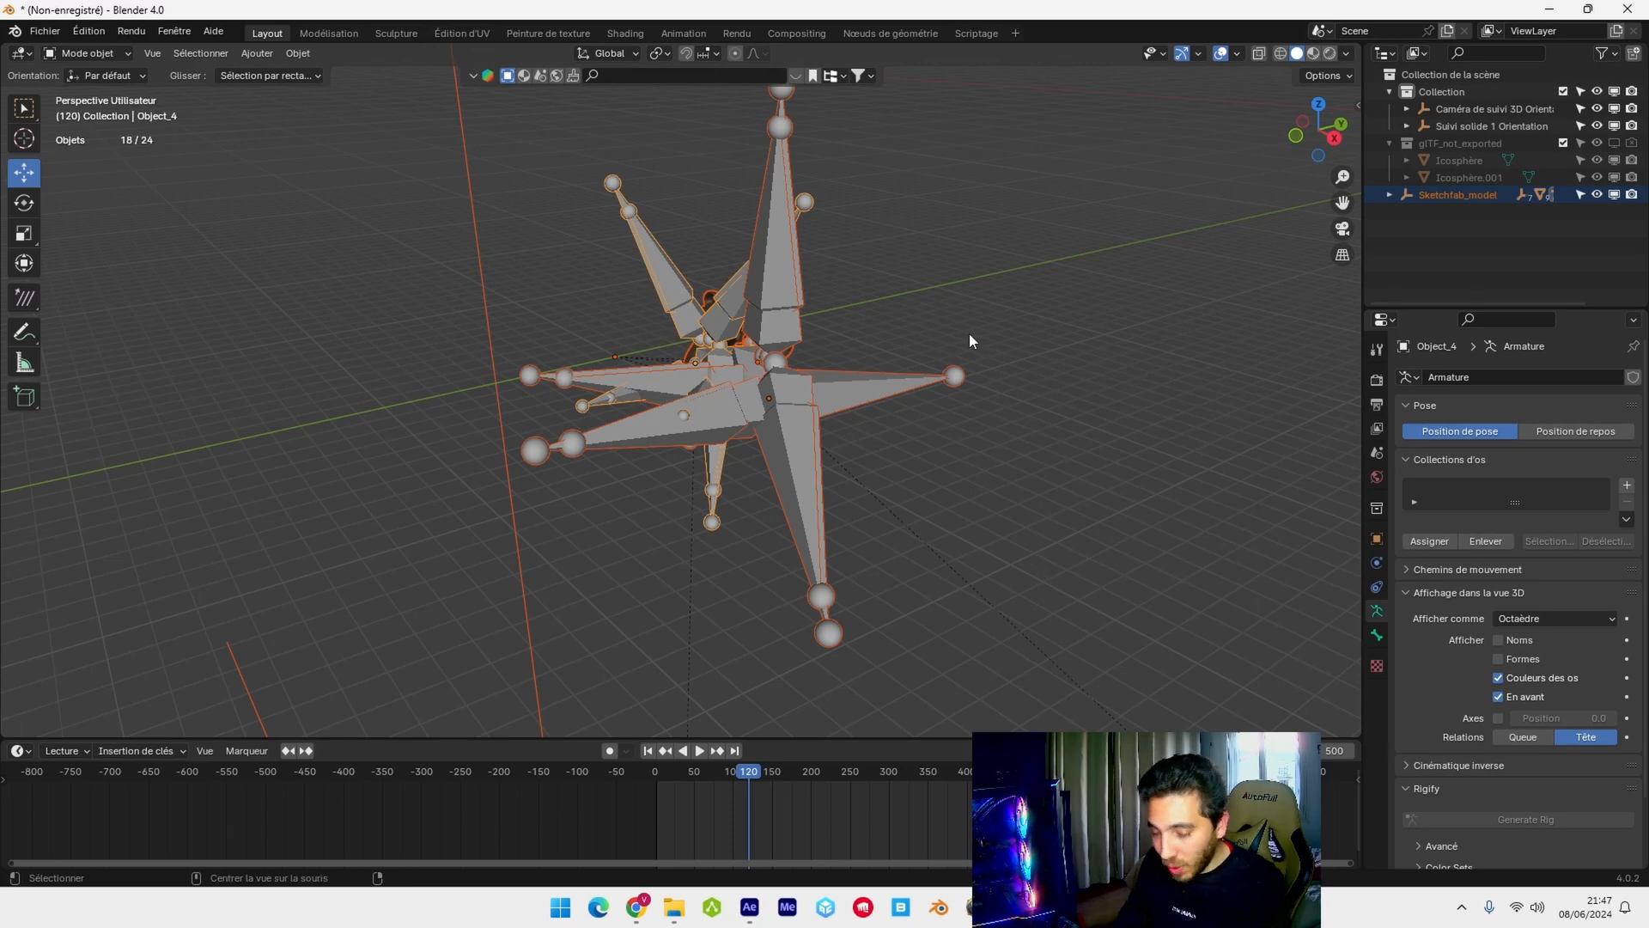
key(alt+p)
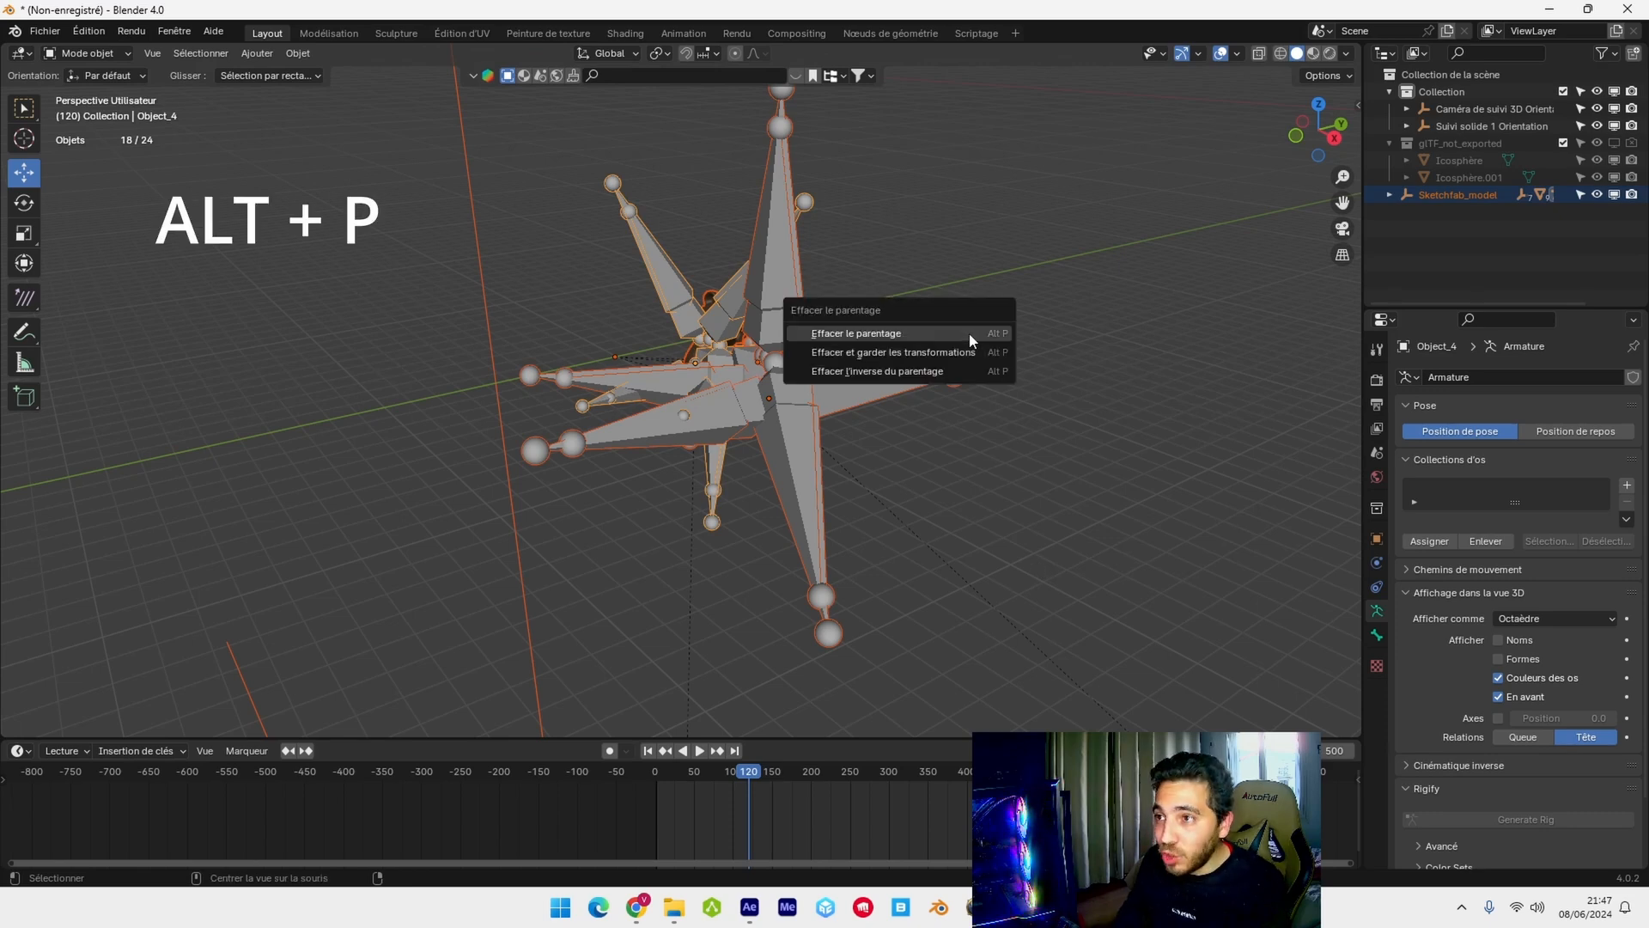
click(919, 354)
scroll(1478, 183, down, 6)
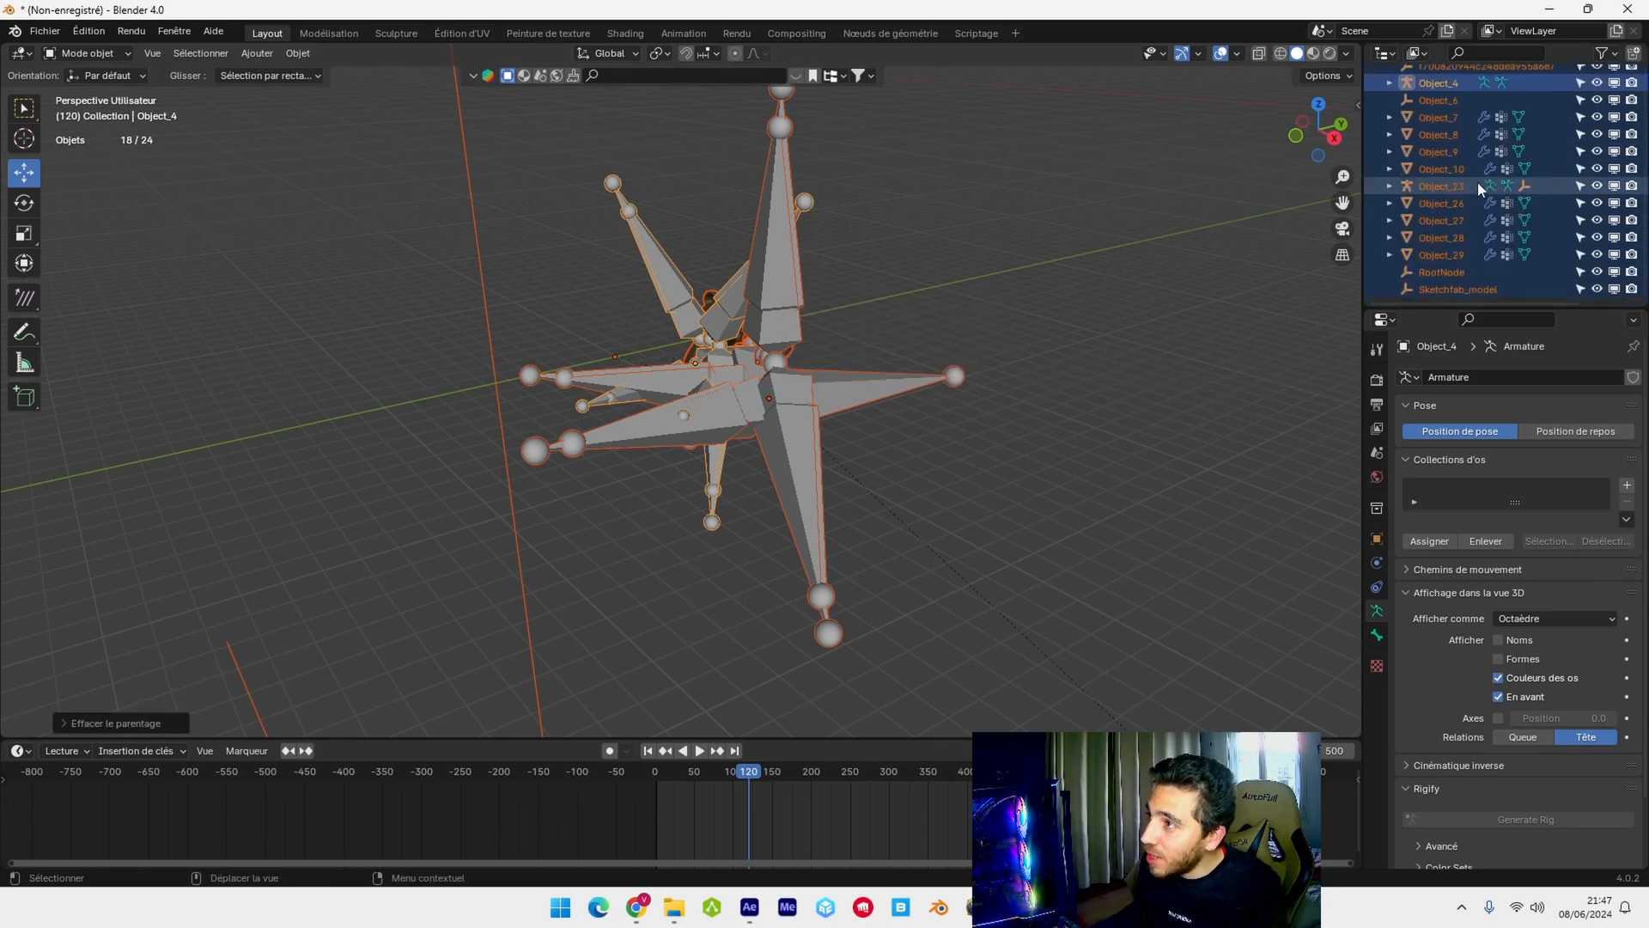
scroll(1478, 183, up, 6)
- Delete the large empty Object_6 beside the bears
click(478, 269)
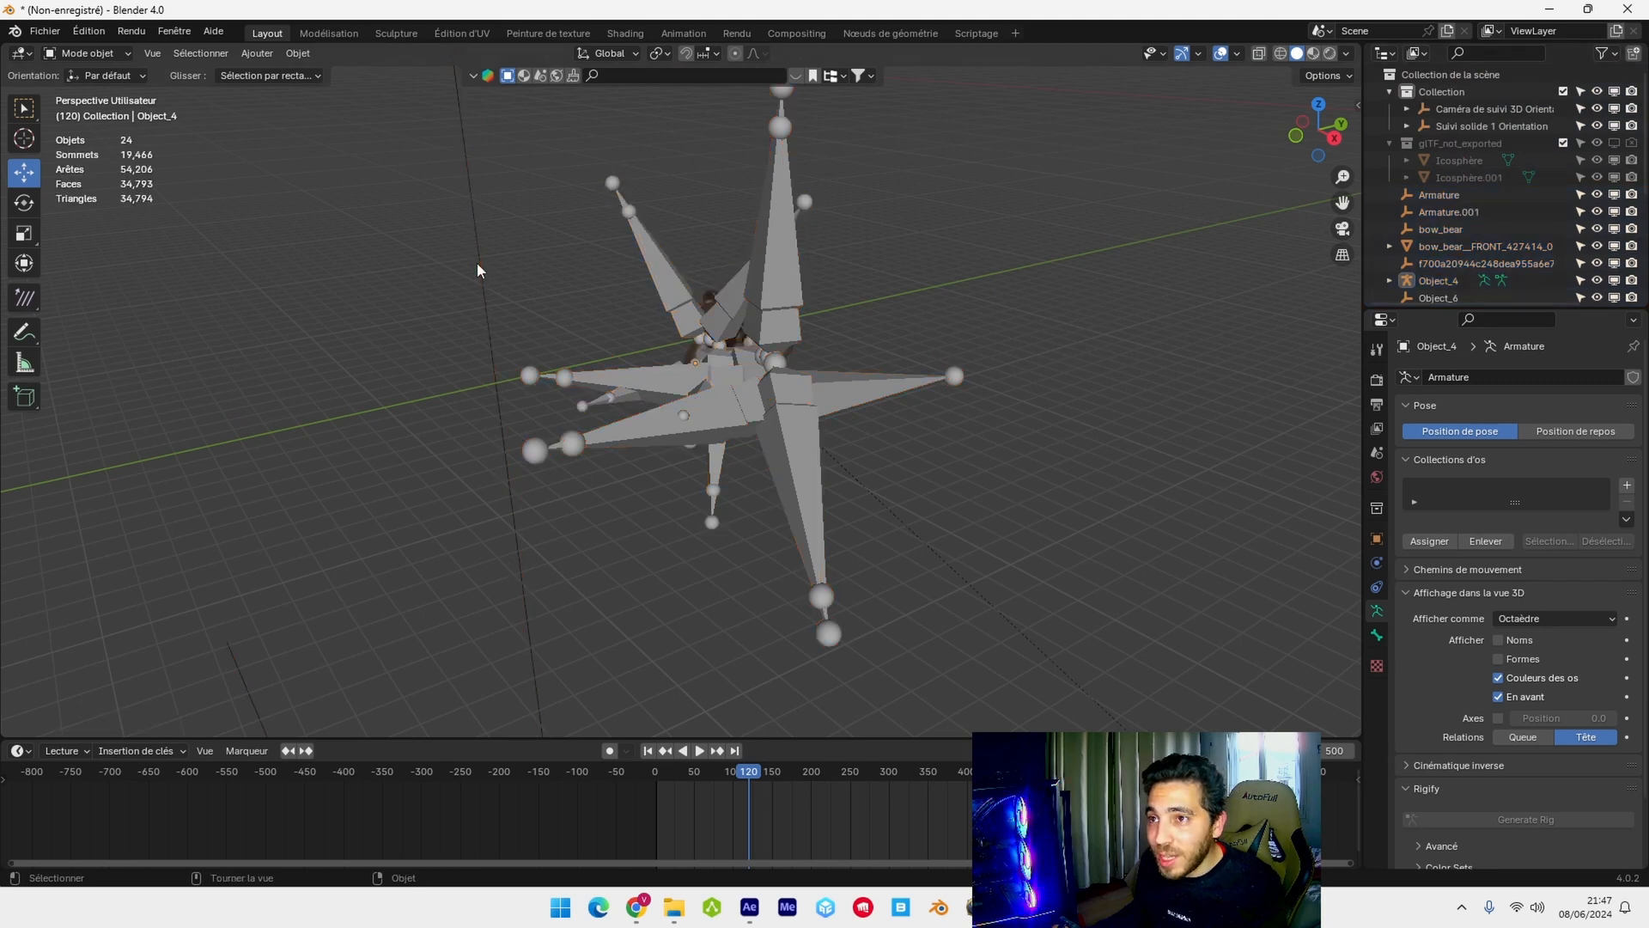
click(480, 264)
key(x)
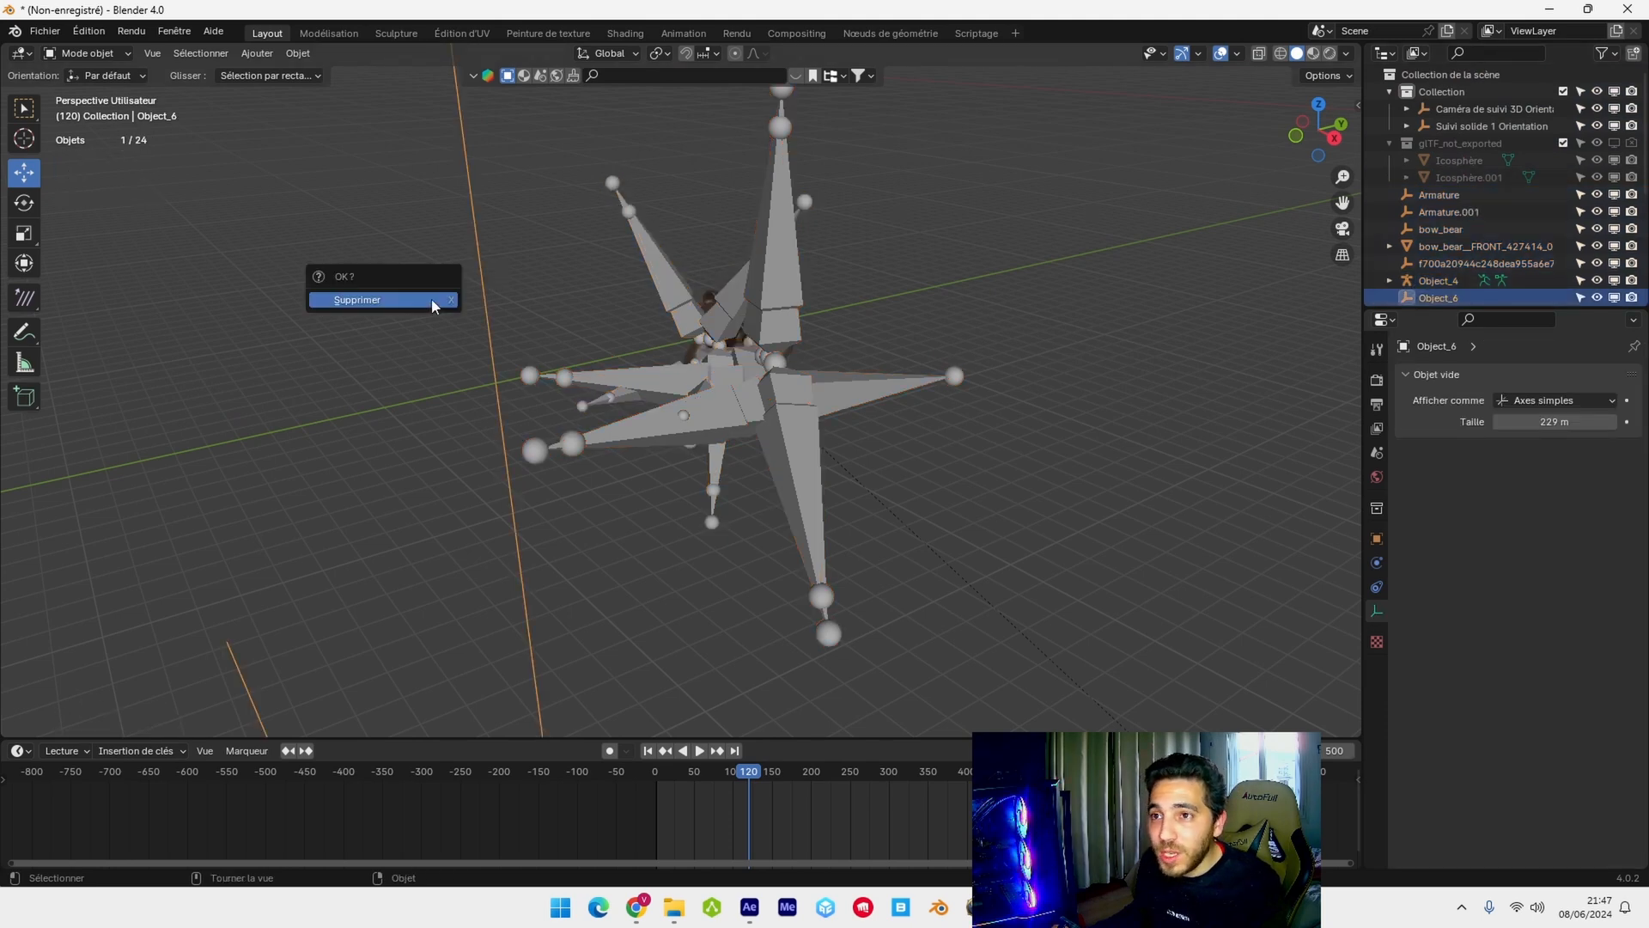
click(434, 297)
- Clear the parenting of the brown bear's armature and body parts, keeping their transformations
scroll(718, 323, up, 2)
click(718, 323)
middle_drag(718, 323, 606, 316)
drag(515, 323, 668, 358)
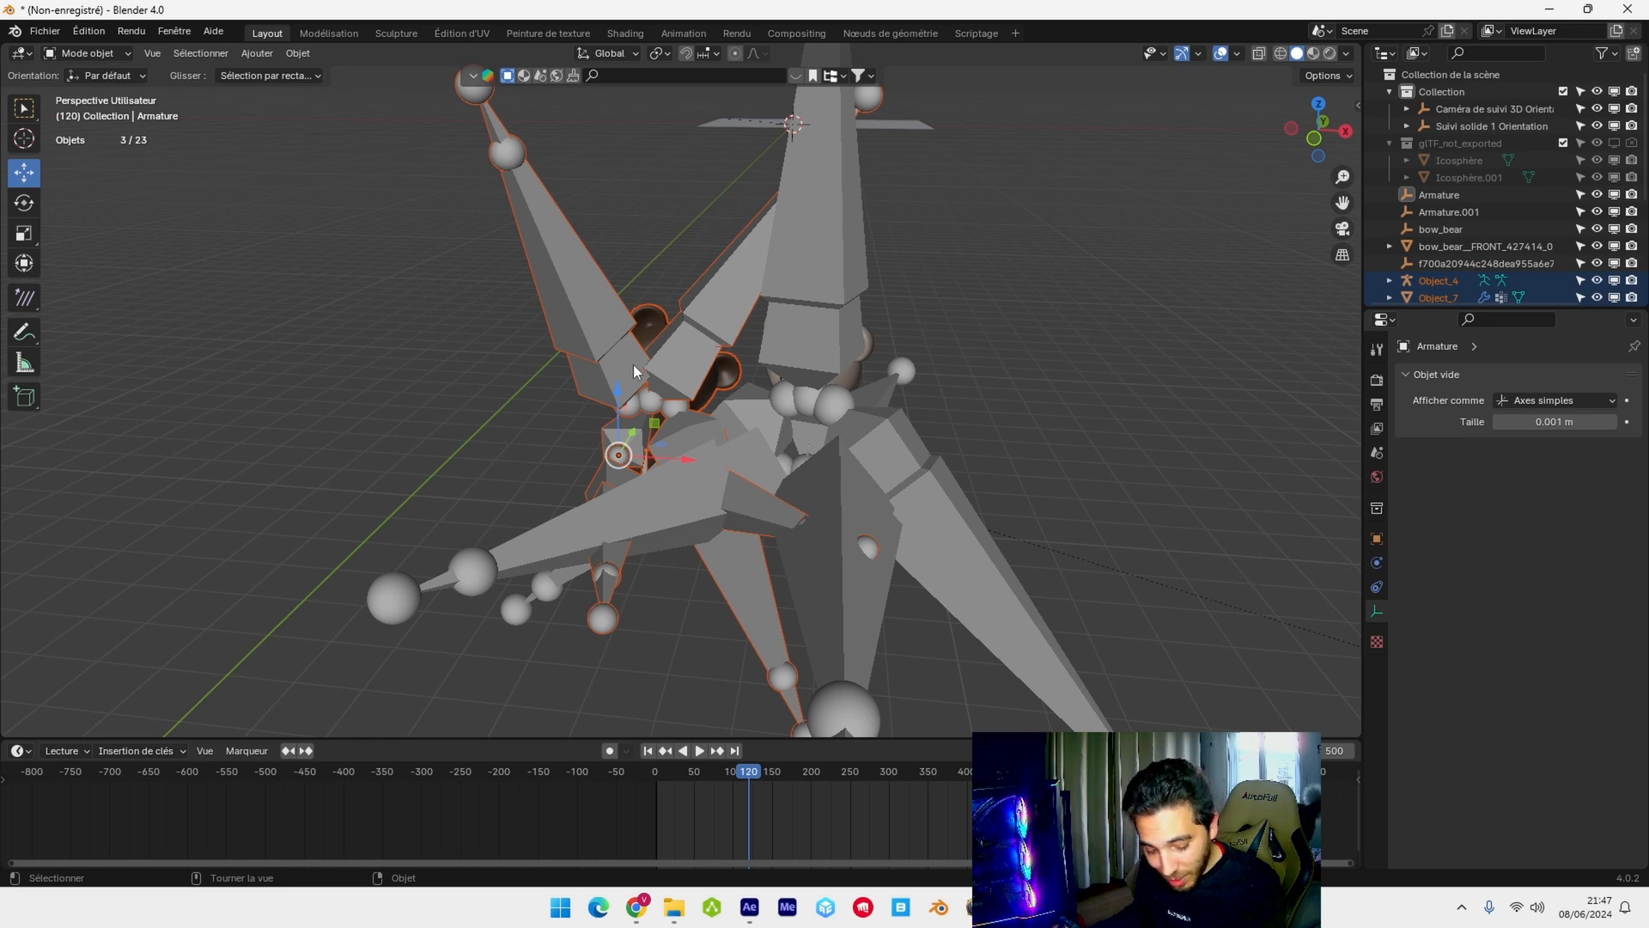
key(alt+p)
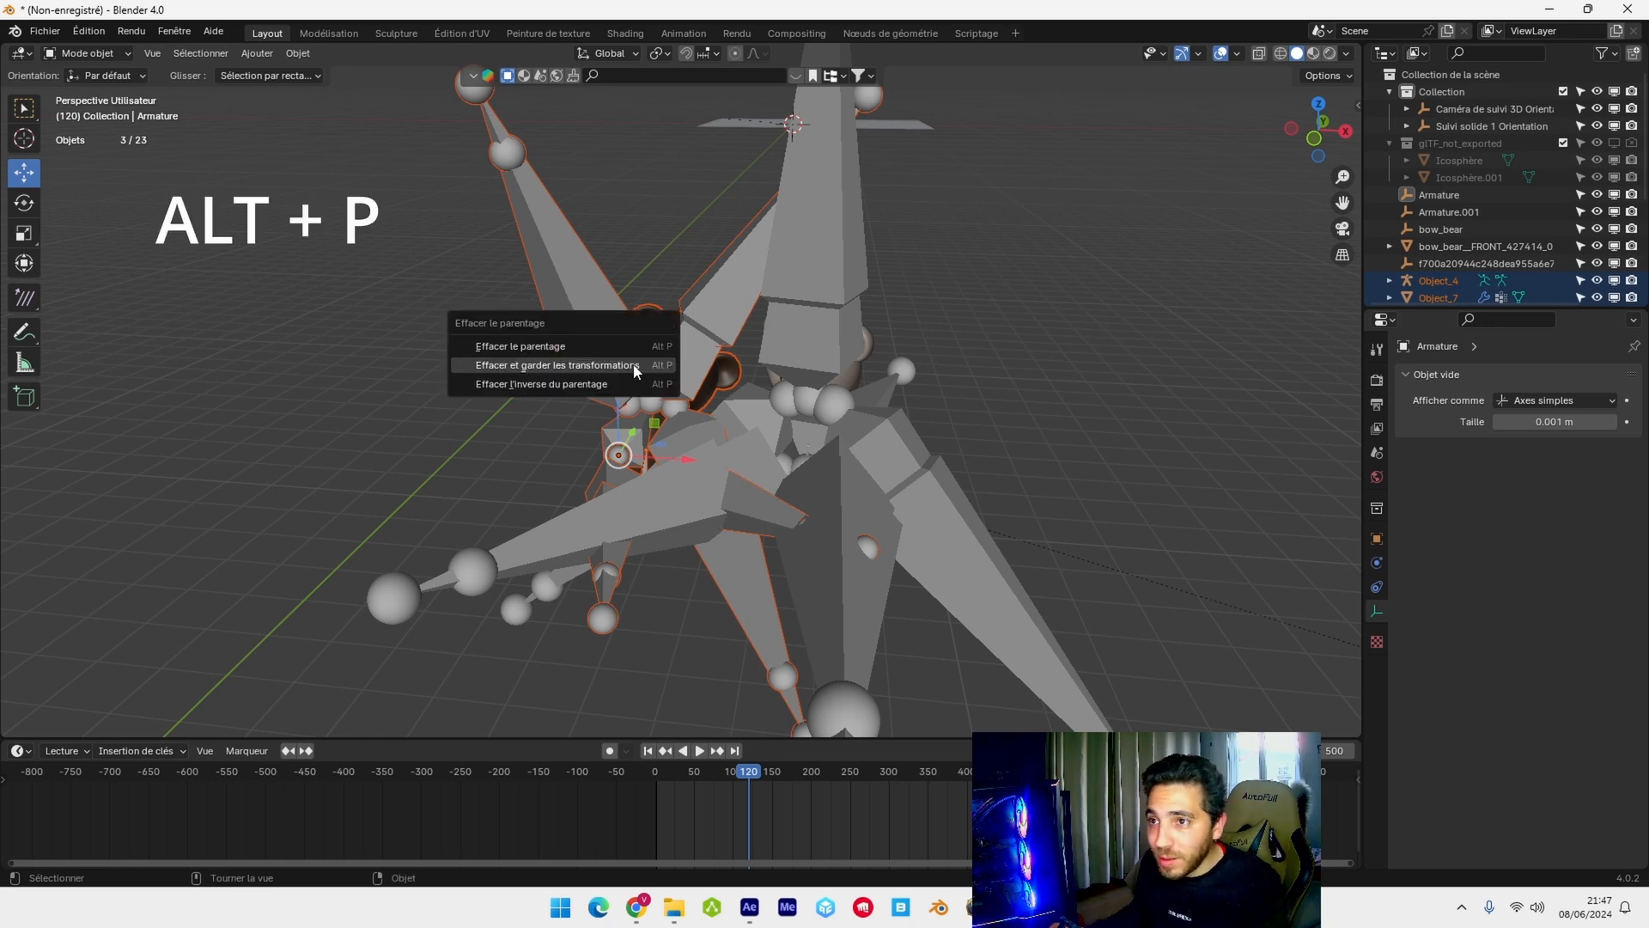
click(636, 365)
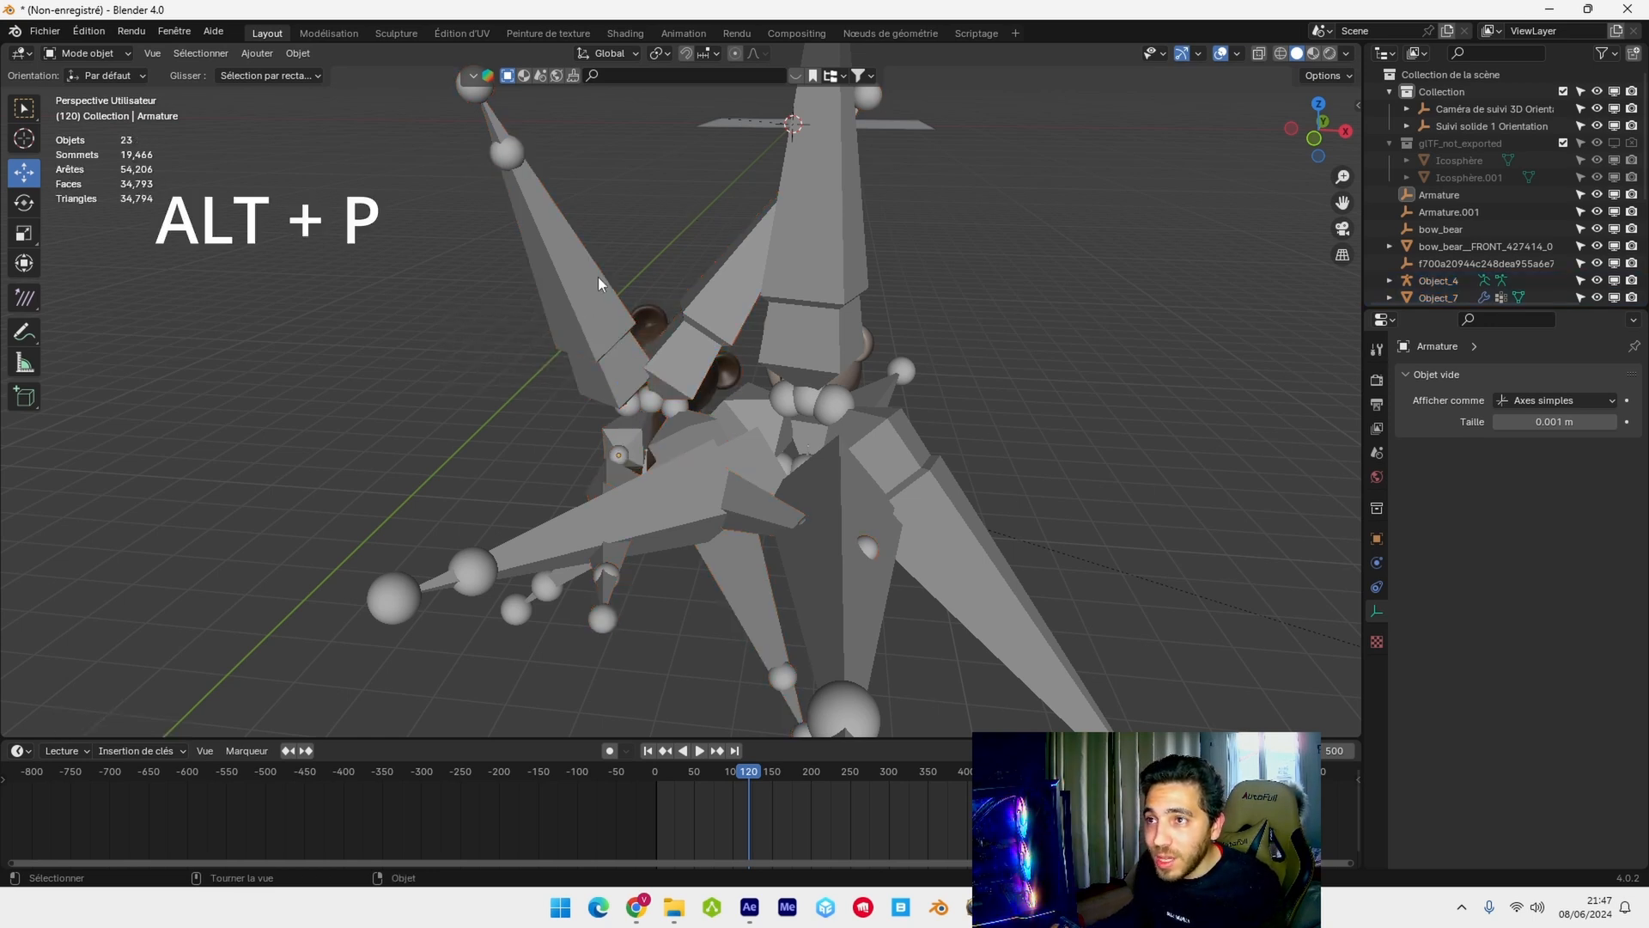
- Delete the brown bear's armature
click(577, 308)
key(x)
click(577, 308)
middle_drag(577, 307, 558, 606)
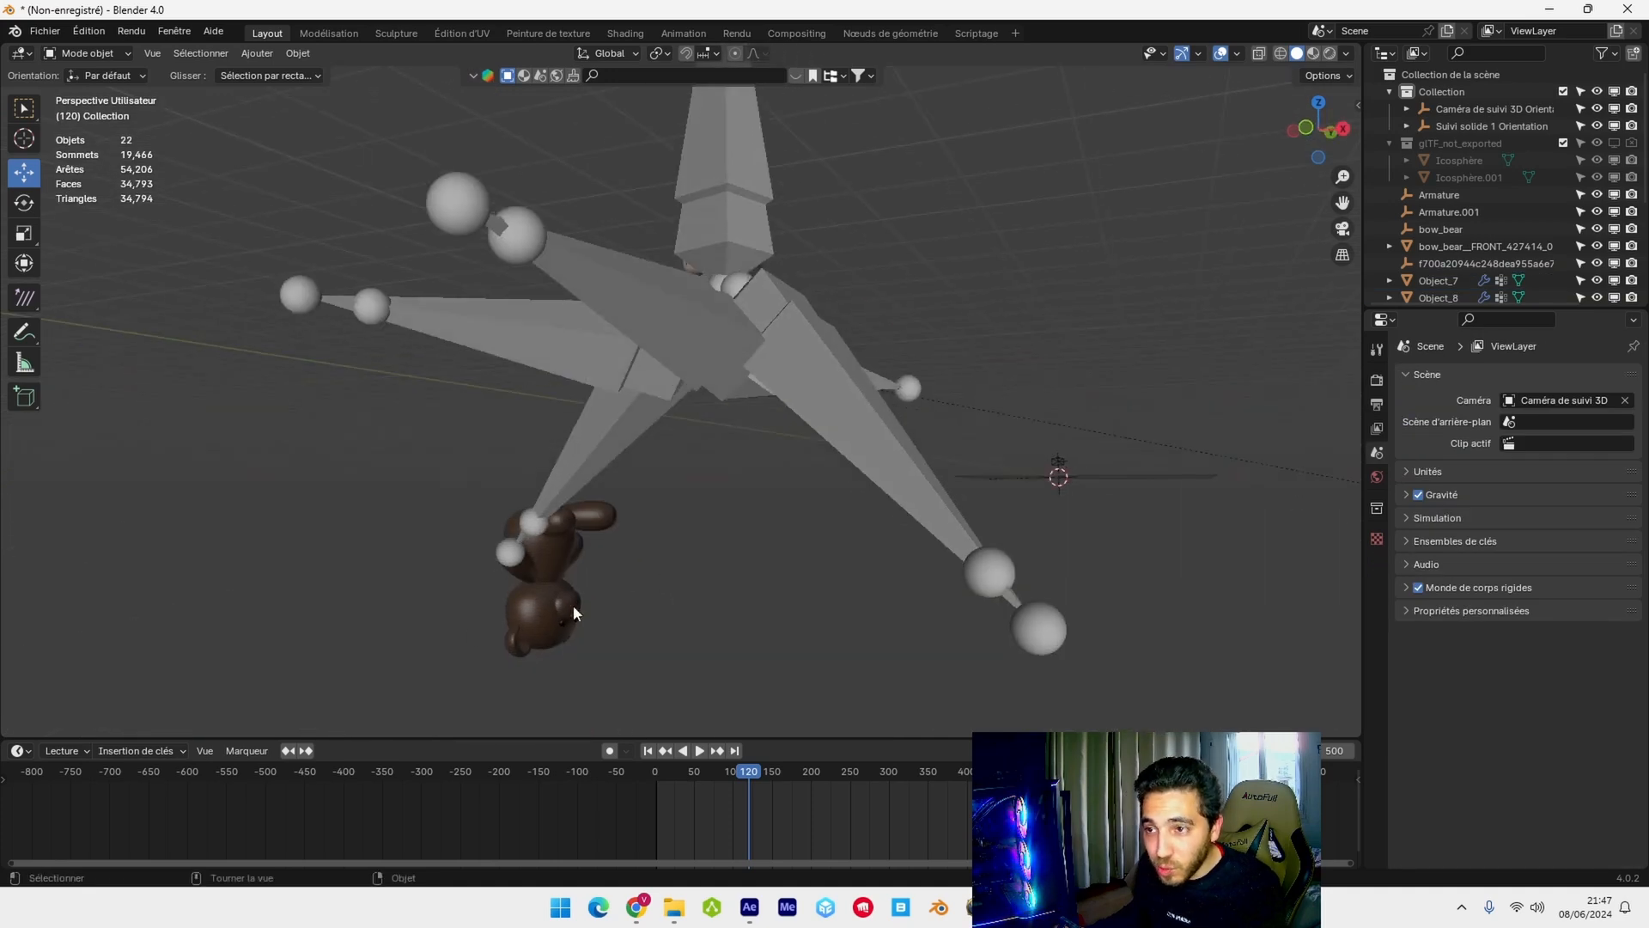
- Clear the parenting of the white bear's armature, body and bow, keeping their transformations
middle_drag(605, 515, 766, 430)
scroll(766, 430, up, 3)
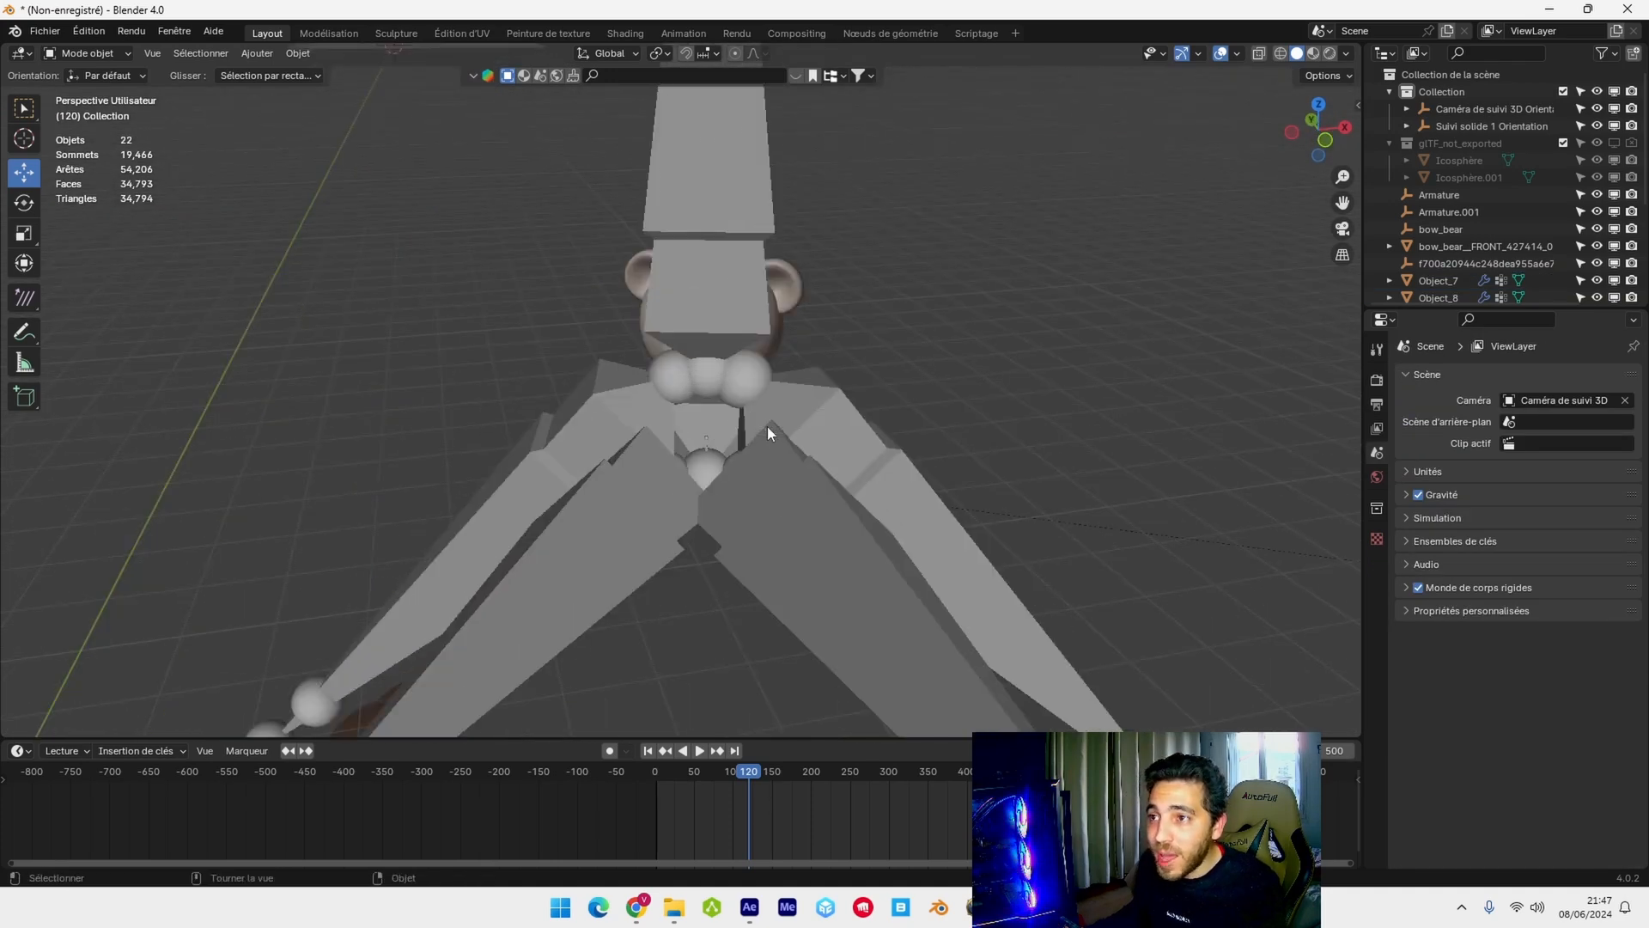
middle_drag(807, 343, 744, 269)
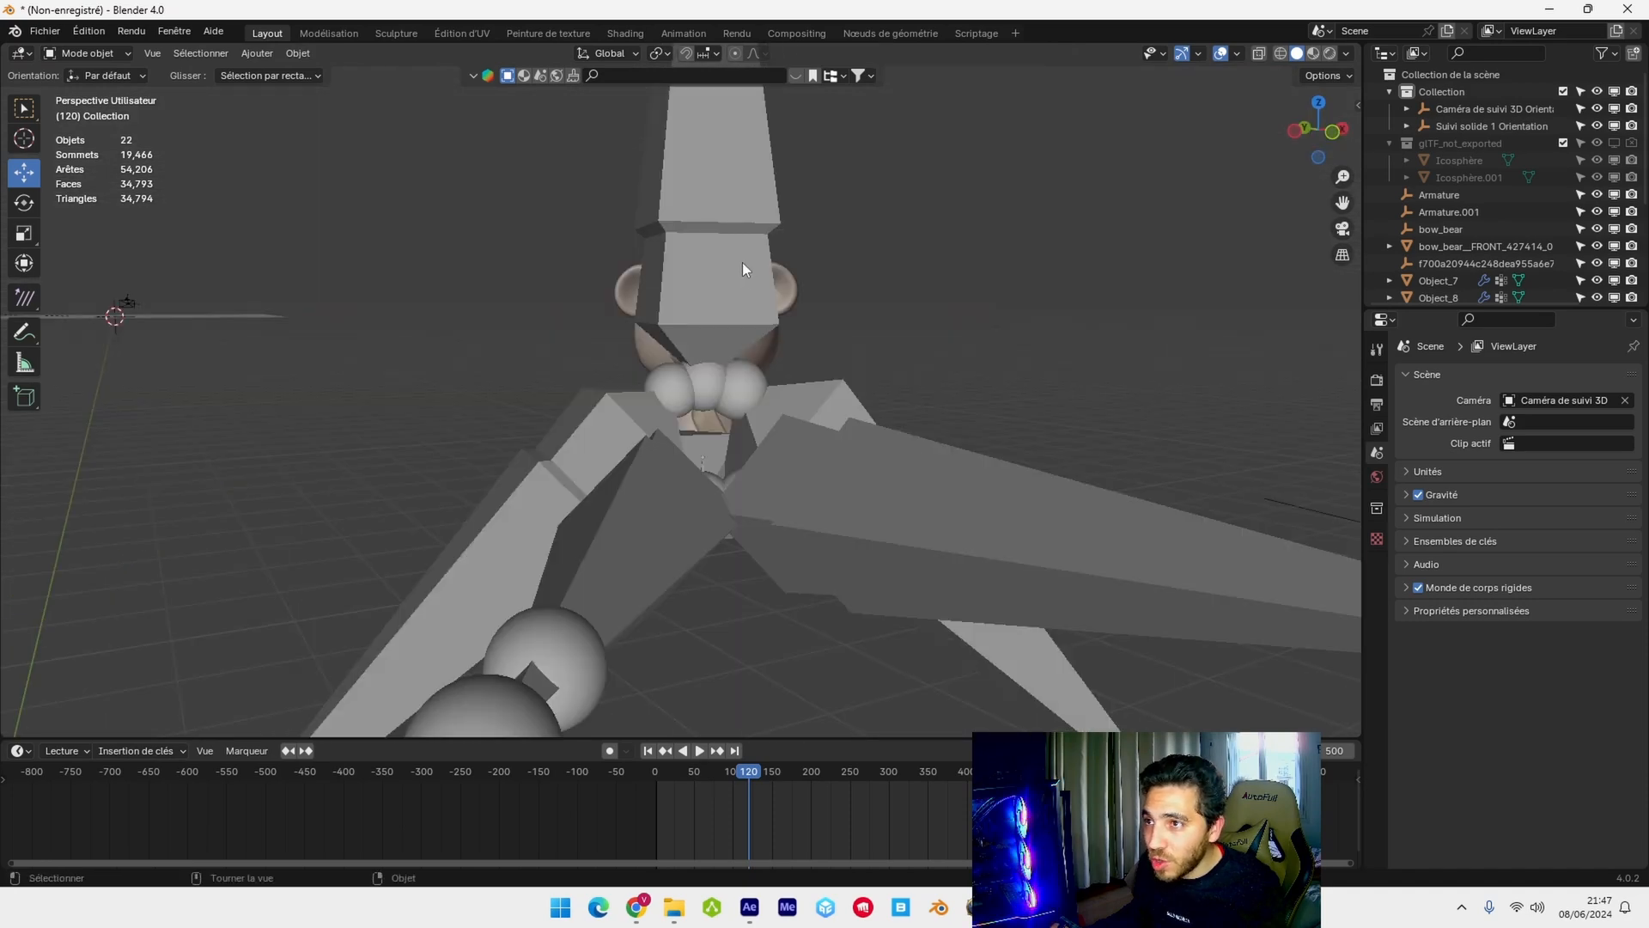
click(742, 262)
shift+click(767, 350)
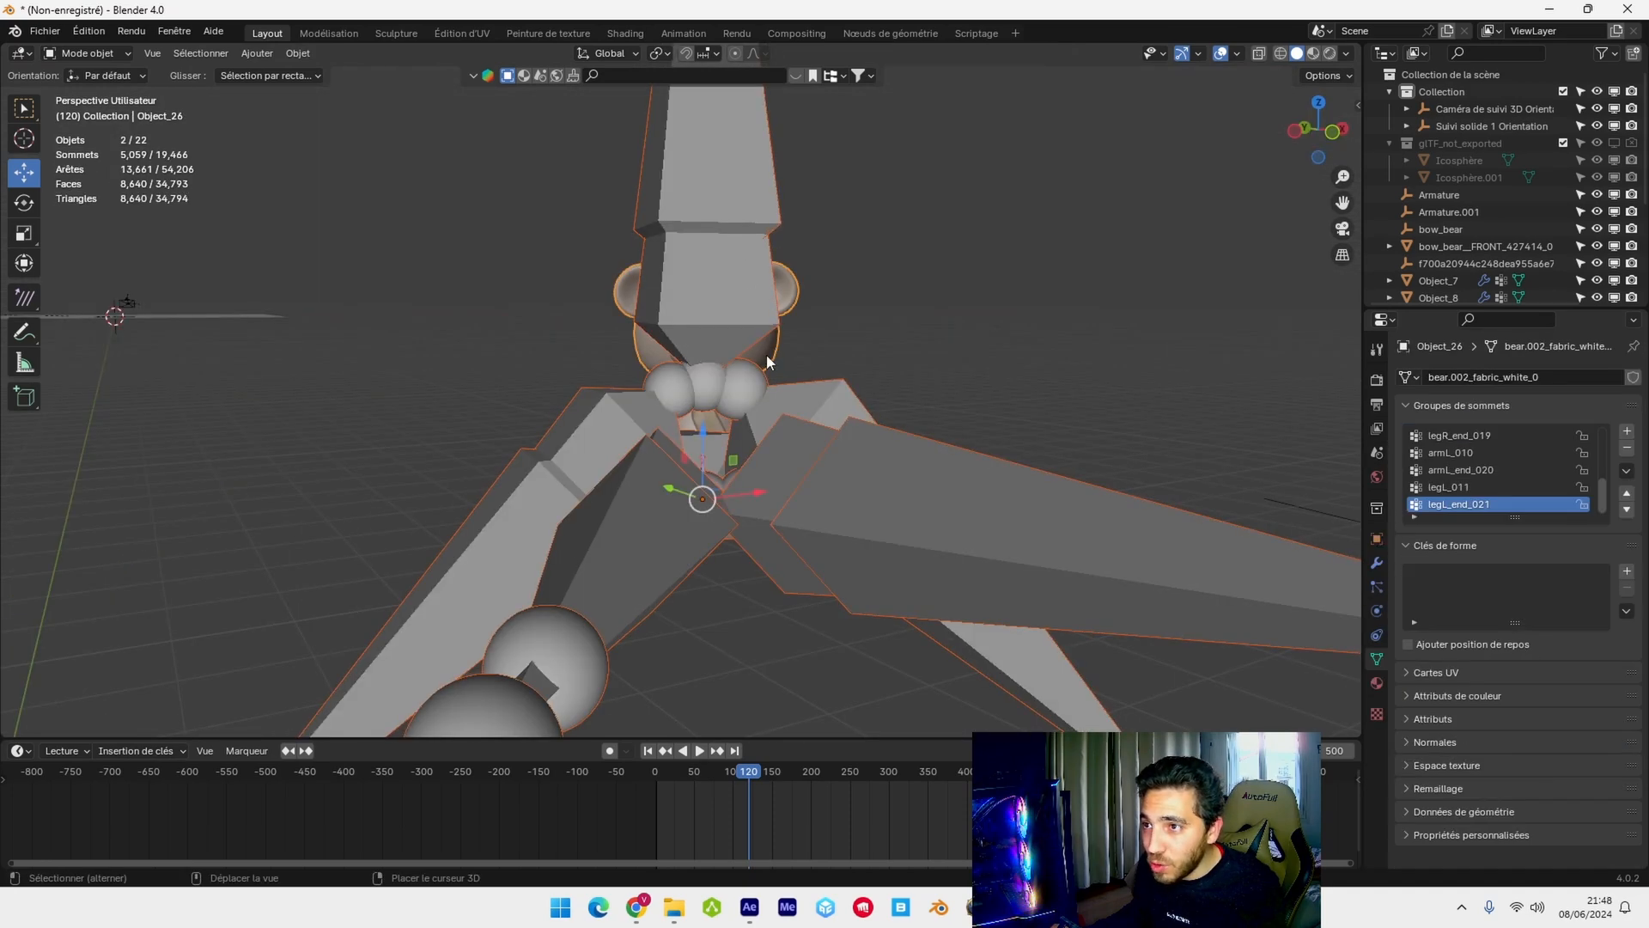
shift+click(709, 423)
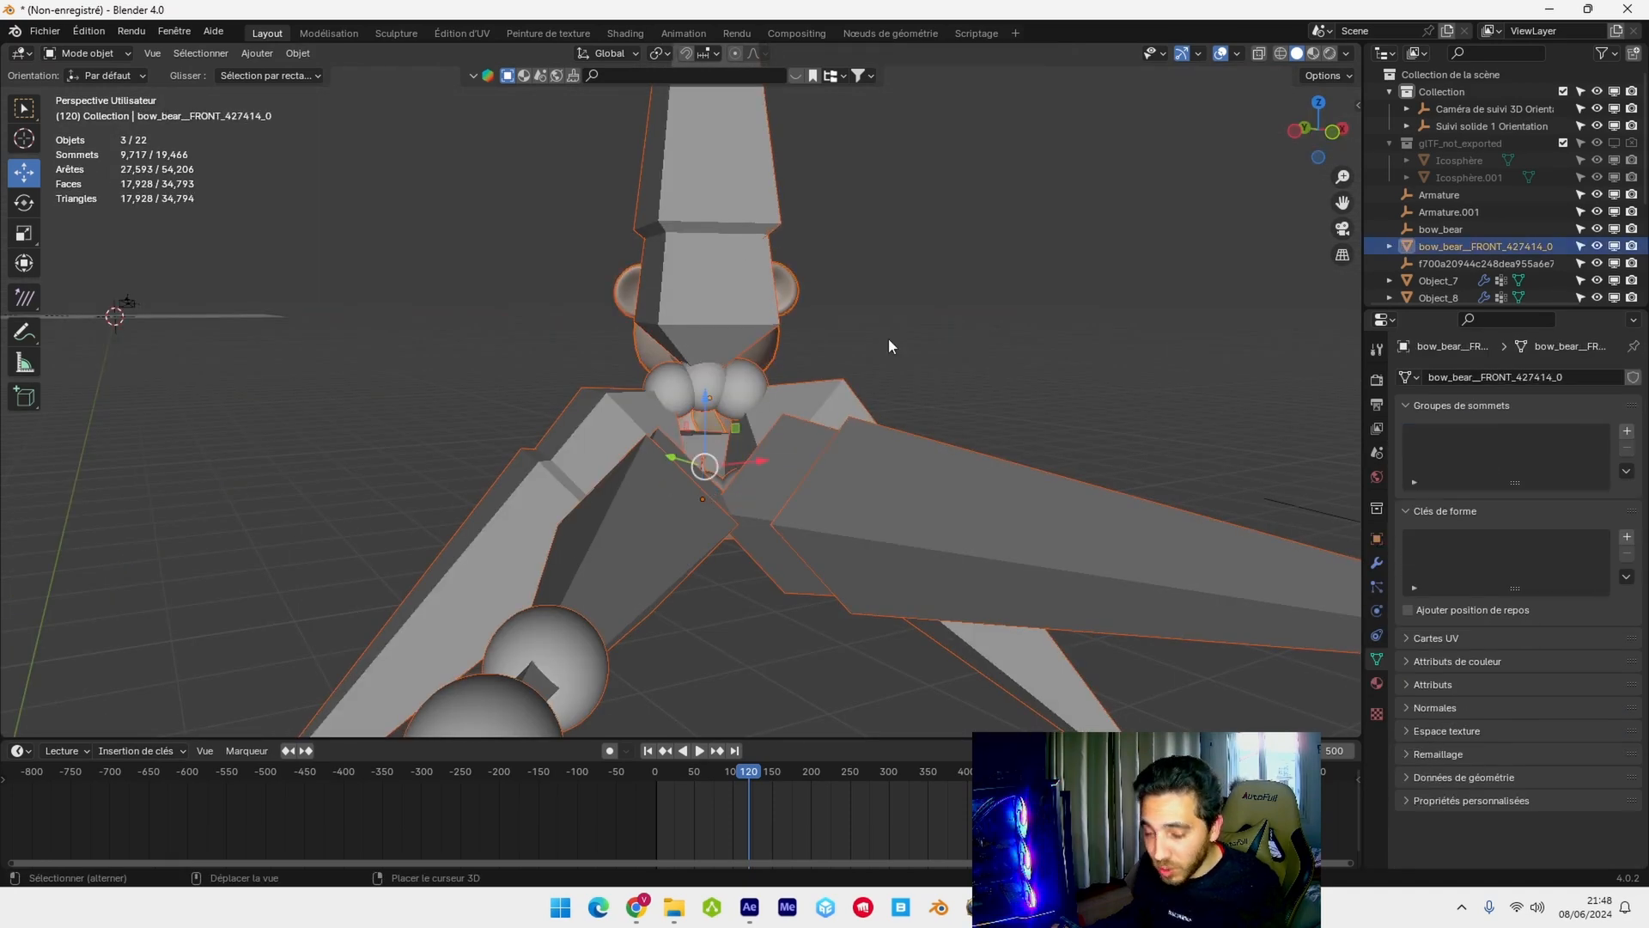
key(alt+p)
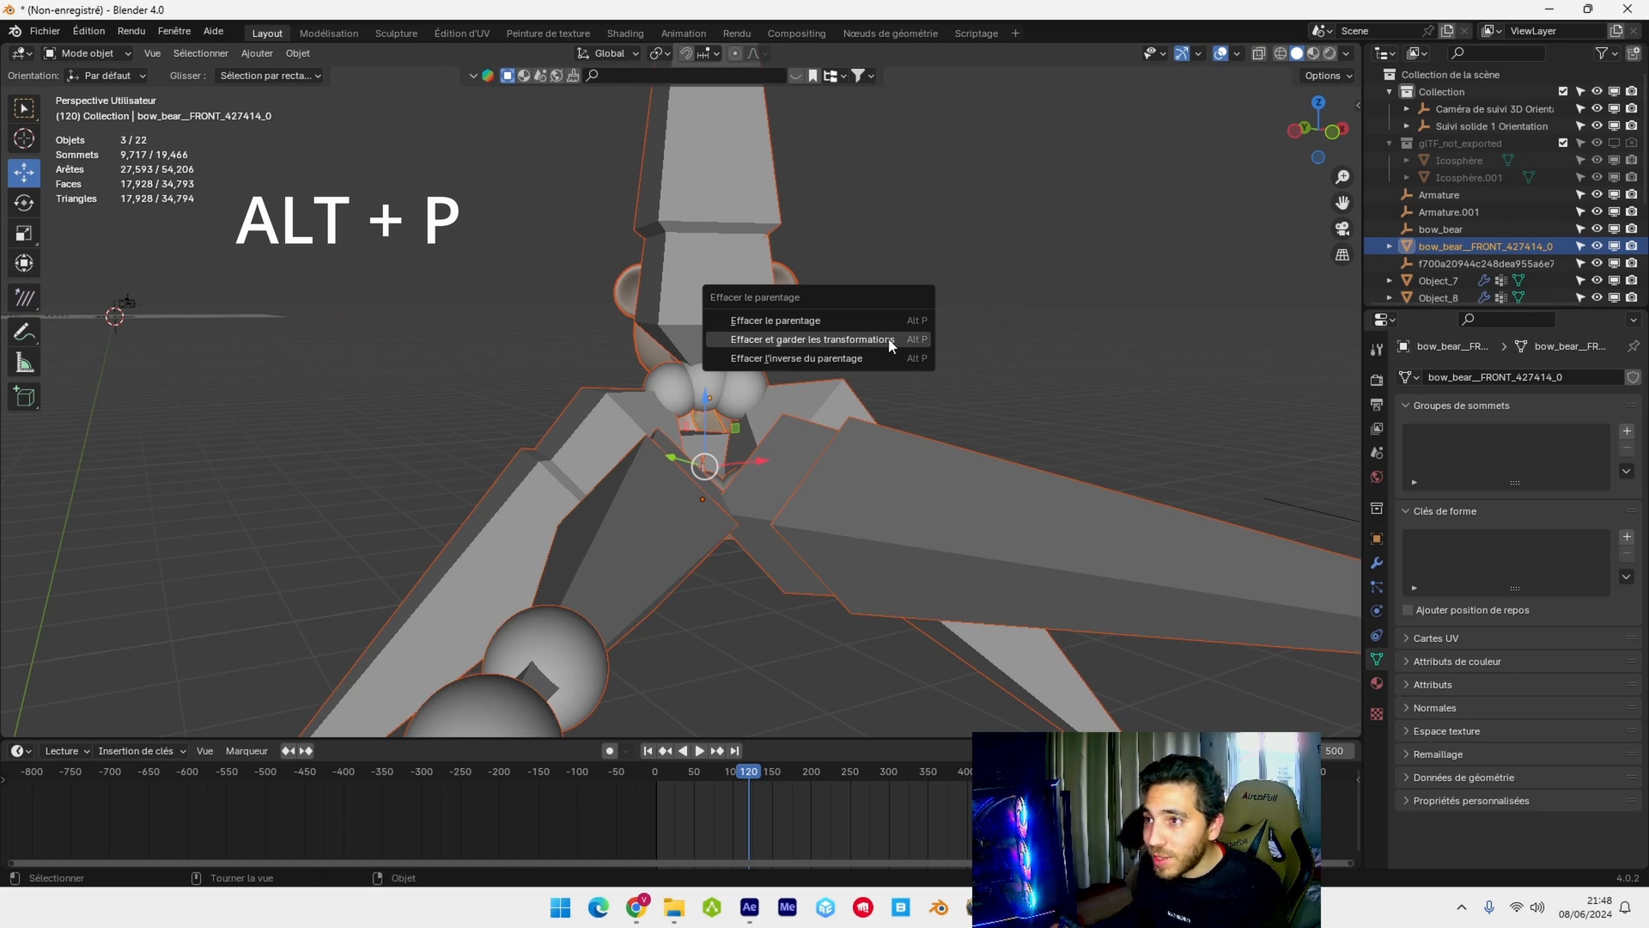
click(889, 340)
- Delete the white bear's armature
scroll(888, 338, down, 1)
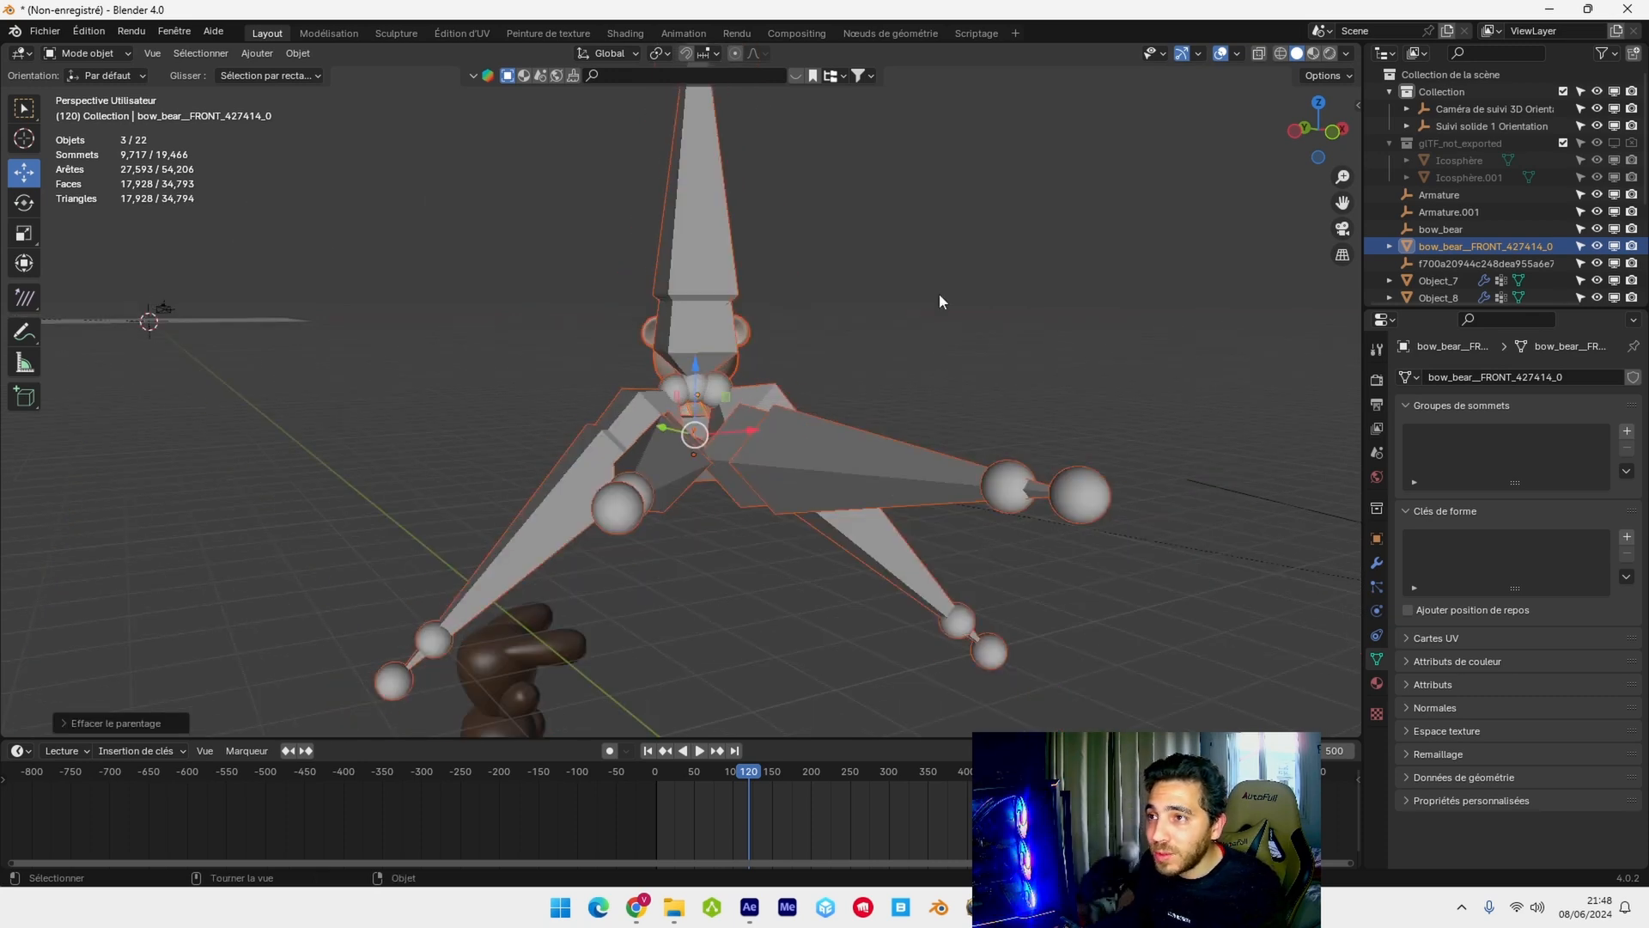
click(846, 460)
key(x)
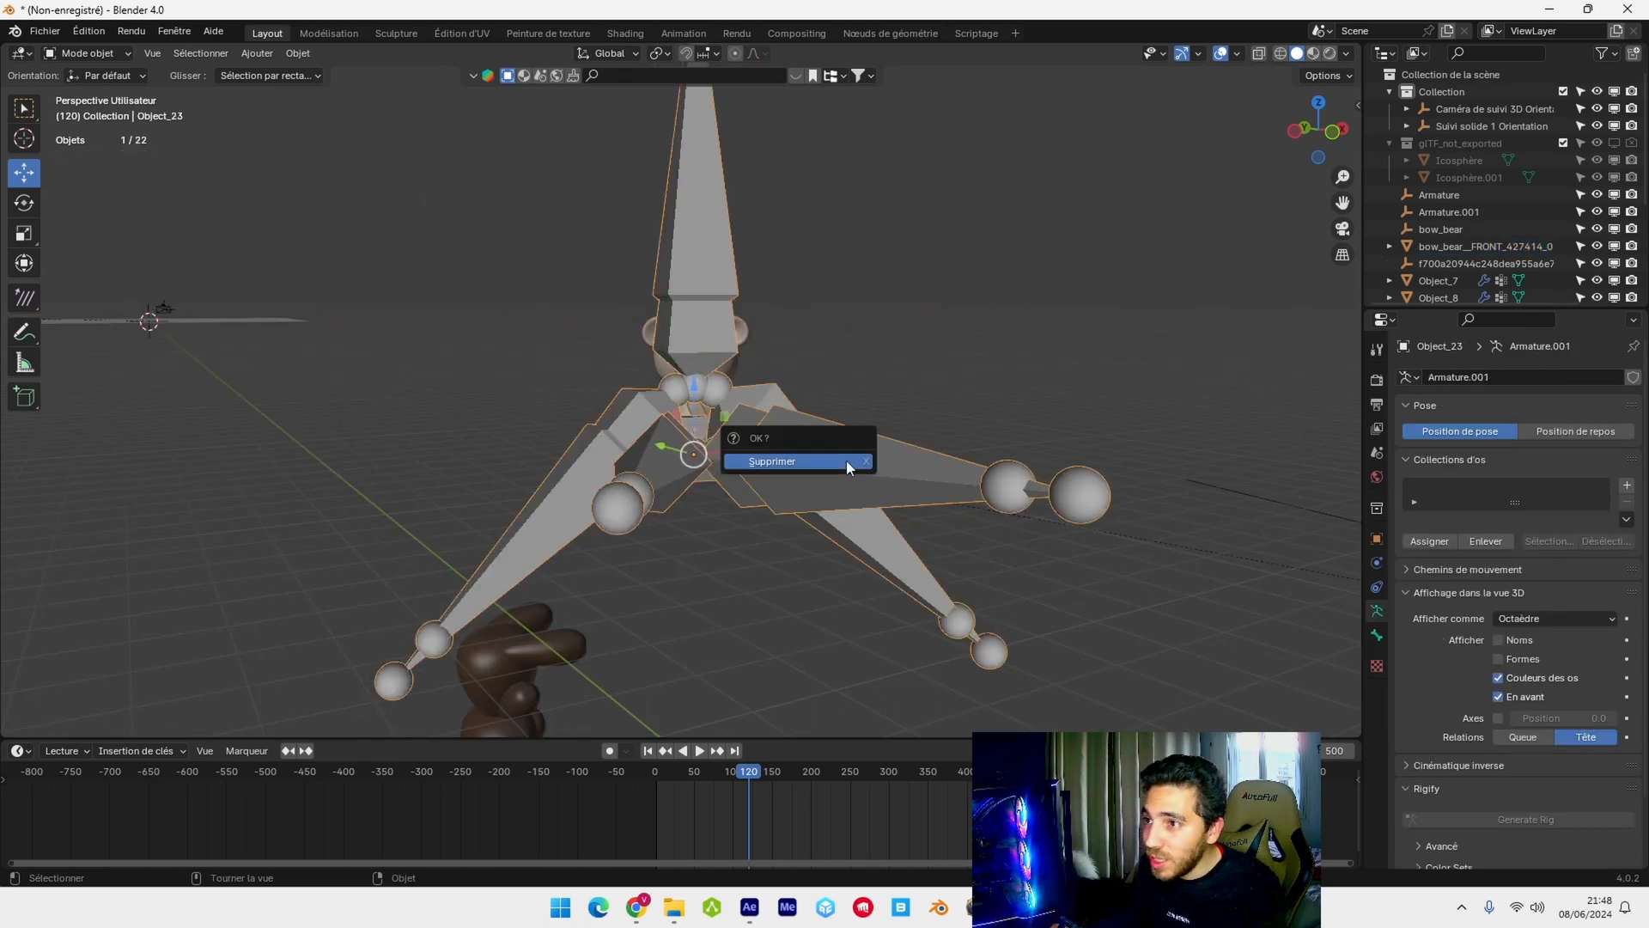
click(846, 460)
- Join the brown bear's body, eyes, nose and mouth parts into a single object
click(962, 507)
key(KP_Decimal)
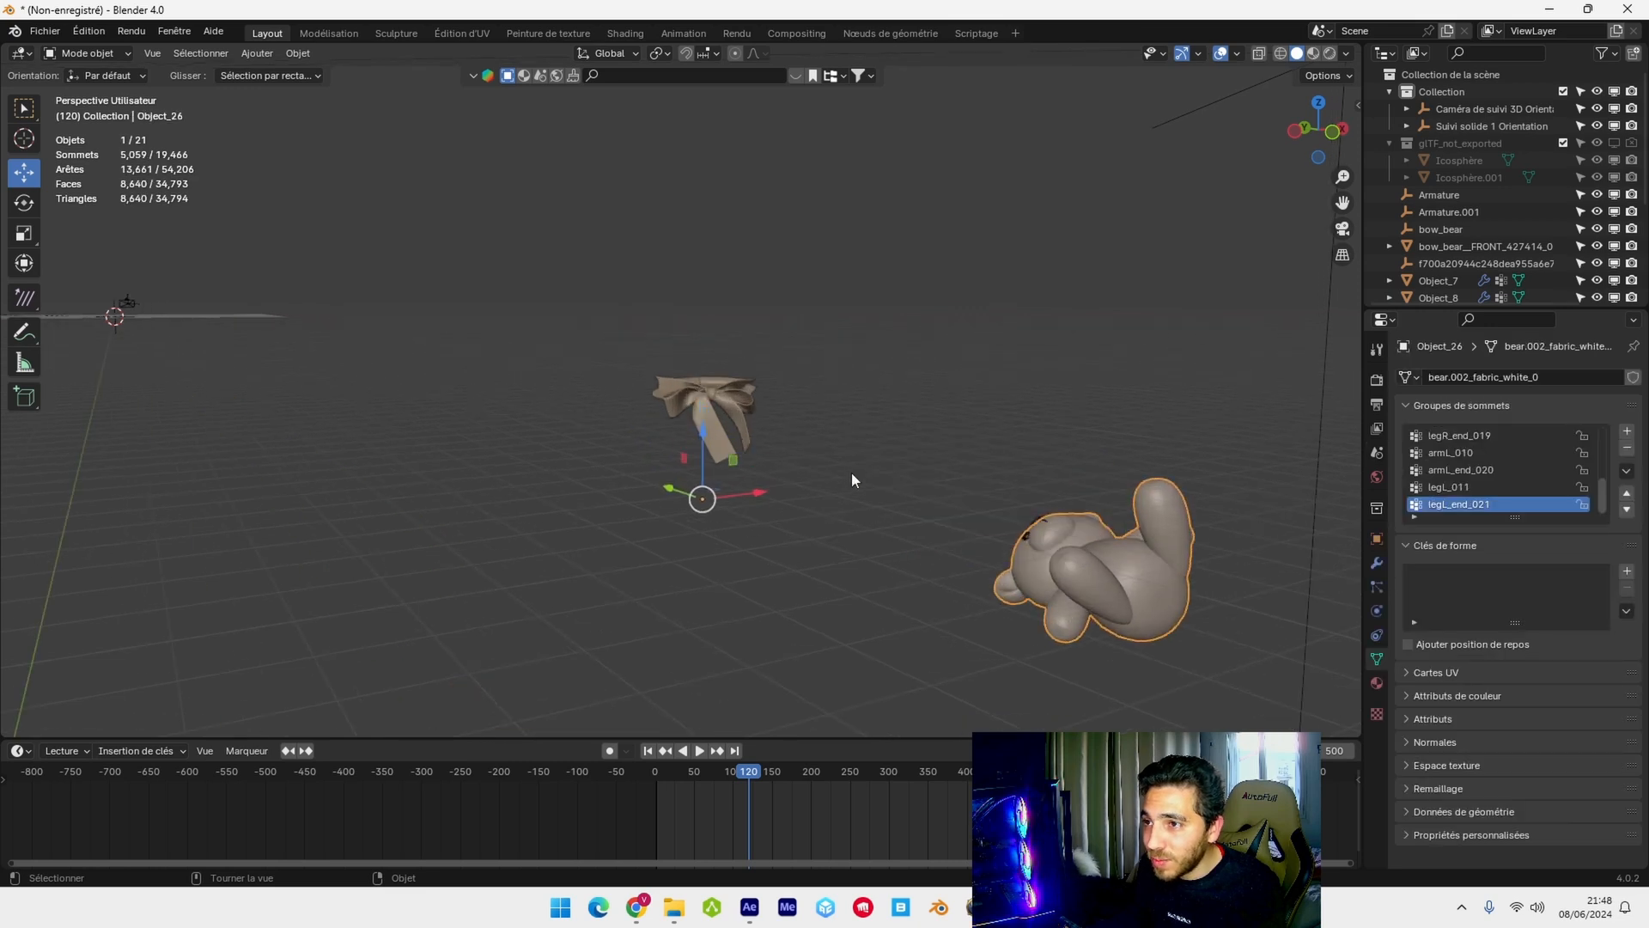
click(593, 405)
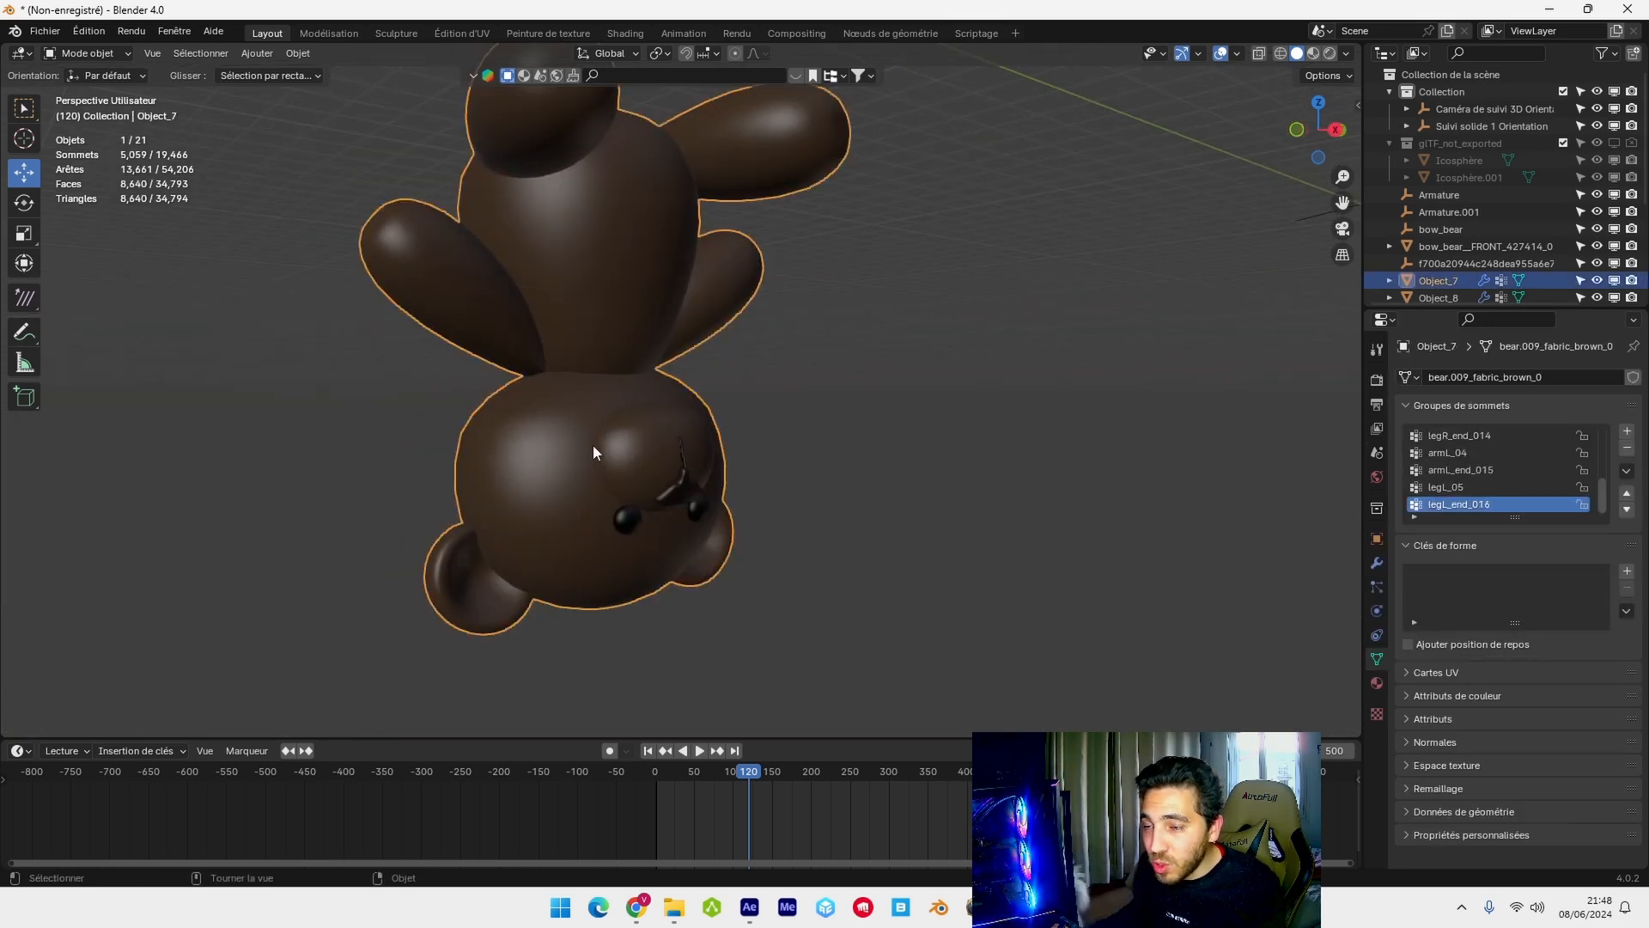
click(635, 514)
click(683, 491)
scroll(606, 422, down, 3)
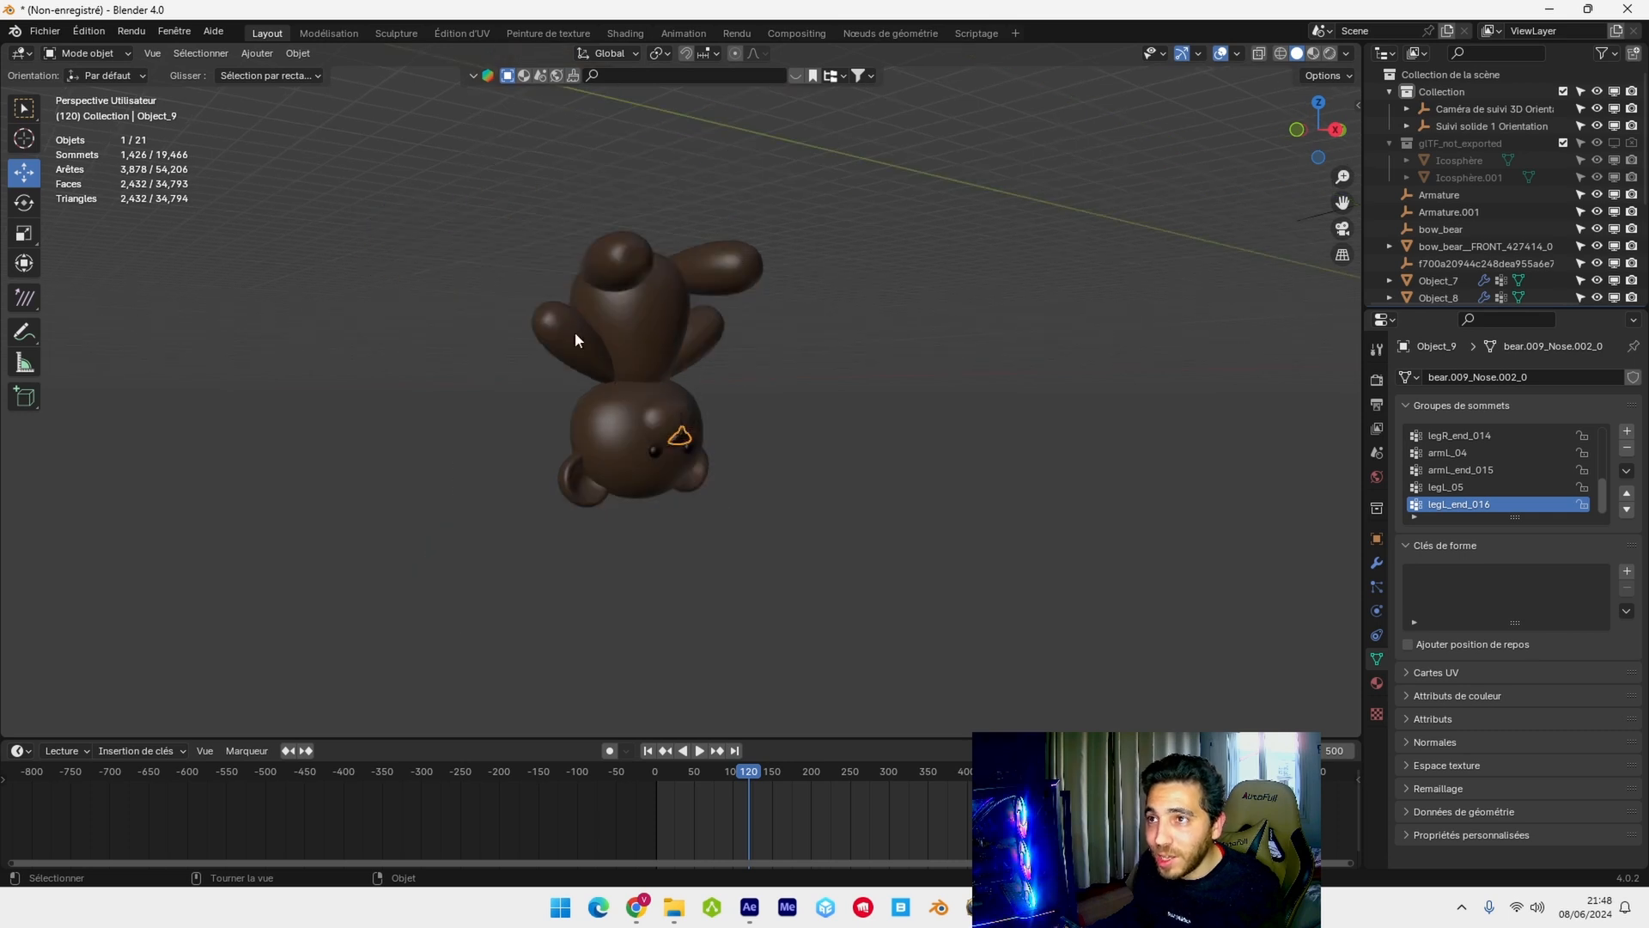
drag(433, 190, 863, 536)
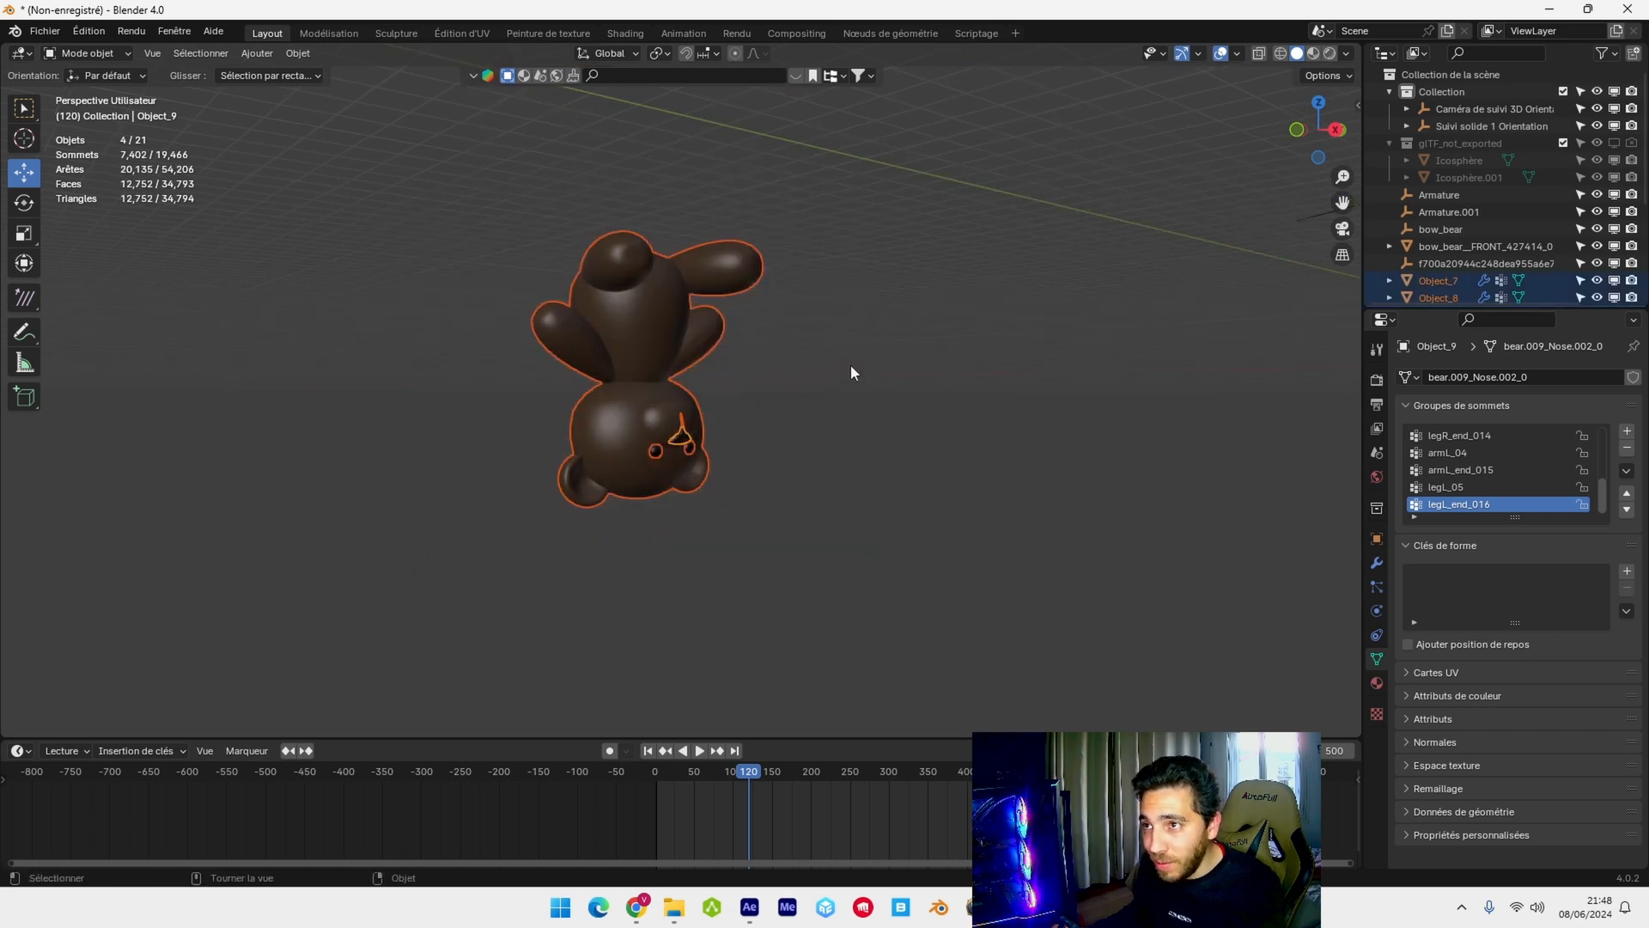
key(ctrl+j)
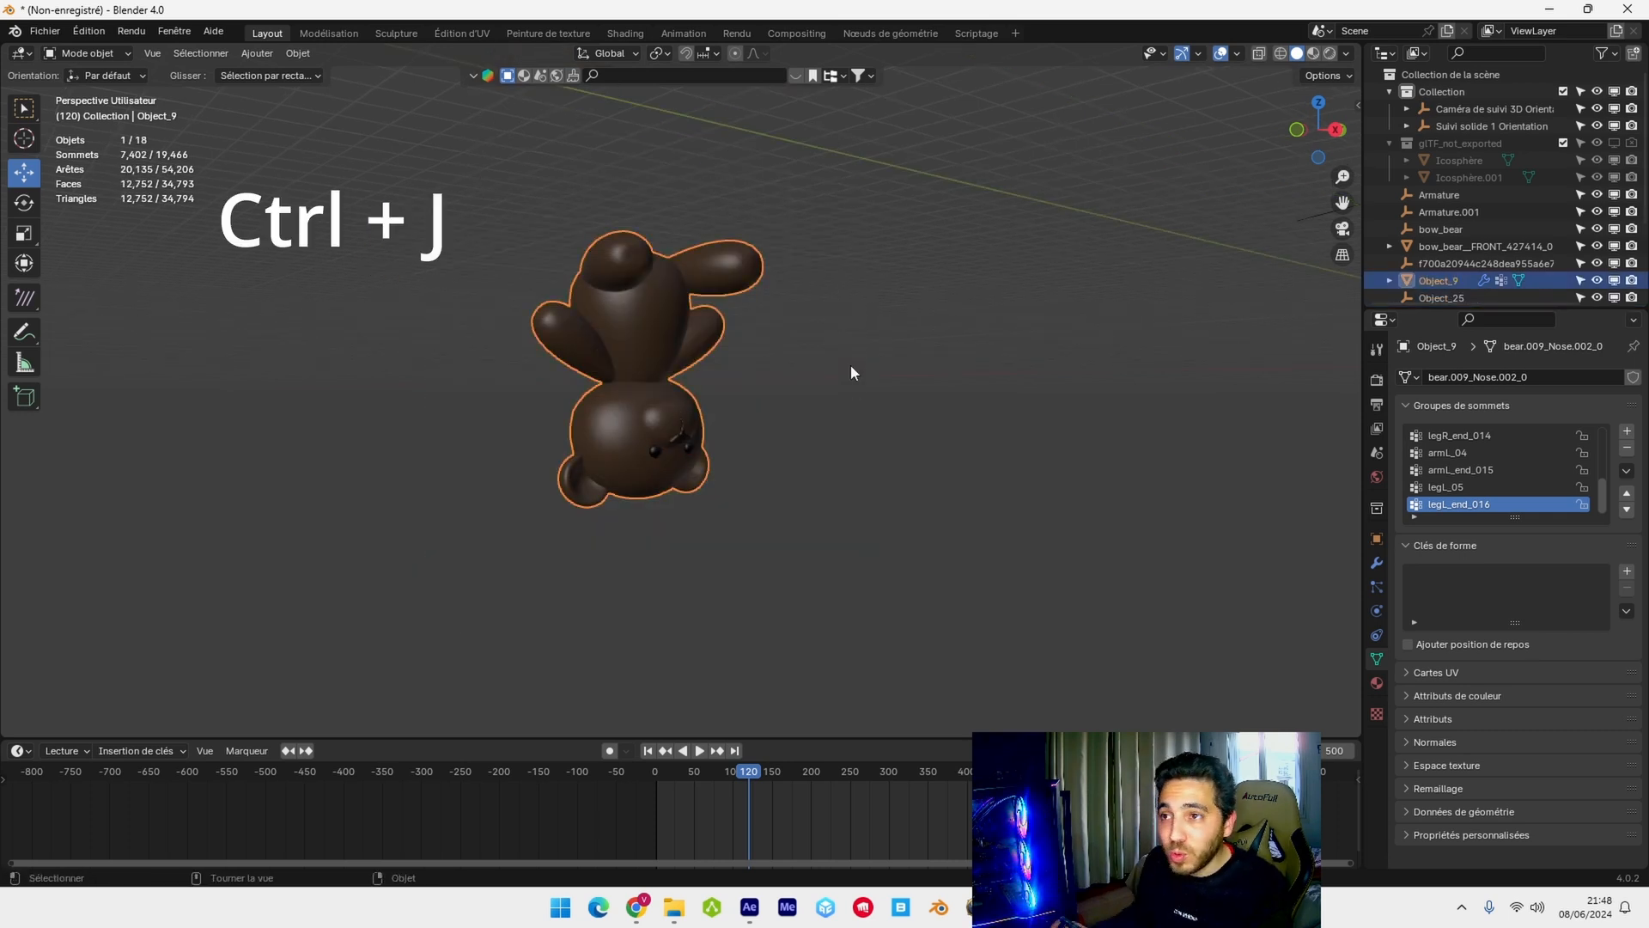
- Set the joined brown bear's origin to its geometry
middle_drag(754, 329, 514, 174)
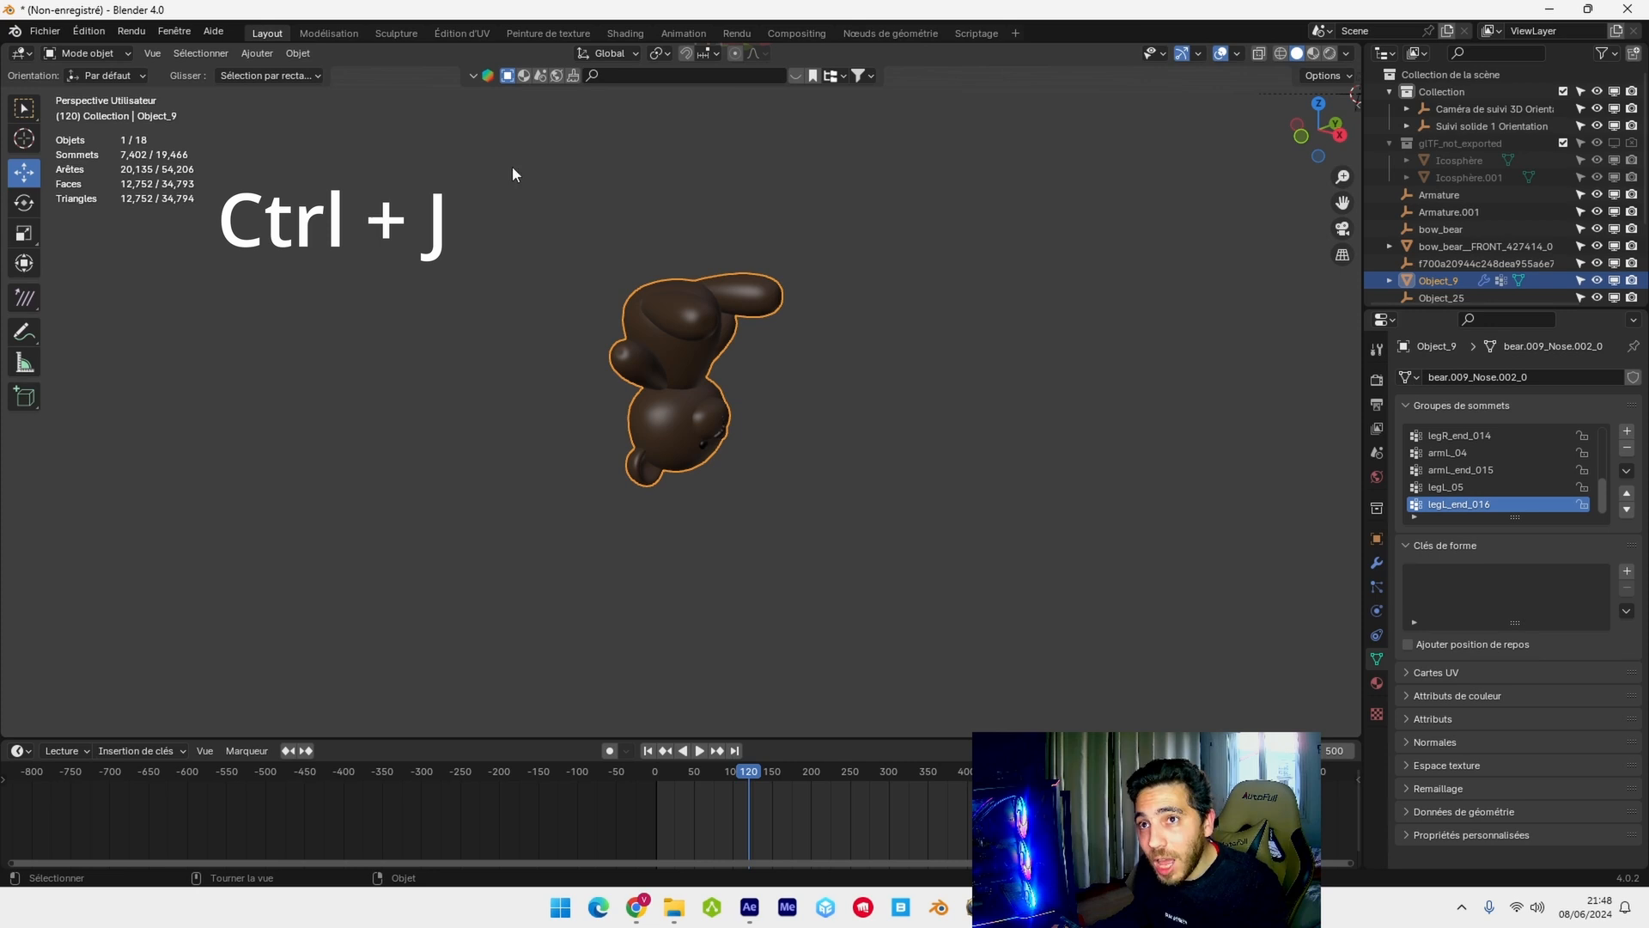
click(295, 54)
mouse_move(342, 93)
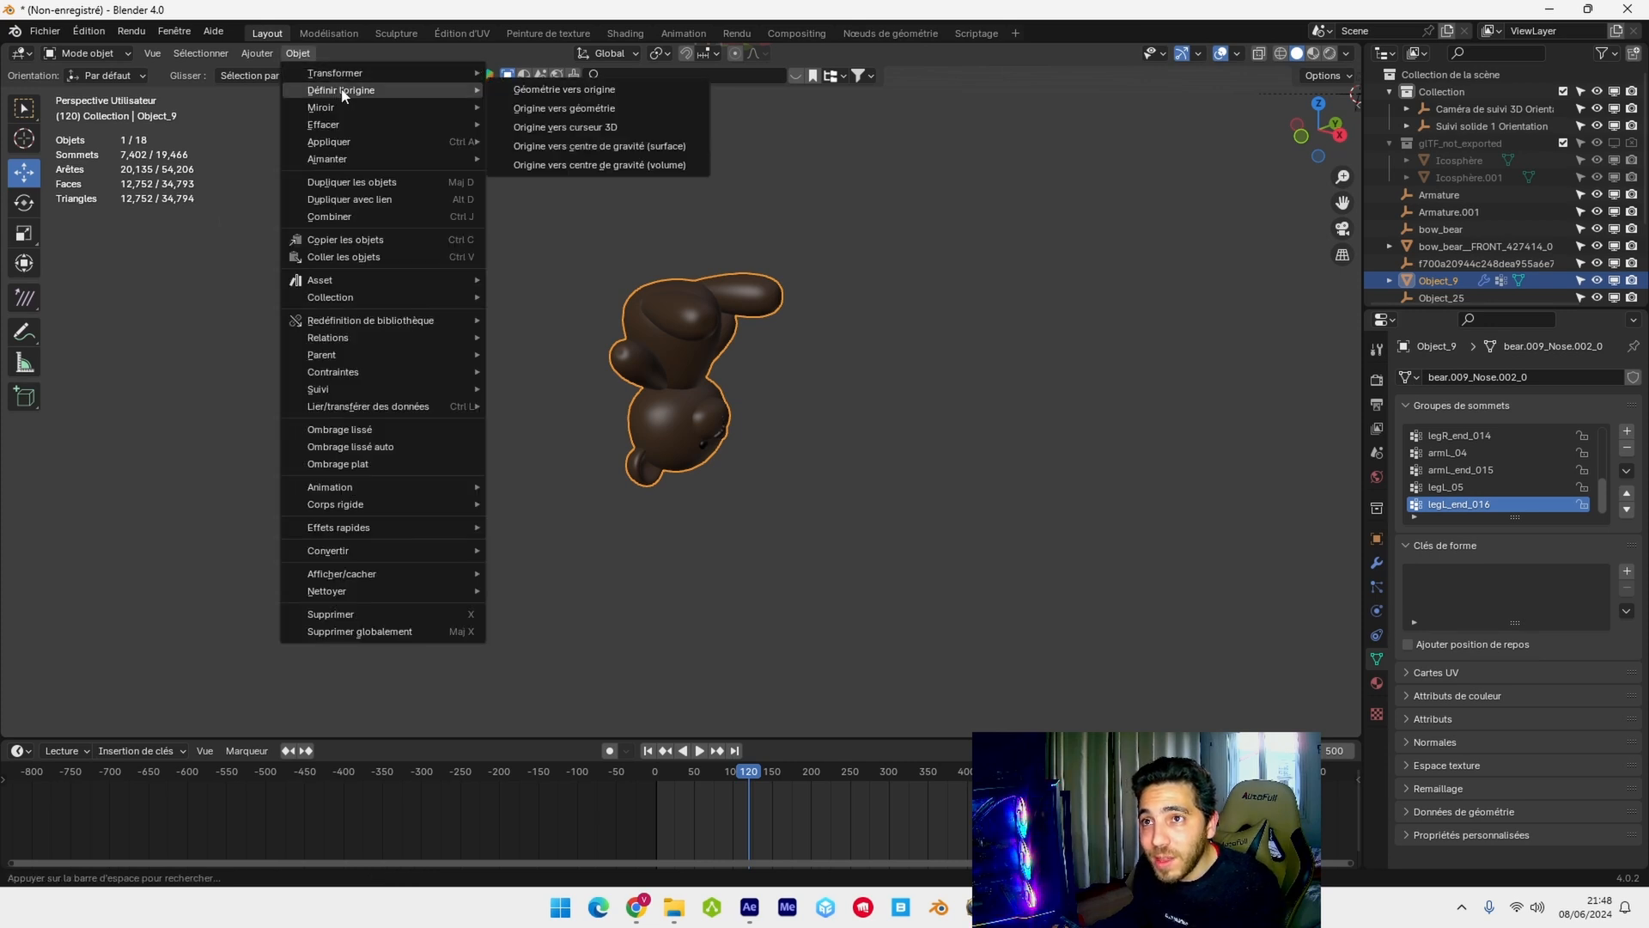
click(575, 107)
middle_drag(575, 107, 776, 311)
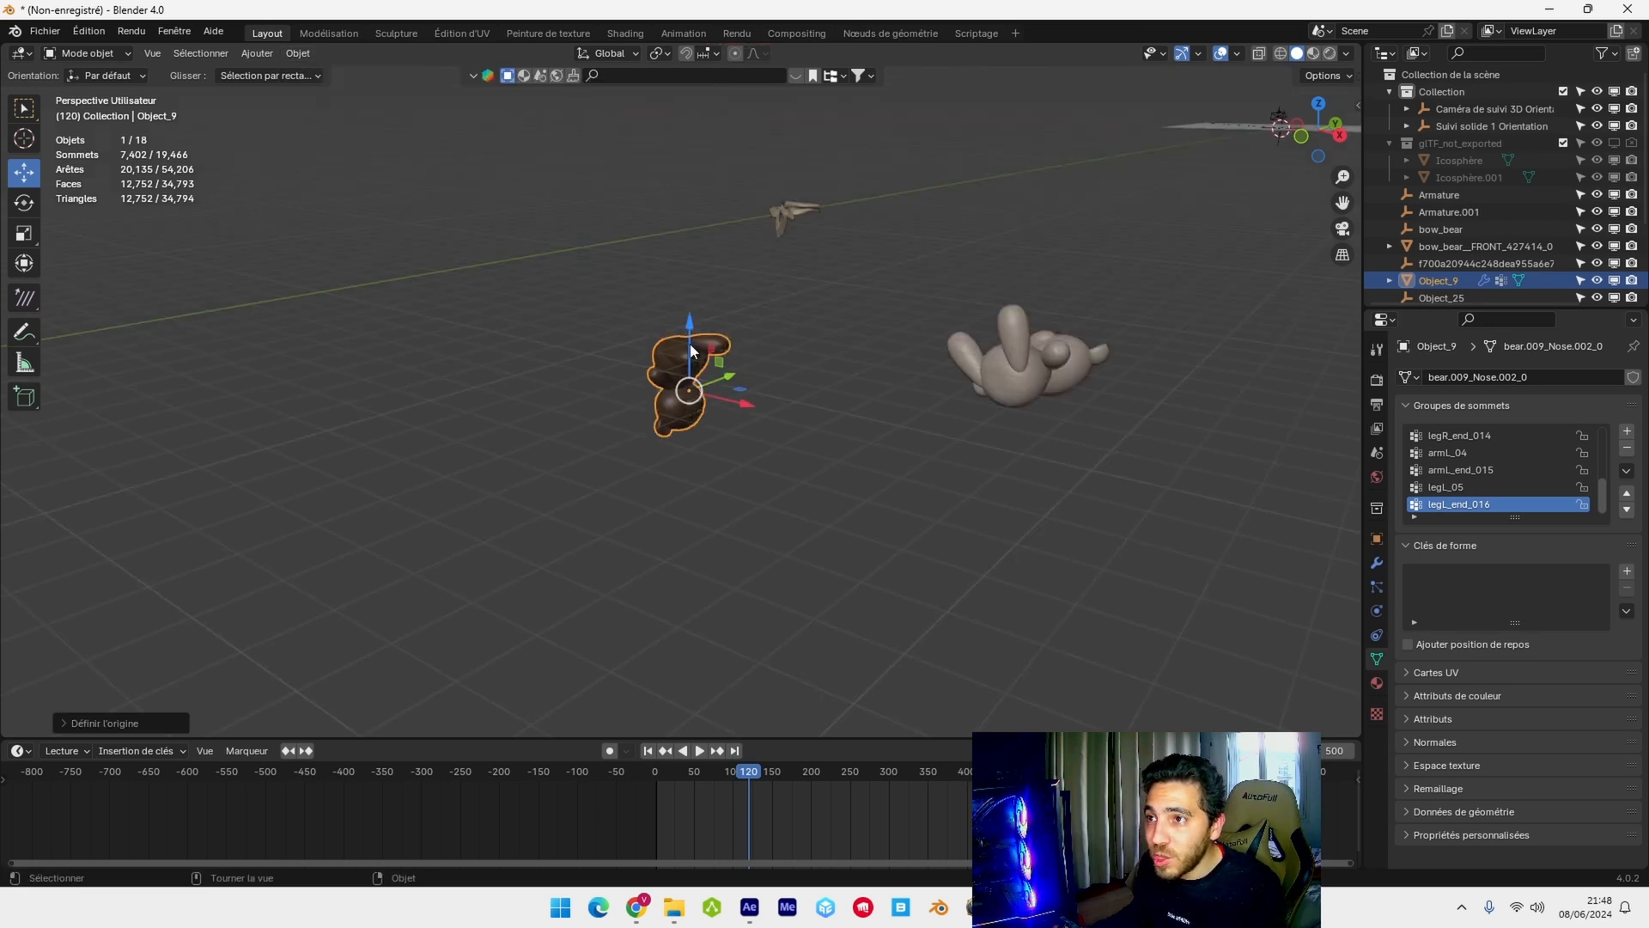
- Raise the brown bear along the Z axis and rotate it so that it sits upright
drag(689, 333, 689, 131)
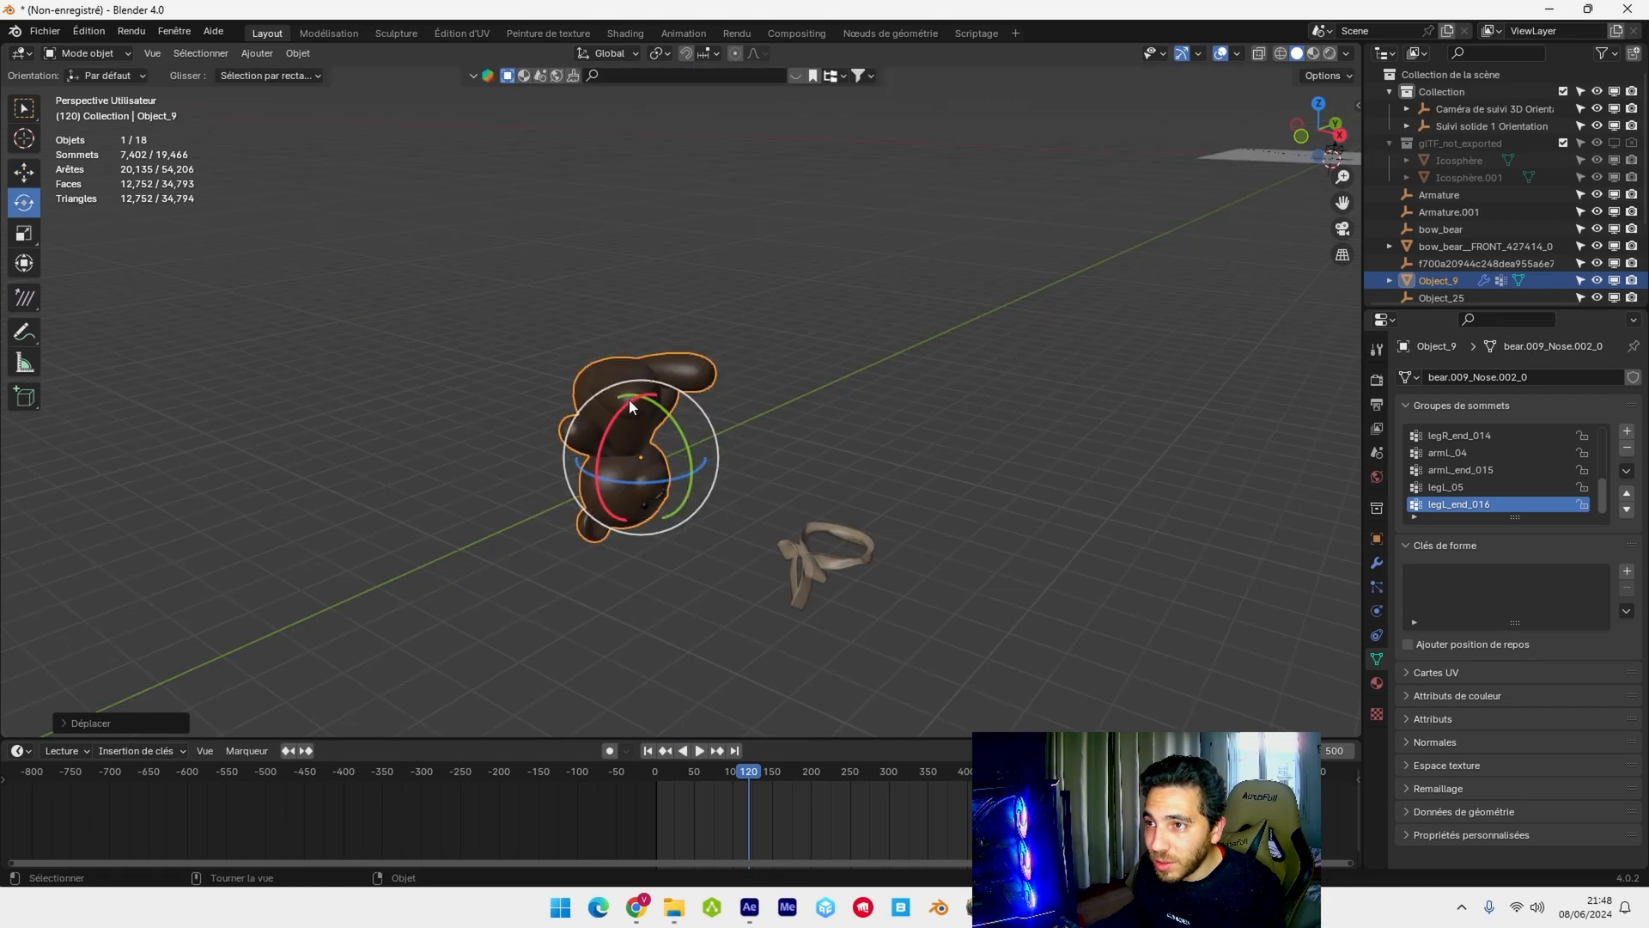
drag(629, 399, 652, 567)
click(24, 173)
middle_drag(932, 409, 1178, 601)
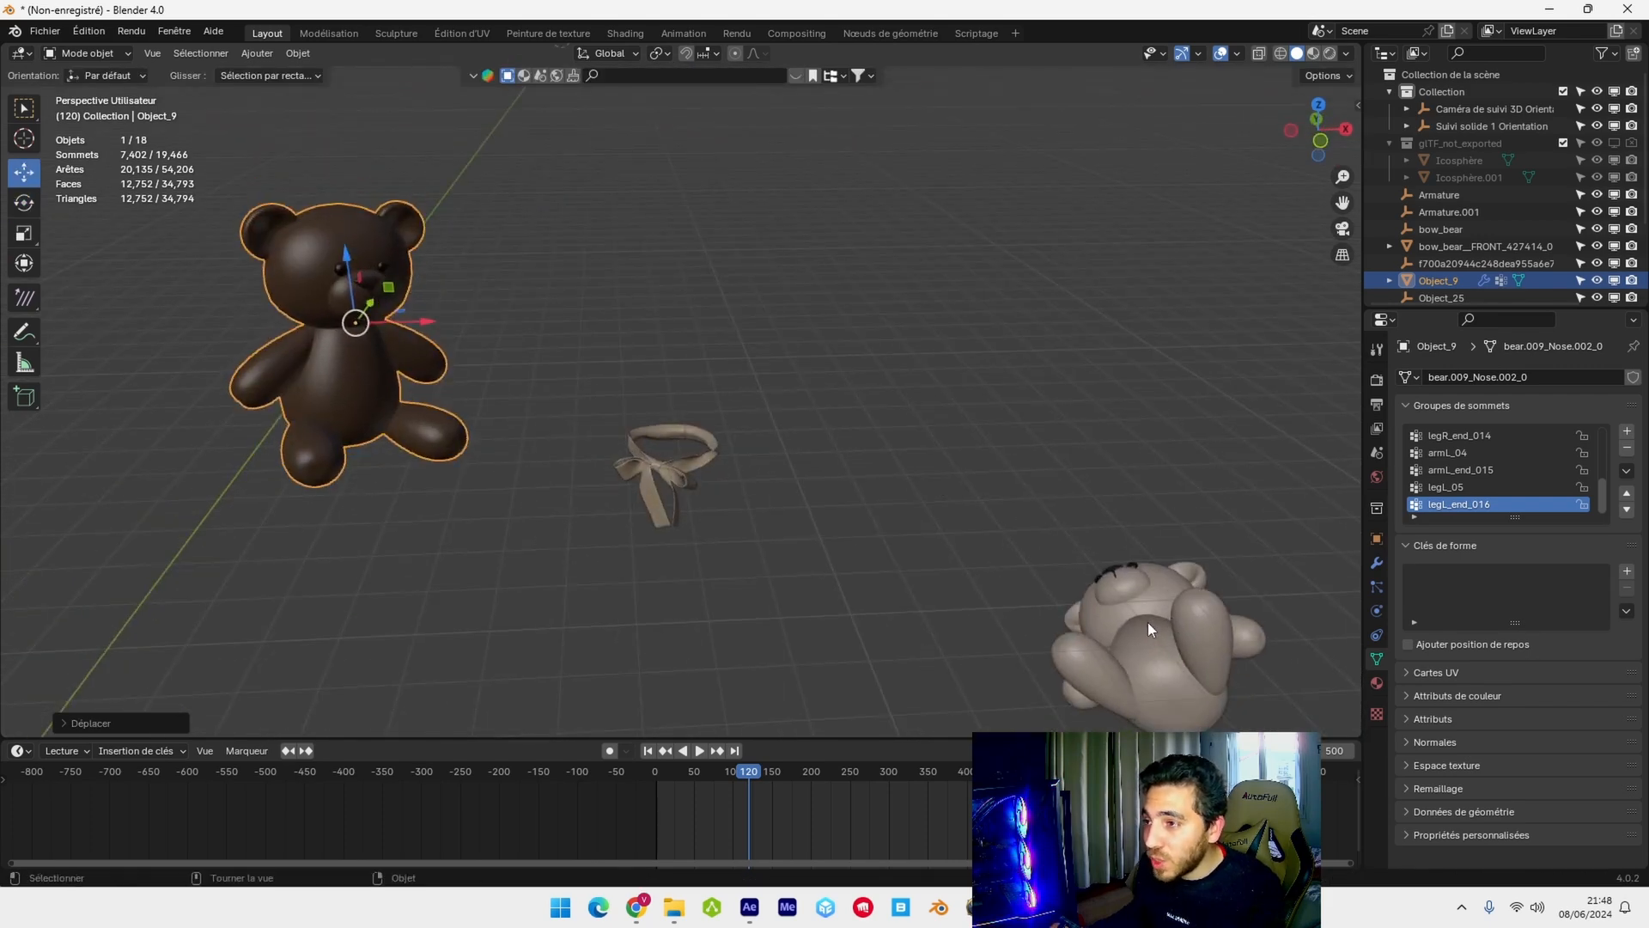
- Delete all parts of the white bear together with its separate bow
scroll(979, 472, down, 3)
drag(879, 406, 1157, 642)
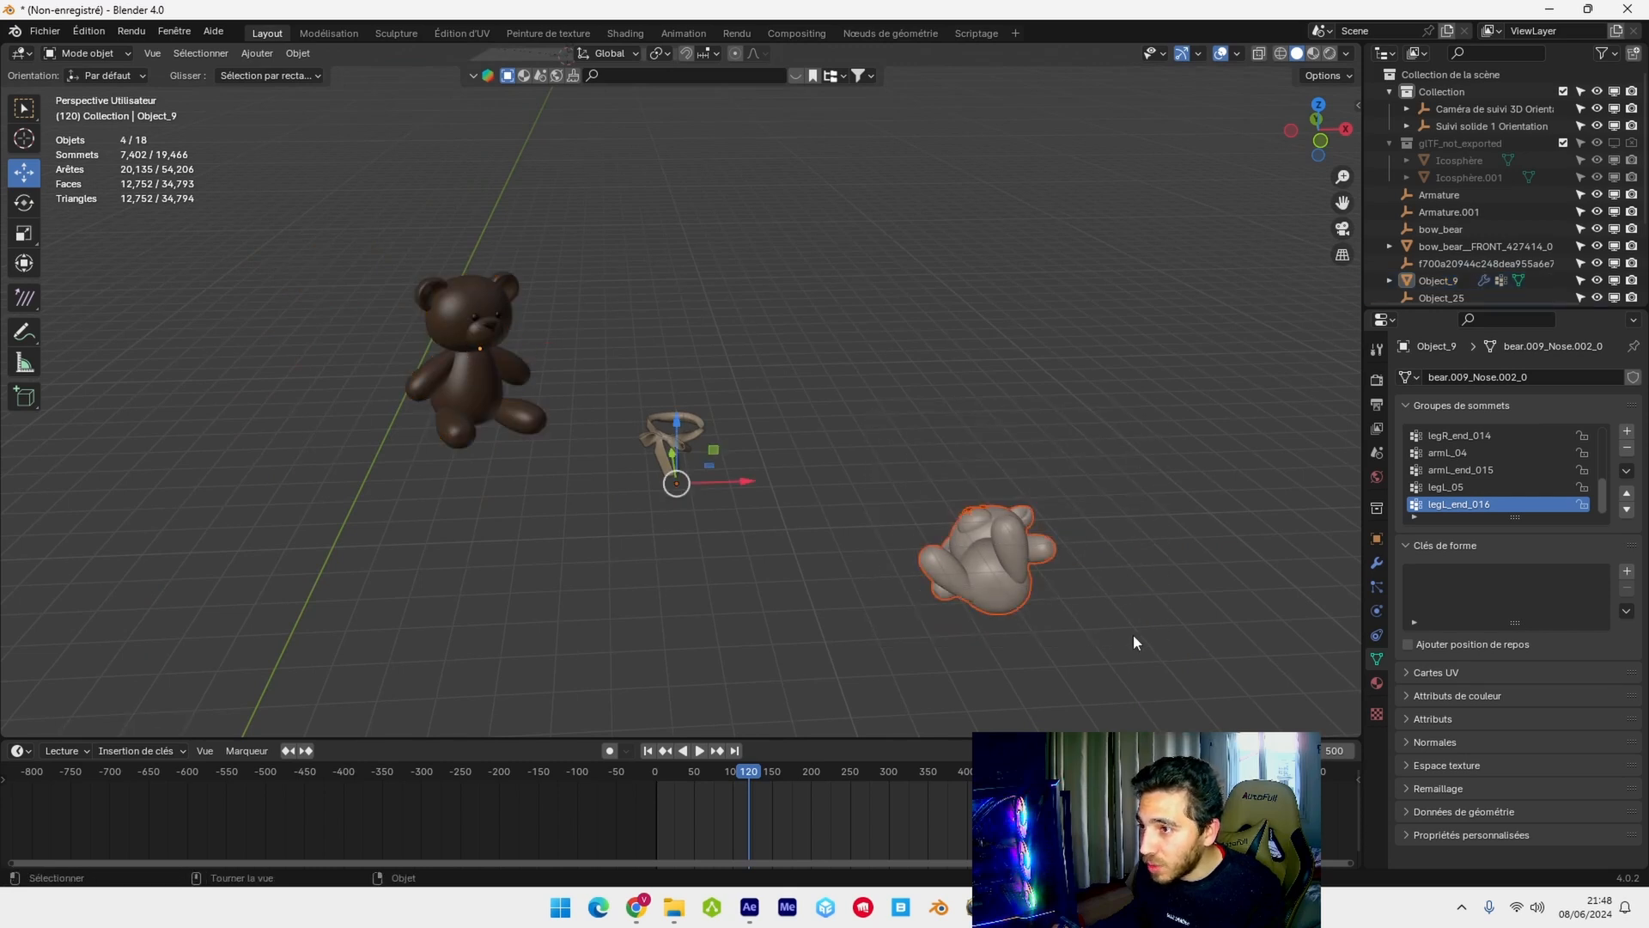
shift+click(697, 436)
key(x)
click(853, 425)
- Delete the glTF_not_exported collection from the scene
scroll(1462, 117, down, 1)
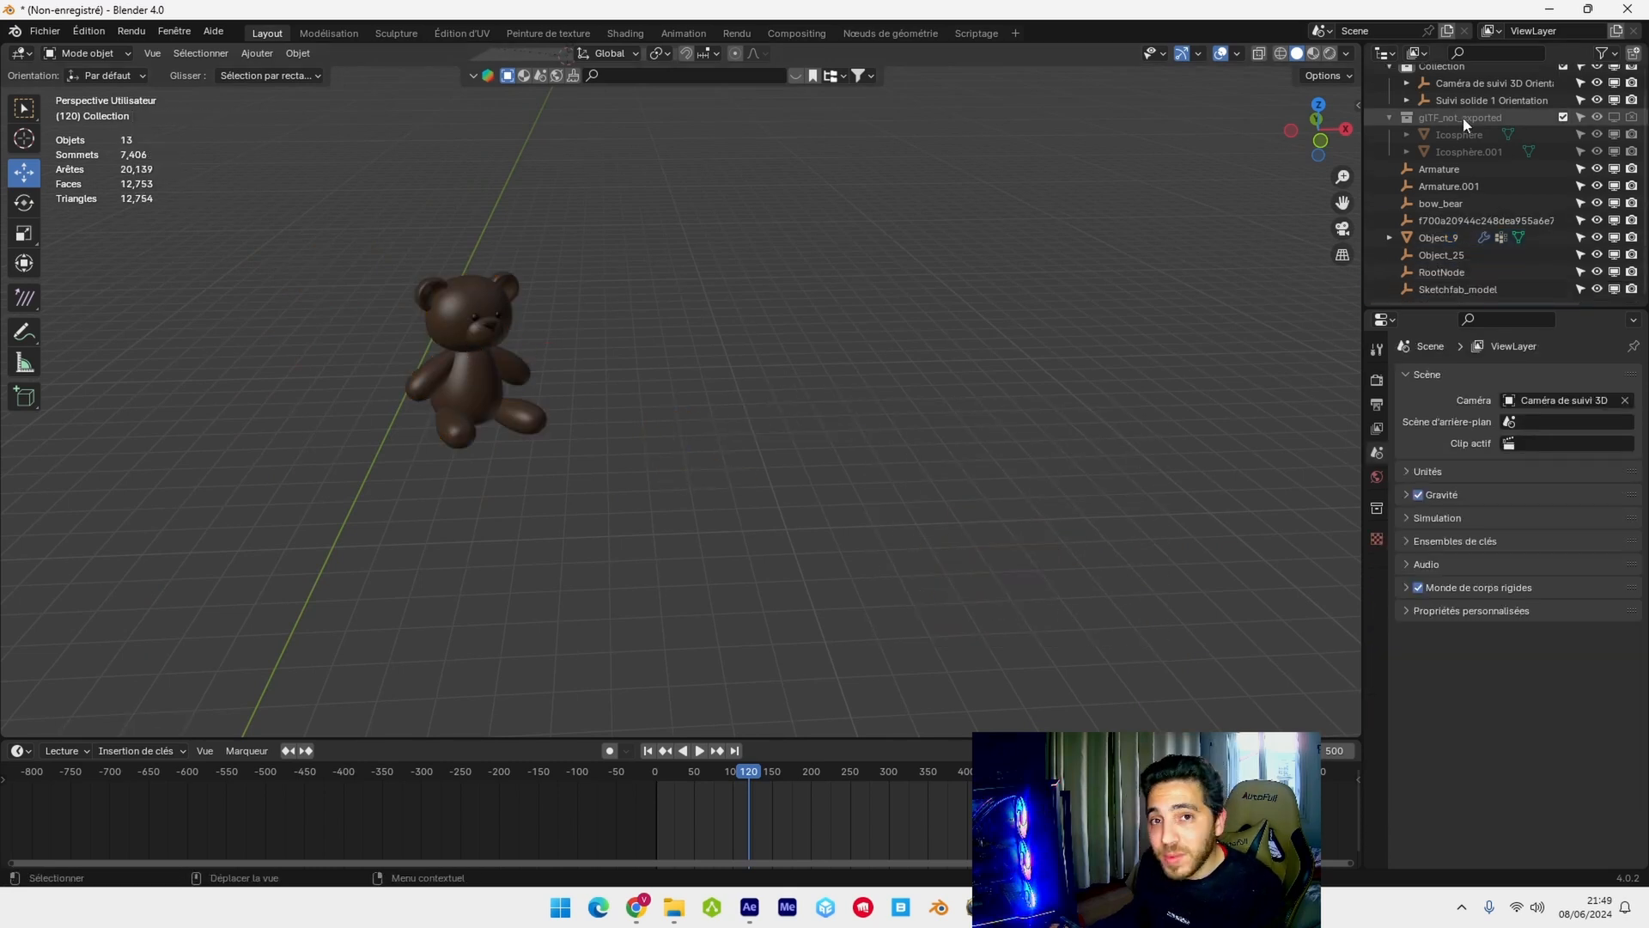
click(1462, 117)
key(x)
click(1462, 117)
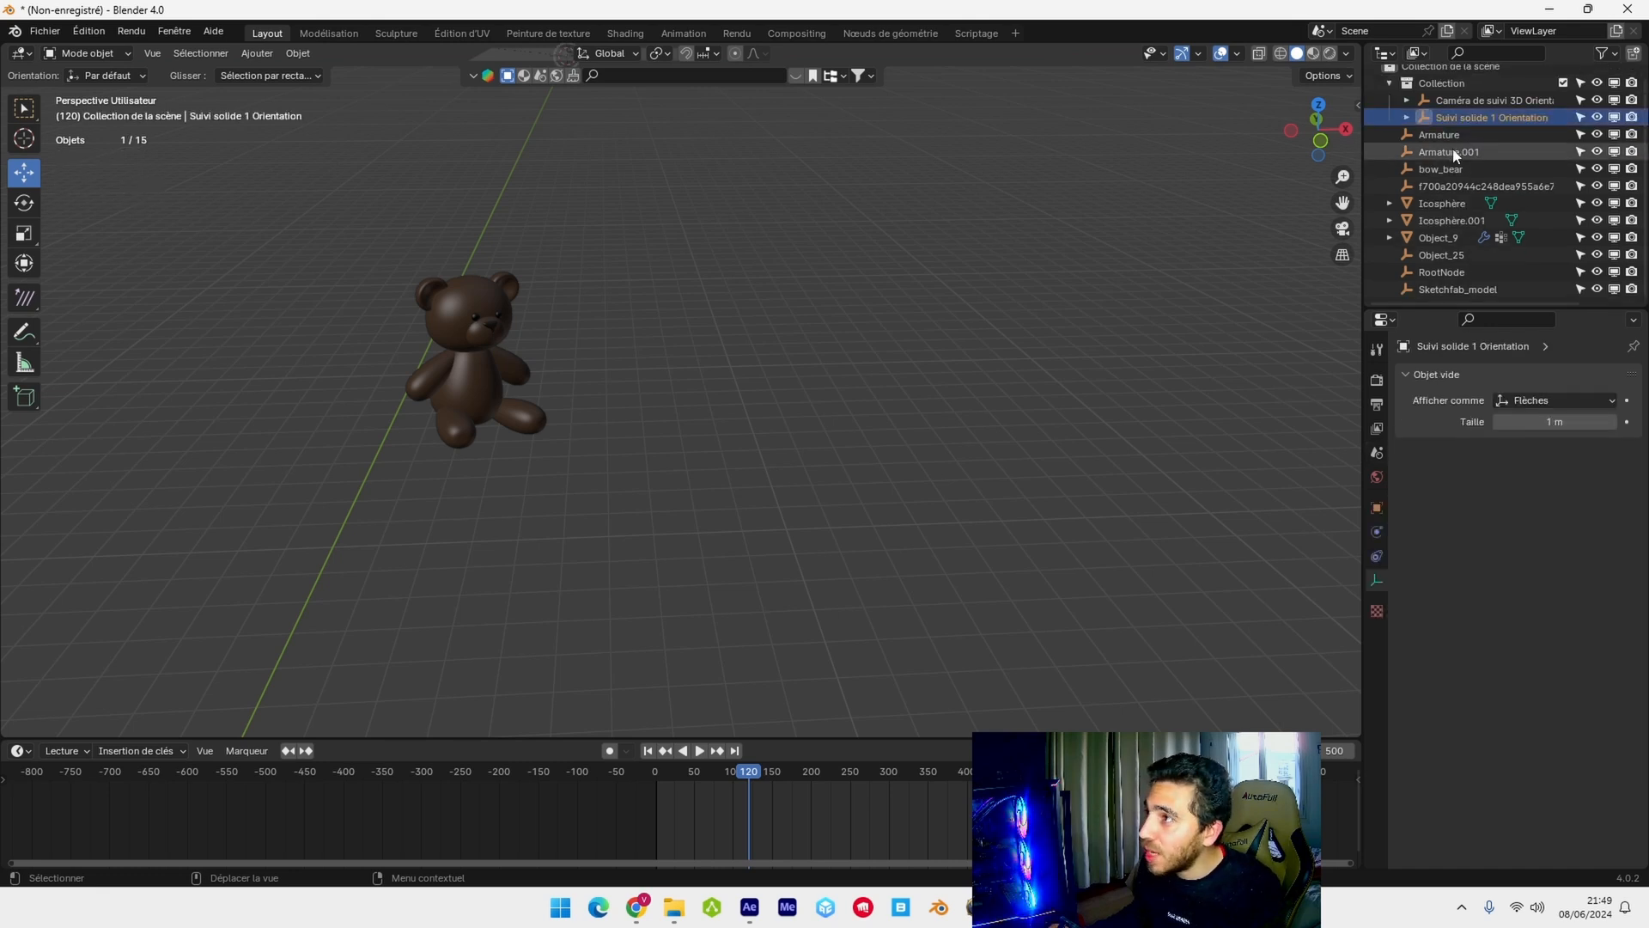
- Delete the leftover import empties and both icospheres, keeping only the camera, tracked solid and brown bear
click(1448, 148)
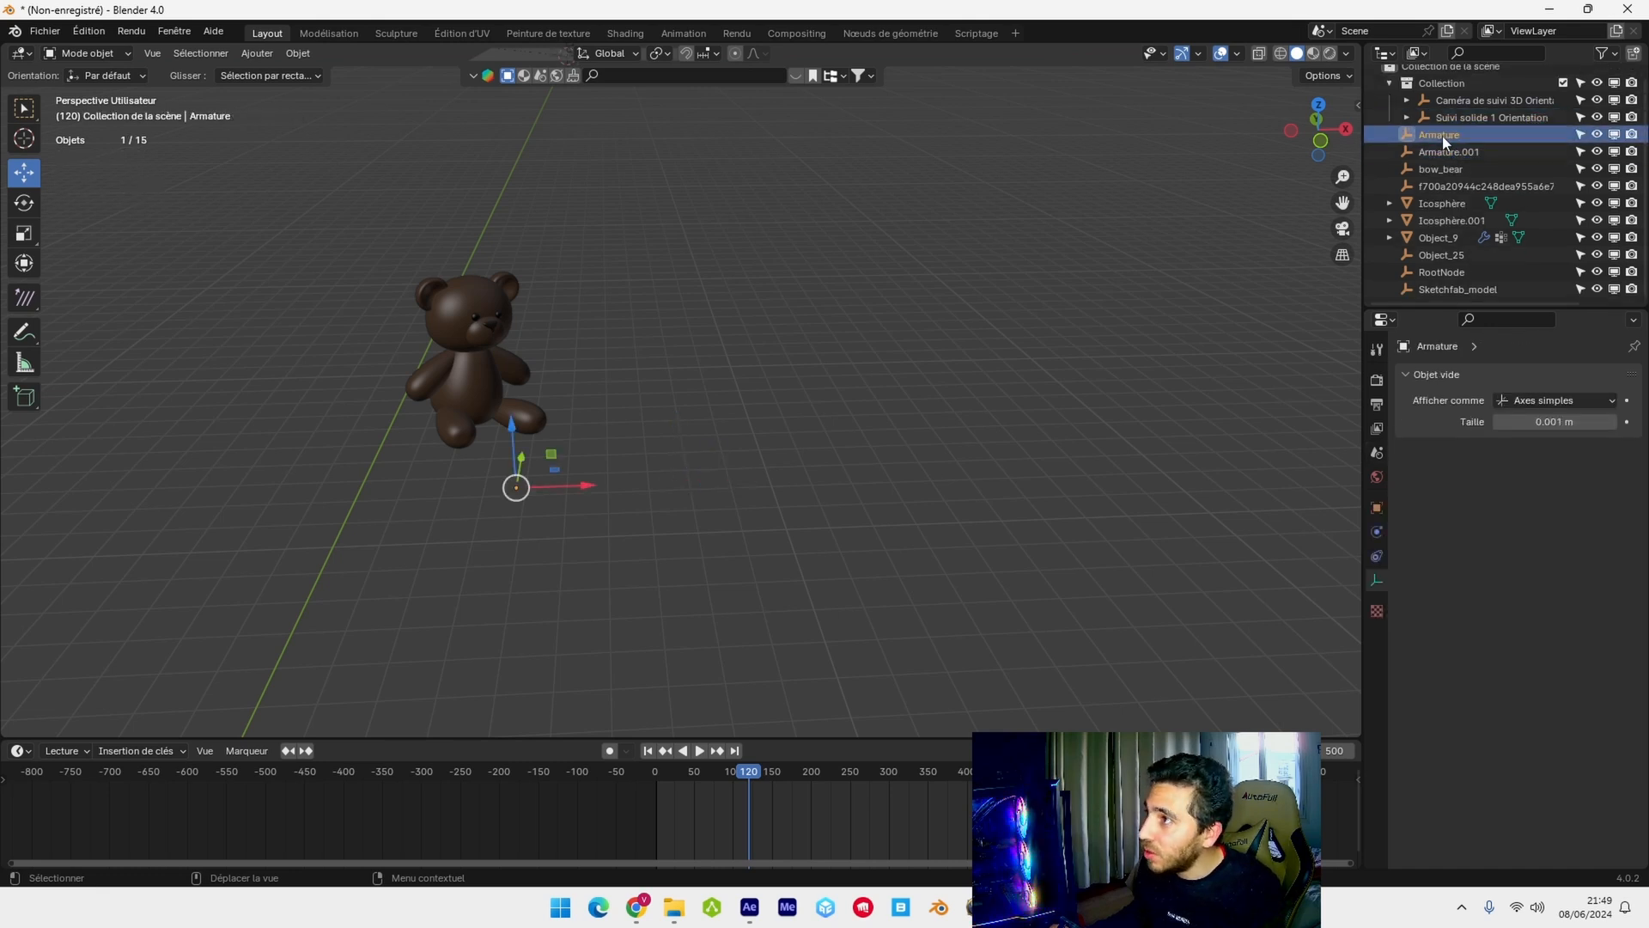
ctrl+click(1441, 135)
key(x)
click(1445, 144)
key(x)
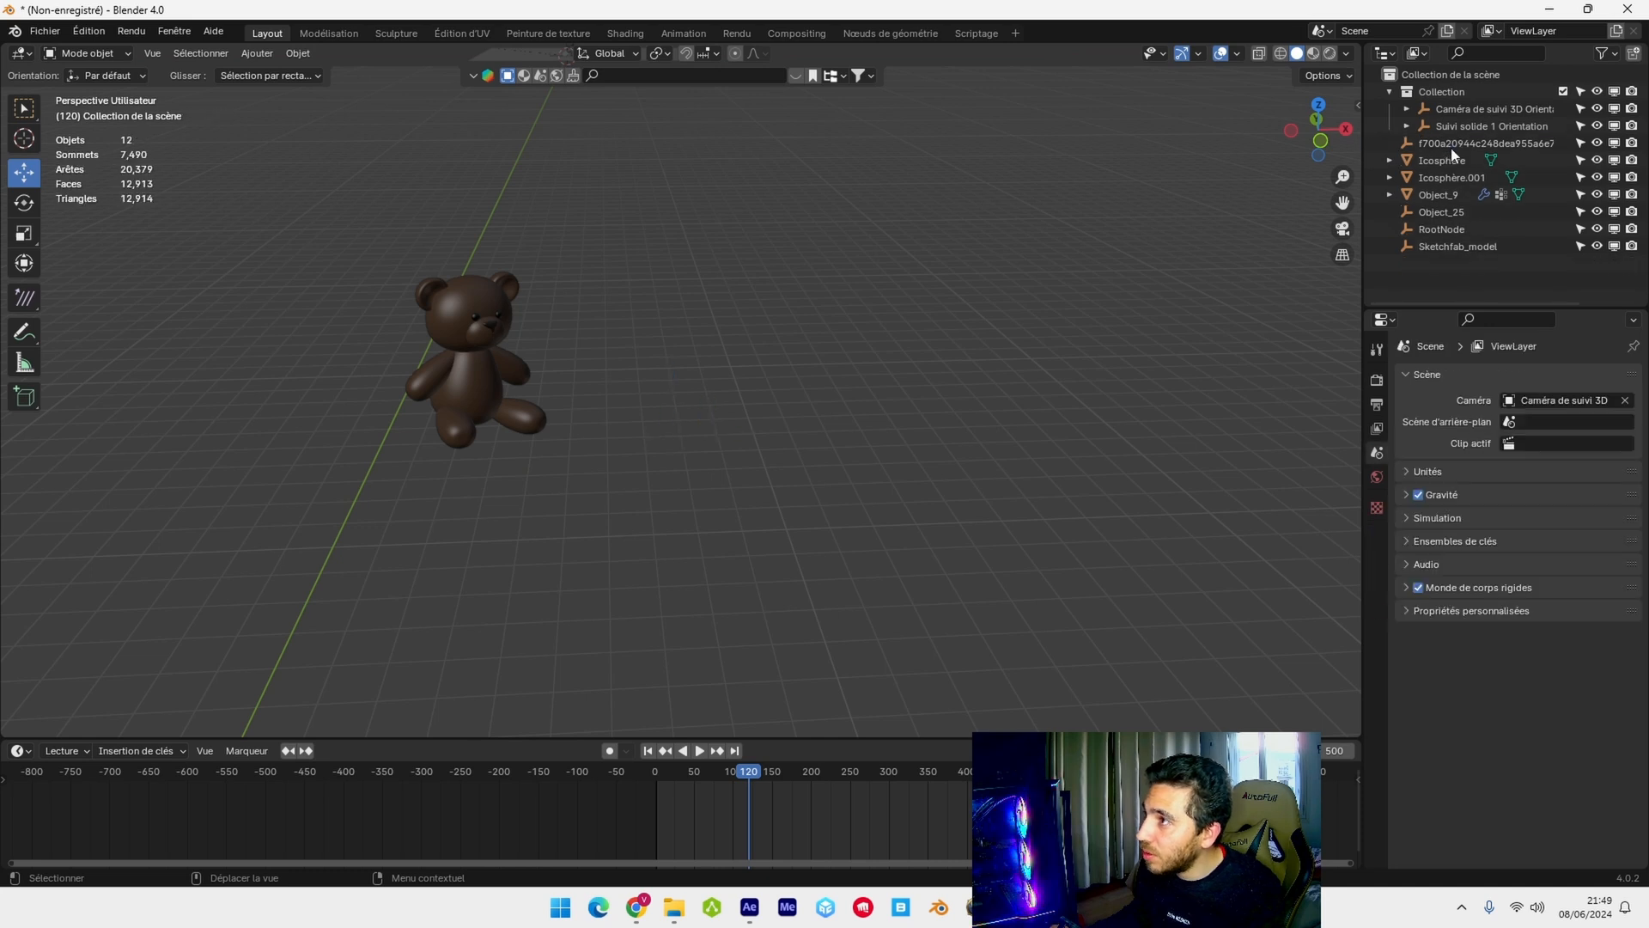
click(1455, 139)
key(x)
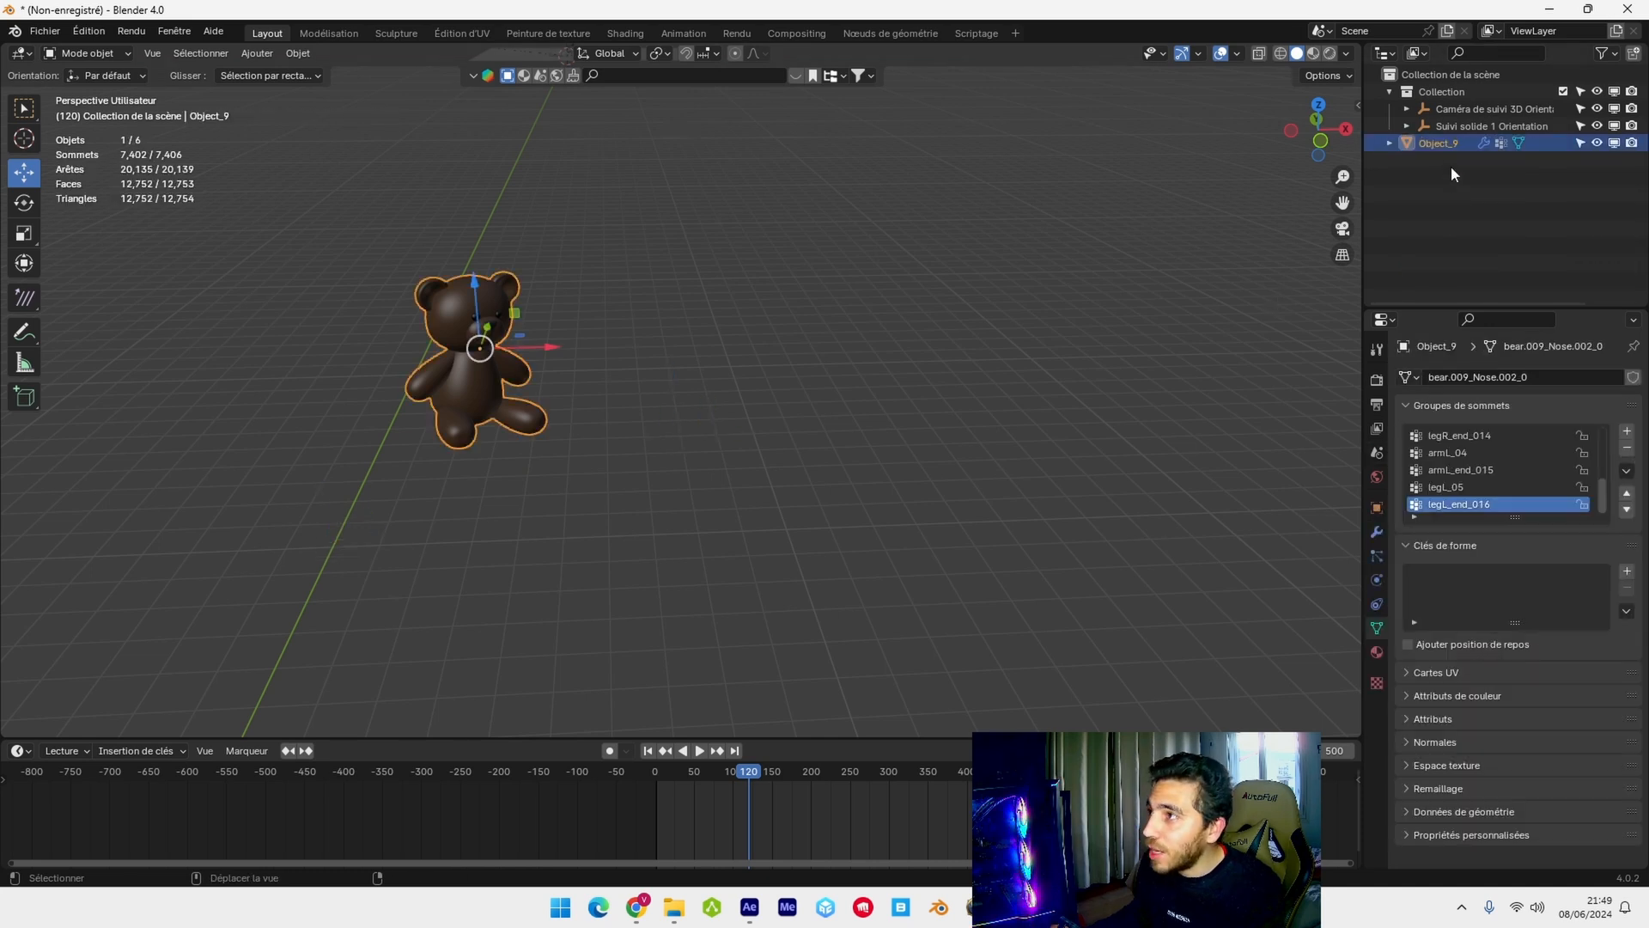
- Rename the brown bear object as teddy and convert it to a mesh
double_click(1447, 142)
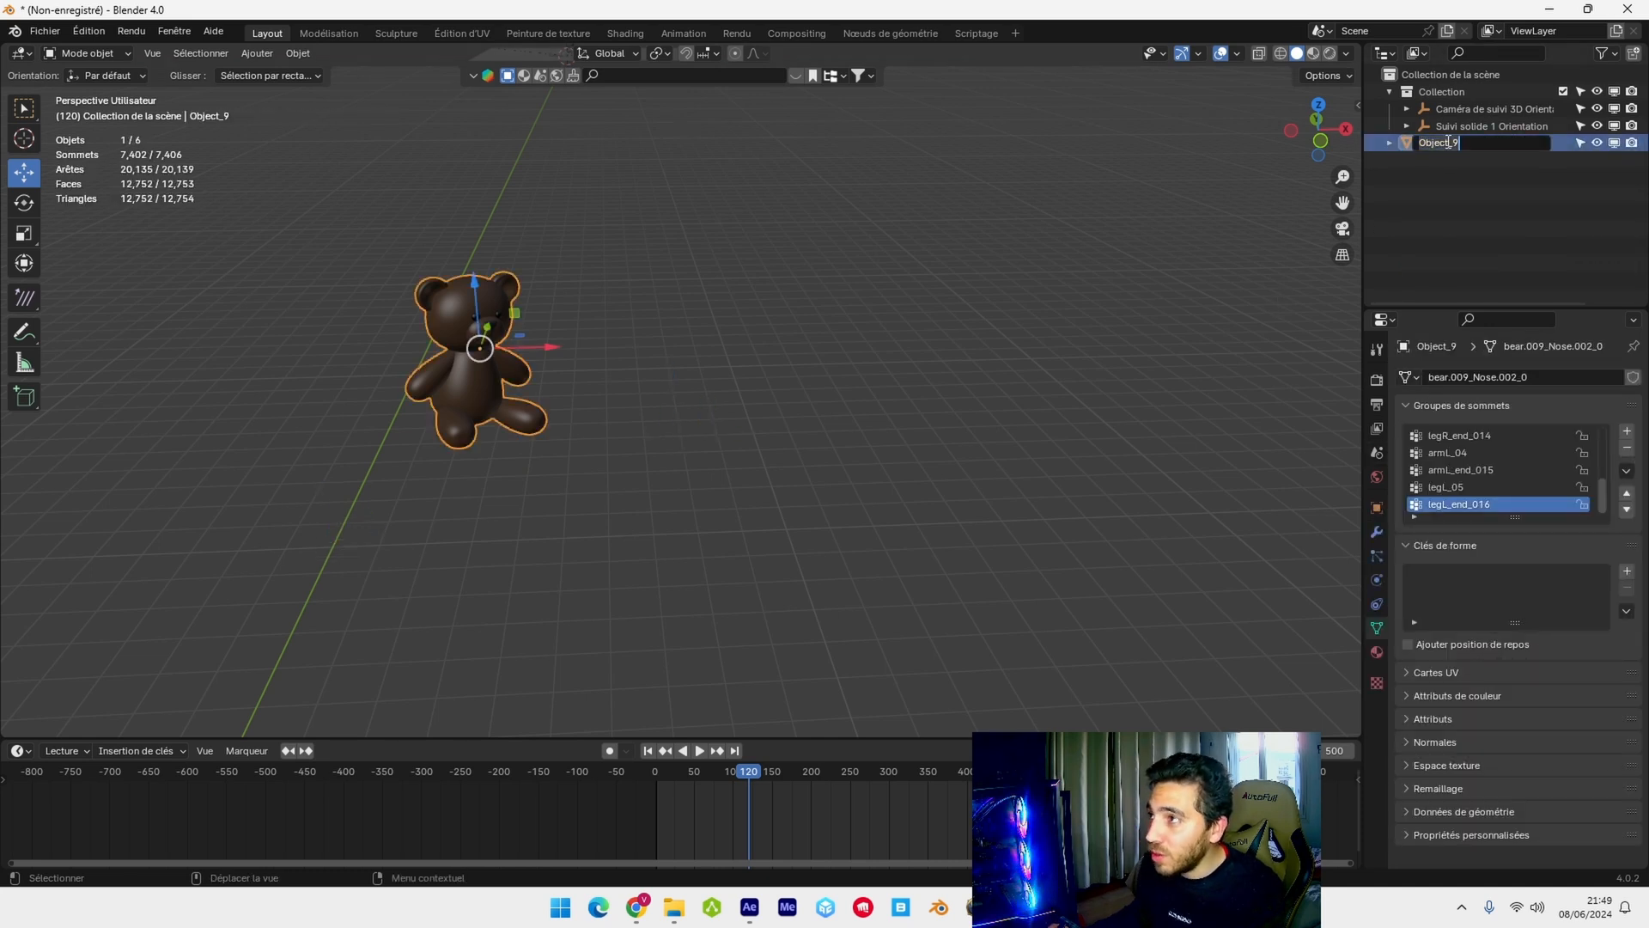
text(teddy)
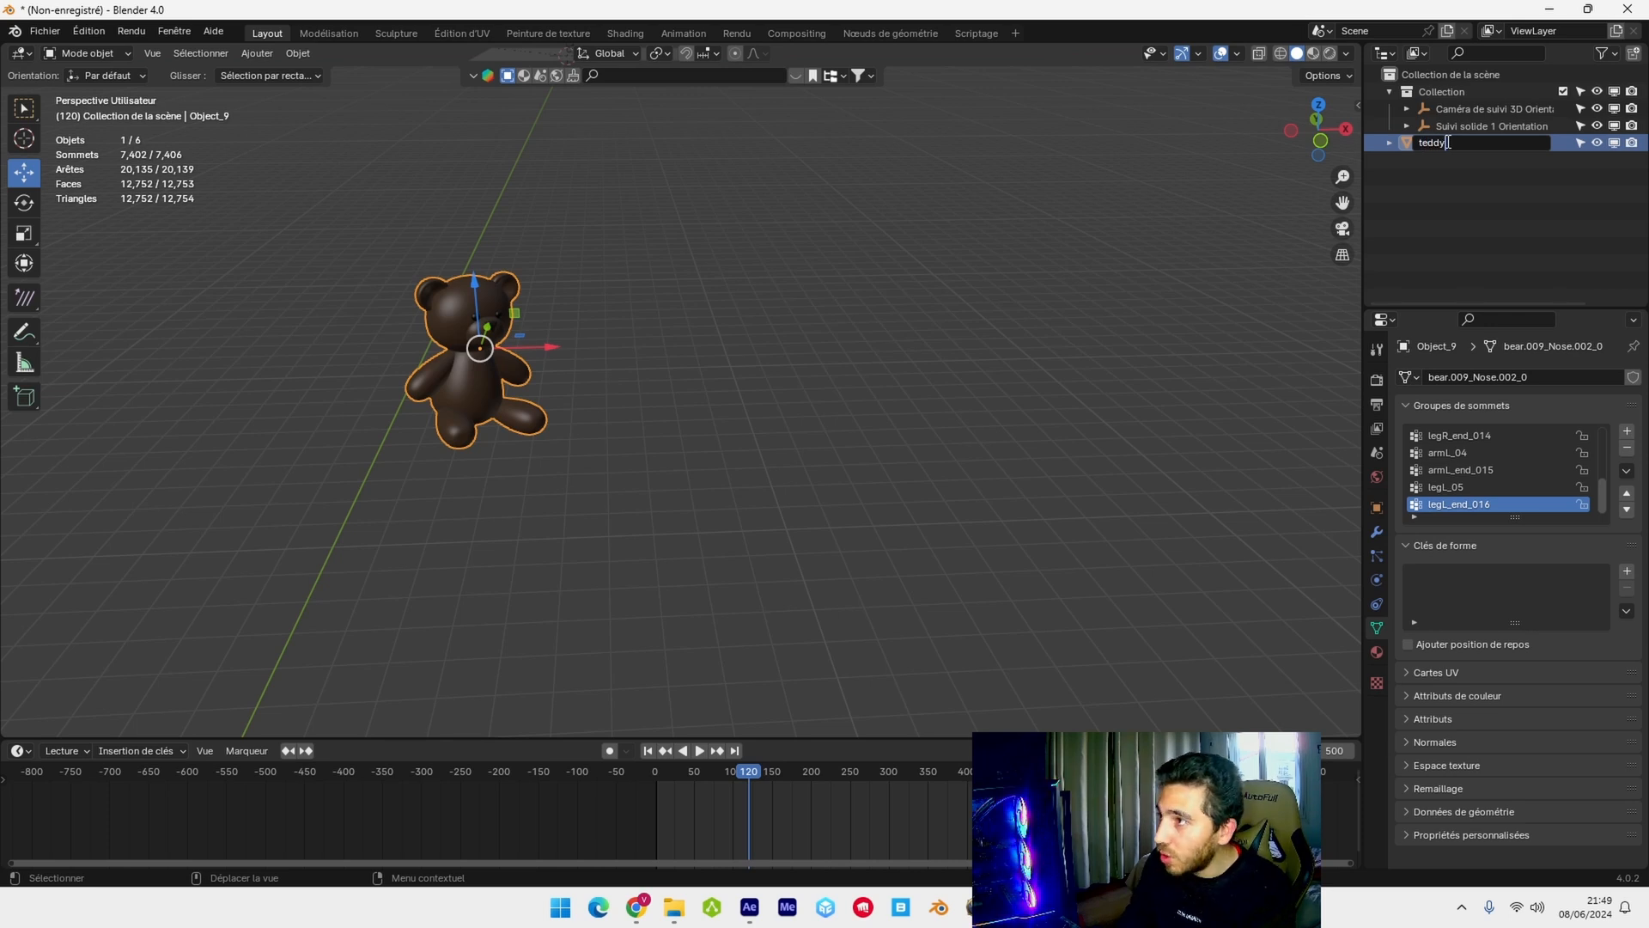
key(Return)
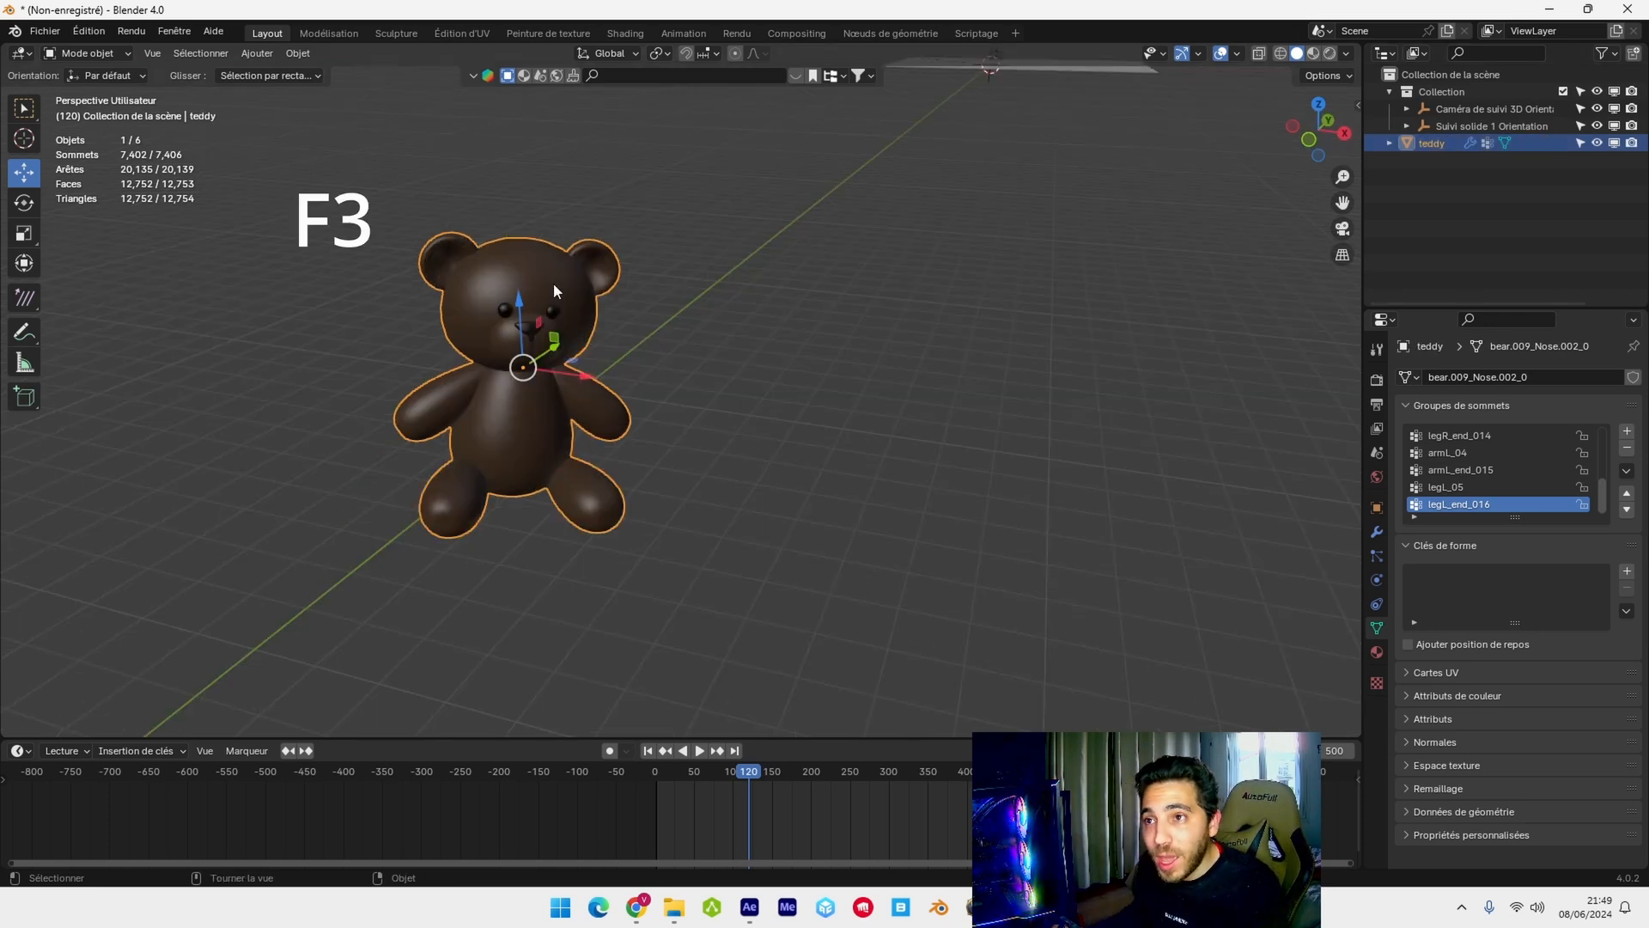
key(F3)
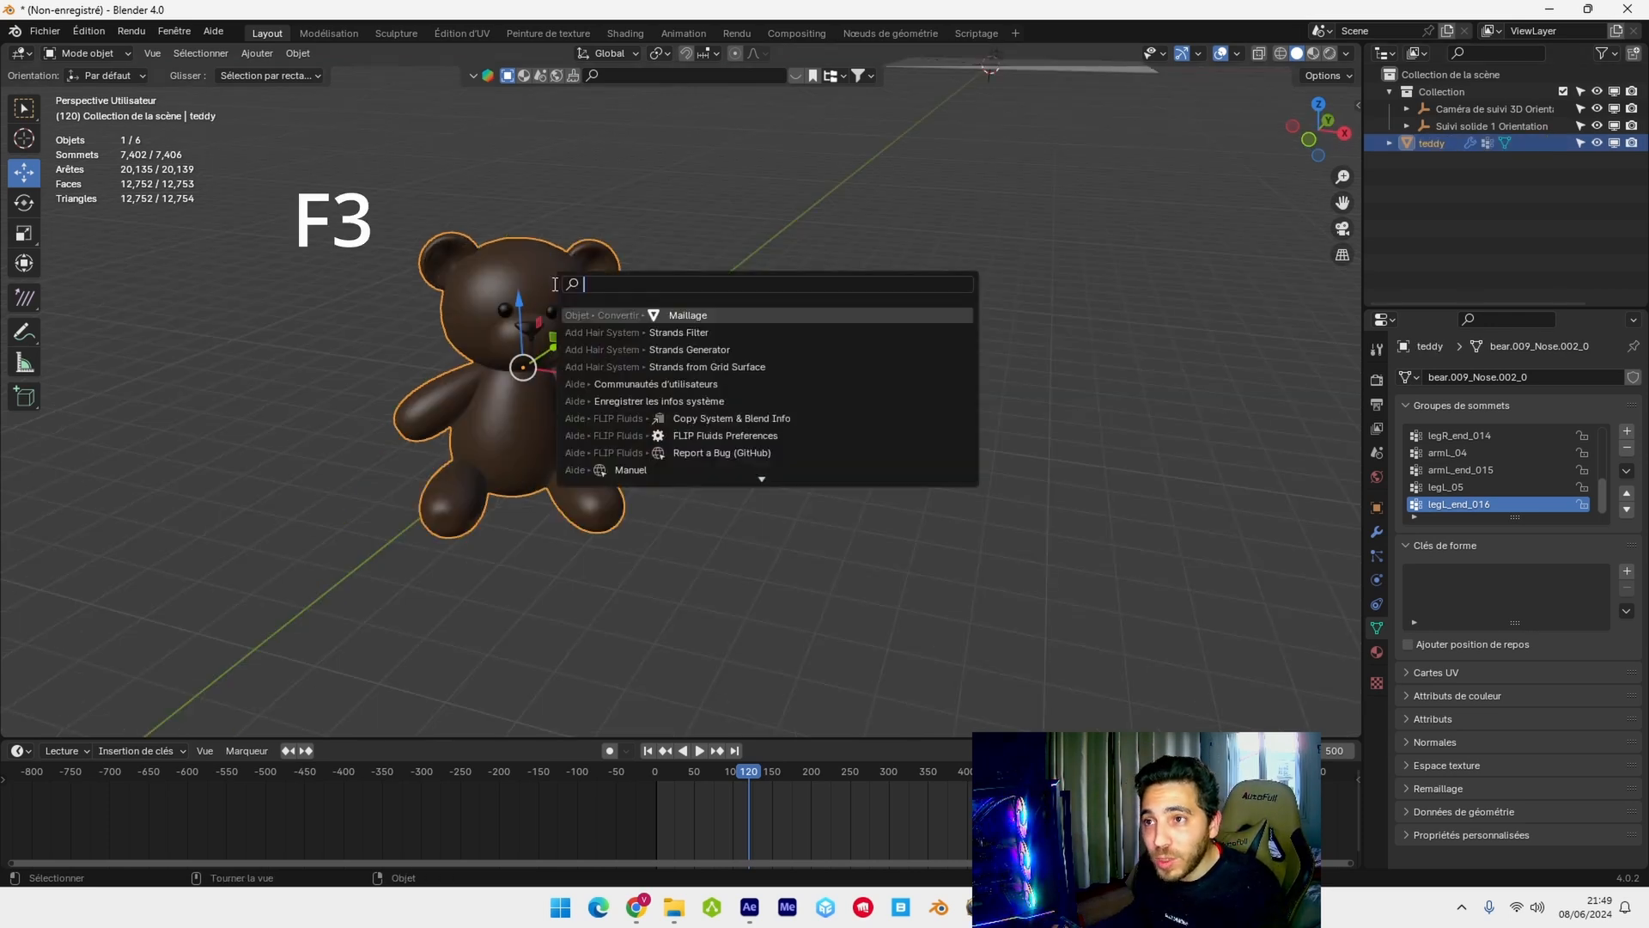
click(713, 315)
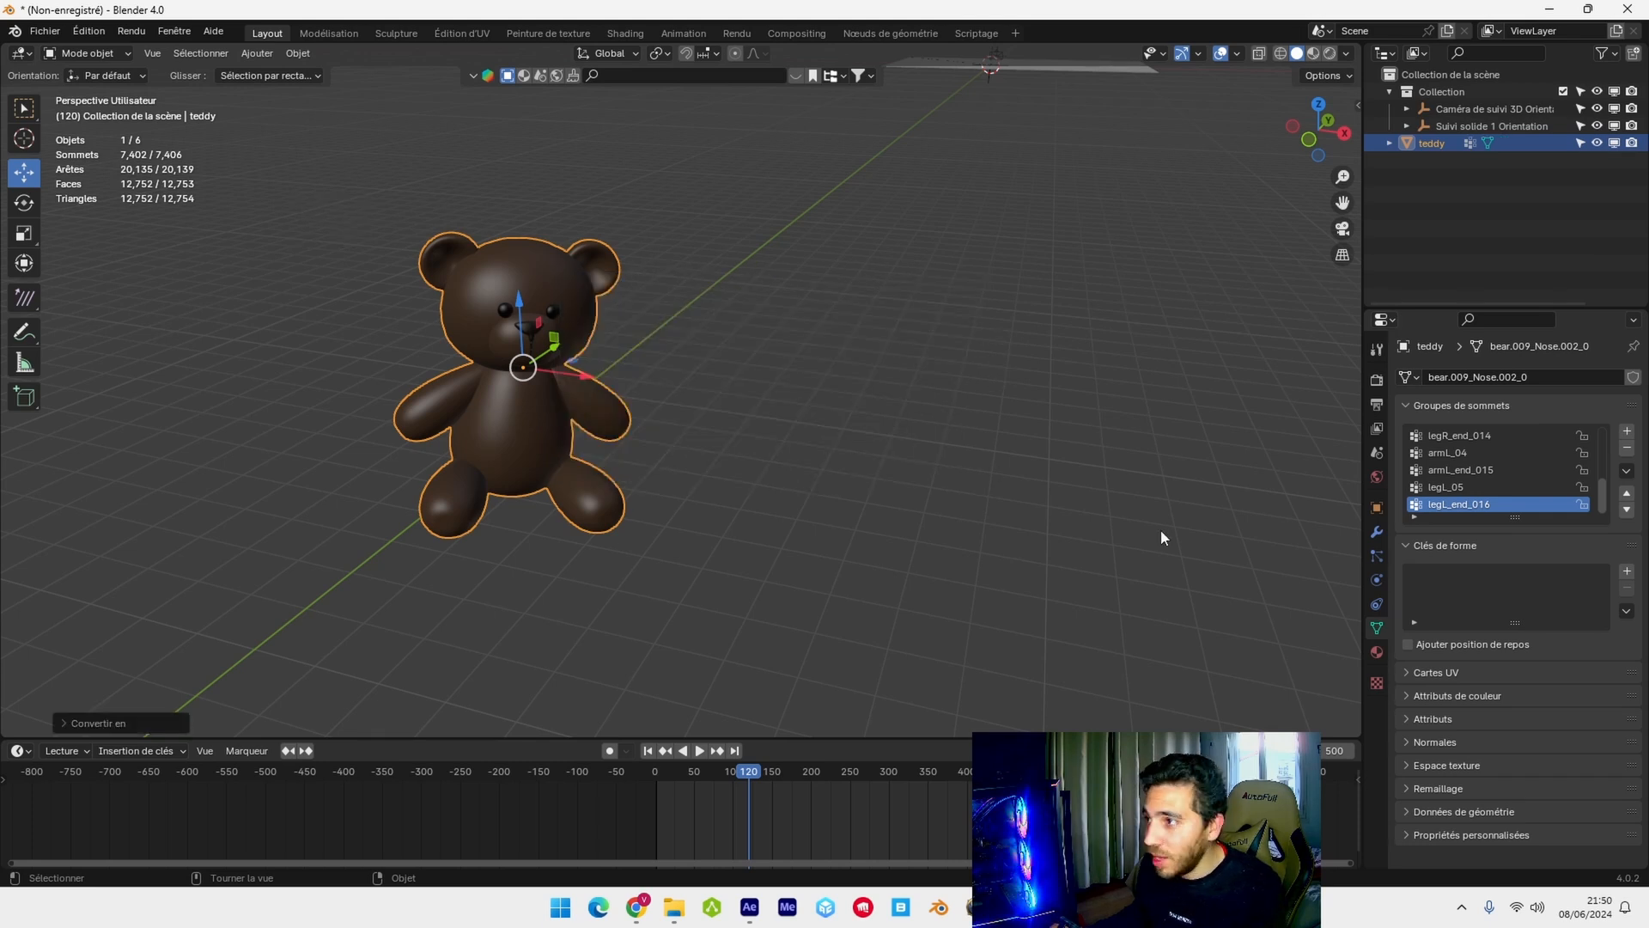
- Add a Decimate modifier to the teddy and set its collapse factor to 0.3
click(1376, 534)
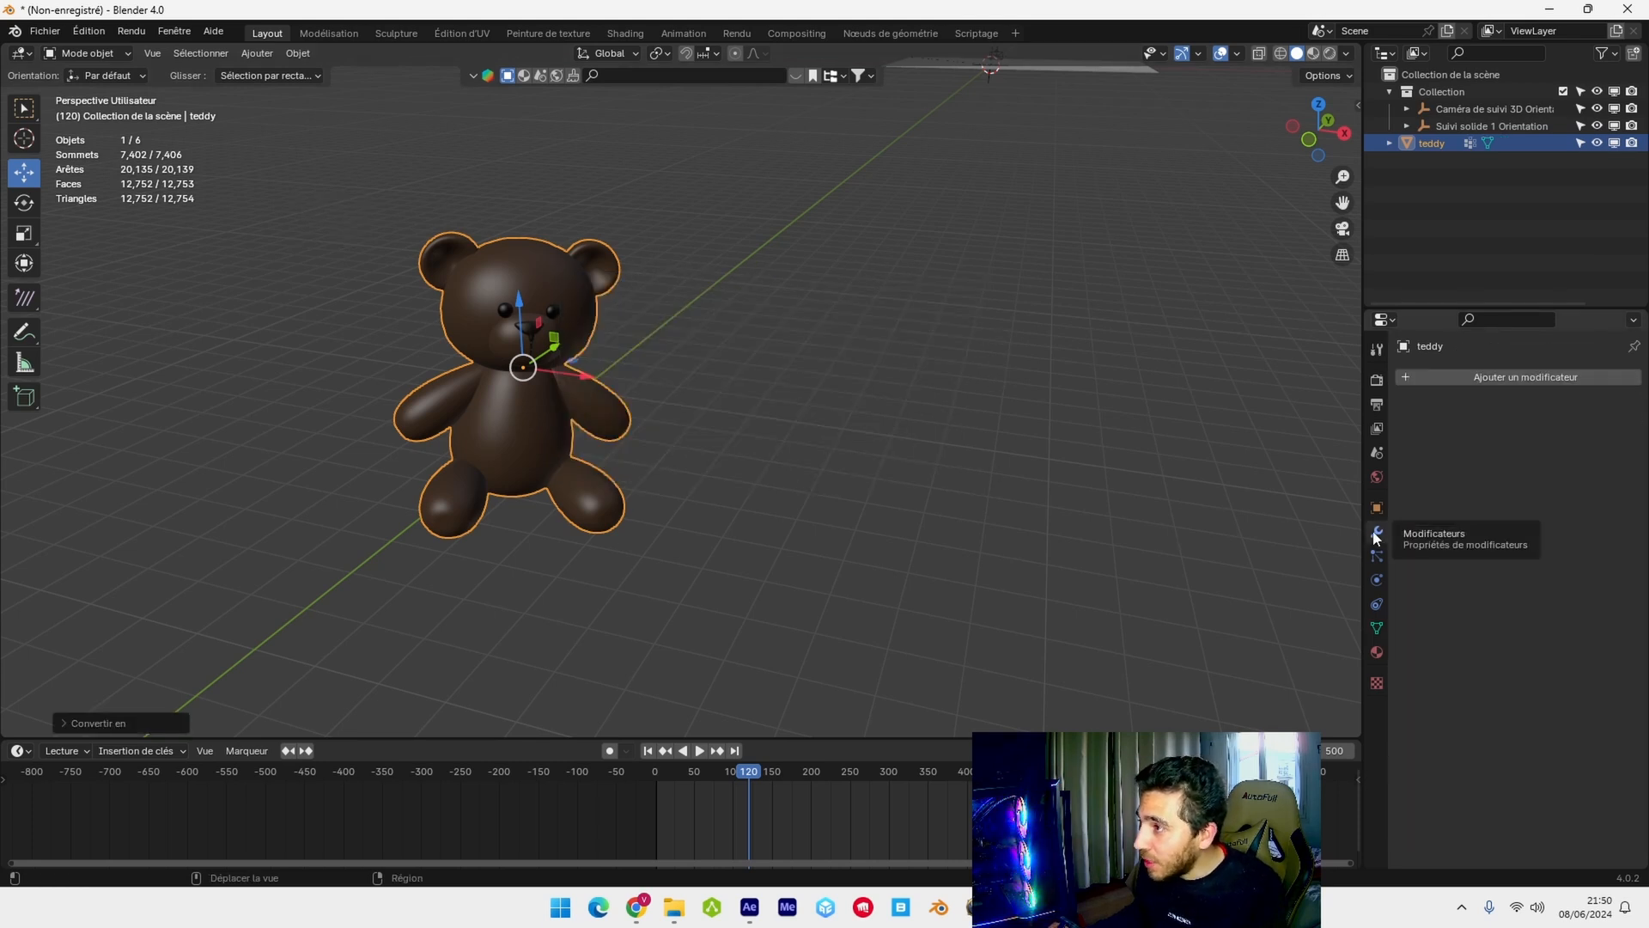
click(1533, 379)
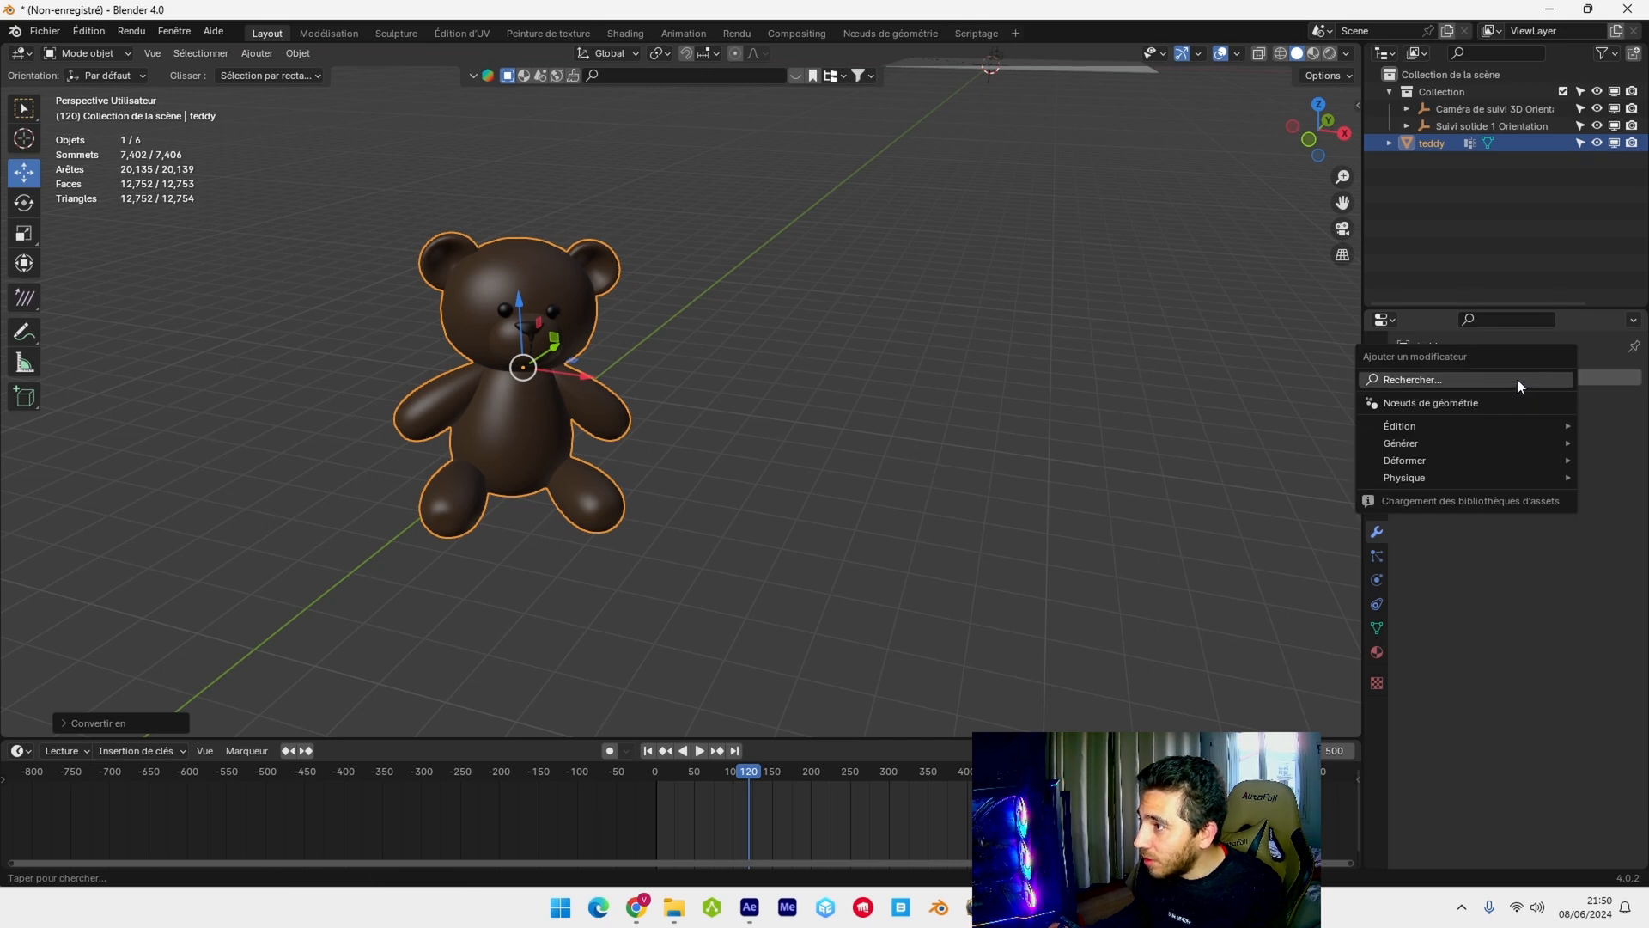
click(1517, 378)
text(d)
click(1510, 410)
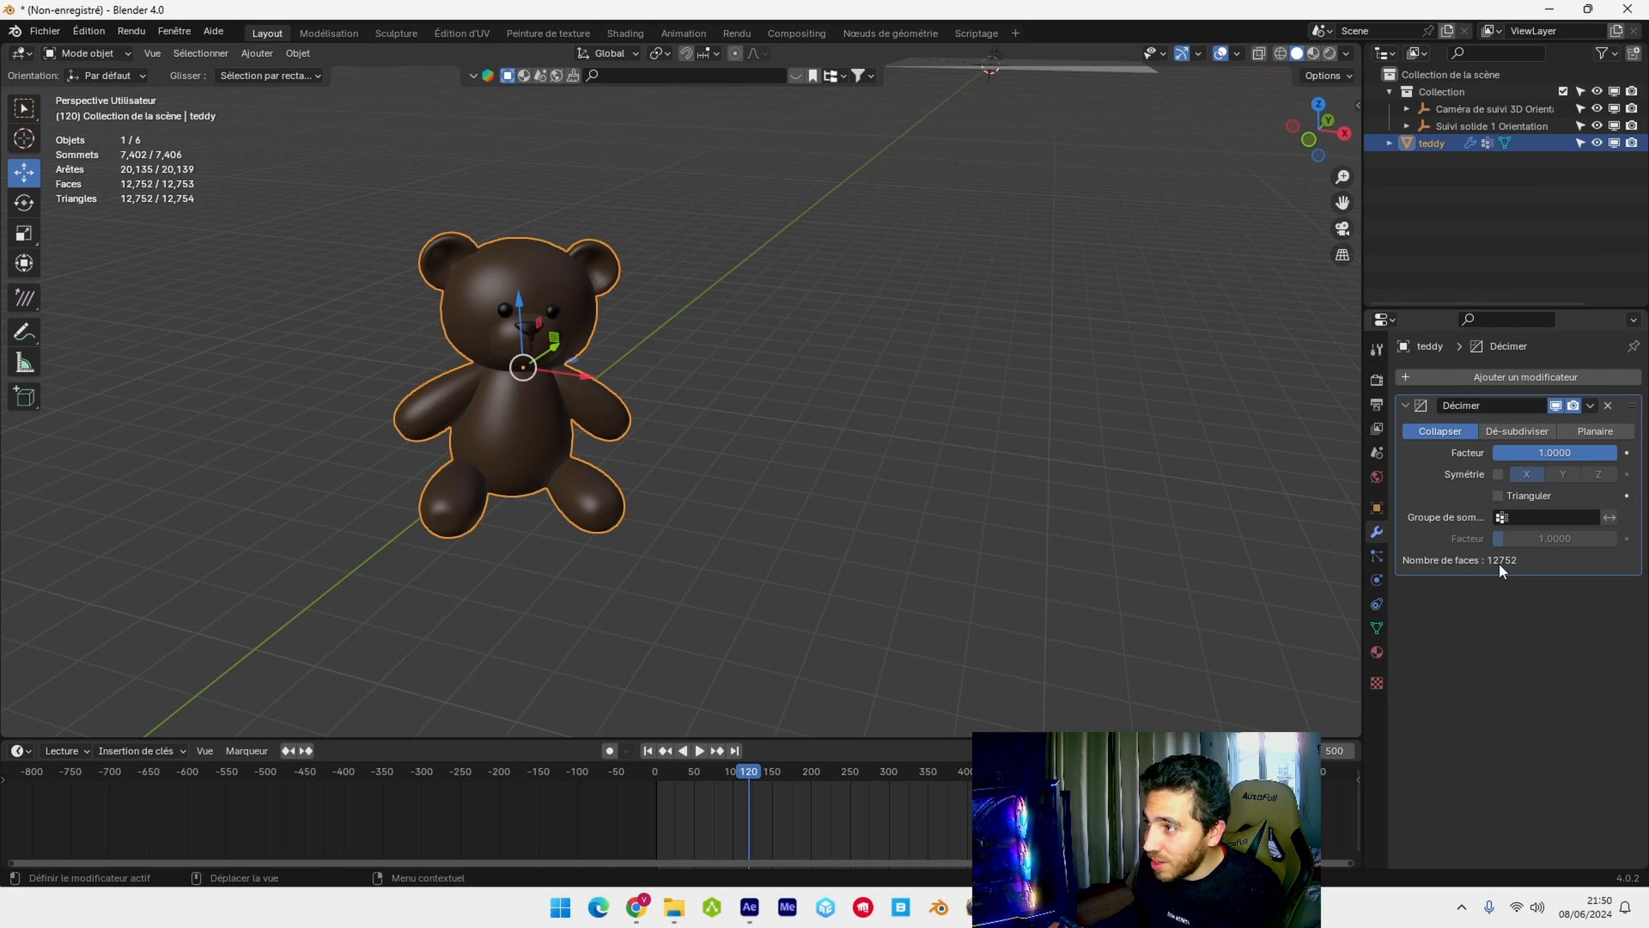
click(1547, 452)
text(0)
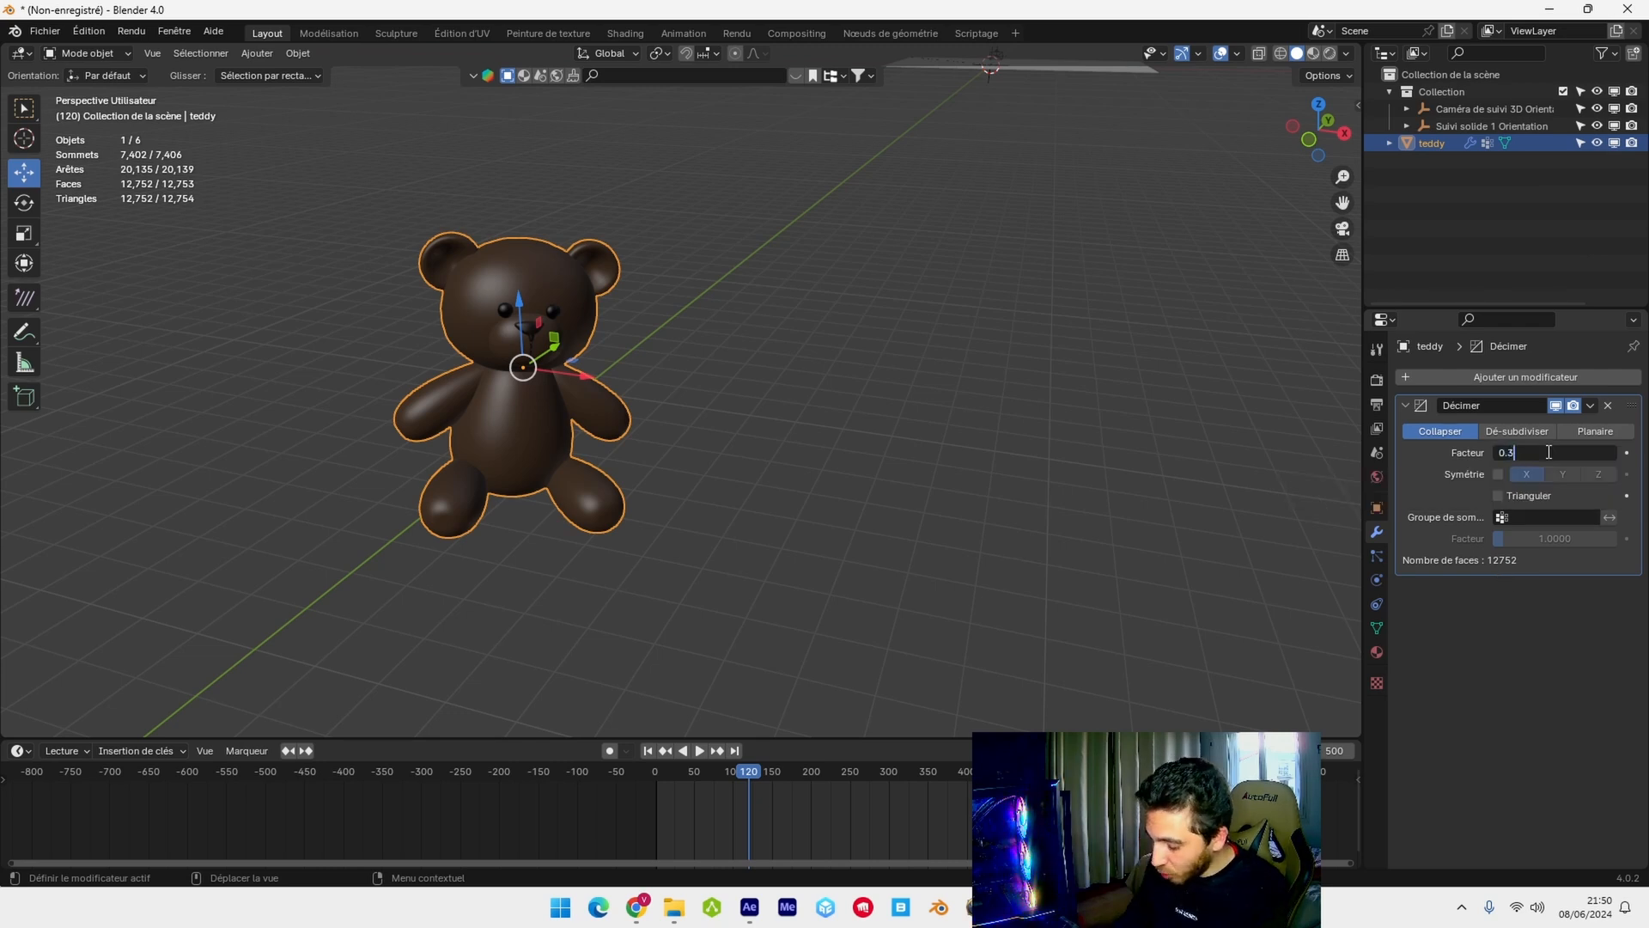
text(.3)
key(Return)
- Switch the viewport to material preview and compare the teddy at a Decimate factor of 1.0 and at lower values
click(1313, 53)
scroll(569, 296, up, 3)
shift+middle_drag(569, 296, 768, 296)
drag(1528, 452, 1618, 452)
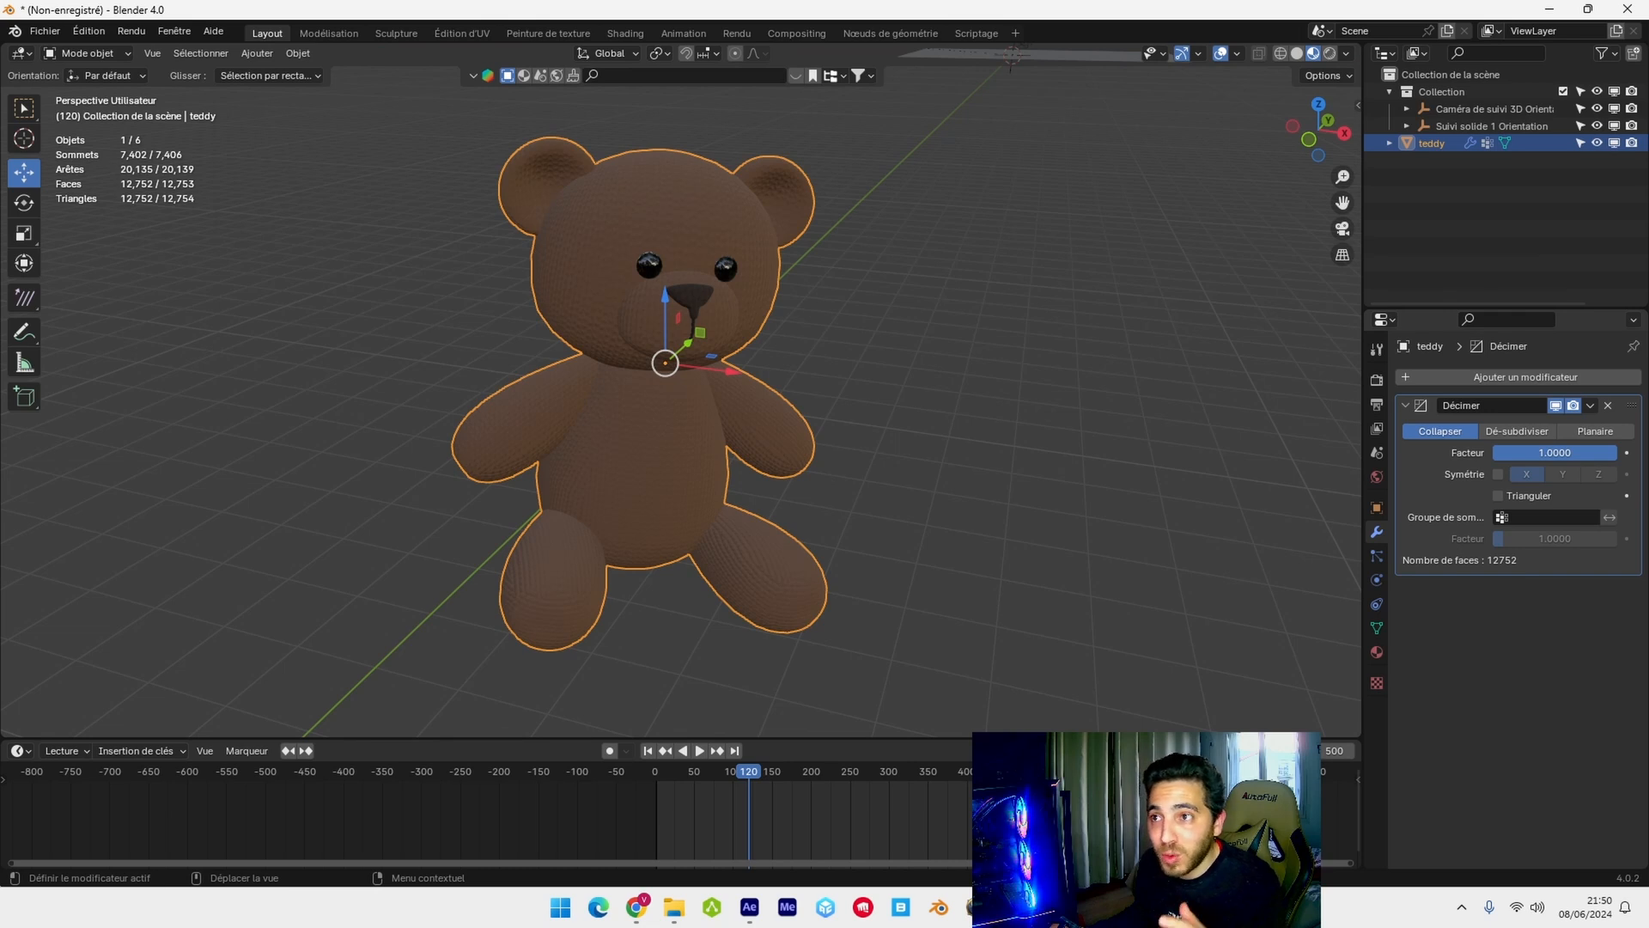
drag(1618, 452, 1521, 451)
- Set the teddy's Decimate factor to 0.3 and apply the modifier
click(1528, 452)
text(0)
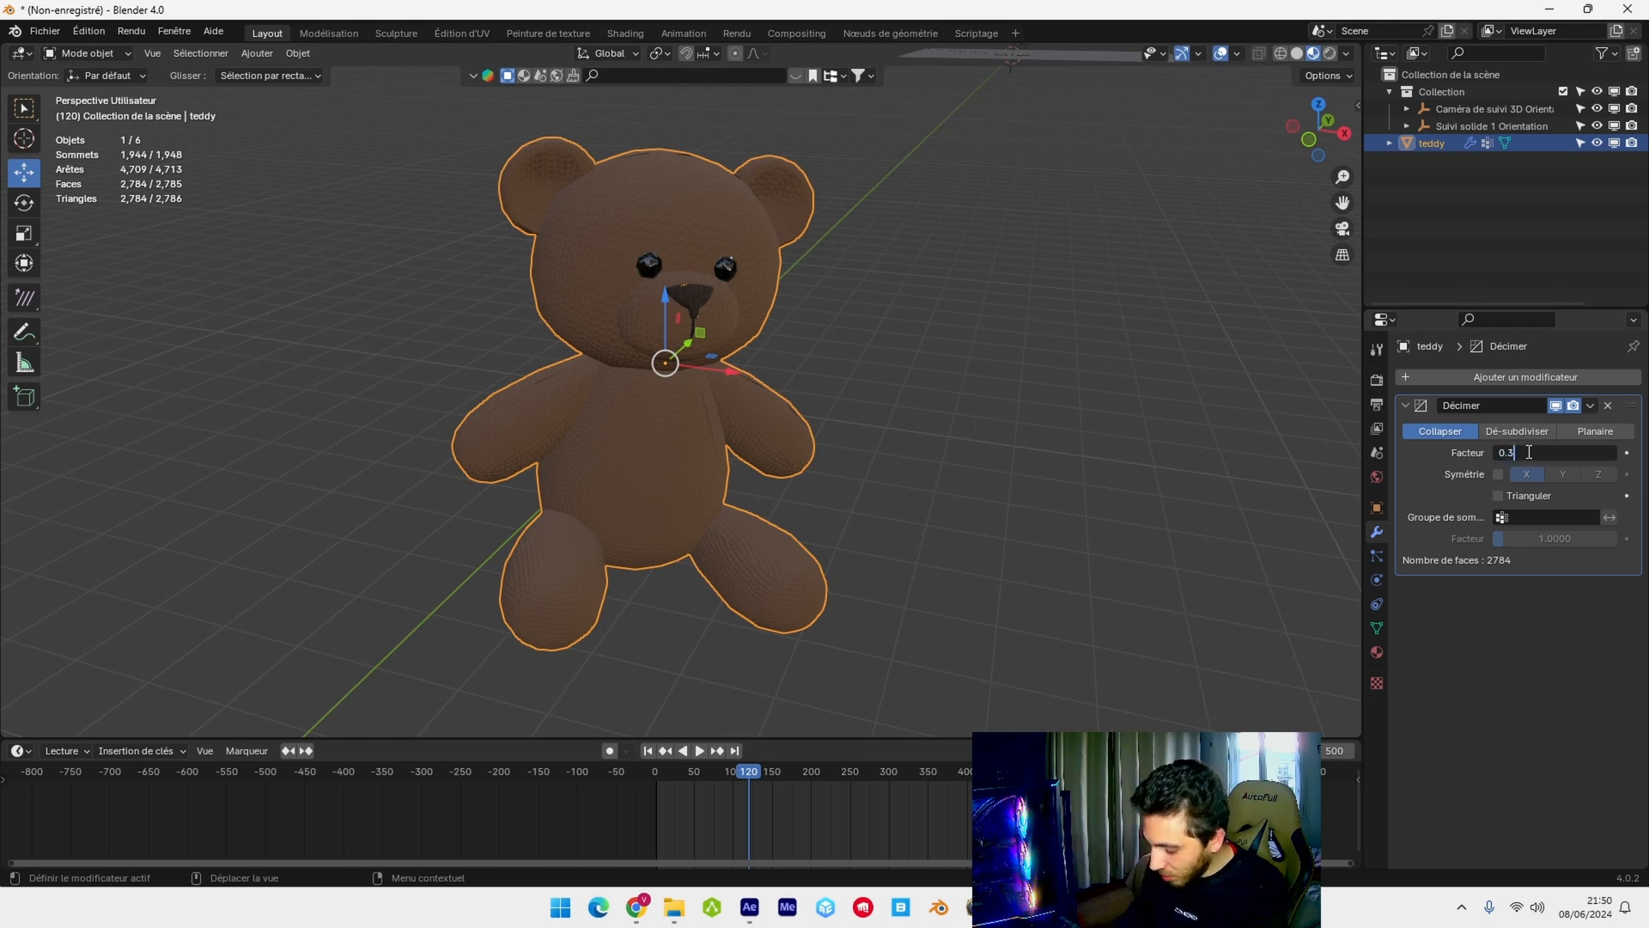
text(.3)
key(Return)
middle_drag(962, 354, 975, 340)
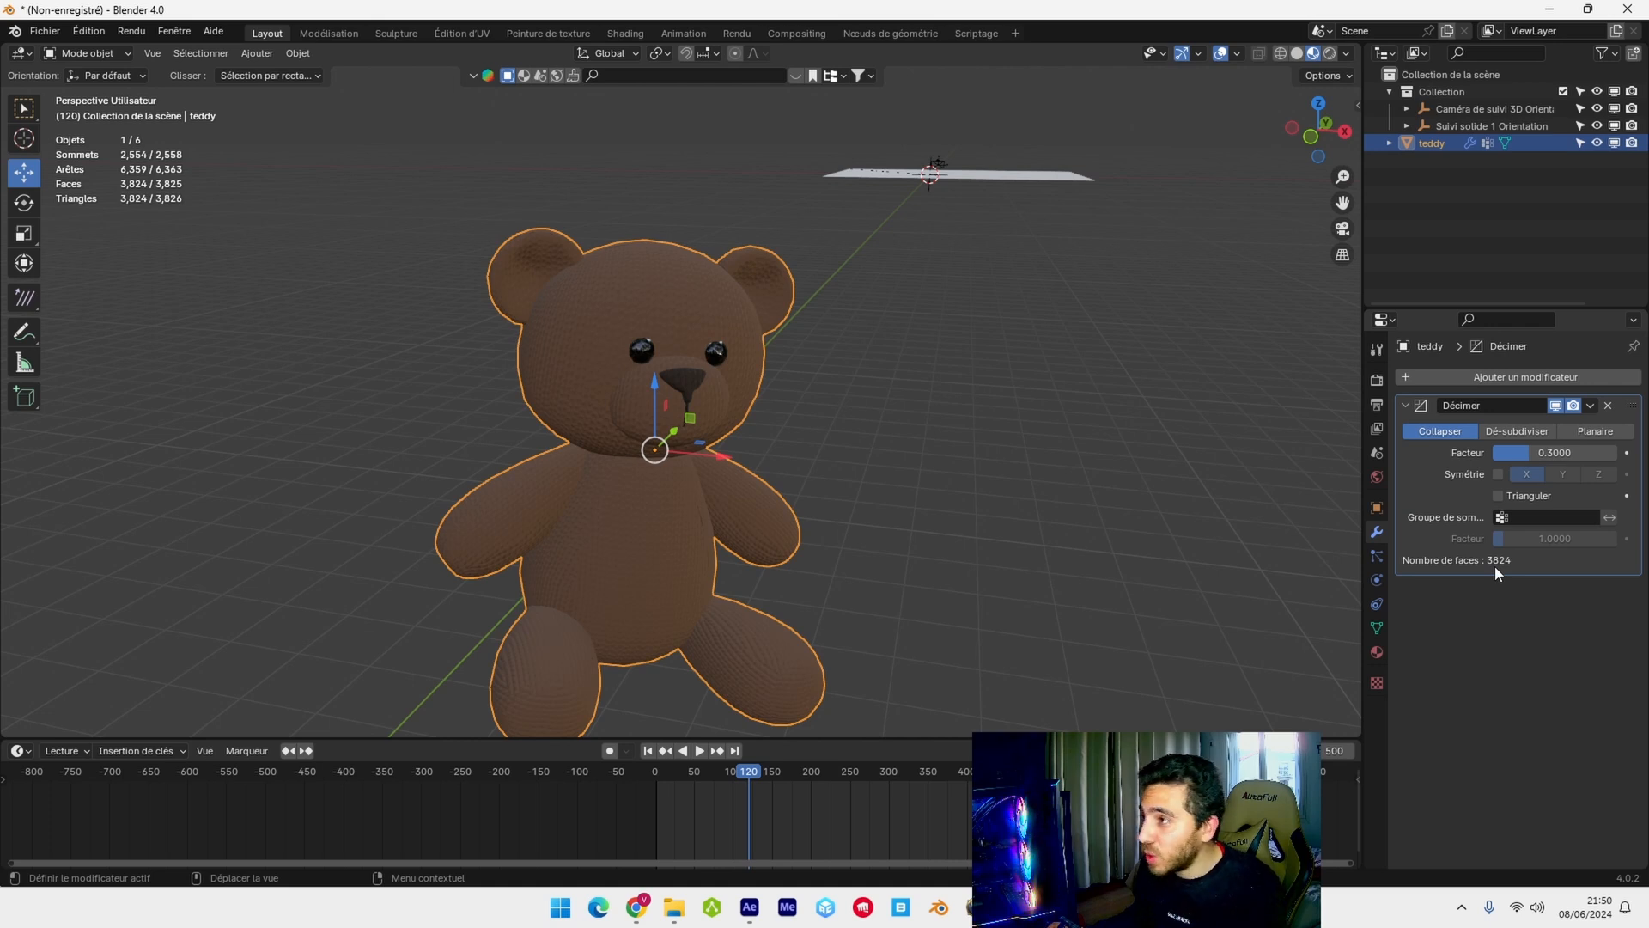
click(1590, 406)
click(1527, 426)
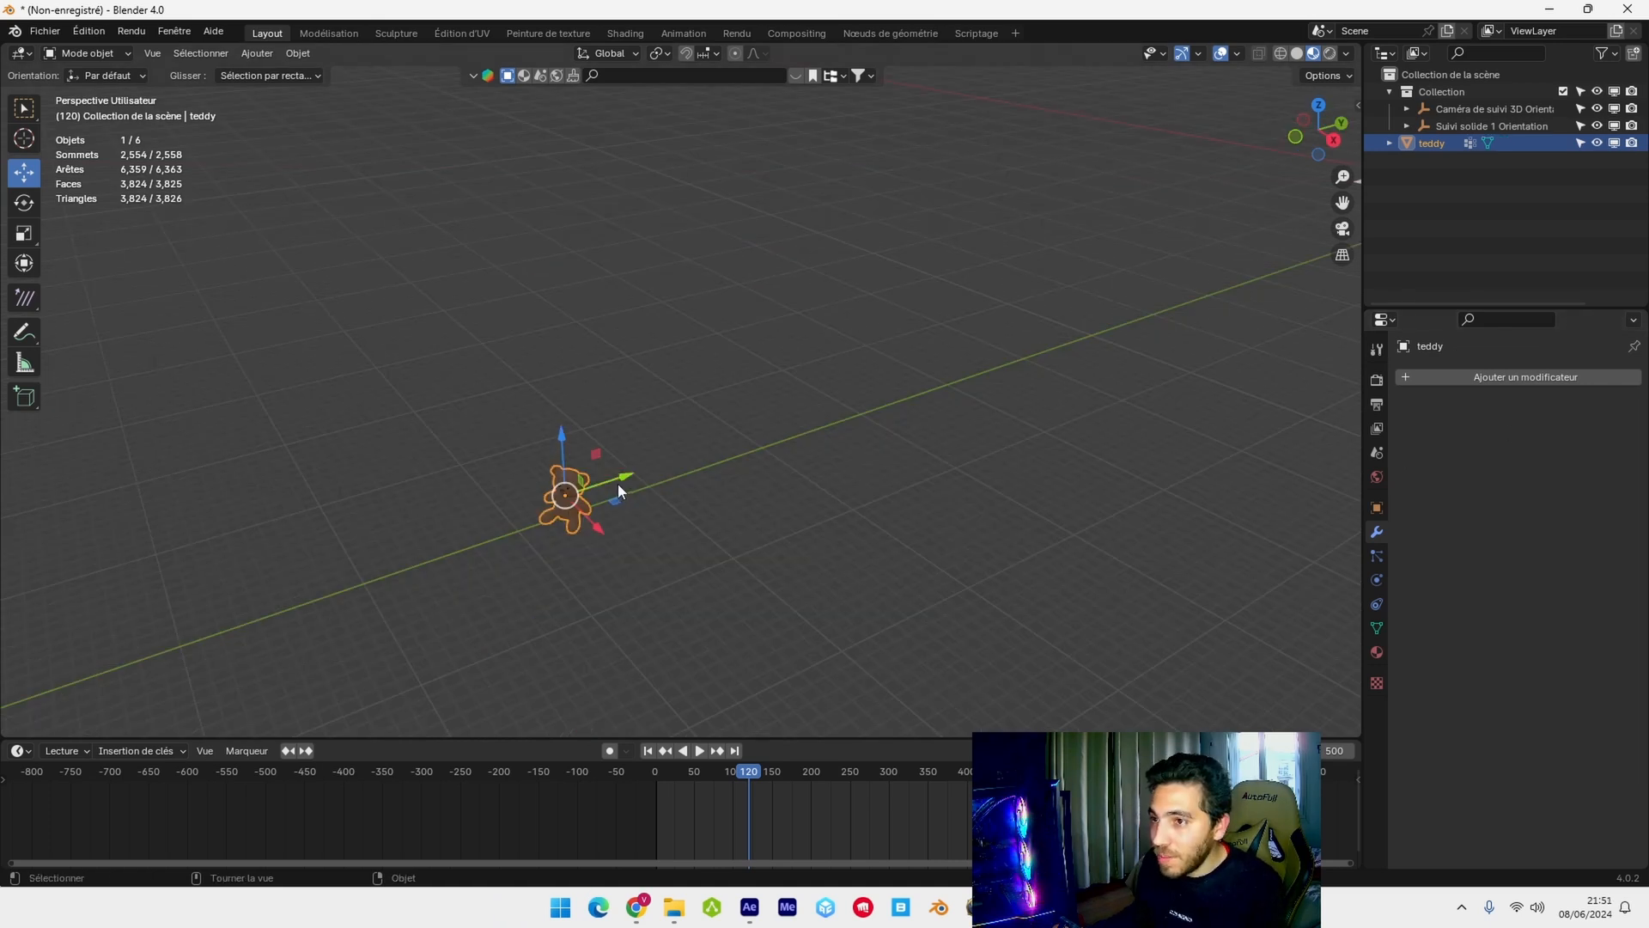
- Move the teddy along the Y axis toward the tracked ground plane
drag(617, 480, 1090, 342)
scroll(1089, 343, down, 3)
drag(902, 463, 1337, 338)
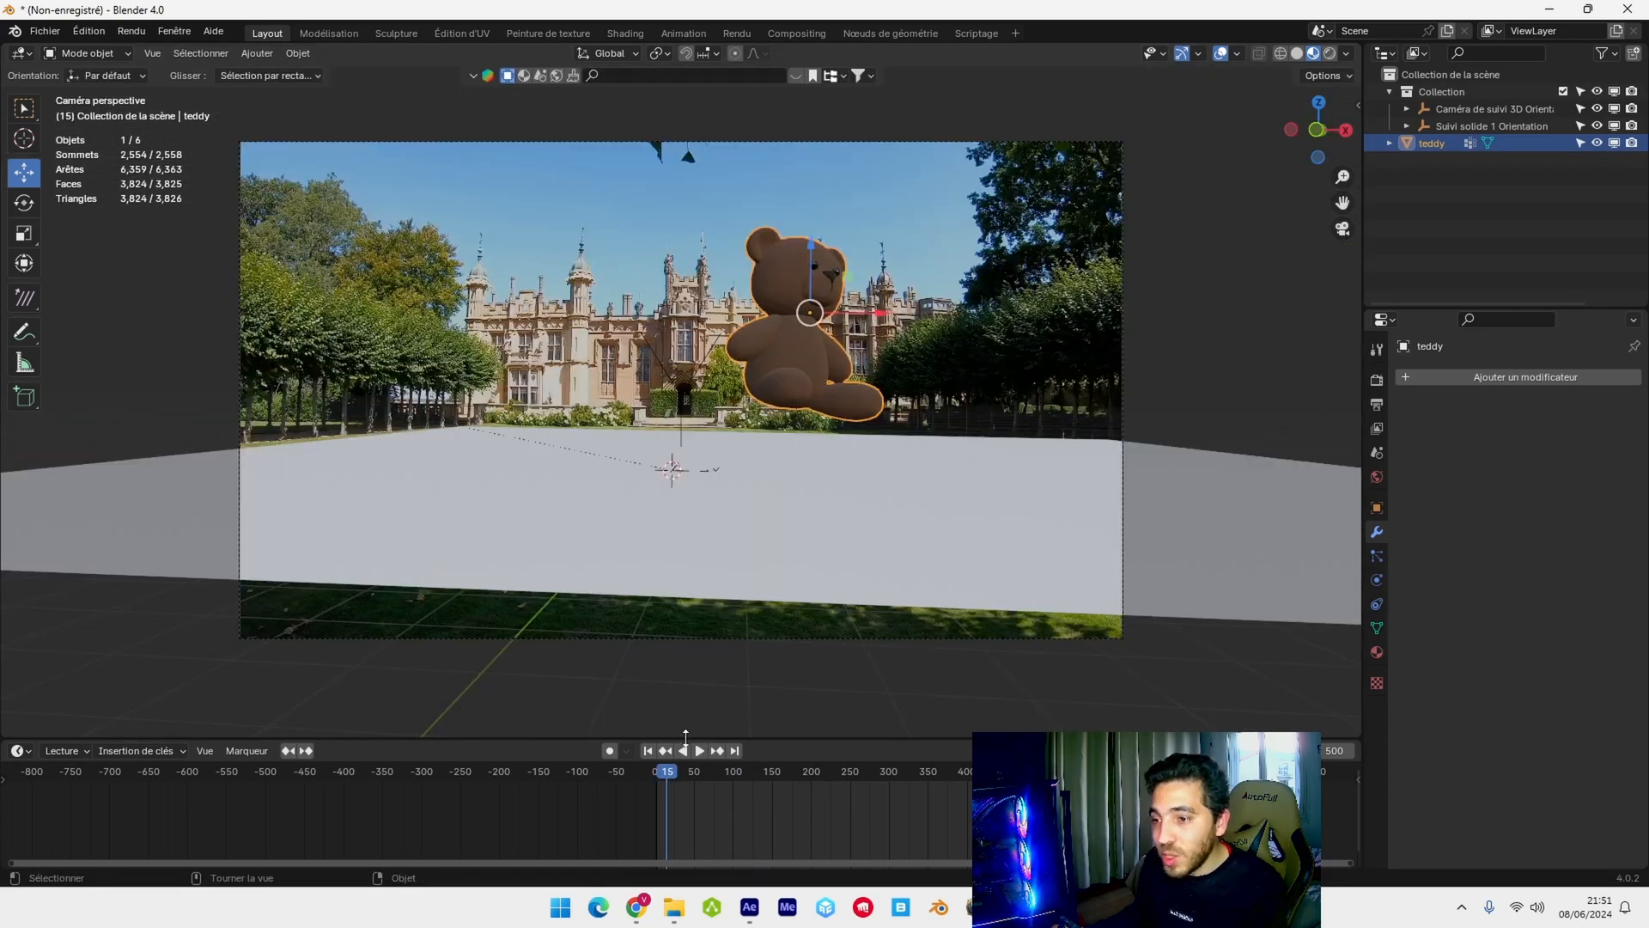
- Preview the shot through the tracked camera and rotate the teddy upright to face the camera
key(space)
drag(677, 771, 946, 780)
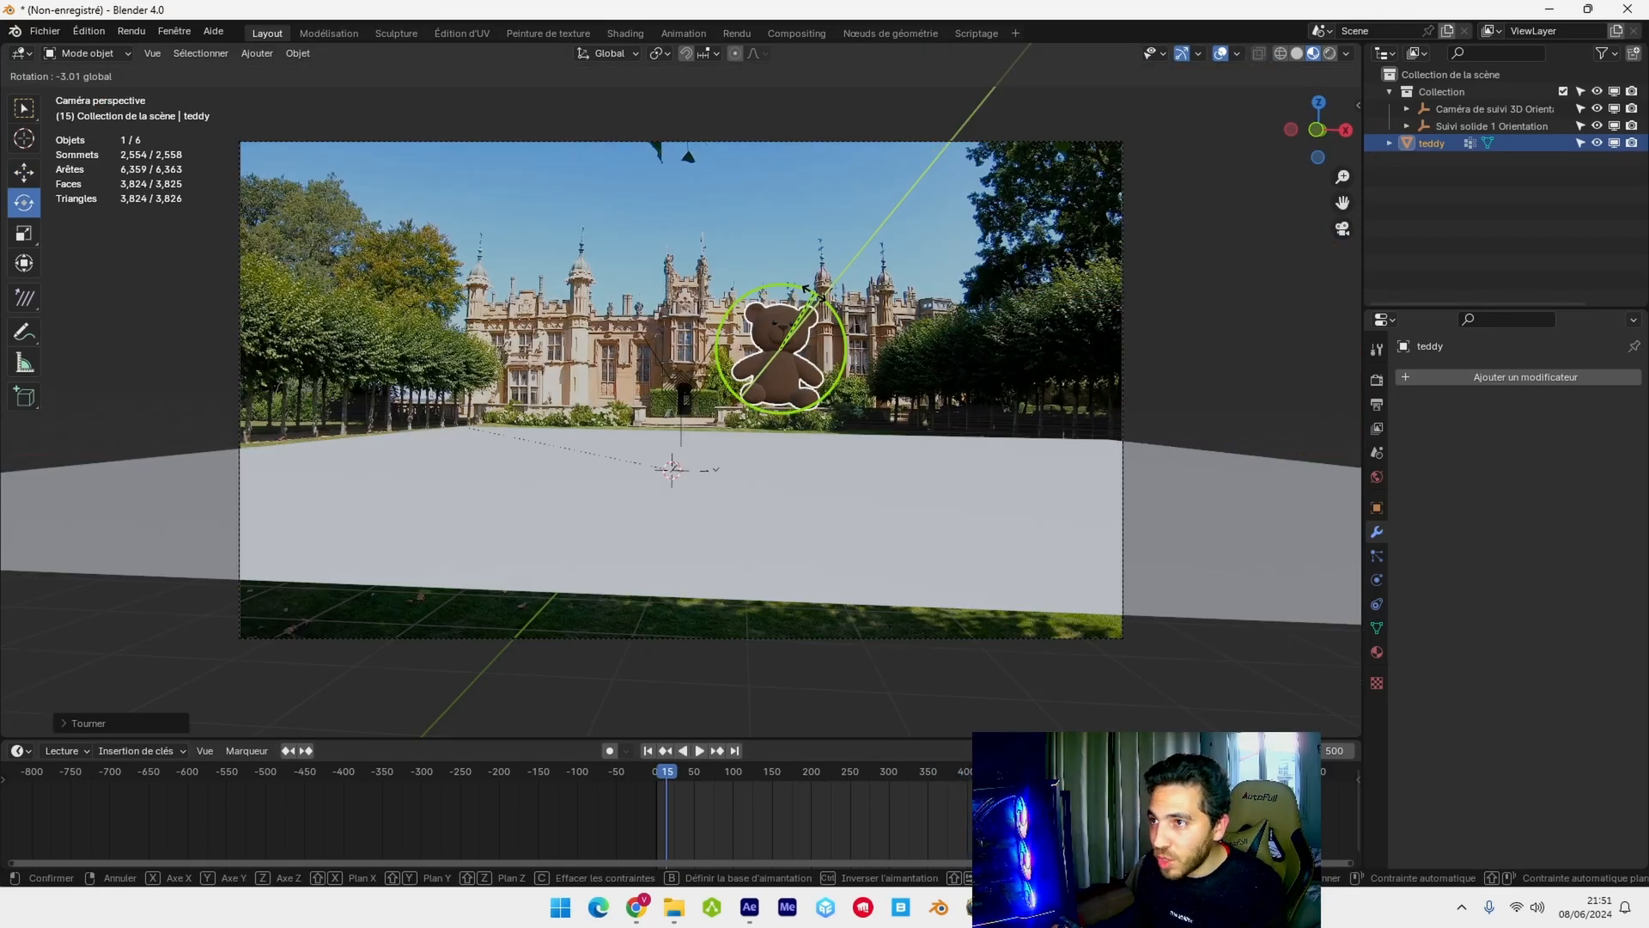
drag(814, 293, 783, 313)
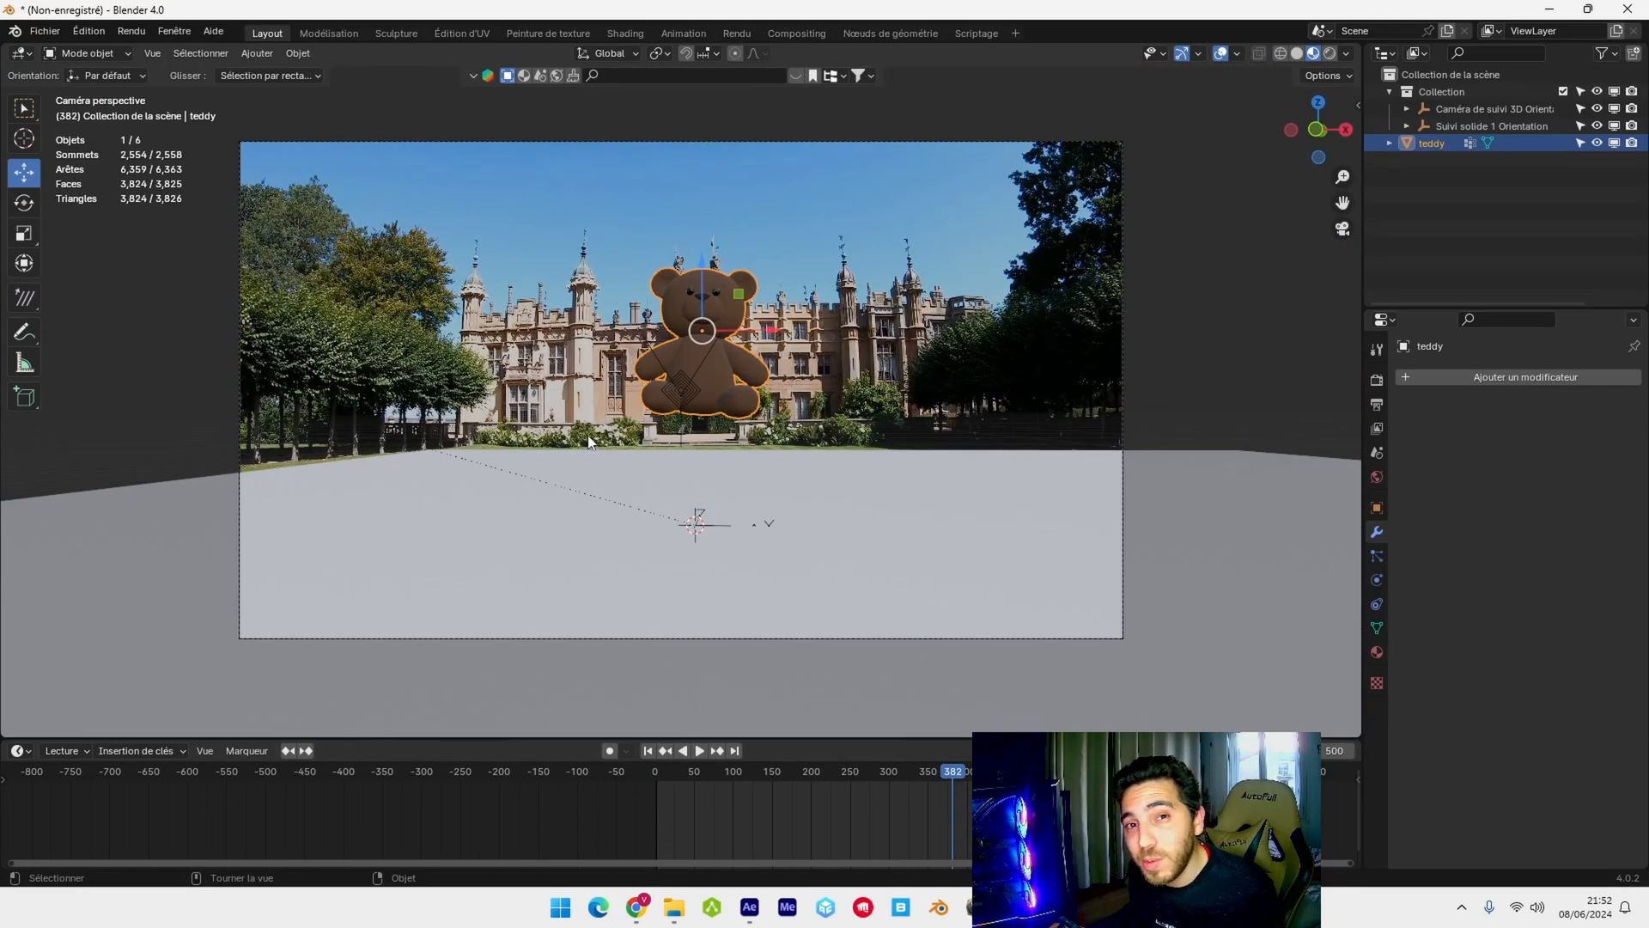
- Save the Blender project as sans_nom.blend in the Helicopter videos folder
click(45, 31)
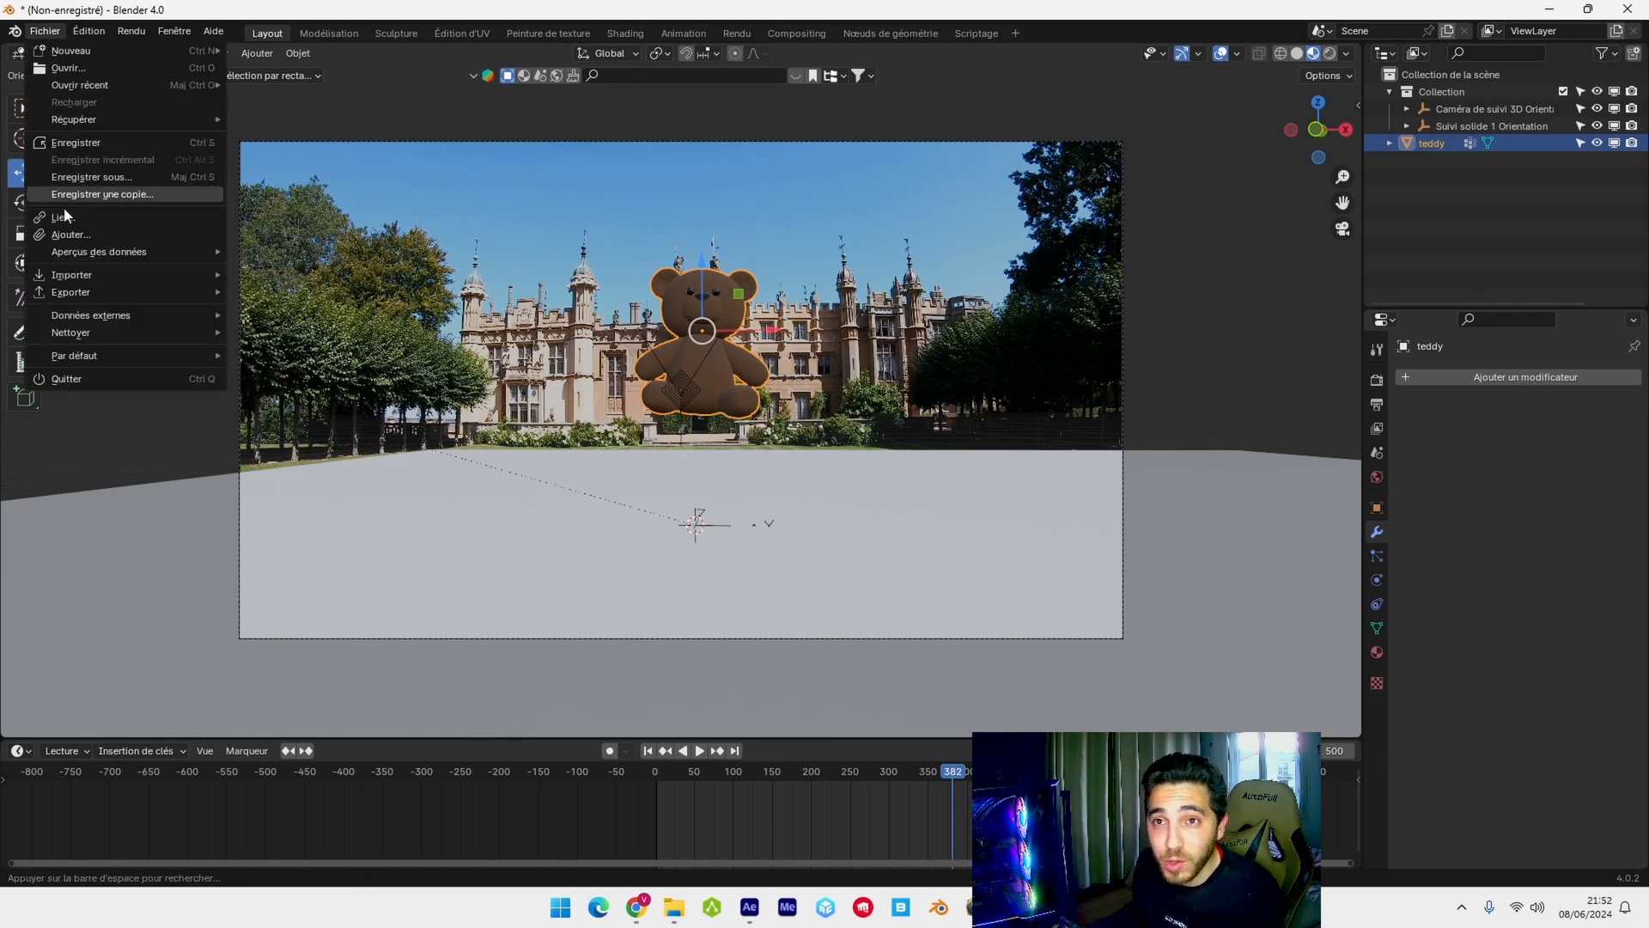
click(99, 141)
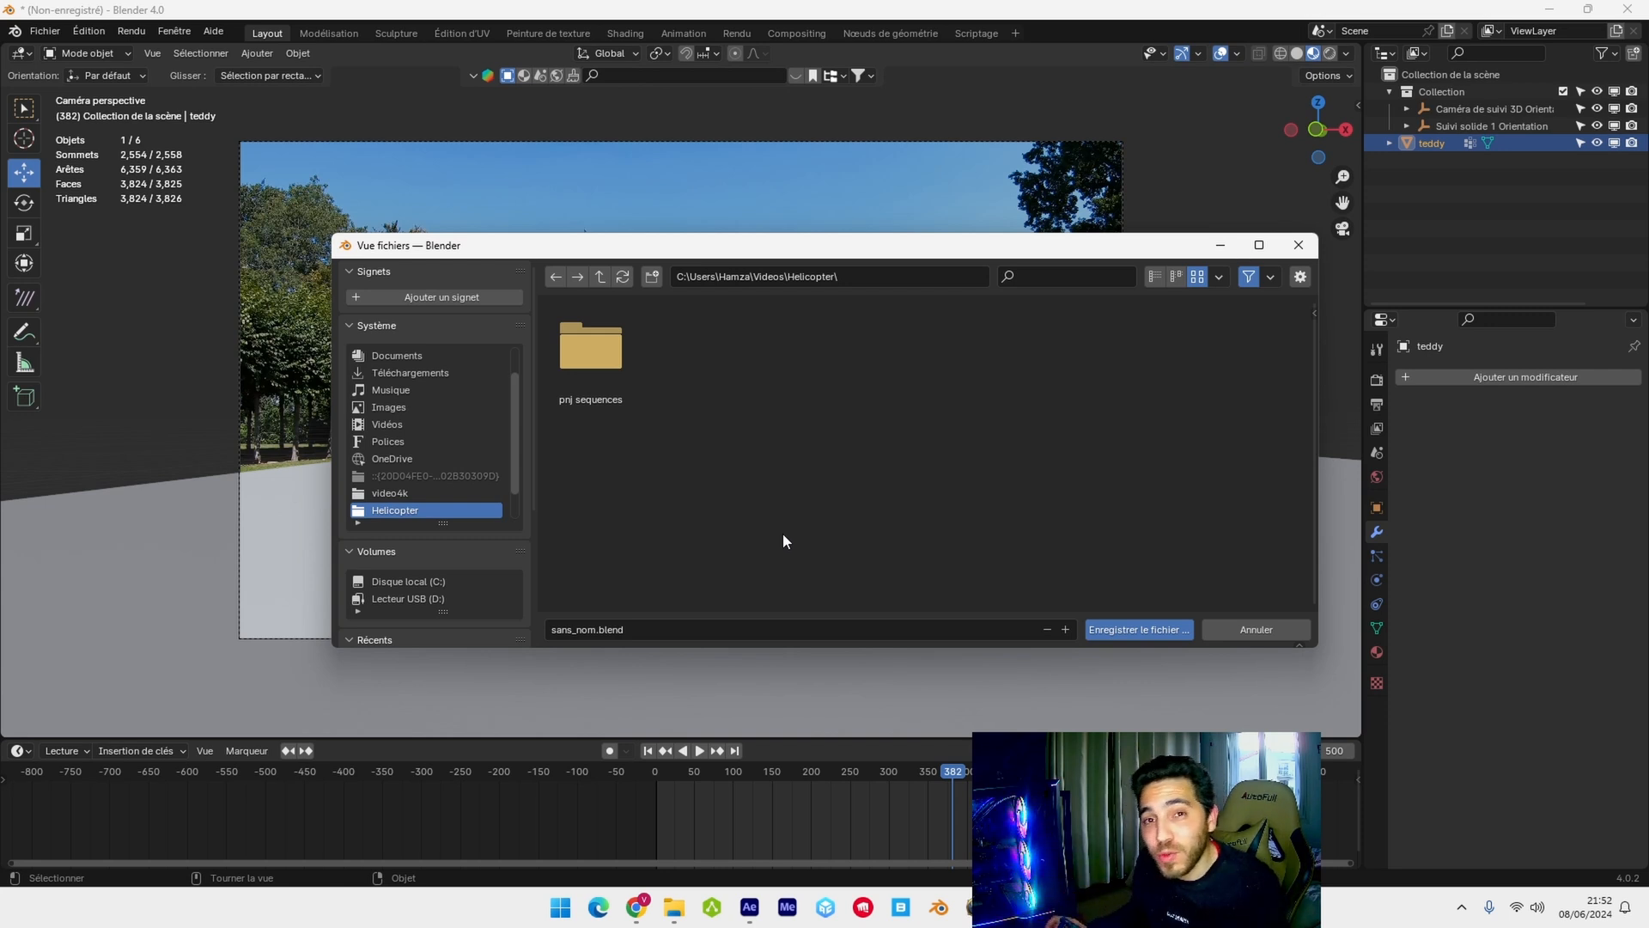
click(1151, 630)
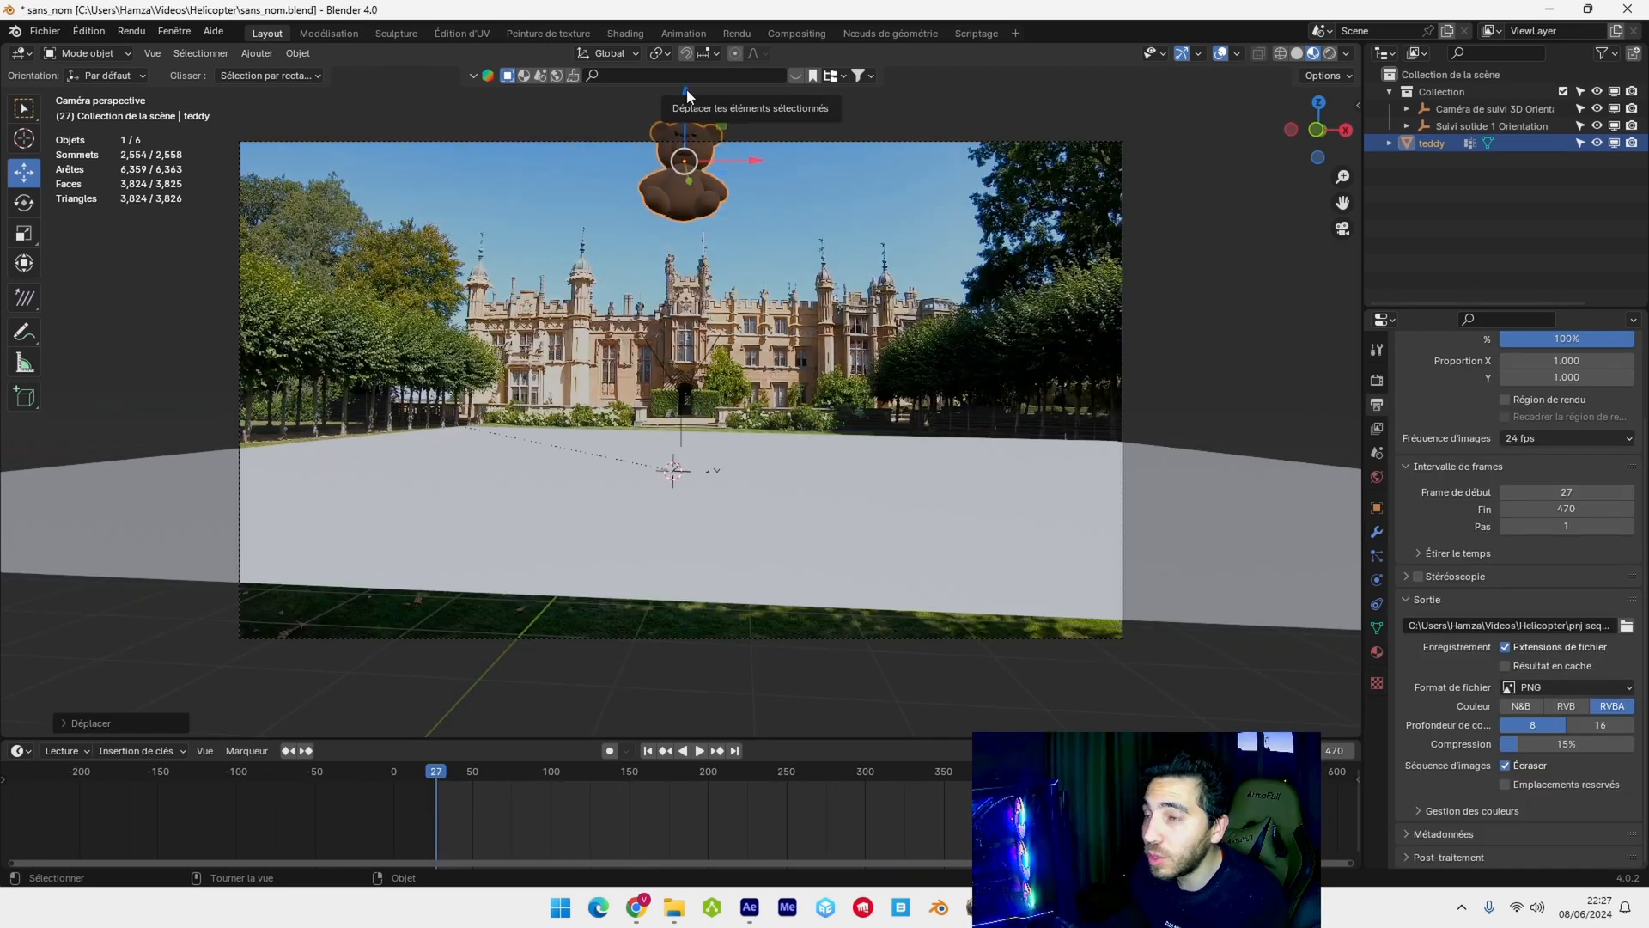
- Try lowering the teddy along the Z axis and adjust its tilt with the Rotate tool
drag(687, 95, 714, 308)
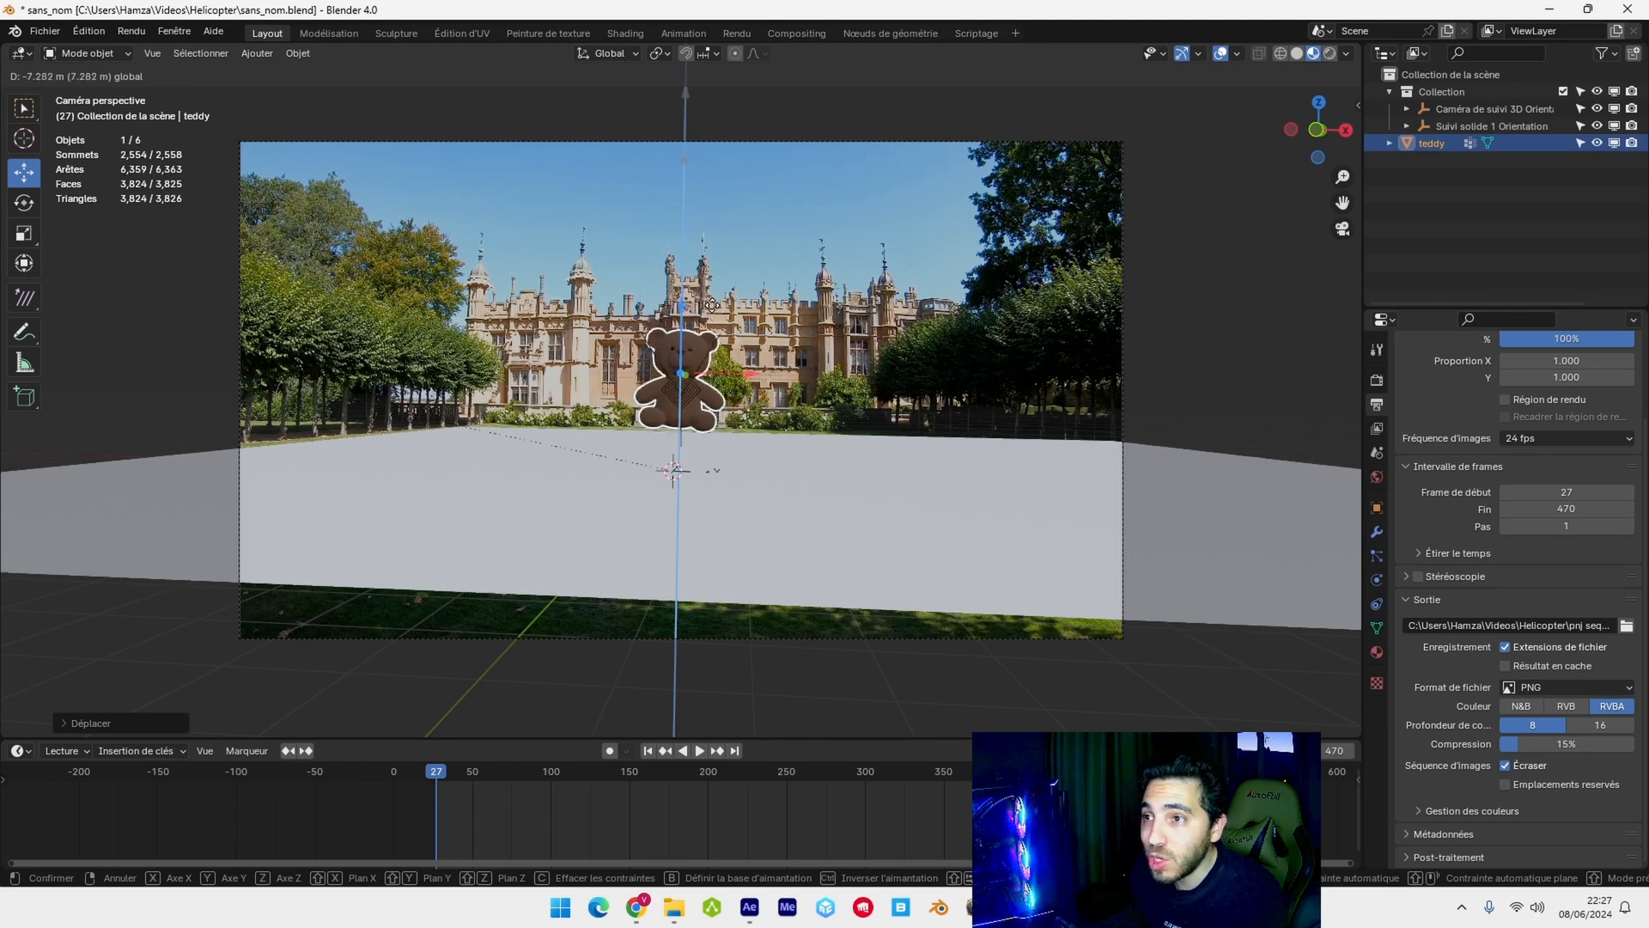
drag(713, 309, 714, 323)
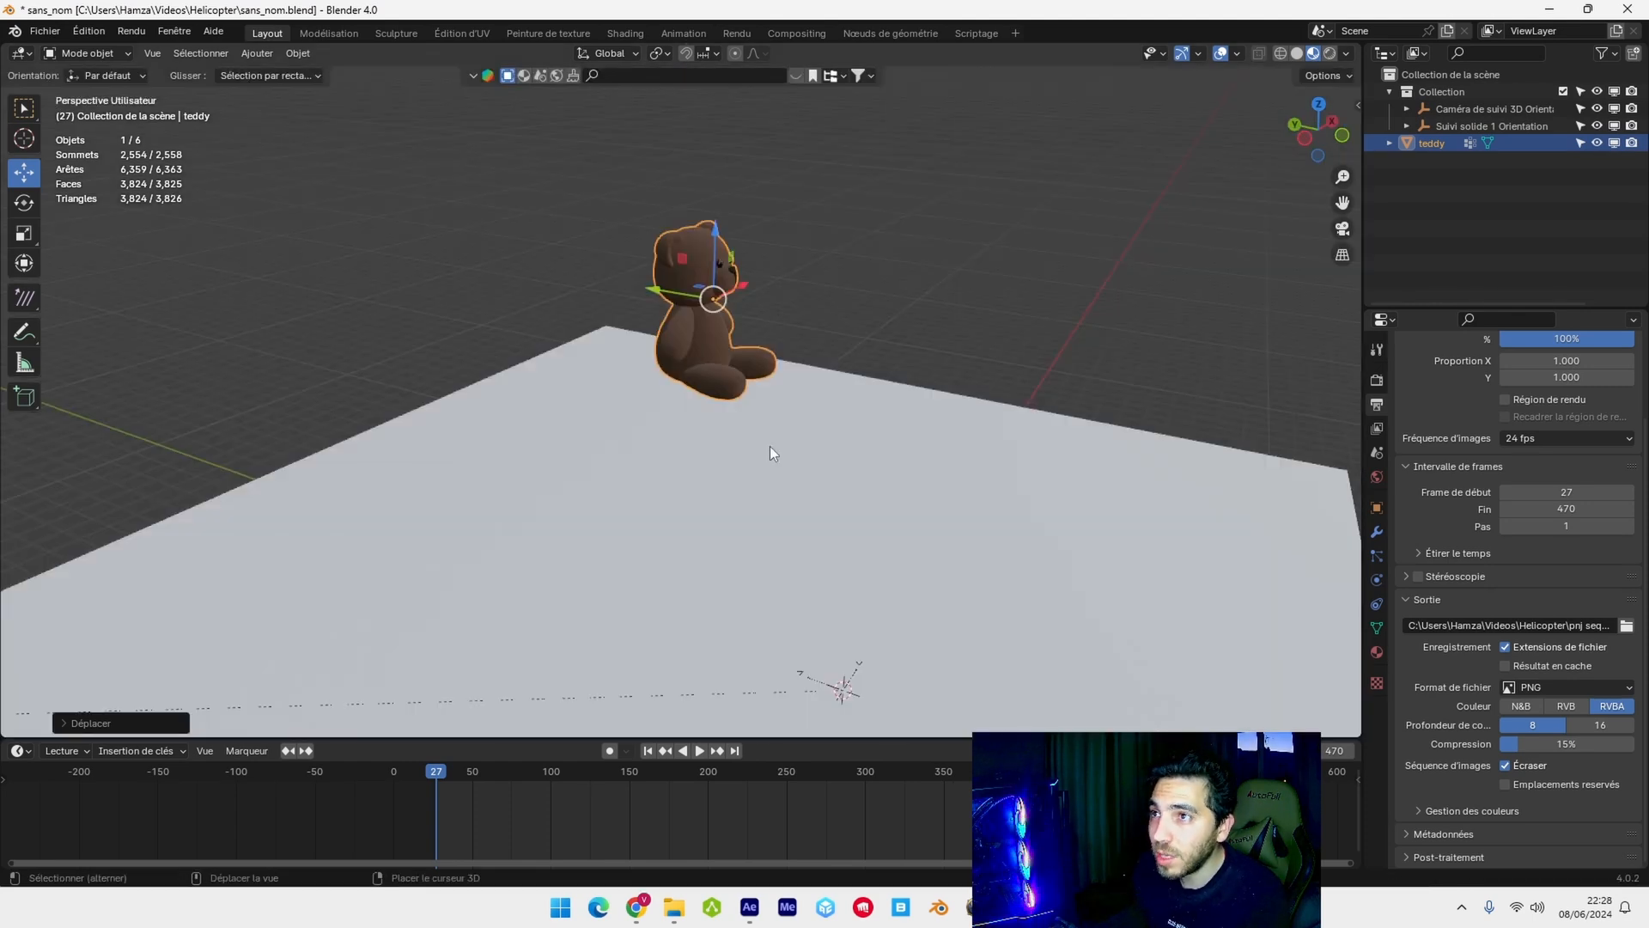
click(24, 202)
drag(730, 250, 737, 245)
- Insert a position, rotation and scale keyframe on the teddy at frame 27 in the tracked camera view
key(KP_0)
key(i)
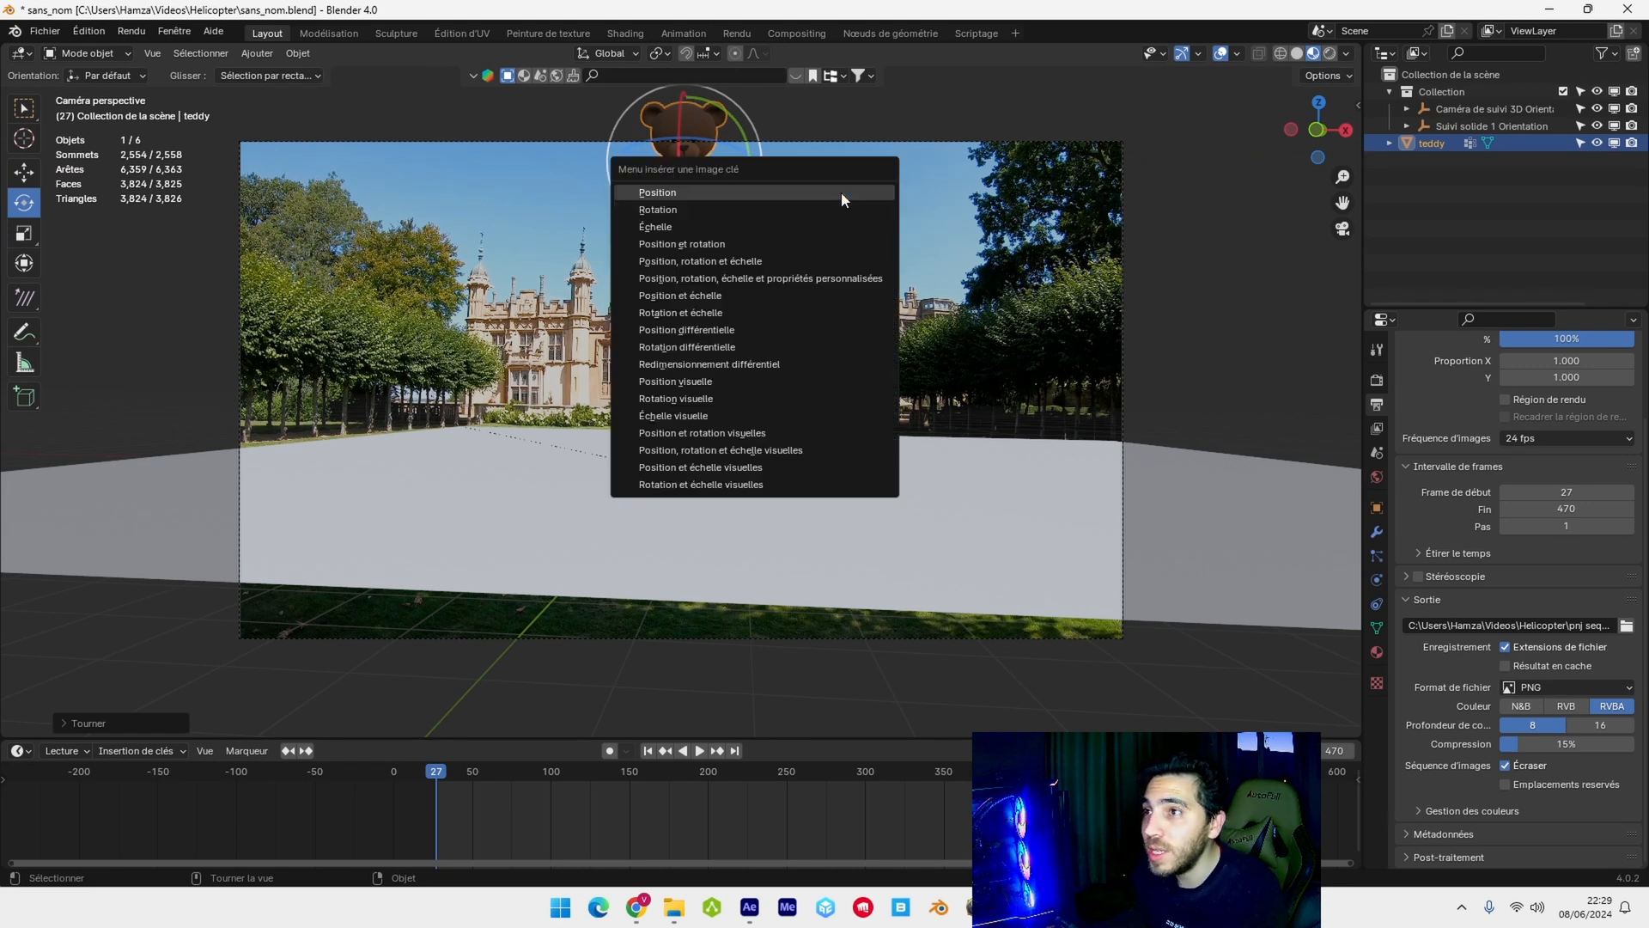
click(821, 261)
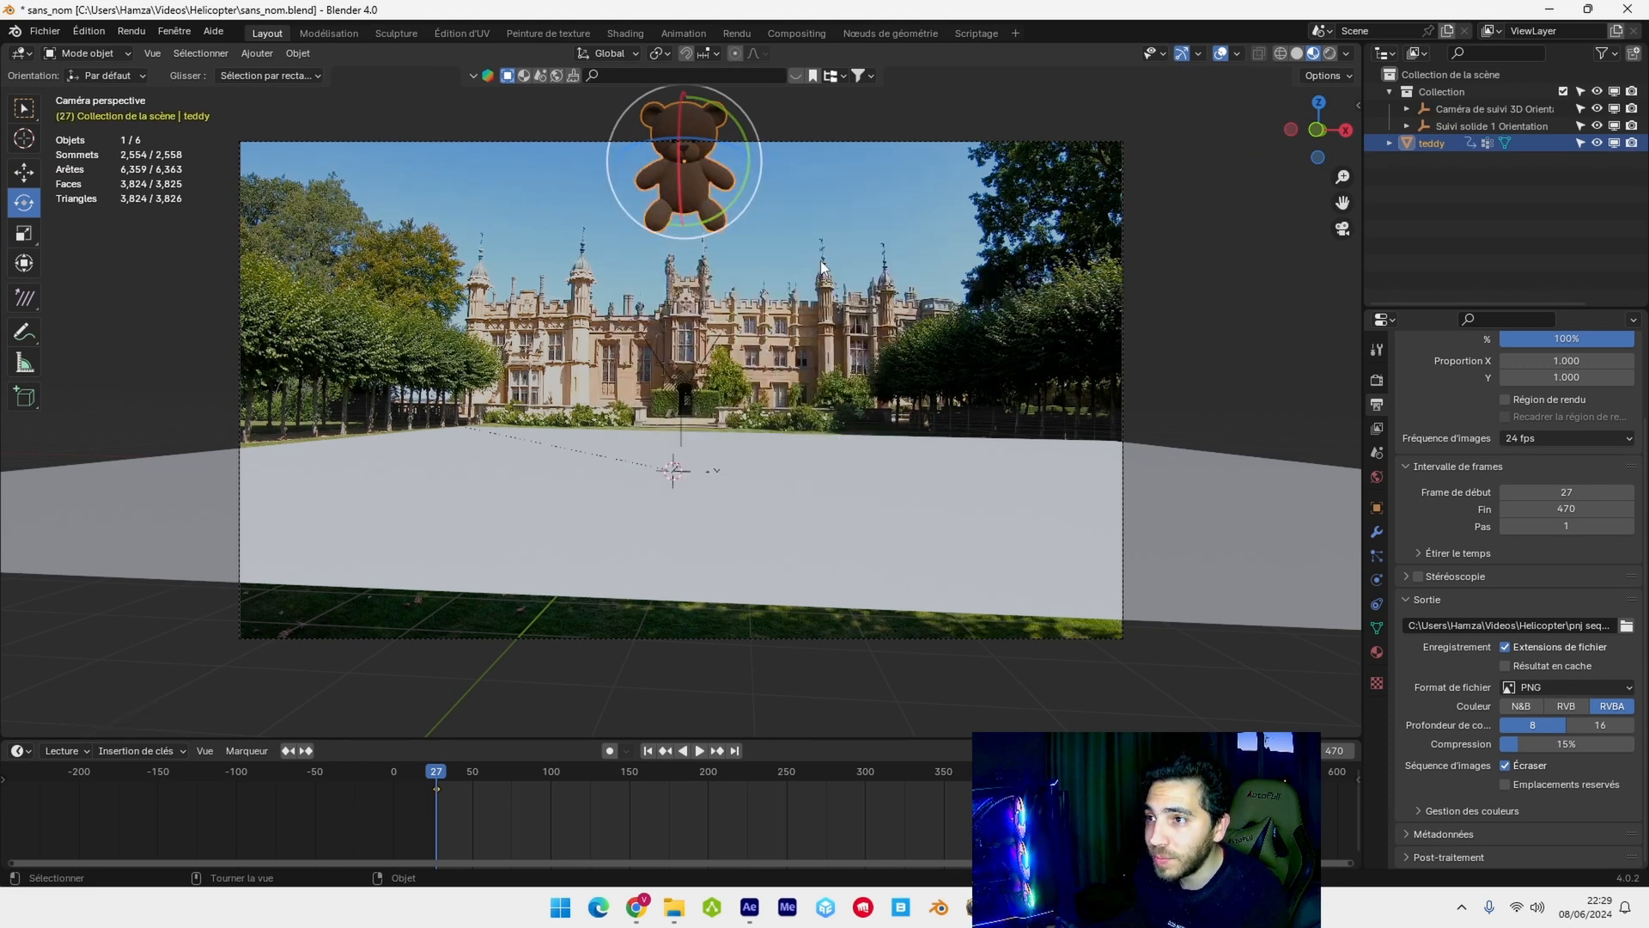
- At frame 170, lower the teddy along the Z axis to the ground plane and rotate it to sit upright facing forward
key(KP_0)
drag(437, 787, 629, 794)
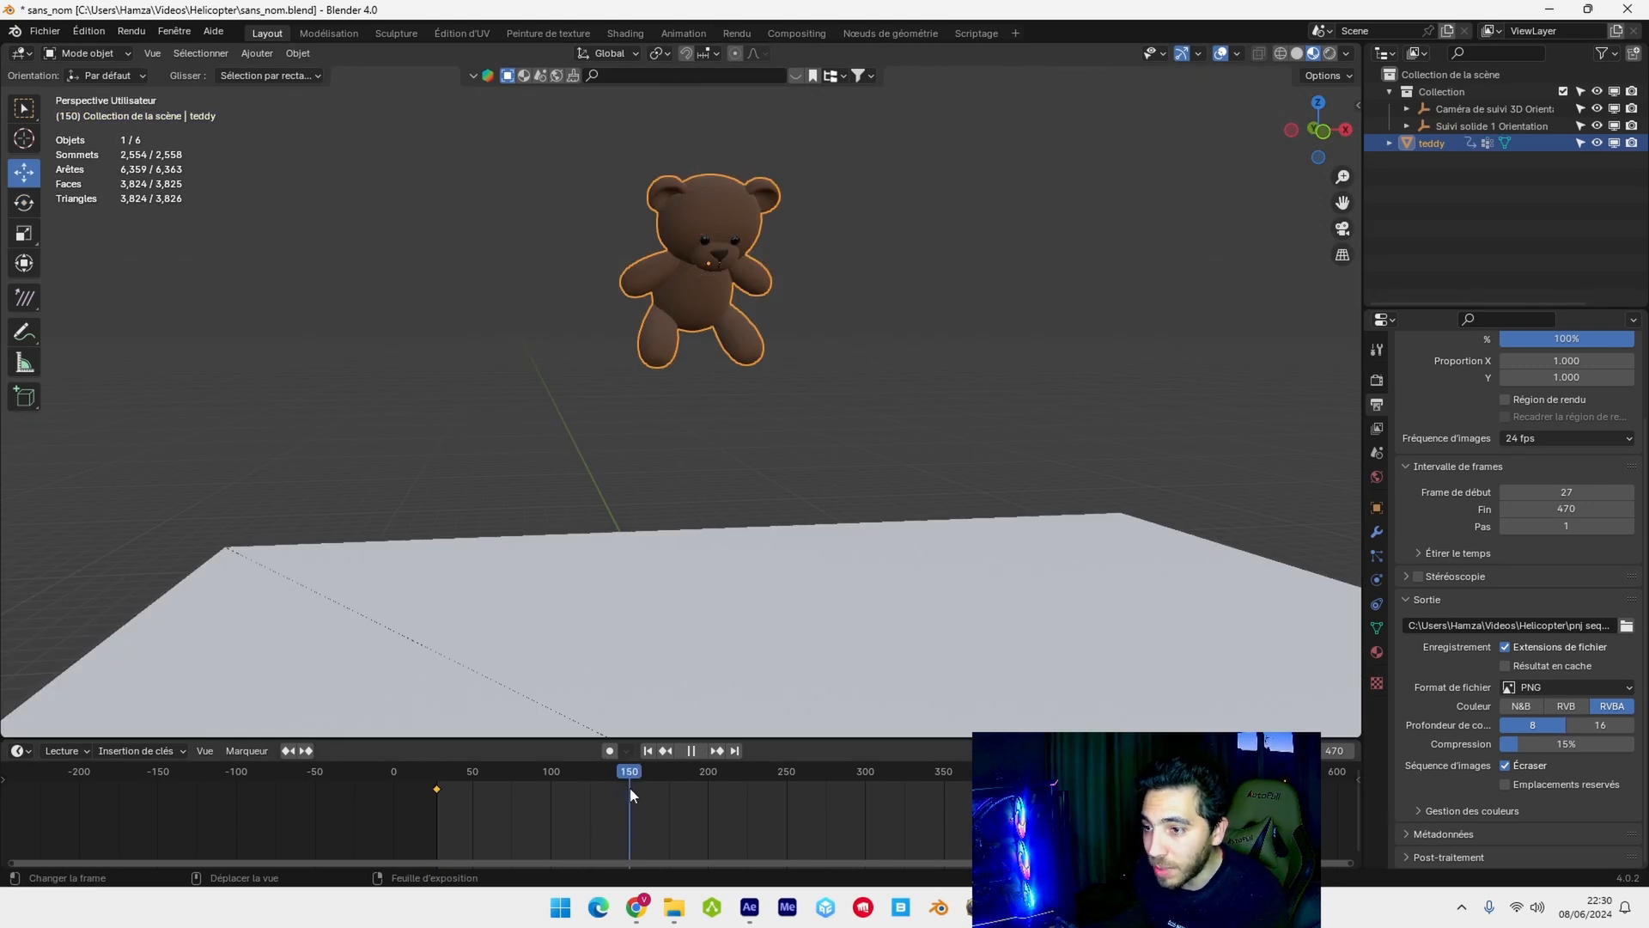
key(space)
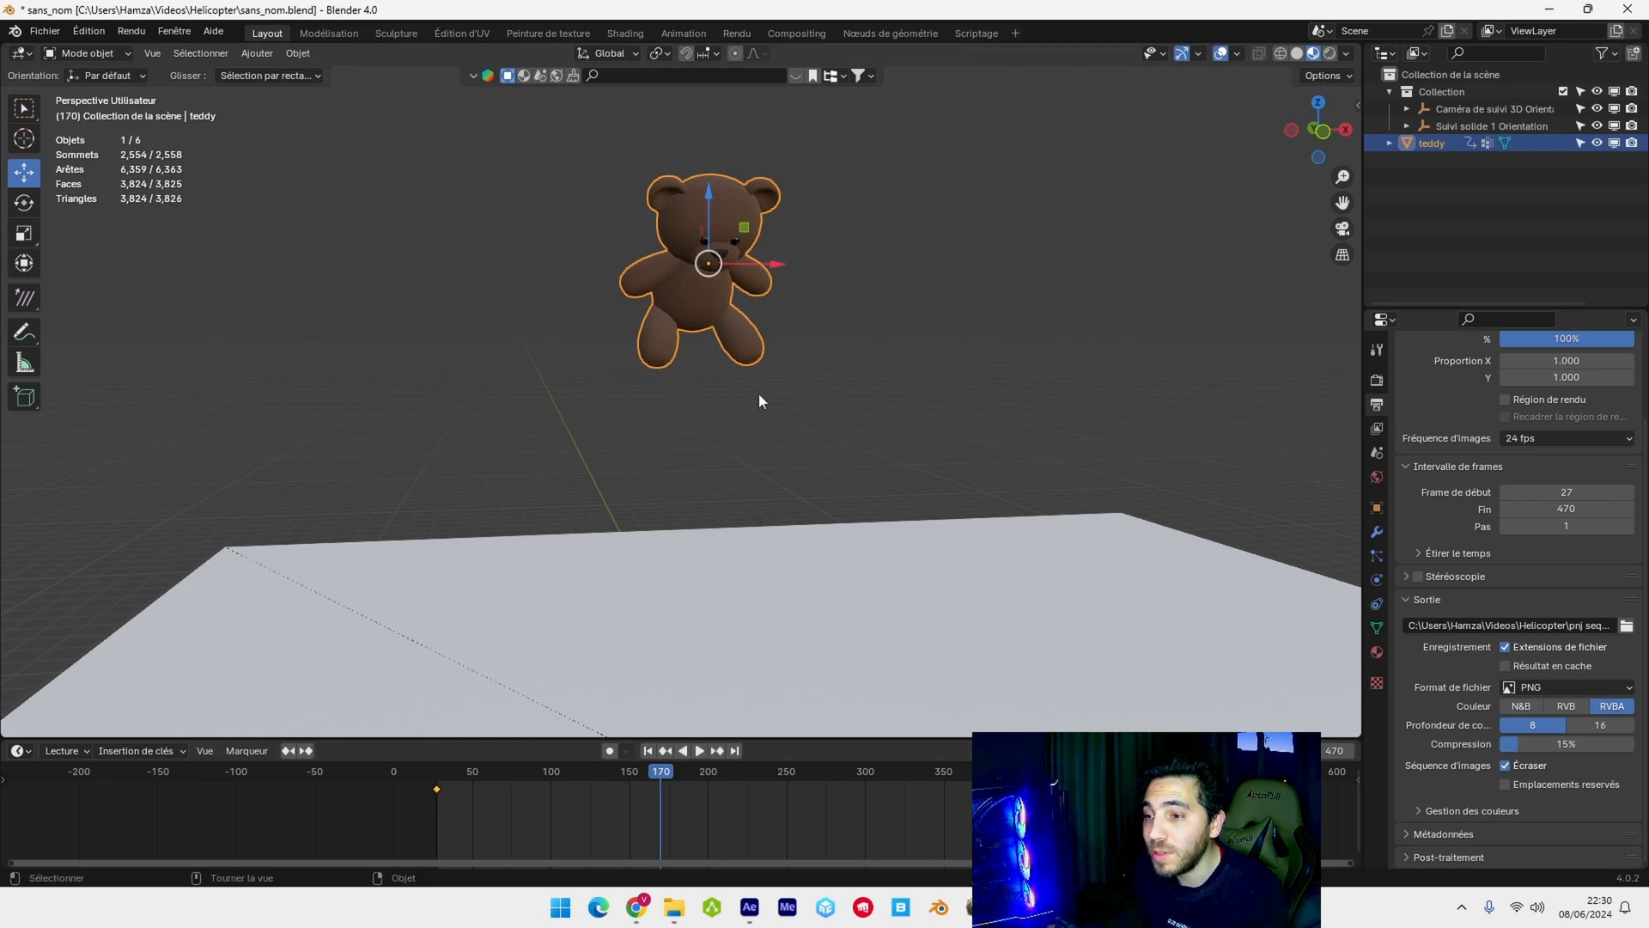
middle_drag(707, 197, 826, 197)
drag(661, 197, 627, 479)
click(24, 203)
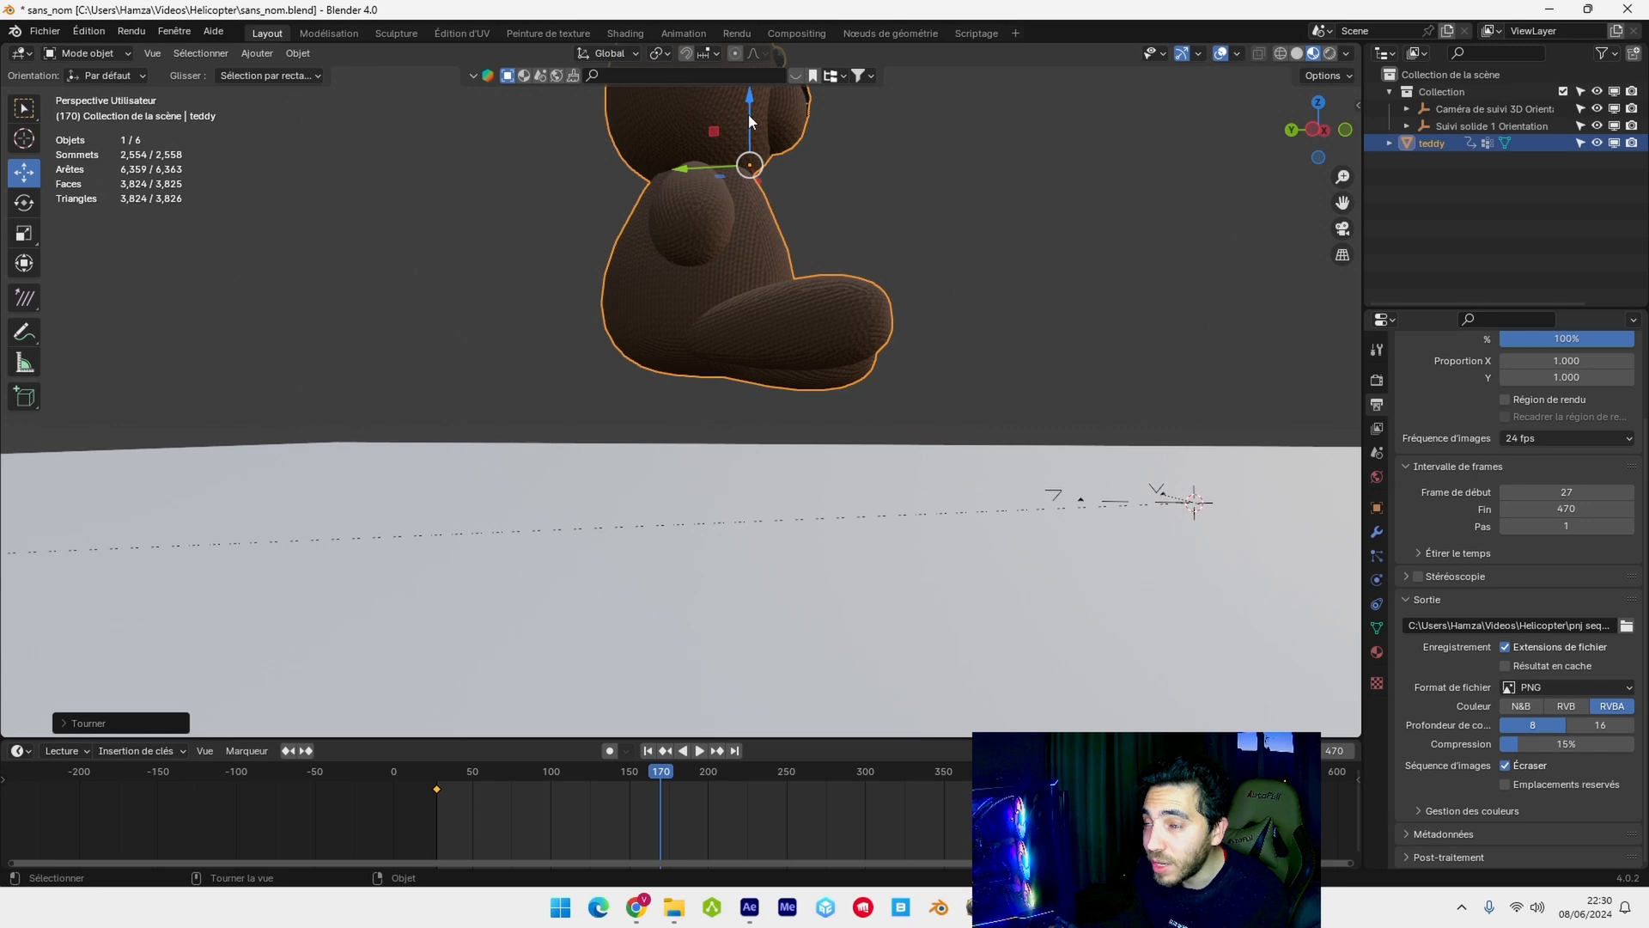
drag(750, 121, 749, 215)
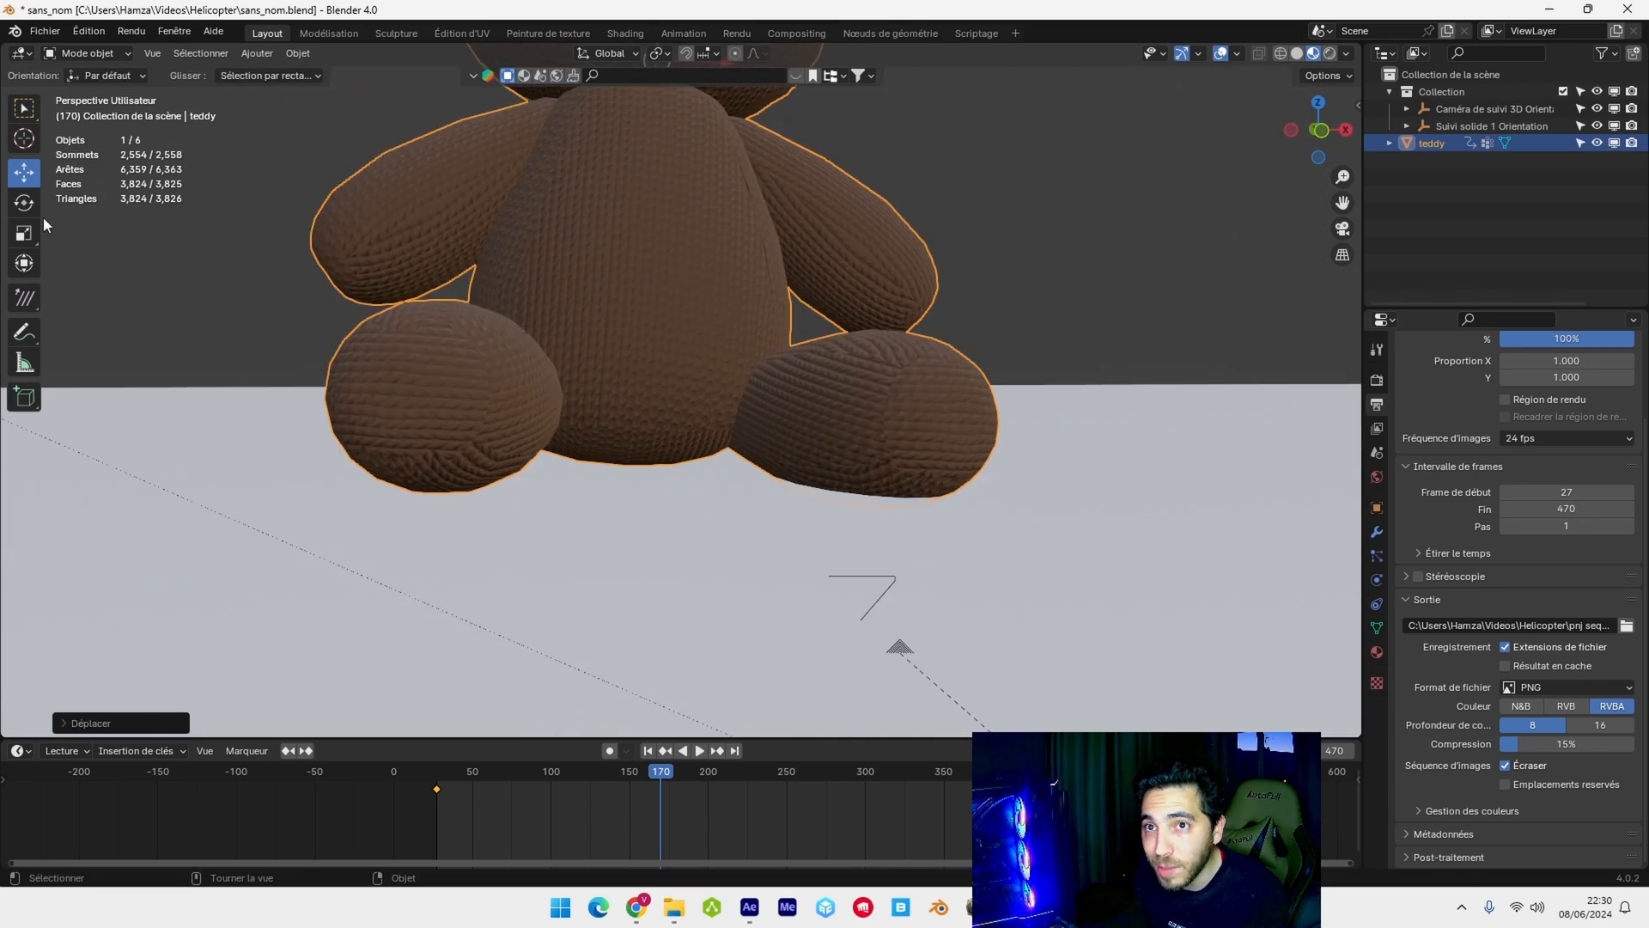
click(24, 203)
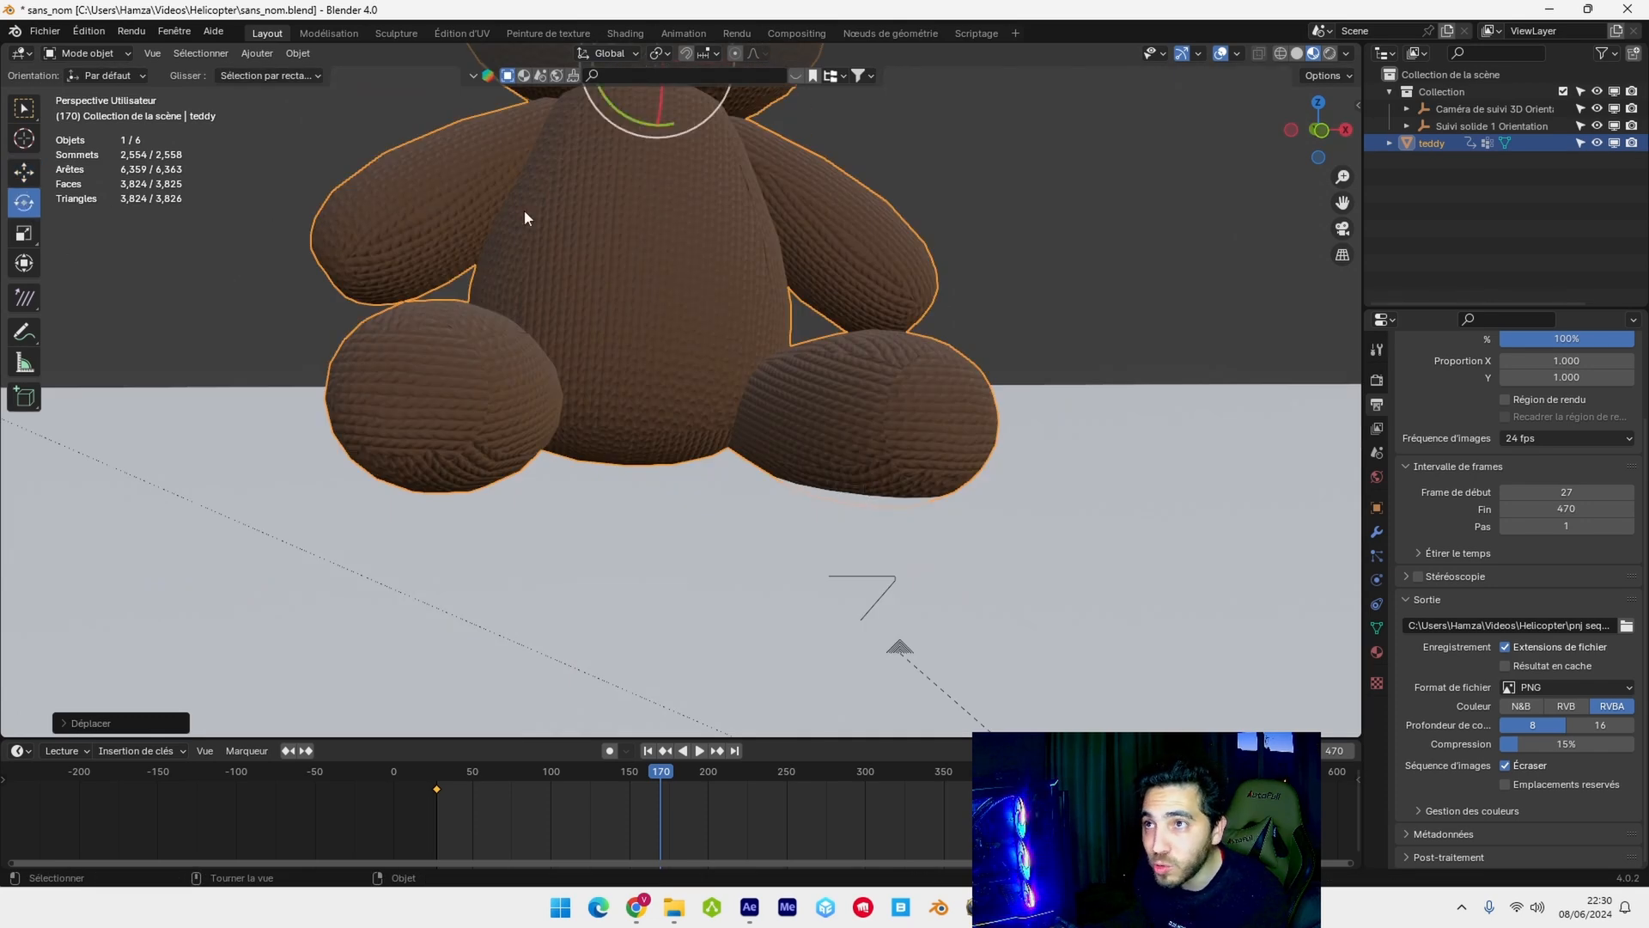
scroll(621, 200, down, 2)
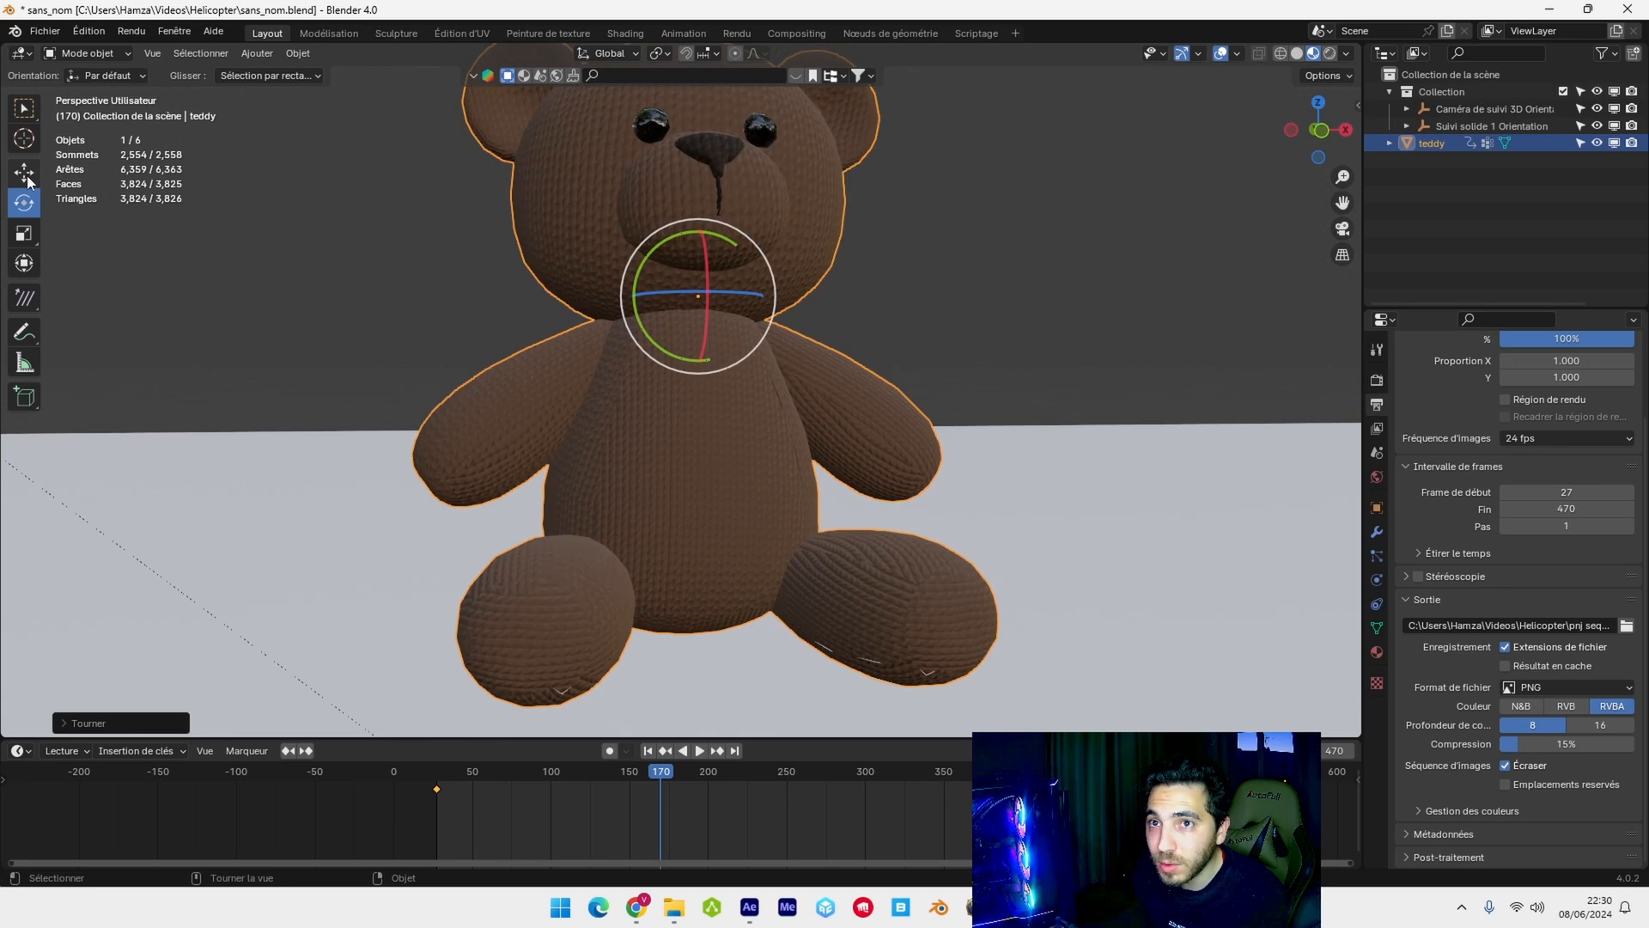
click(24, 172)
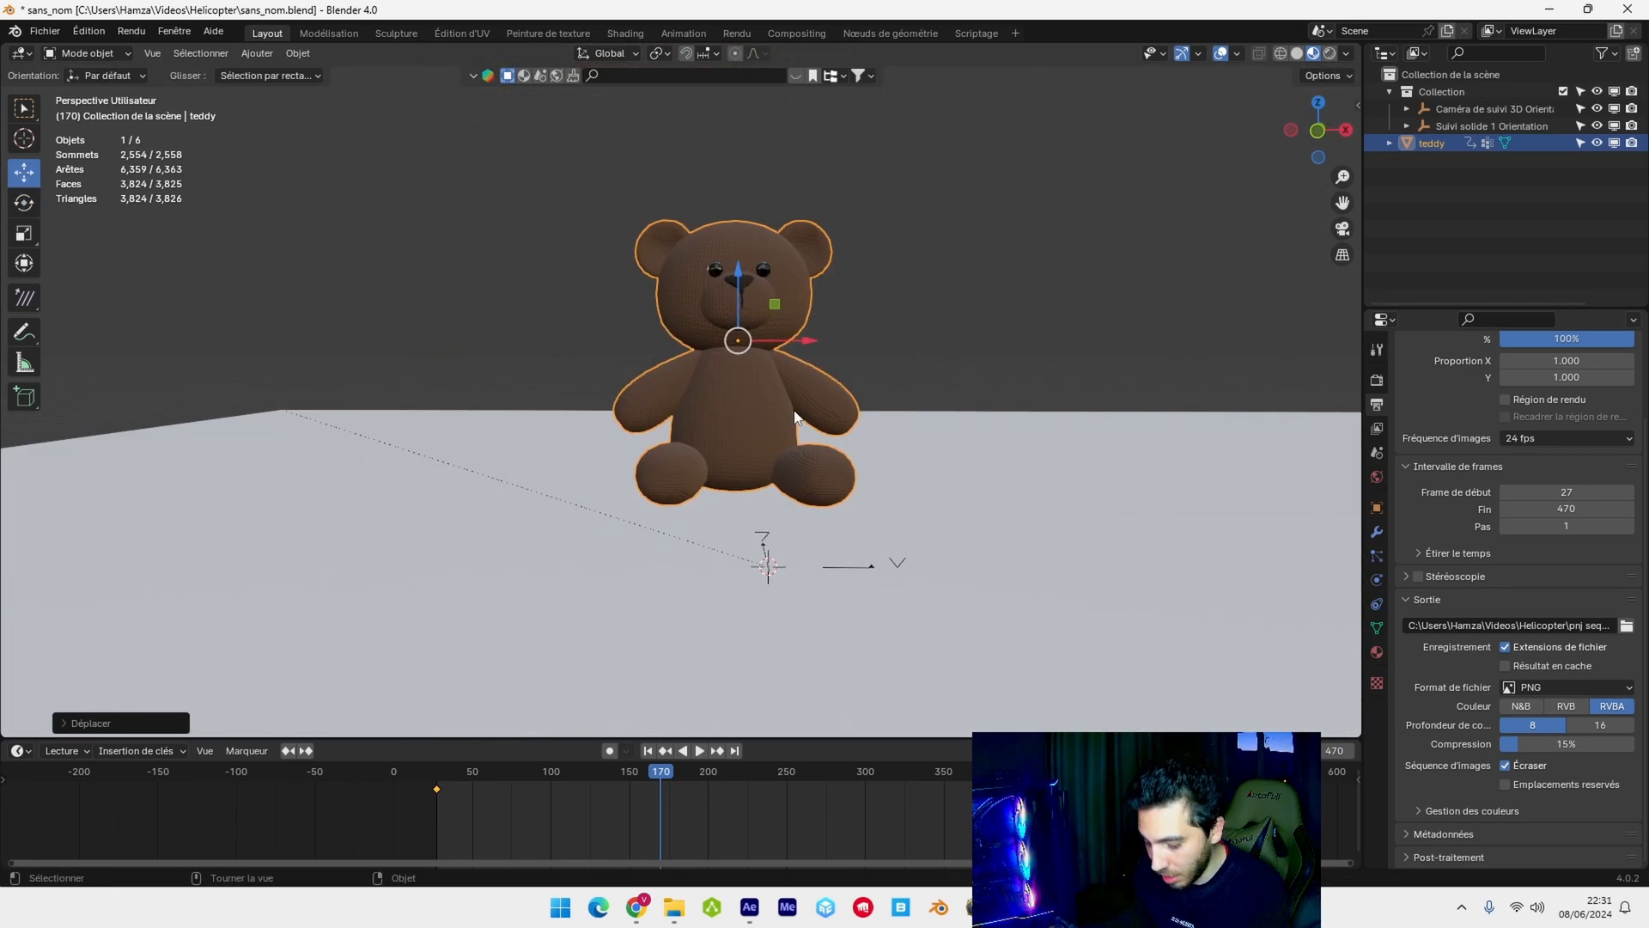
- Insert a position, rotation and scale keyframe on the teddy at frame 170 and set the keyframe interpolation to linear
key(i)
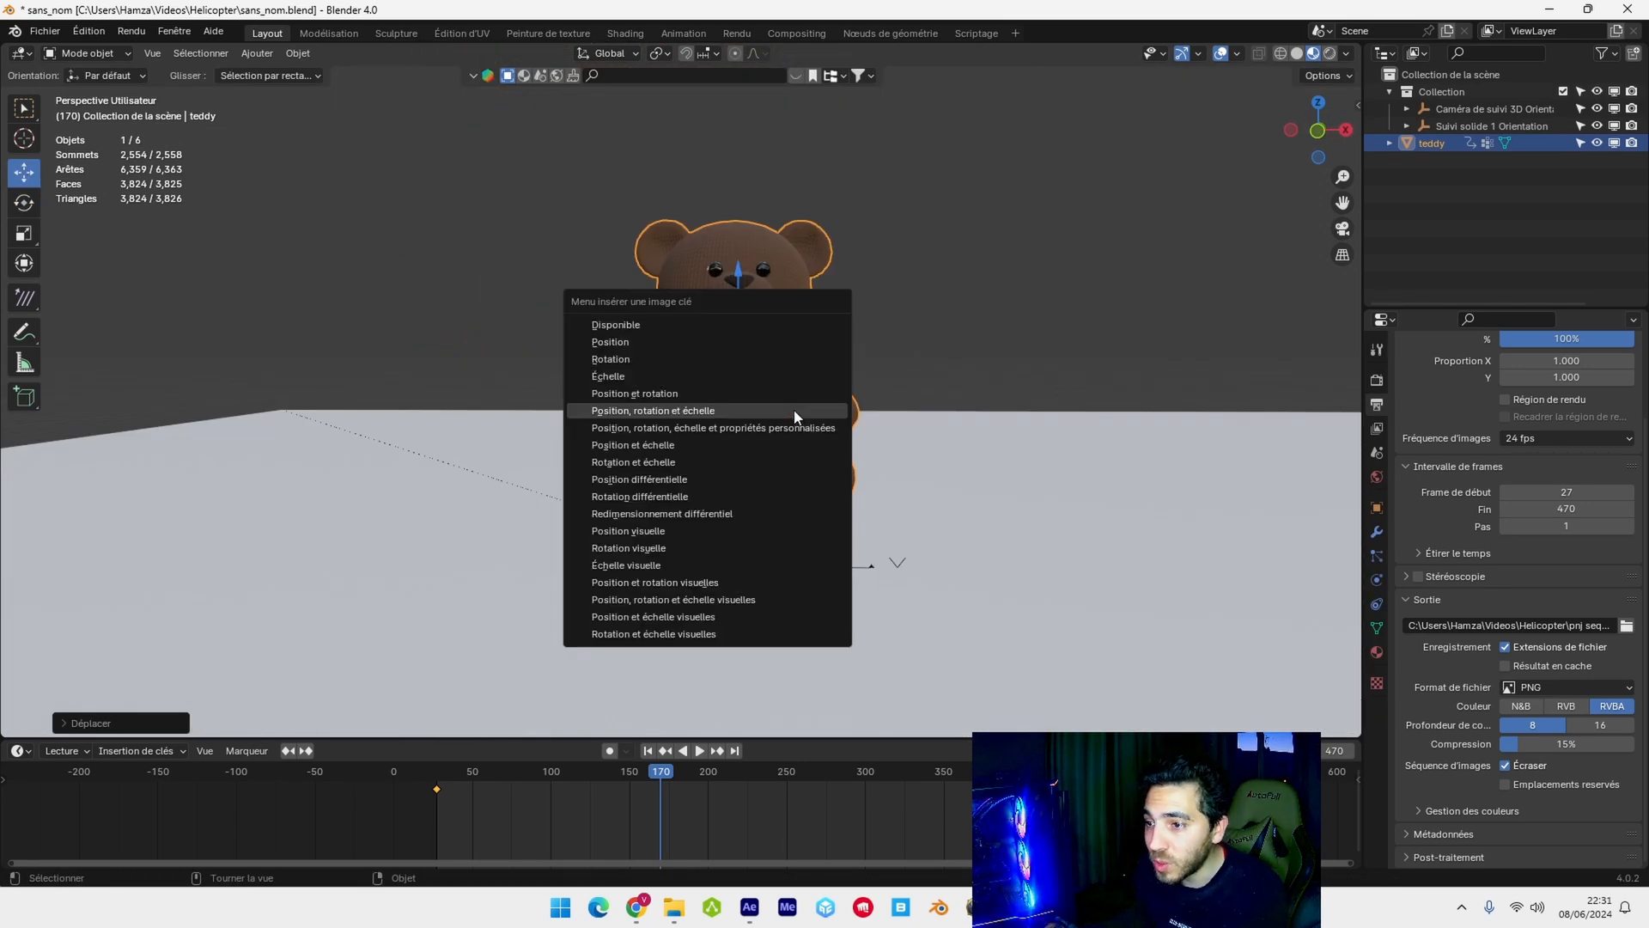
click(794, 413)
key(shift+Left)
key(KP_0)
drag(439, 773, 524, 776)
key(t)
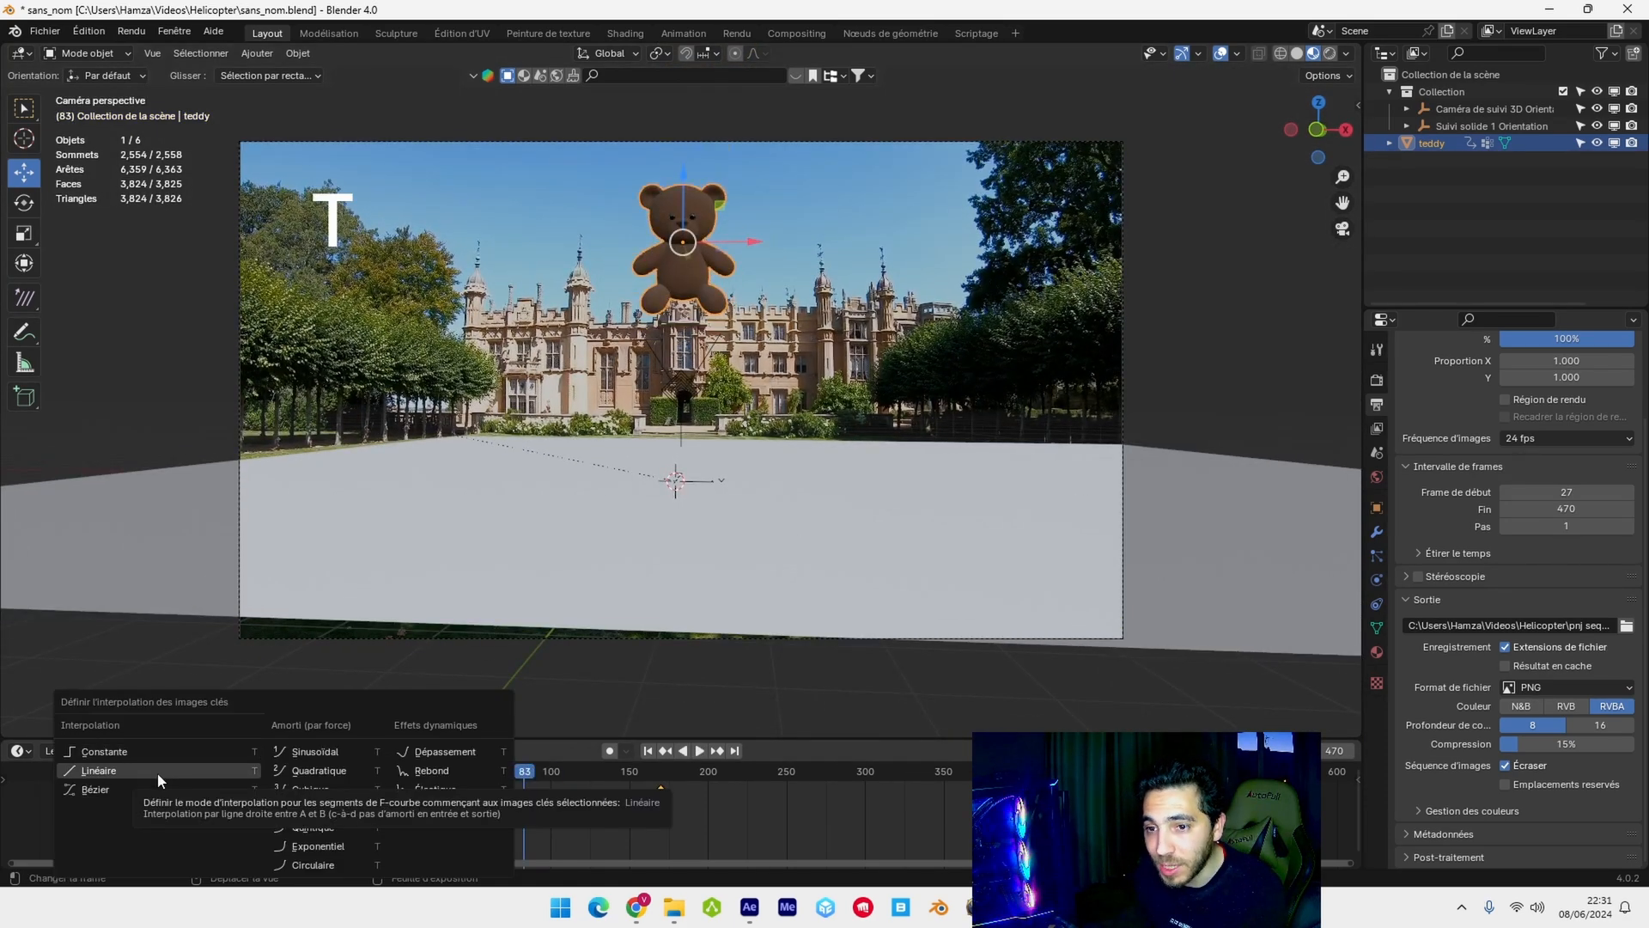
click(158, 773)
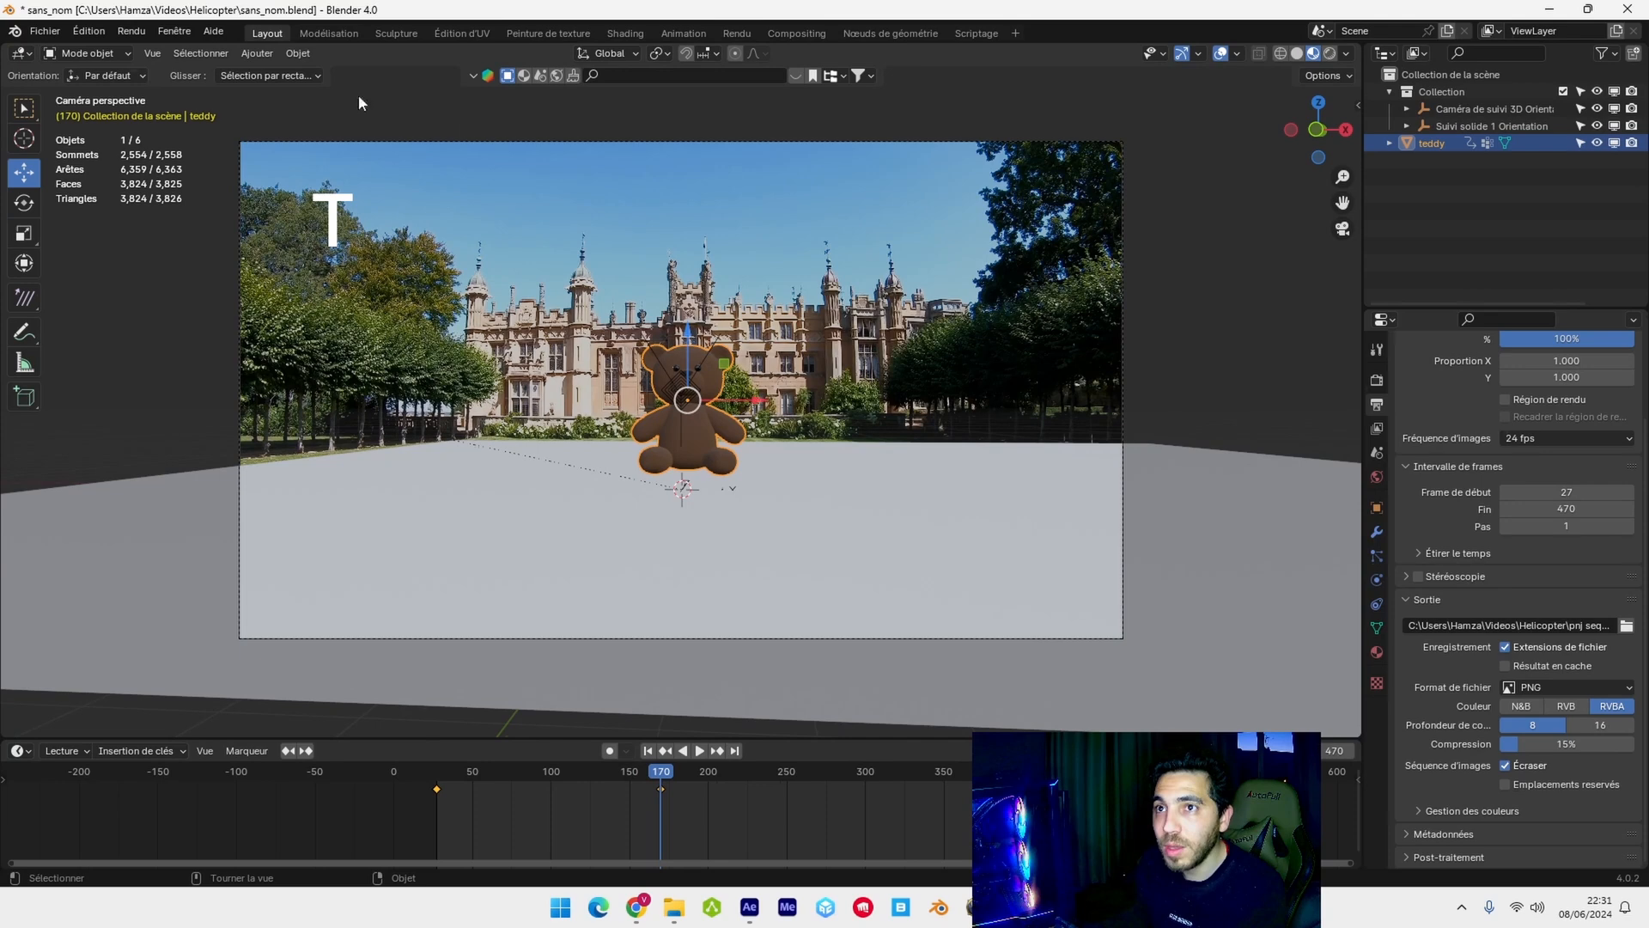
- Apply the teddy's rotation and scale, and place a duplicate of it about 4.2 m away along the X axis
click(298, 54)
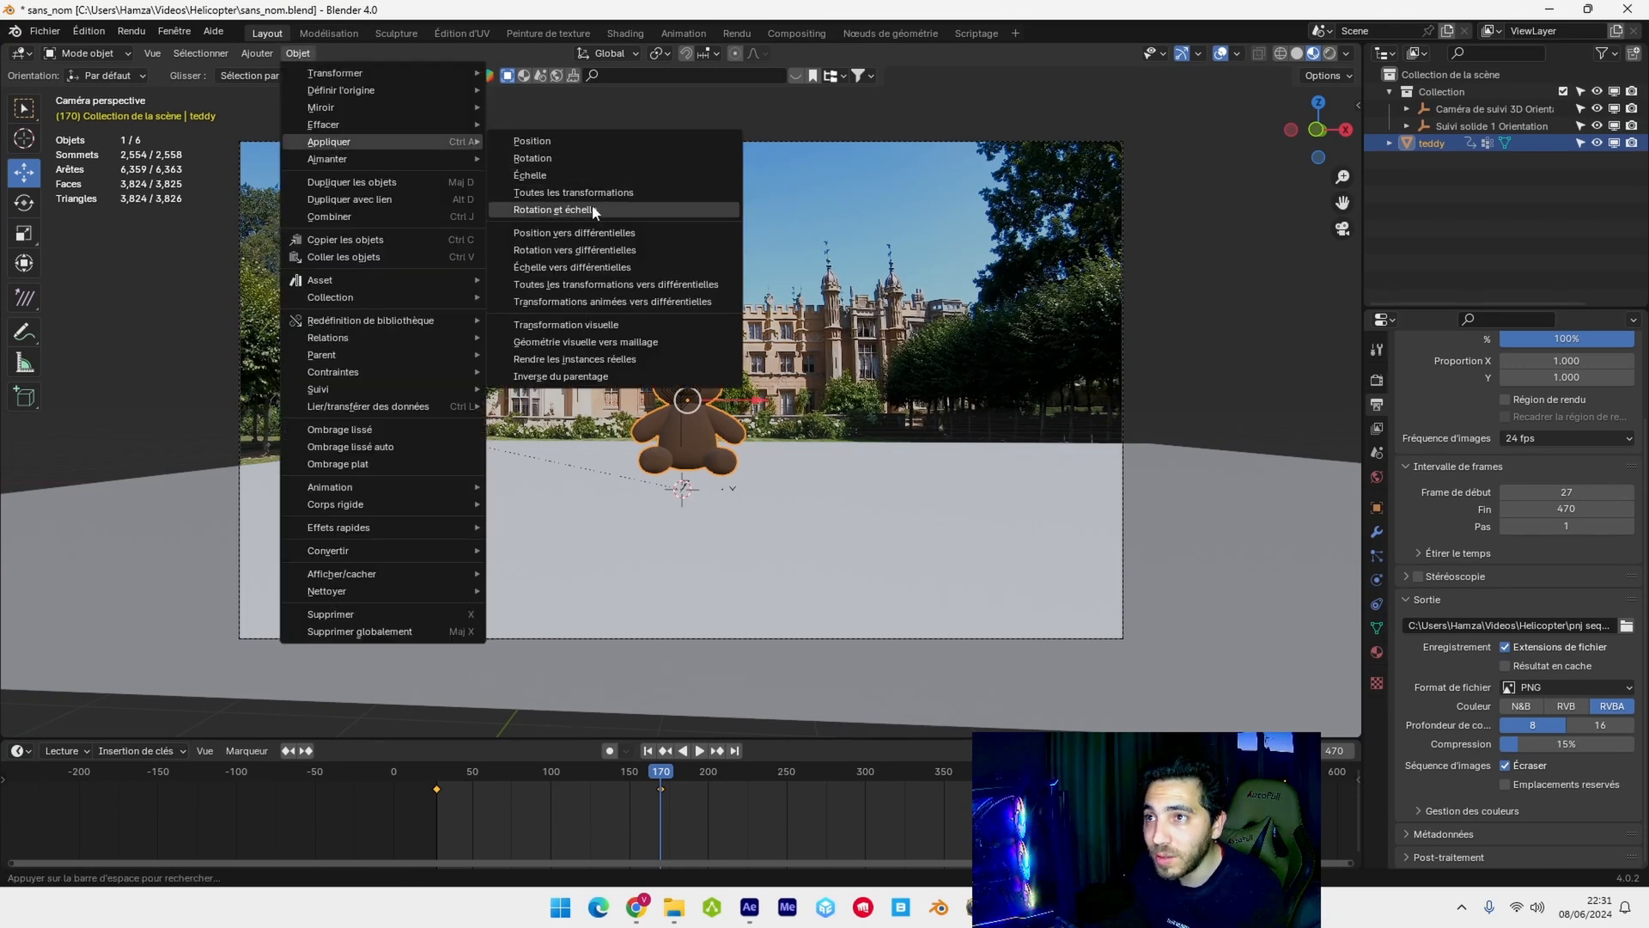
click(593, 212)
scroll(684, 618, up, 2)
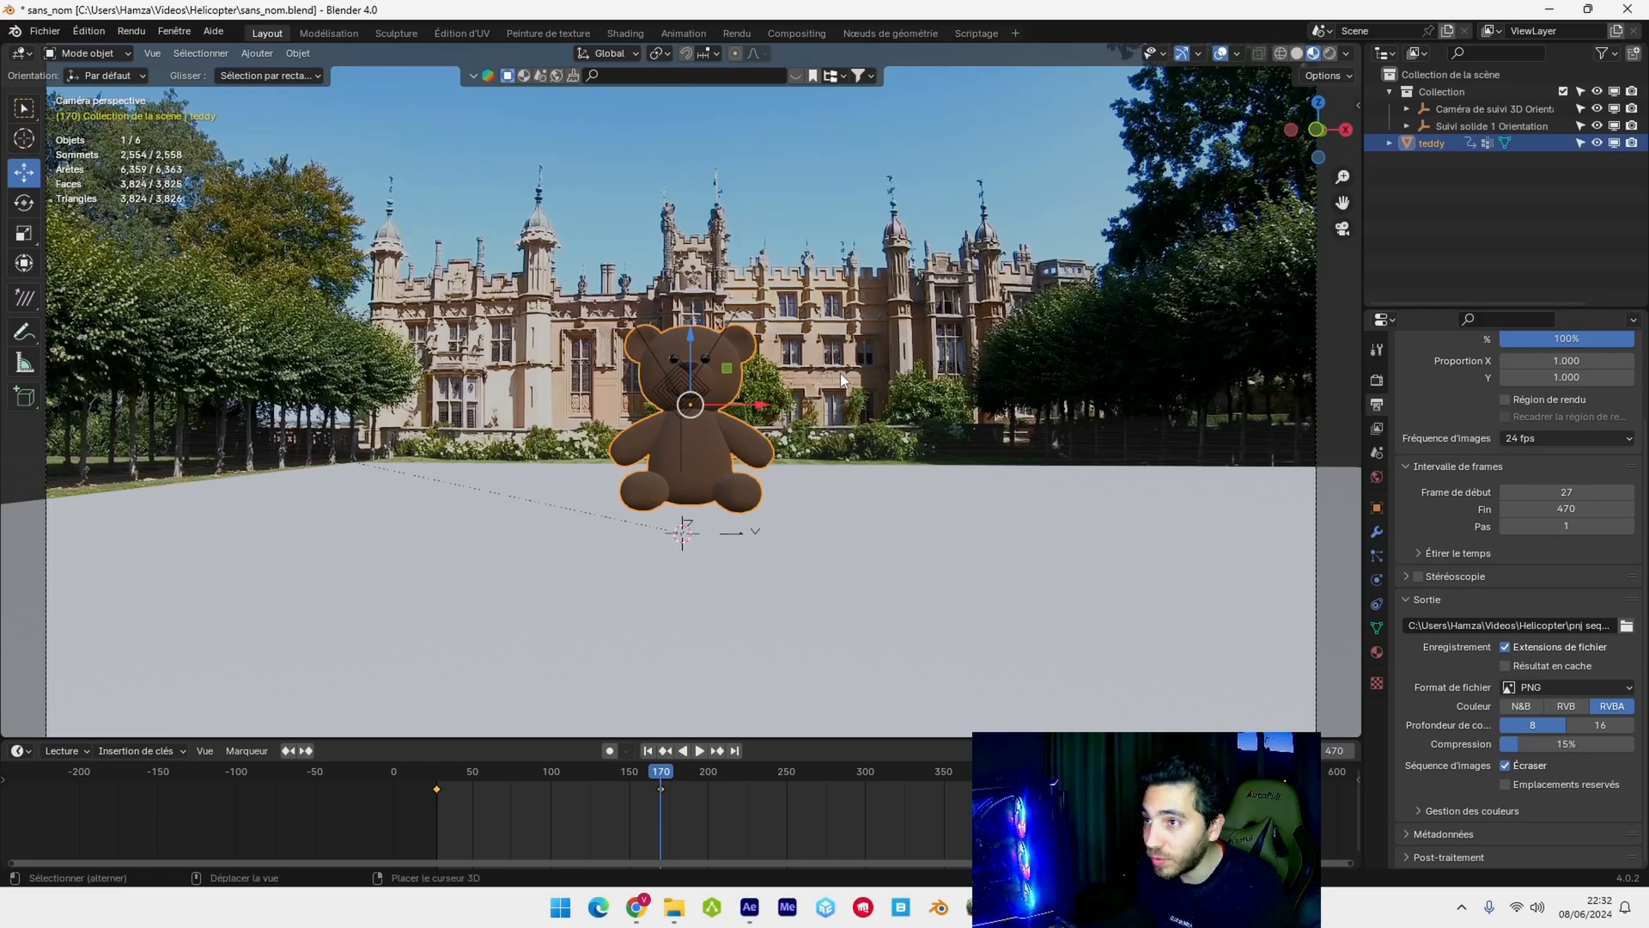
key(shift+d)
right_click(865, 337)
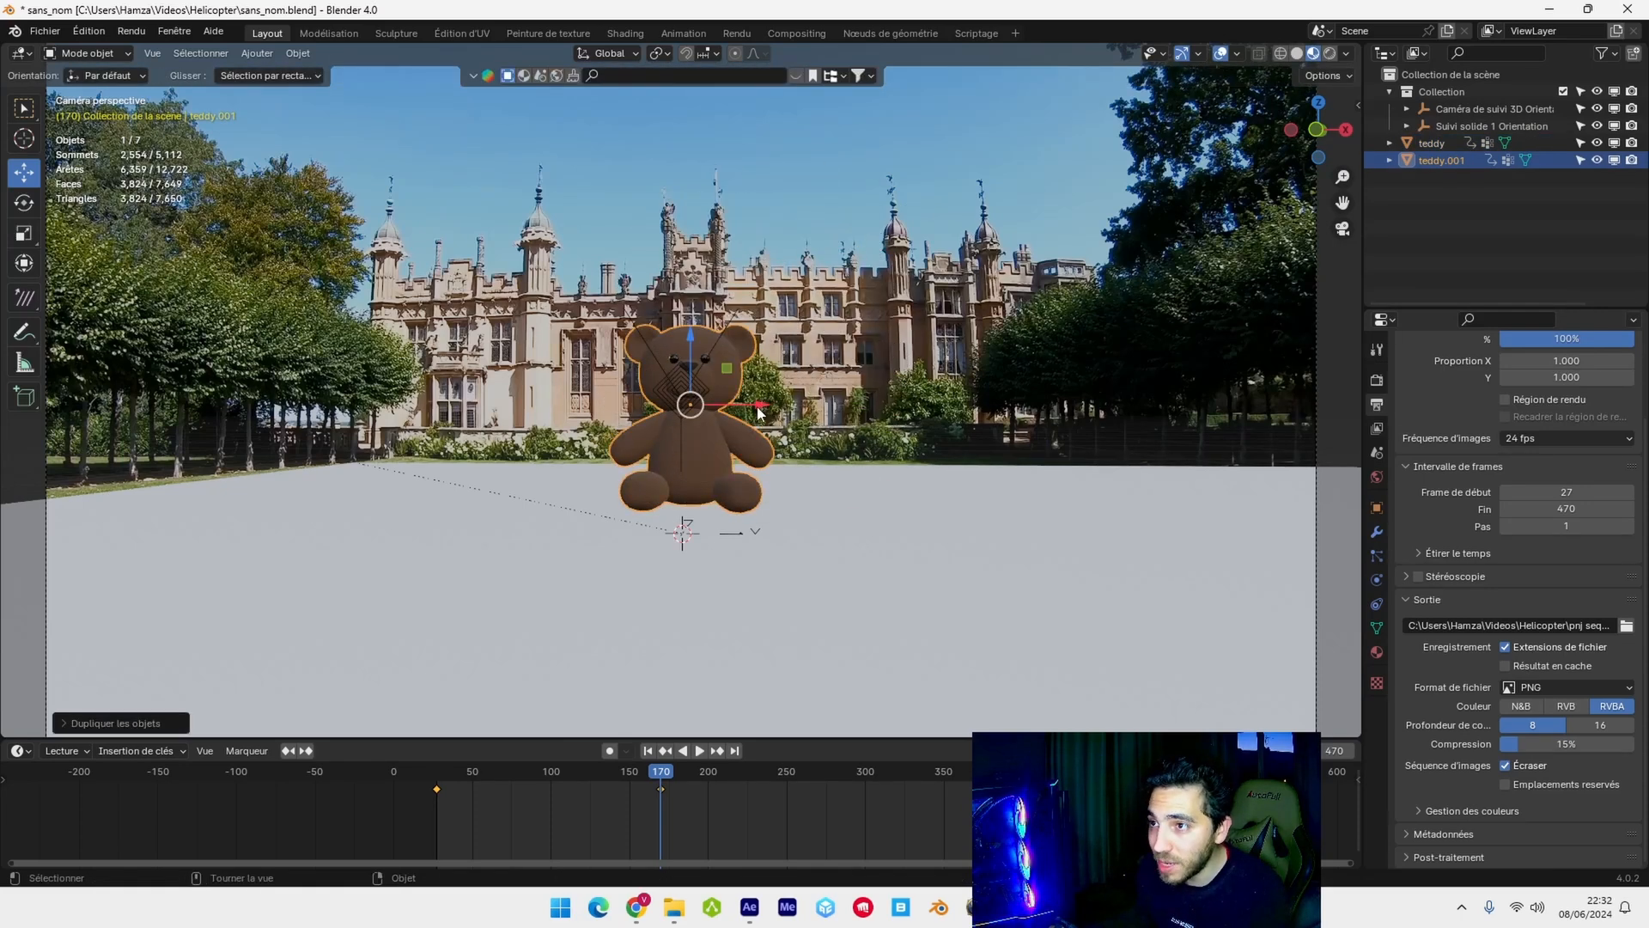
key(g)
key(x)
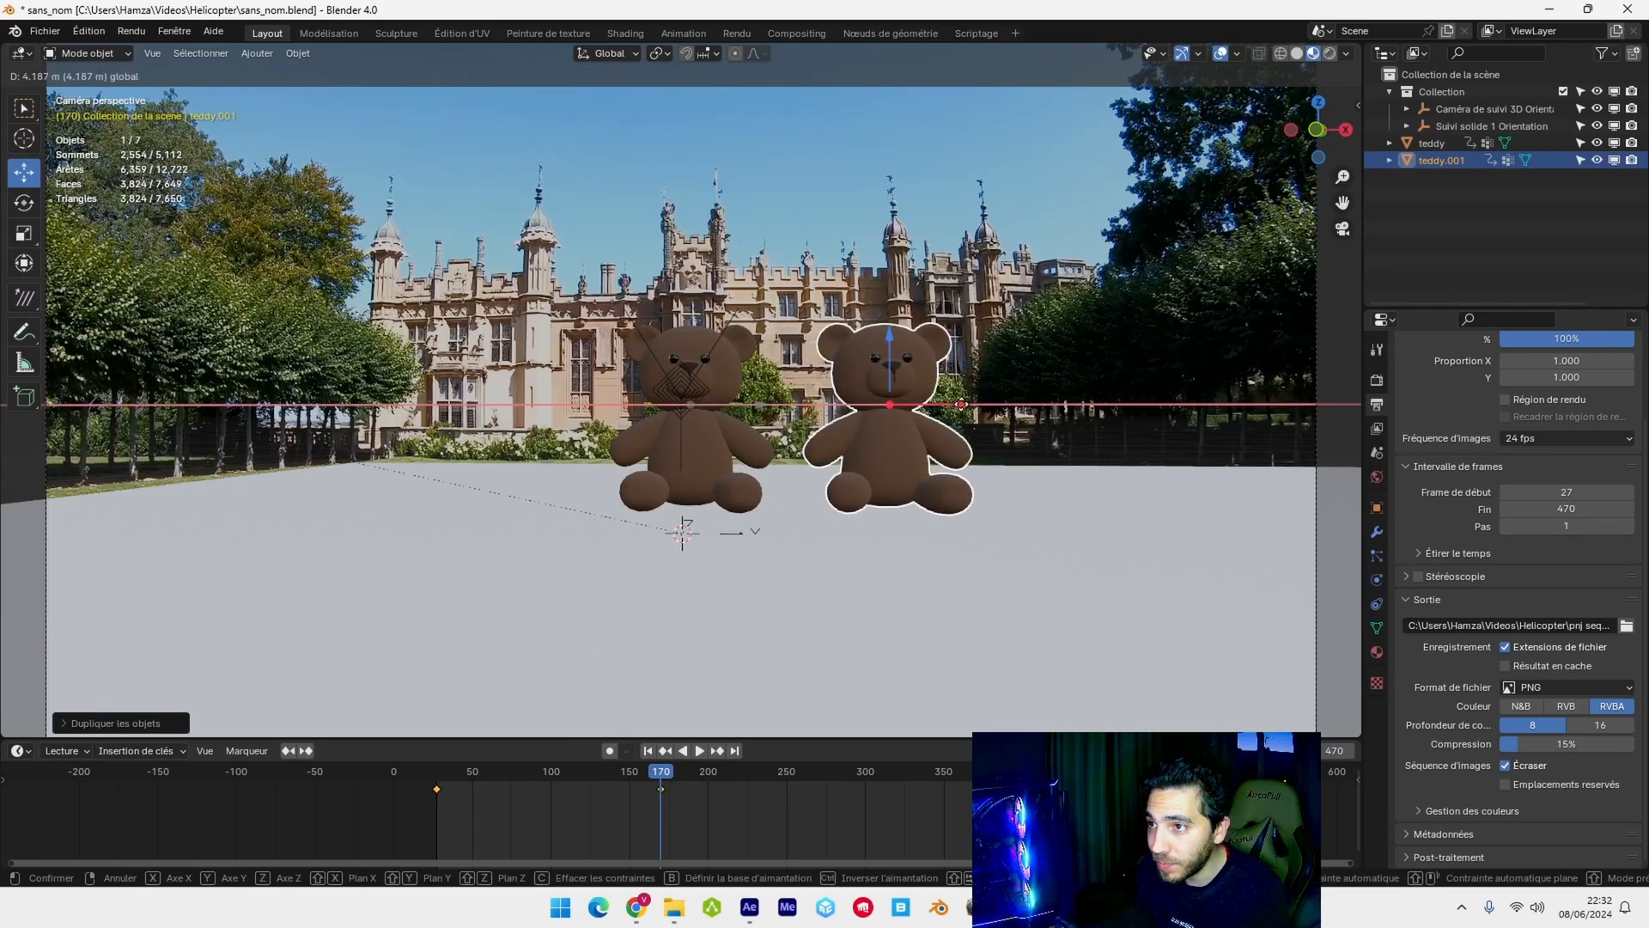
click(960, 406)
- Rename the duplicated teddy enfant and delete its keyframes
double_click(1463, 159)
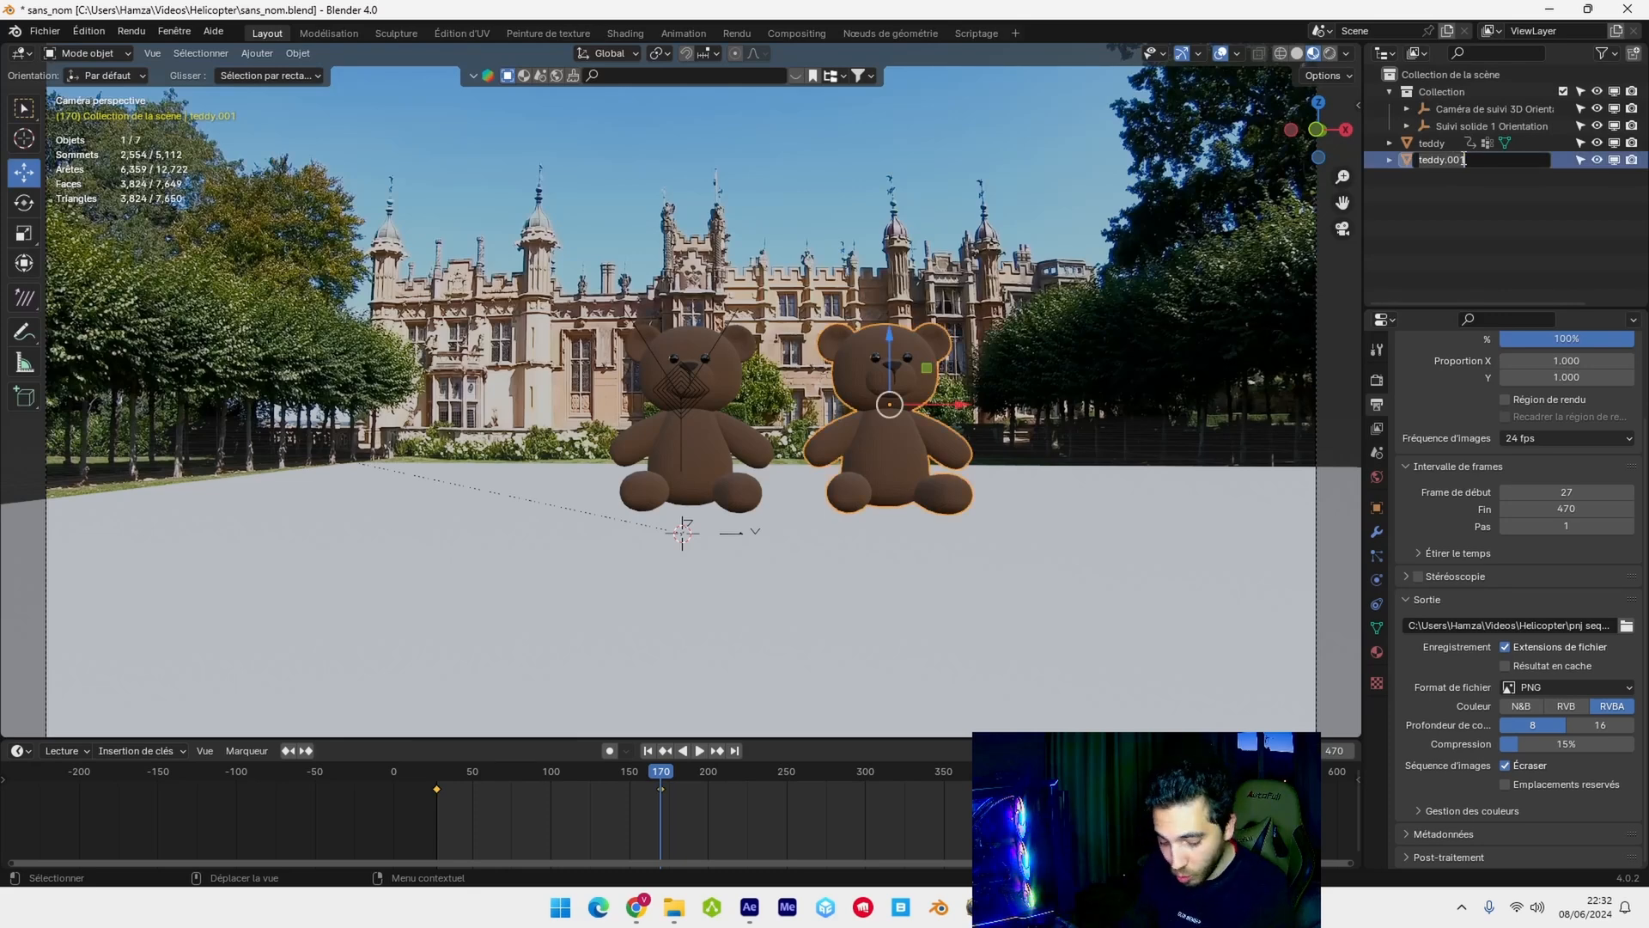
text(enfant)
key(Return)
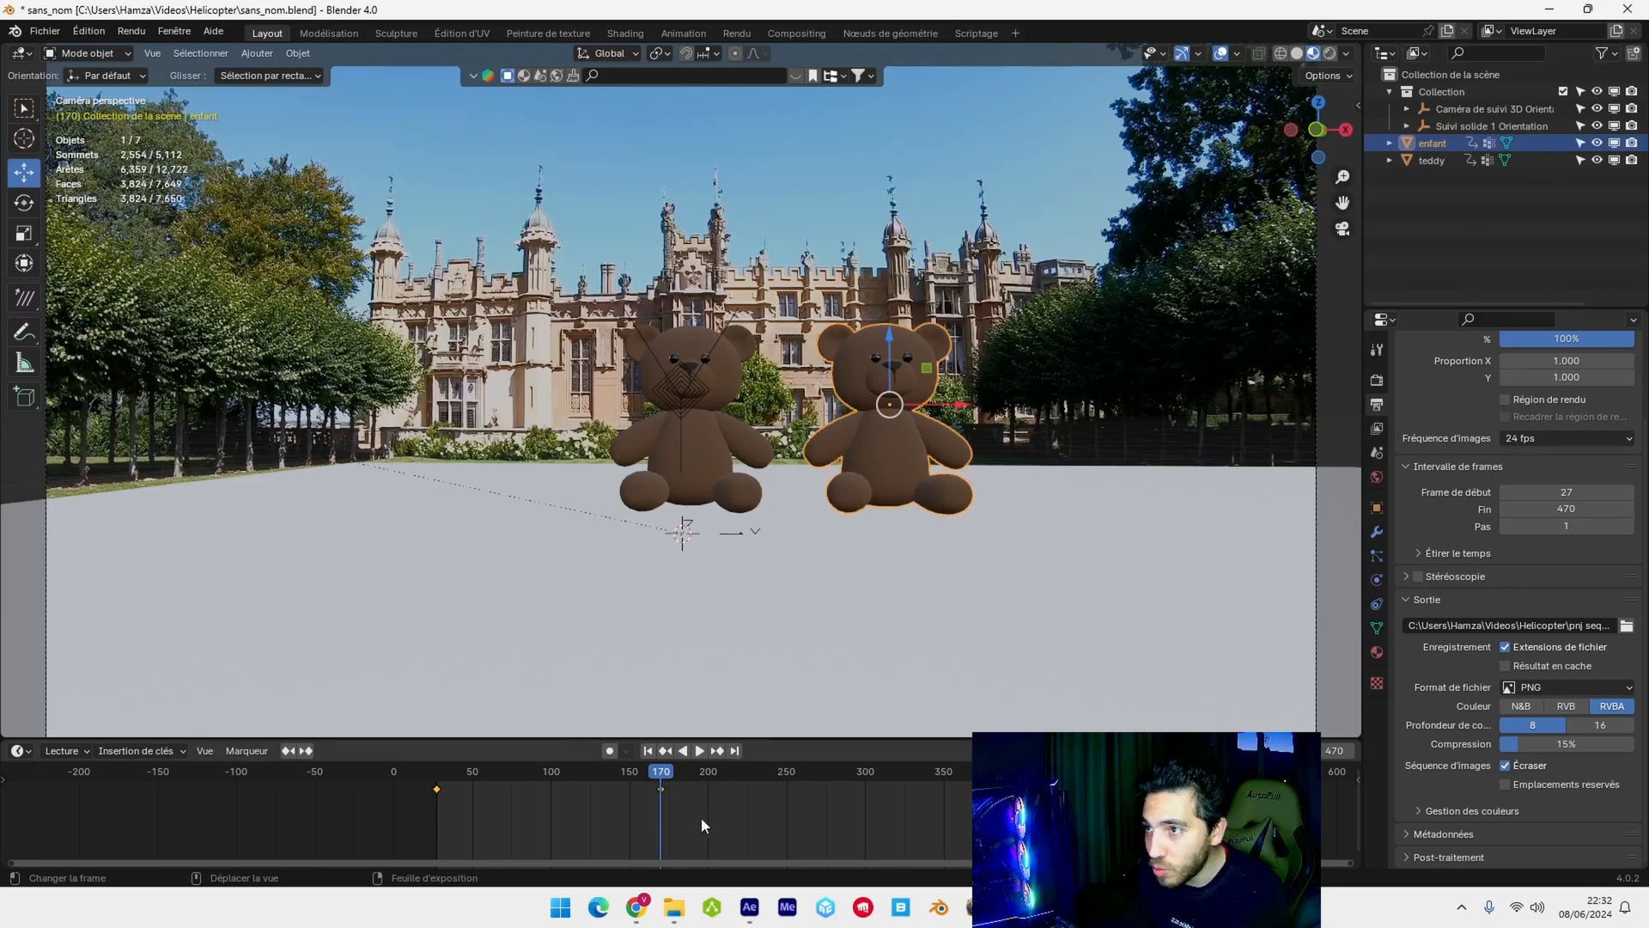
key(x)
click(496, 800)
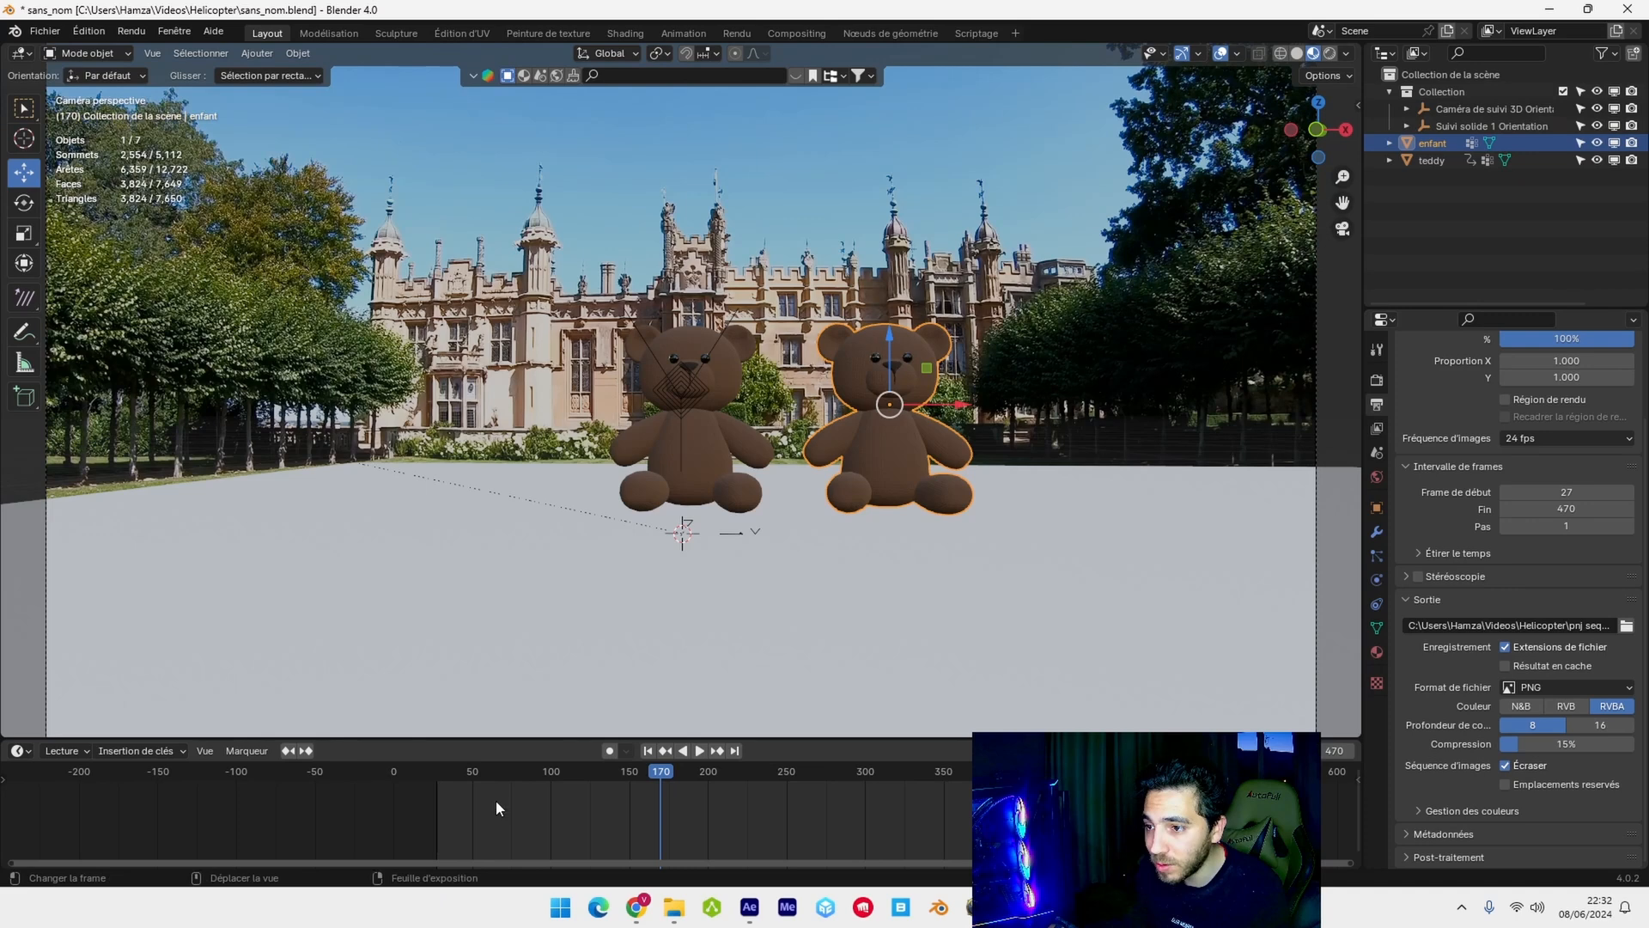
- At frame 170, keyframe the original teddy as visible in both viewports and renders
click(697, 410)
mouse_move(663, 777)
mouse_down()
mouse_move(646, 777)
mouse_move(661, 783)
mouse_up()
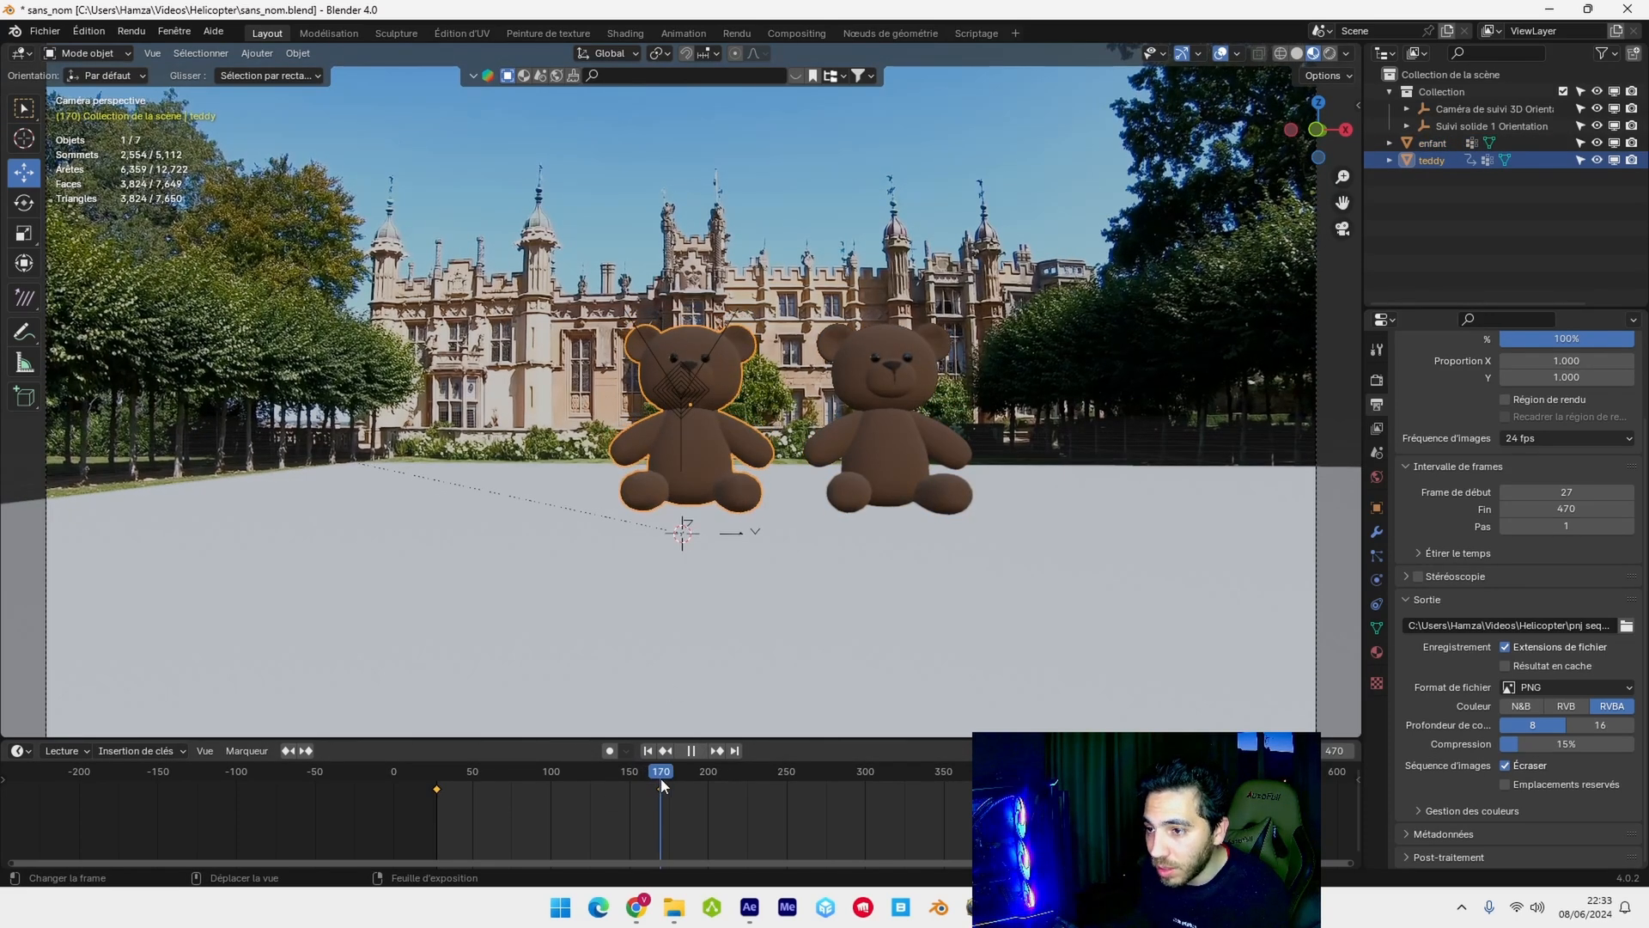
click(1377, 506)
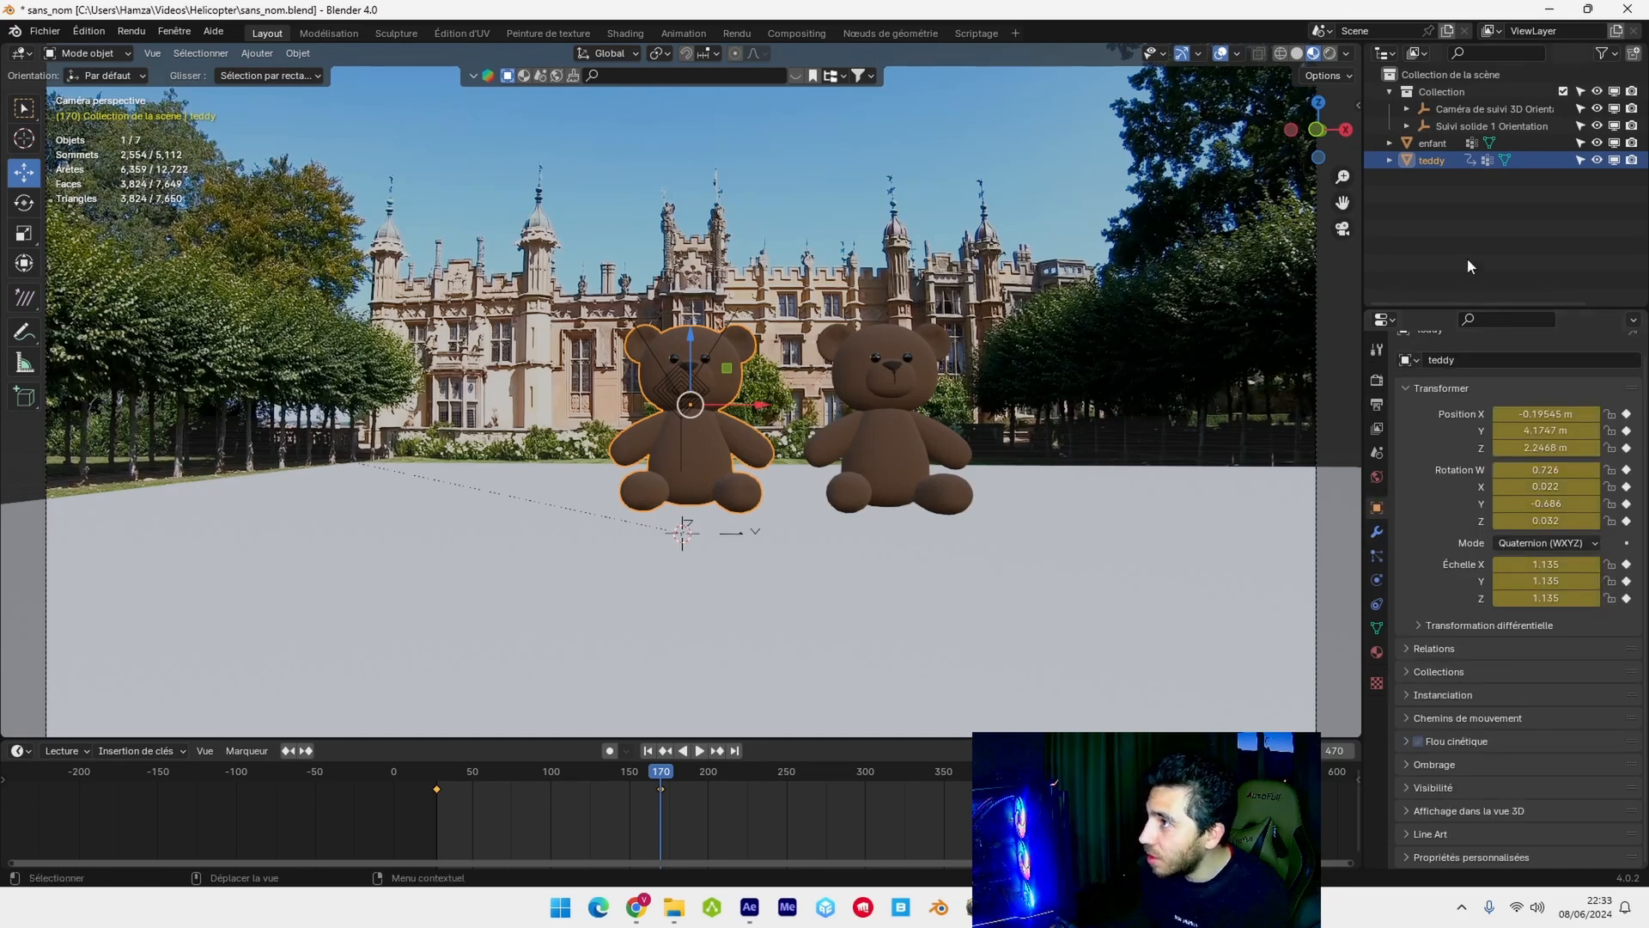
click(1413, 787)
scroll(1488, 601, down, 5)
scroll(1492, 551, down, 3)
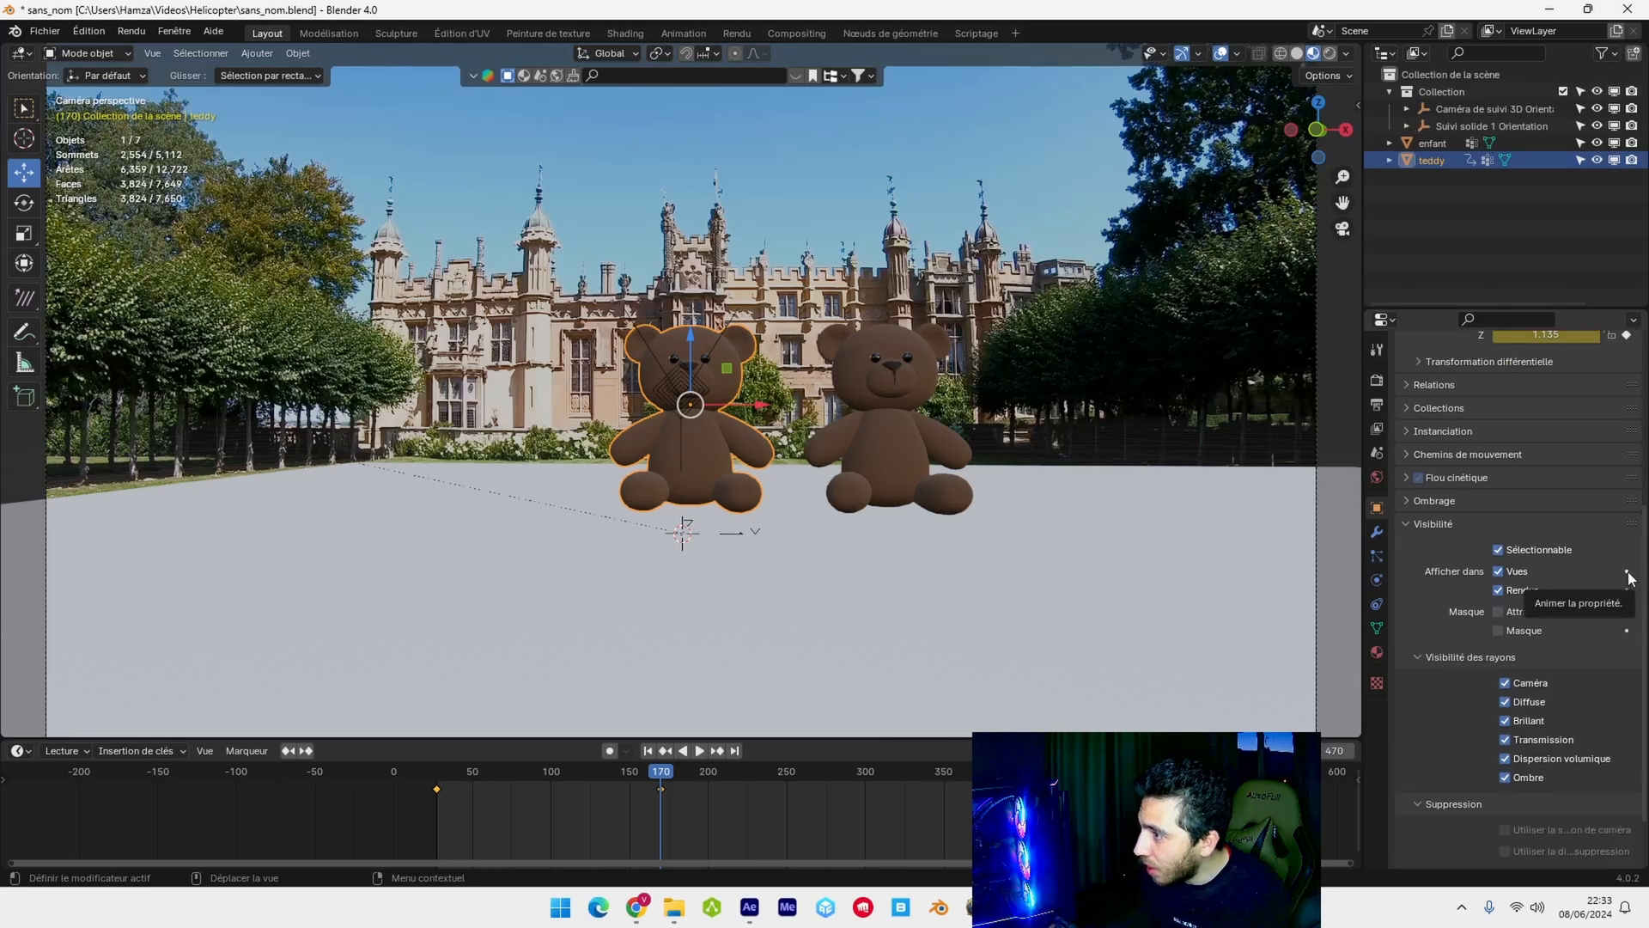
click(1627, 572)
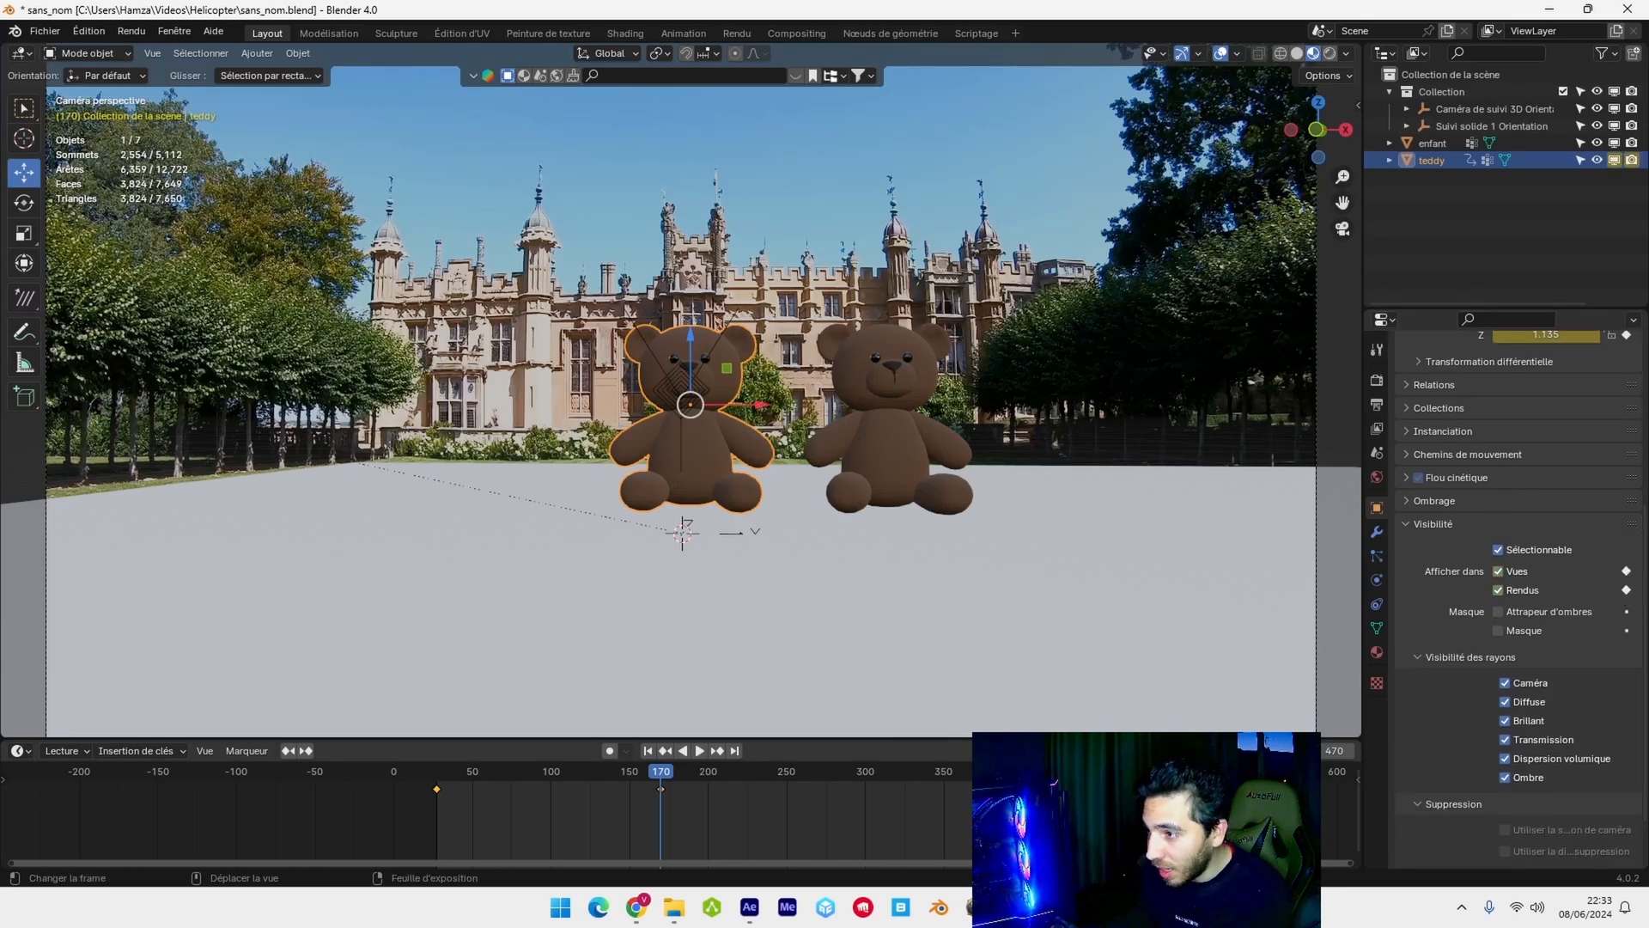
- At frame 171, hide the original teddy in viewports and renders and keyframe both visibility settings
key(Right)
scroll(720, 802, up, 6)
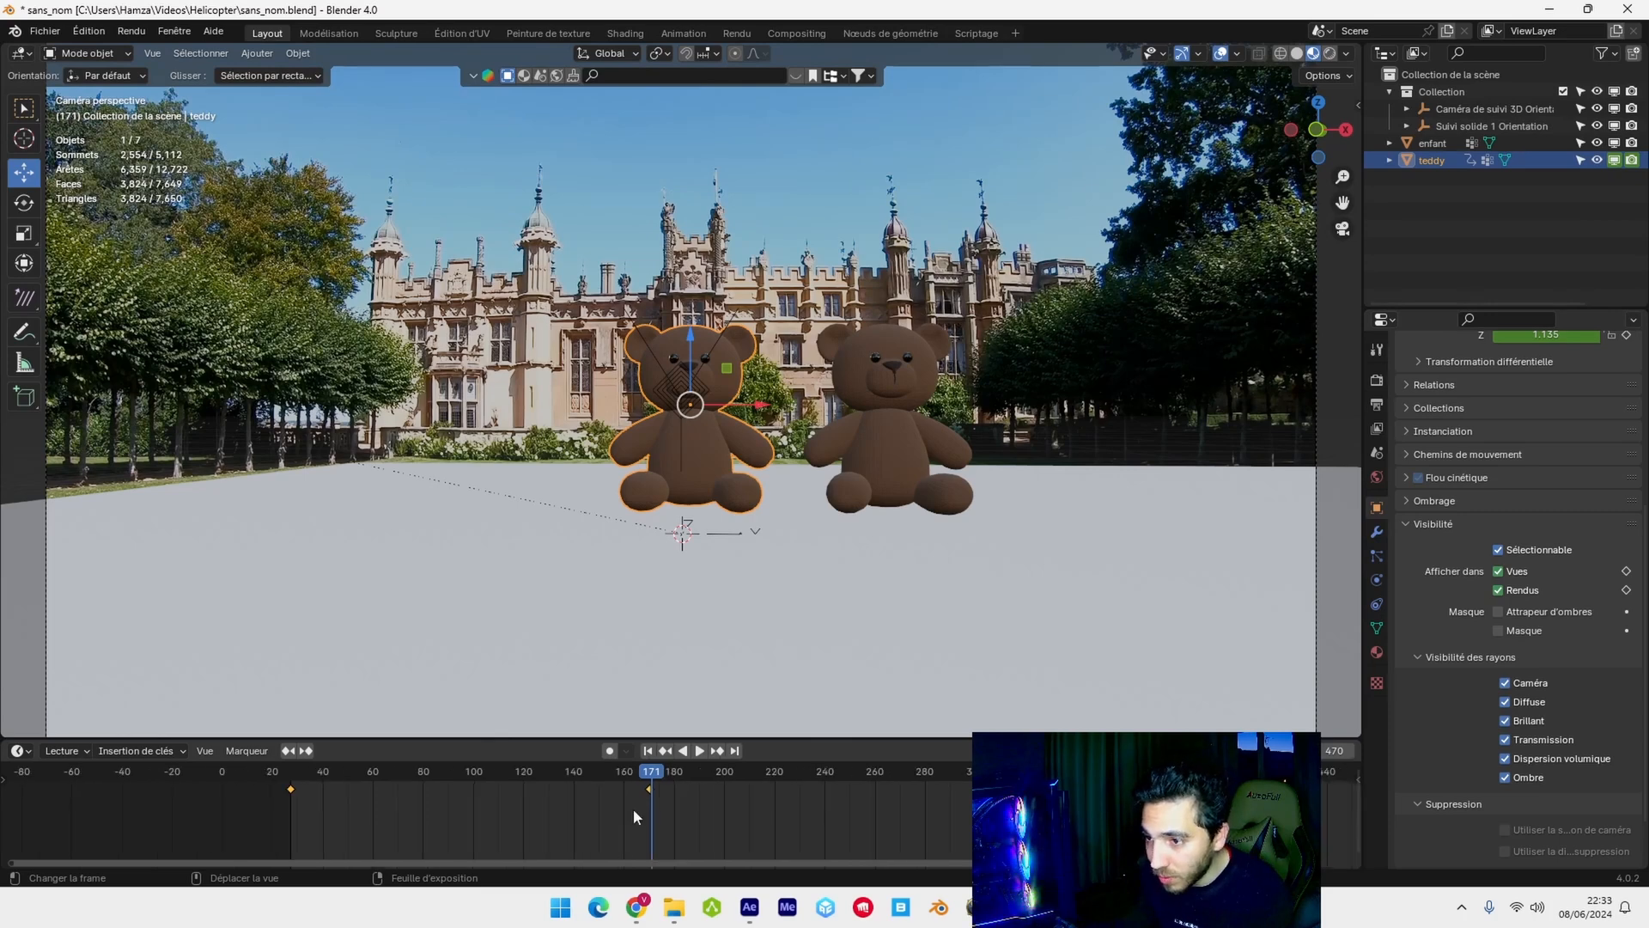
click(1499, 572)
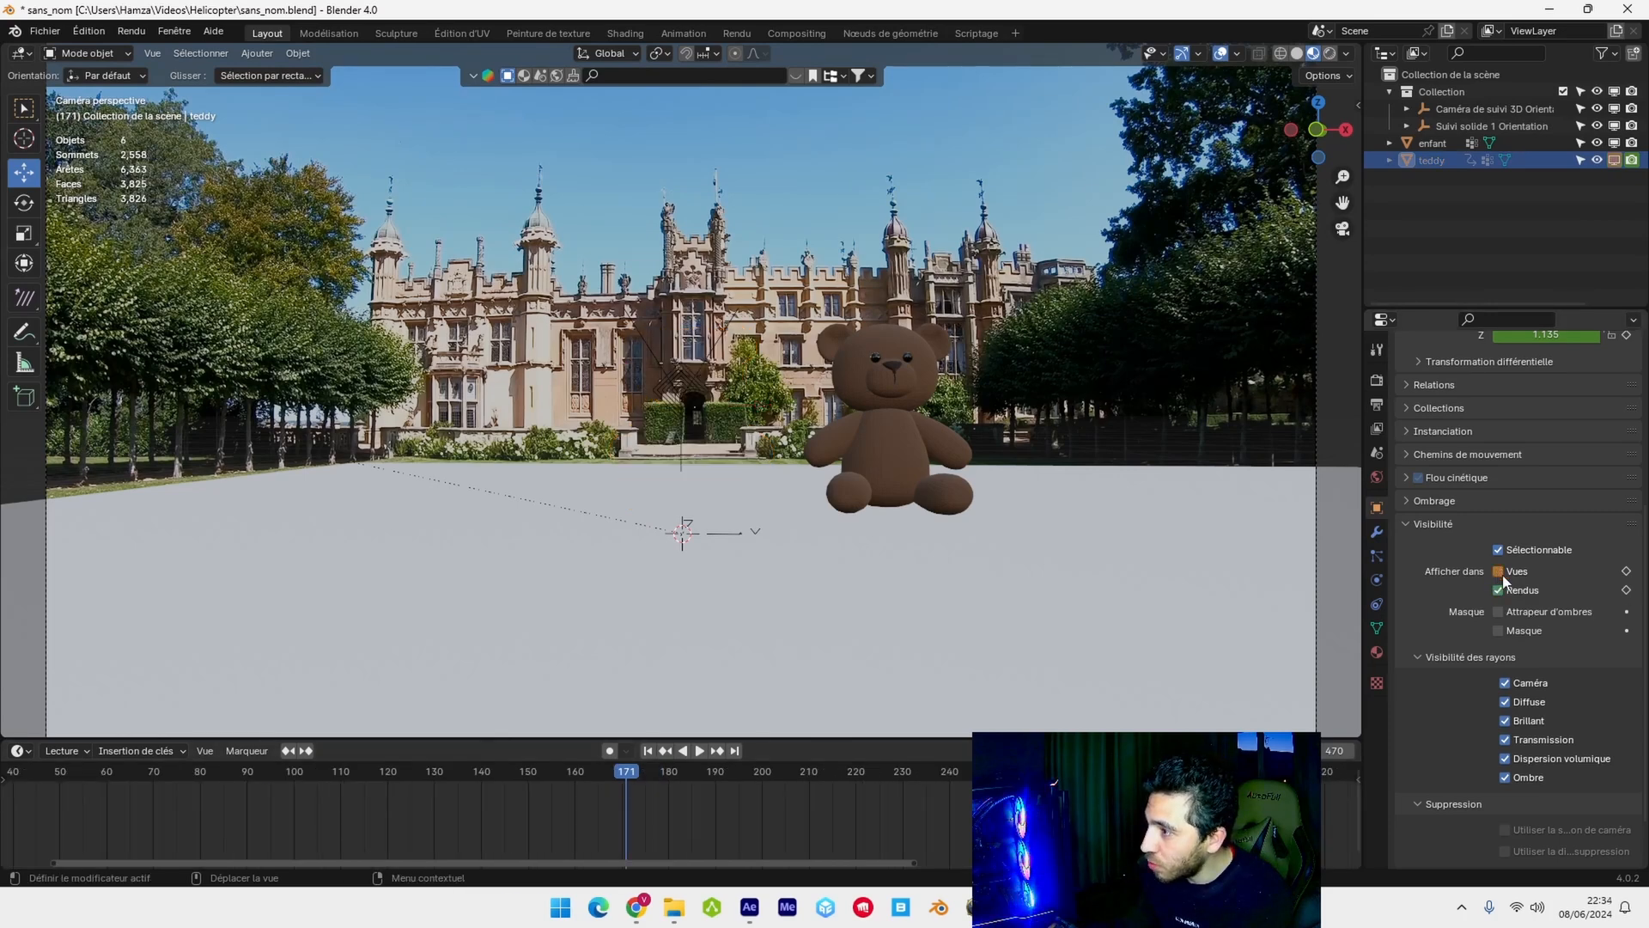
click(1626, 571)
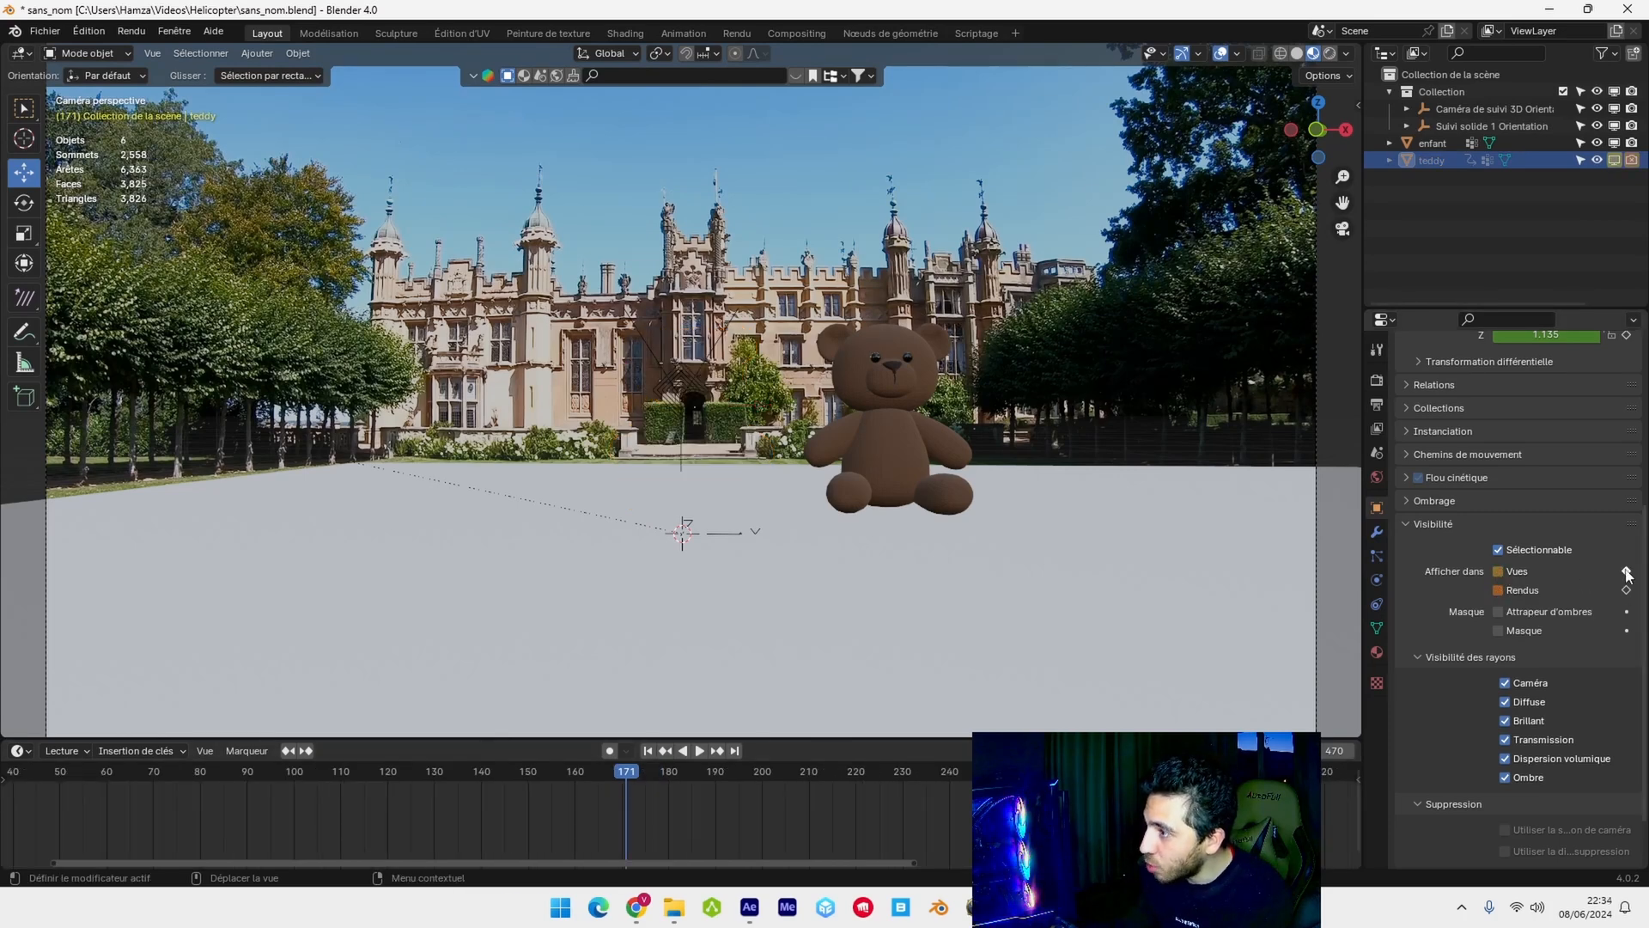
click(1625, 590)
- Back at frame 170, duplicate enfant along the X axis and shrink the copy to a scale of about 0.166
mouse_move(629, 770)
mouse_down()
mouse_move(400, 759)
mouse_move(620, 780)
mouse_up()
click(894, 413)
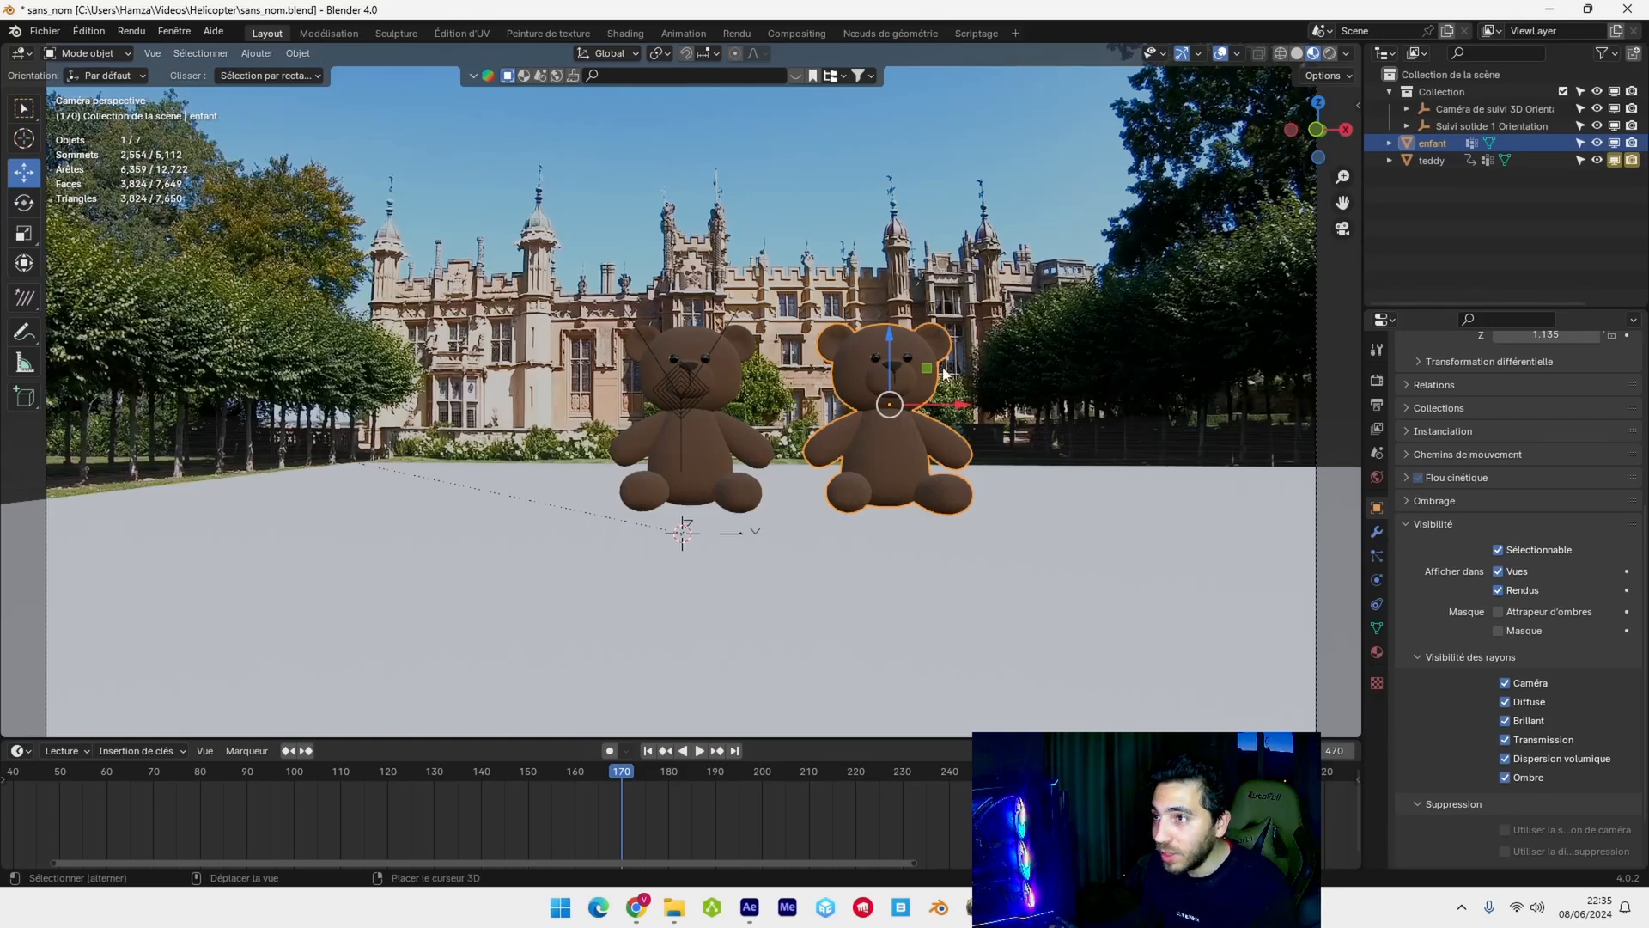
key(shift+d)
right_click(977, 338)
drag(962, 403, 1161, 405)
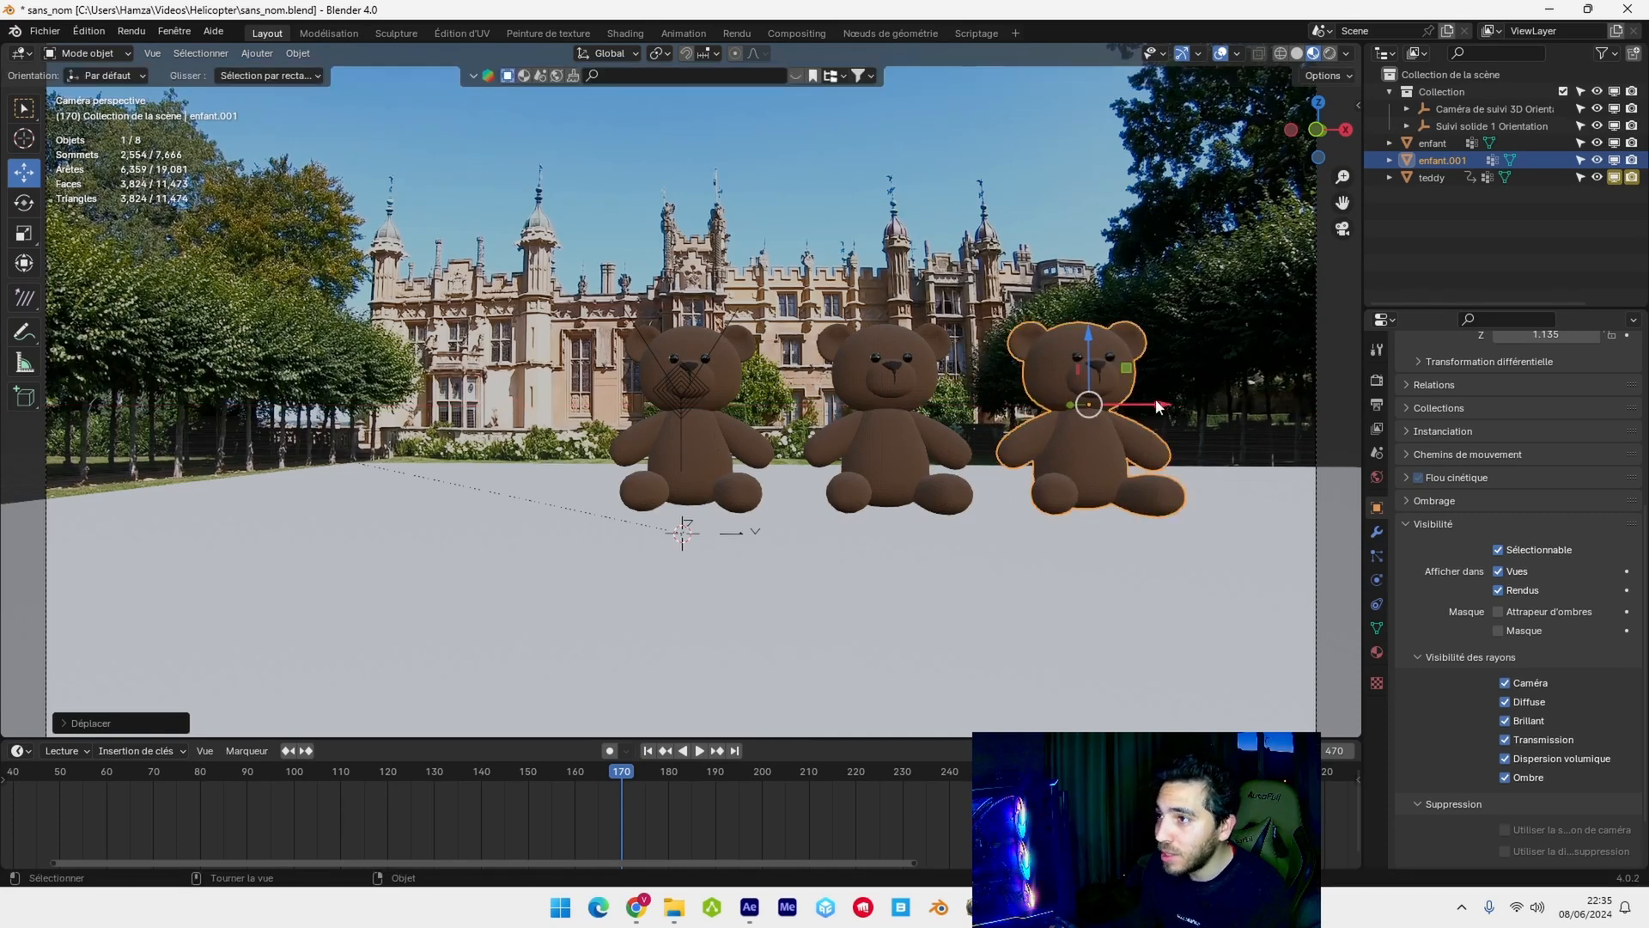
shift+middle_drag(1250, 429, 1091, 469)
key(s)
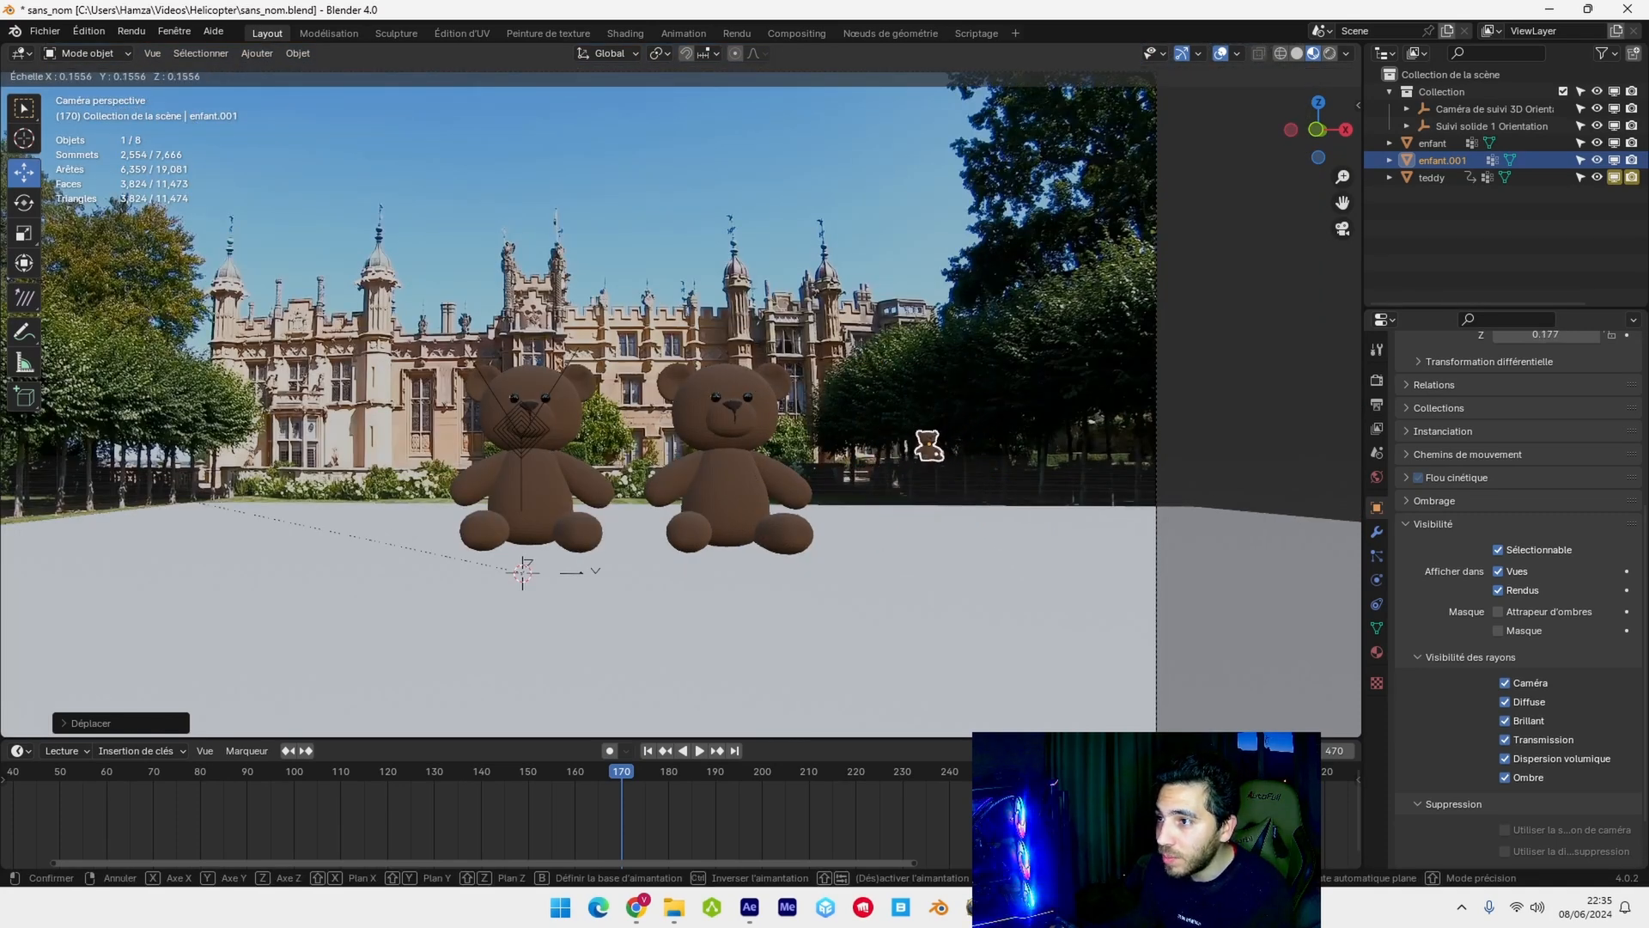
click(980, 425)
scroll(979, 445, up, 2)
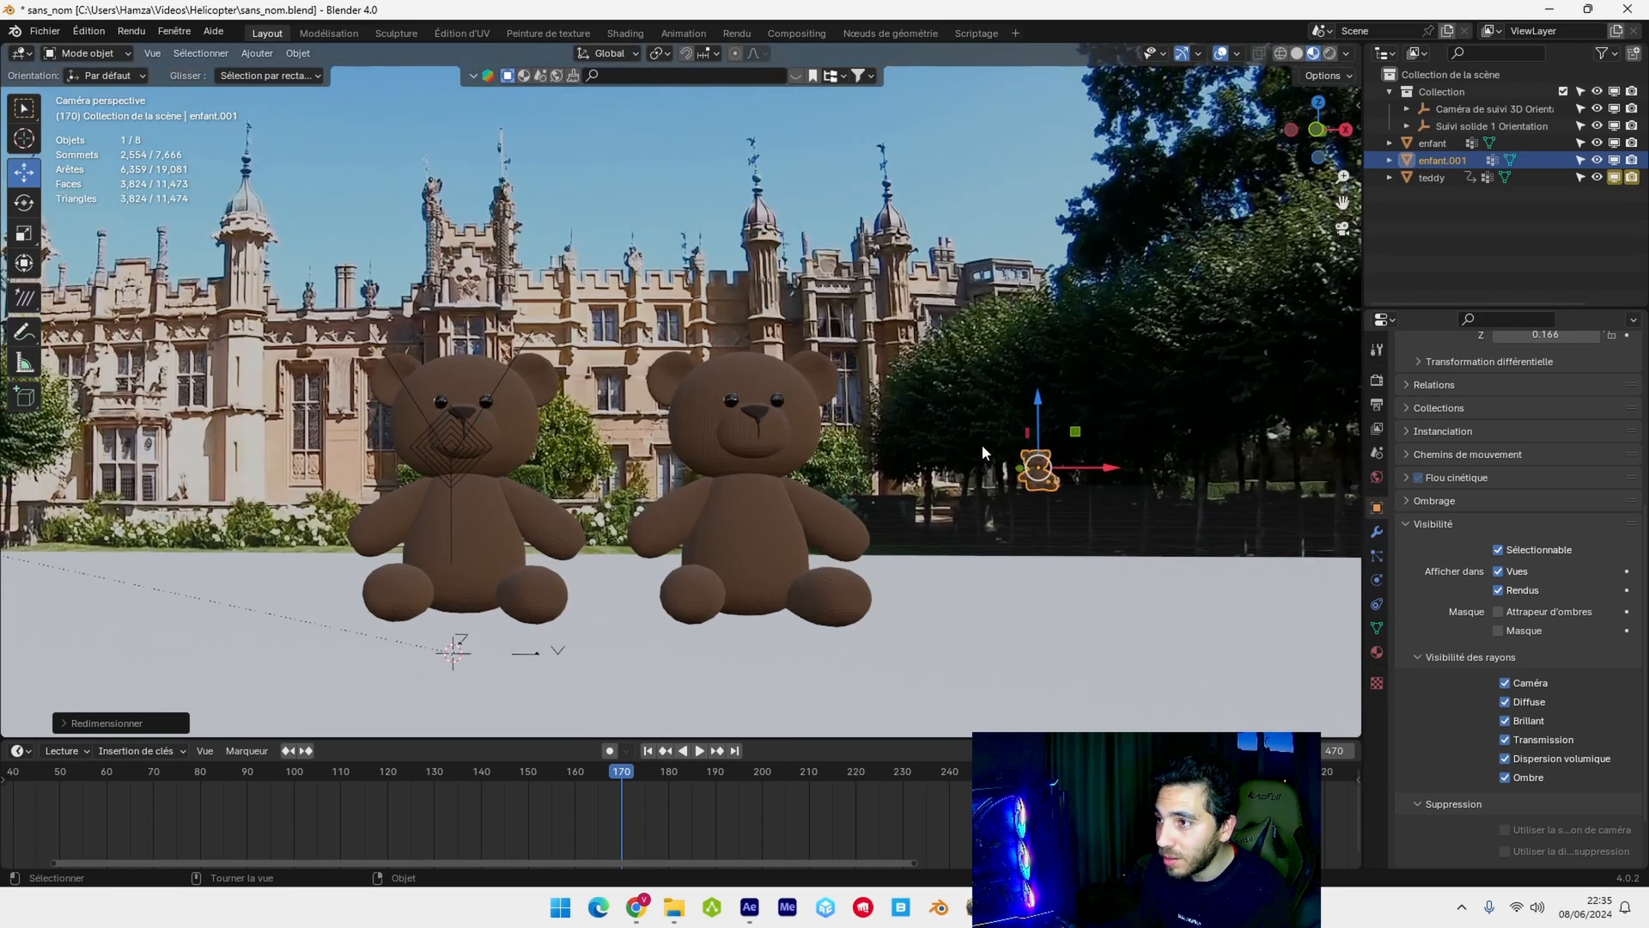
- Rename the small teddy copy enfant particules and deselect it
double_click(1444, 161)
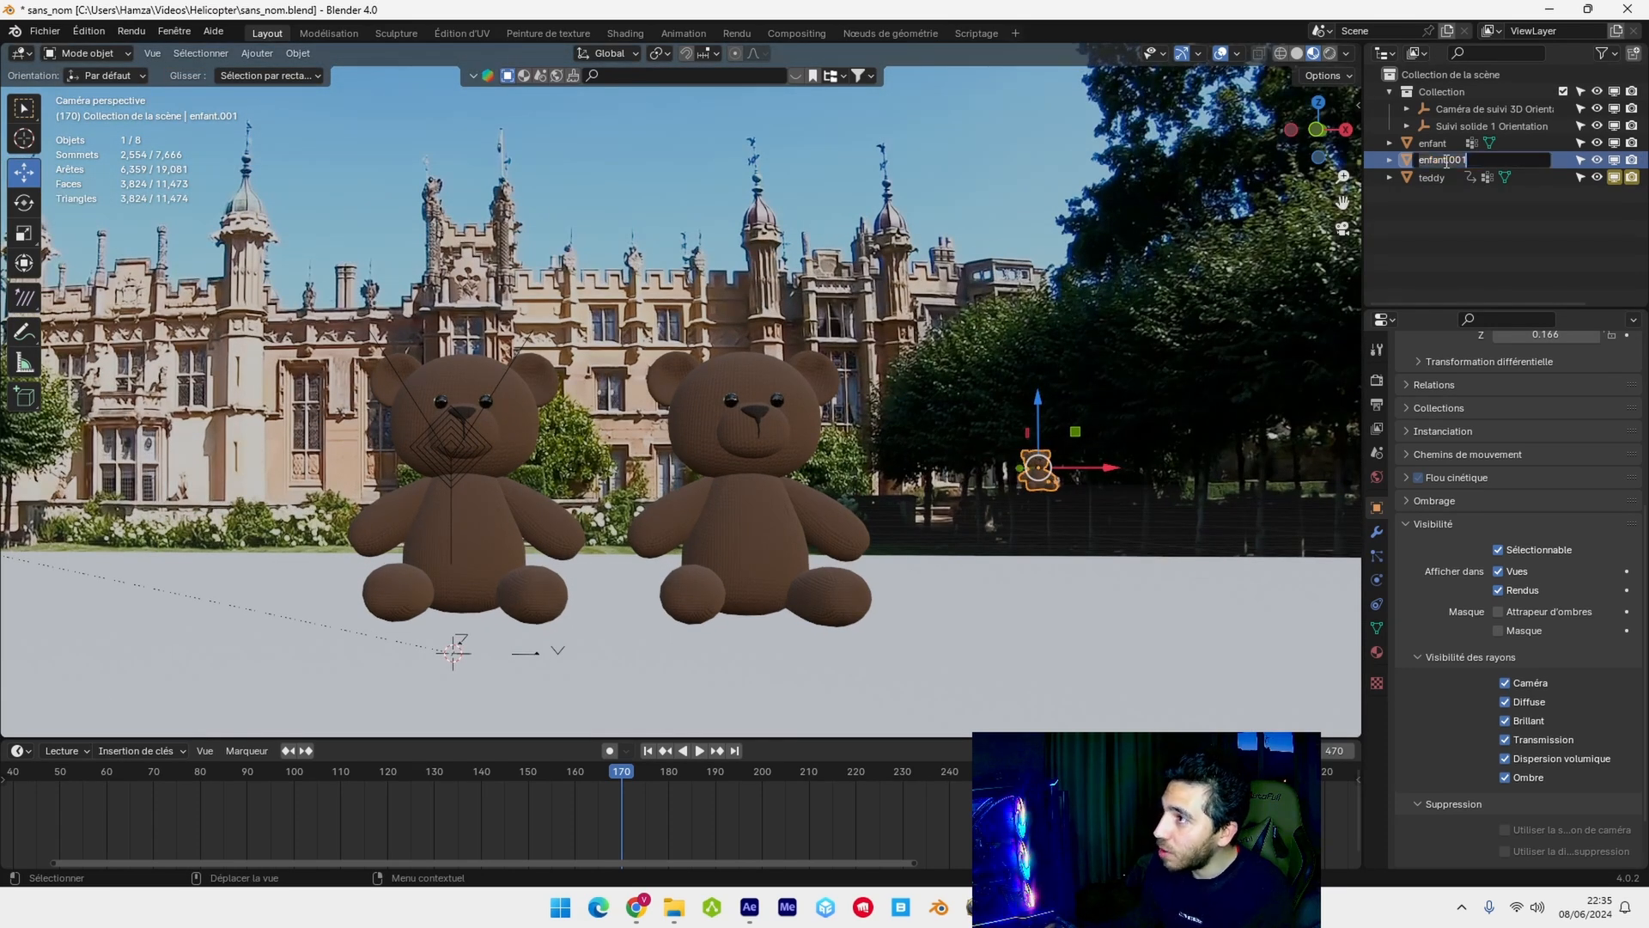
key(BackSpace)
key(BackSpace)
key(BackSpace)
key(BackSpace)
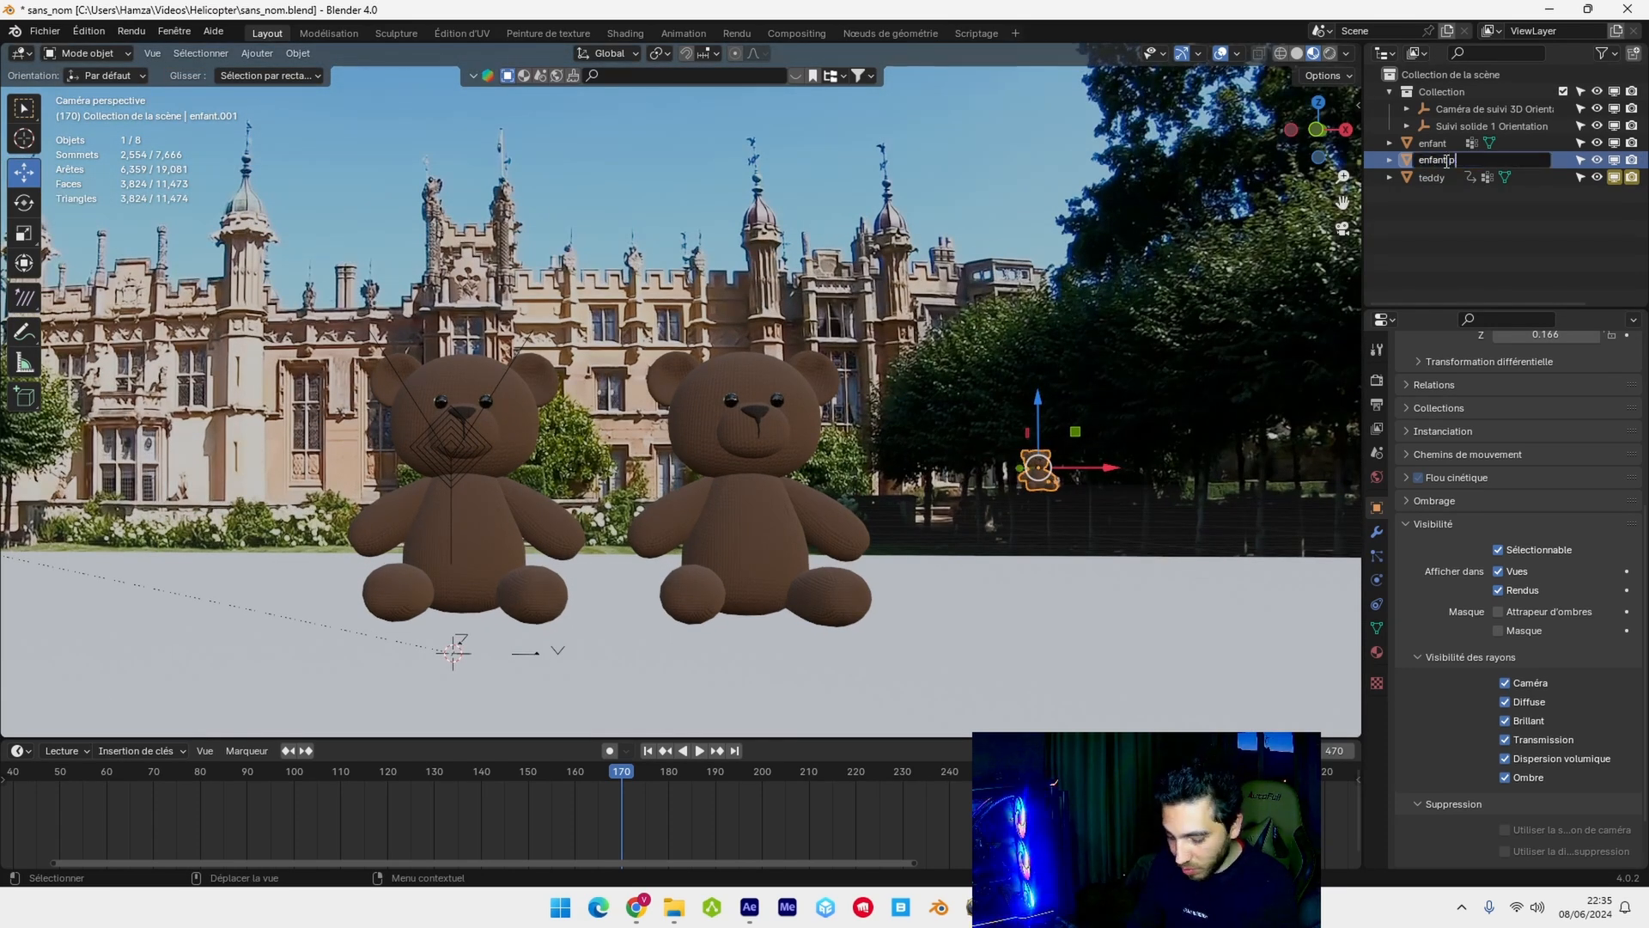
text(particules)
click(1076, 438)
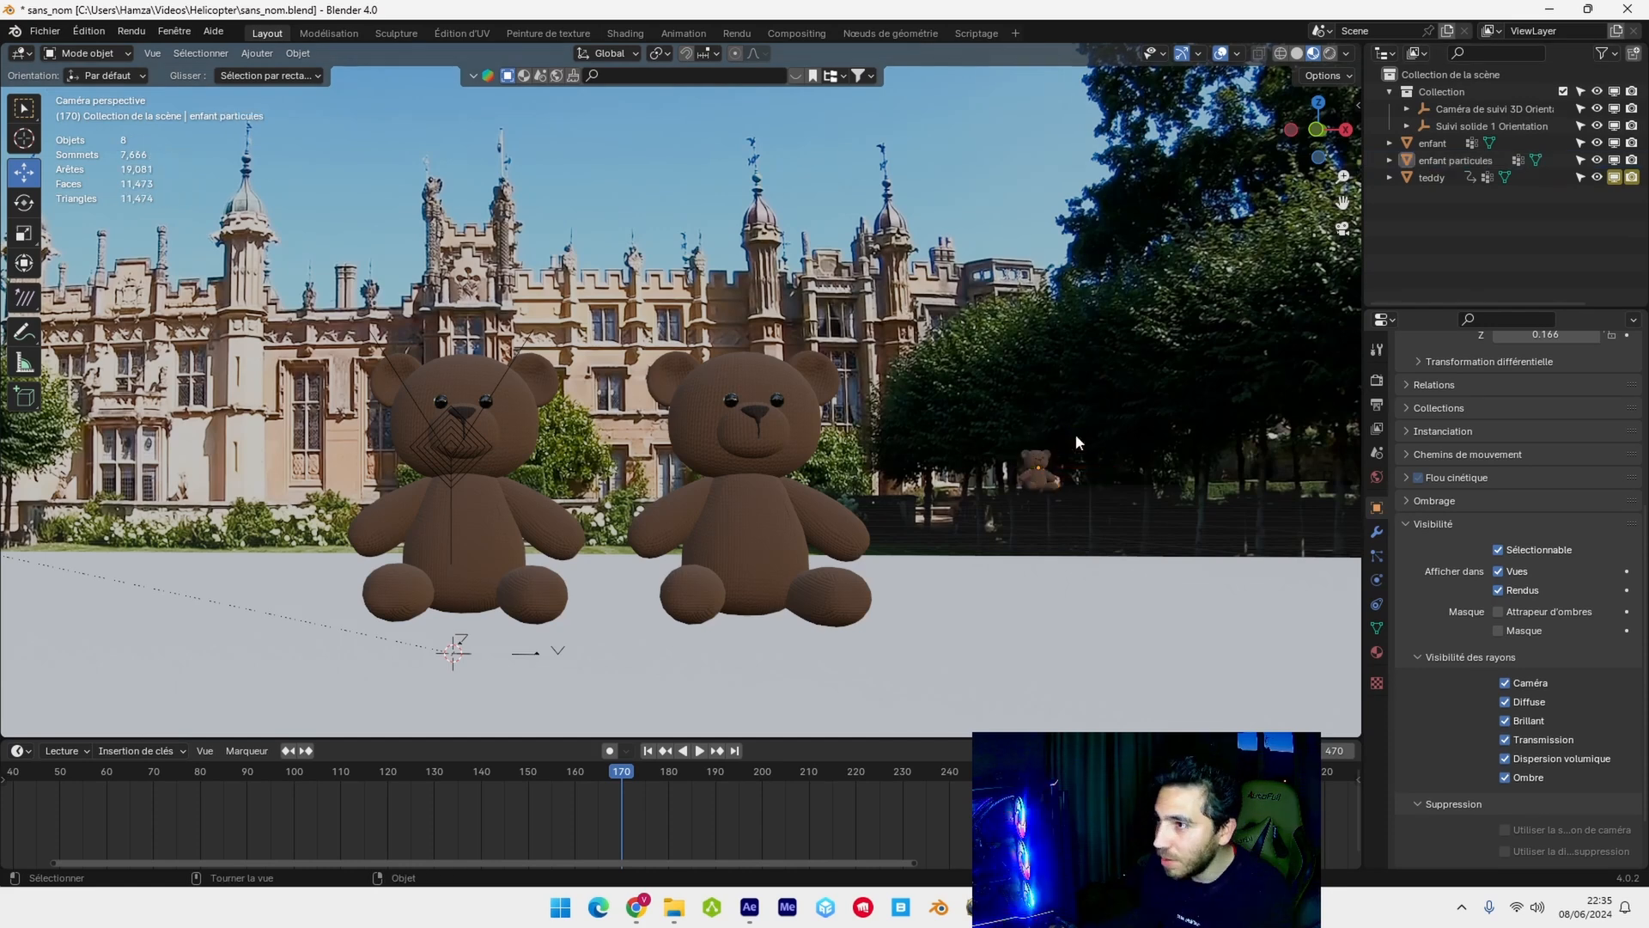
- Parent the small enfant particules teddy to the large enfant teddy
click(1044, 477)
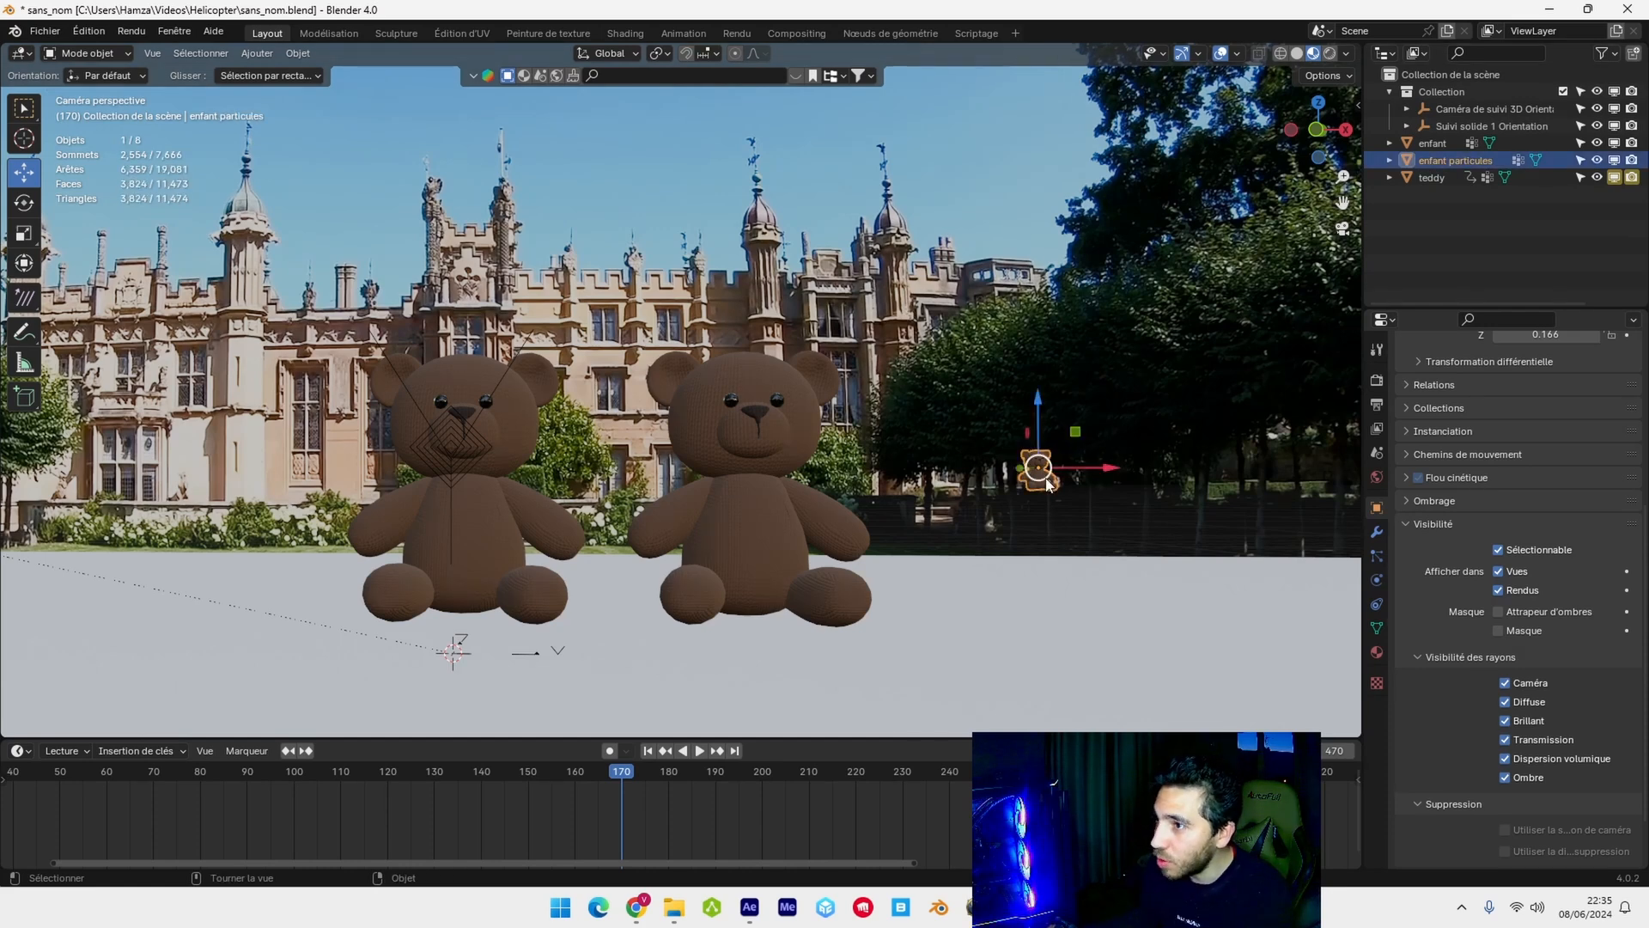
shift+click(763, 500)
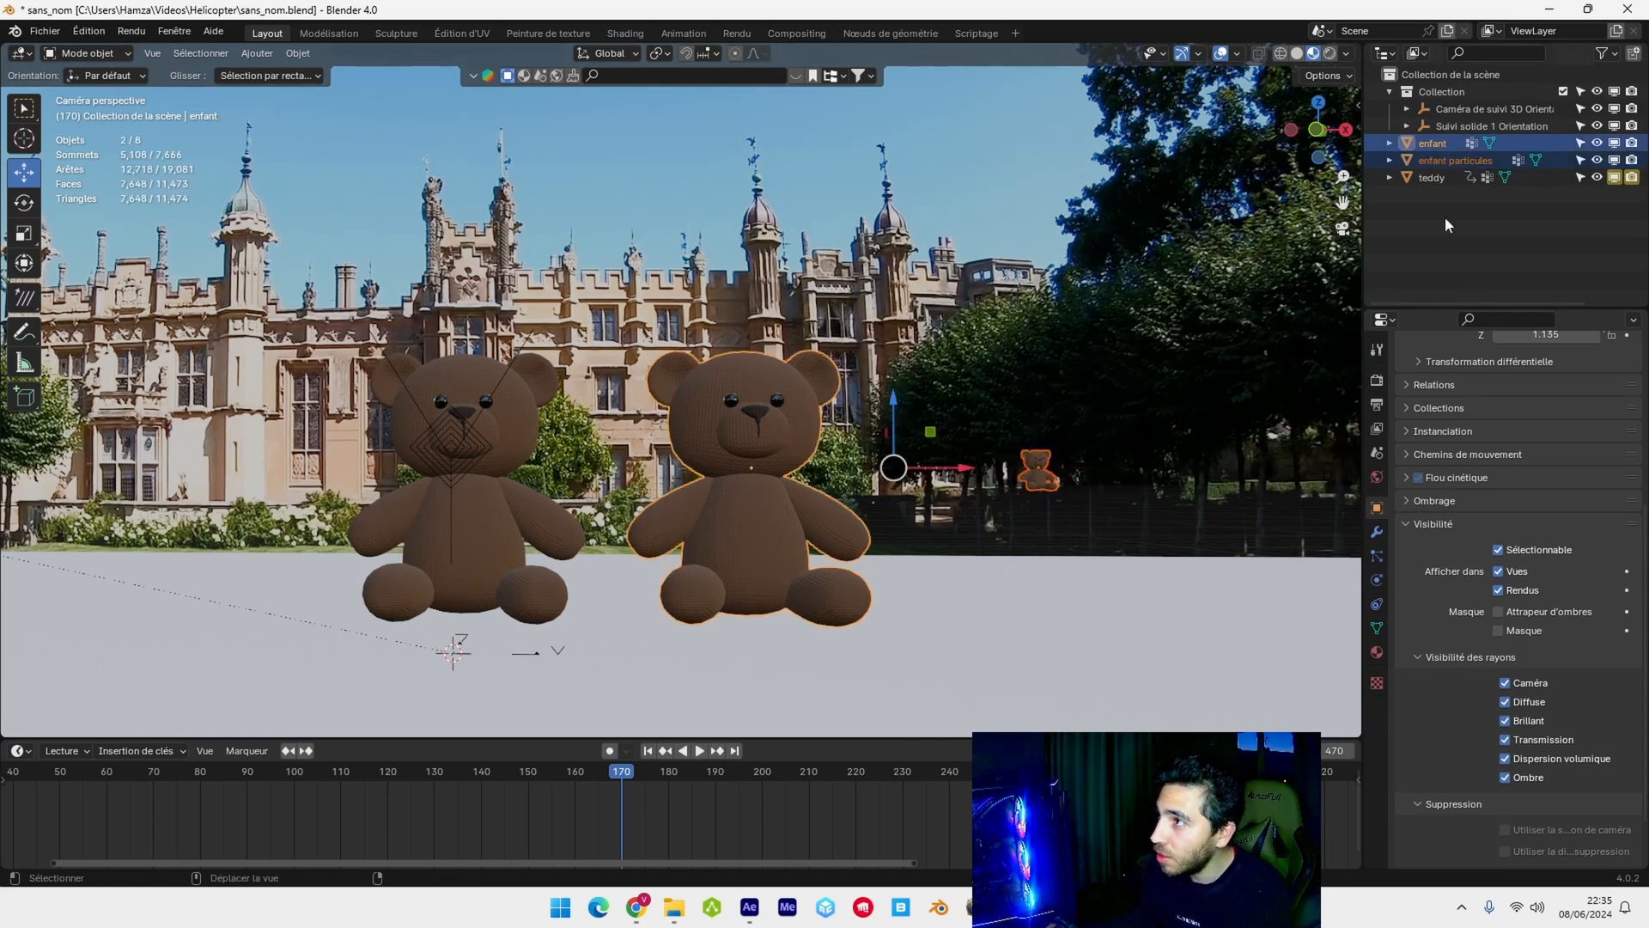
key(ctrl+p)
click(986, 374)
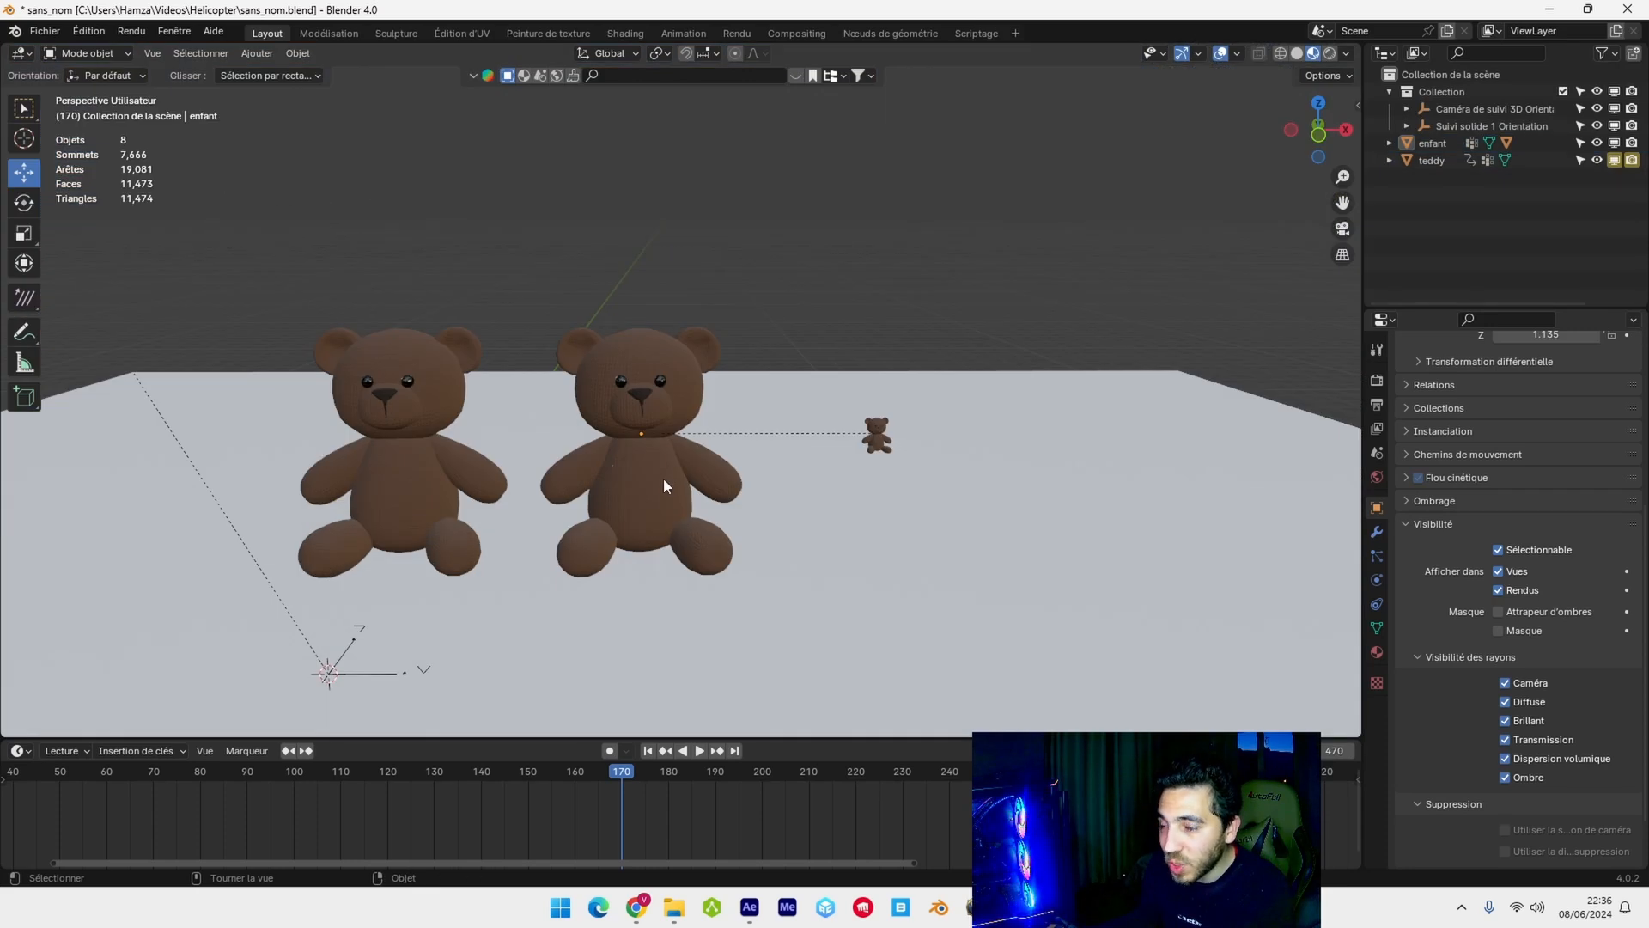
- Set the instancing of the enfant teddy to vertices (Sommets) so the small teddy is copied onto its mesh
click(663, 477)
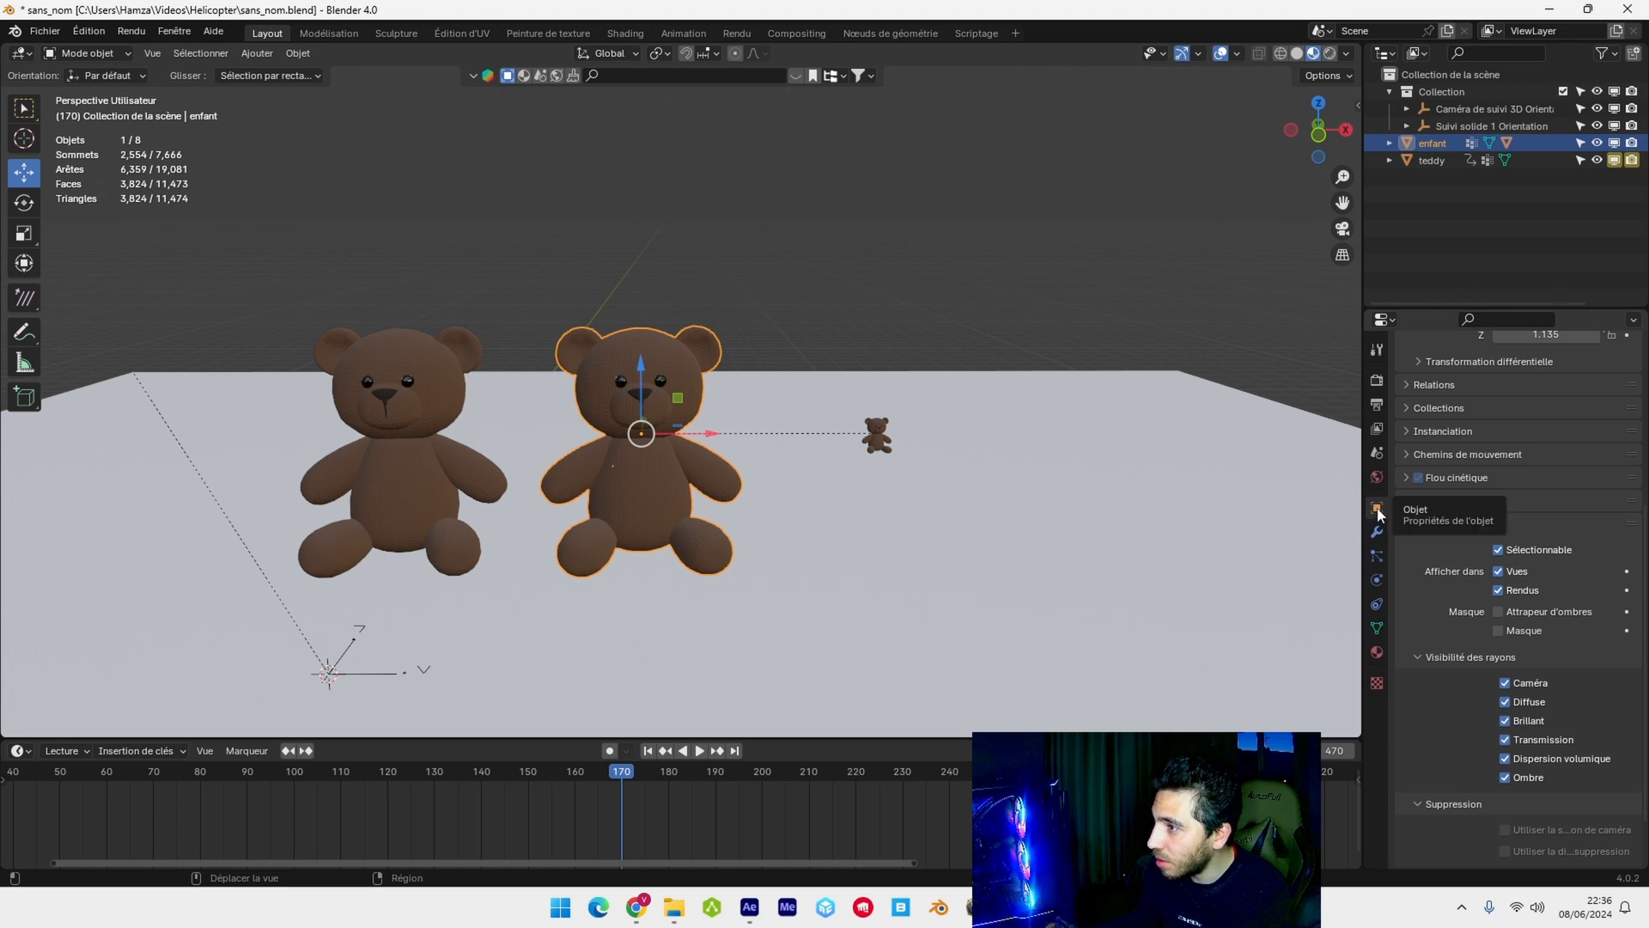
click(1409, 432)
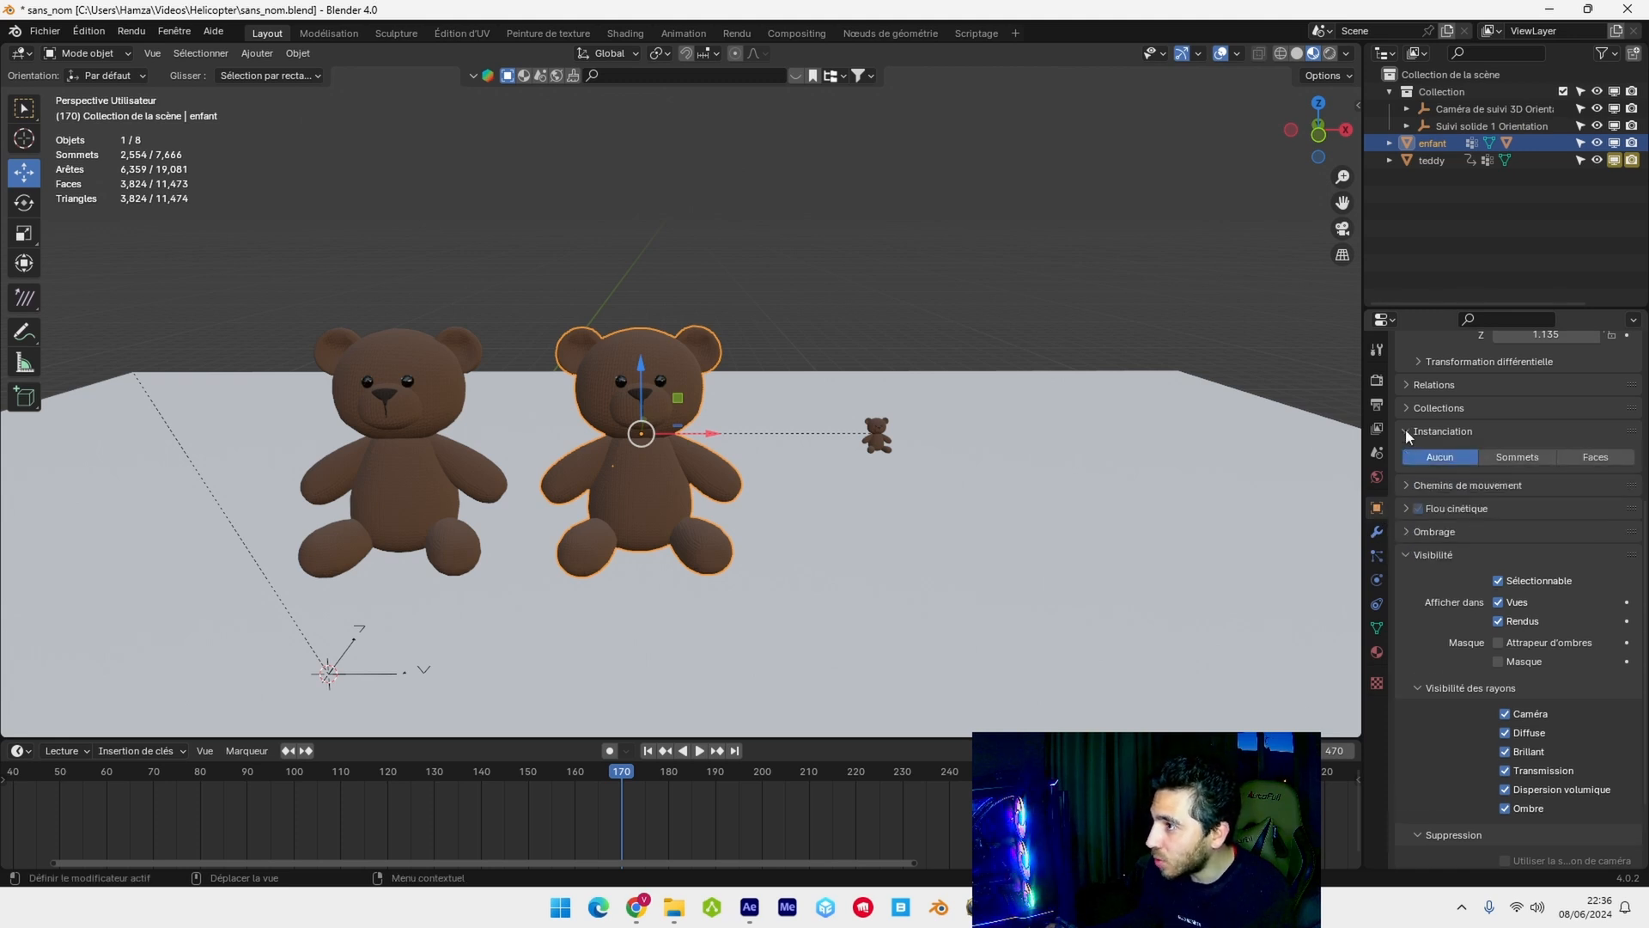
click(1522, 455)
scroll(905, 399, up, 2)
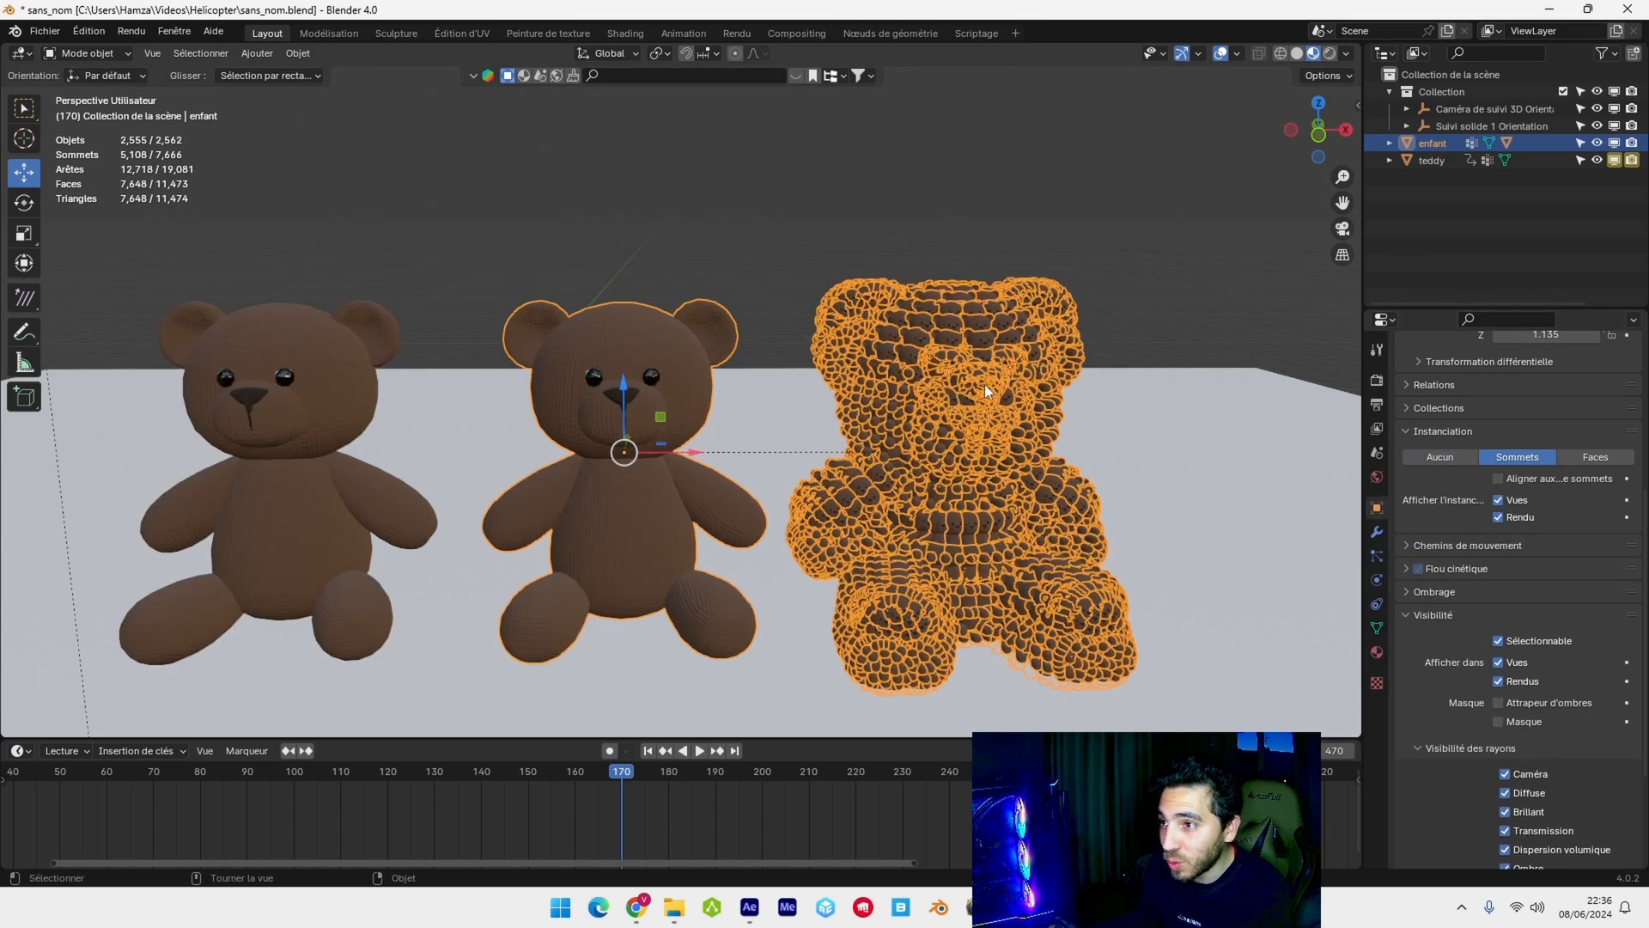
- Select enfant particules under its parent and move it along the X axis until the instanced teddies overlap enfant
click(1389, 142)
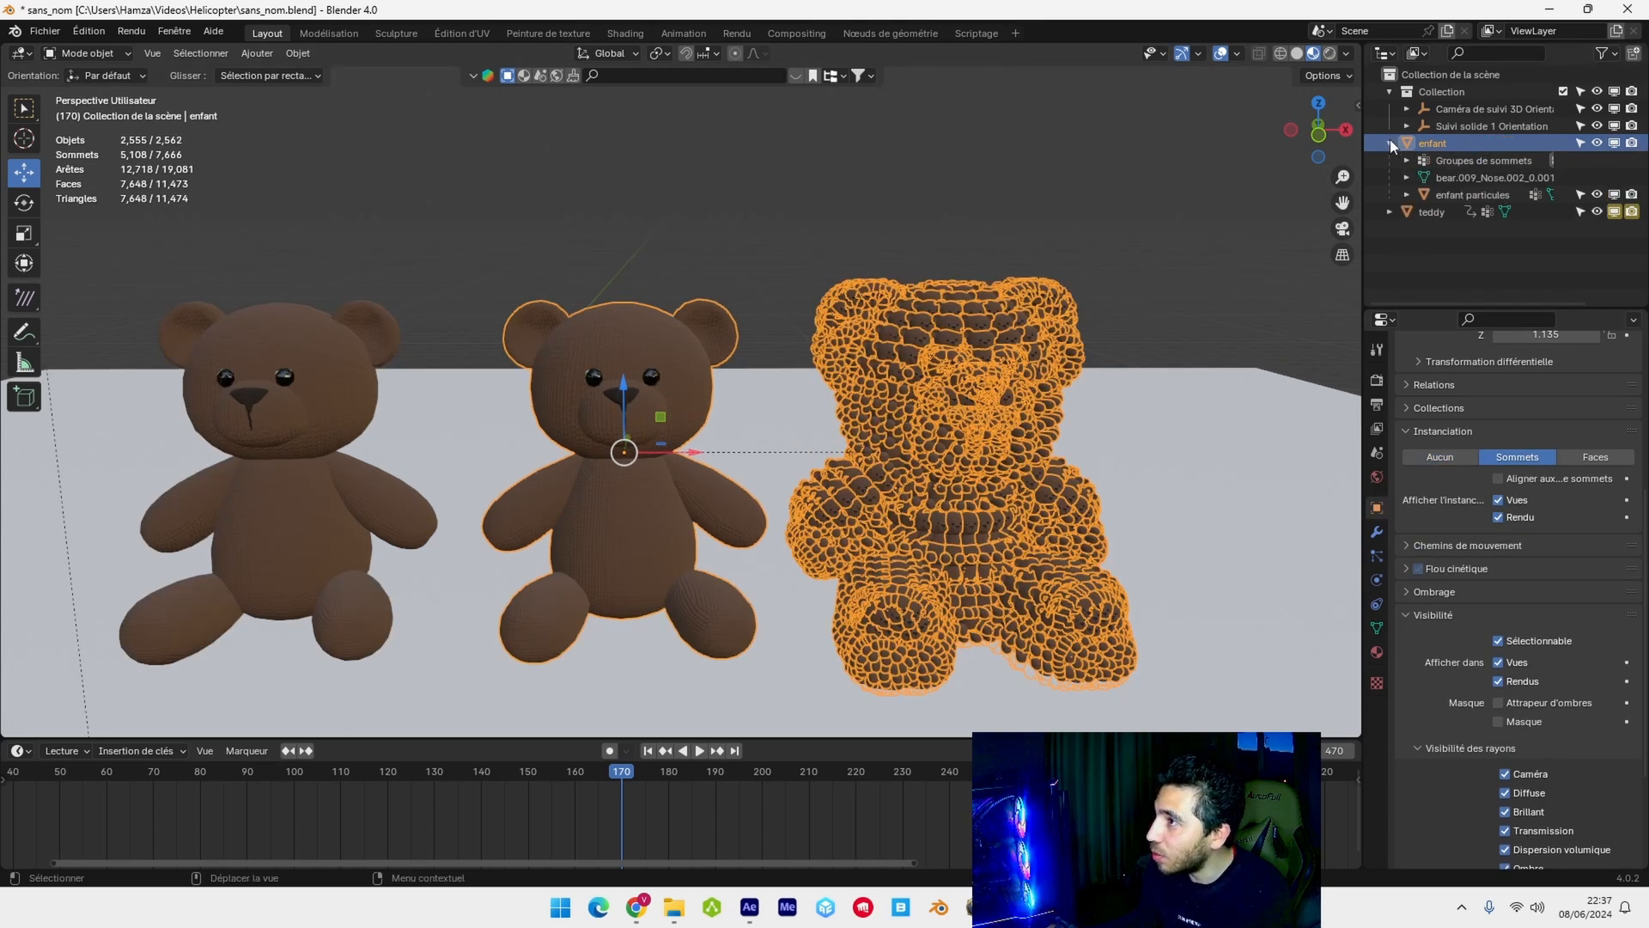
click(1469, 257)
click(1468, 195)
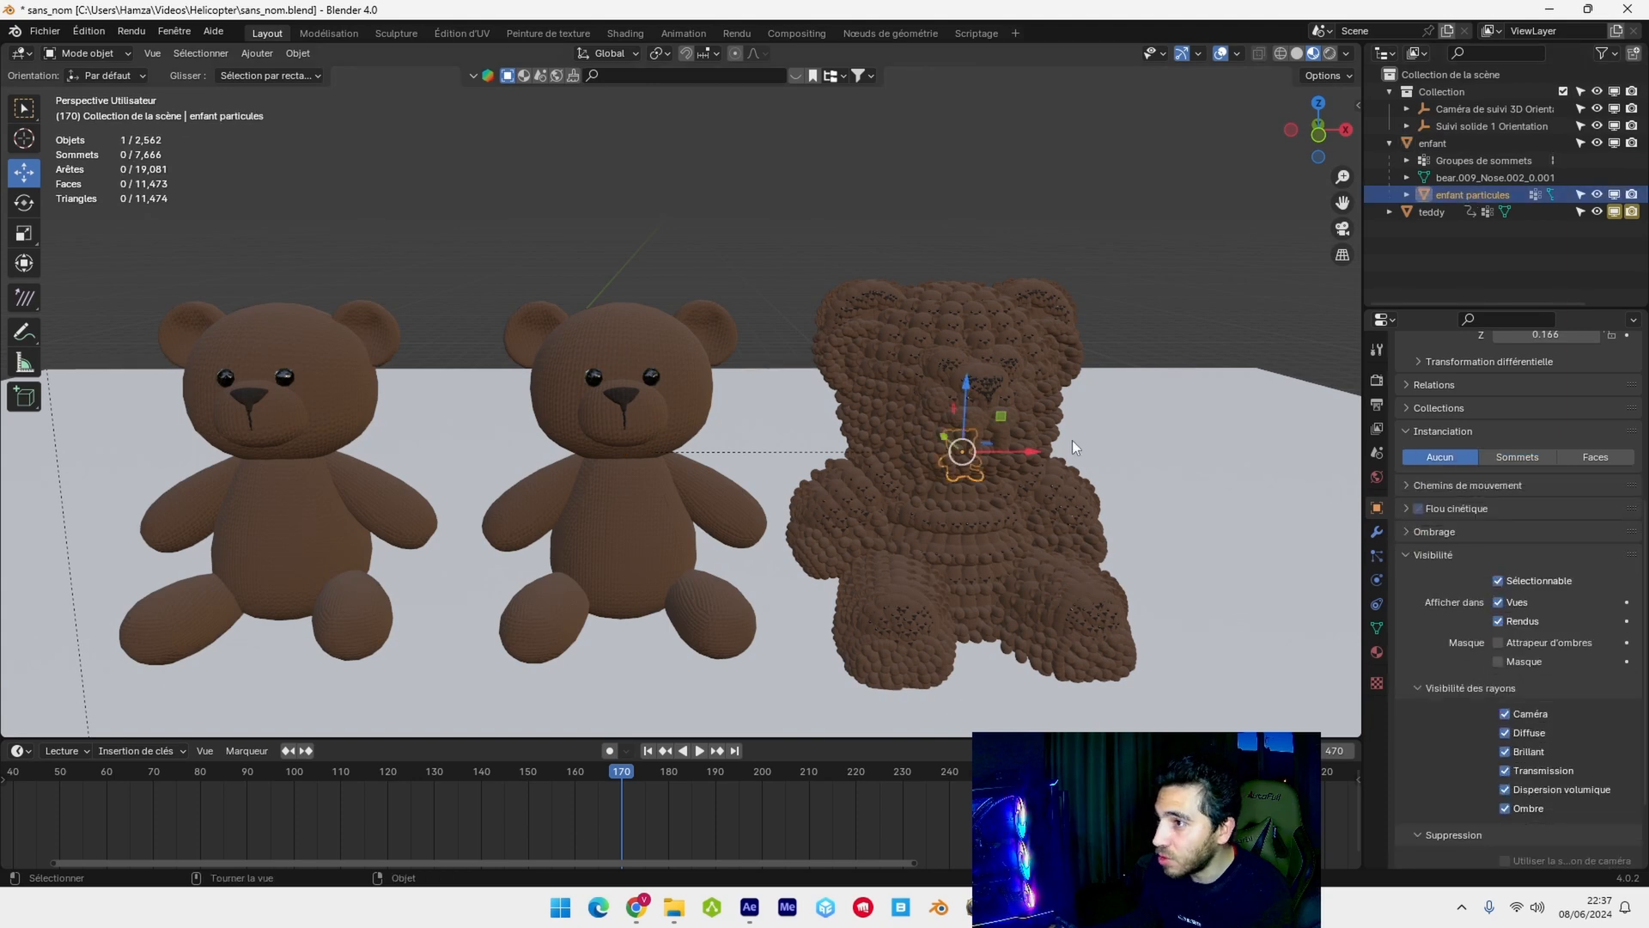
drag(1029, 448, 671, 468)
middle_drag(698, 363, 792, 365)
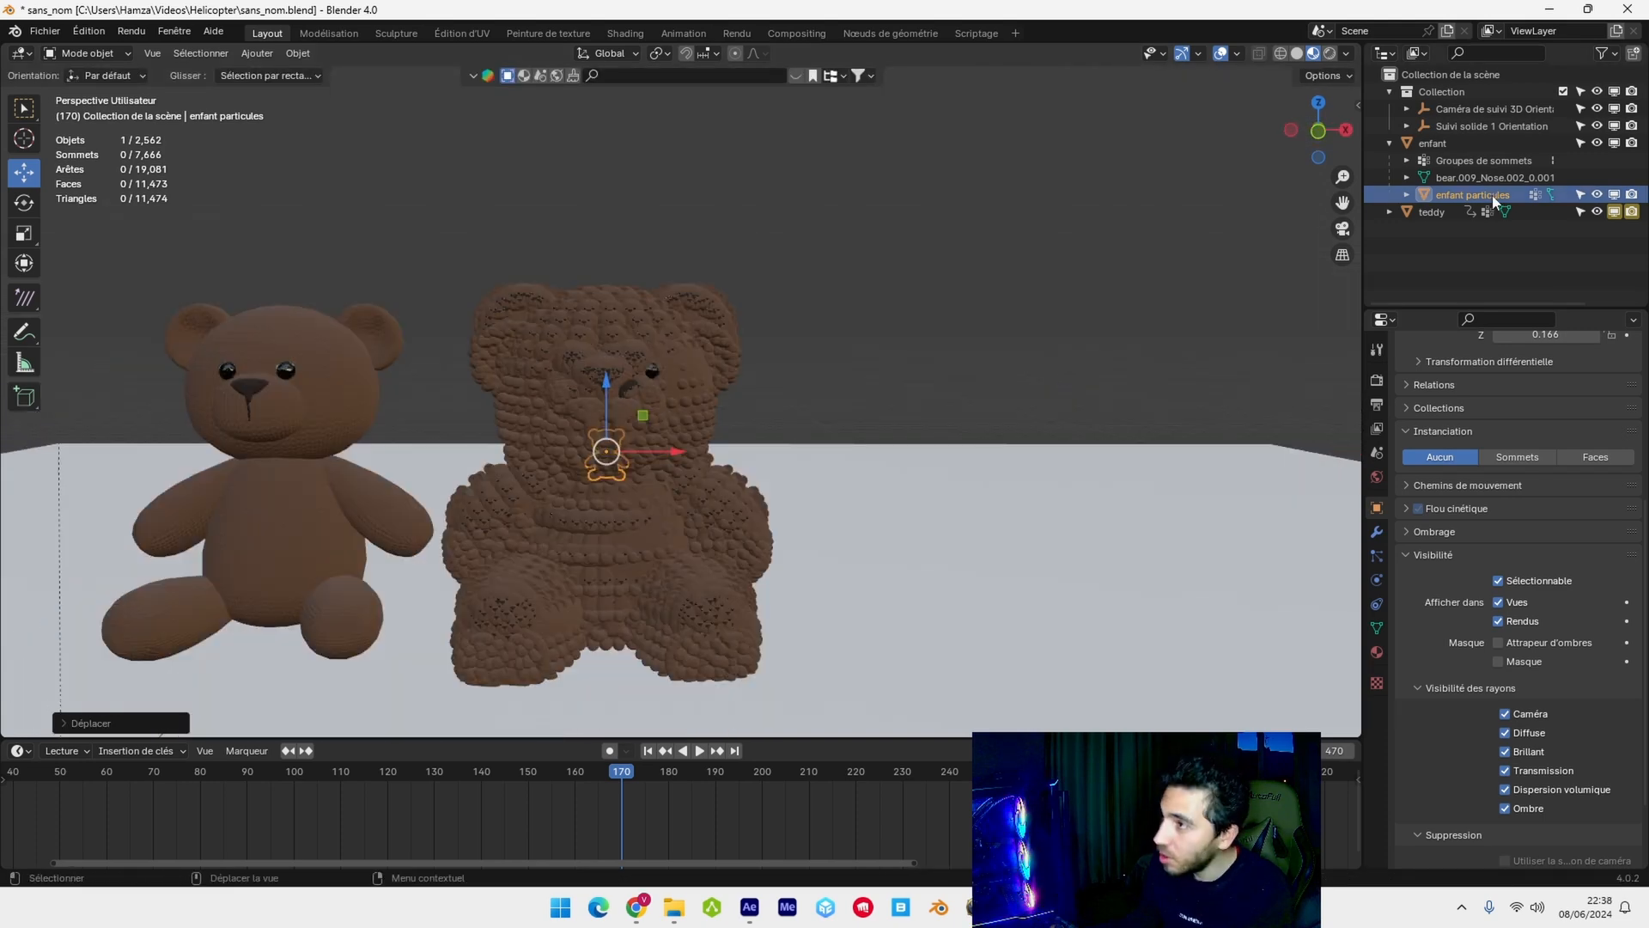
- Select enfant together with enfant particules and move both along X onto the original teddy
ctrl+click(1458, 141)
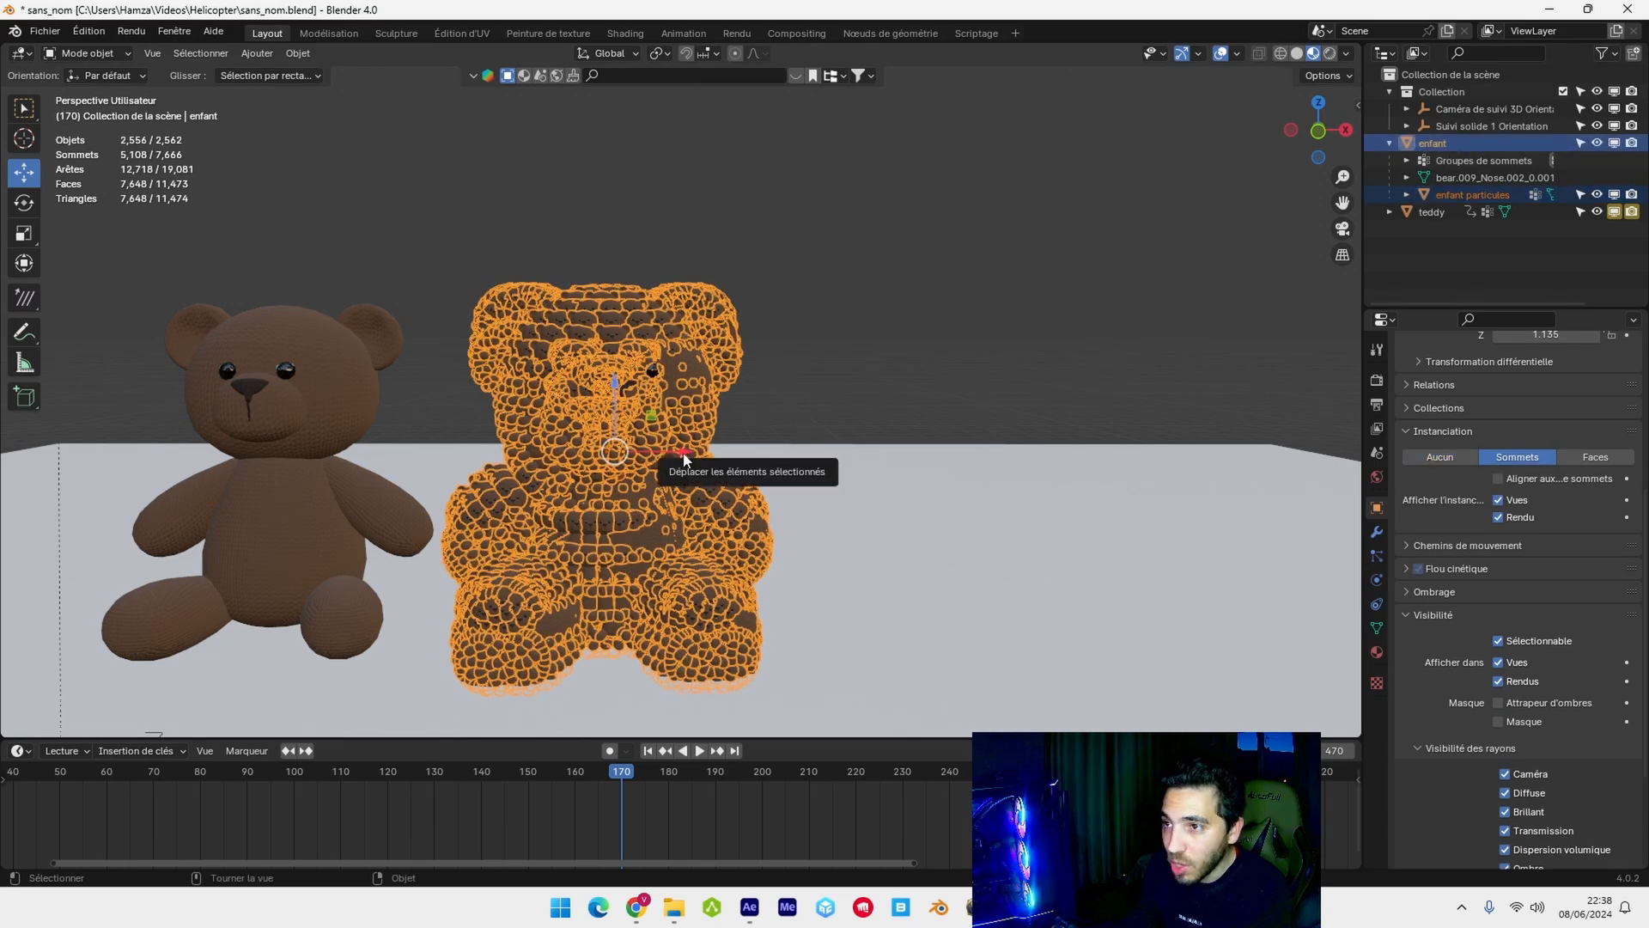
shift+middle_drag(766, 409, 1064, 378)
drag(969, 420, 657, 450)
shift+middle_drag(734, 331, 843, 336)
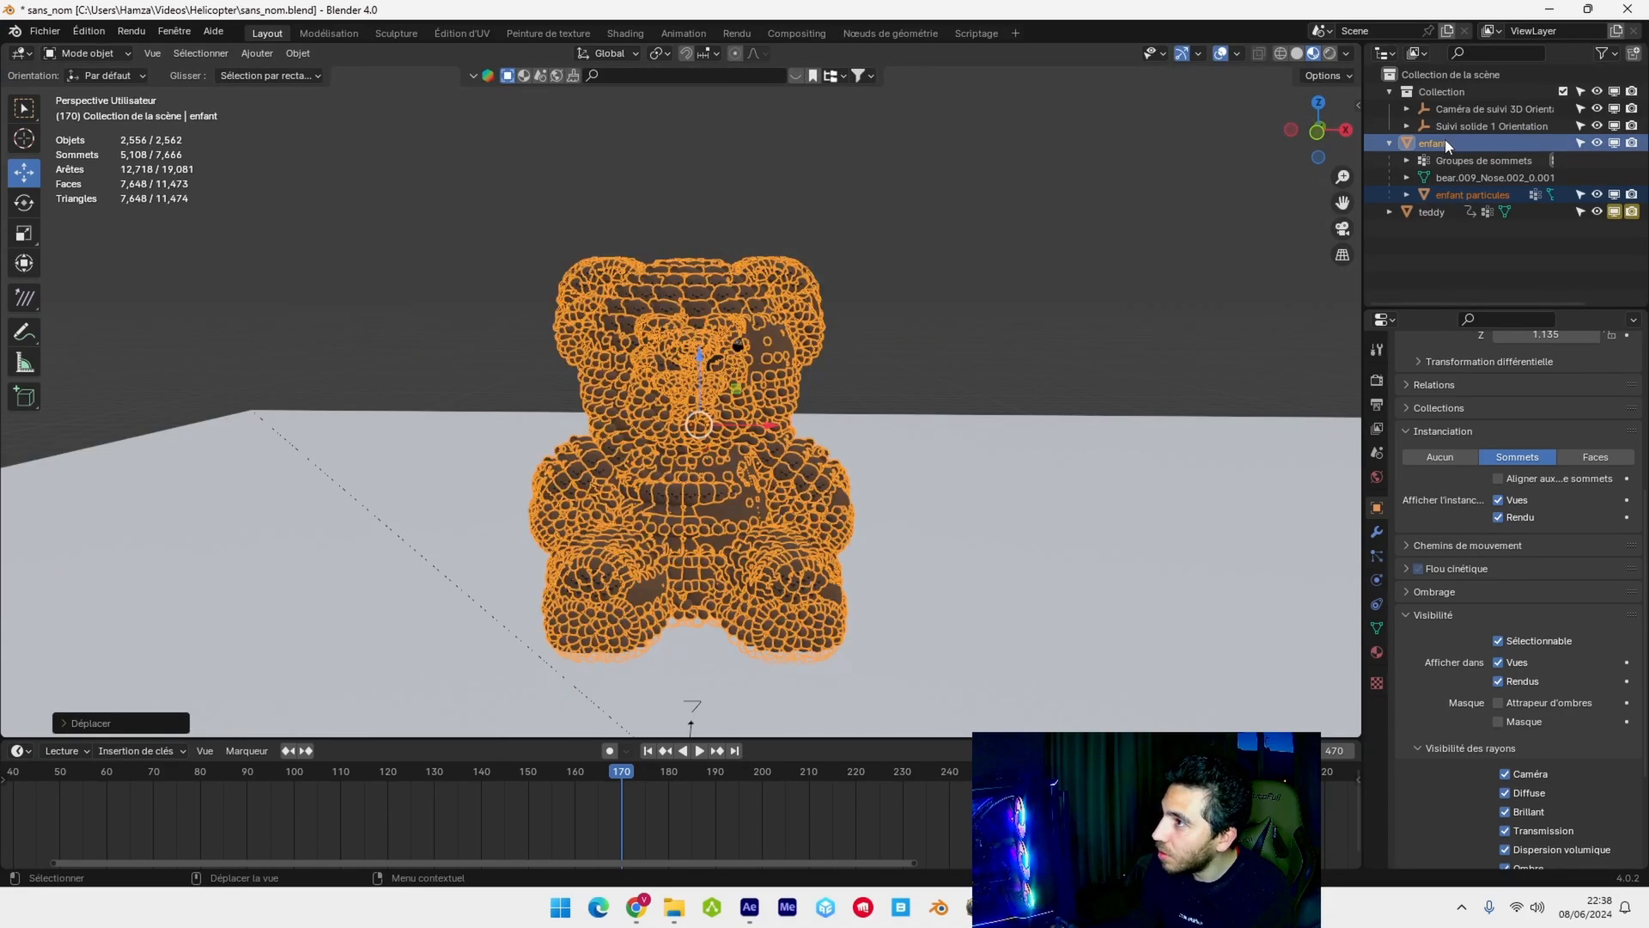
- Add a Remesh (Remaillage) modifier to enfant alone
click(1446, 141)
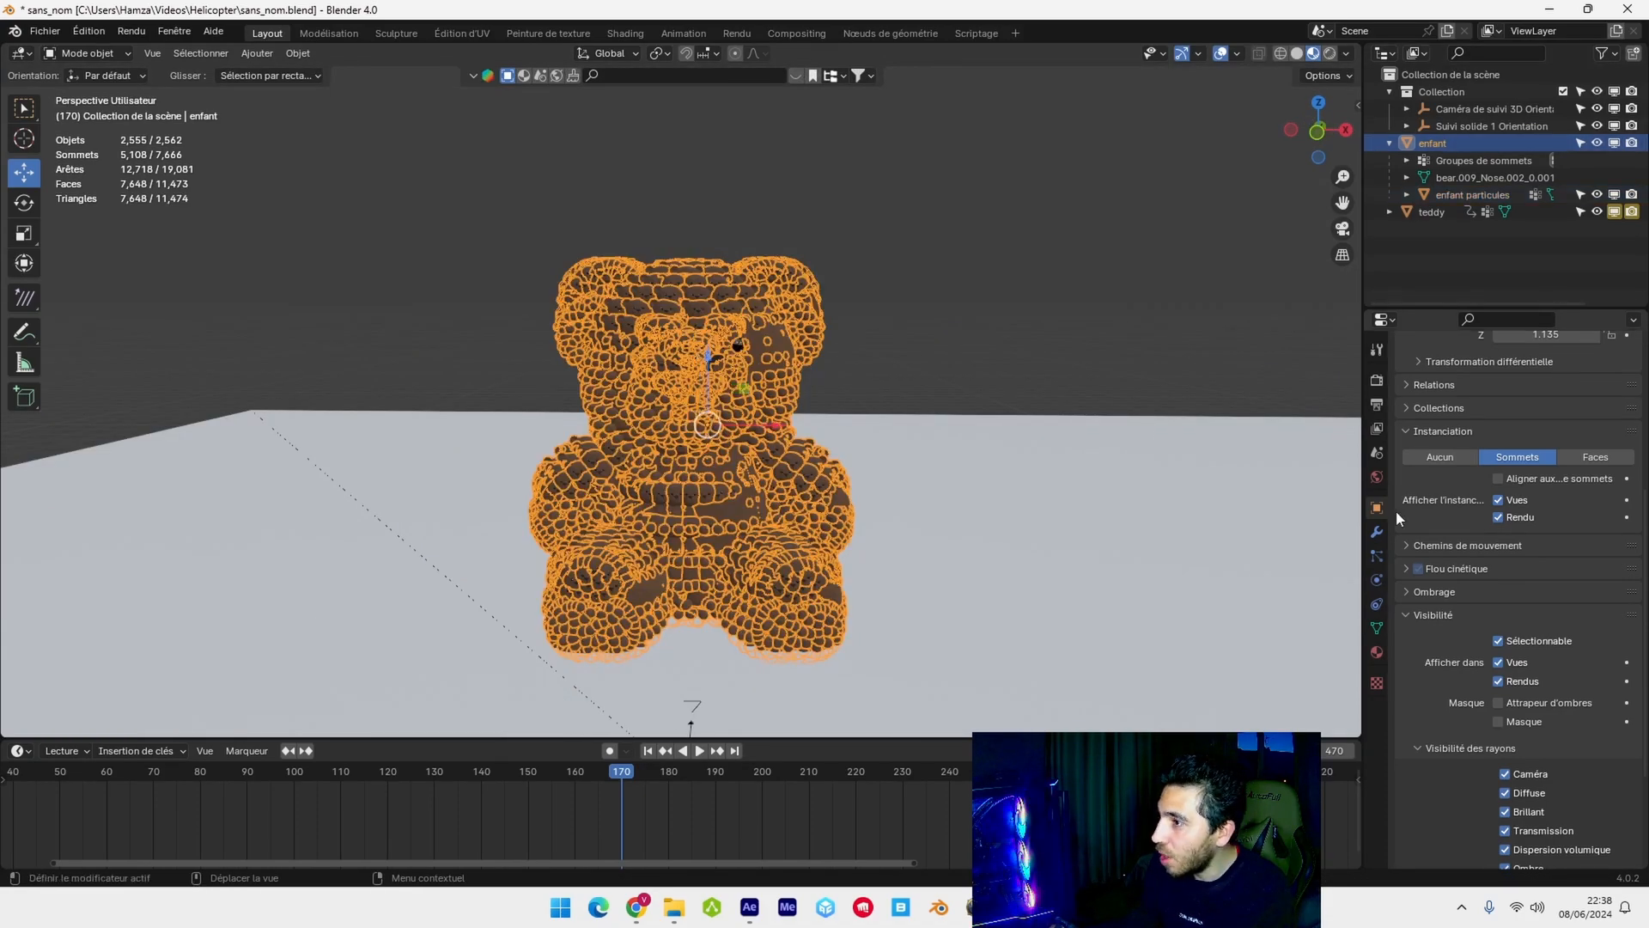
click(1377, 533)
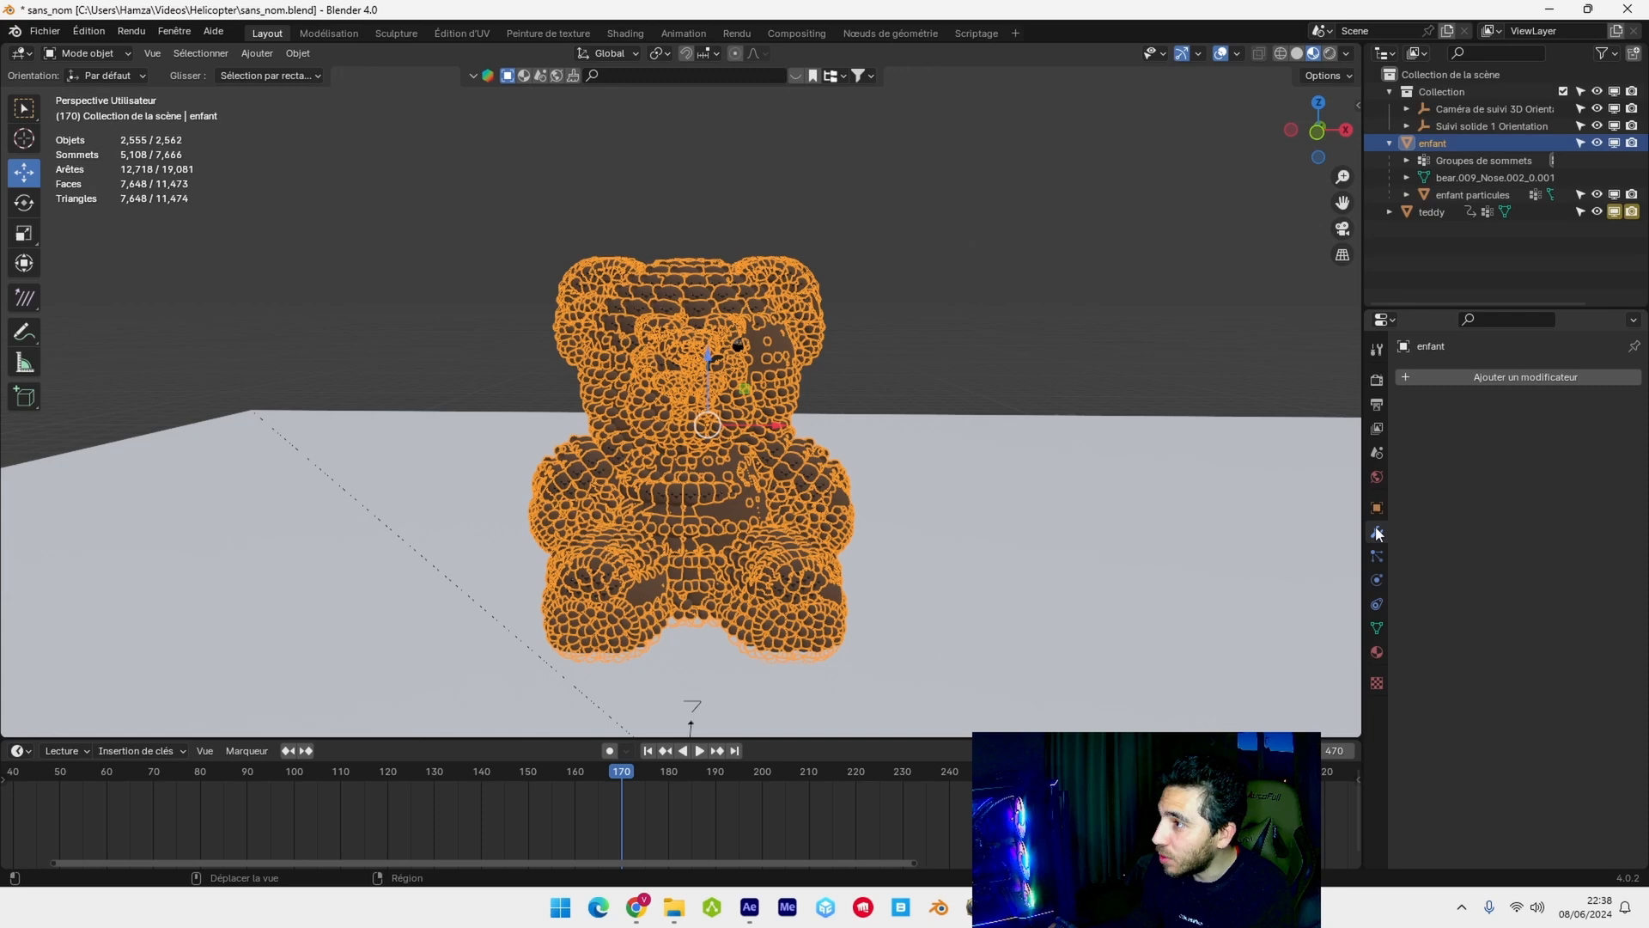
click(1526, 379)
click(1481, 378)
text(rema)
click(1409, 404)
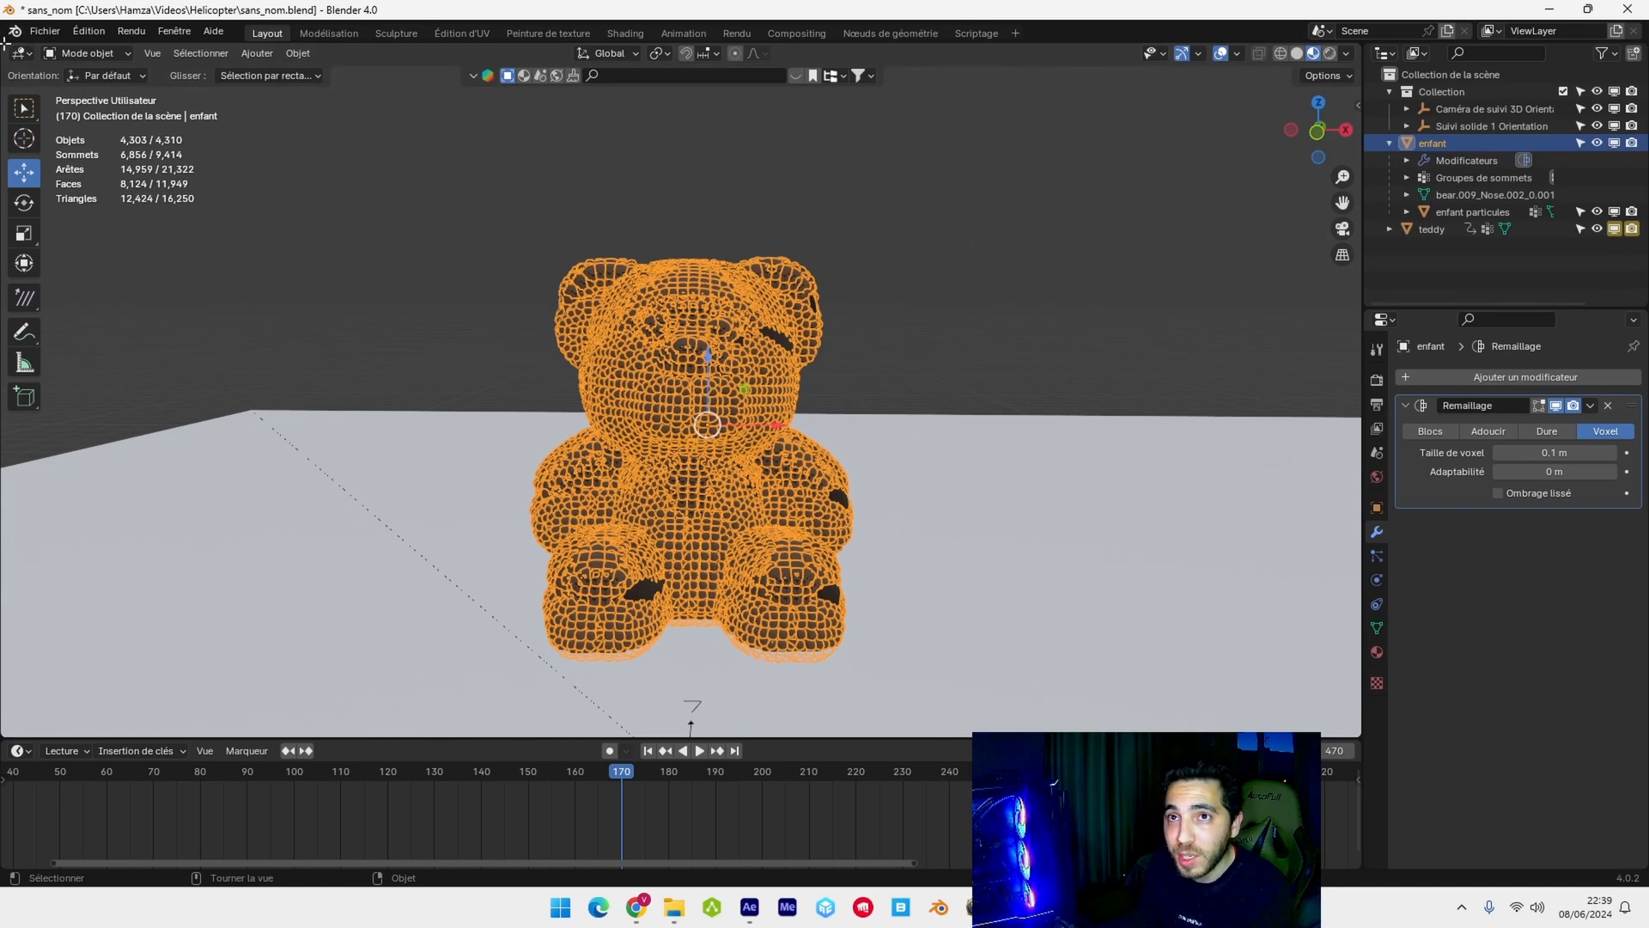
- Split the 3D viewport in two, show the camera view in one half and make that half narrower
drag(6, 45, 703, 189)
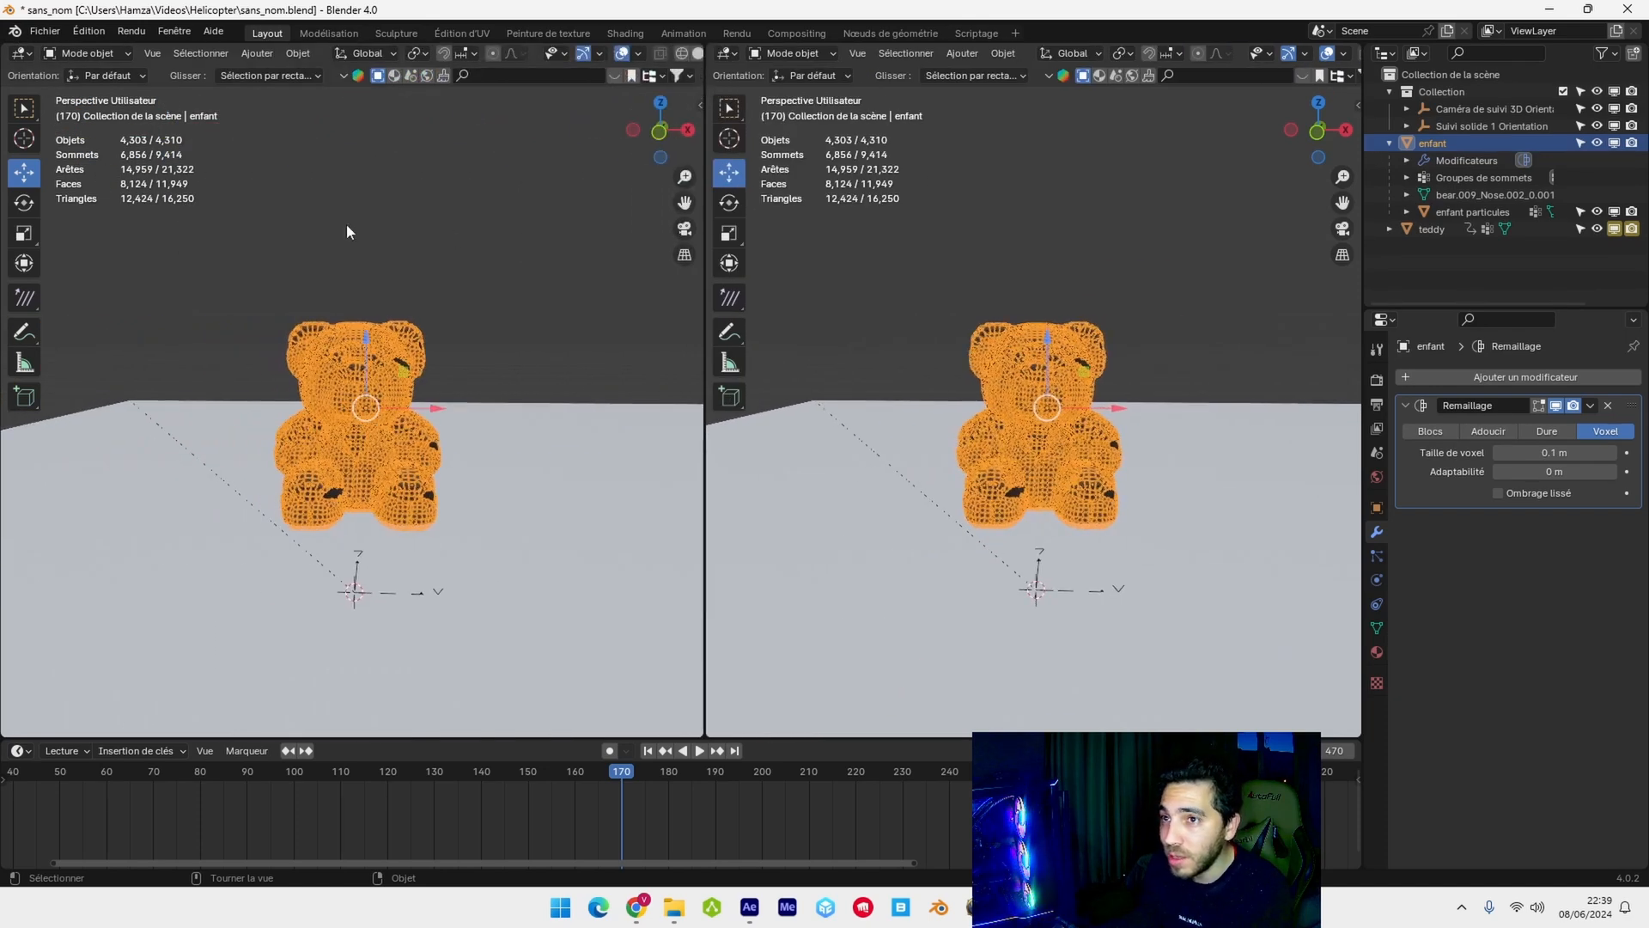
key(KP_0)
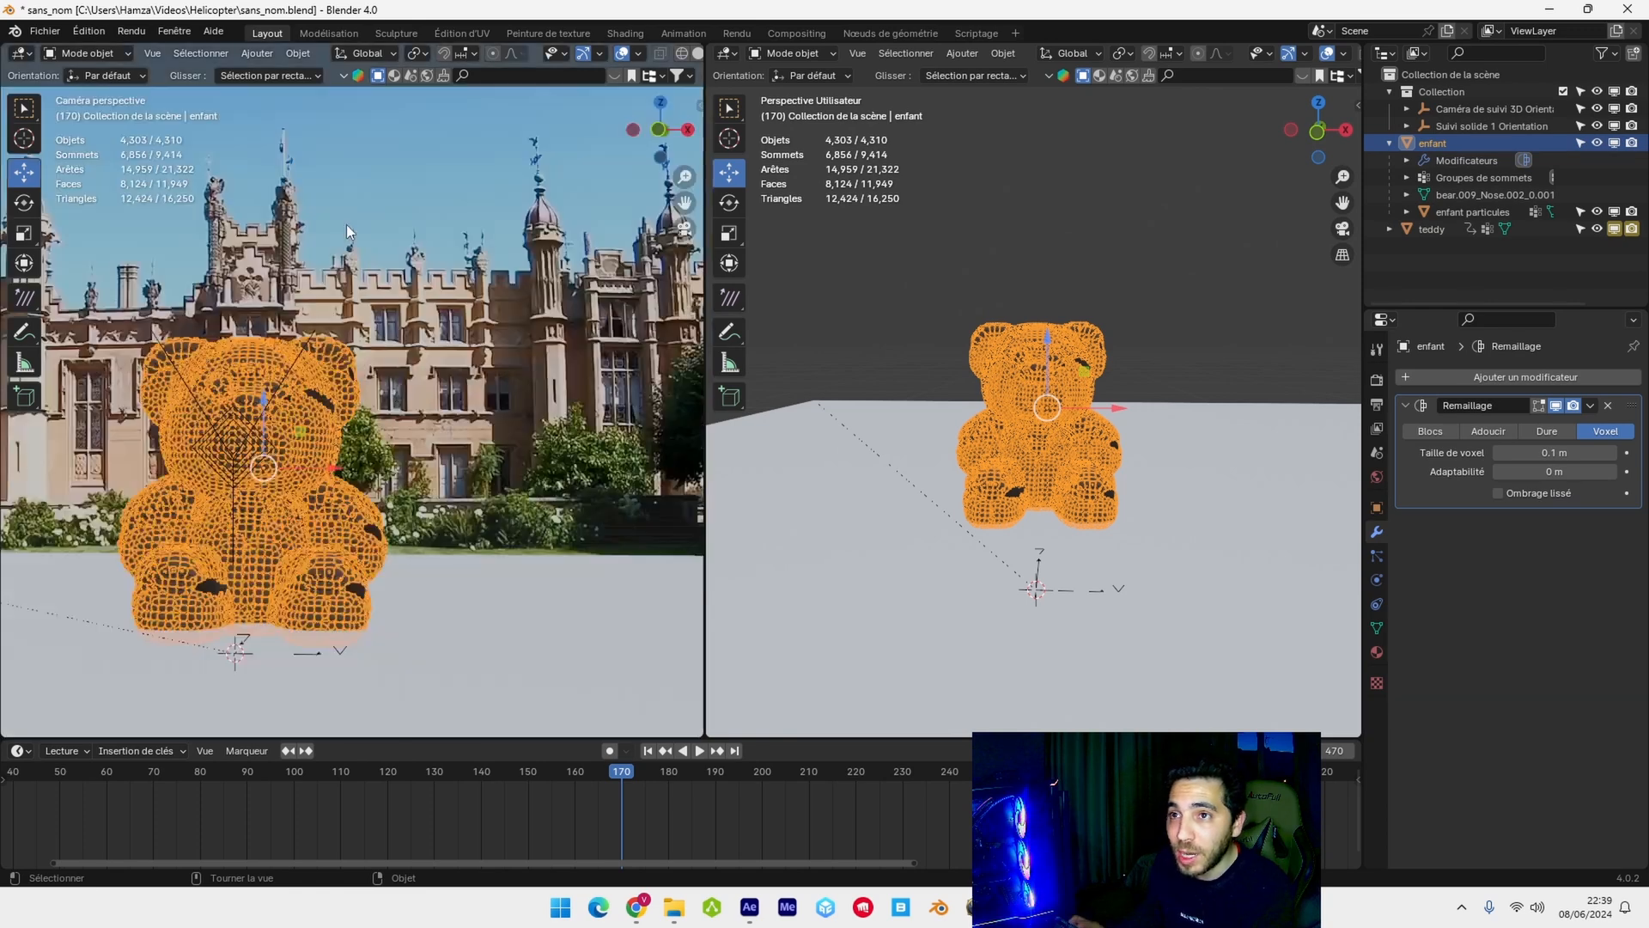
drag(704, 344, 619, 343)
- Try out larger voxel sizes on the Remesh modifier of enfant and set the voxel size to 0.35 m
drag(1541, 452, 1624, 452)
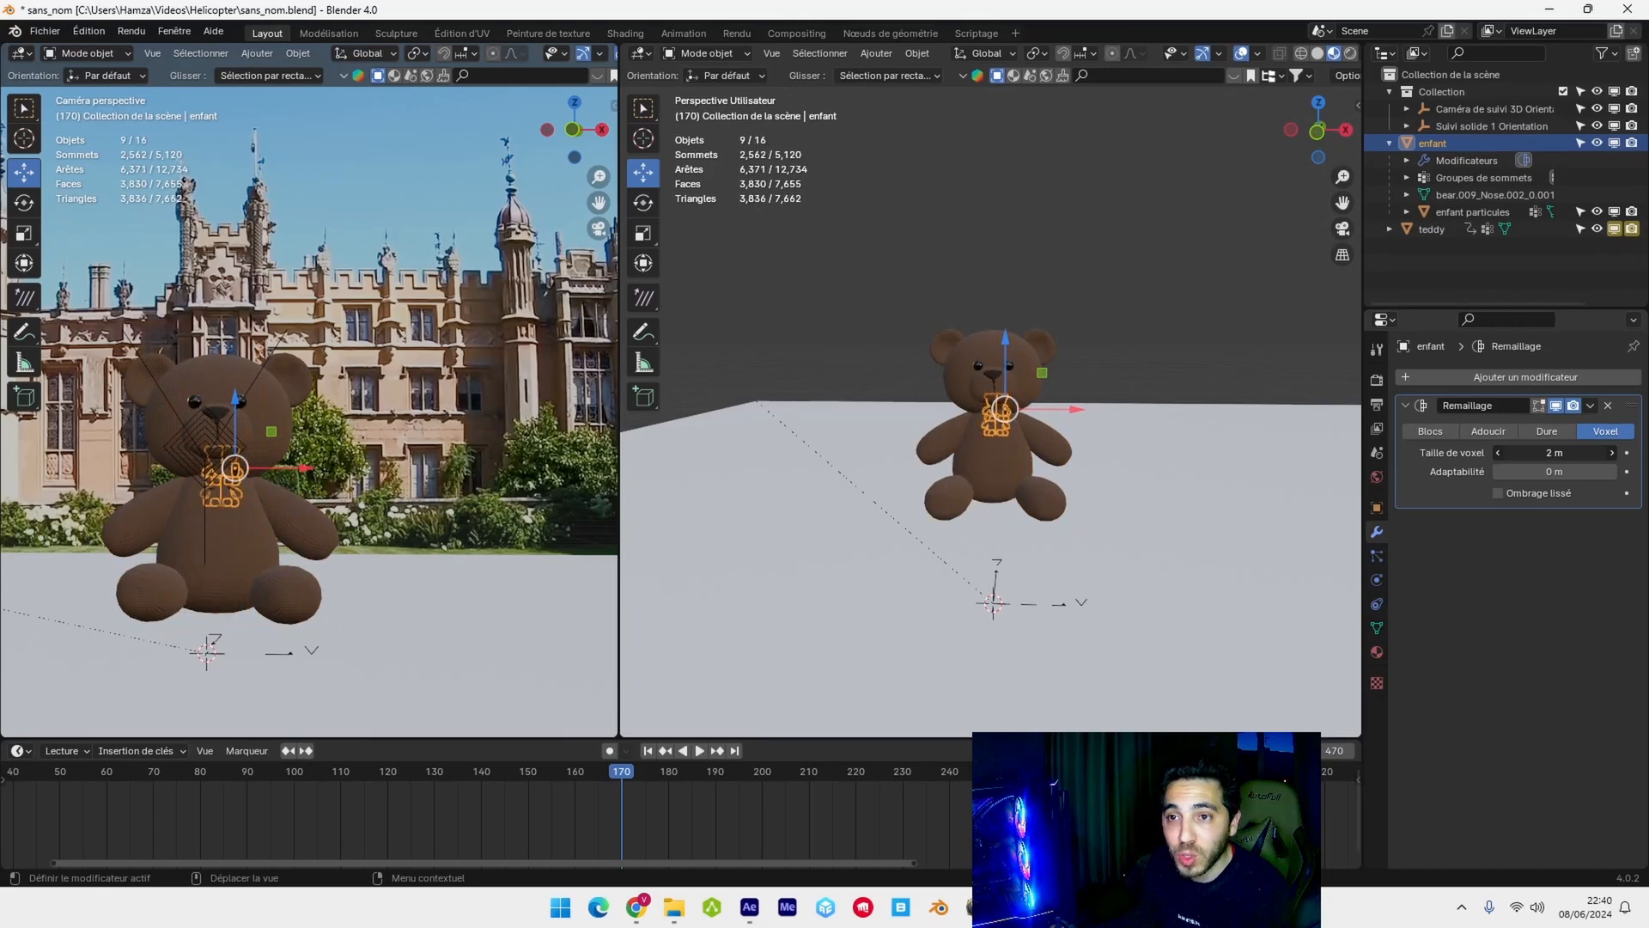
click(1536, 452)
text(0)
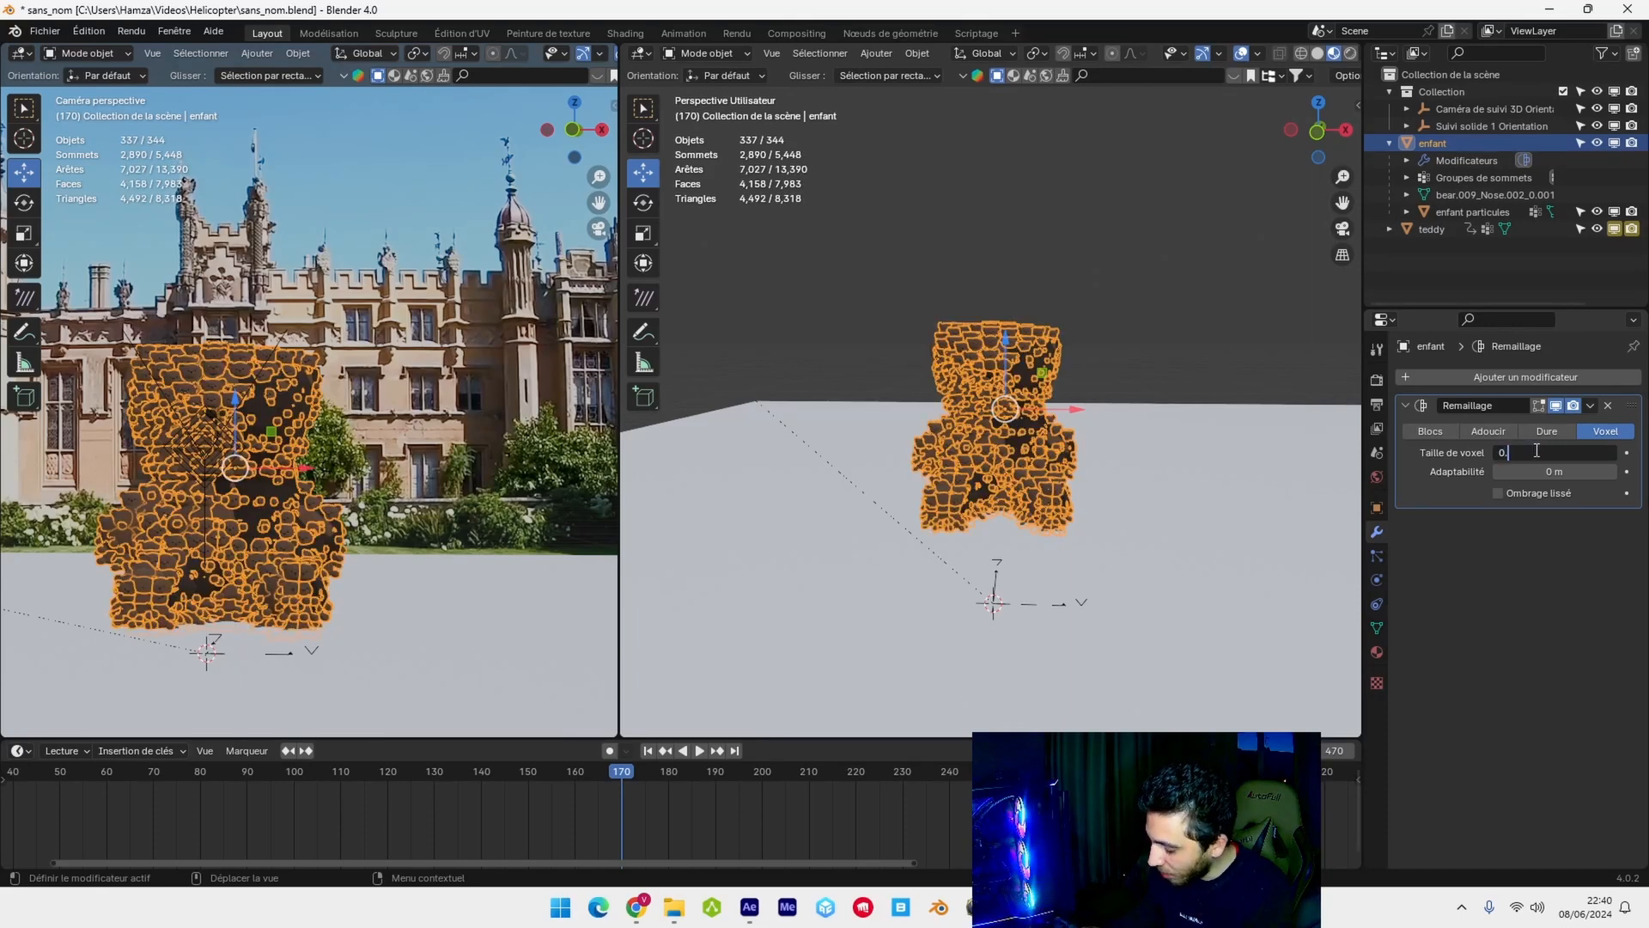
text(.35)
key(Return)
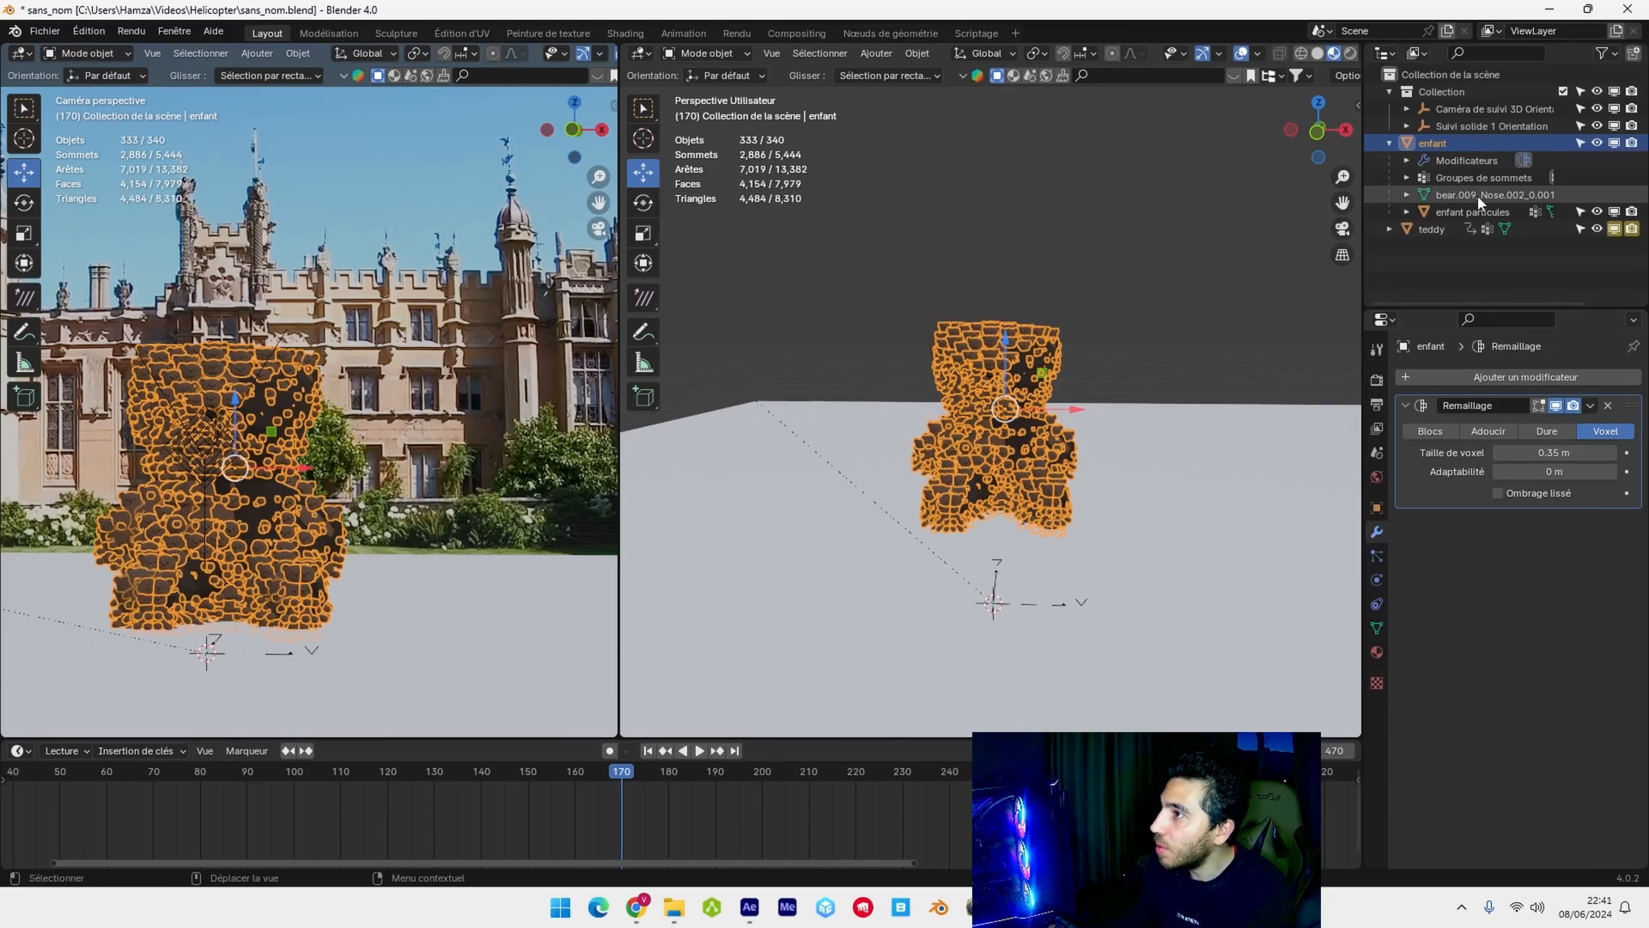
- Scale down the enfant particules teddy and shift it slightly along the X axis
click(1497, 215)
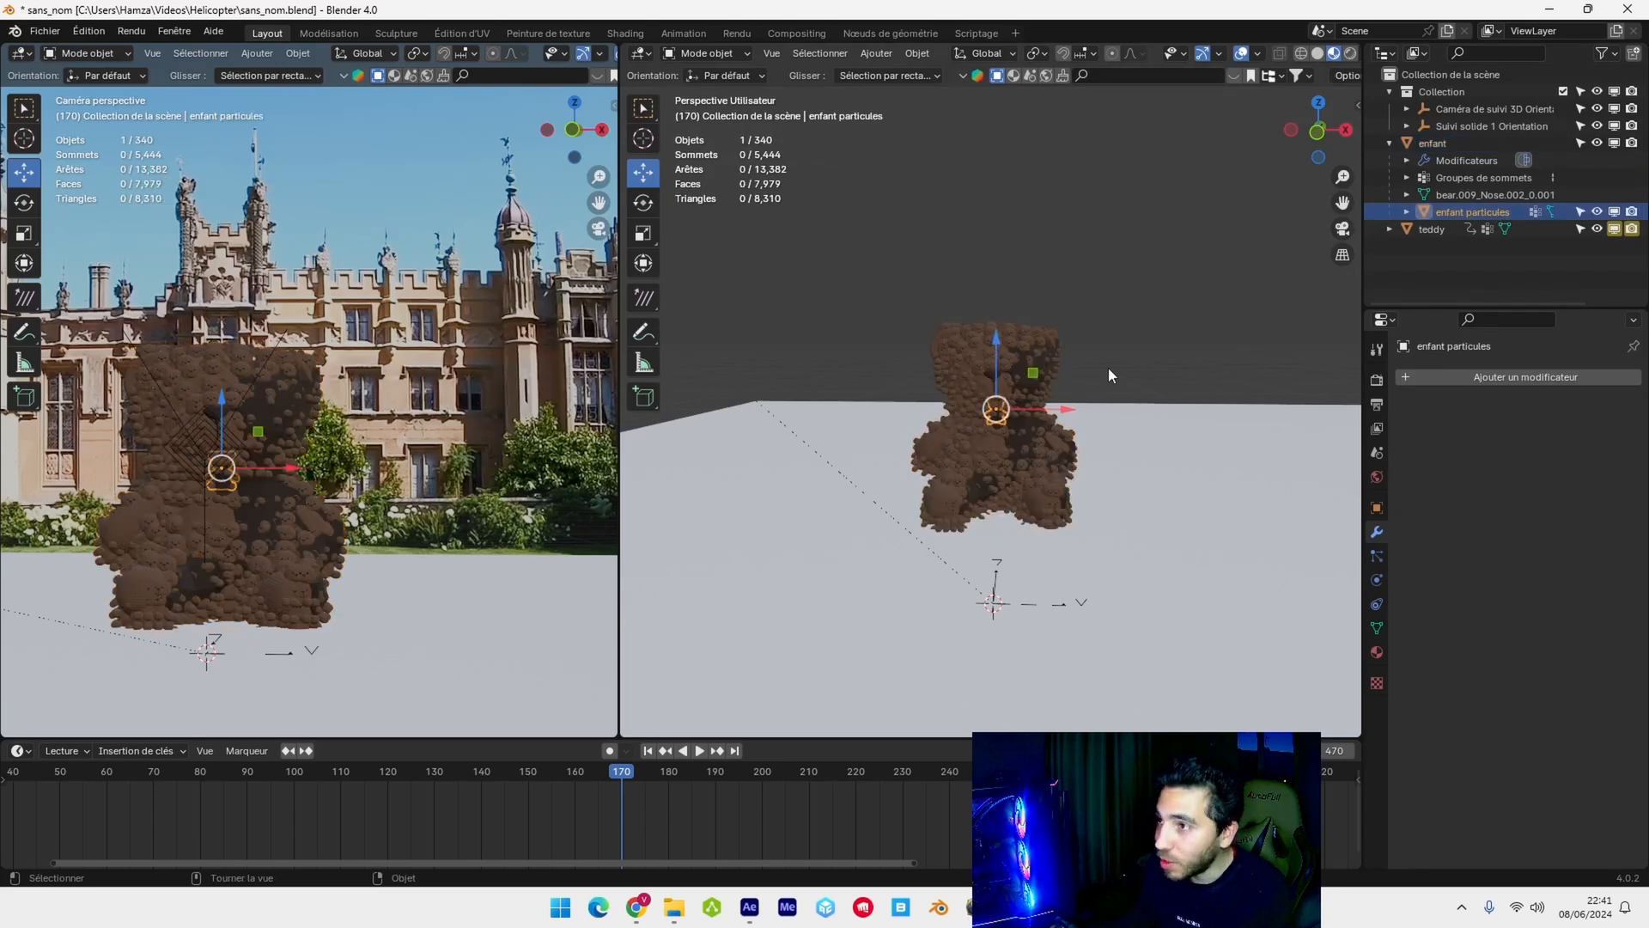
key(s)
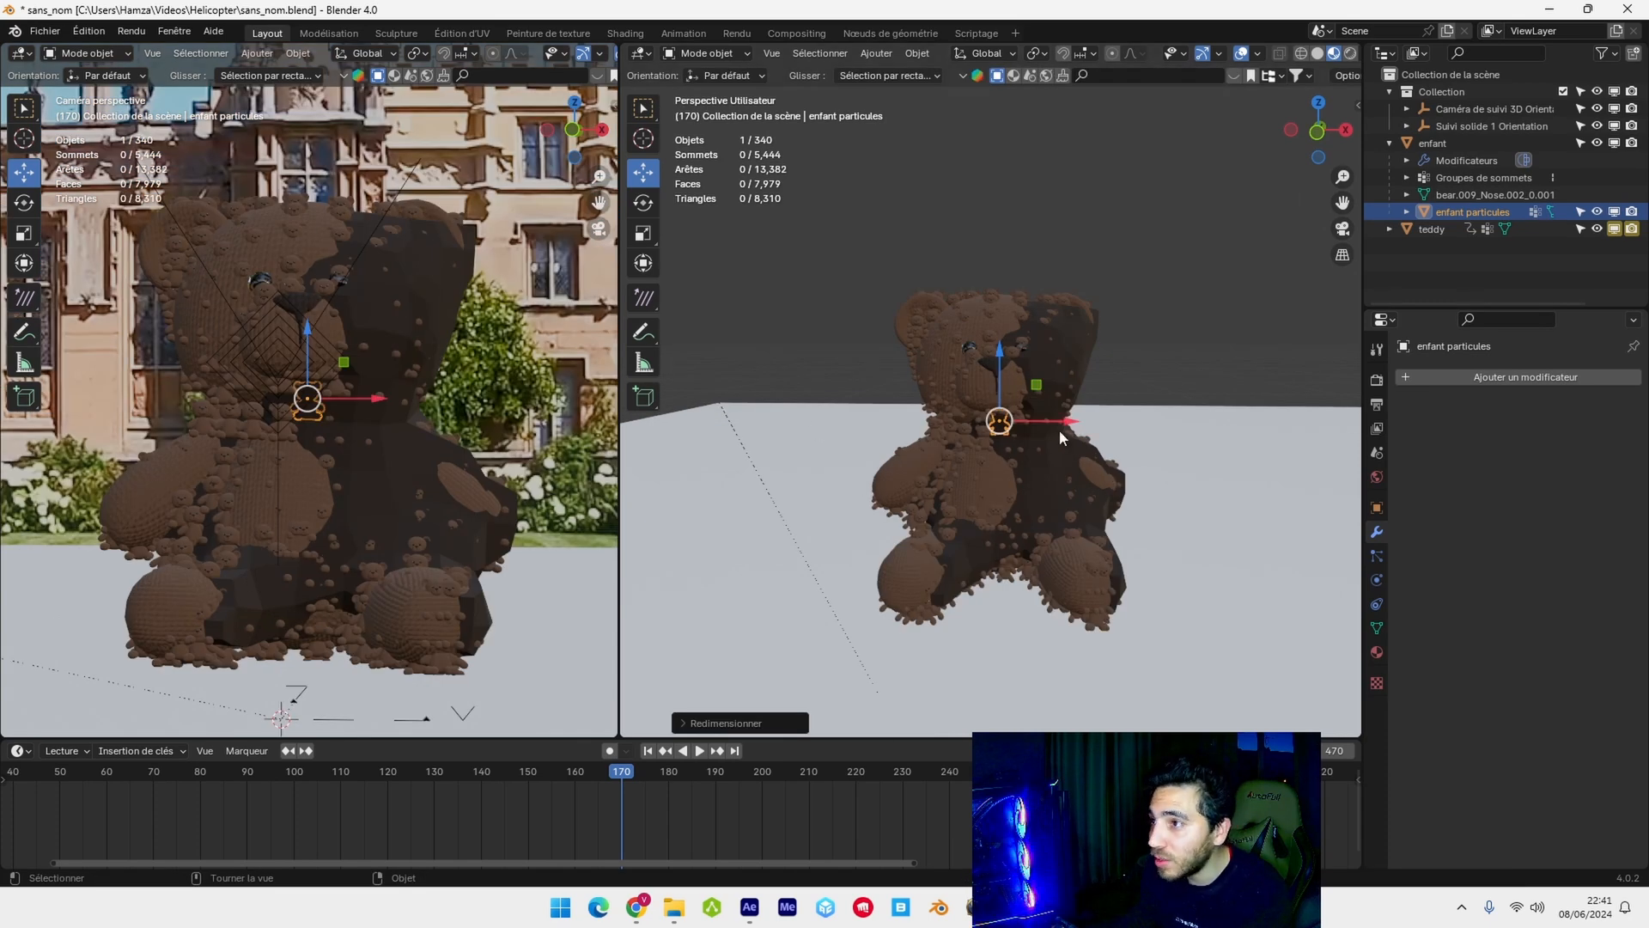
drag(1069, 427, 1057, 420)
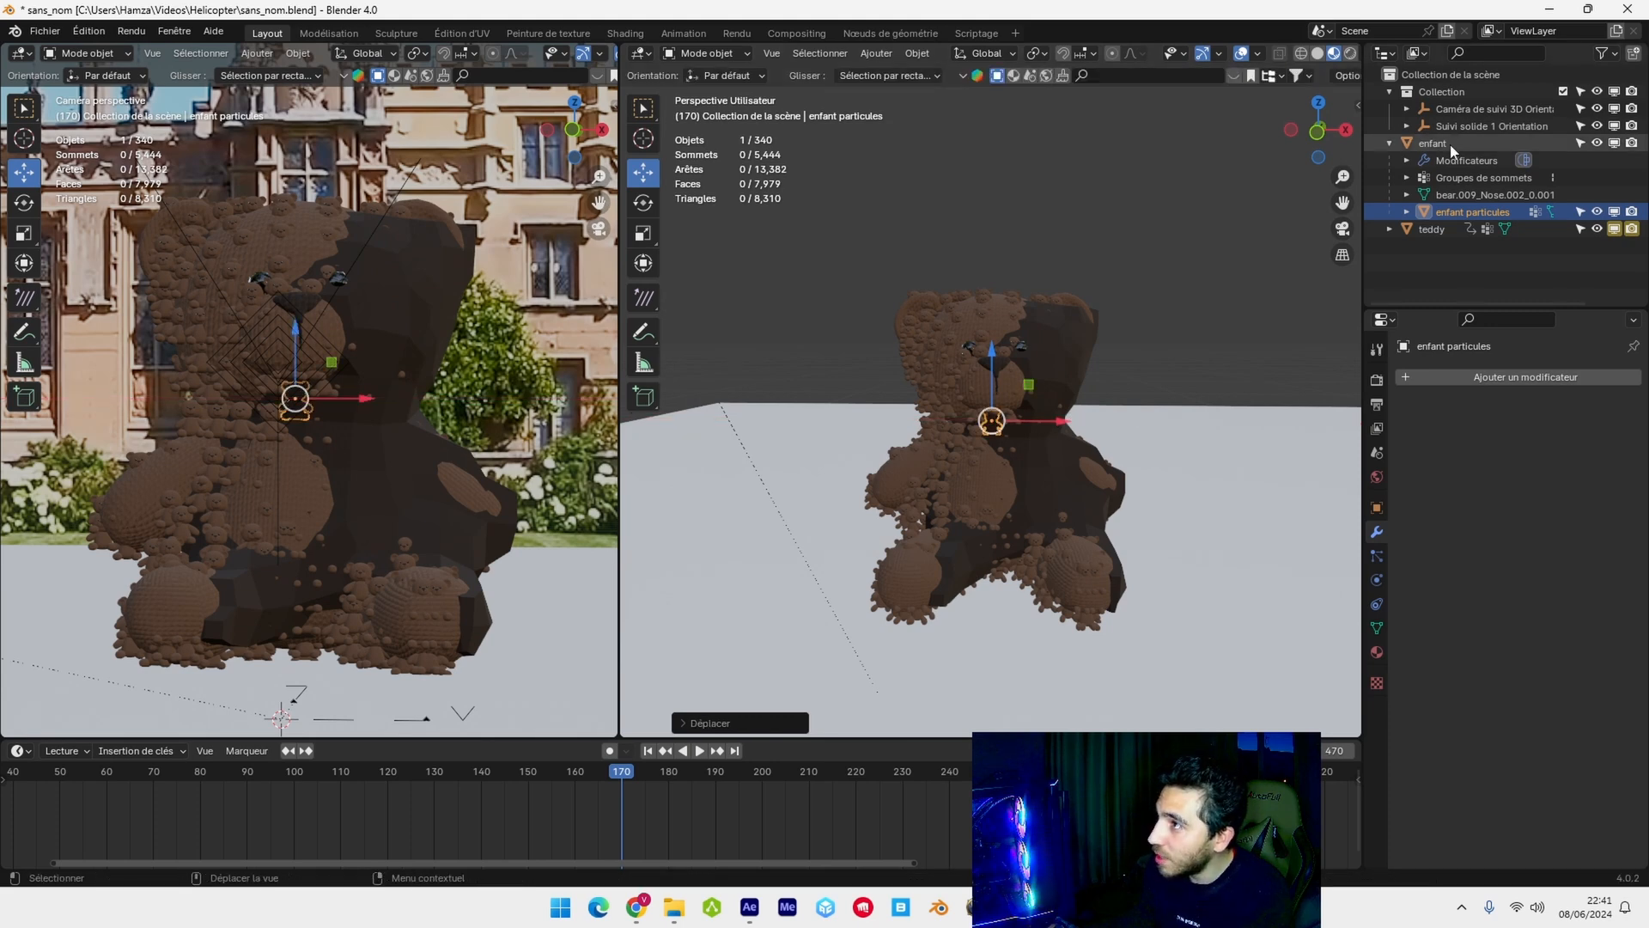
- Reduce the Remesh voxel size of enfant to 0.244 m and adjust the scale of enfant particules to match
click(1449, 145)
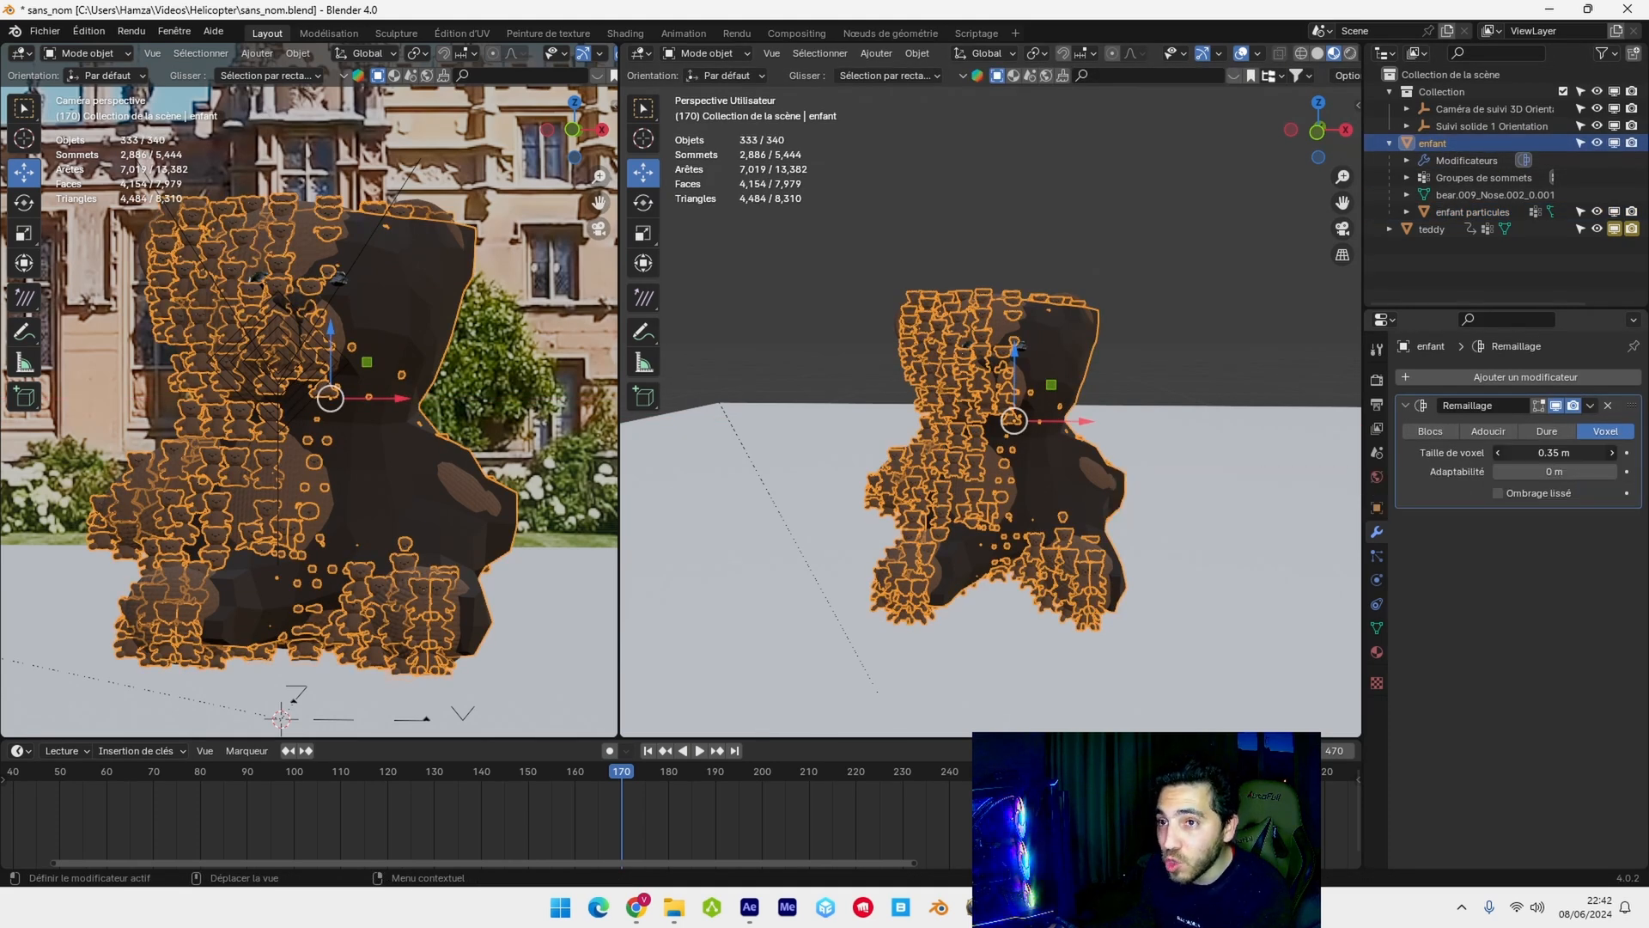
drag(1554, 453, 1513, 453)
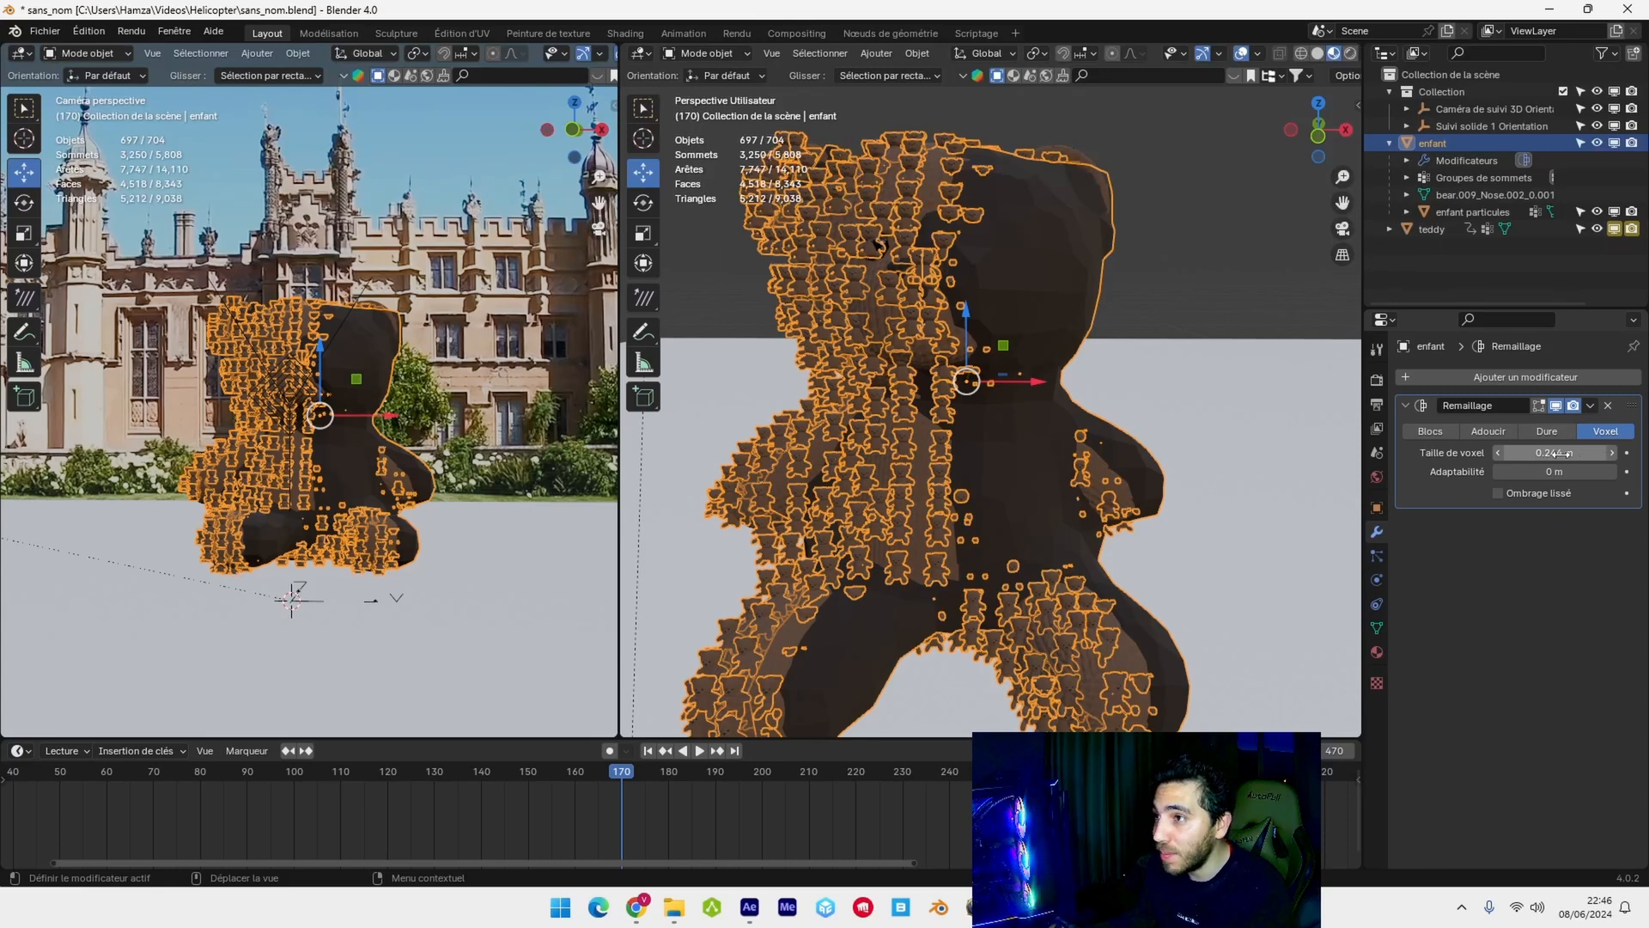
click(1474, 209)
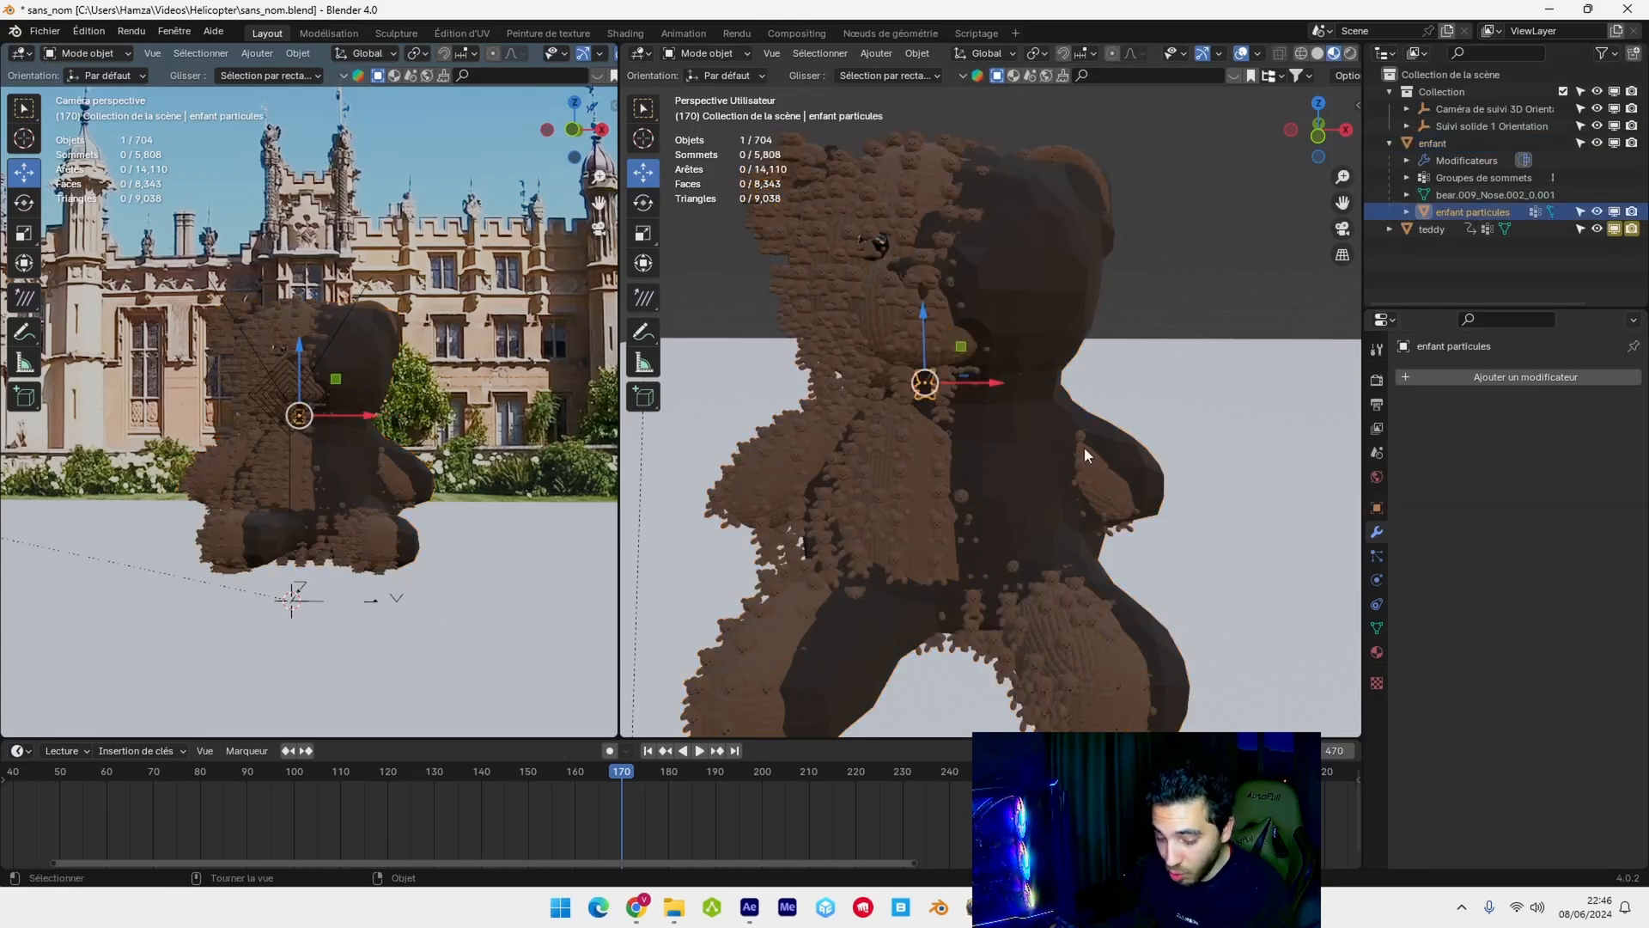
key(s)
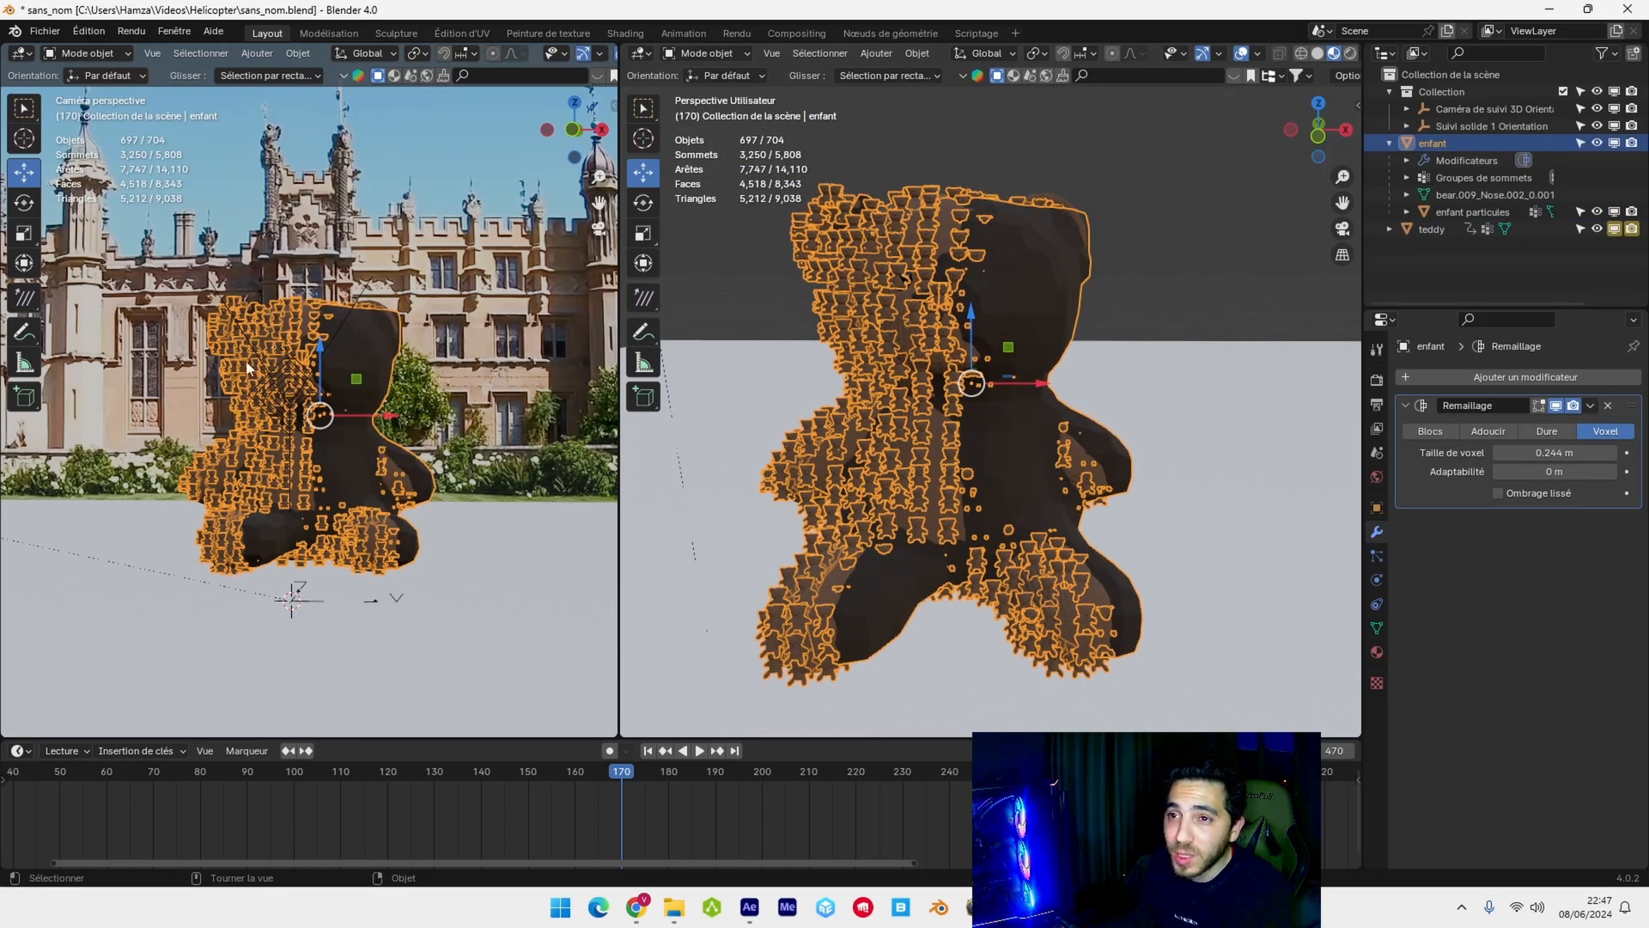
- Join the two 3D viewports back into a single one, keeping the user perspective view
right_click(620, 426)
click(618, 471)
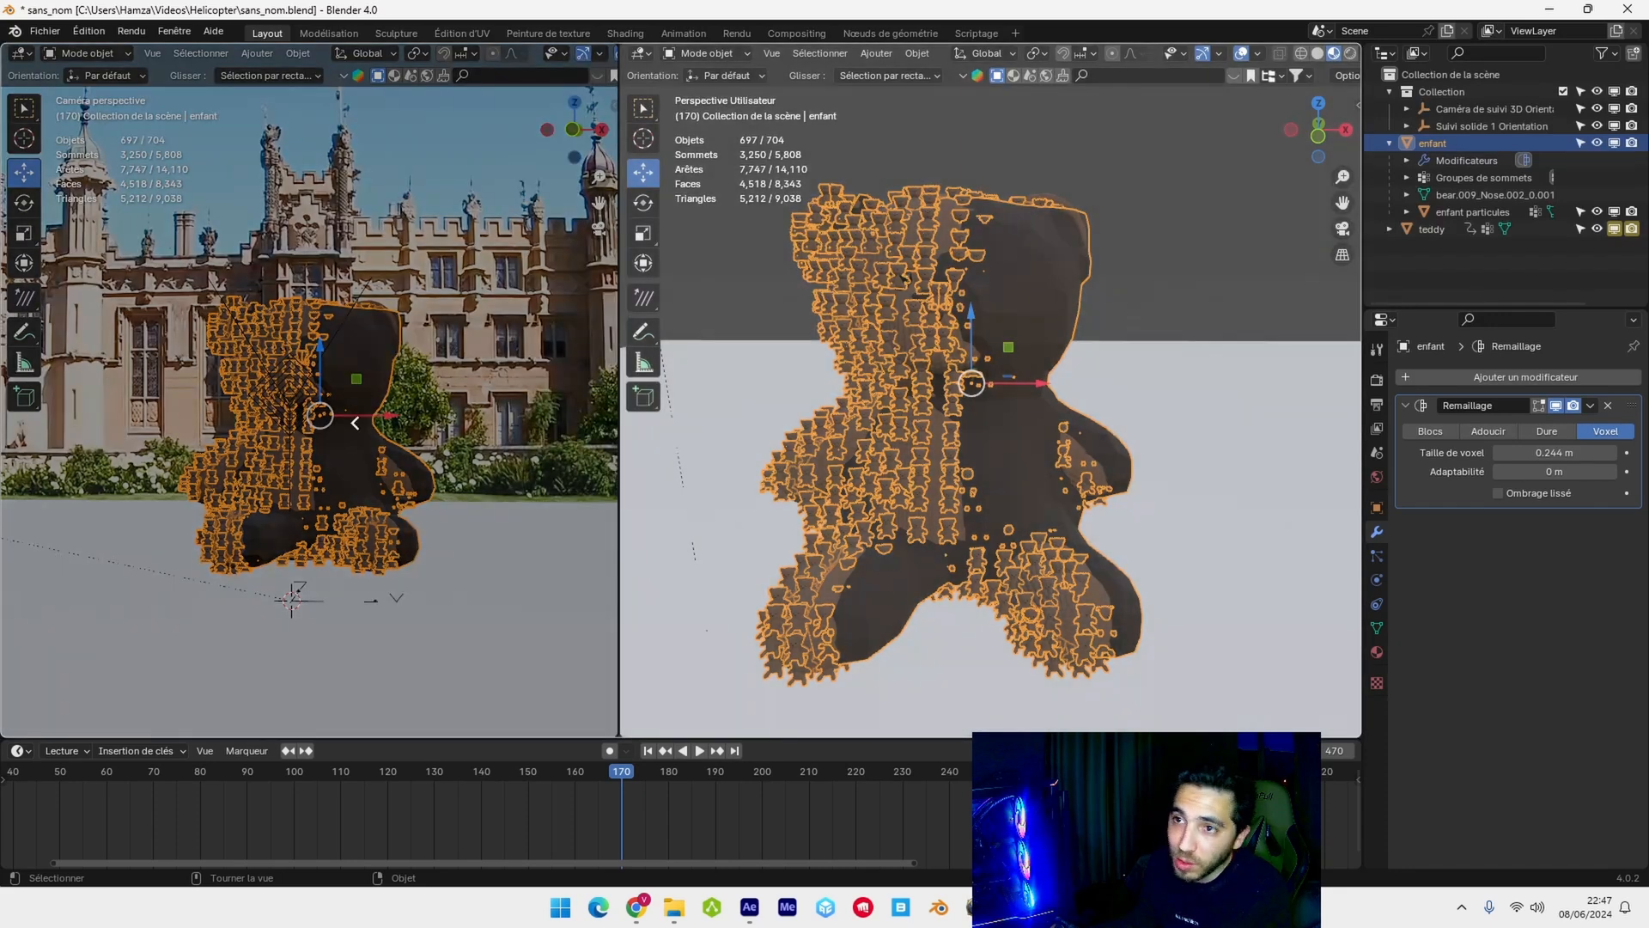
click(355, 431)
scroll(516, 412, down, 4)
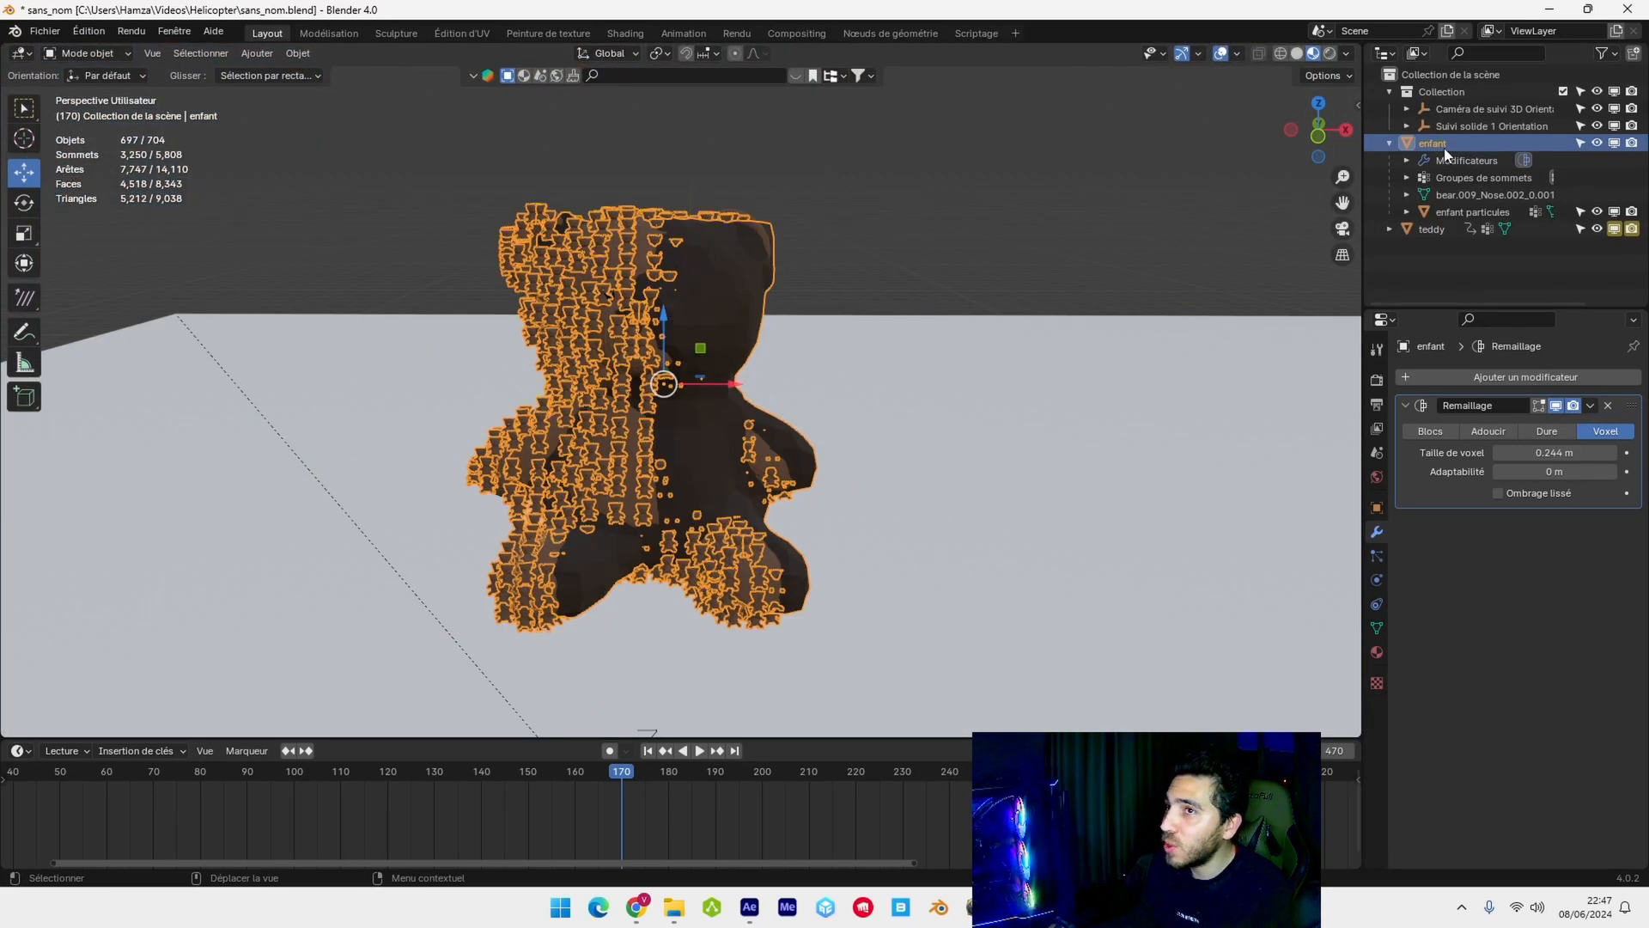
- Make the vertex instances of enfant real so each small teddy becomes a separate object
click(295, 51)
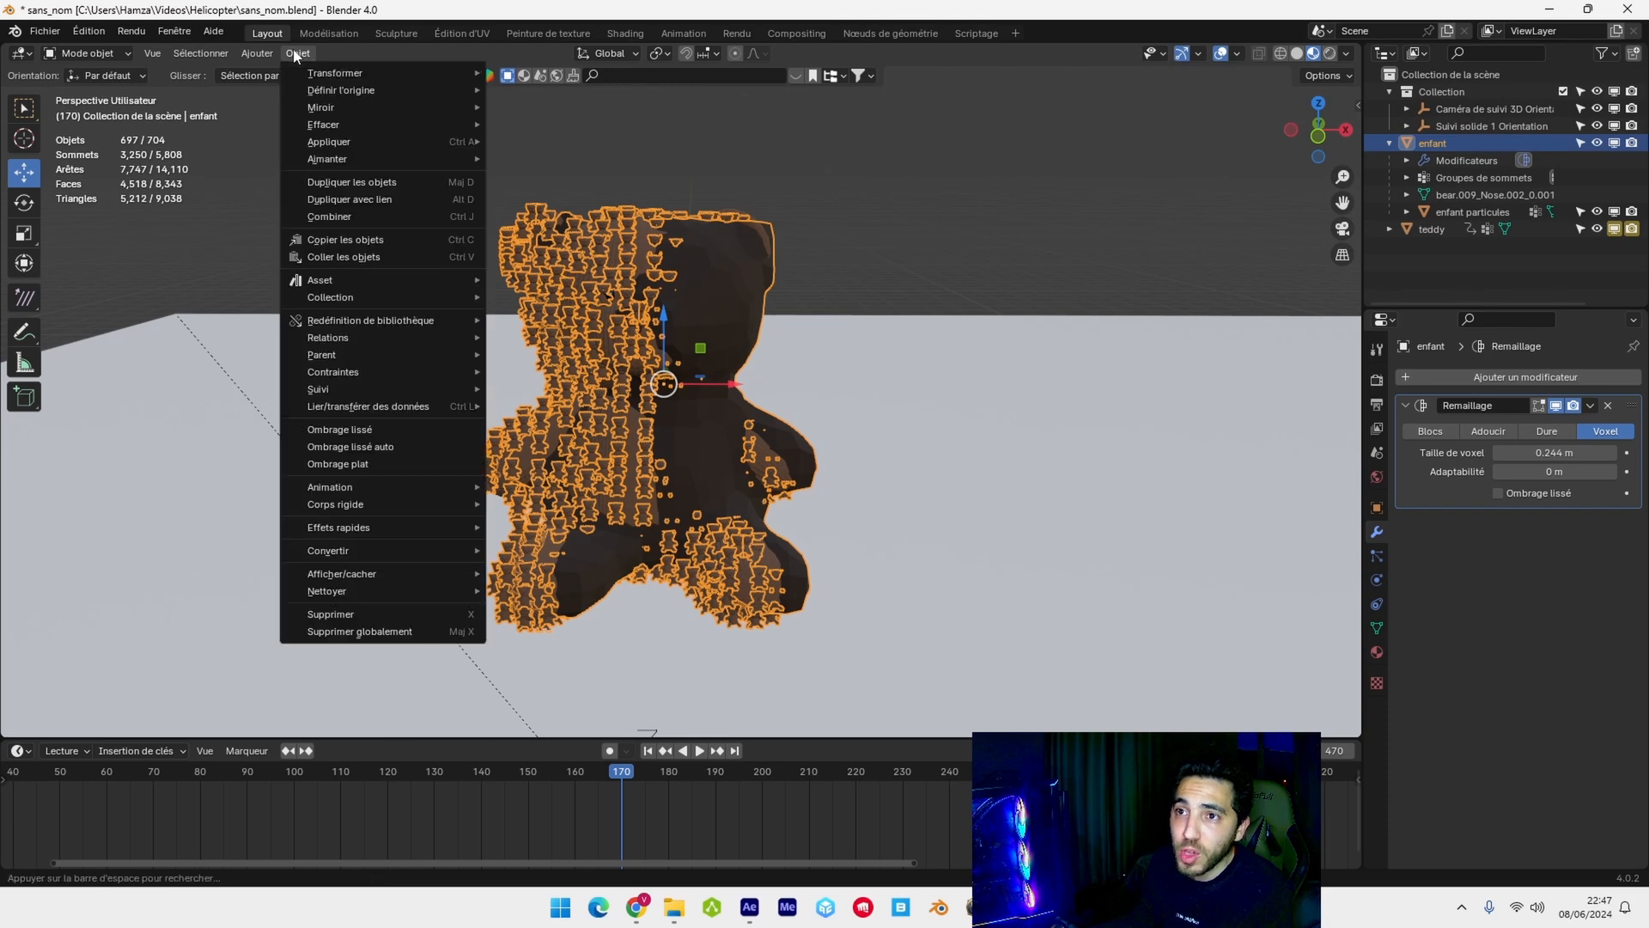
mouse_move(373, 139)
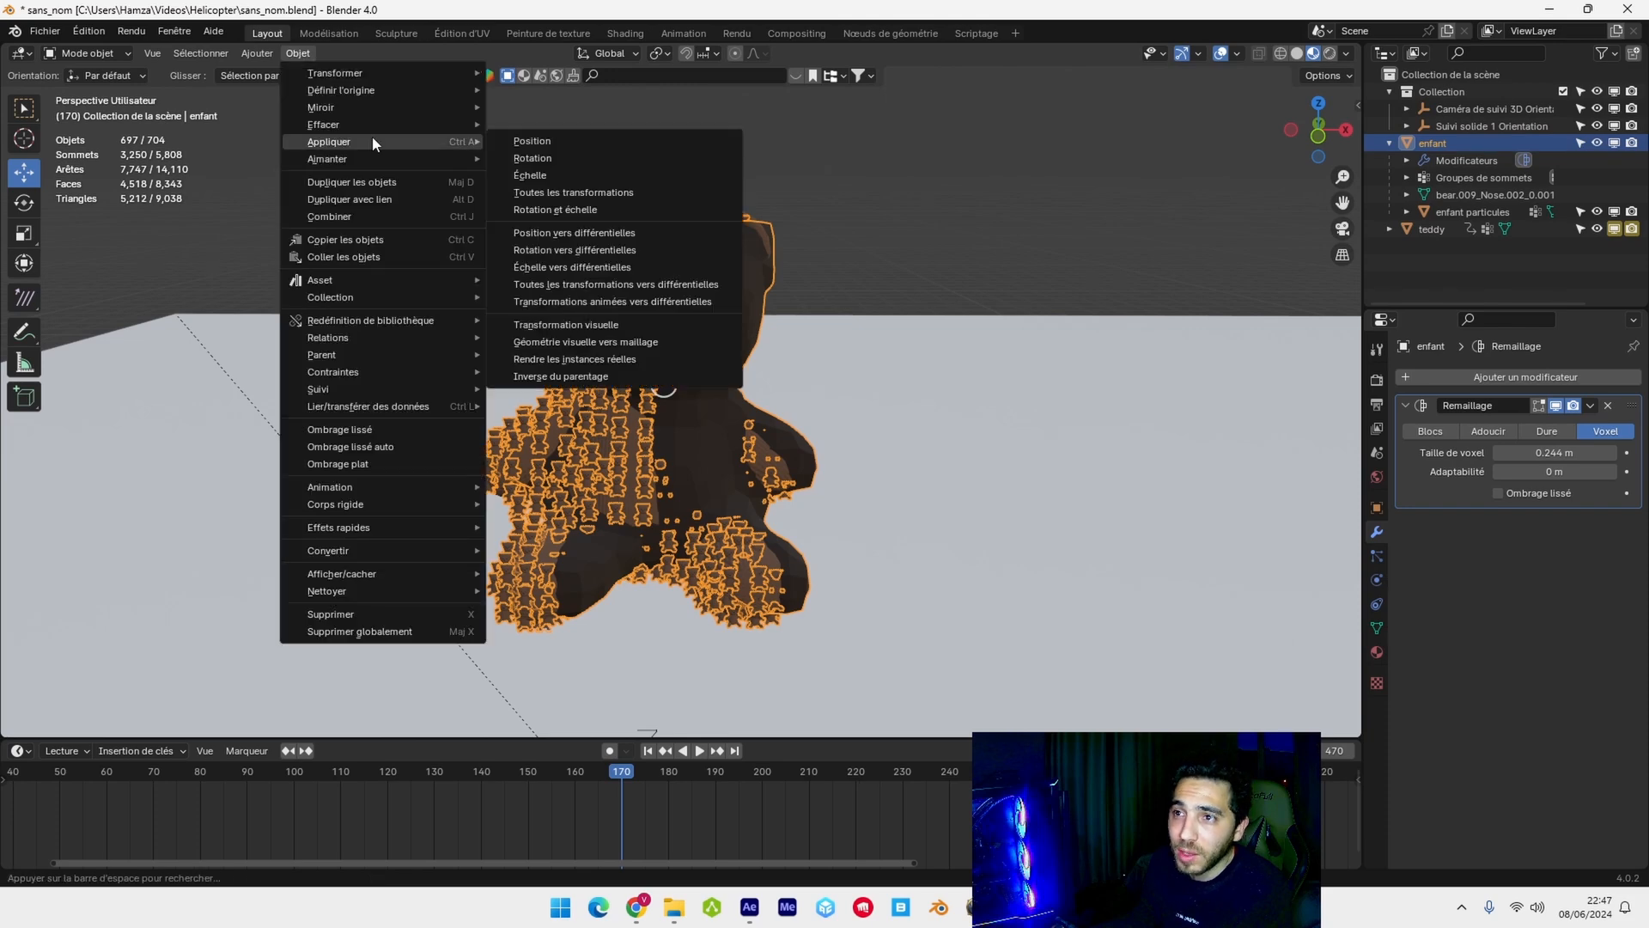
click(592, 360)
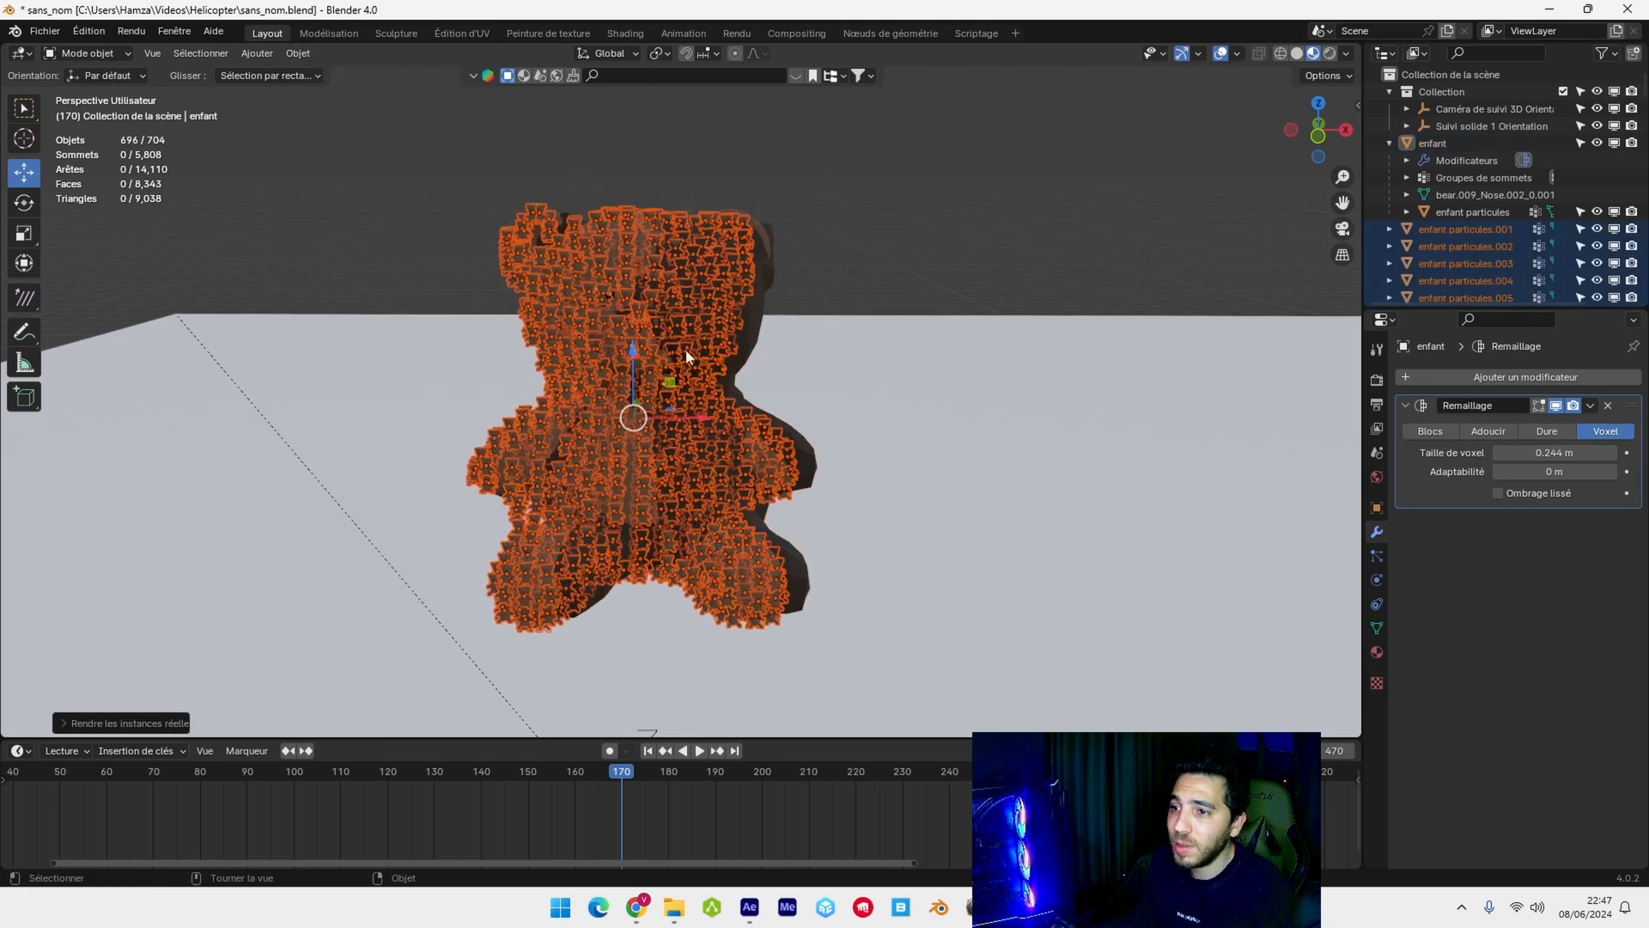
- Move all the selected small teddies into a new collection named enfants particules
scroll(718, 408, up, 2)
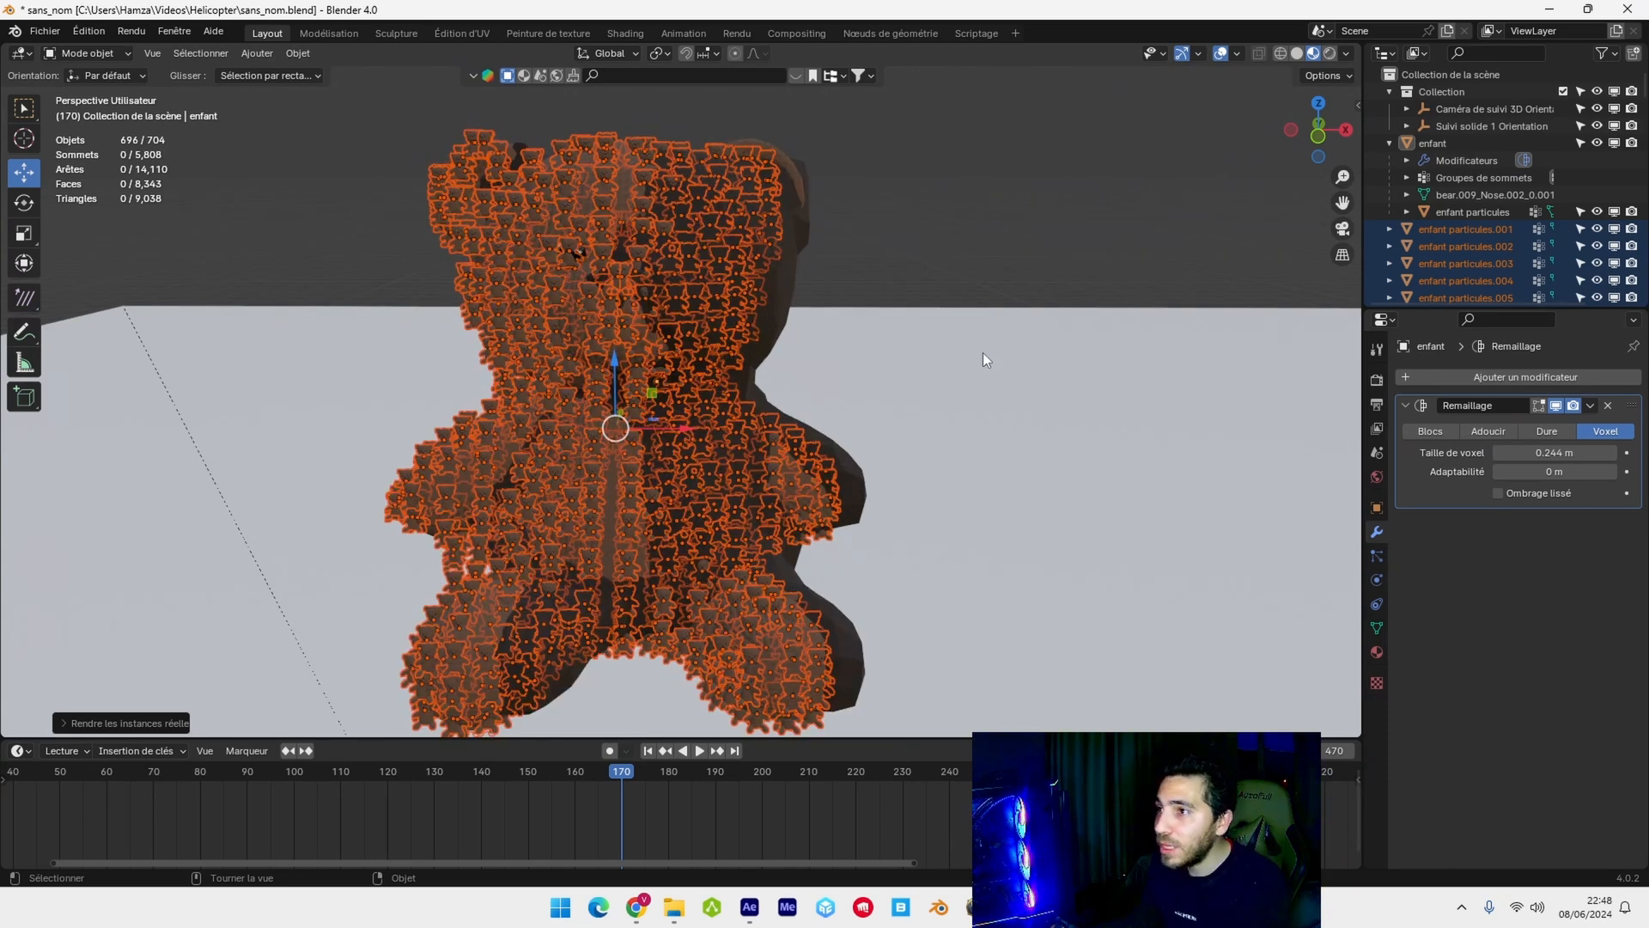
key(m)
click(982, 352)
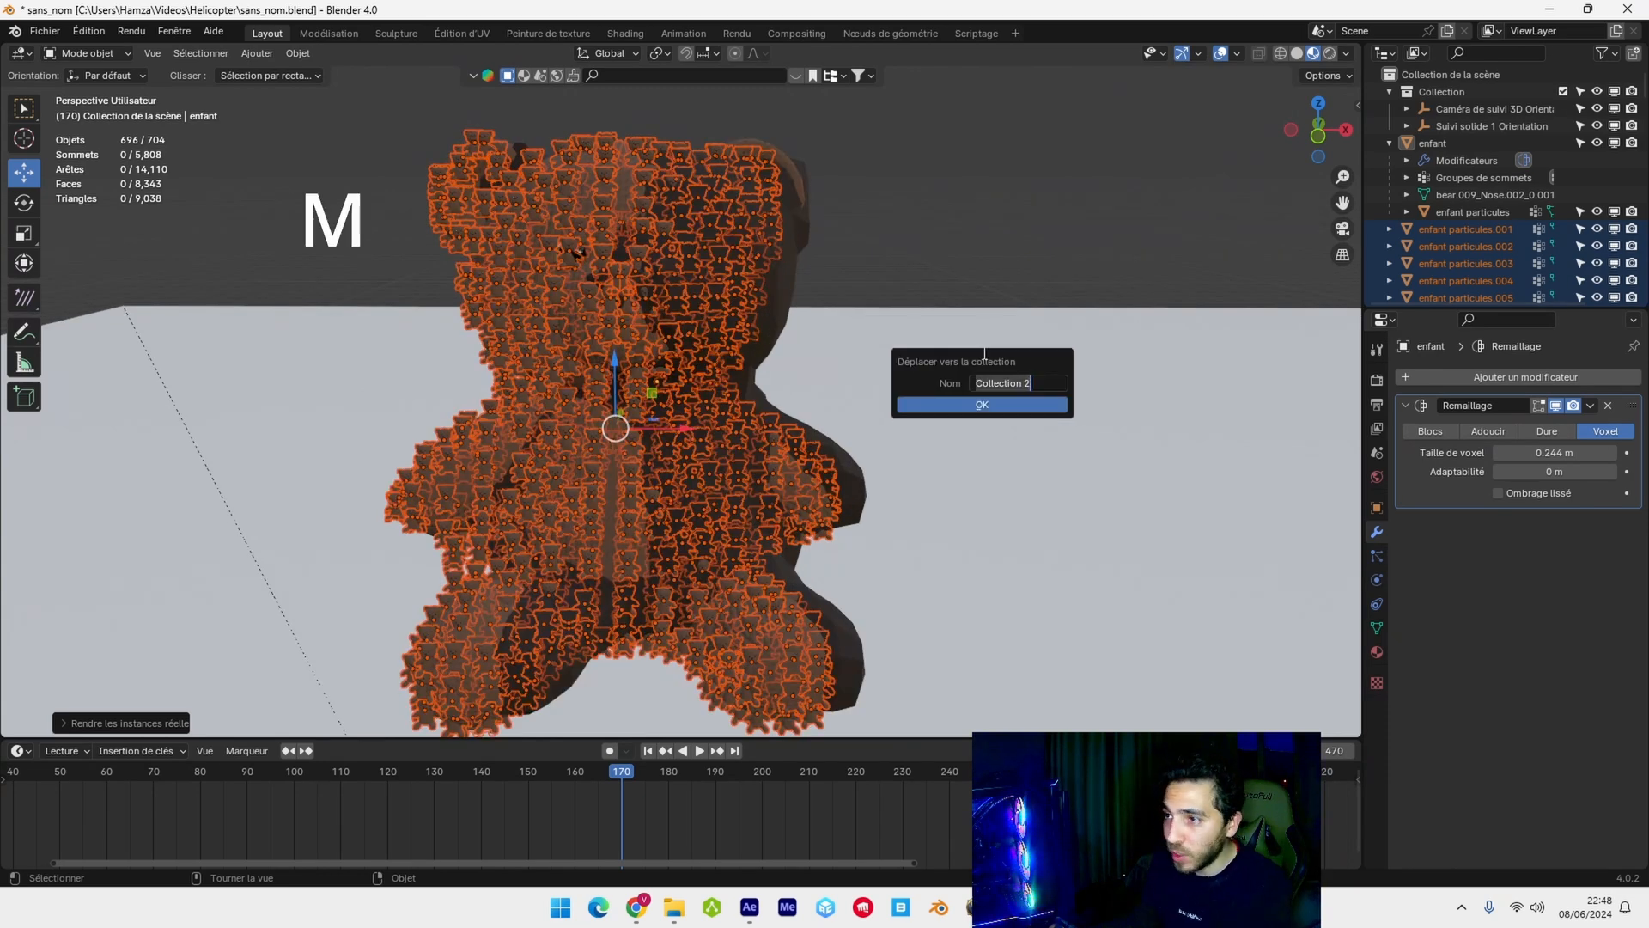
text(enfants particules)
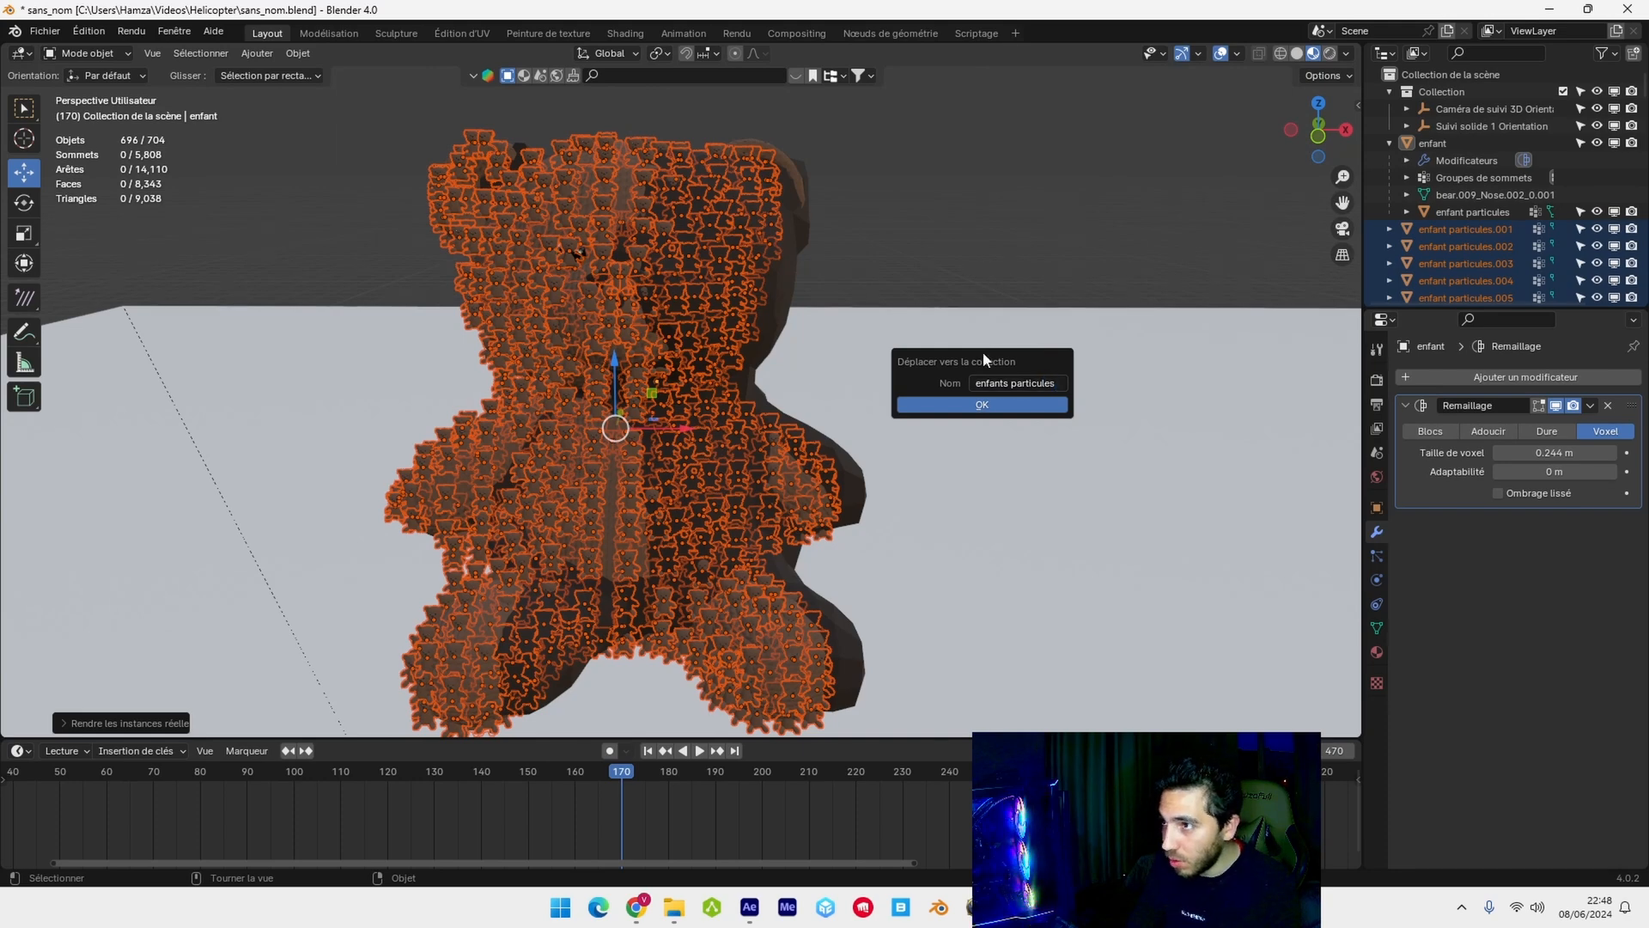
click(1005, 408)
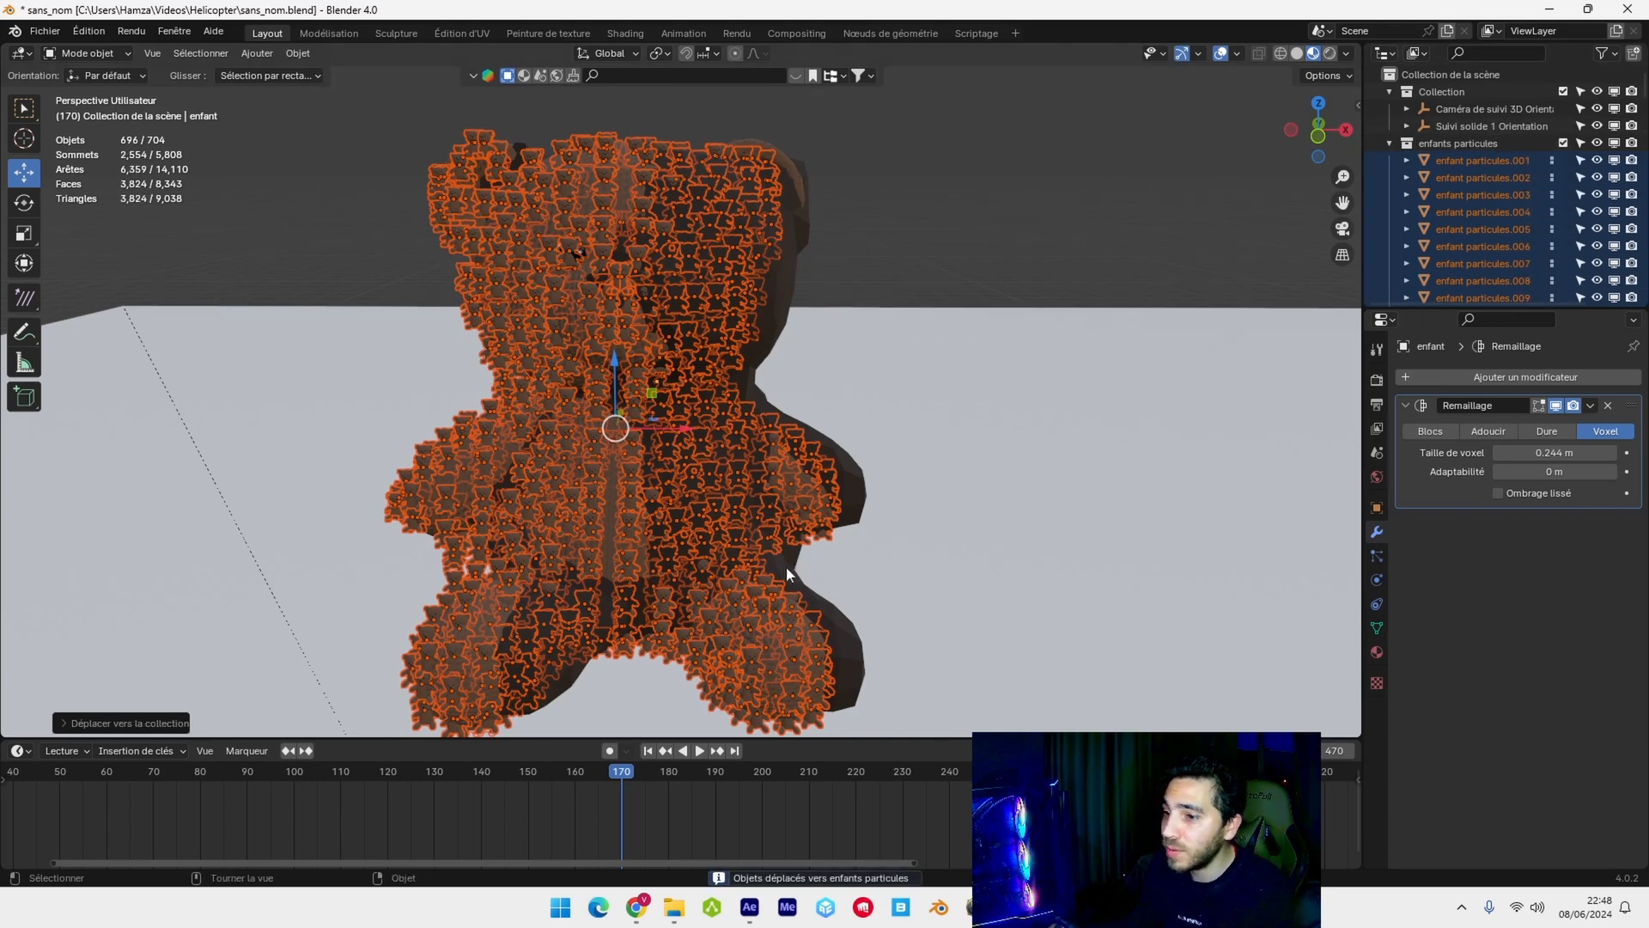
- Exclude the enfants particules collection from the view layer and delete the remeshed enfant object
click(1389, 143)
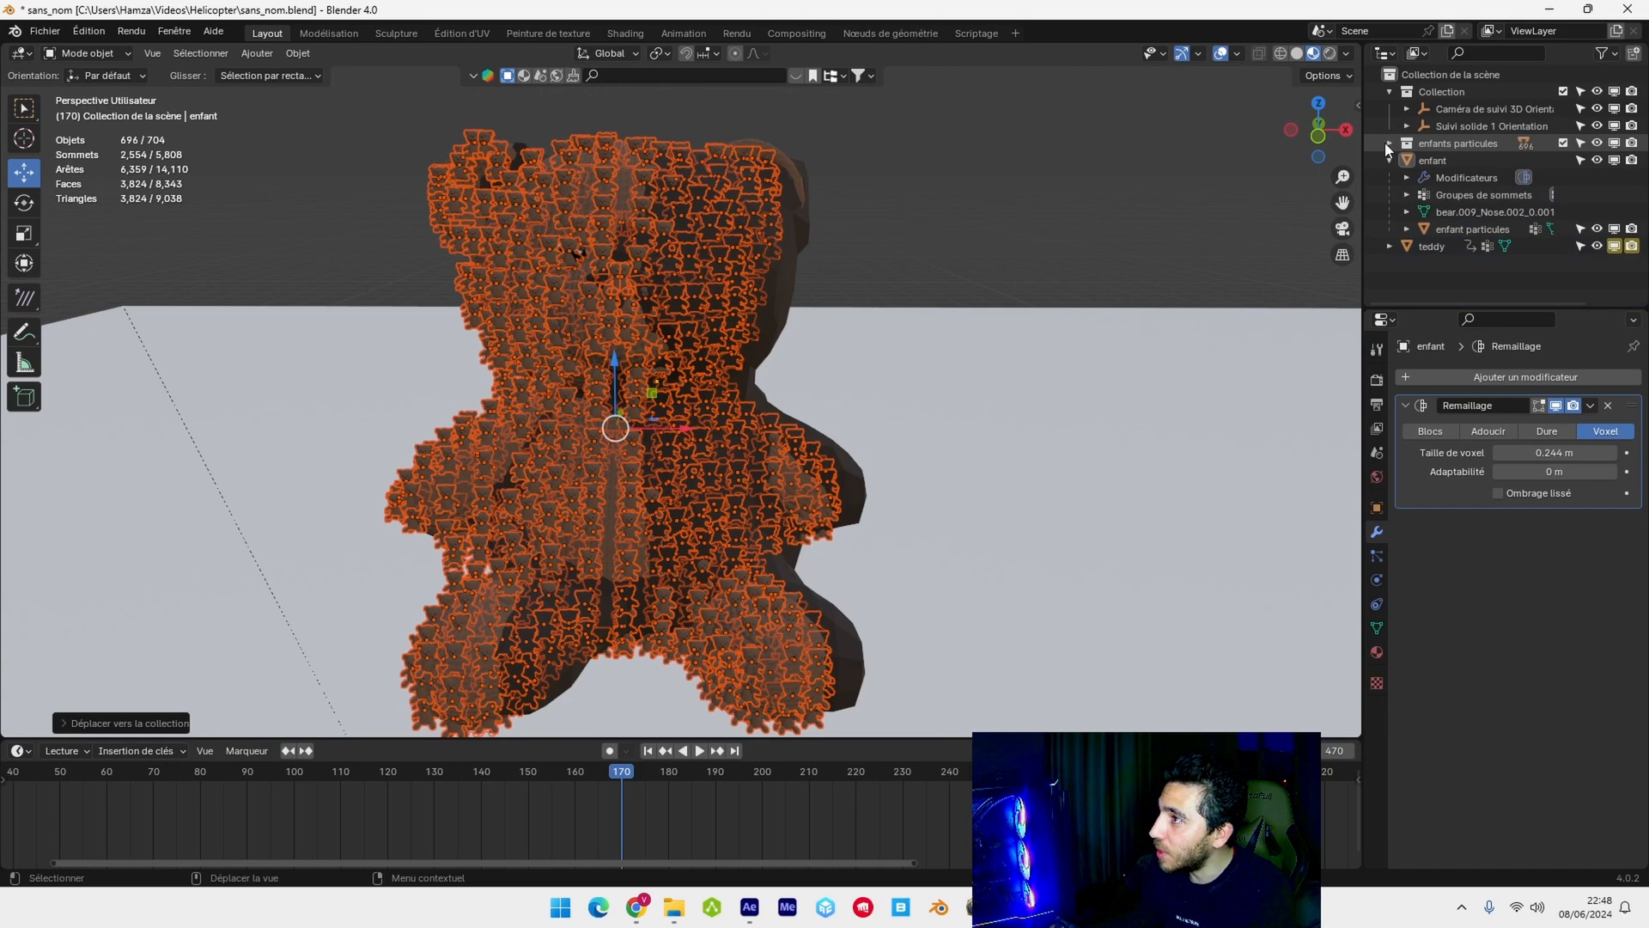
click(1563, 142)
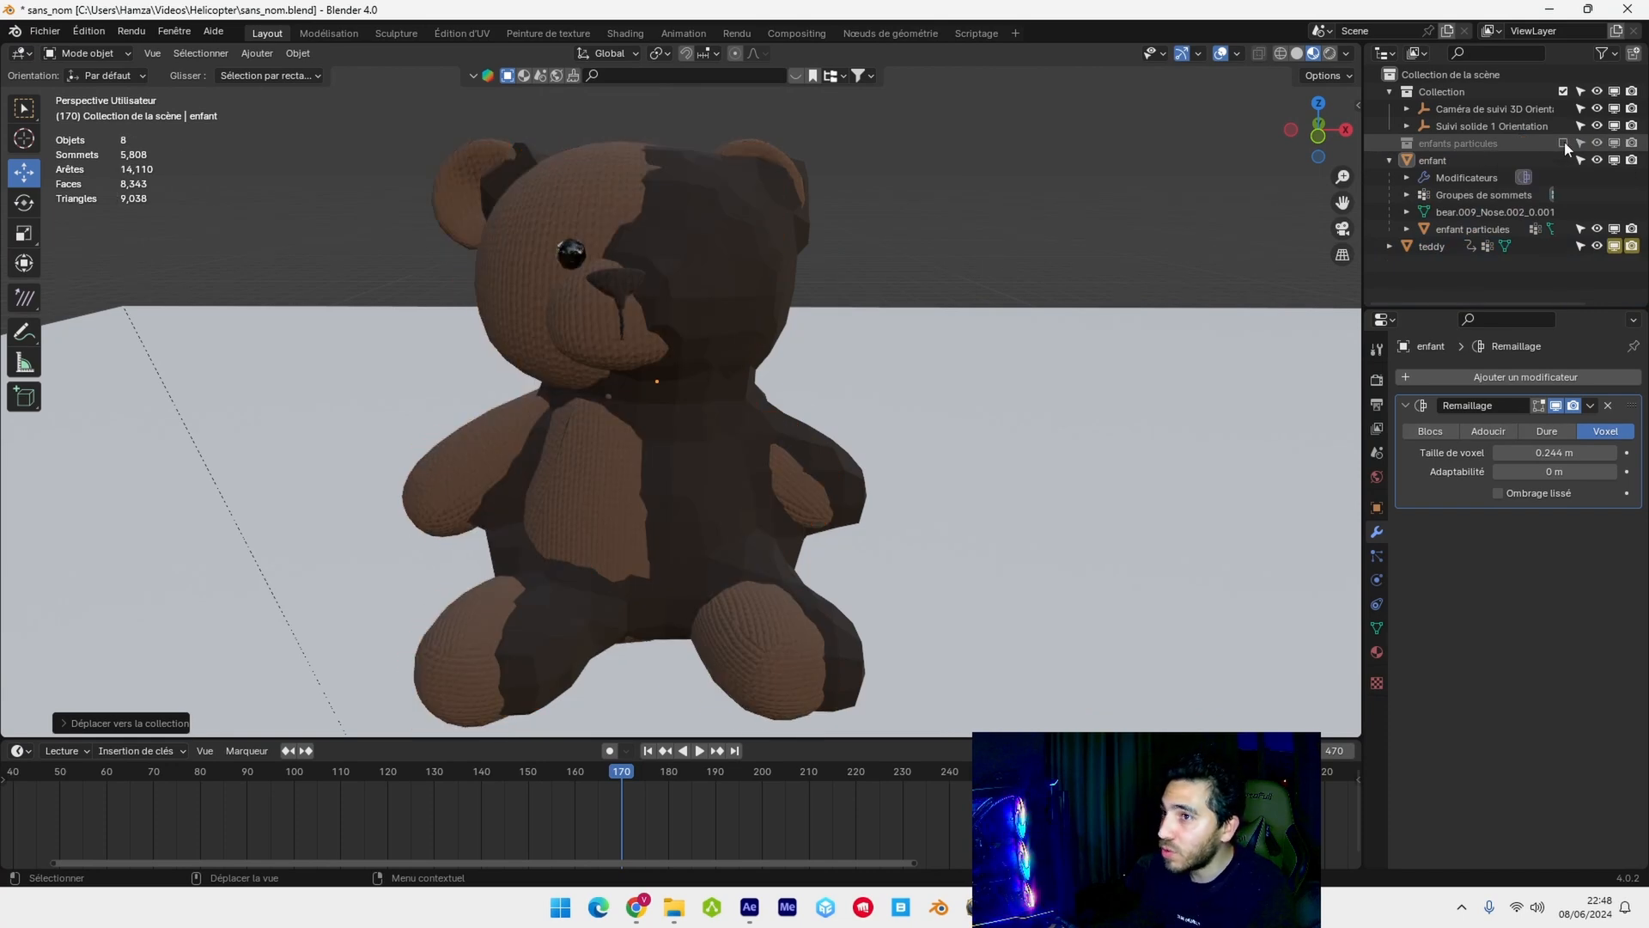
click(751, 362)
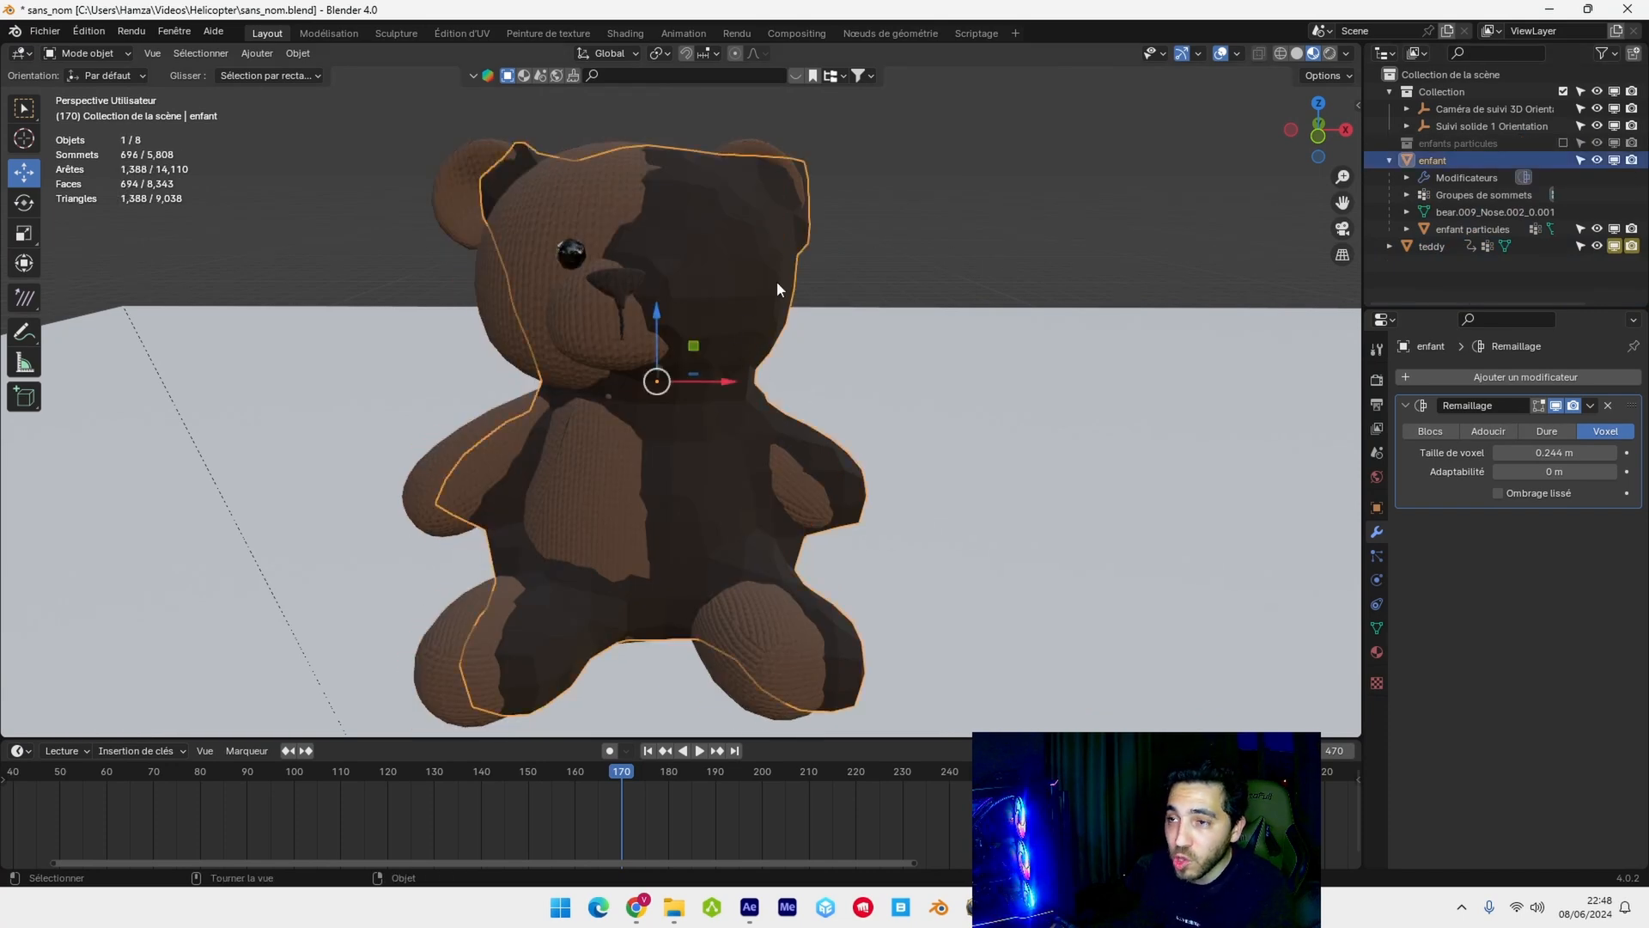
key(x)
click(921, 303)
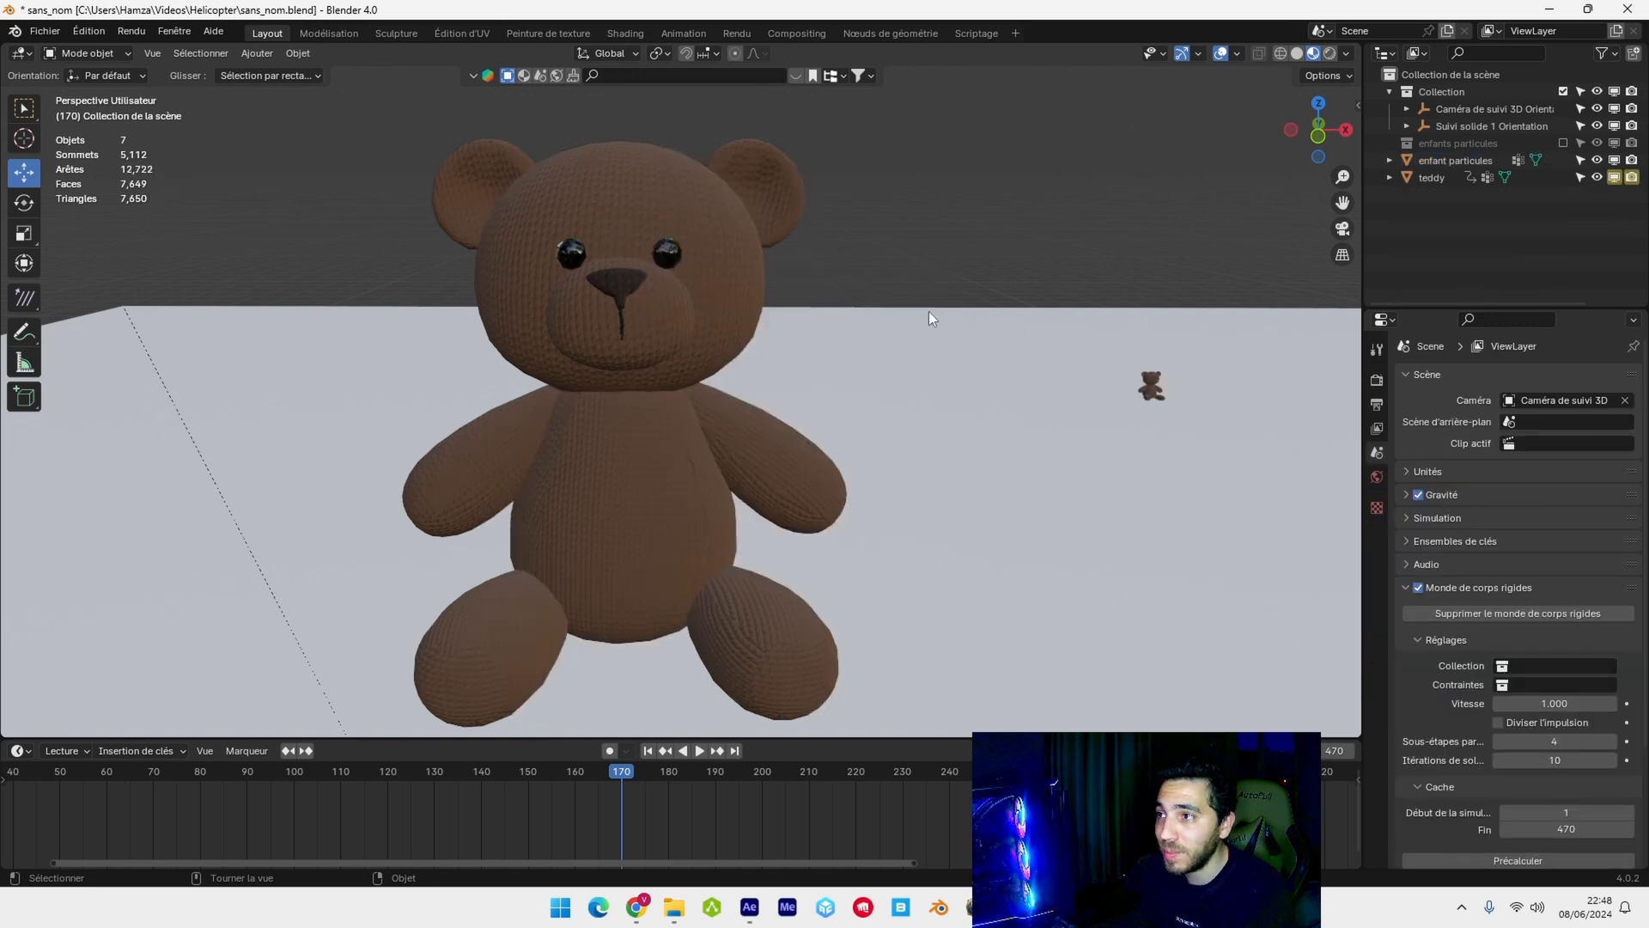
- Delete the small source teddy enfant particules standing apart from the large bear
click(1151, 388)
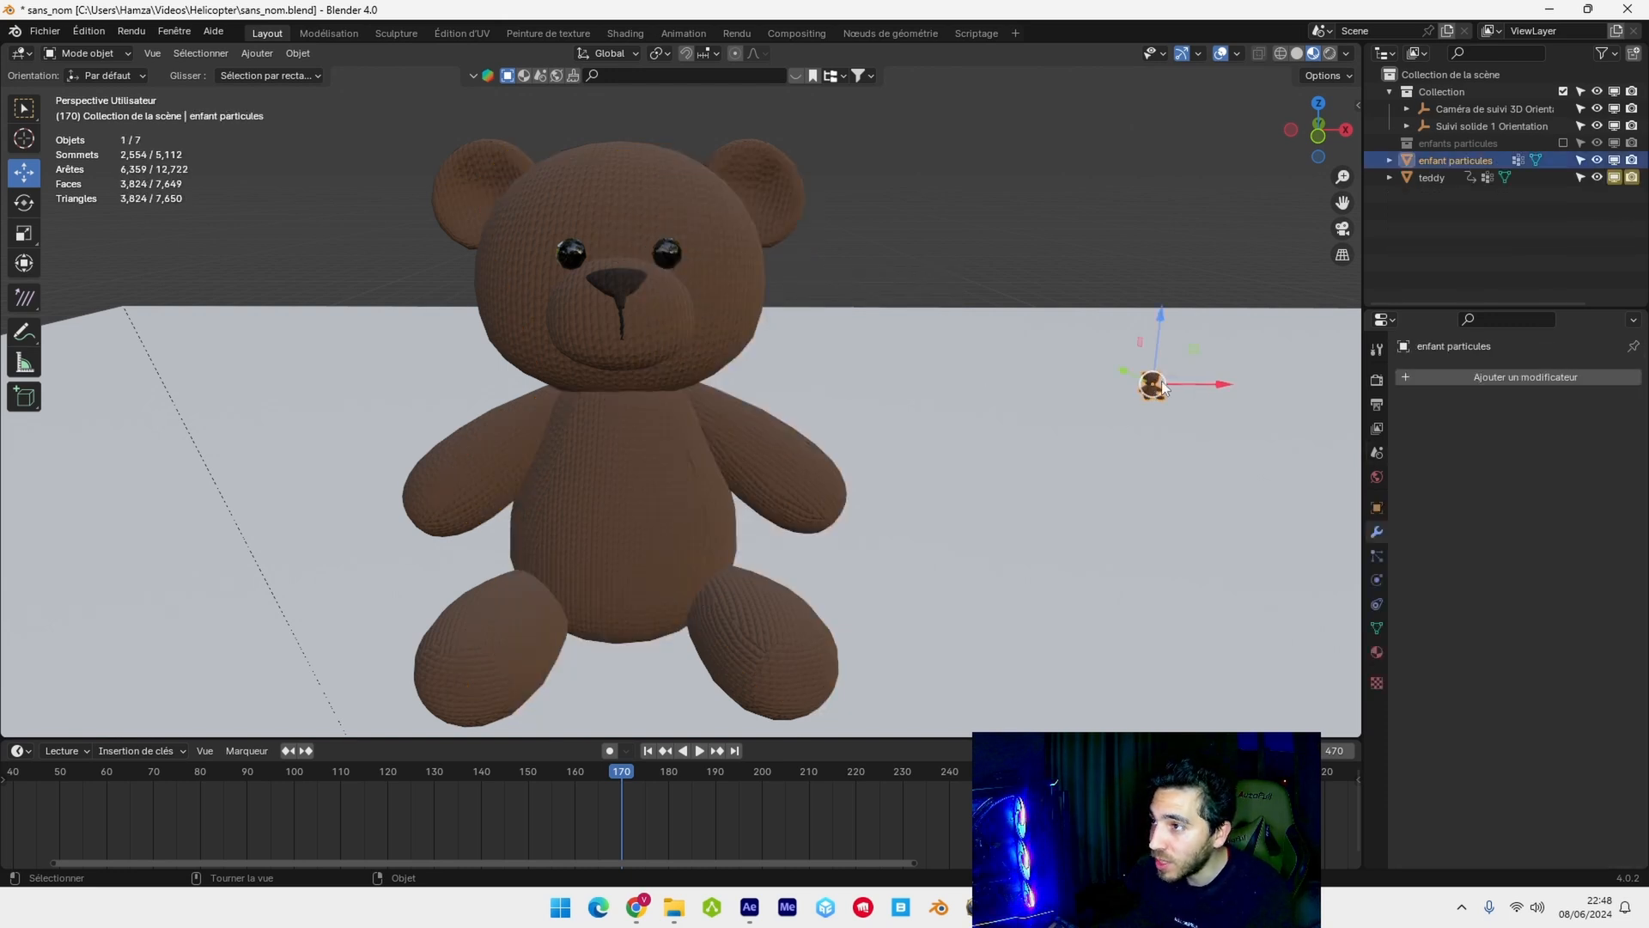
key(x)
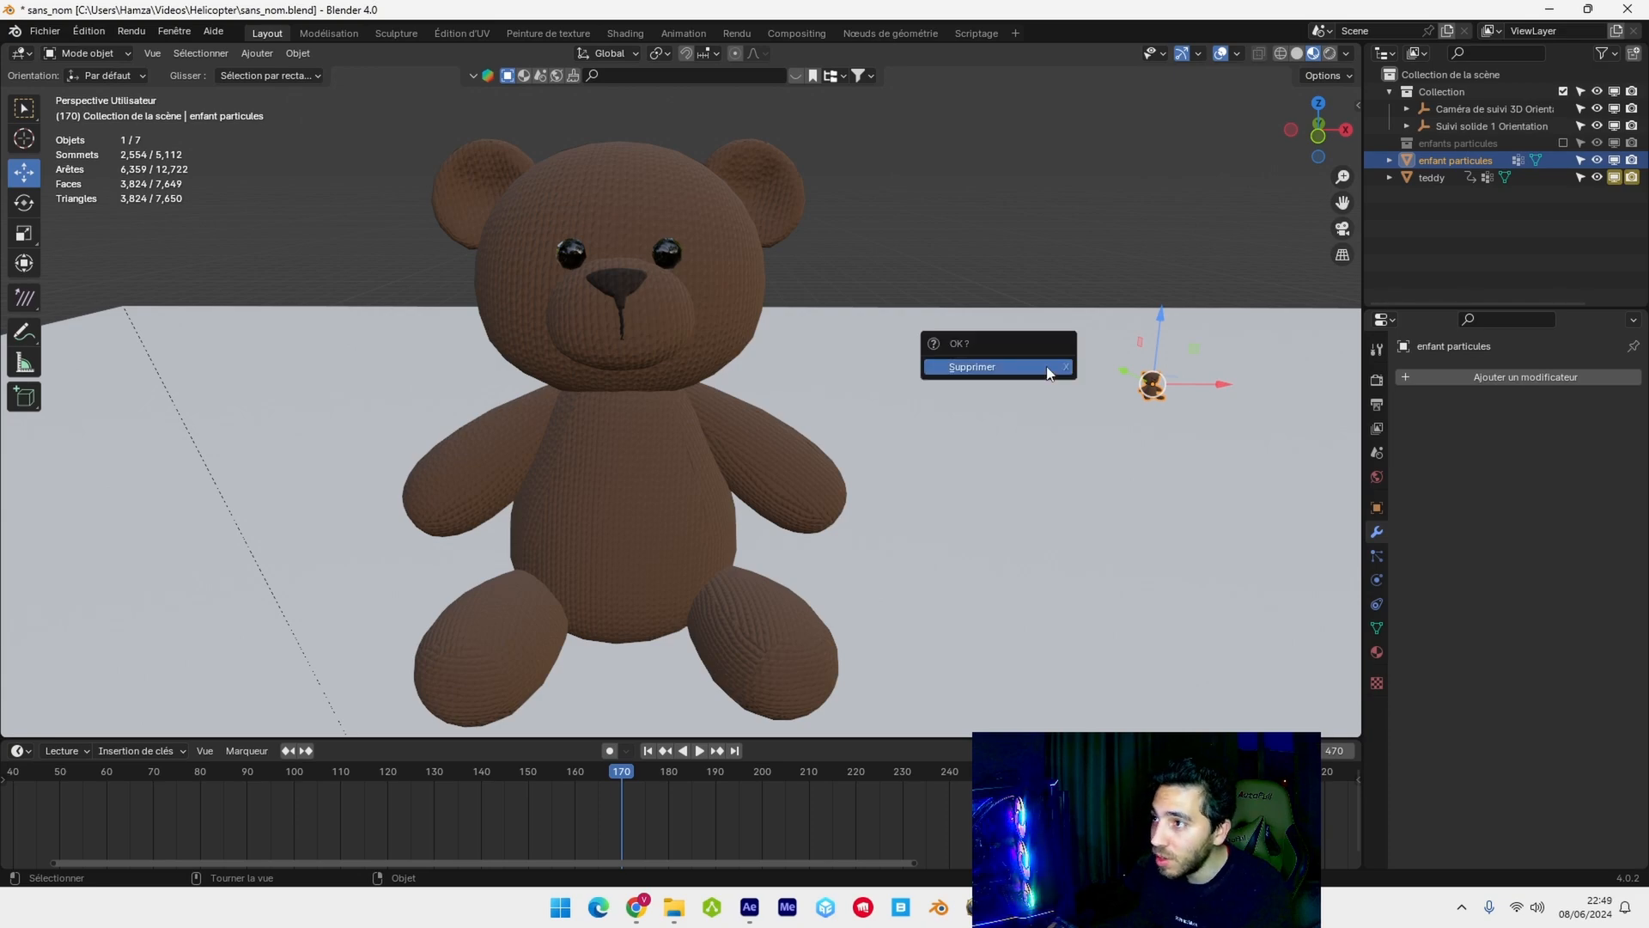
click(1046, 368)
- Re-enable the enfants particules collection and raise all its small teddies slightly along Z, checking their feet from below the ground
scroll(1041, 379, down, 3)
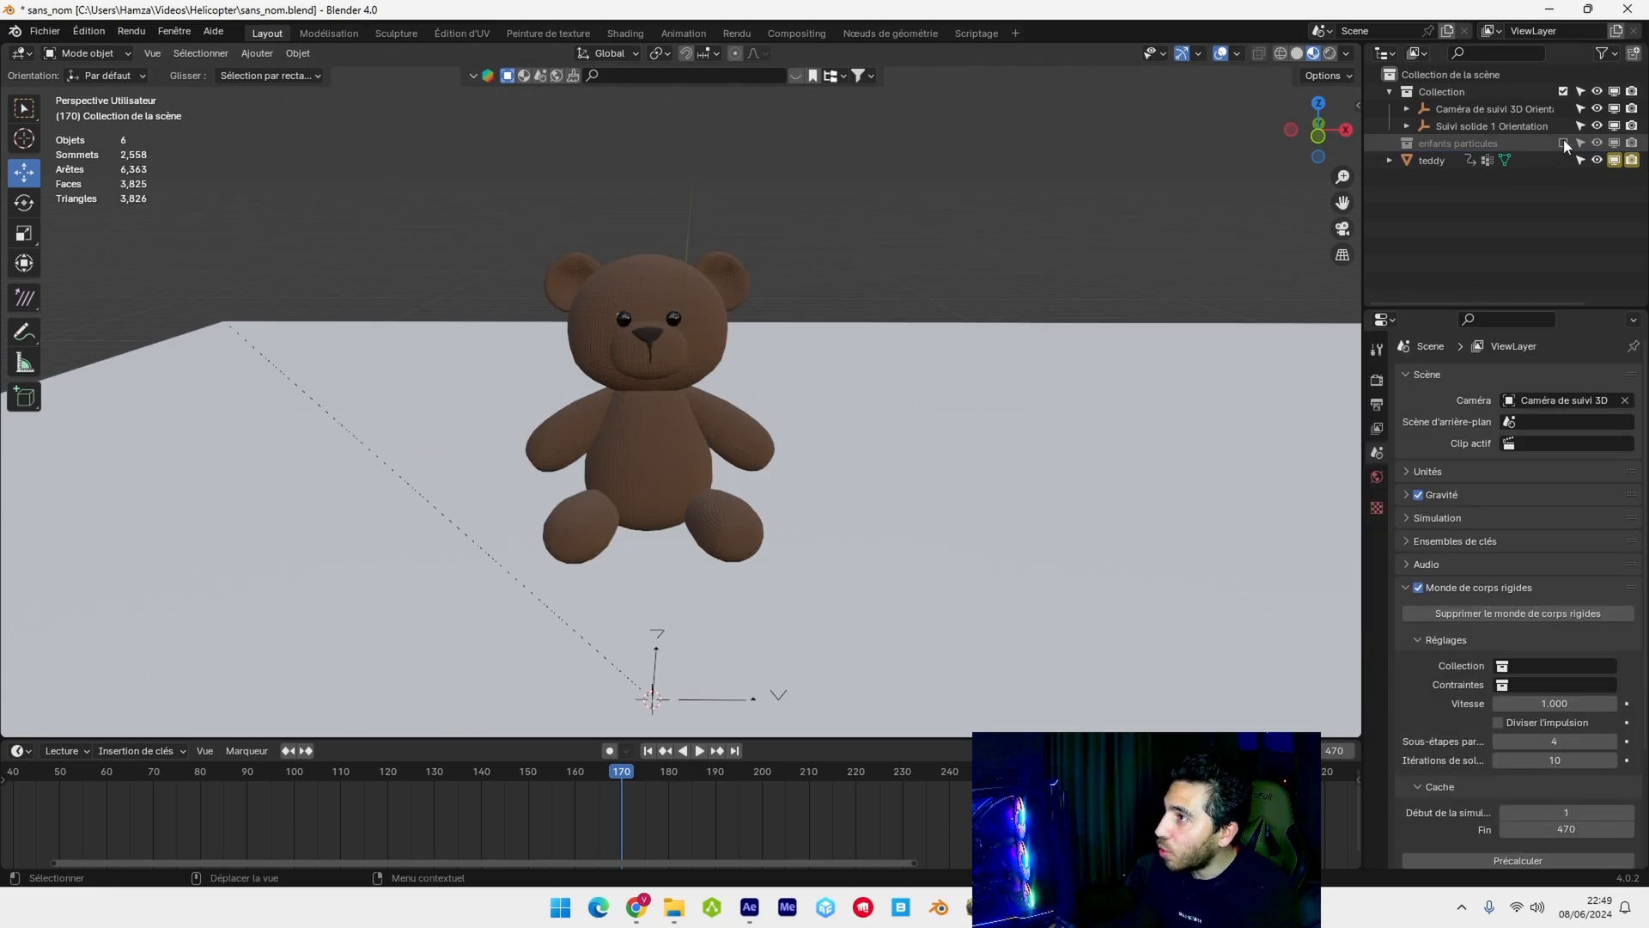
click(1563, 143)
scroll(843, 388, up, 8)
shift+middle_drag(843, 388, 838, 335)
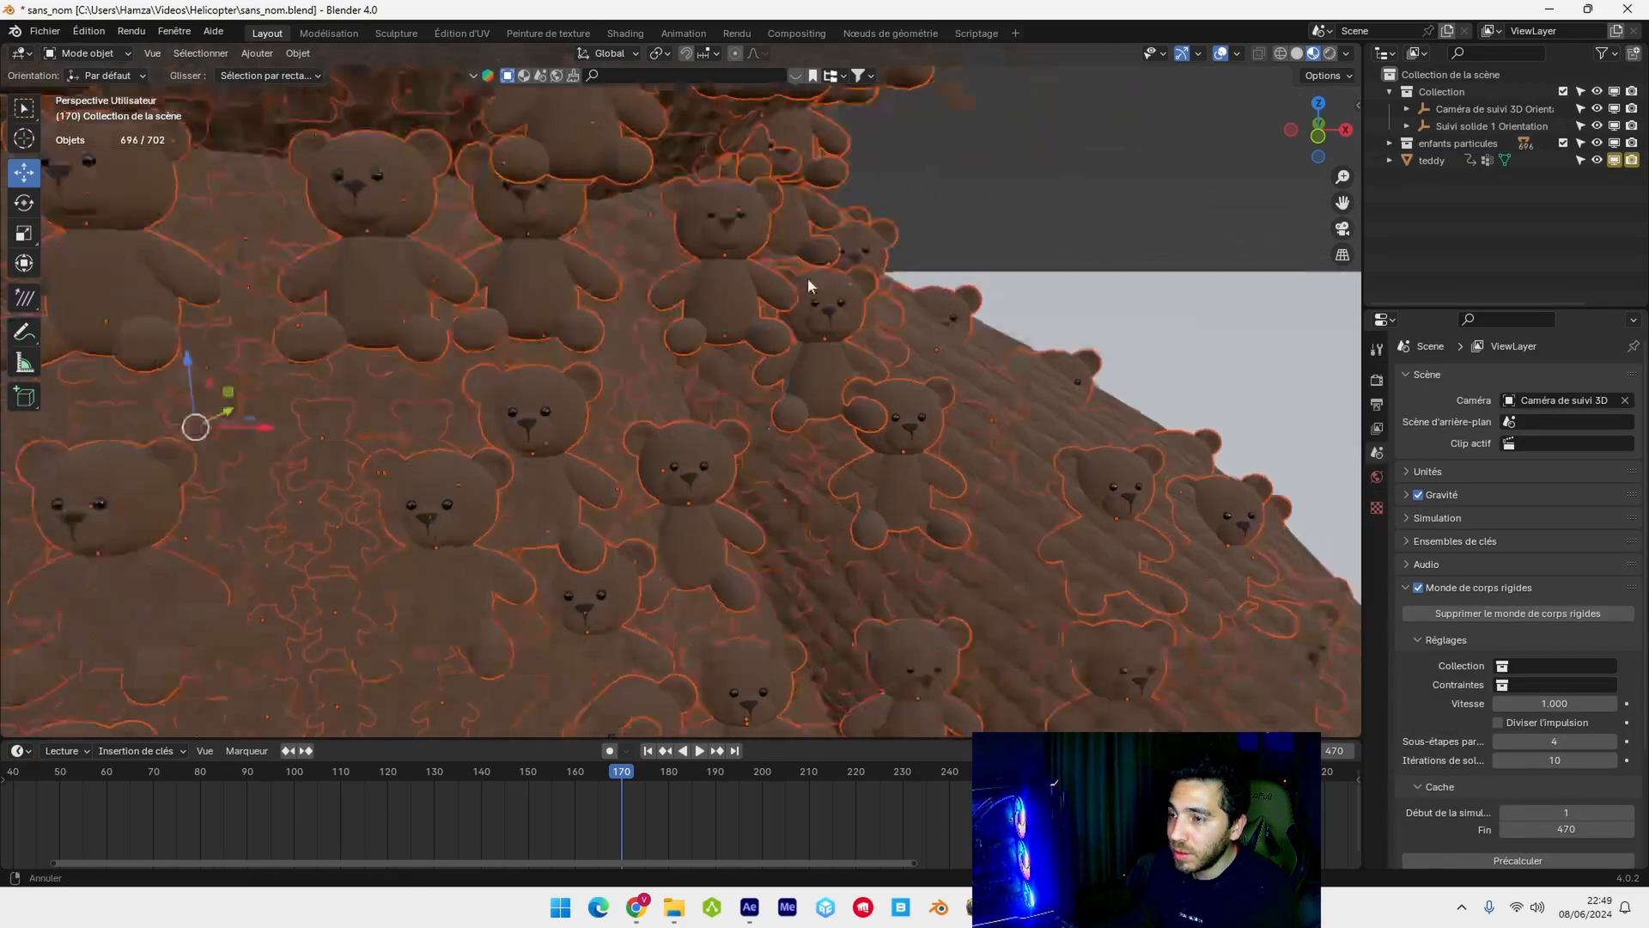
scroll(833, 395, down, 8)
shift+middle_drag(810, 502, 766, 317)
middle_drag(809, 401, 668, 282)
middle_drag(634, 213, 682, 240)
scroll(682, 240, down, 2)
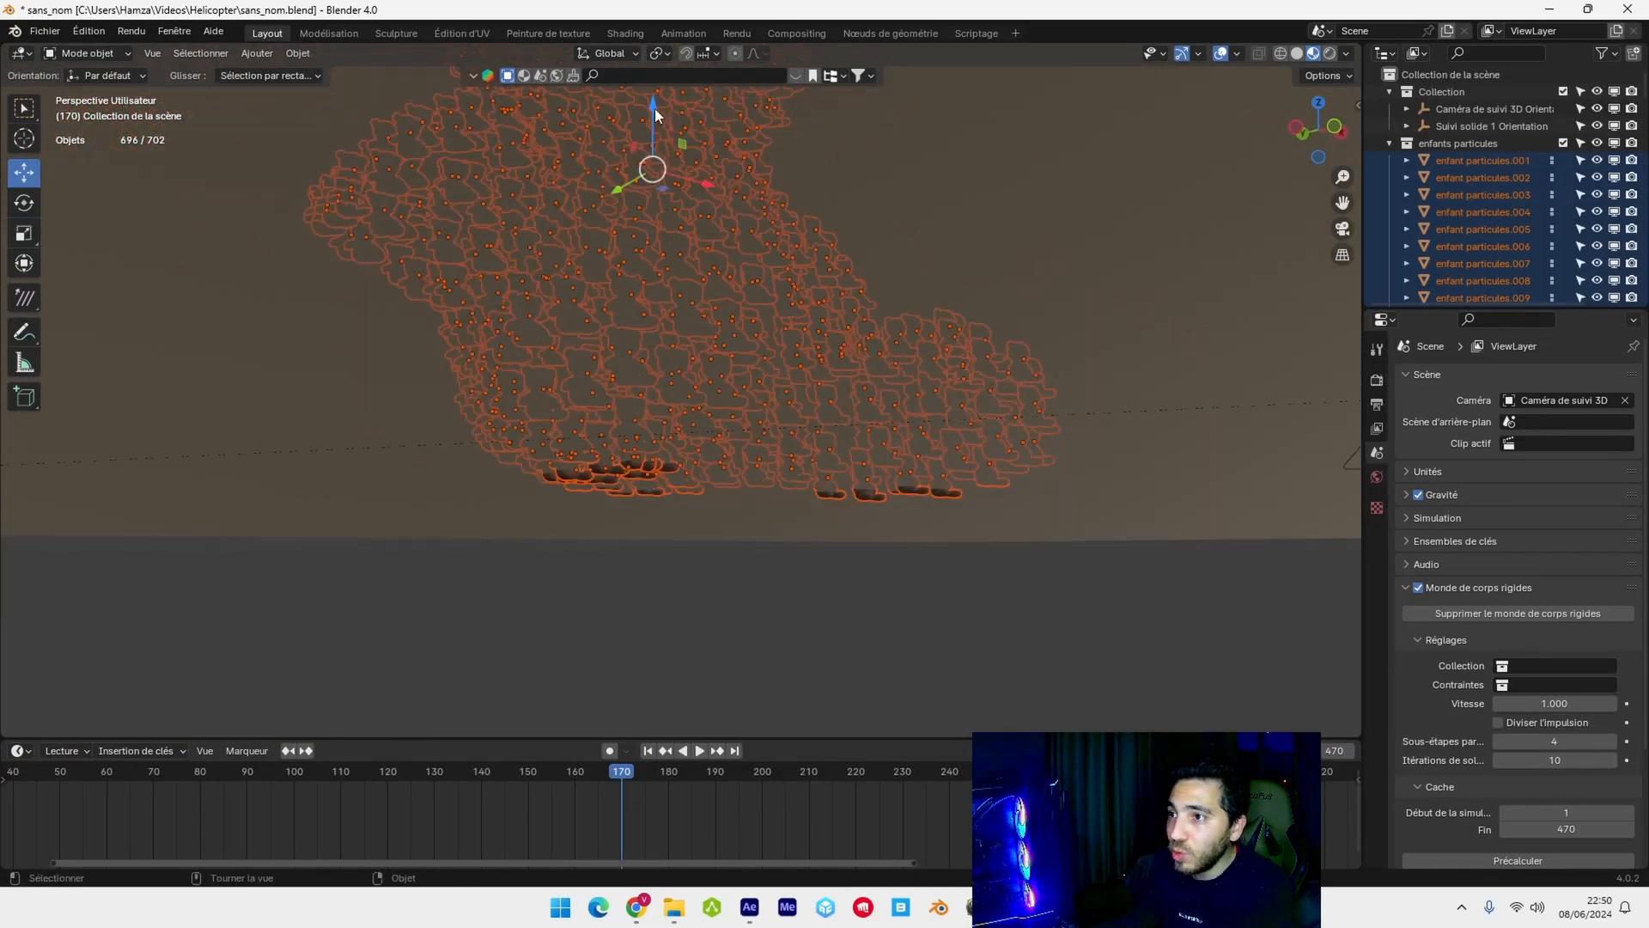
drag(654, 108, 651, 95)
- Select every object in the enfants particules collection and set each origin to its geometry
middle_drag(846, 295, 830, 402)
click(827, 391)
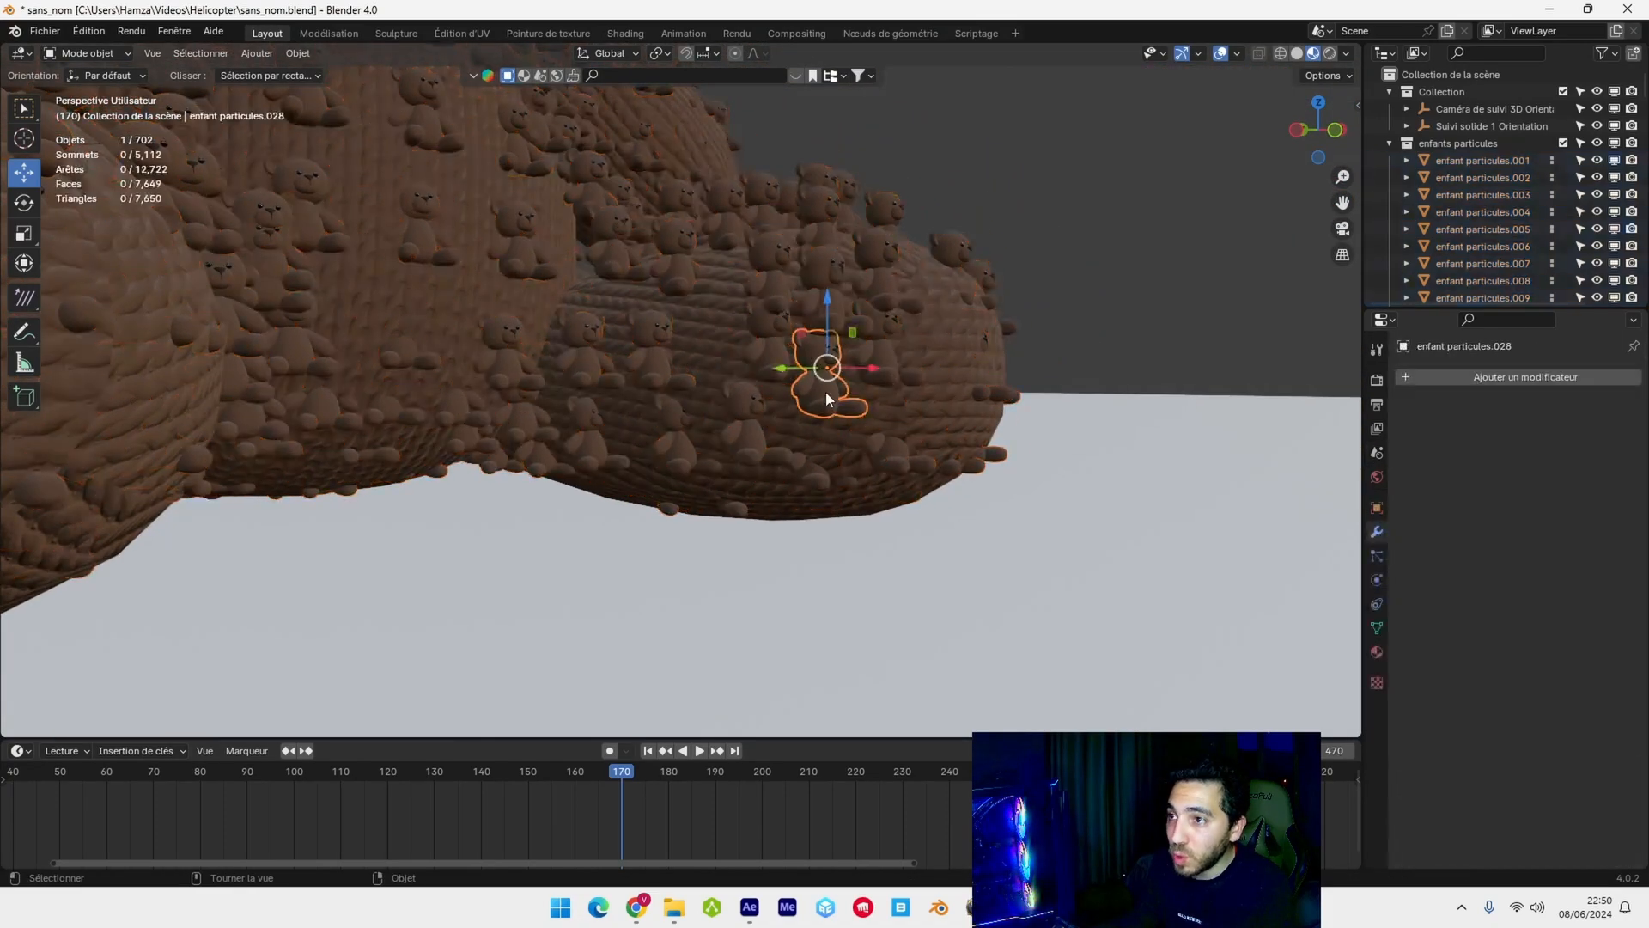
key(period)
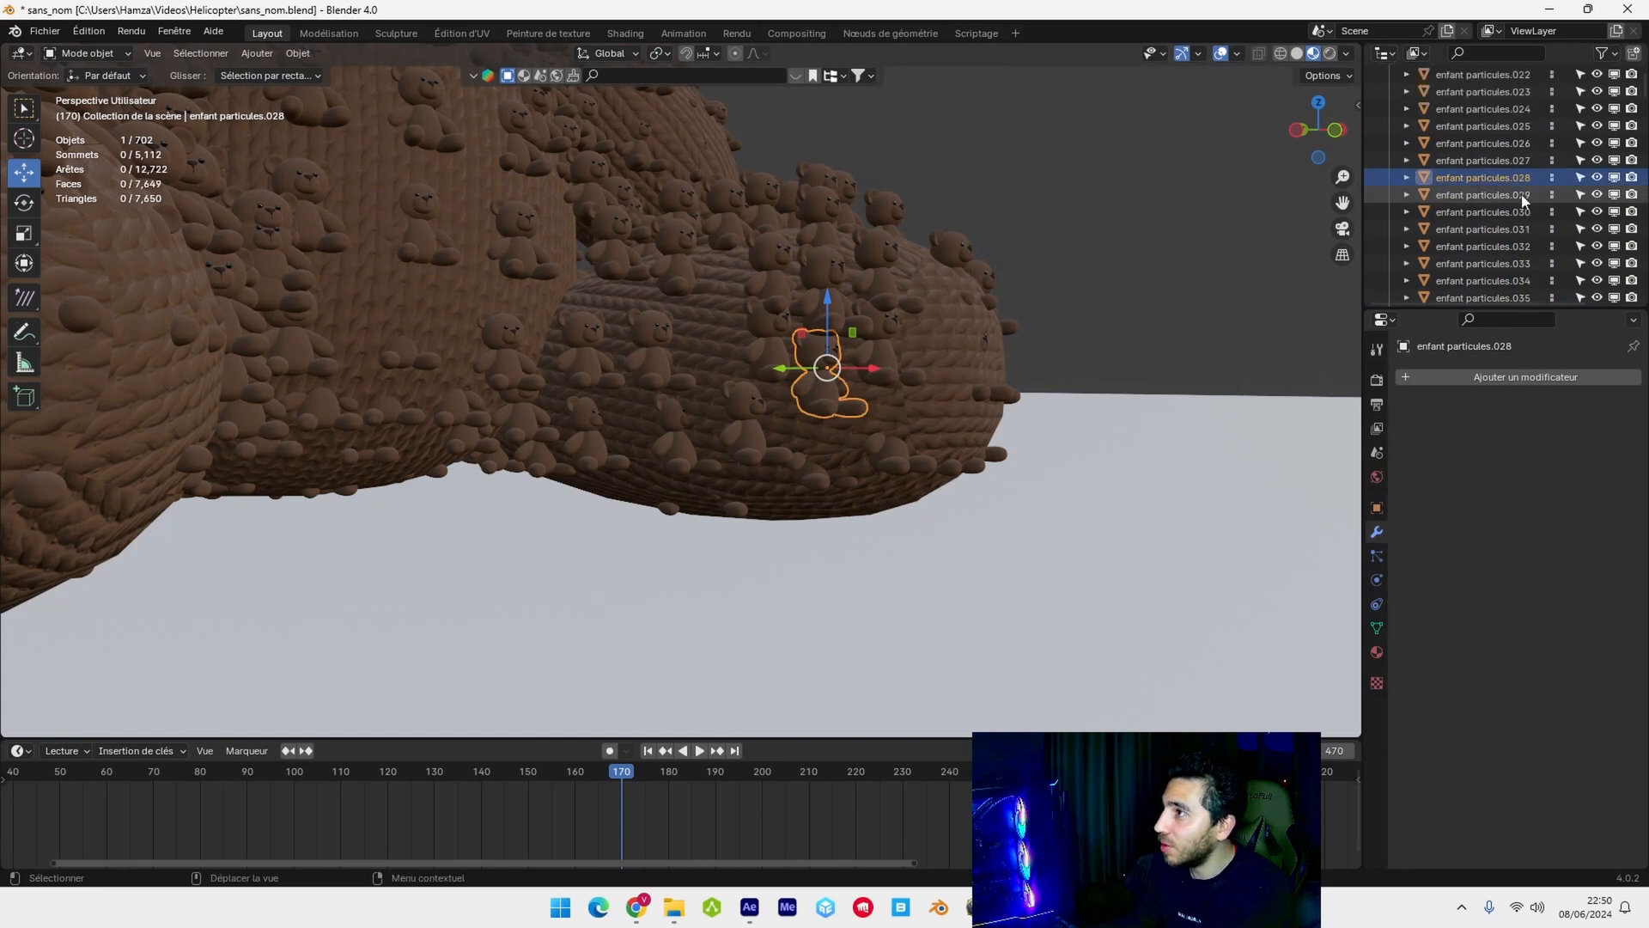
scroll(1518, 230, up, 10)
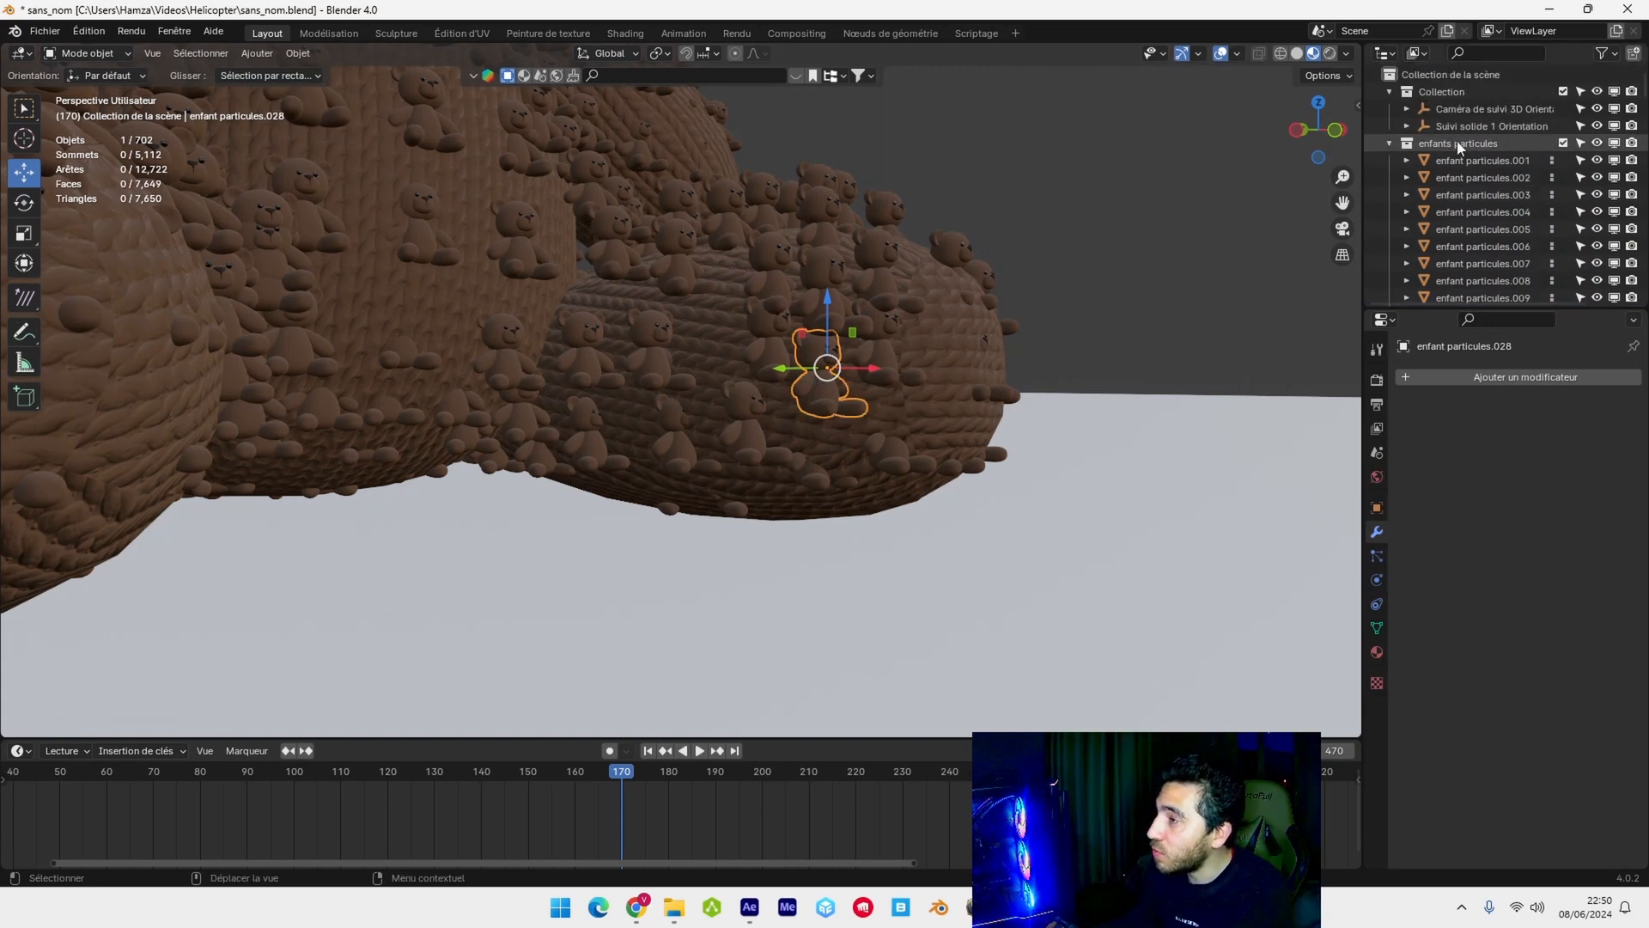
right_click(1457, 144)
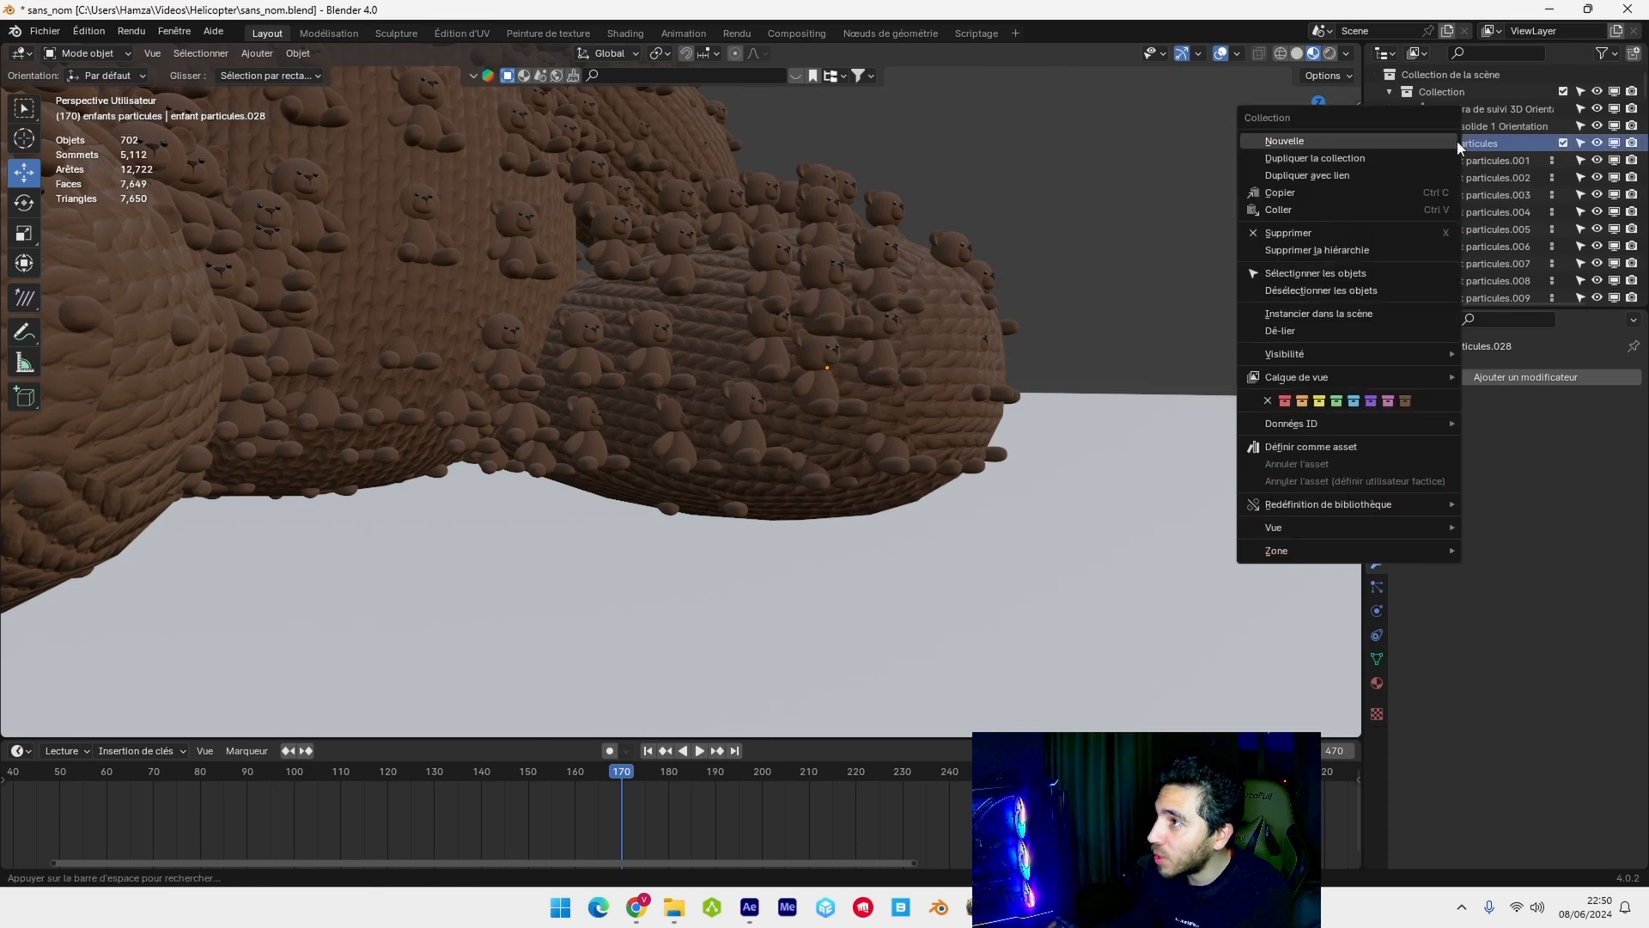
click(1352, 274)
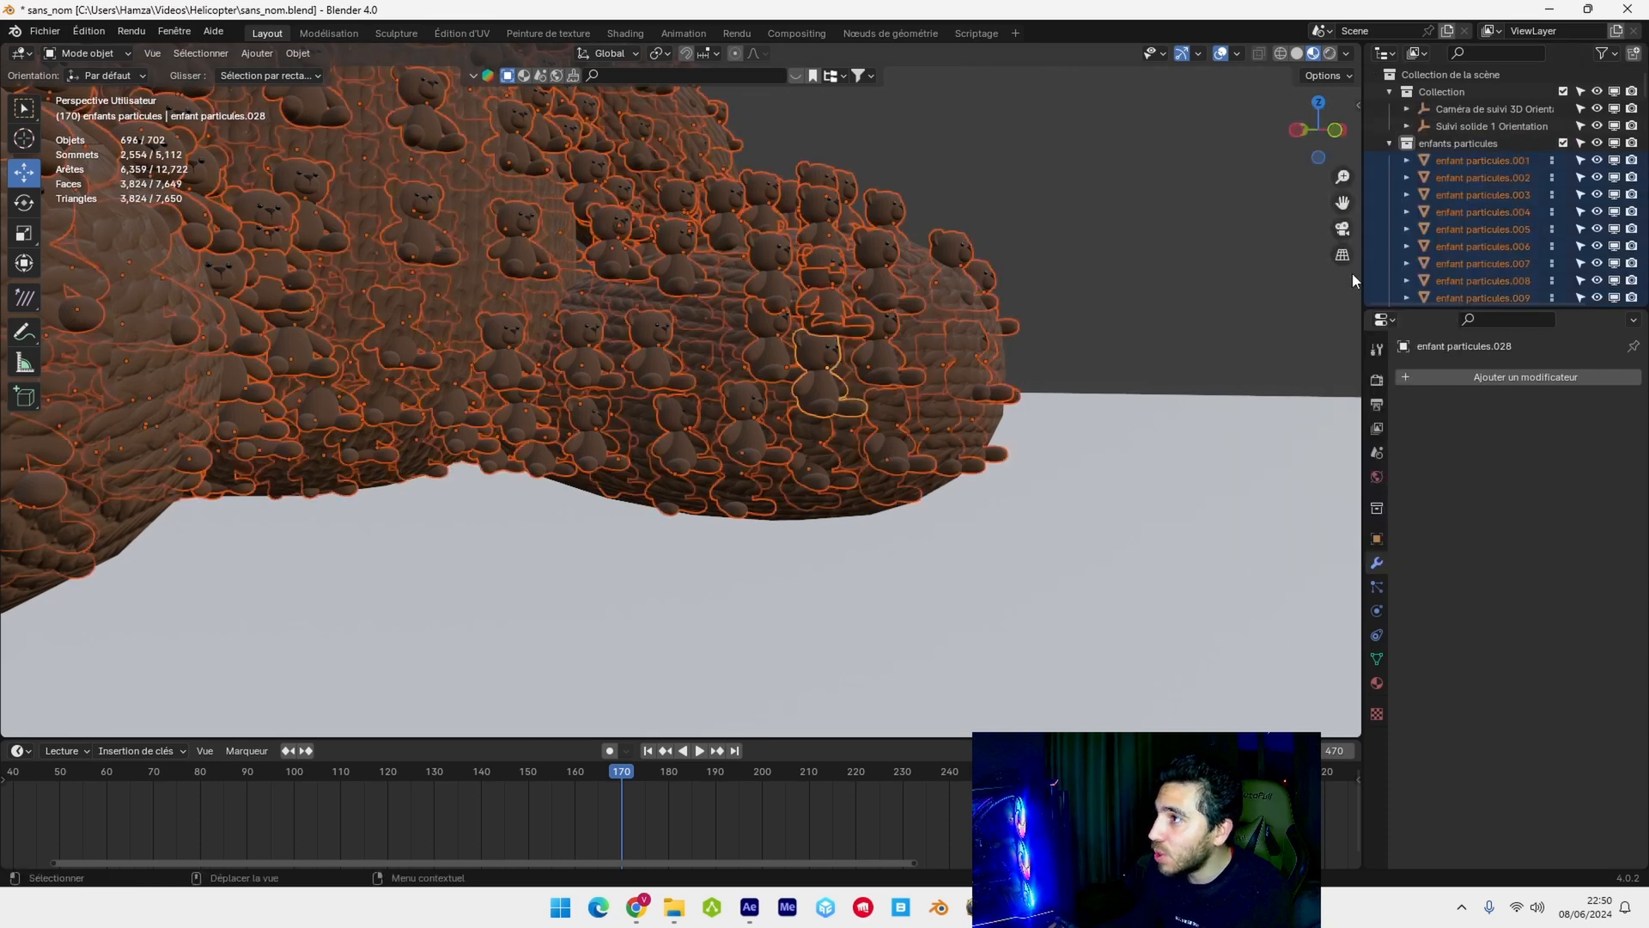
click(307, 57)
mouse_move(343, 90)
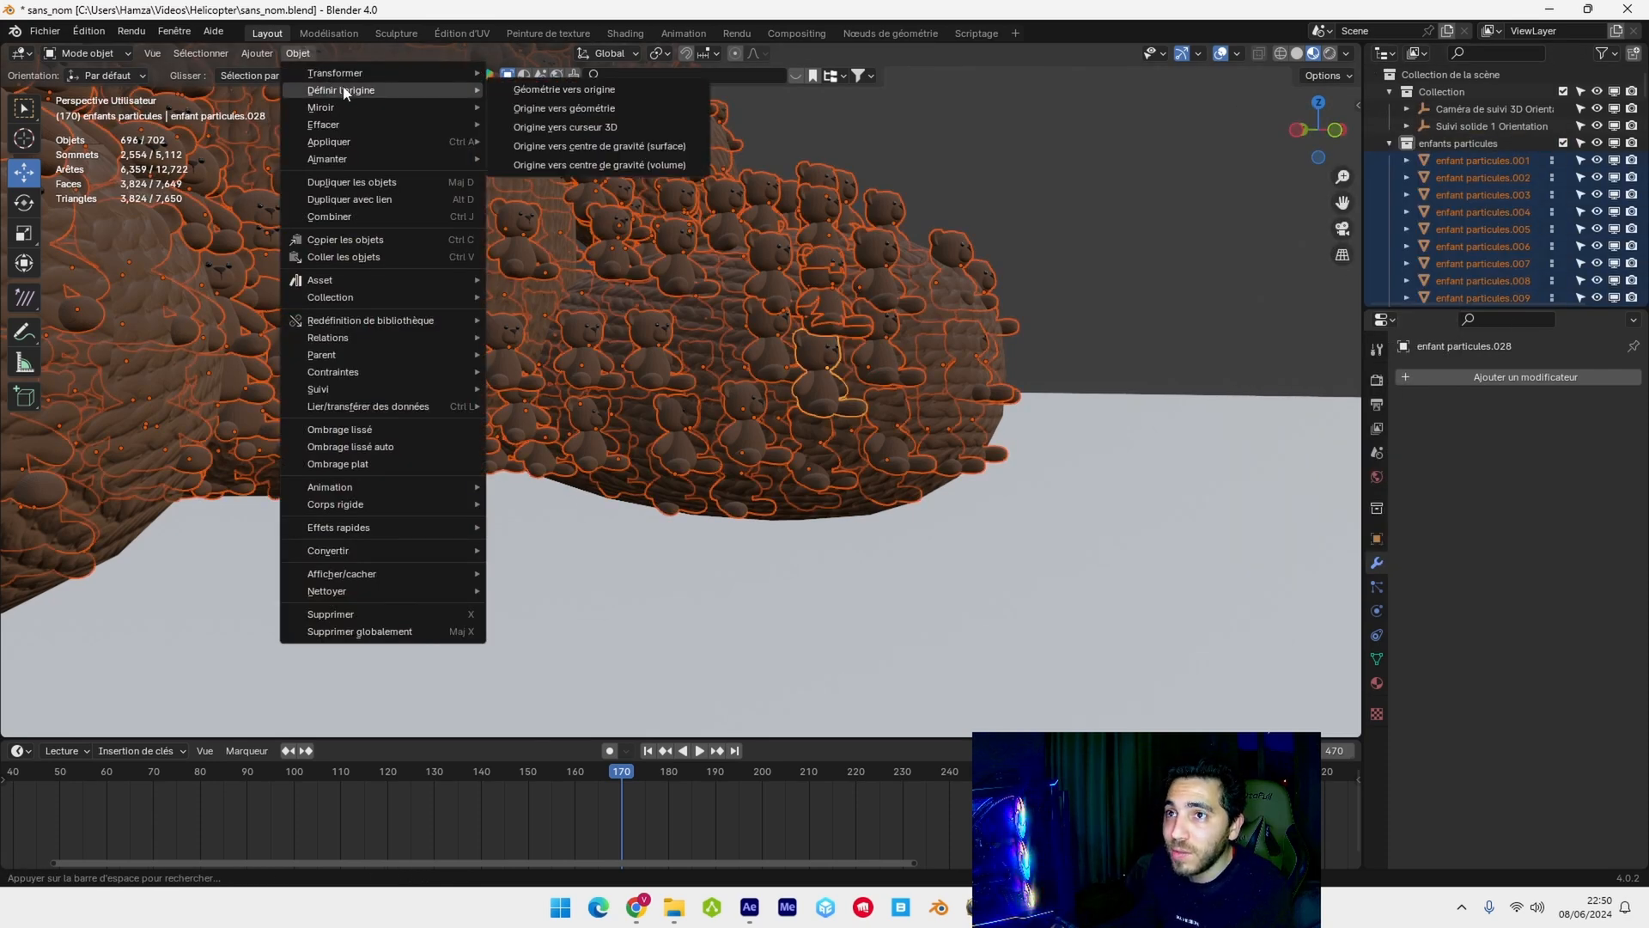
click(608, 110)
- Give enfant particules.028 an active rigid body and keyframe its Animé option enabled at frame 170
click(820, 371)
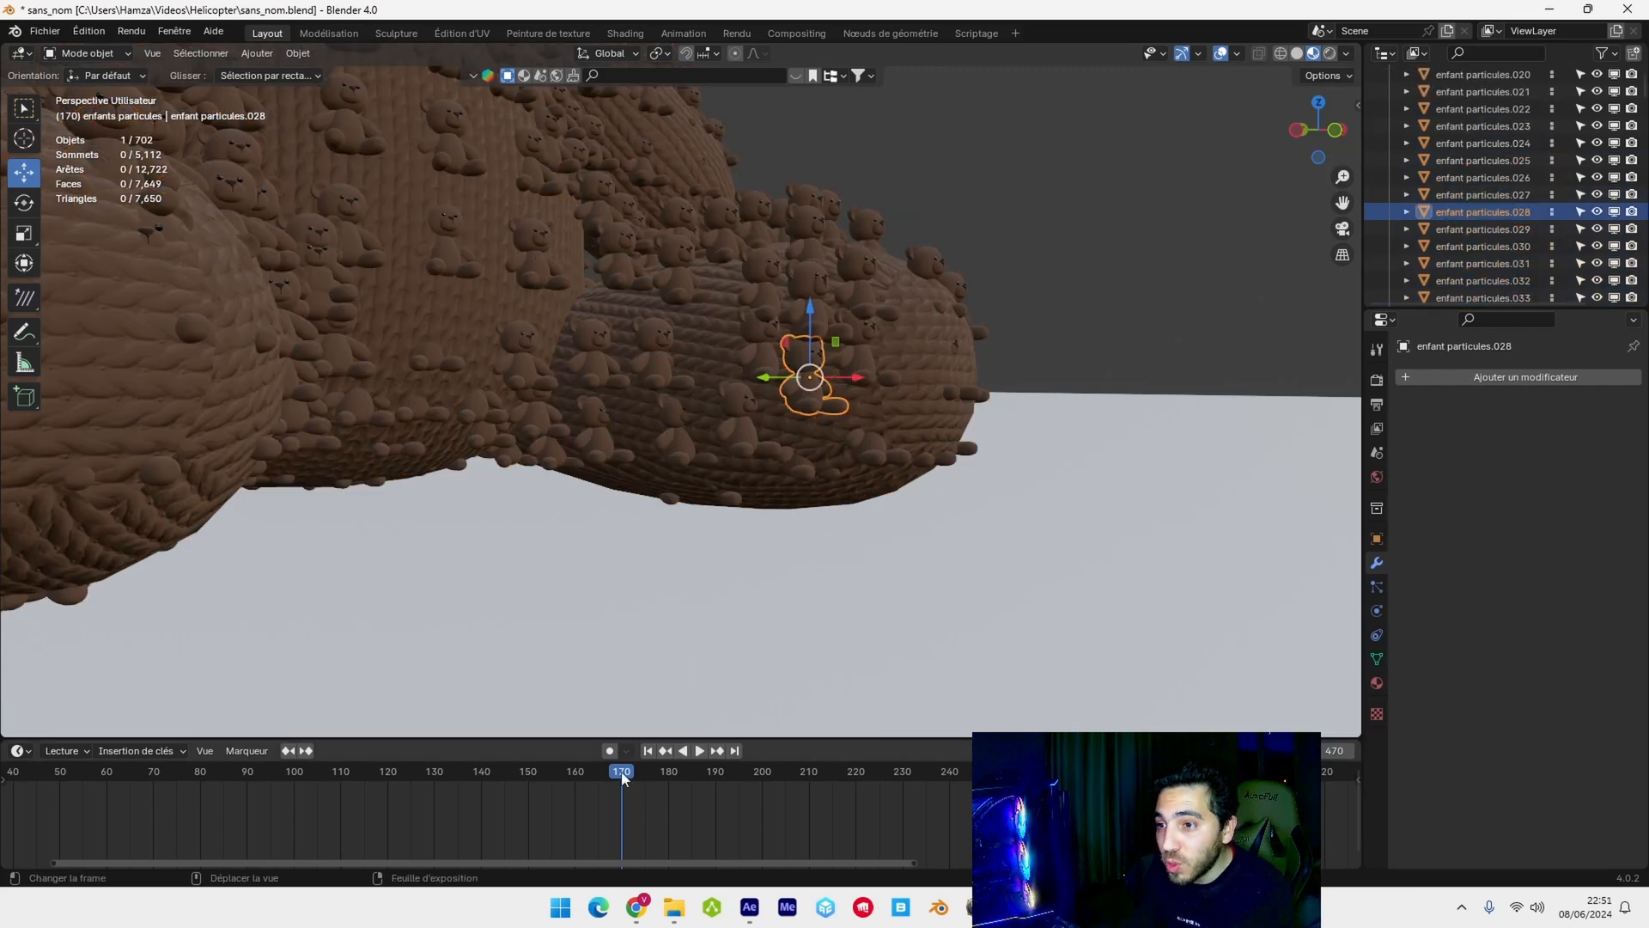
key(space)
drag(621, 771, 622, 771)
scroll(765, 378, up, 4)
scroll(767, 383, down, 3)
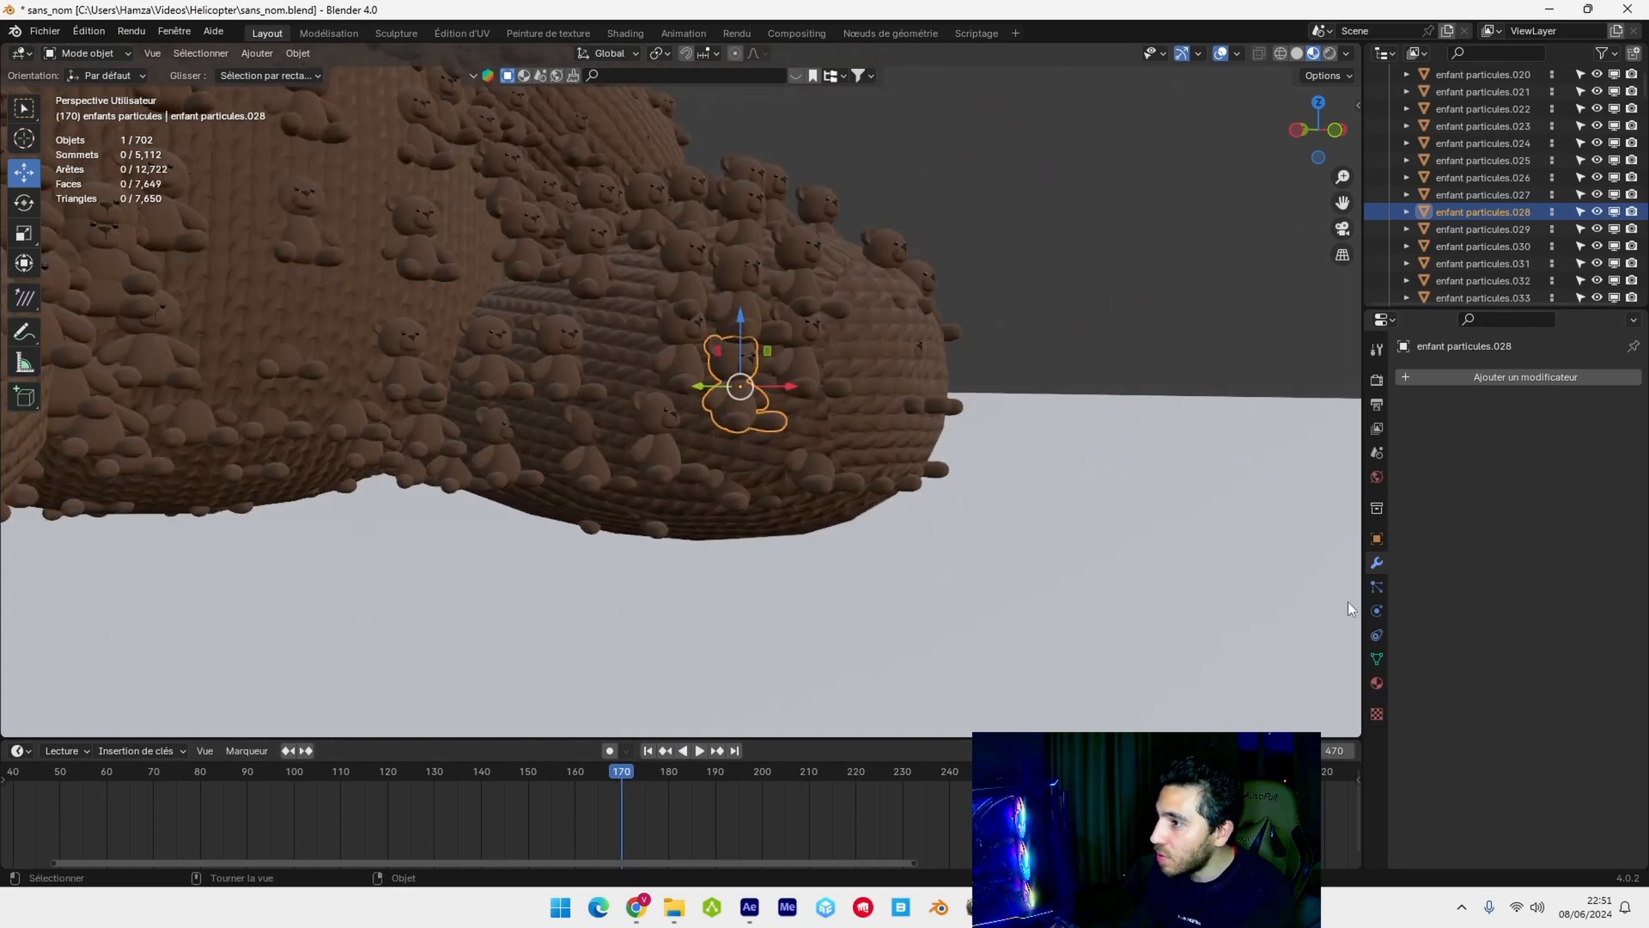
click(1377, 610)
click(1546, 491)
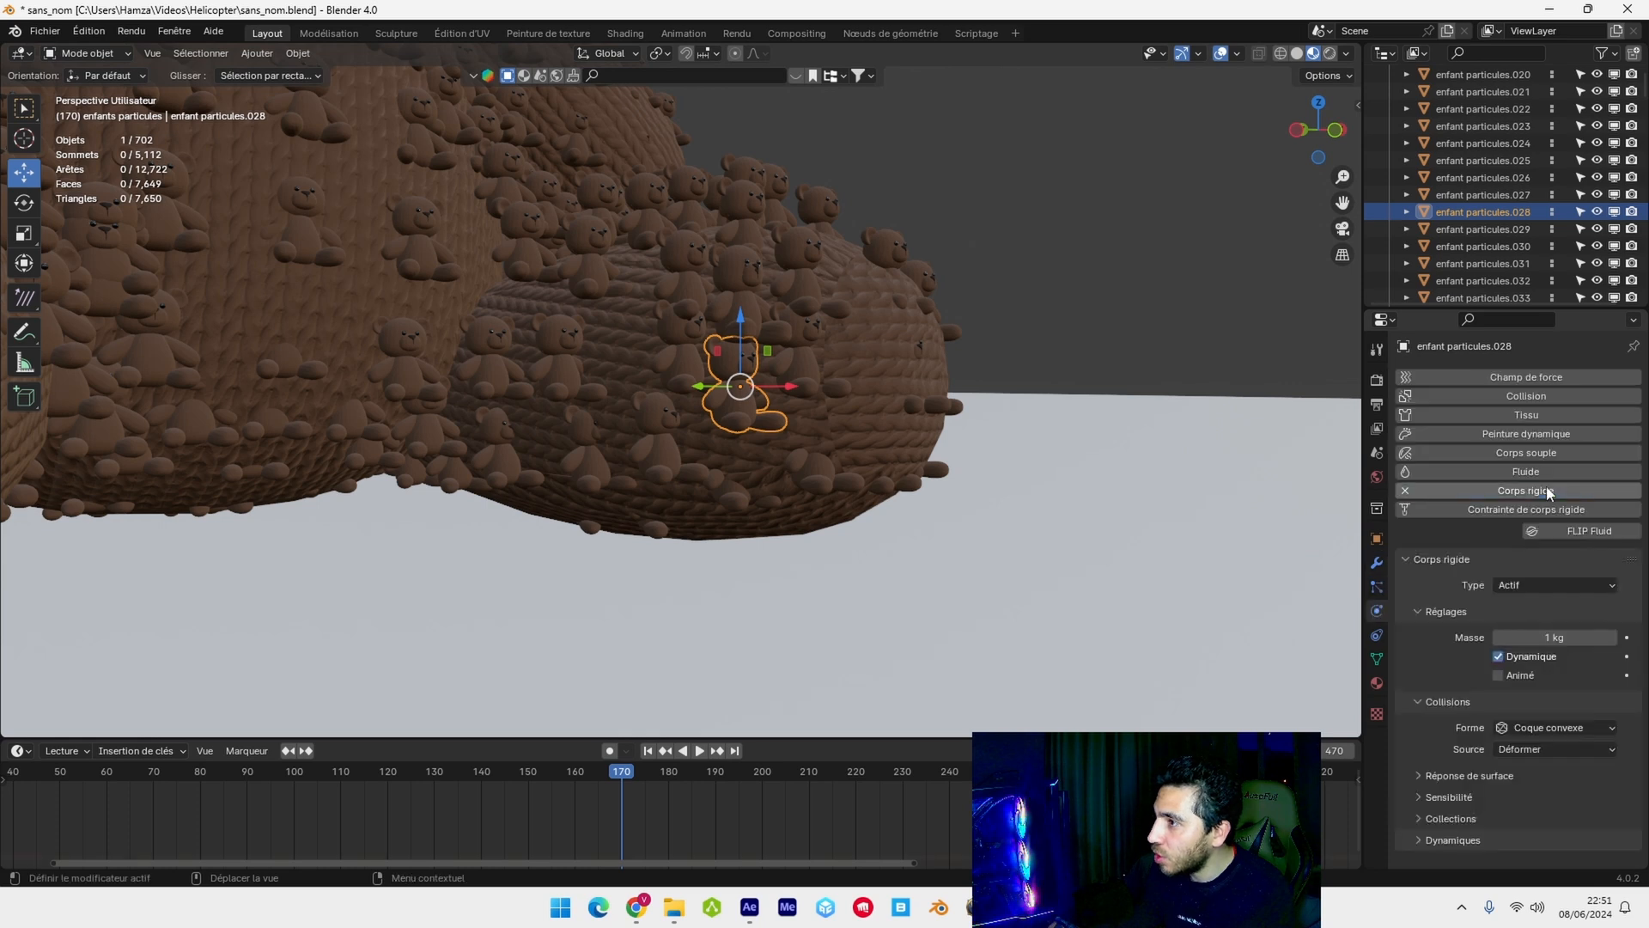
click(1499, 676)
click(1627, 675)
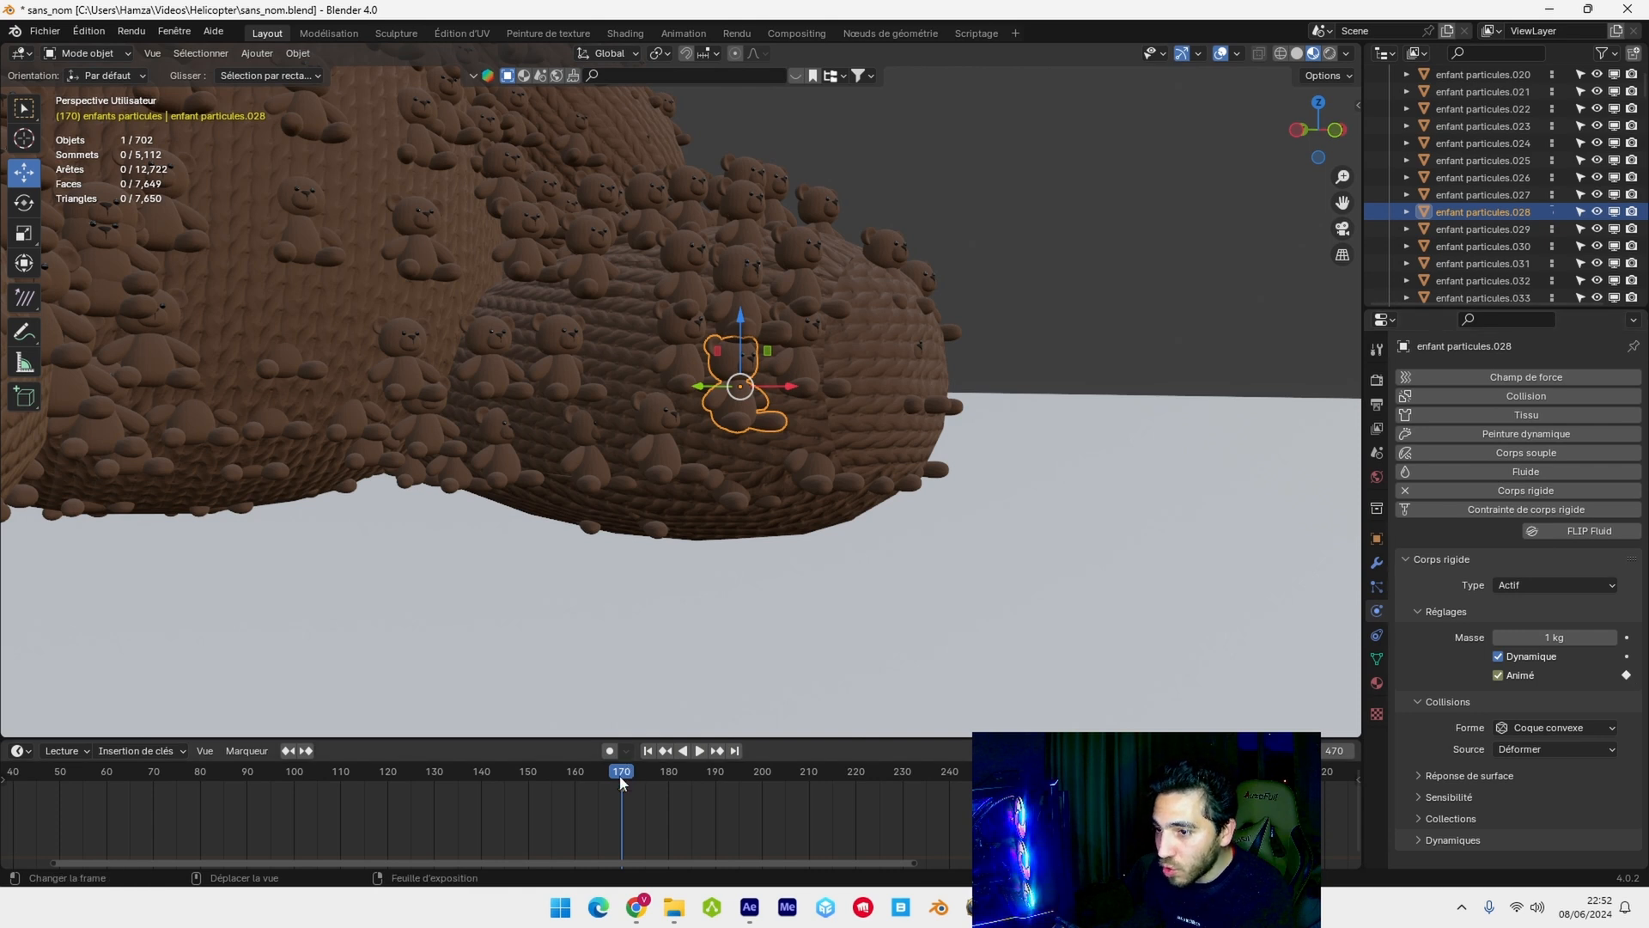
- Disable the rigid body's Animé option for enfant particules.028 and keyframe it at frame 171
key(space)
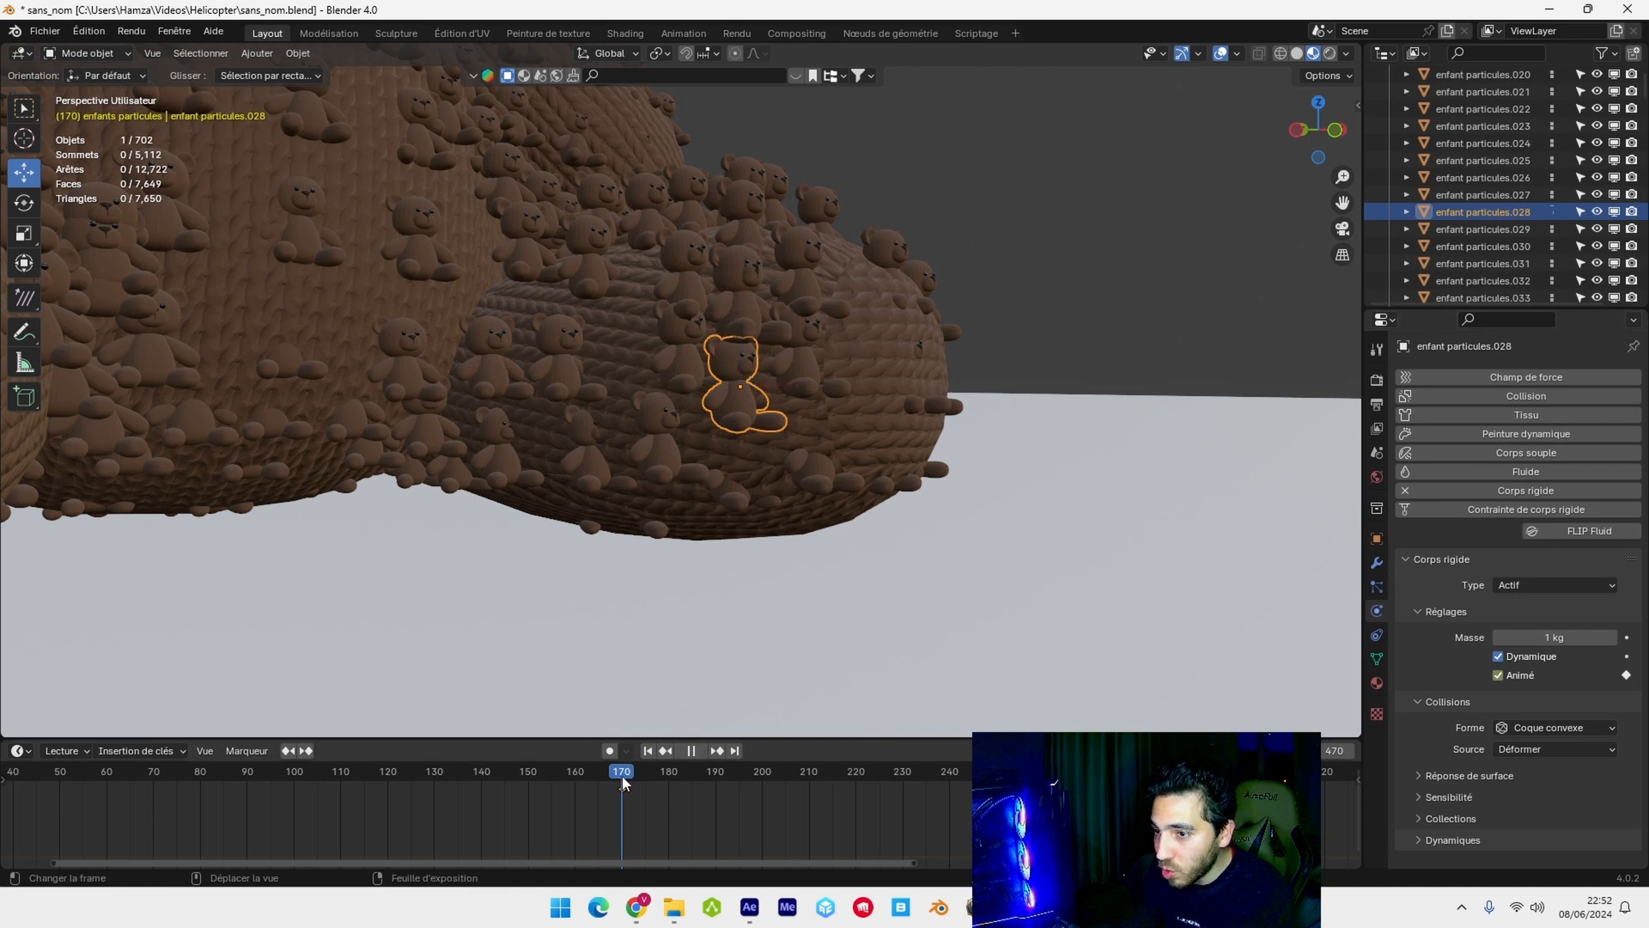
key(space)
click(1499, 676)
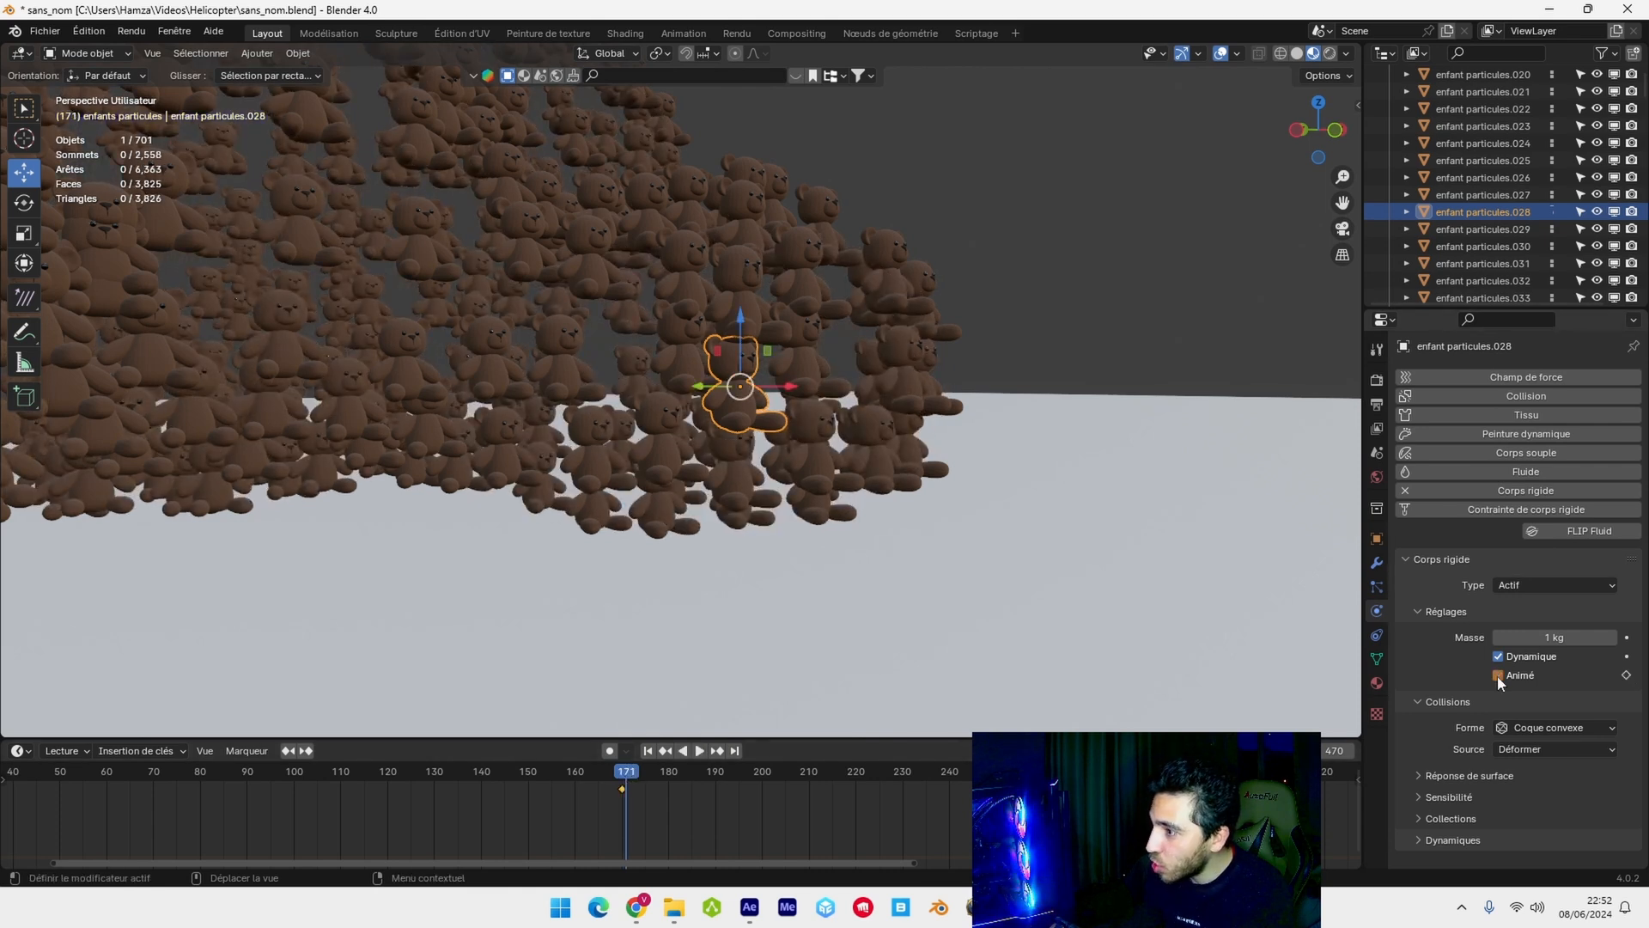
click(1626, 675)
scroll(543, 799, up, 5)
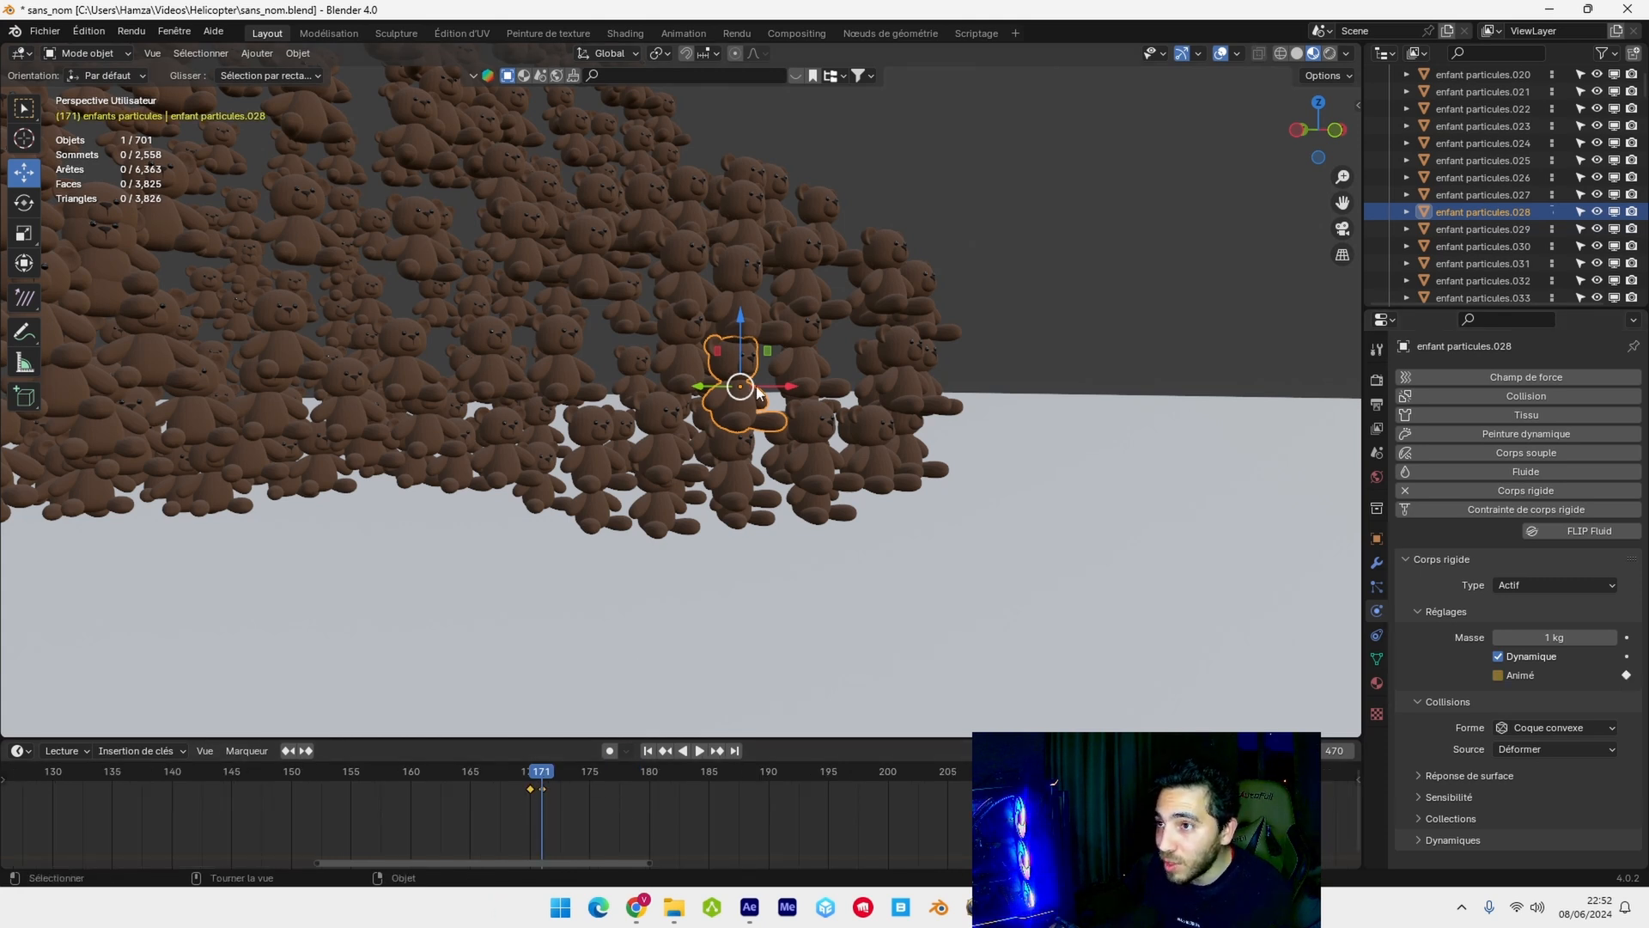
- Keyframe enfant particules.028 as visible in both viewports and renders at frame 171
click(1377, 538)
scroll(1411, 660, down, 5)
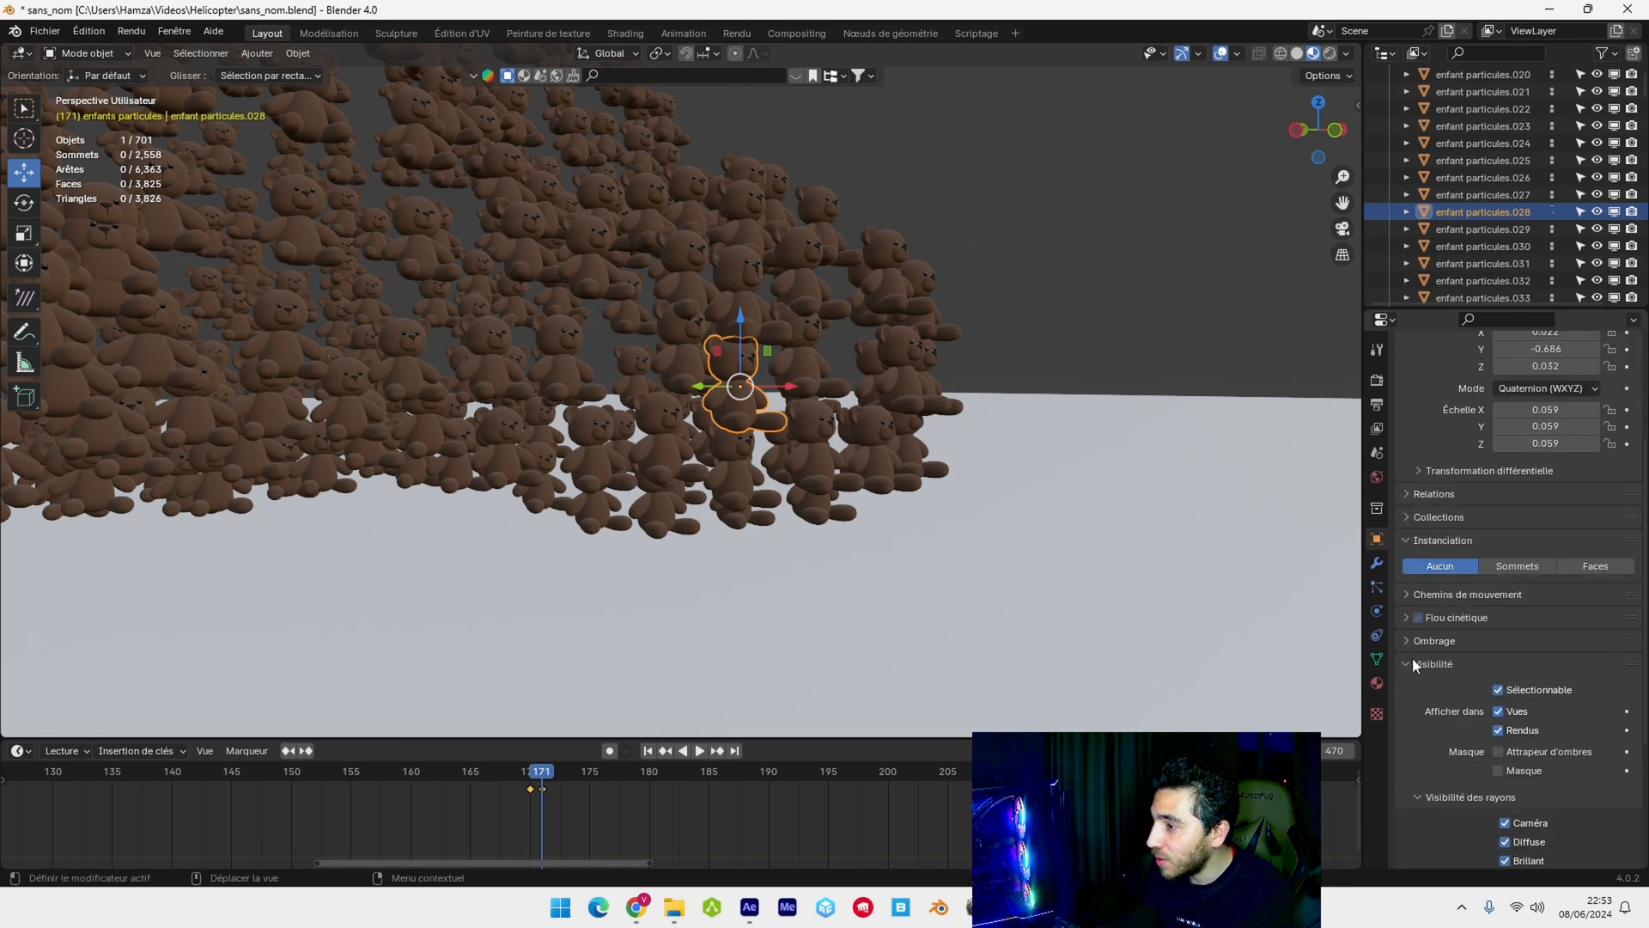
scroll(1417, 657, down, 3)
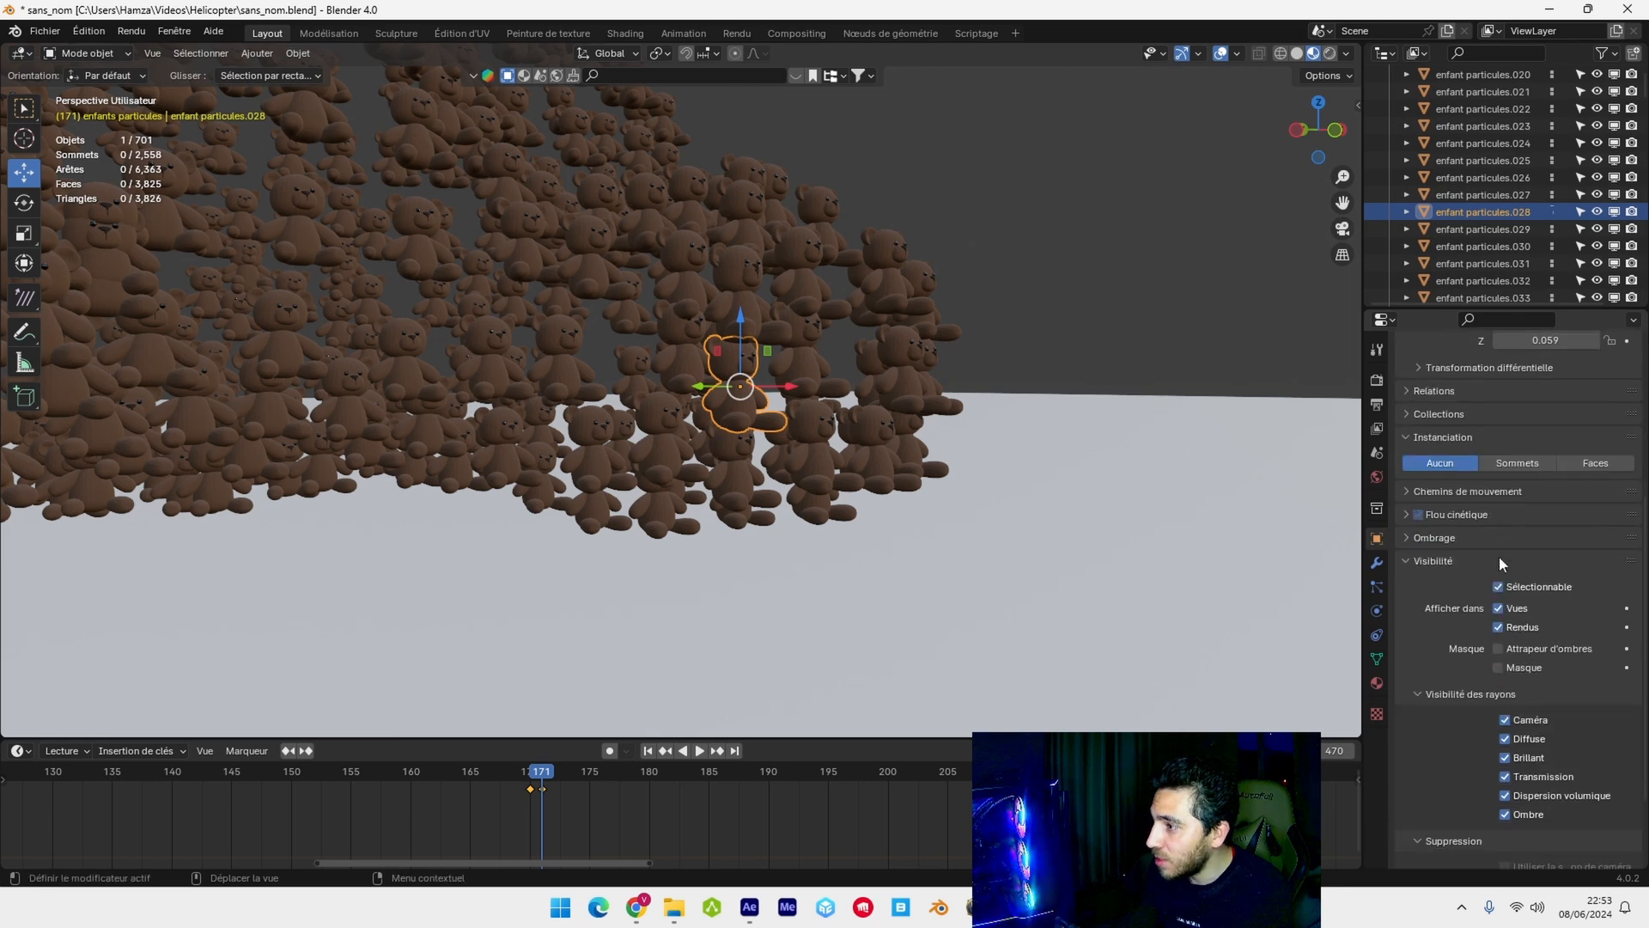
click(1628, 609)
click(1626, 628)
- Disable viewport and render visibility of enfant particules.028 at frame 170 and keyframe both options
key(space)
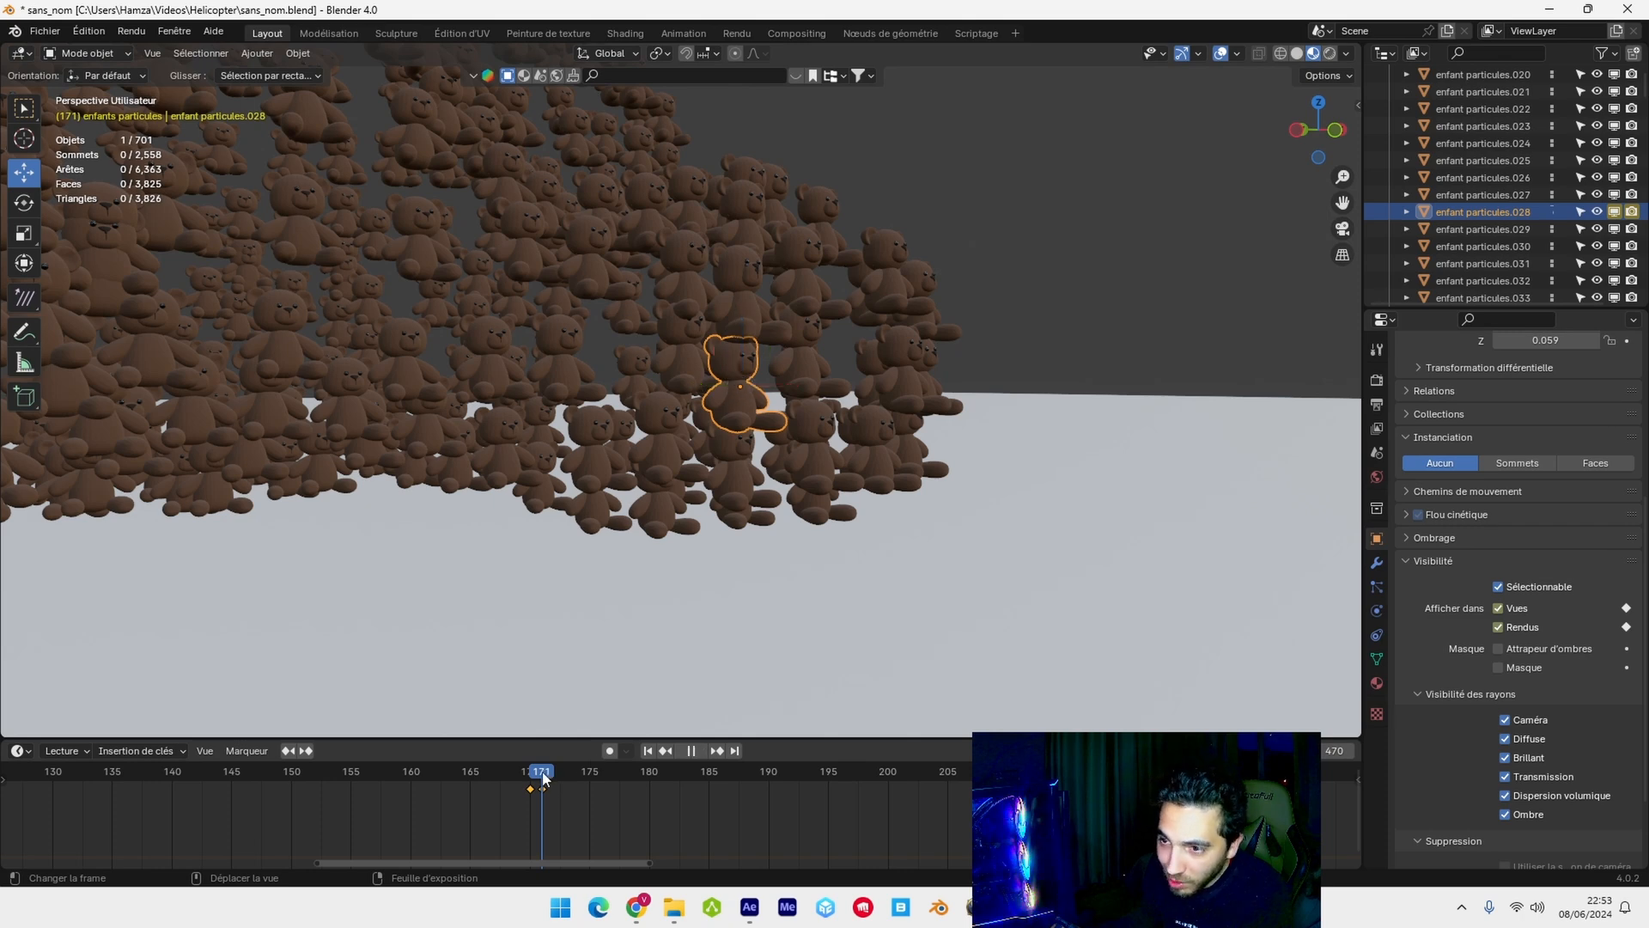
key(Escape)
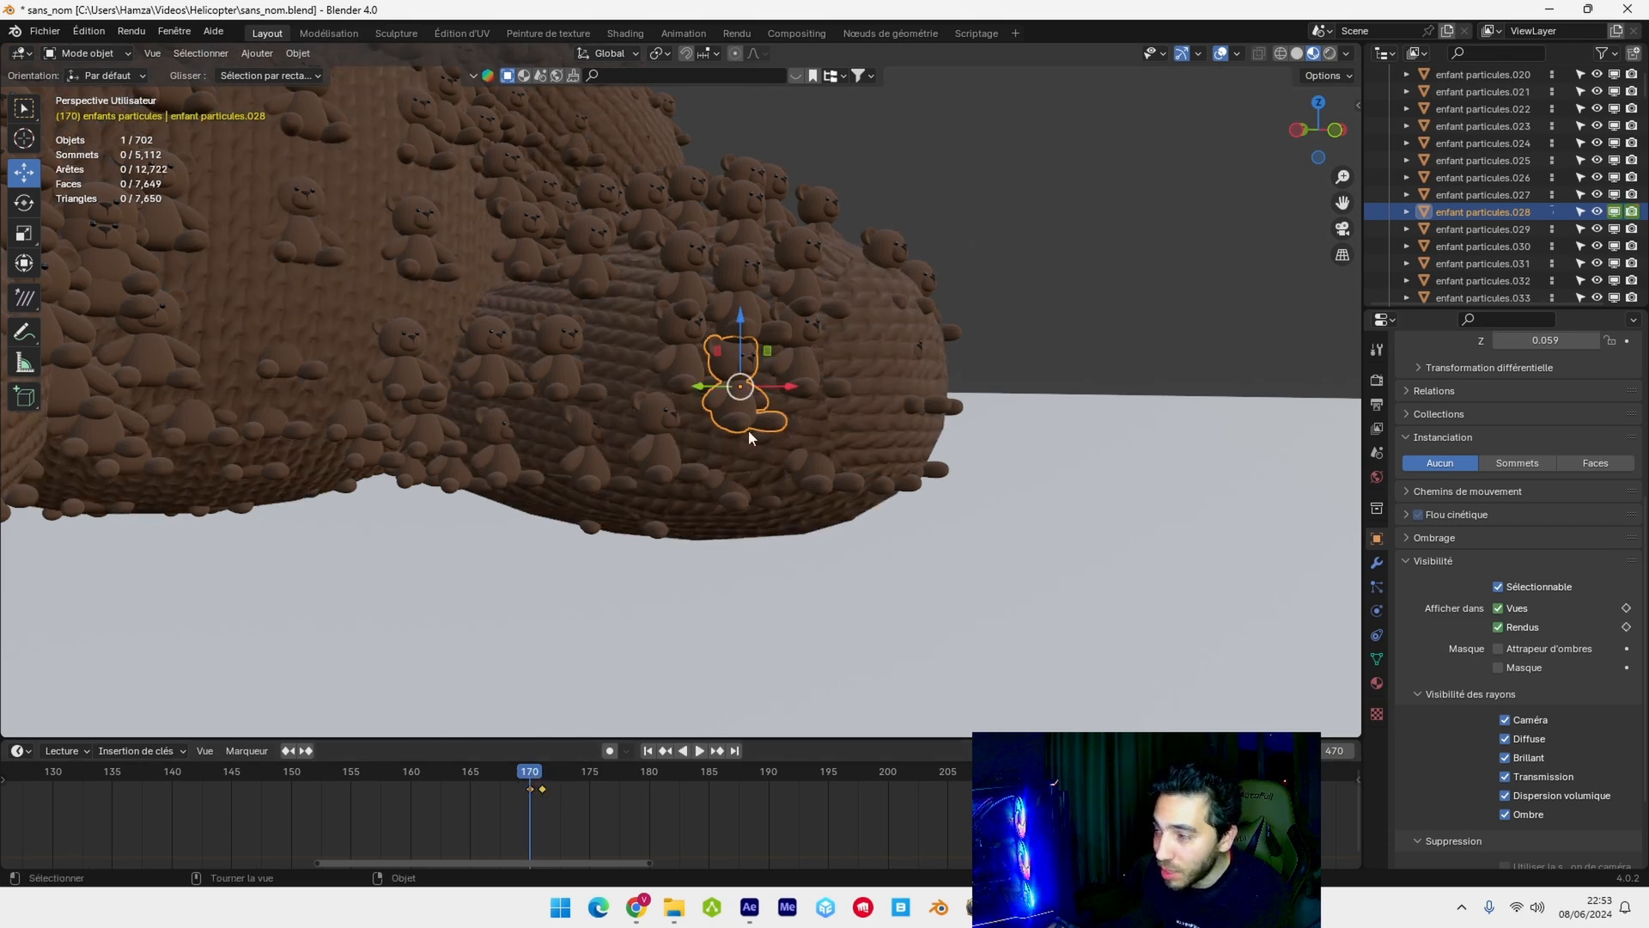
click(1498, 608)
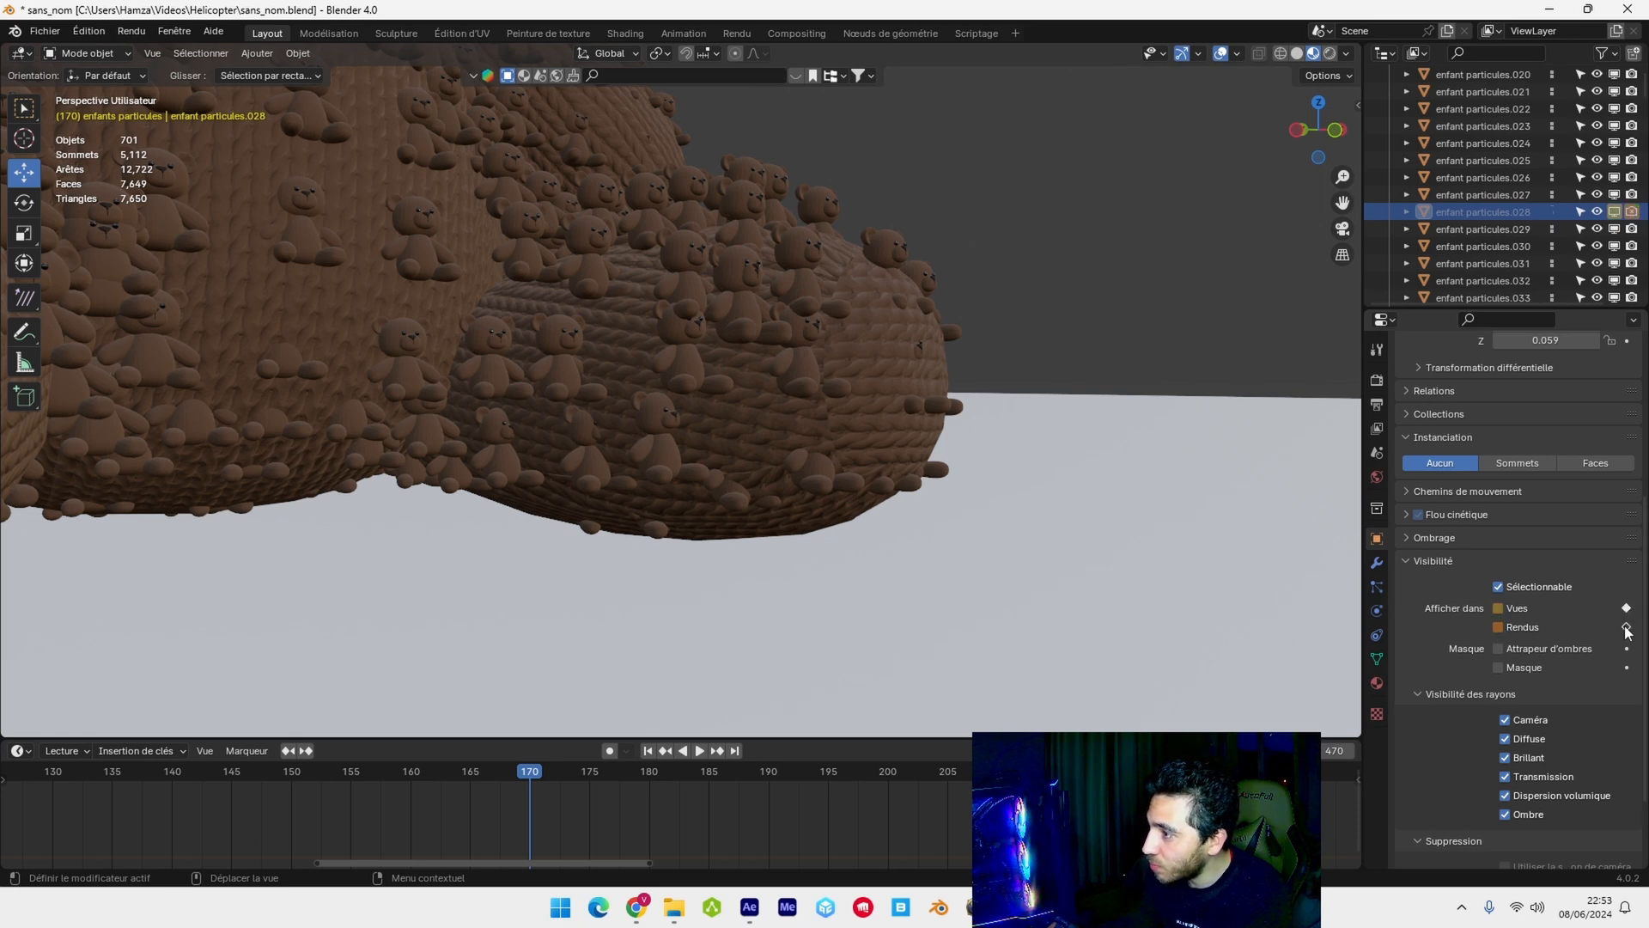
- Give the ground plane Suivi solide 1 a rigid body of type Passif with the collision shape Maillage
middle_drag(1030, 584, 997, 581)
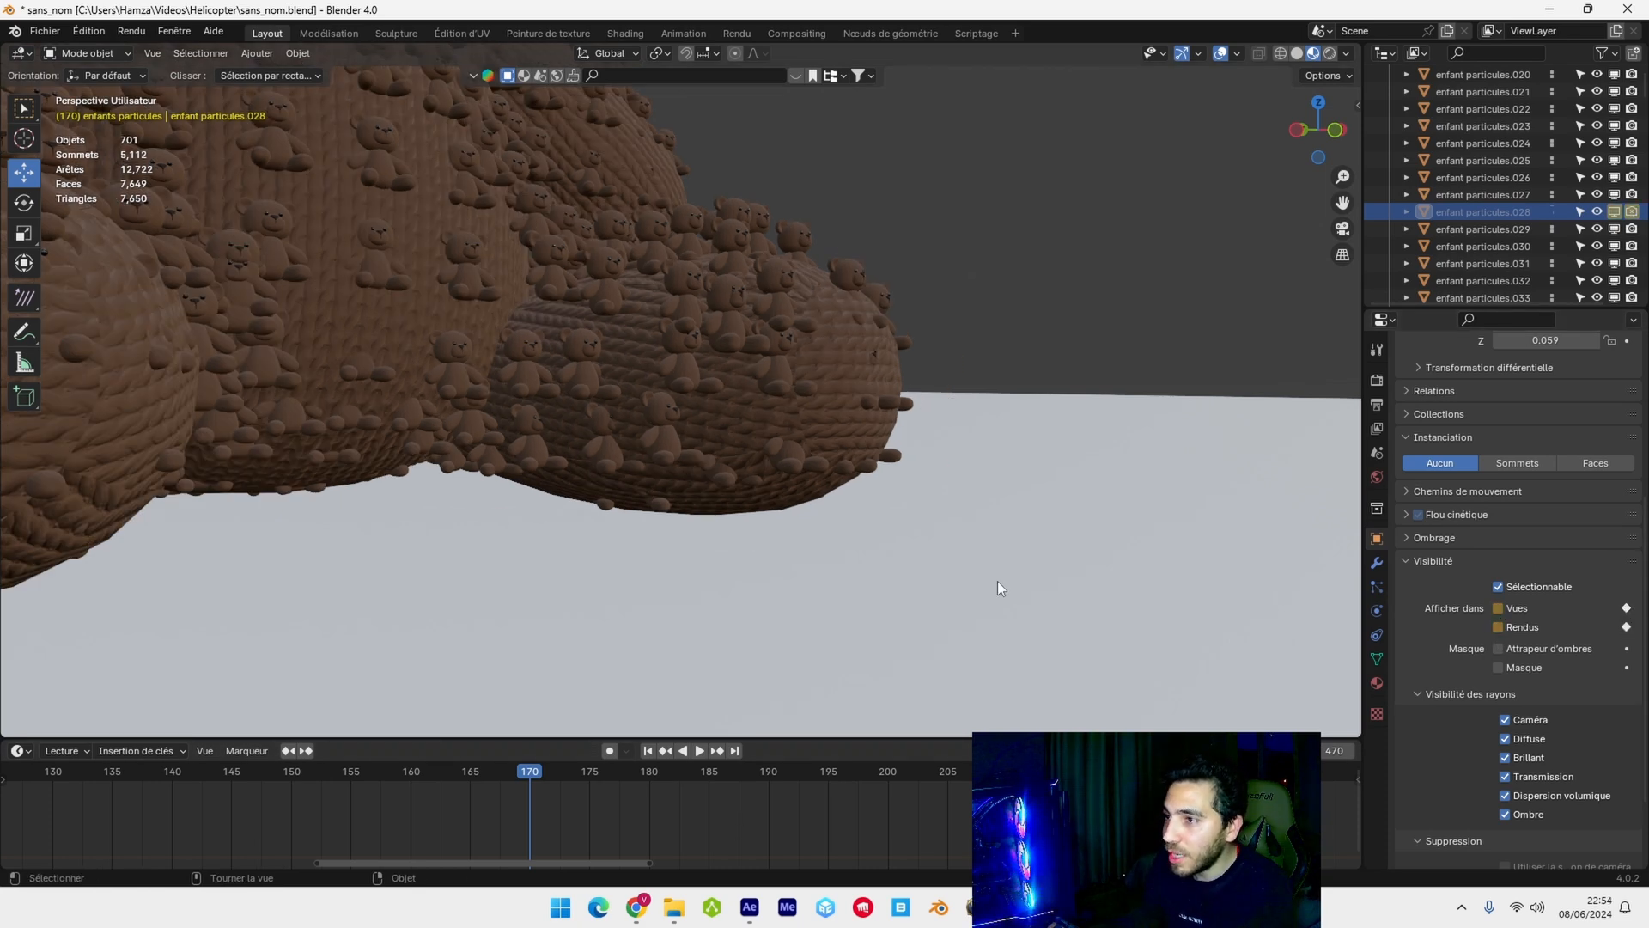
click(997, 581)
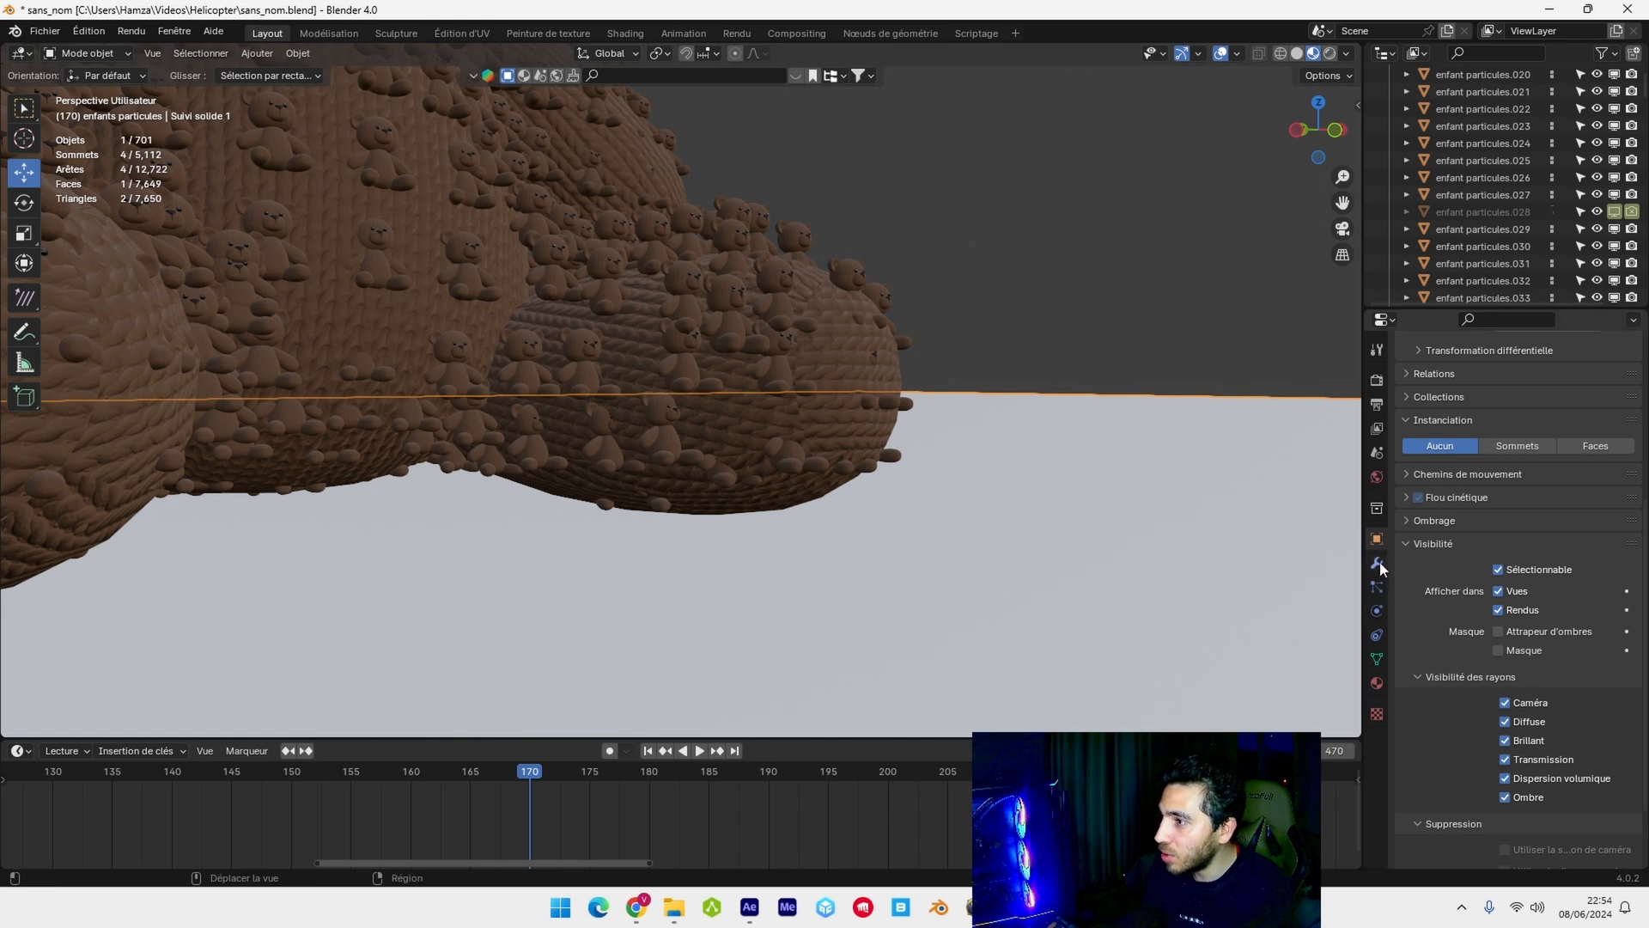
click(1377, 610)
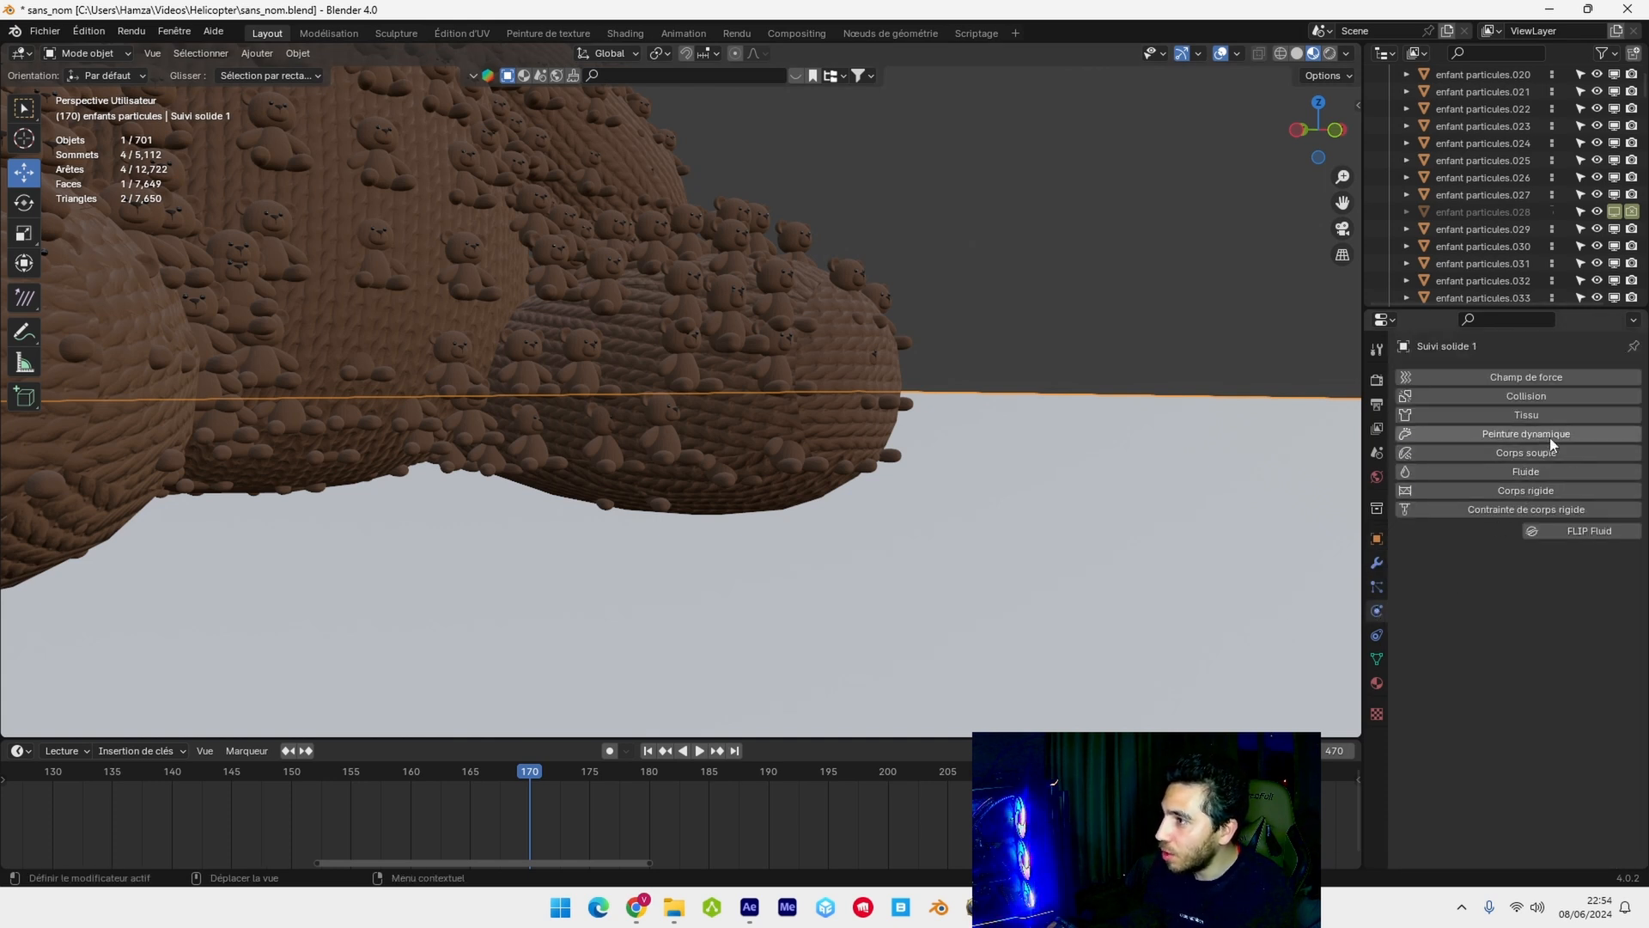
click(1549, 488)
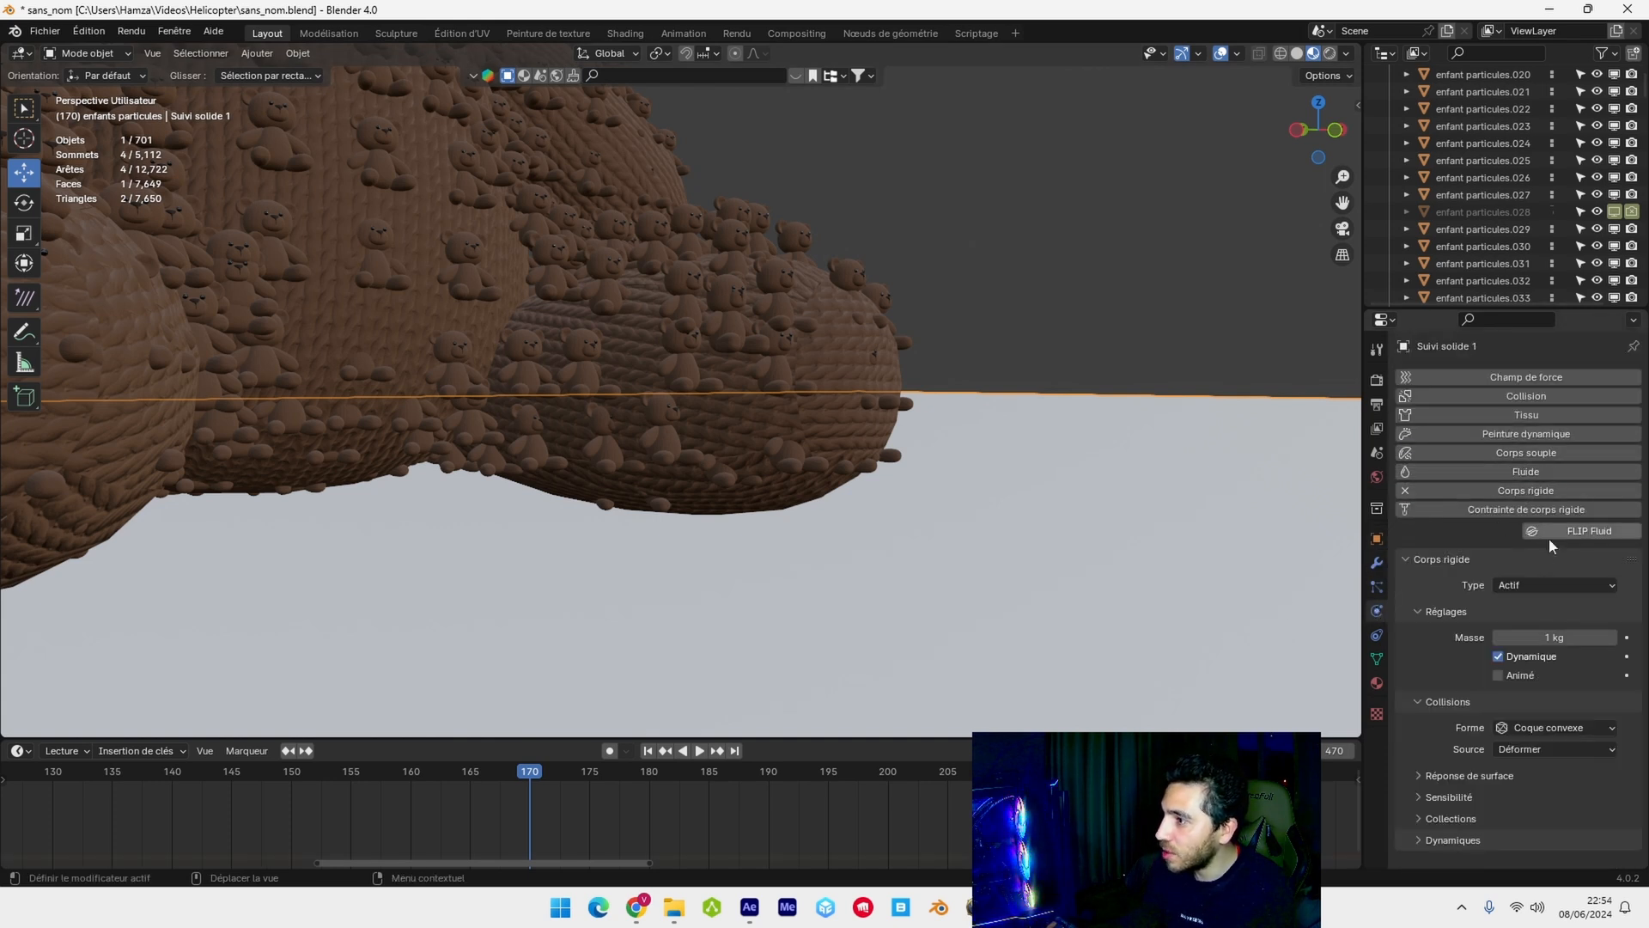
click(1539, 579)
click(1520, 623)
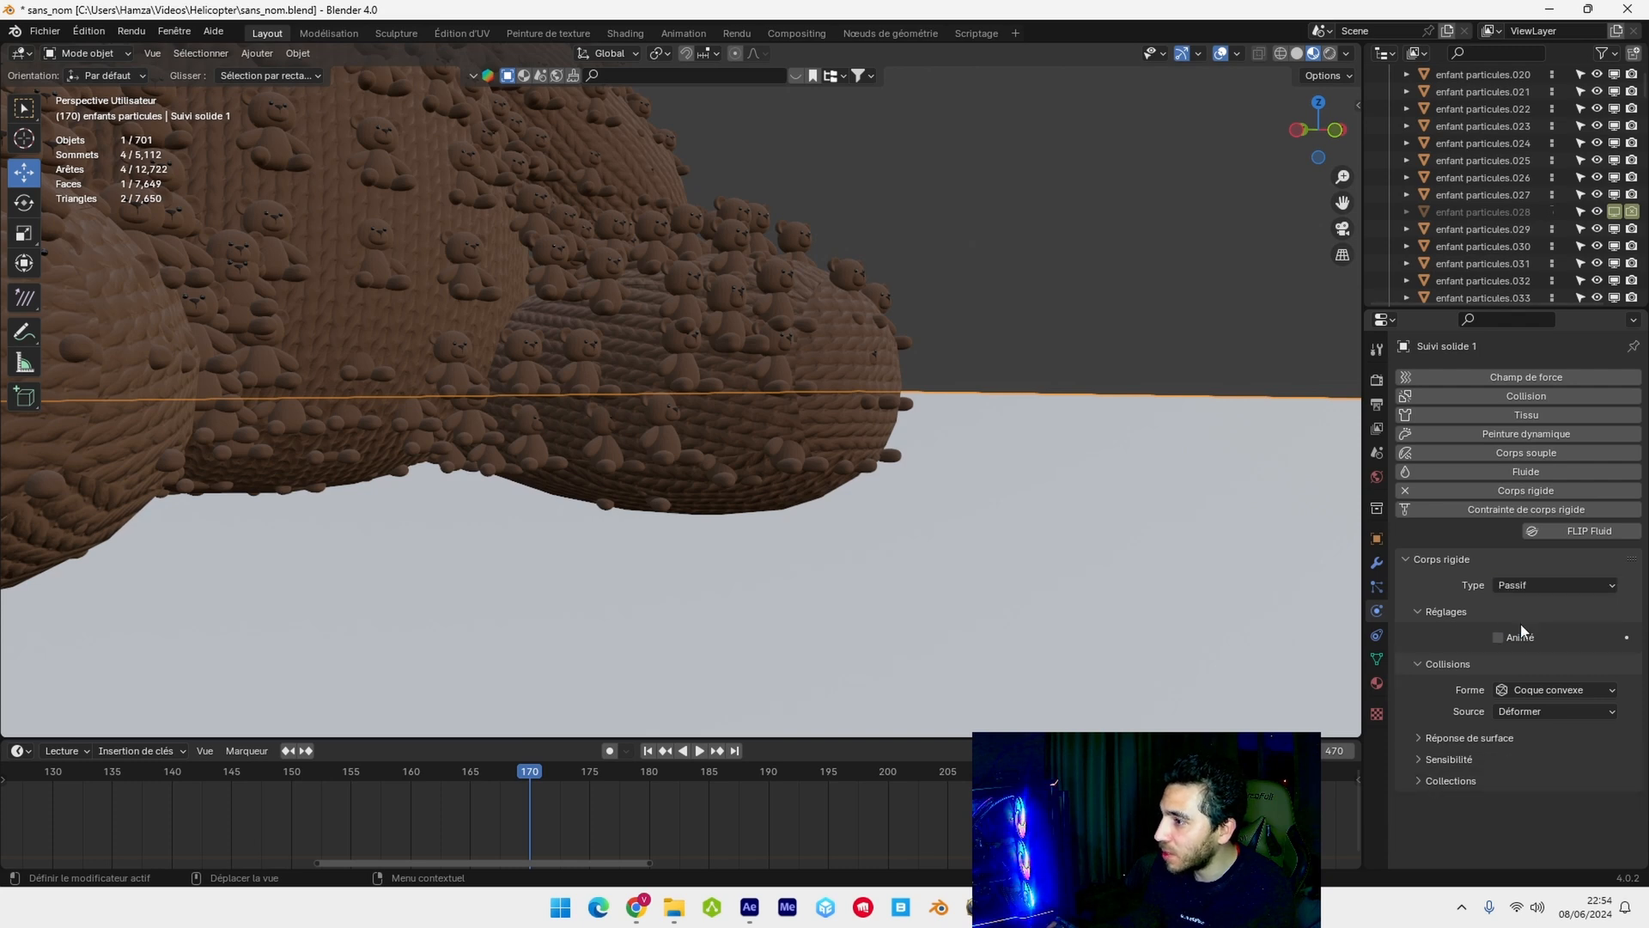
click(1538, 689)
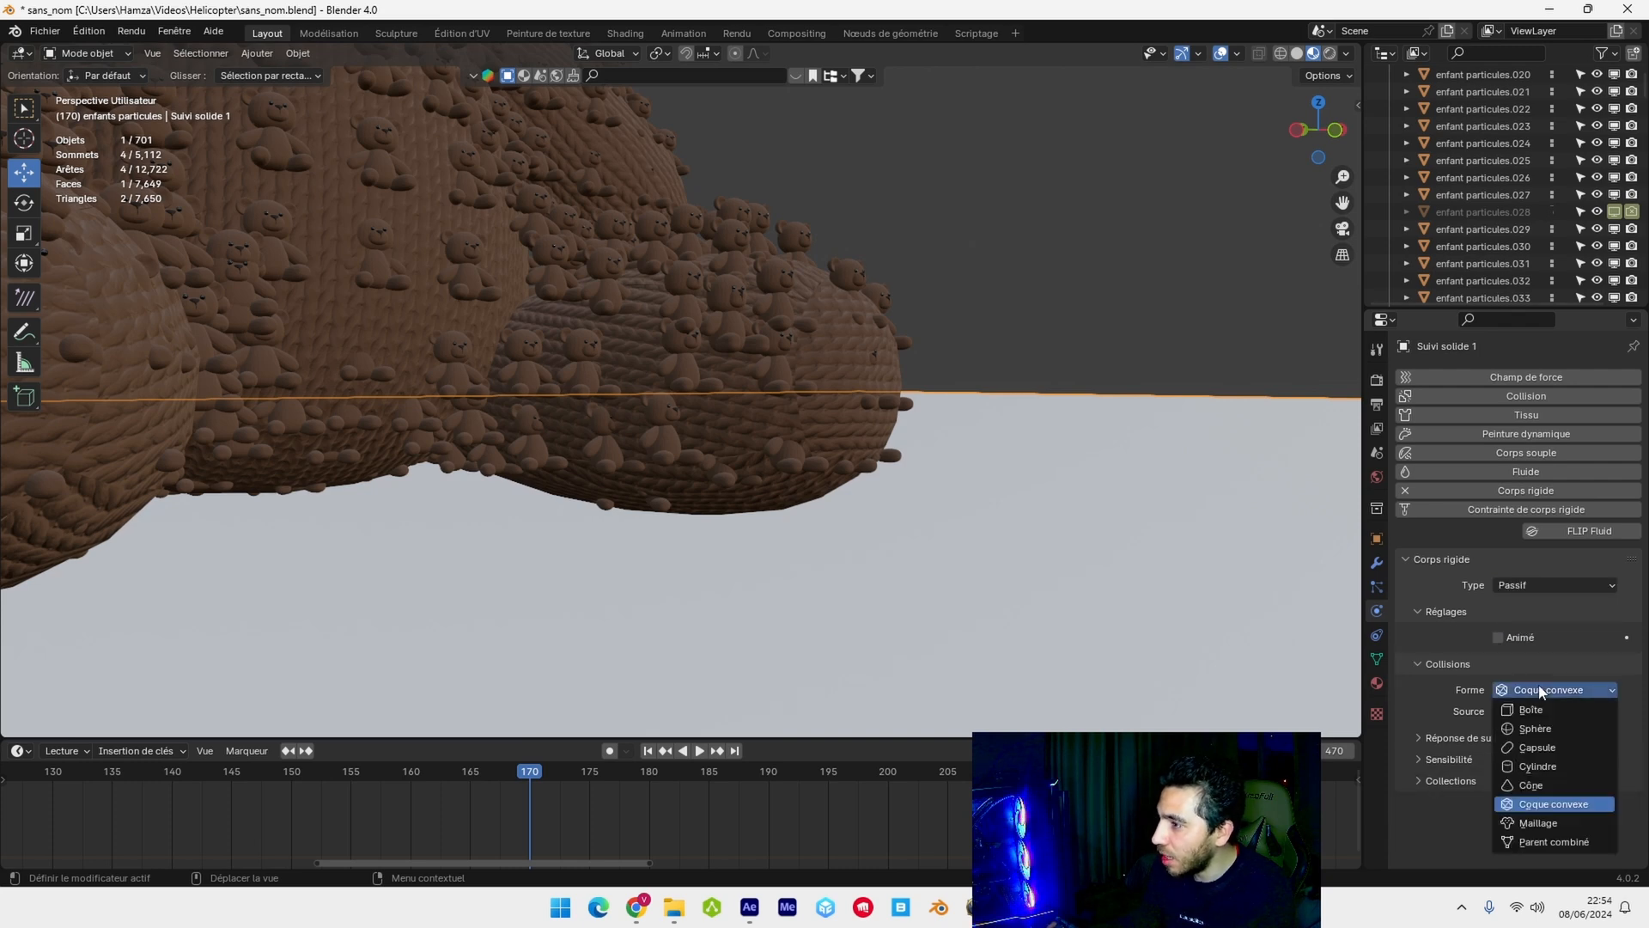
click(1533, 824)
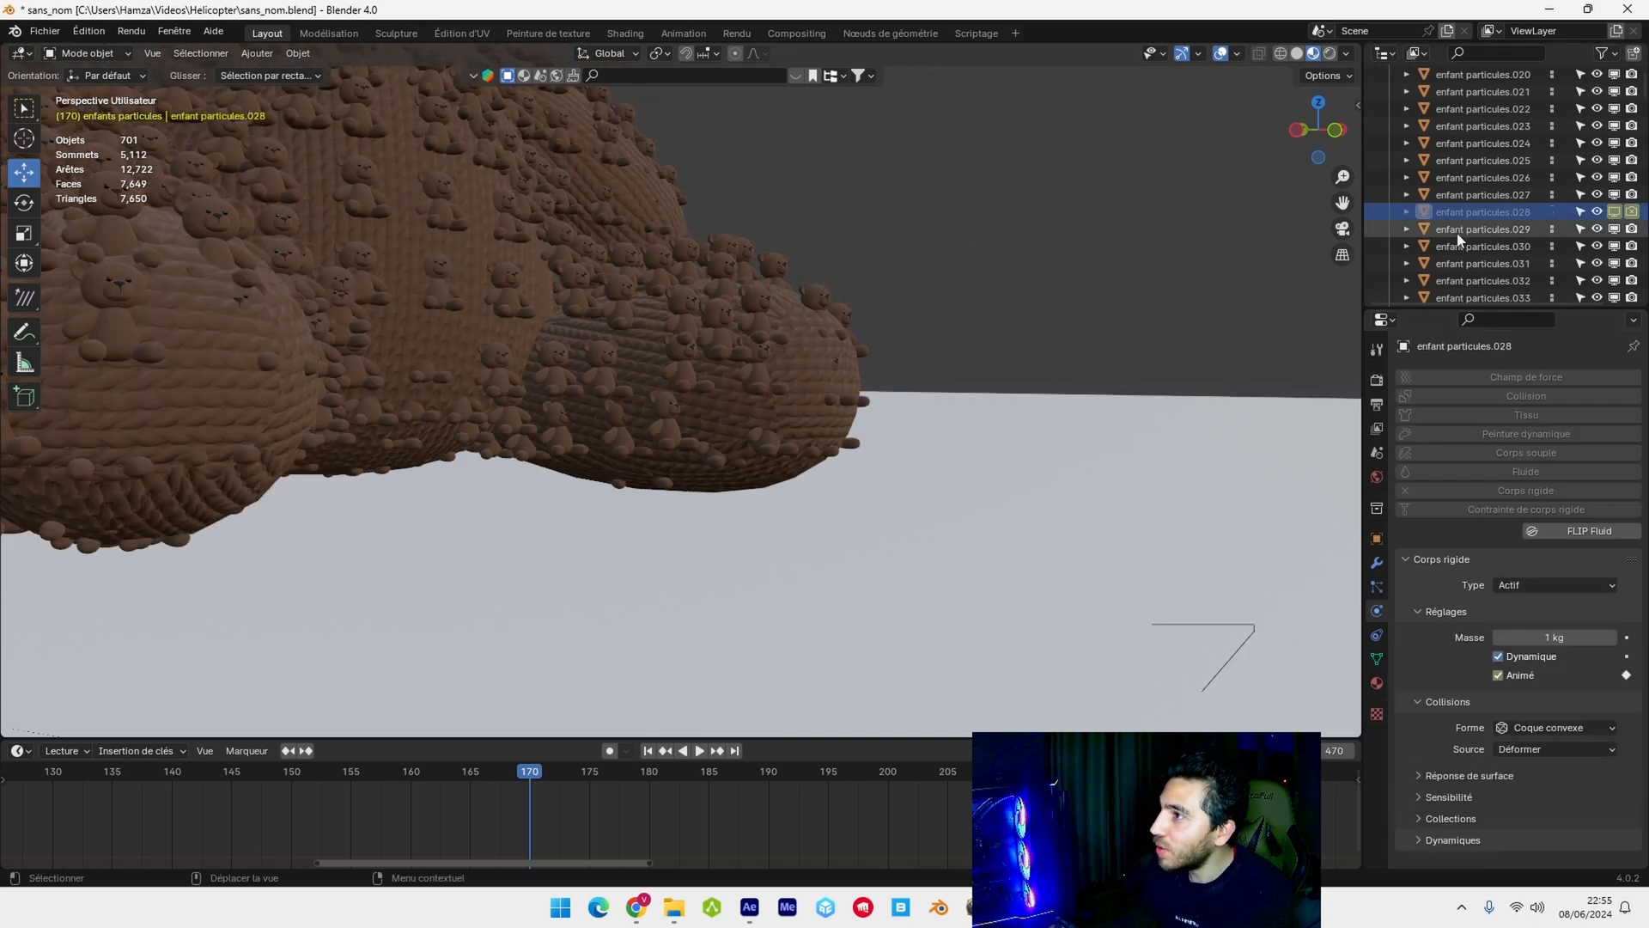
- At frame 172, copy the rigid body settings of enfant particules.028 to every object in the enfants particules collection
click(1479, 227)
click(1494, 214)
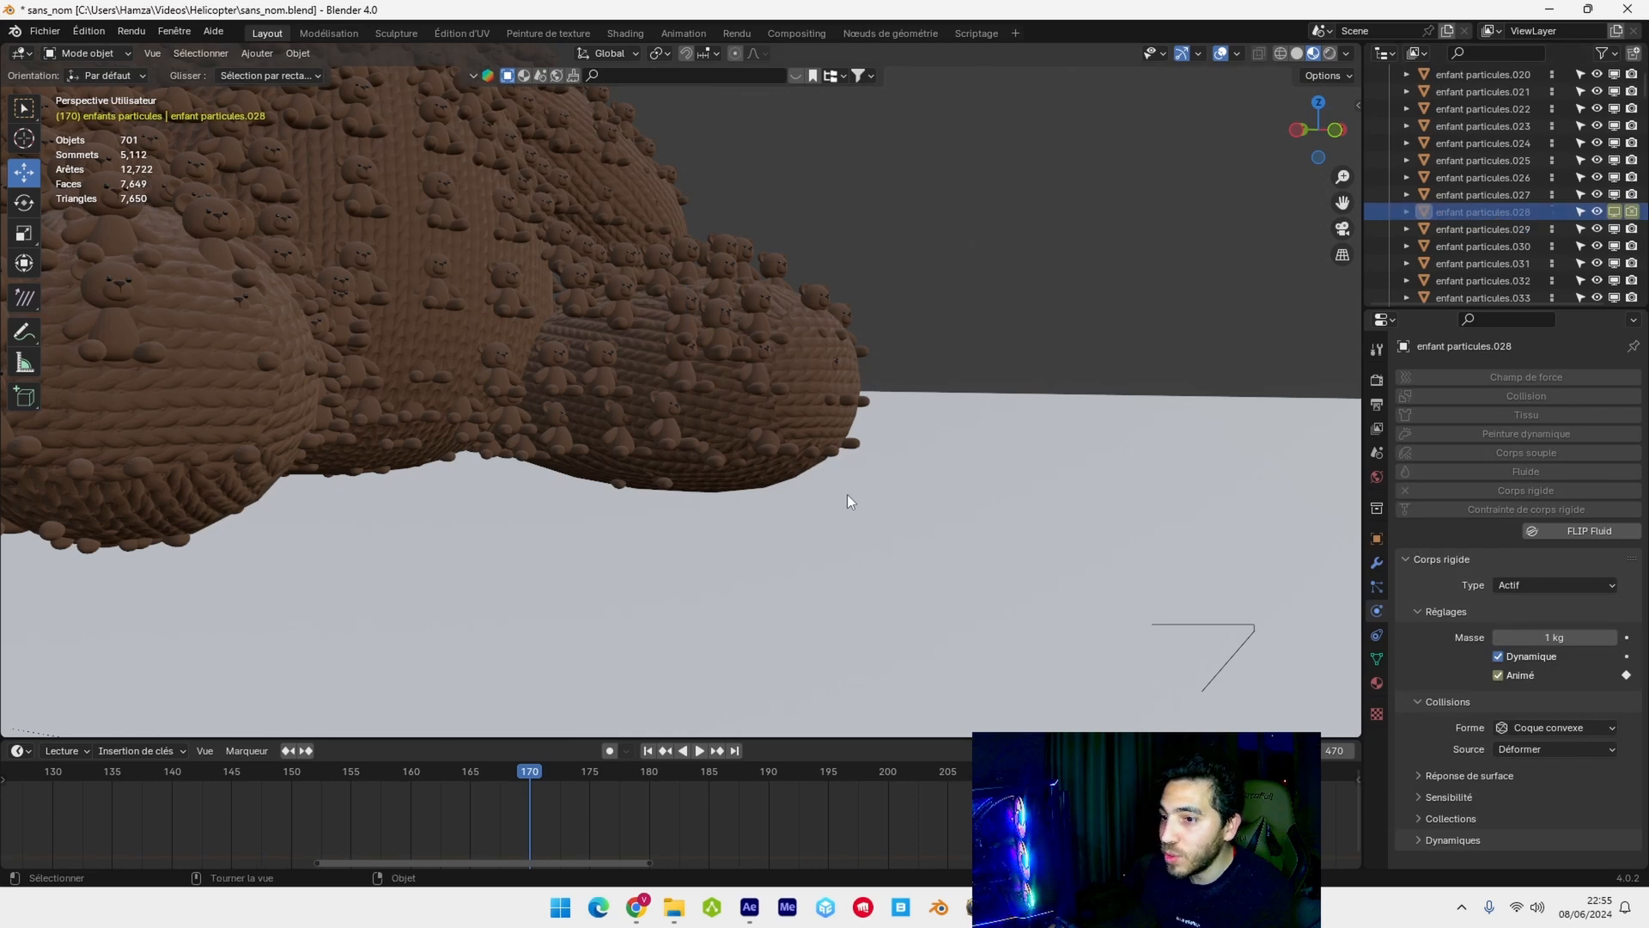
click(554, 776)
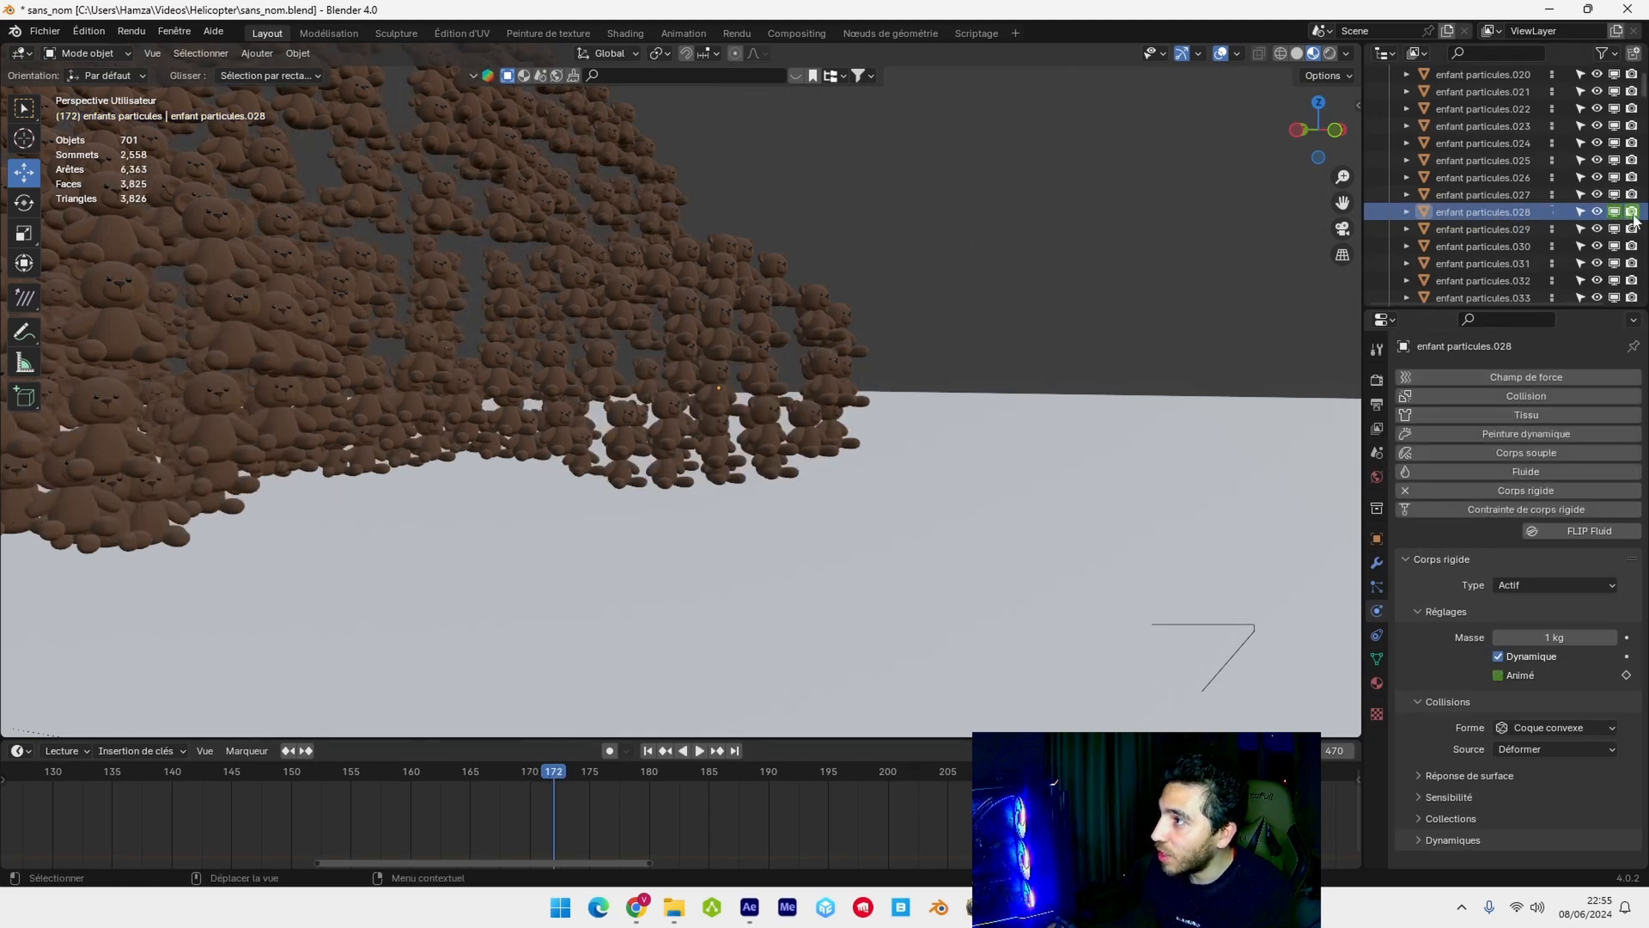
scroll(1539, 208, up, 5)
scroll(1538, 194, up, 2)
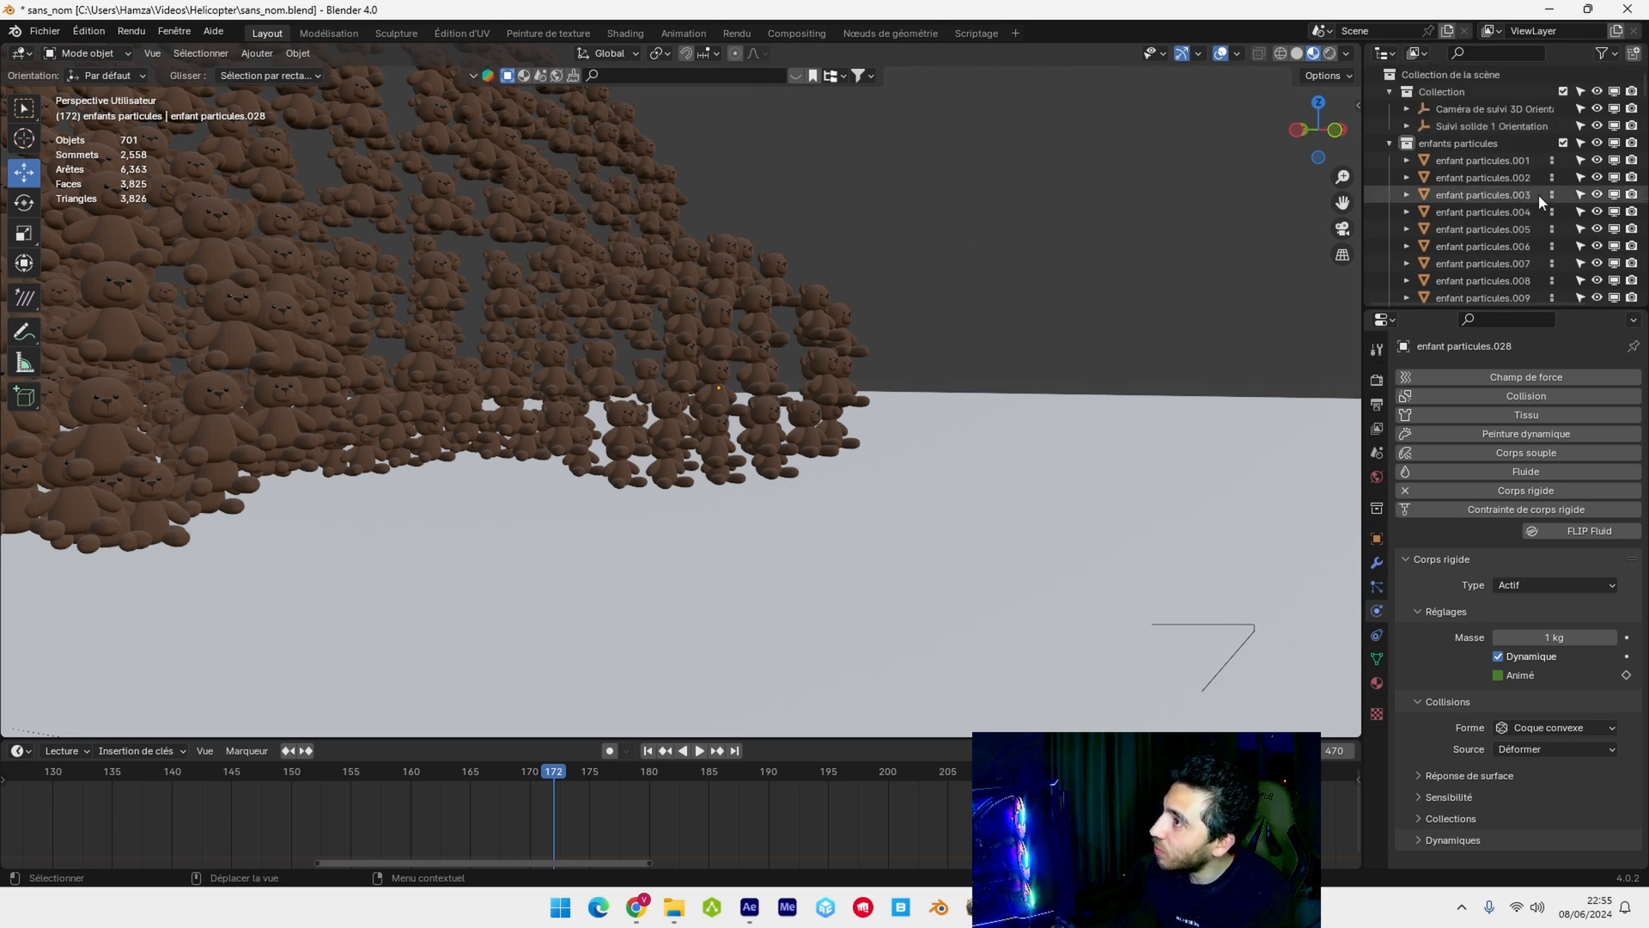
right_click(1475, 146)
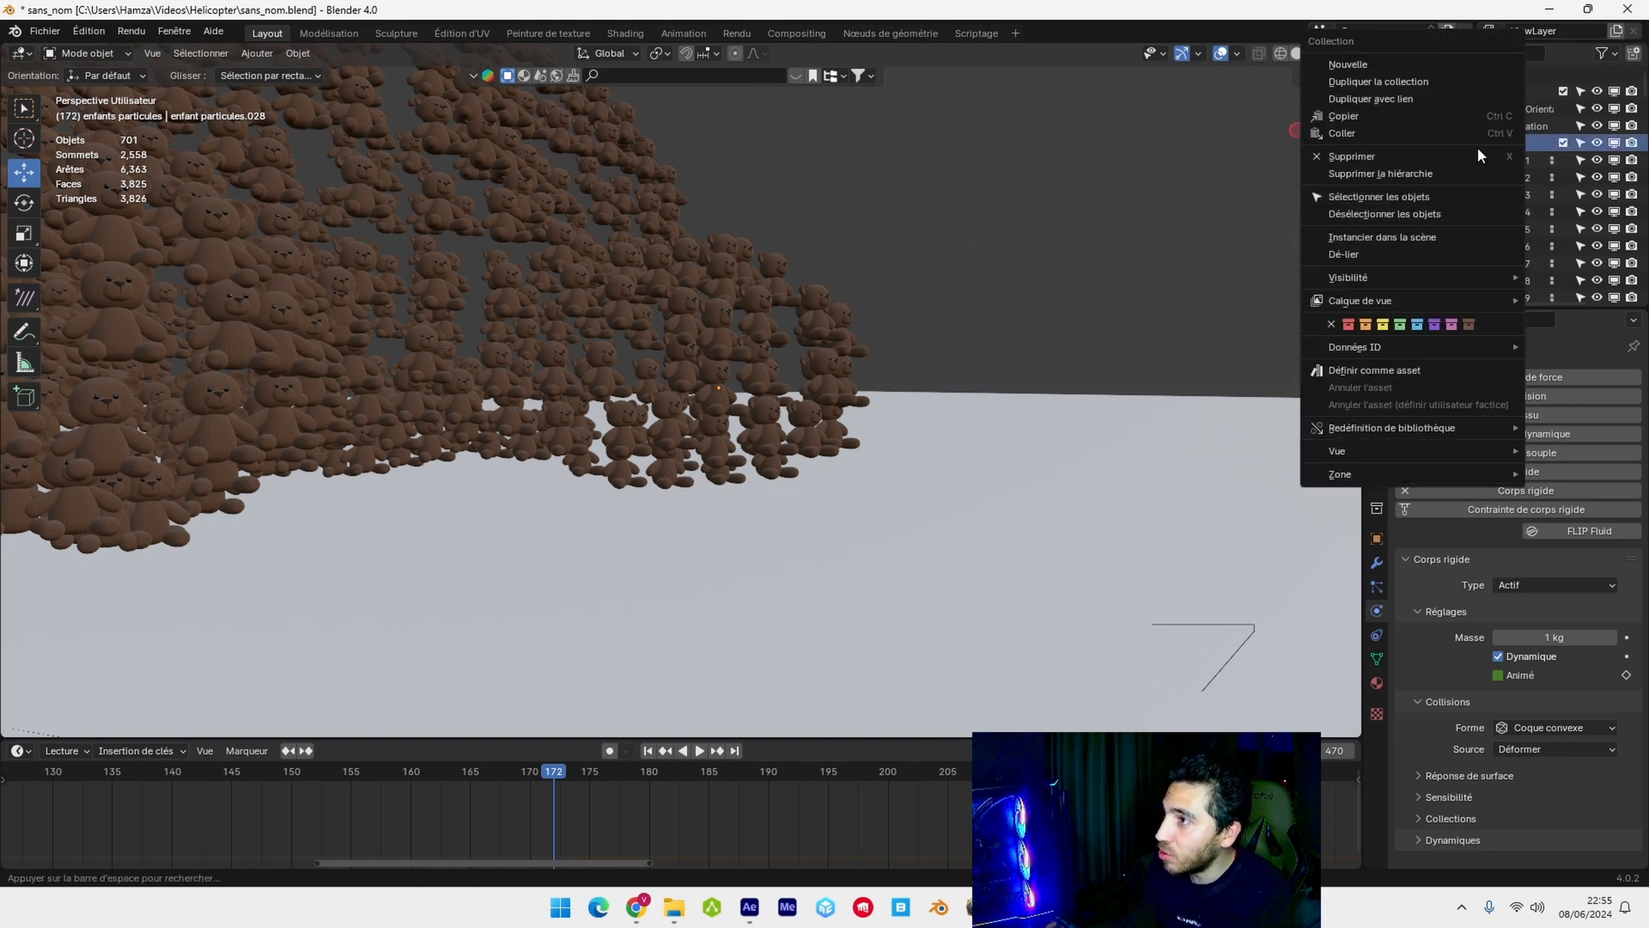
click(1438, 197)
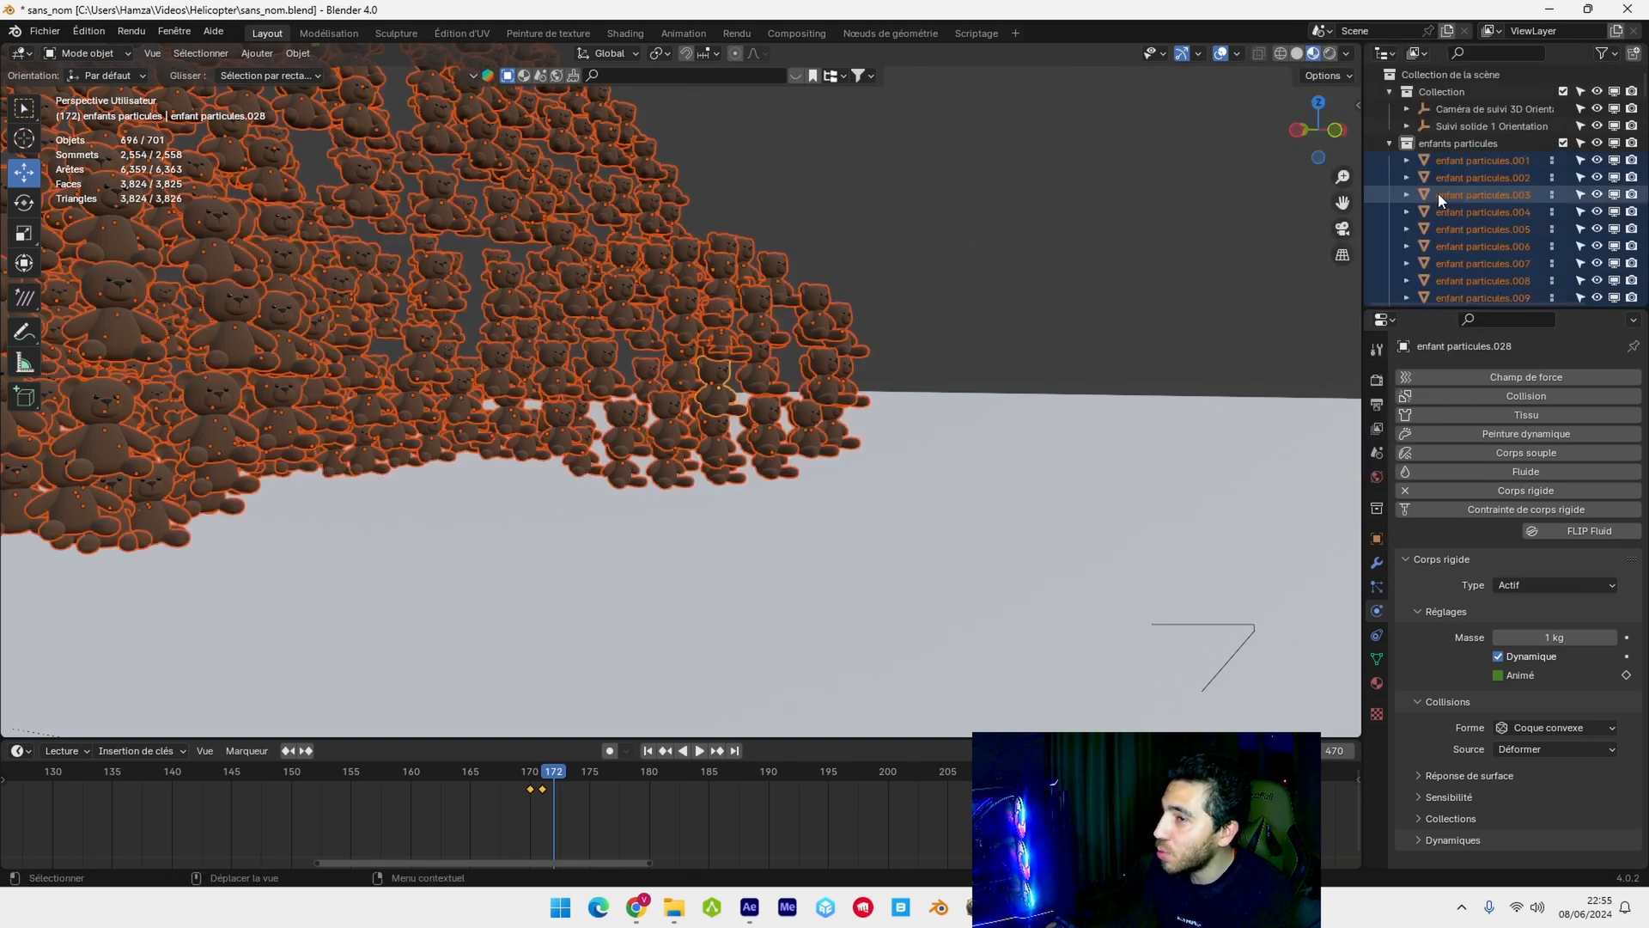
click(298, 53)
mouse_move(356, 506)
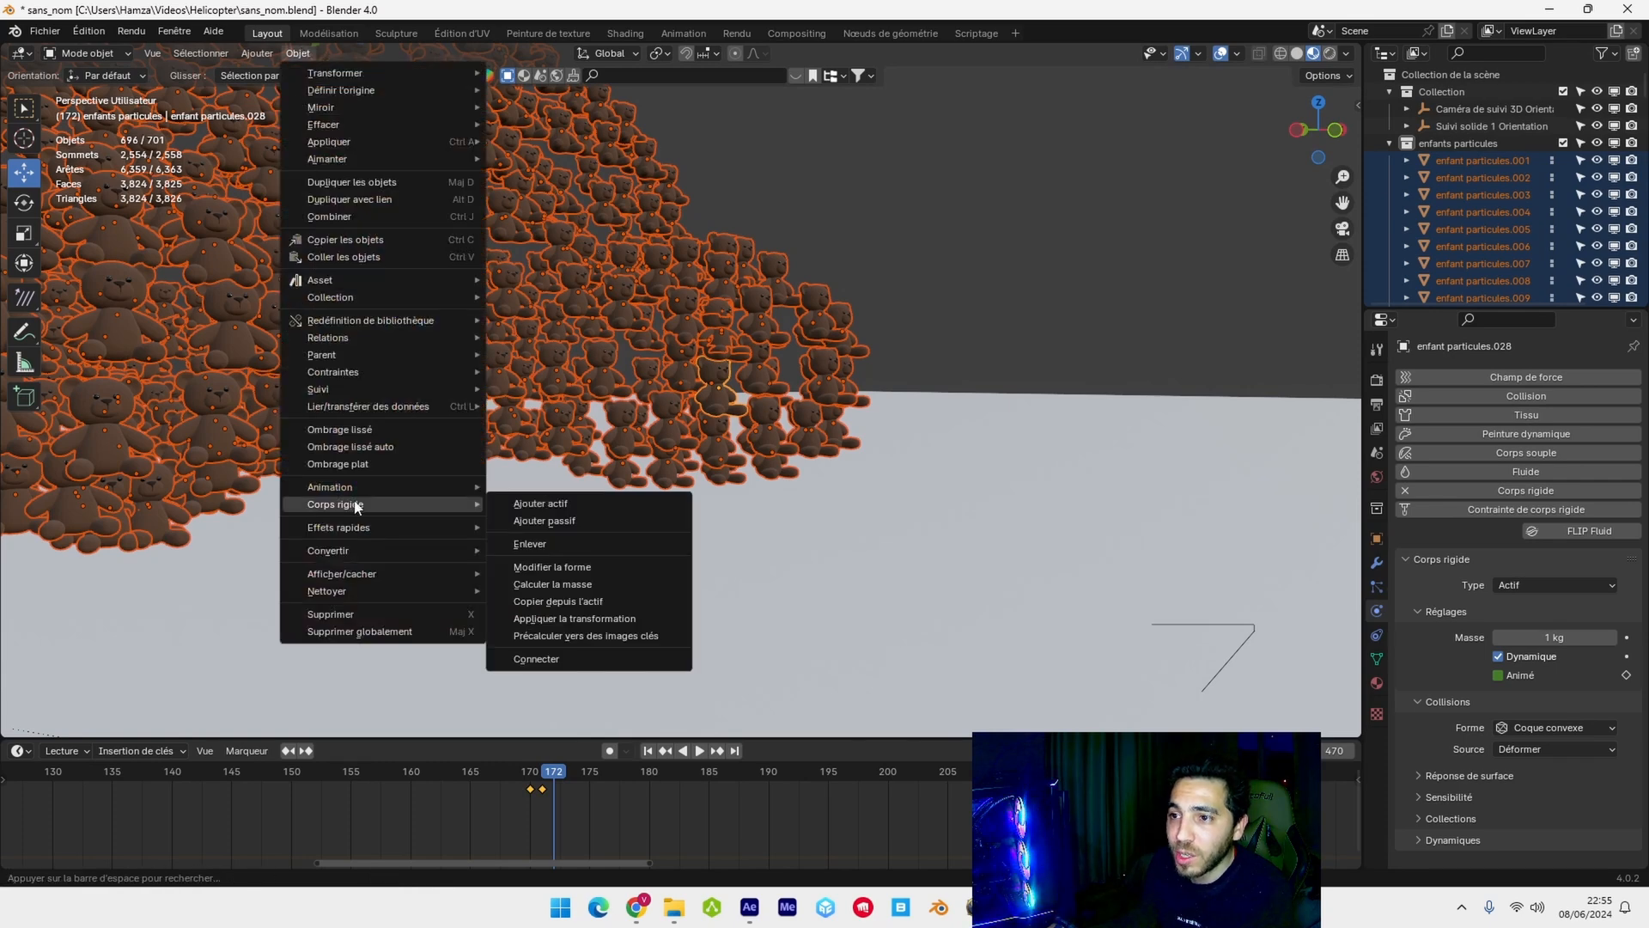
click(604, 597)
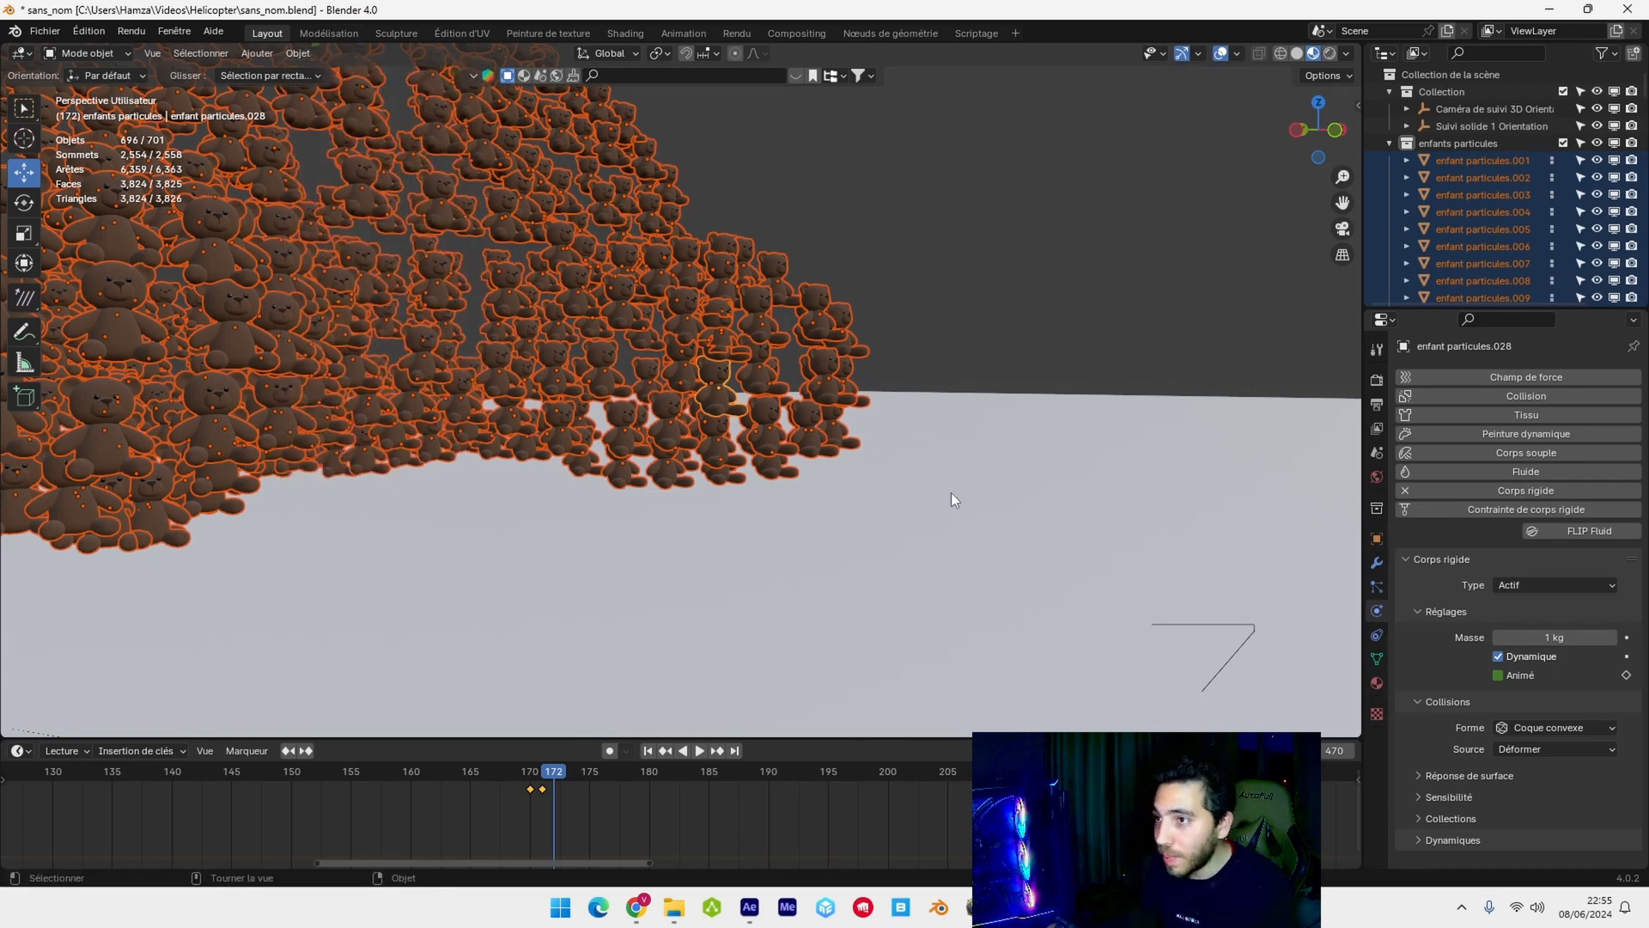
- Link the animation data of enfant particules.028 to all selected small teddies and save the file
key(ctrl+l)
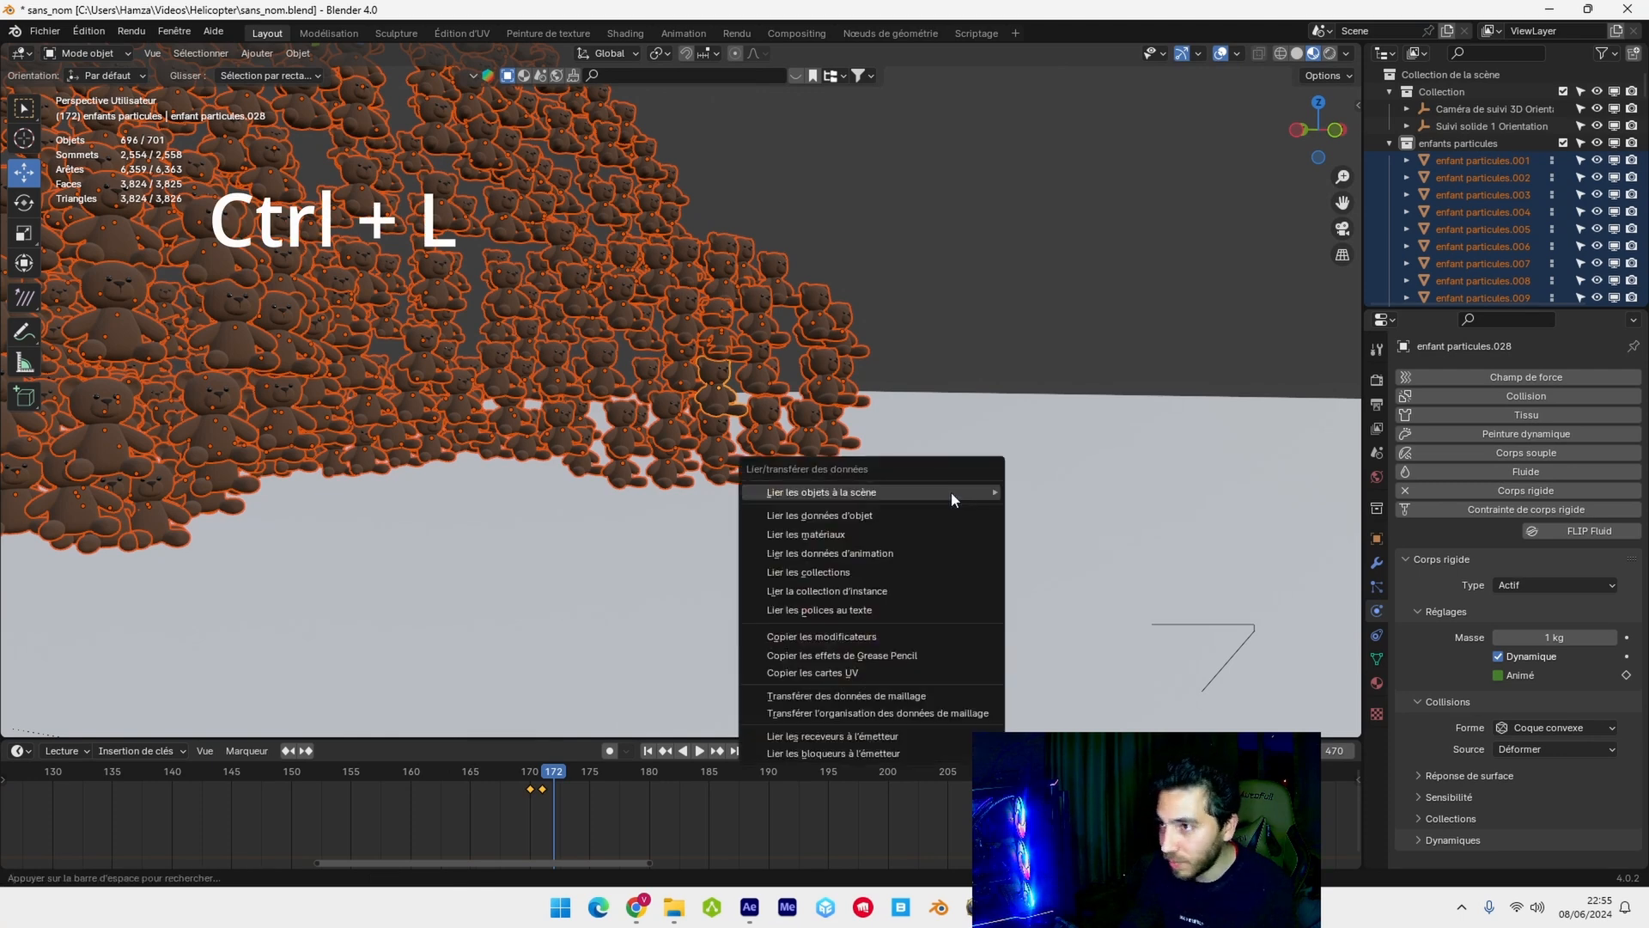
click(905, 553)
click(47, 34)
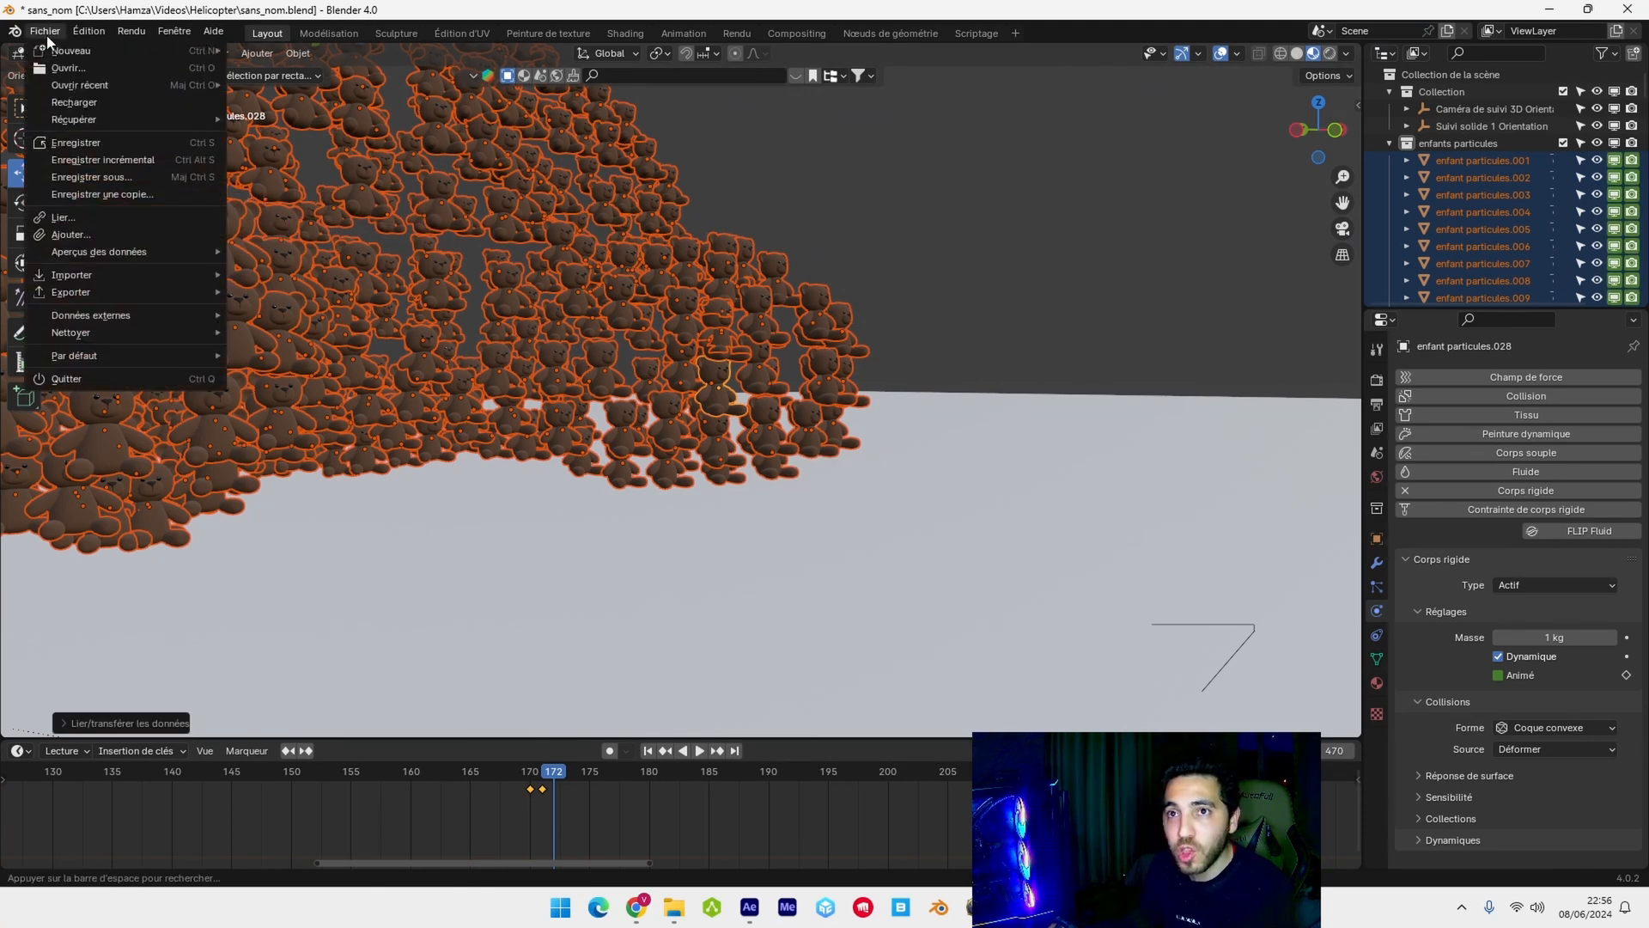
click(108, 139)
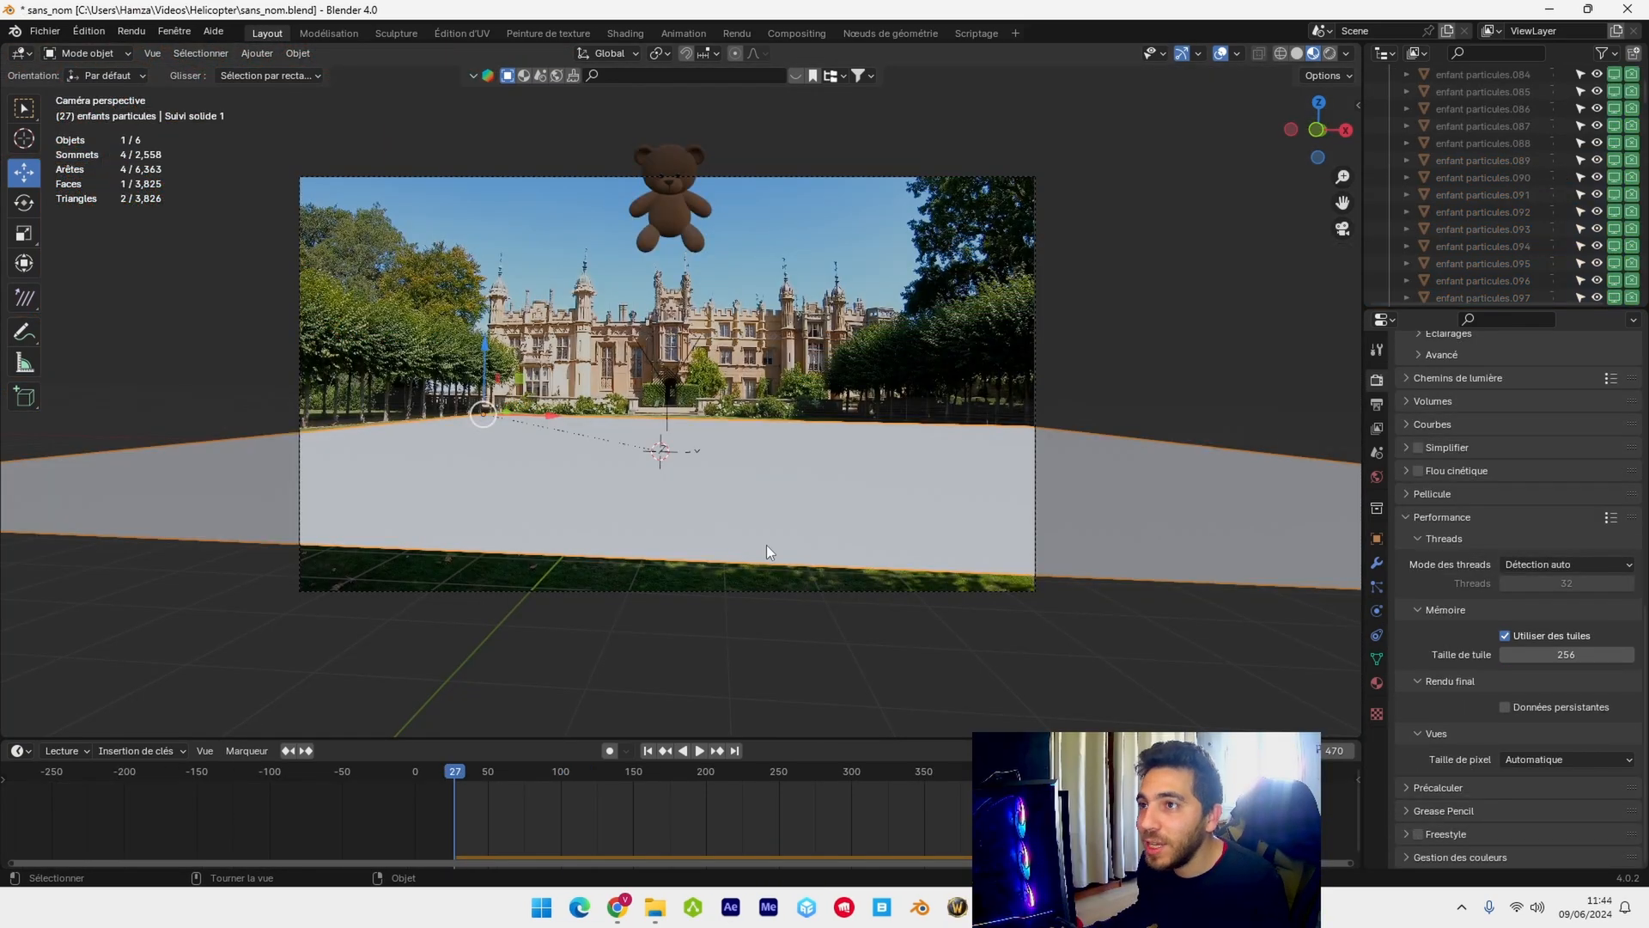
- Play the animation from frame 27 and step through the small teddies' collapse up to frame 210
key(space)
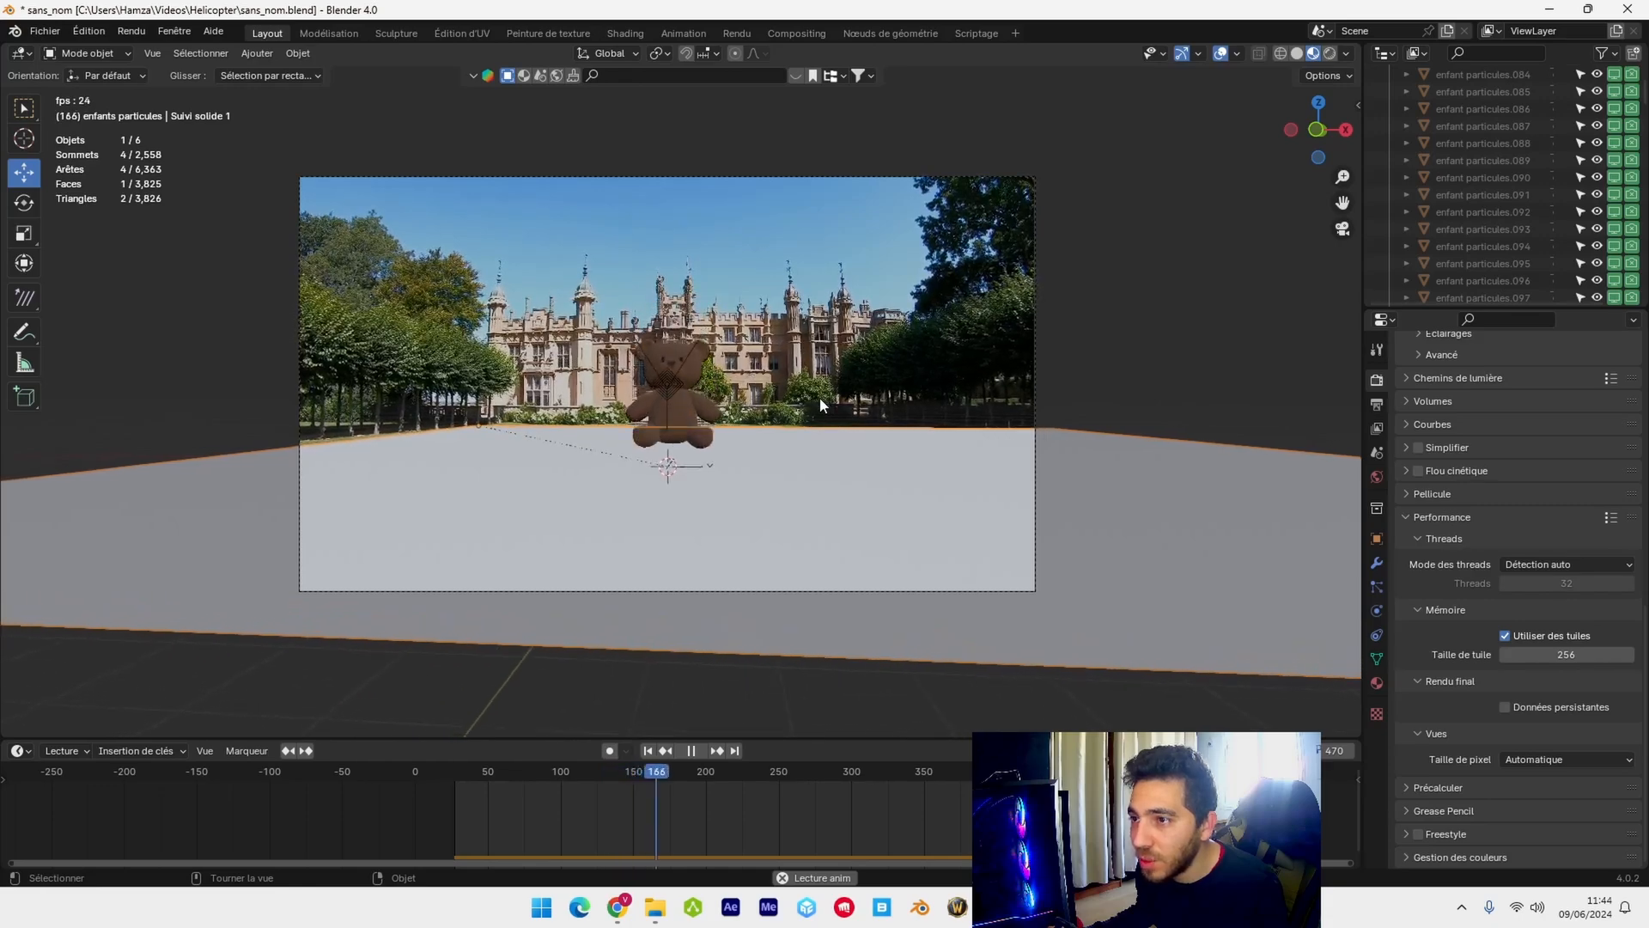
key(space)
scroll(799, 396, up, 5)
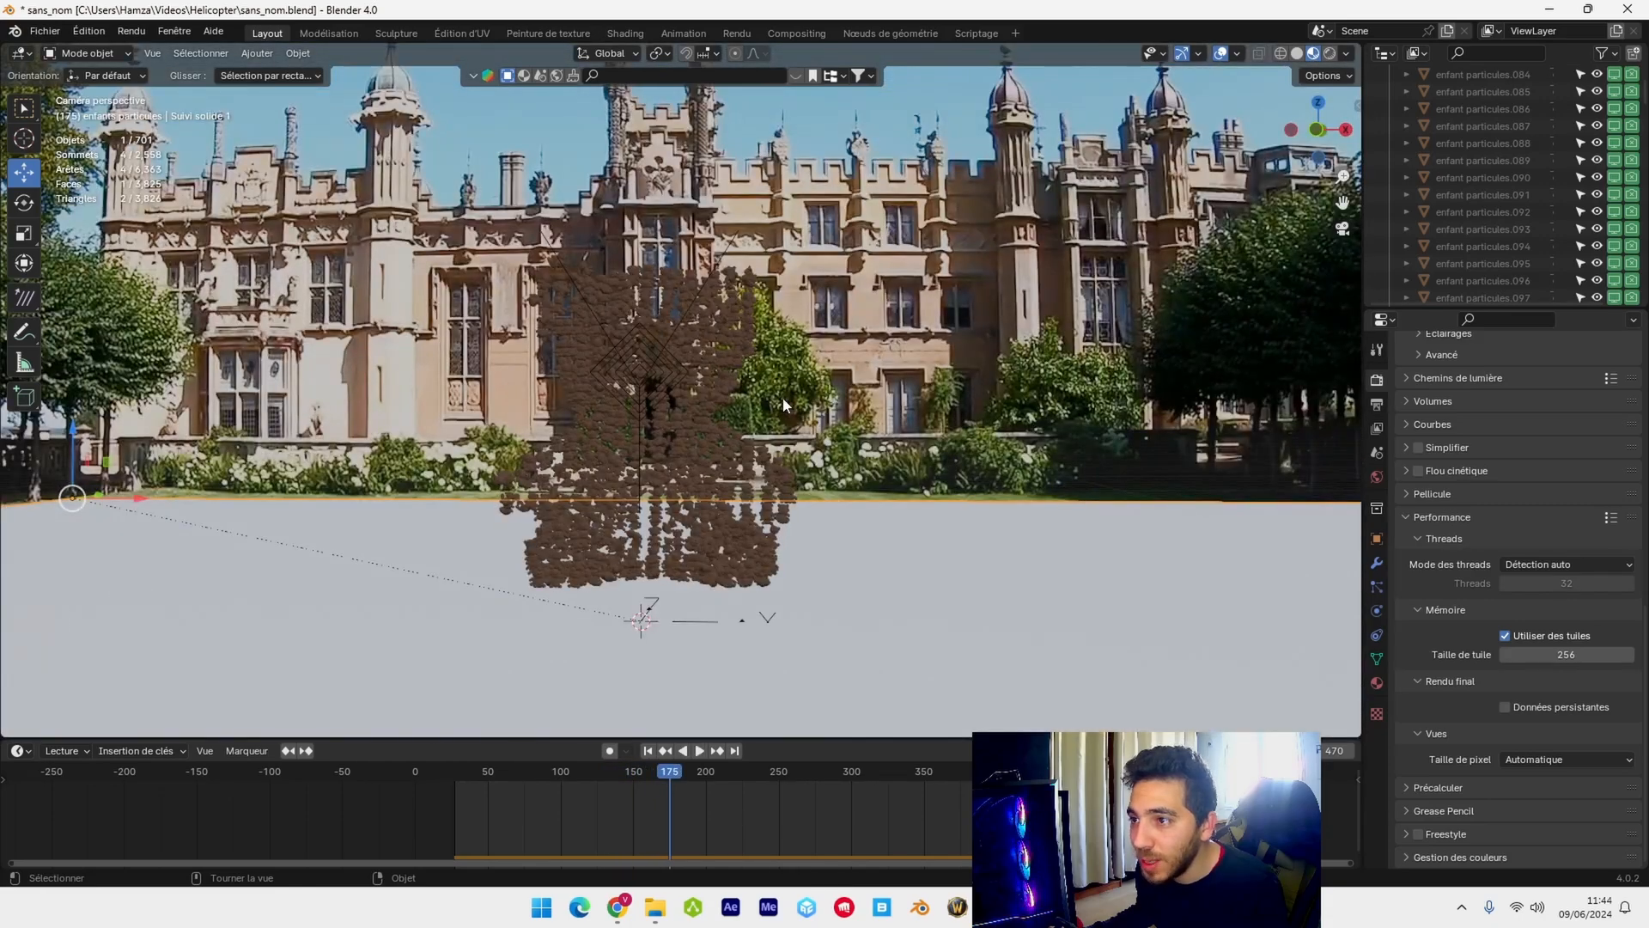
key(Right)
key(Right)
key(Right)
key(Right)
key(Right)
key(Right)
key(Right)
key(Right)
key(Right)
key(Right)
key(Right)
key(Right)
key(Right)
key(Right)
key(Right)
key(Right)
key(Right)
key(Right)
key(Right)
key(Right)
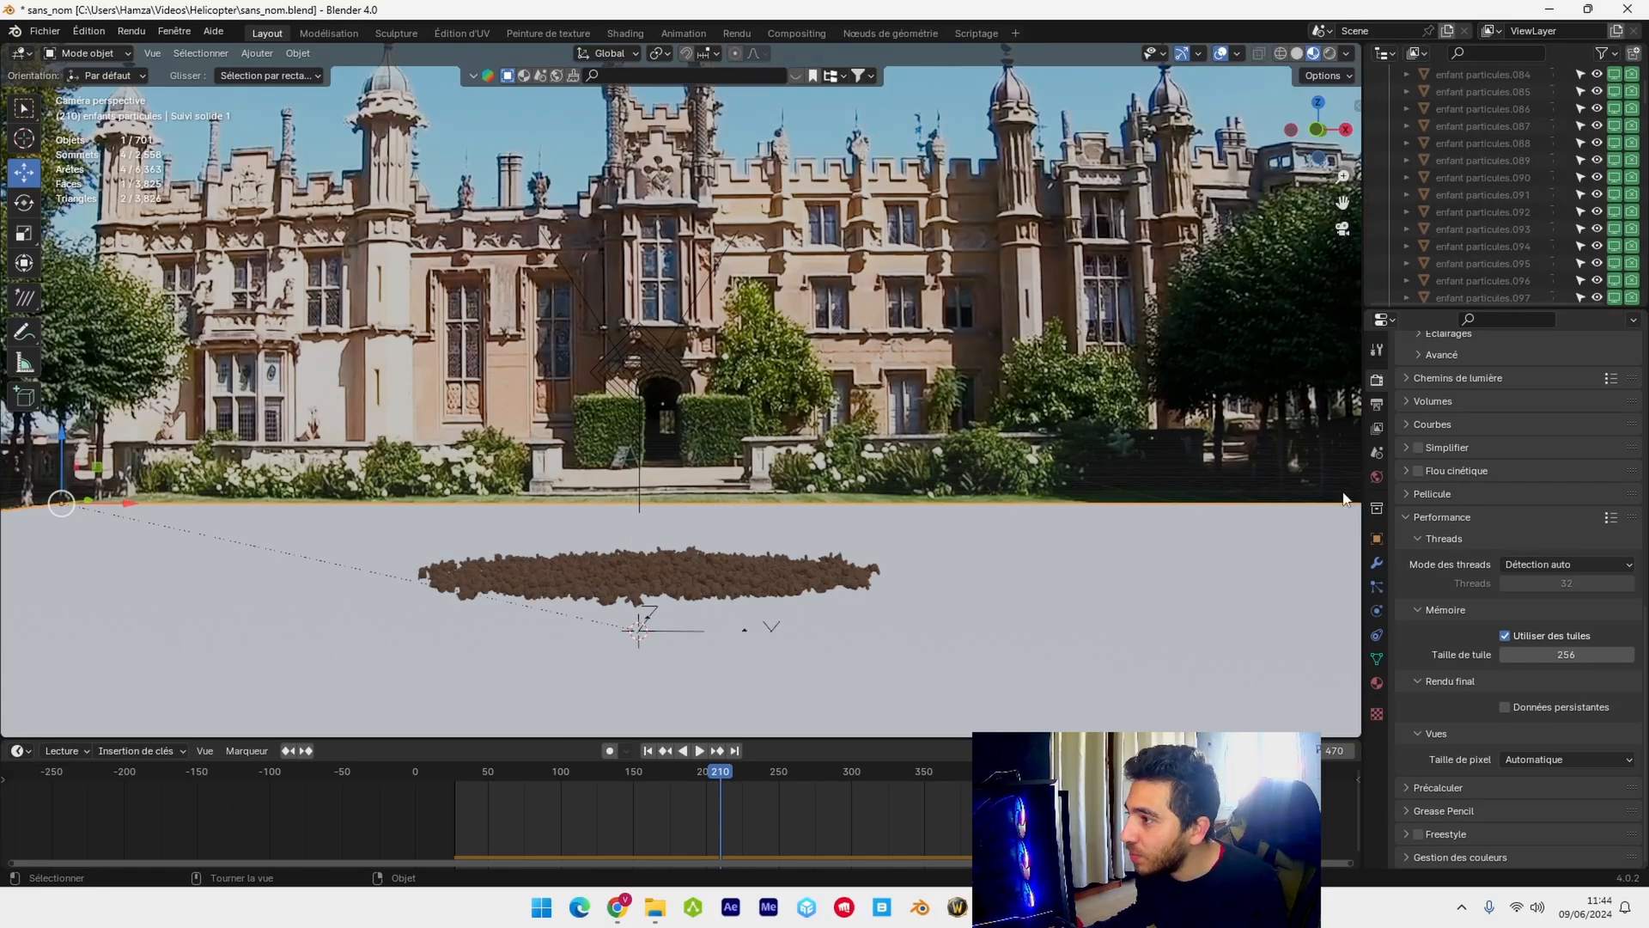
- Examine the scene's rigid body world settings, including its constraints collection and the cache baking options
click(1376, 461)
scroll(1398, 594, up, 5)
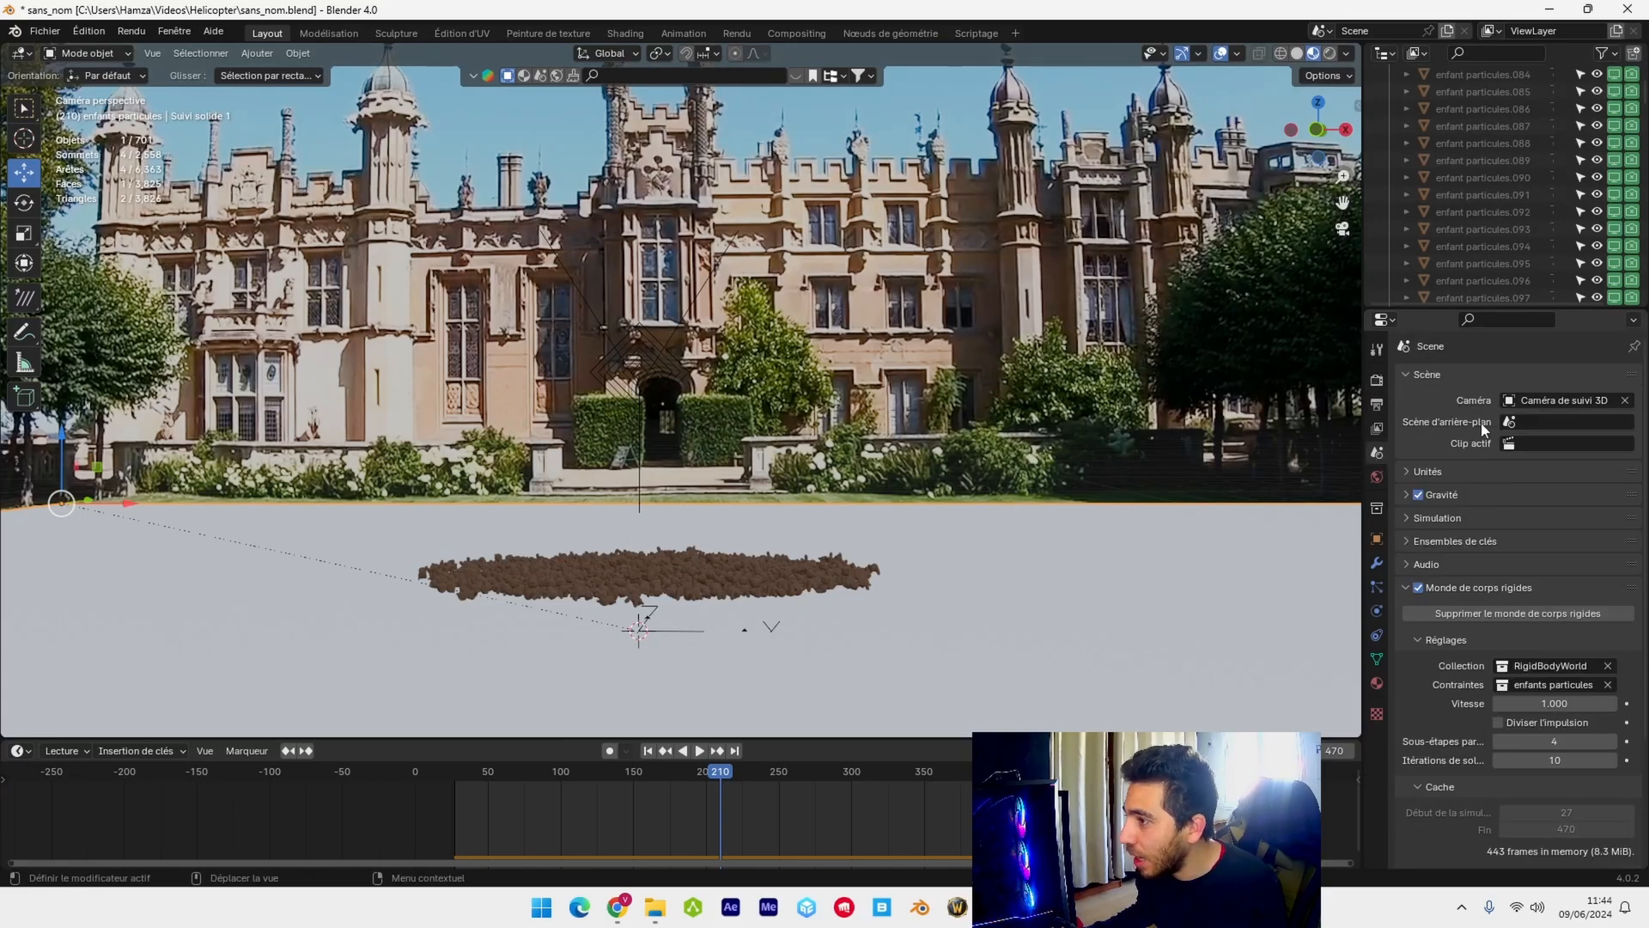
click(1401, 587)
click(1402, 588)
scroll(1401, 588, down, 3)
click(1534, 582)
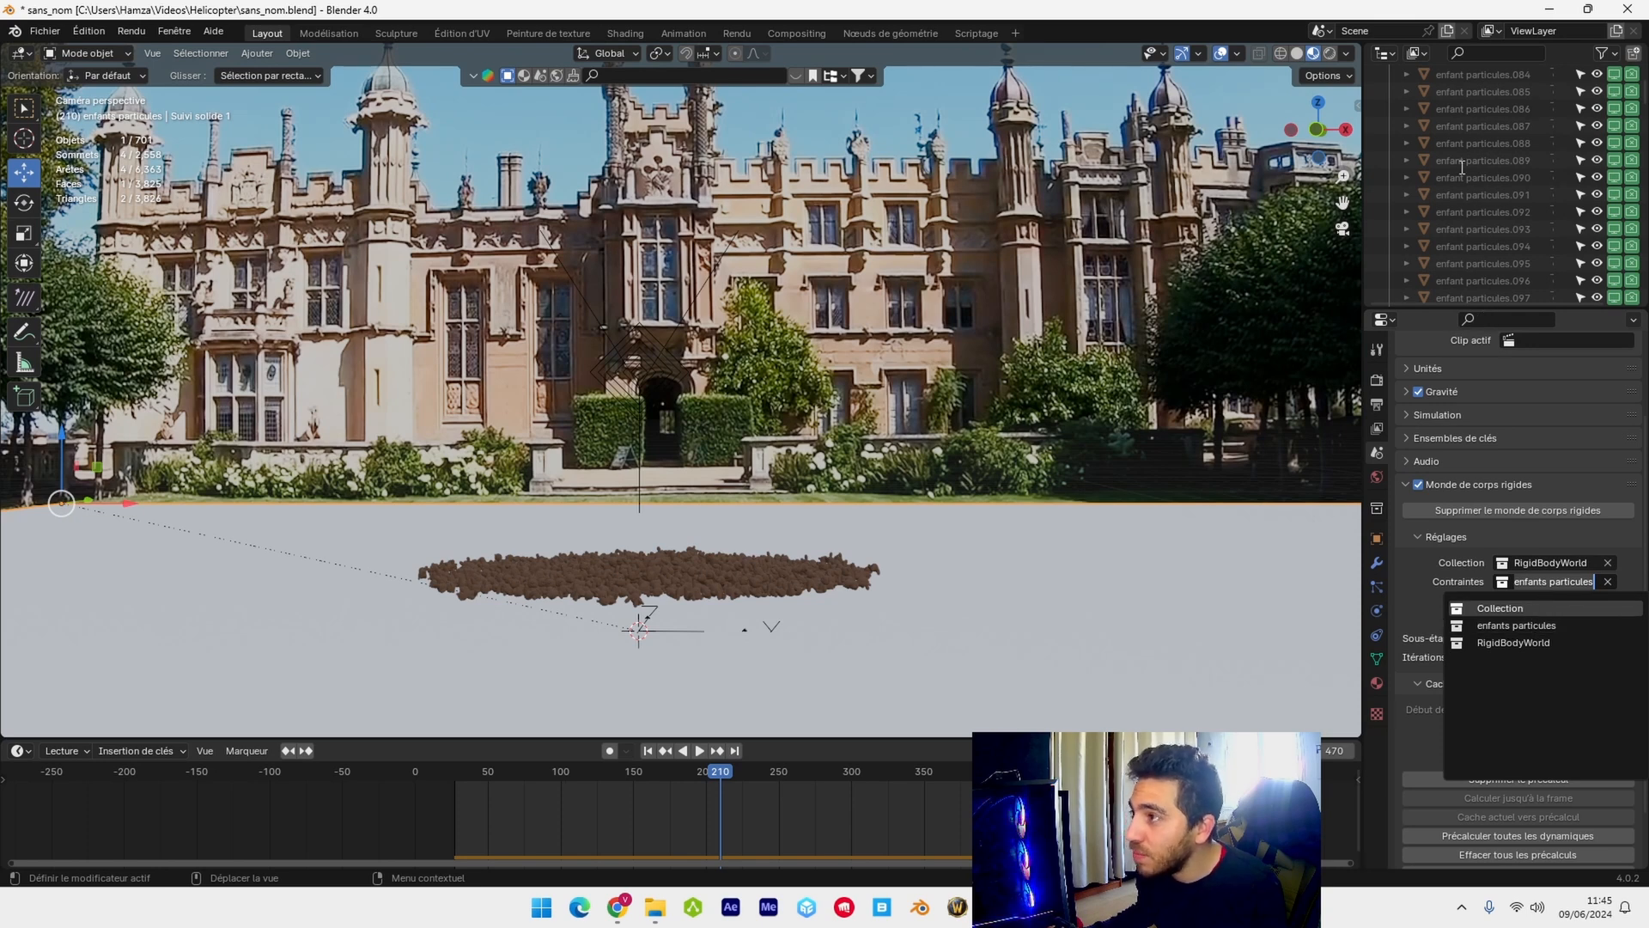
click(1457, 299)
scroll(1439, 569, down, 2)
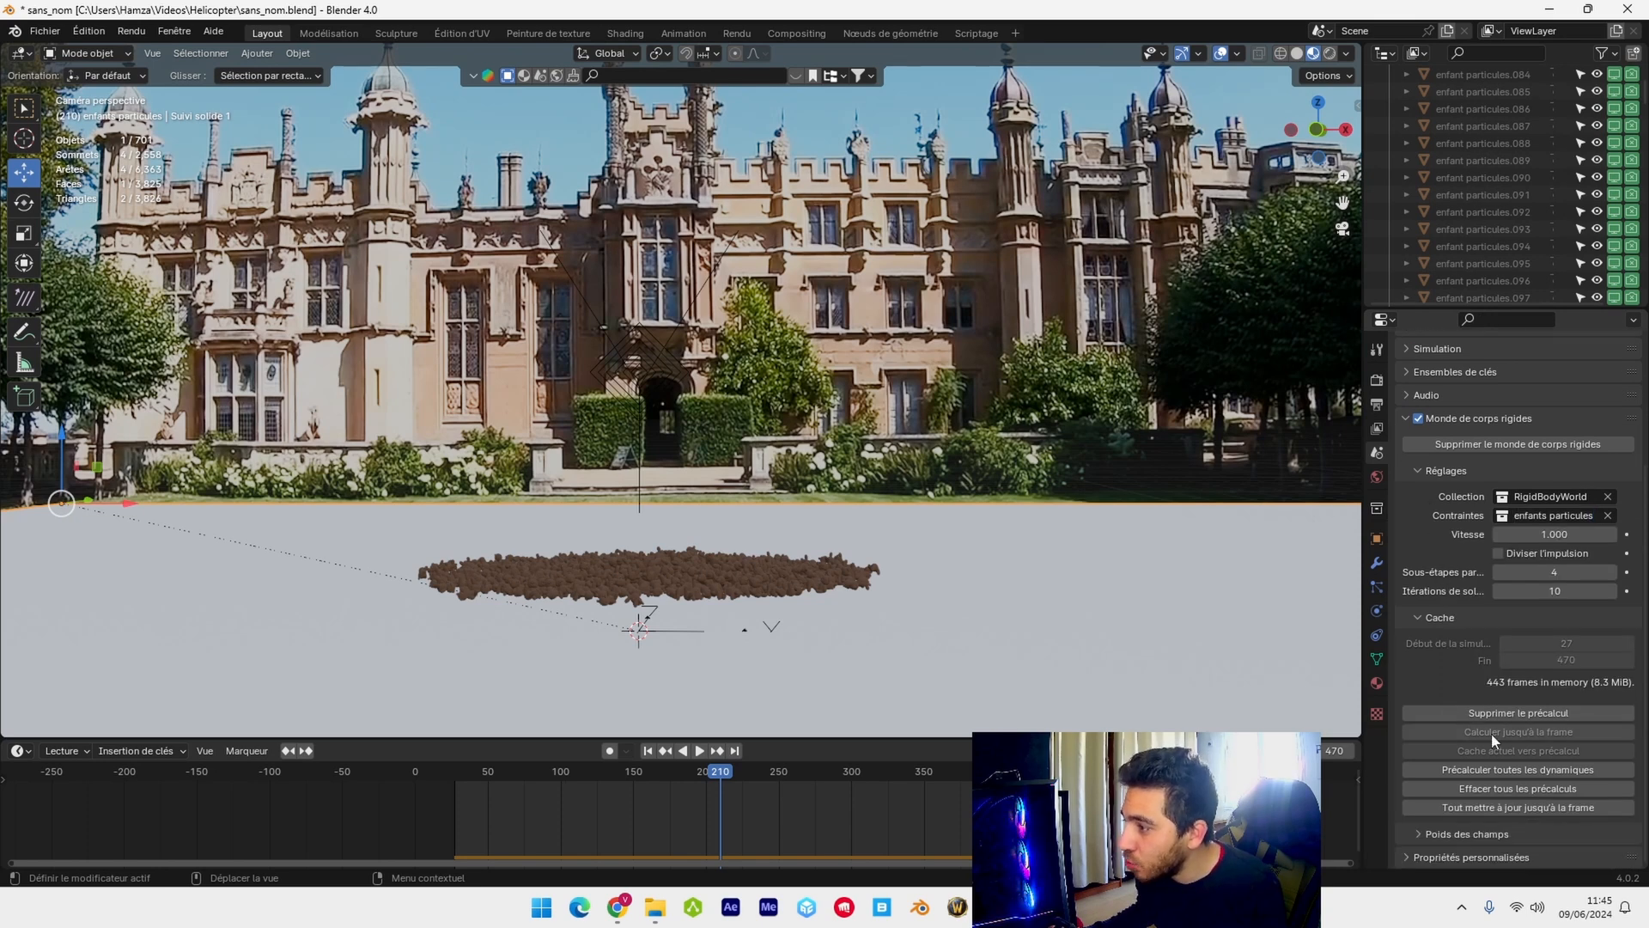
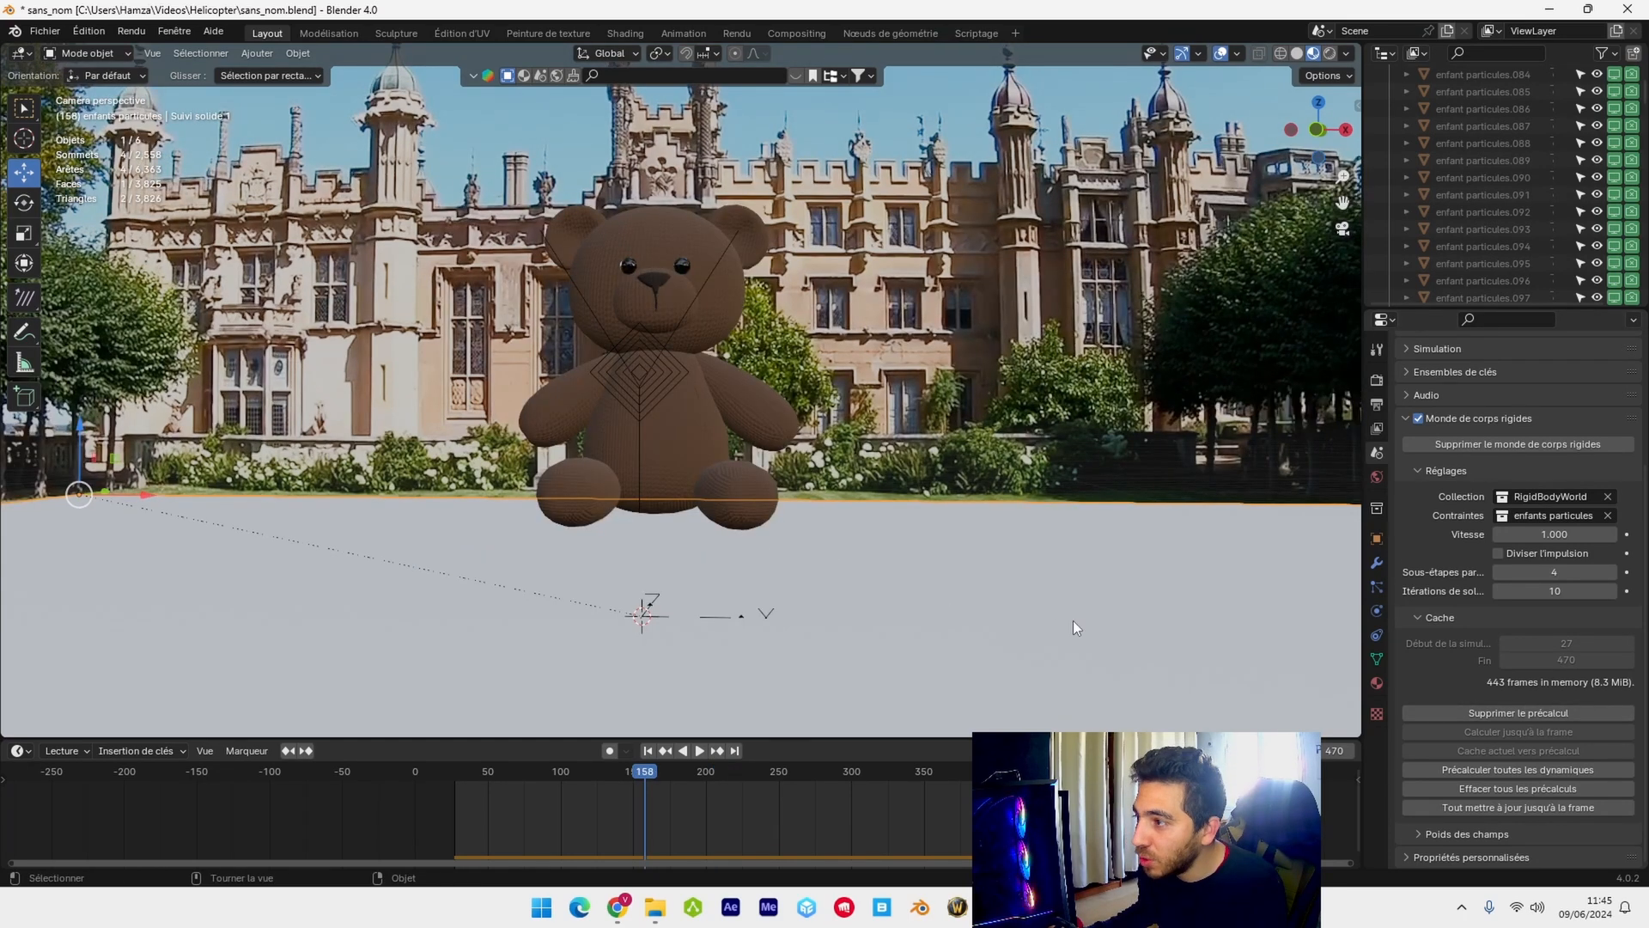
- Make the ground plane Suivi solide 1 a shadow catcher with the Attrapeur d'ombres option
click(1376, 539)
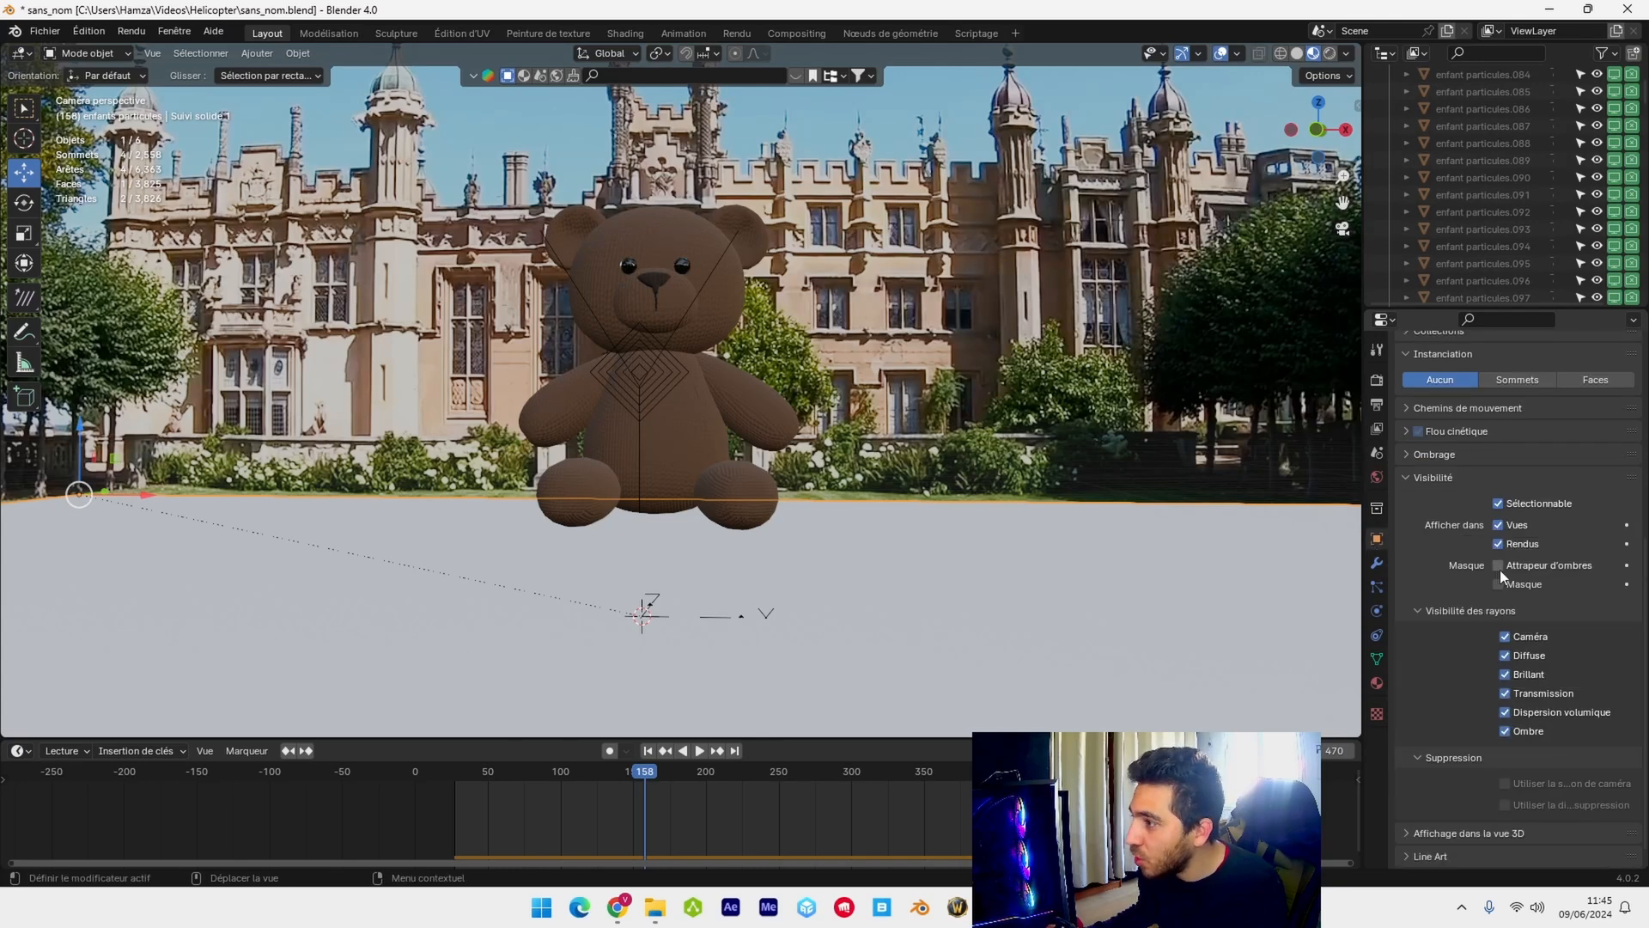
click(1498, 567)
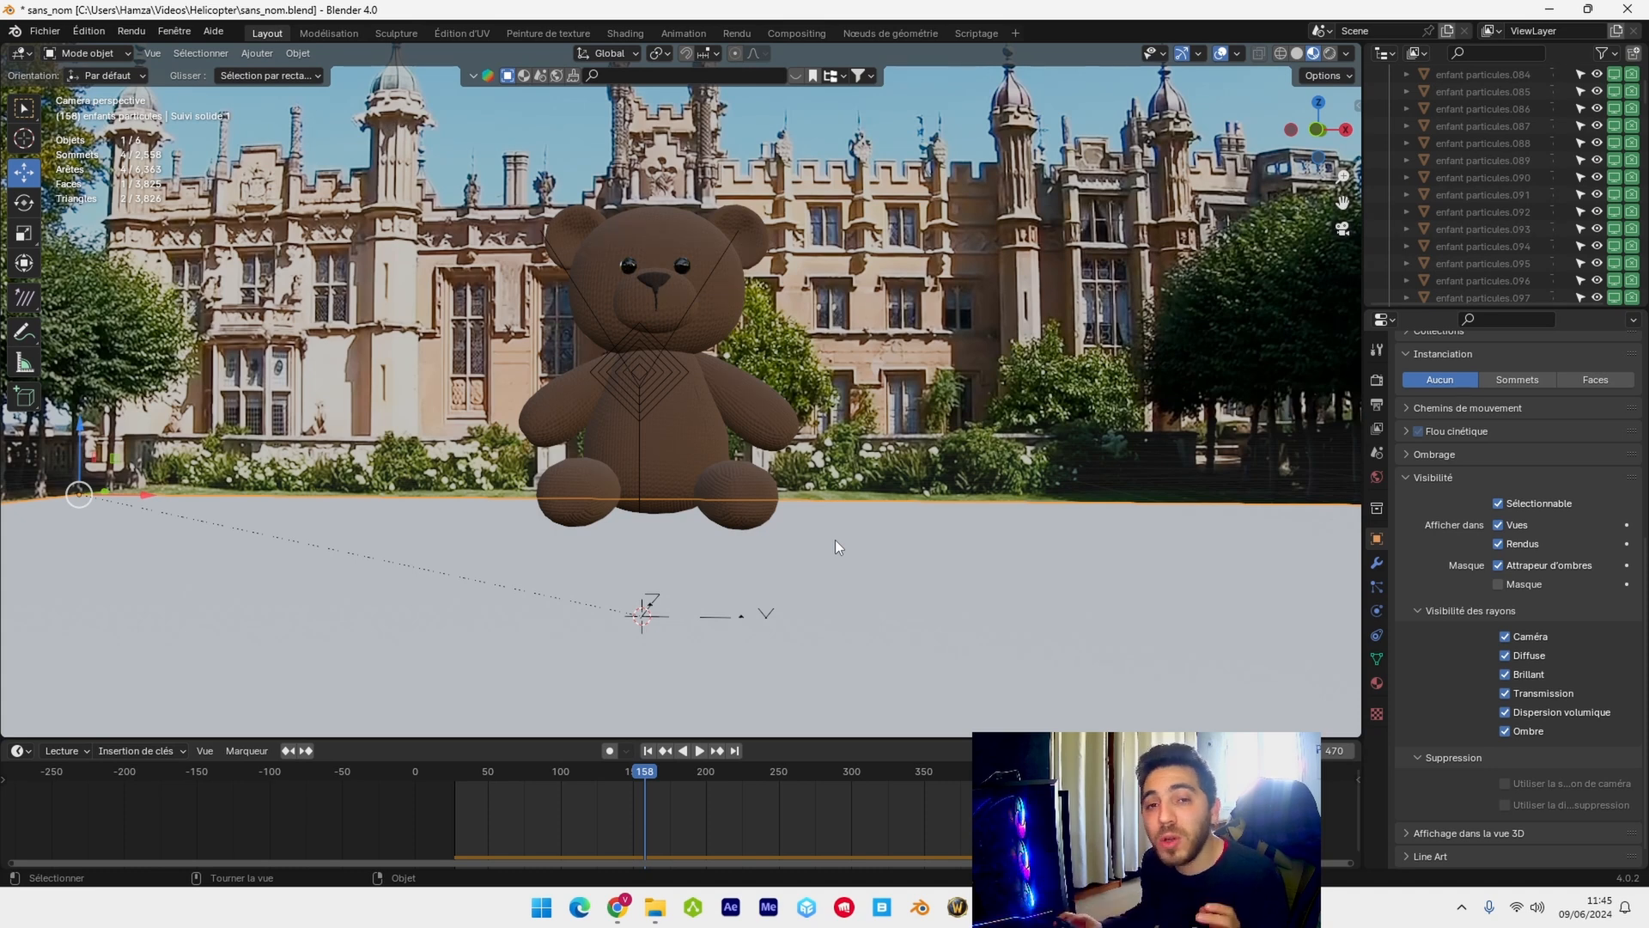
- Check the world's background colour source and switch to Poly Haven in the browser to open the Symmetrical Garden 02 HDRI
click(1375, 478)
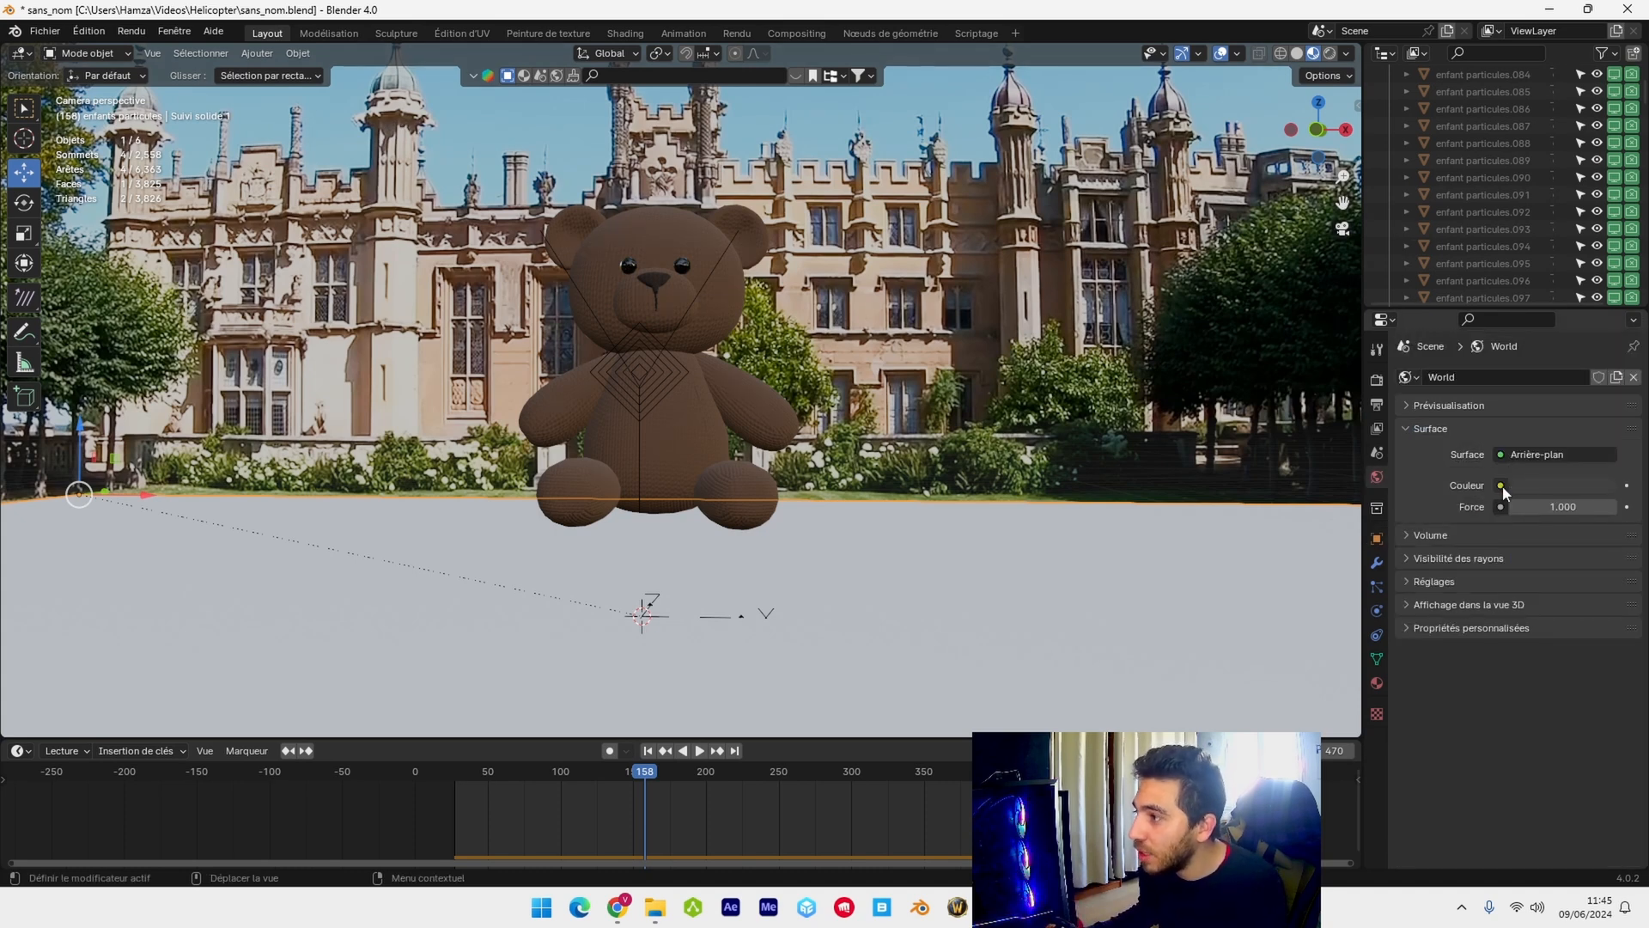
click(1501, 485)
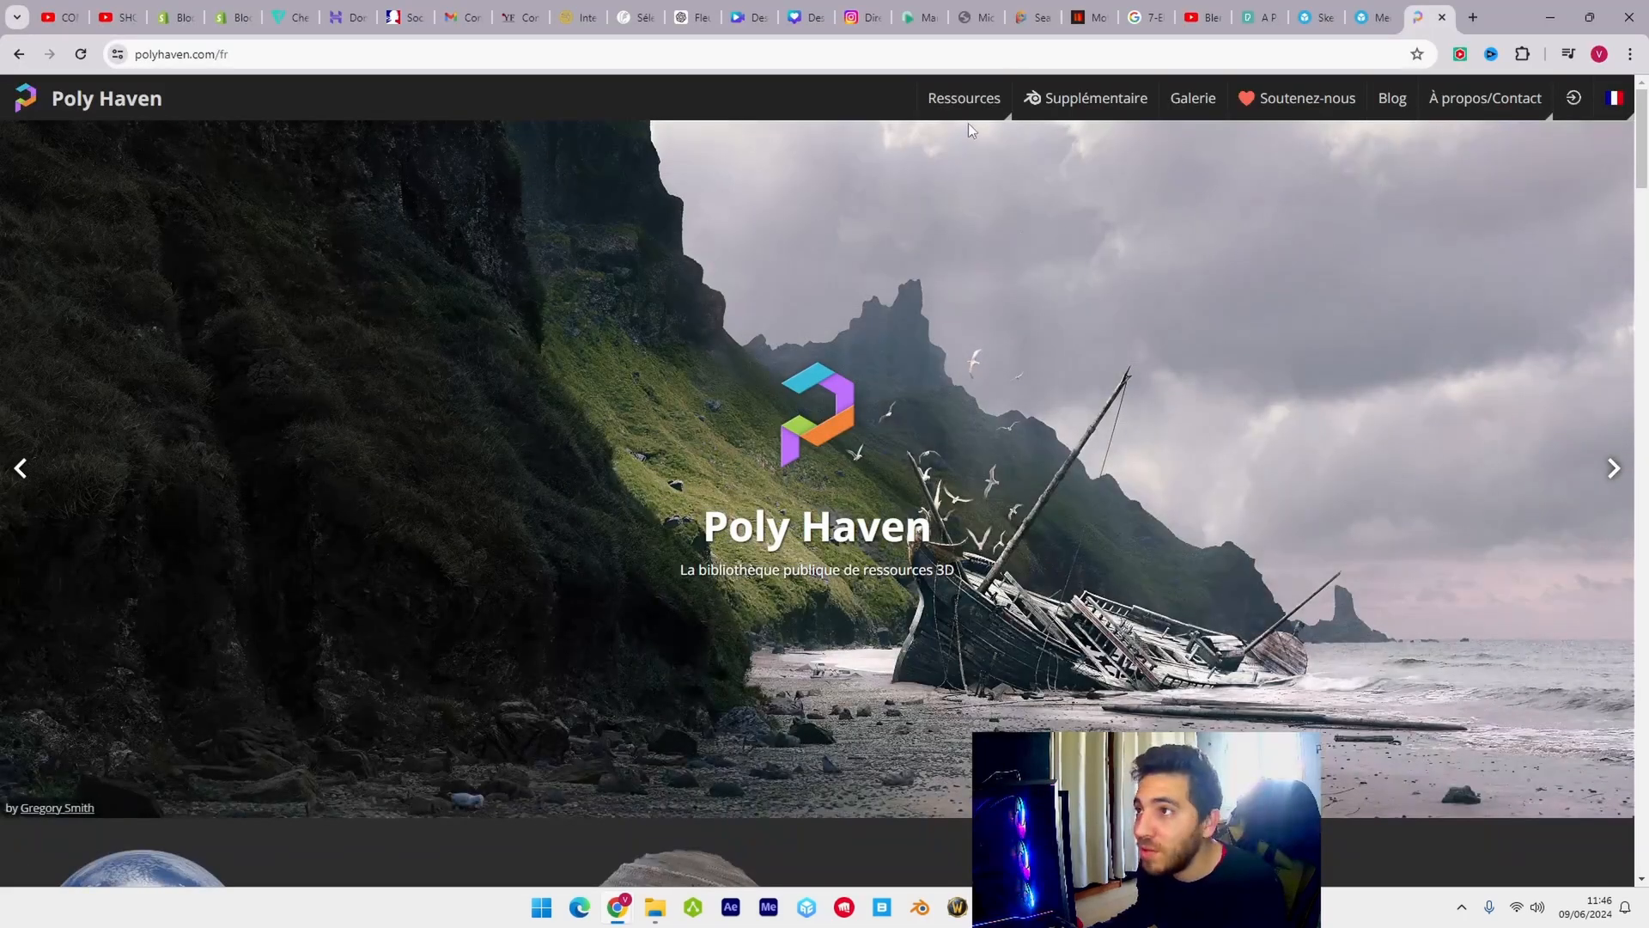
mouse_move(965, 103)
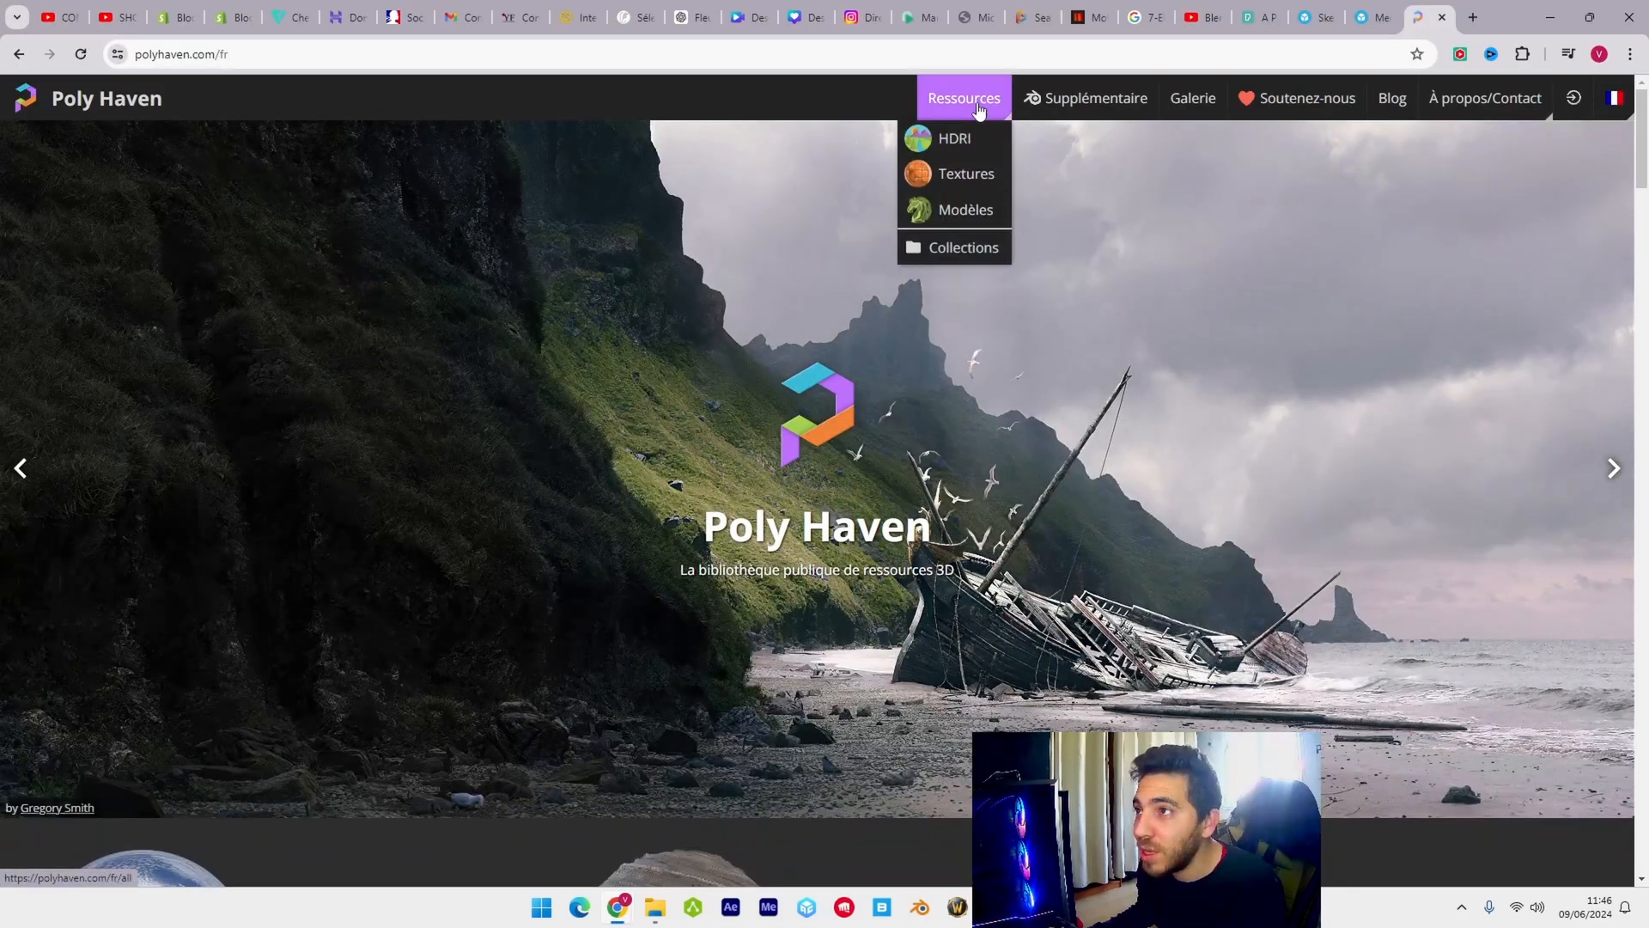
click(952, 137)
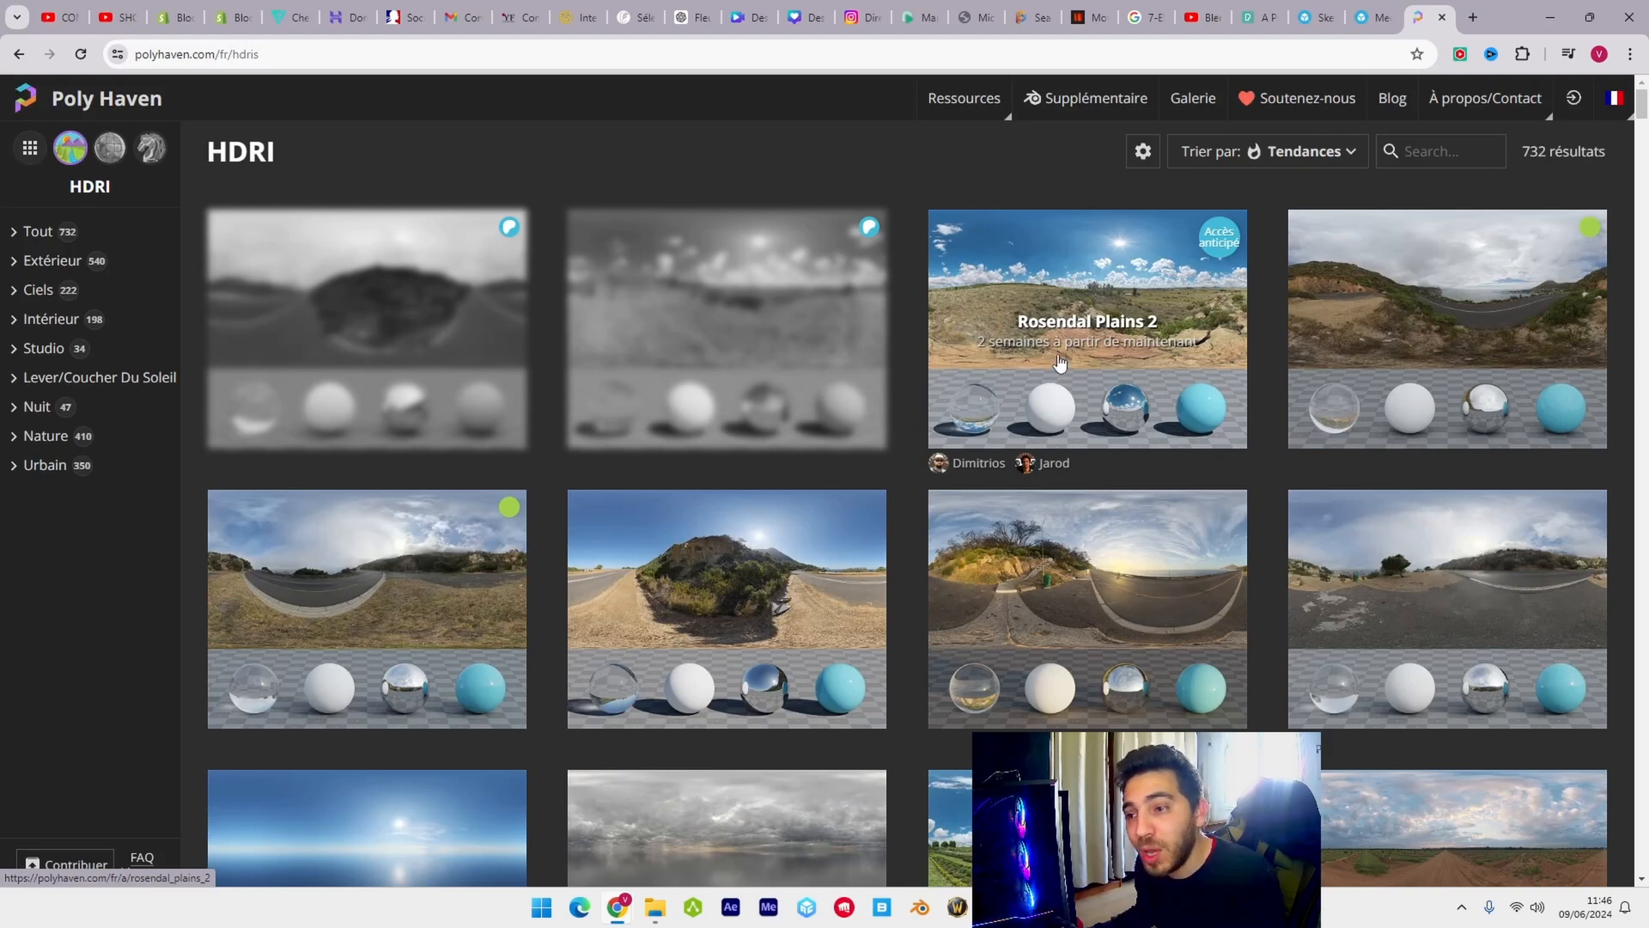
scroll(1061, 364, down, 5)
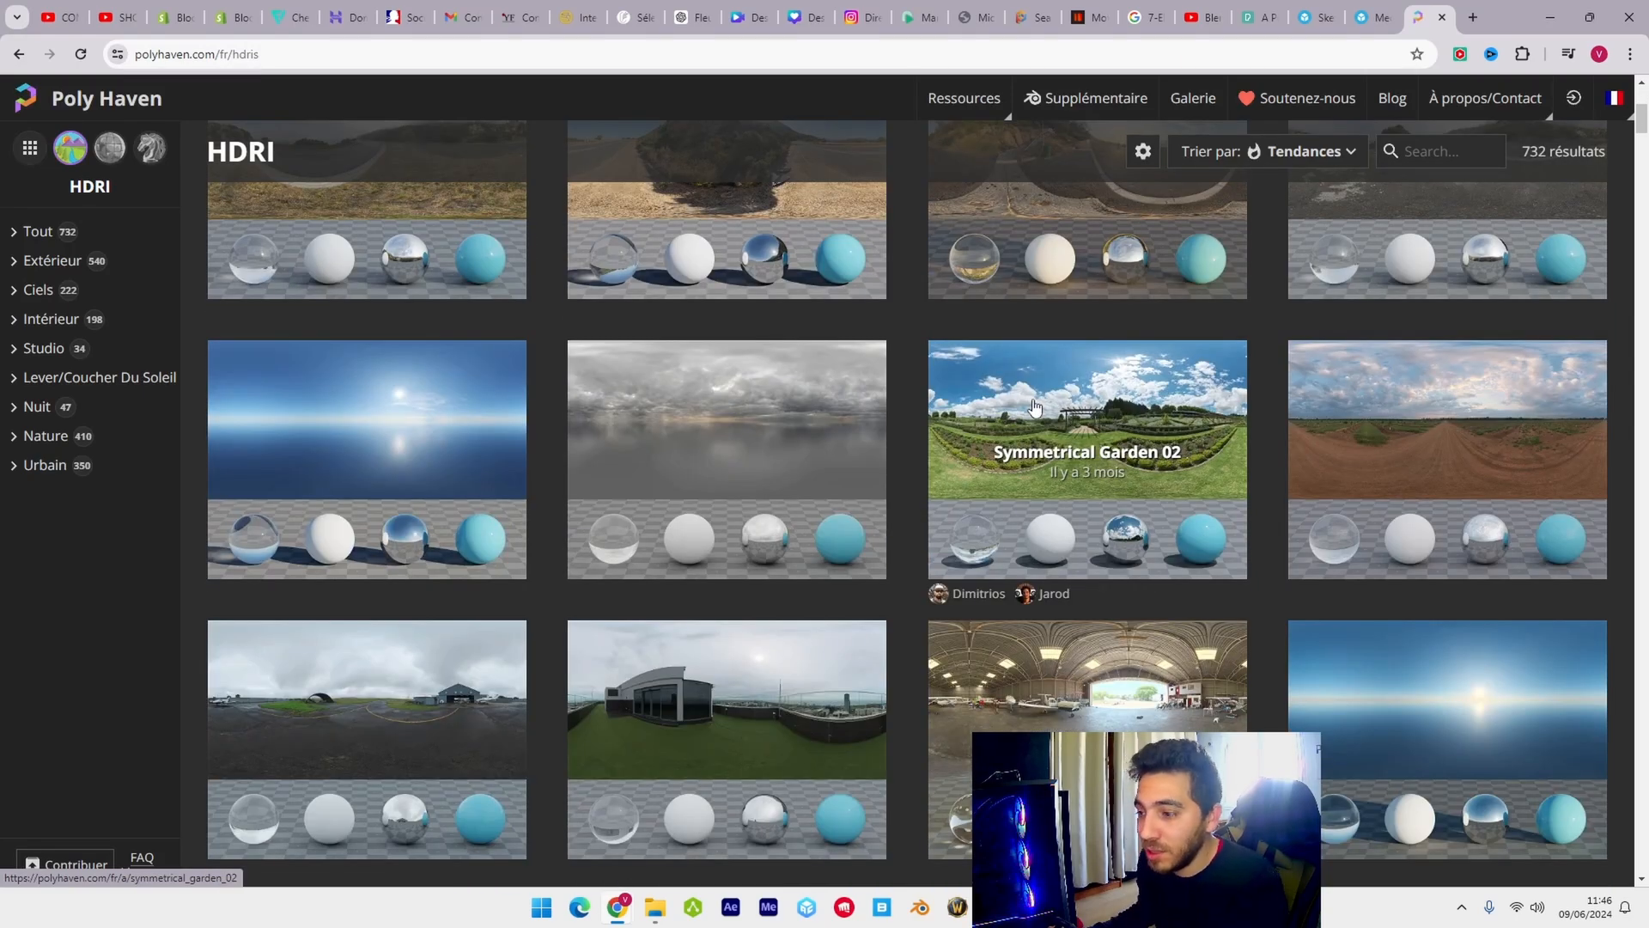
click(1034, 407)
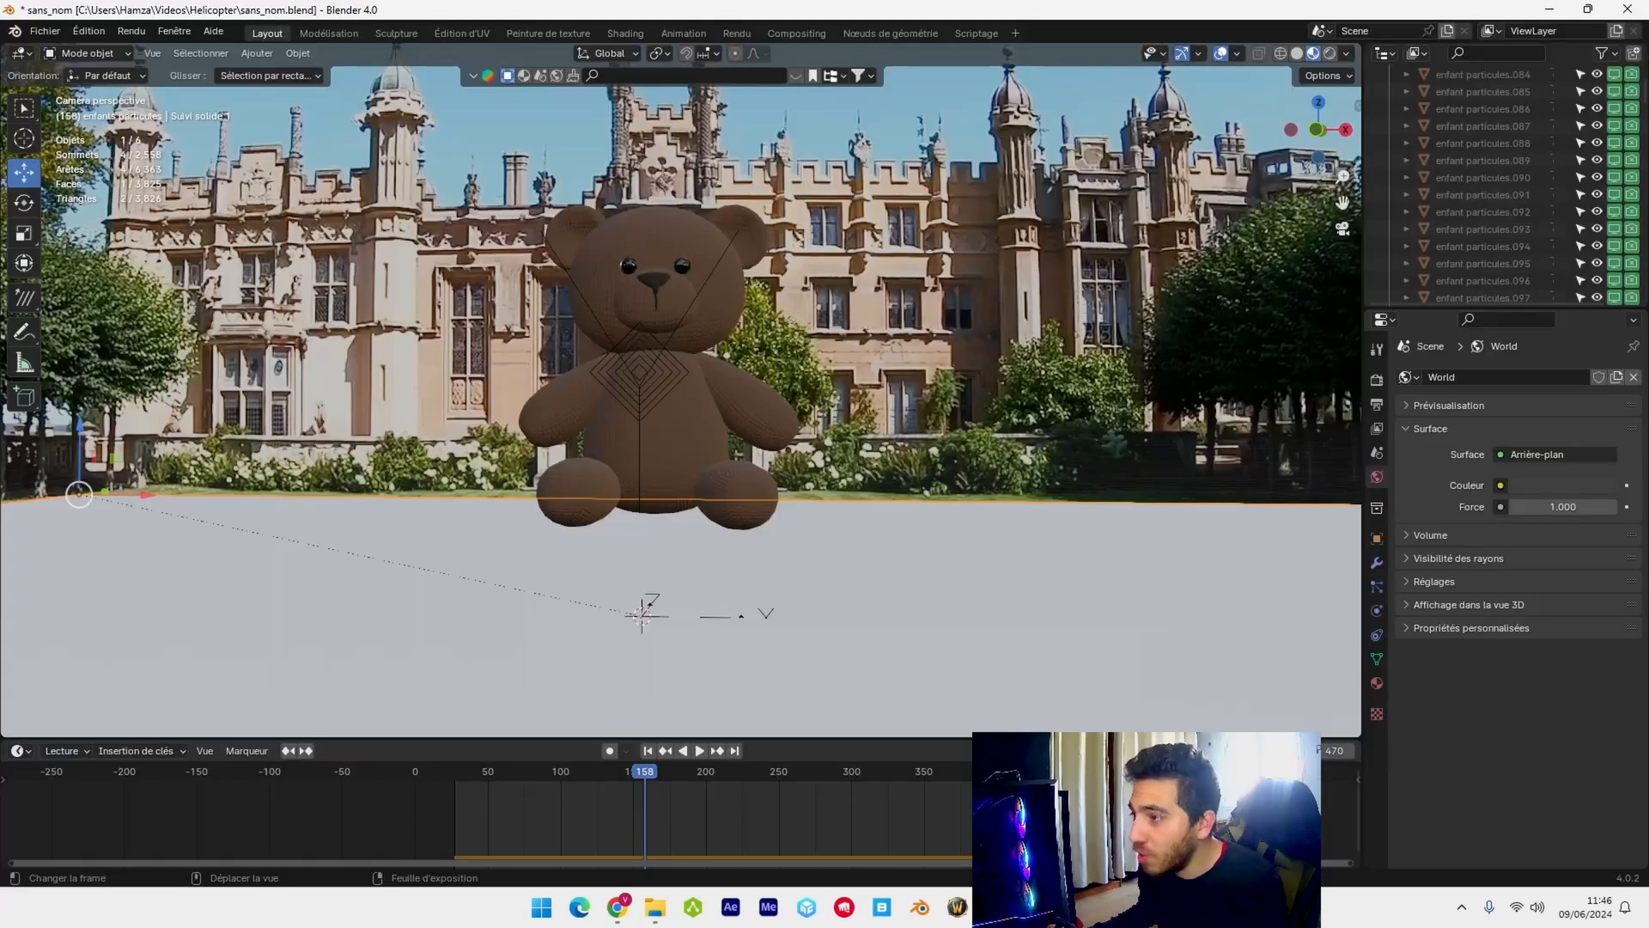
- Replace the timeline with the asset browser, list the HDRI category, and enlarge that area
click(1499, 485)
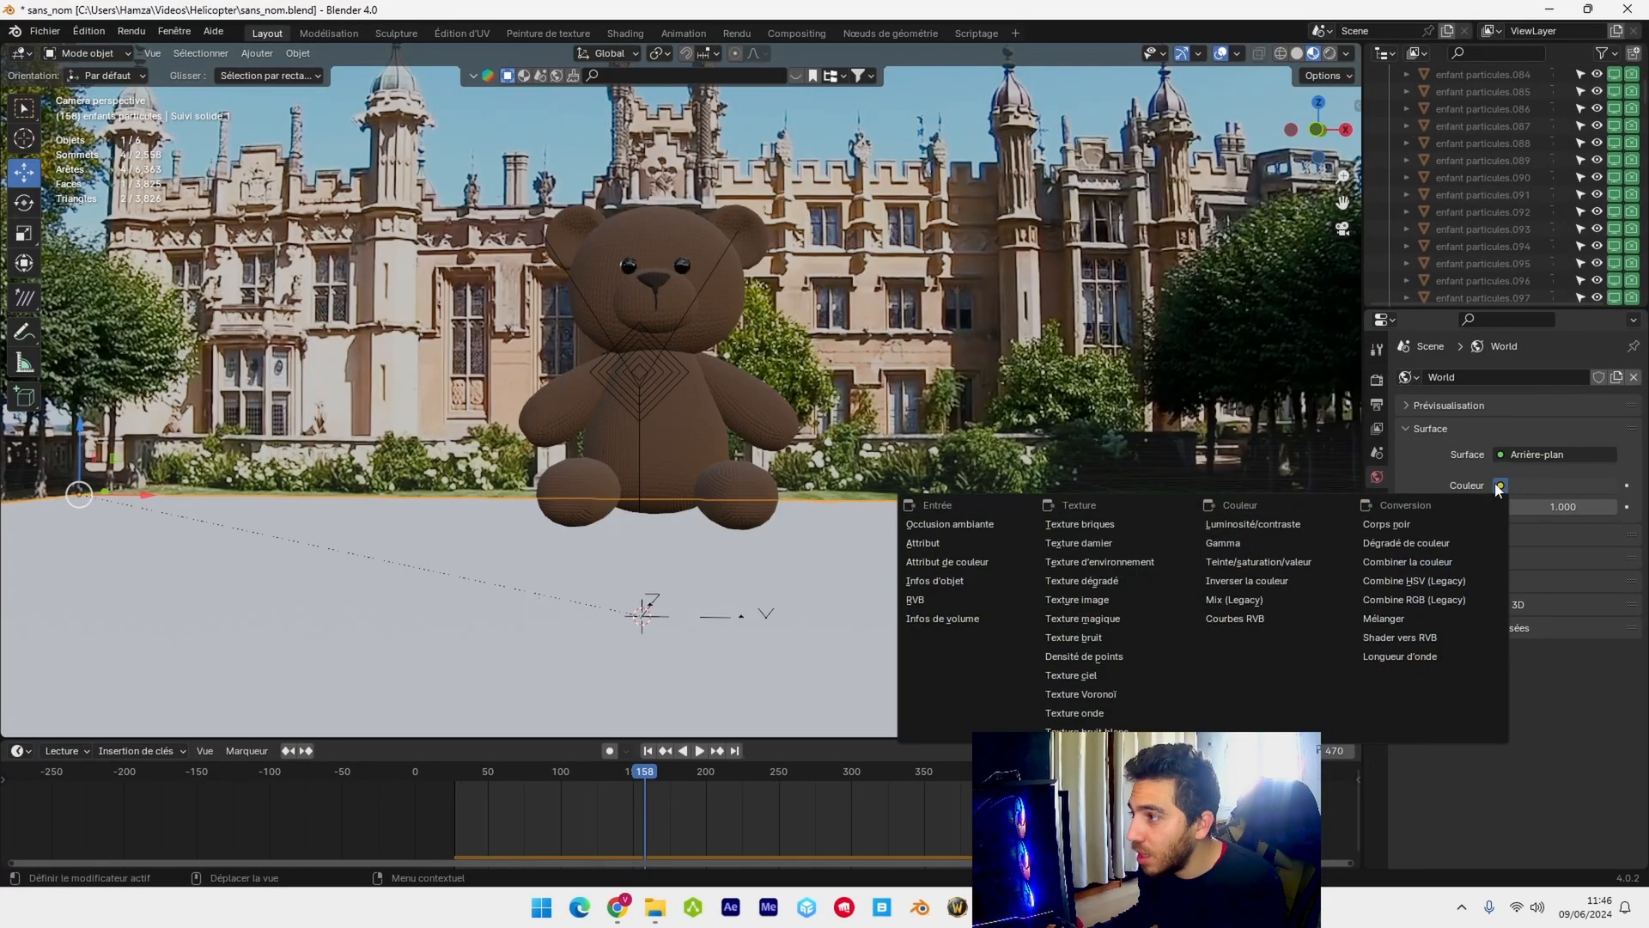
click(15, 752)
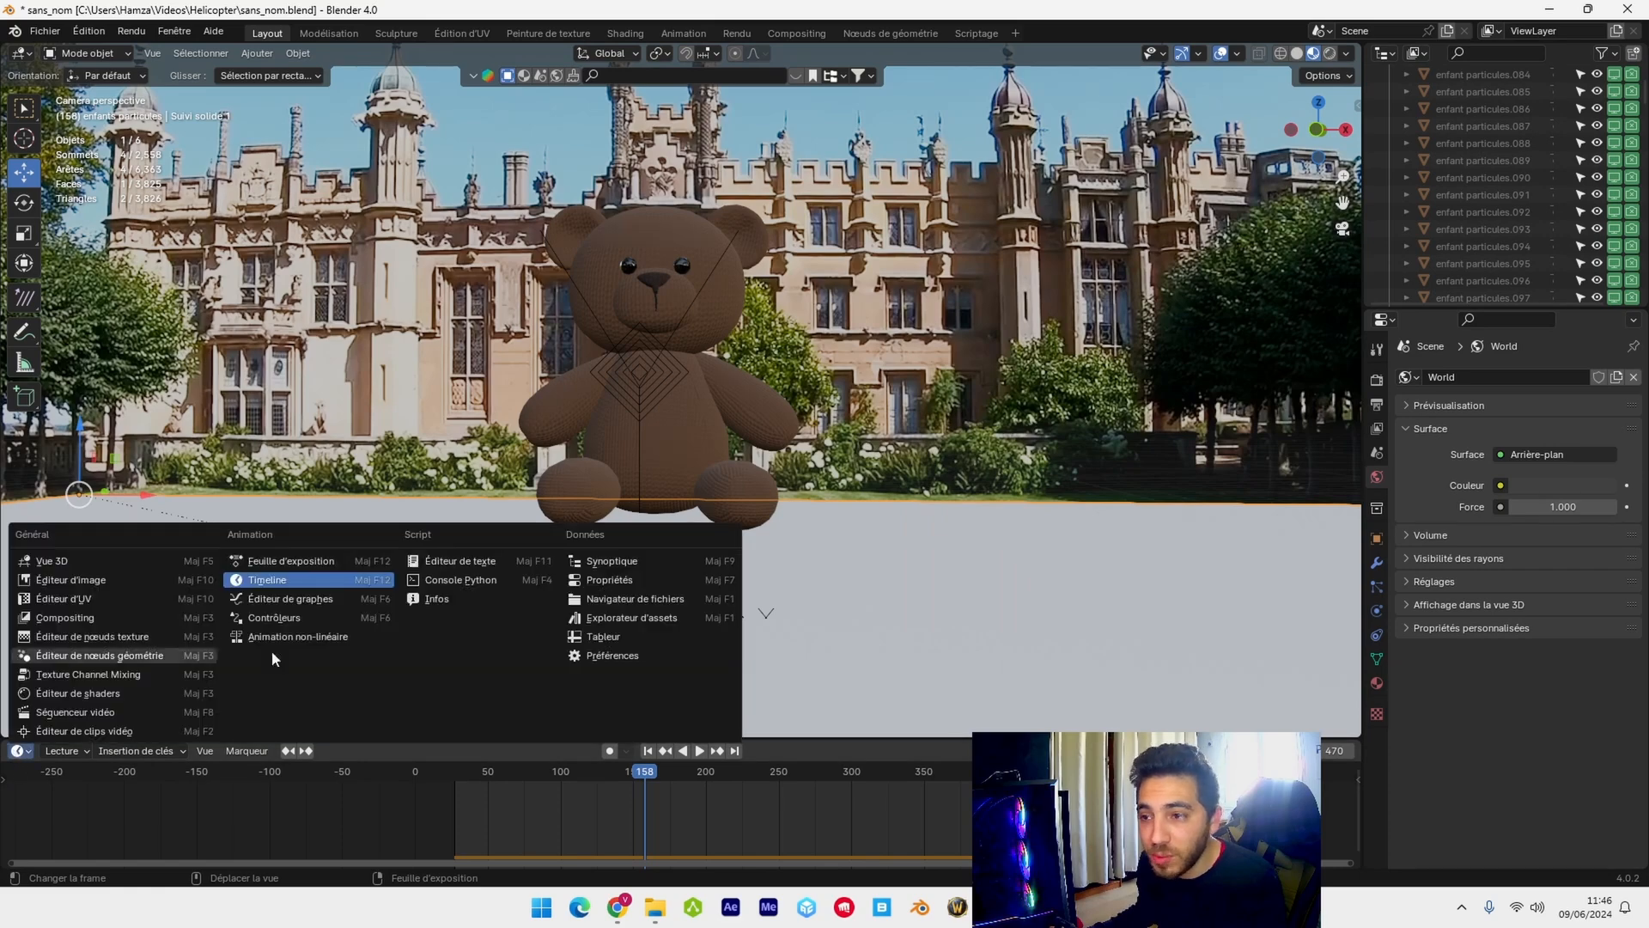
click(629, 618)
scroll(163, 830, down, 2)
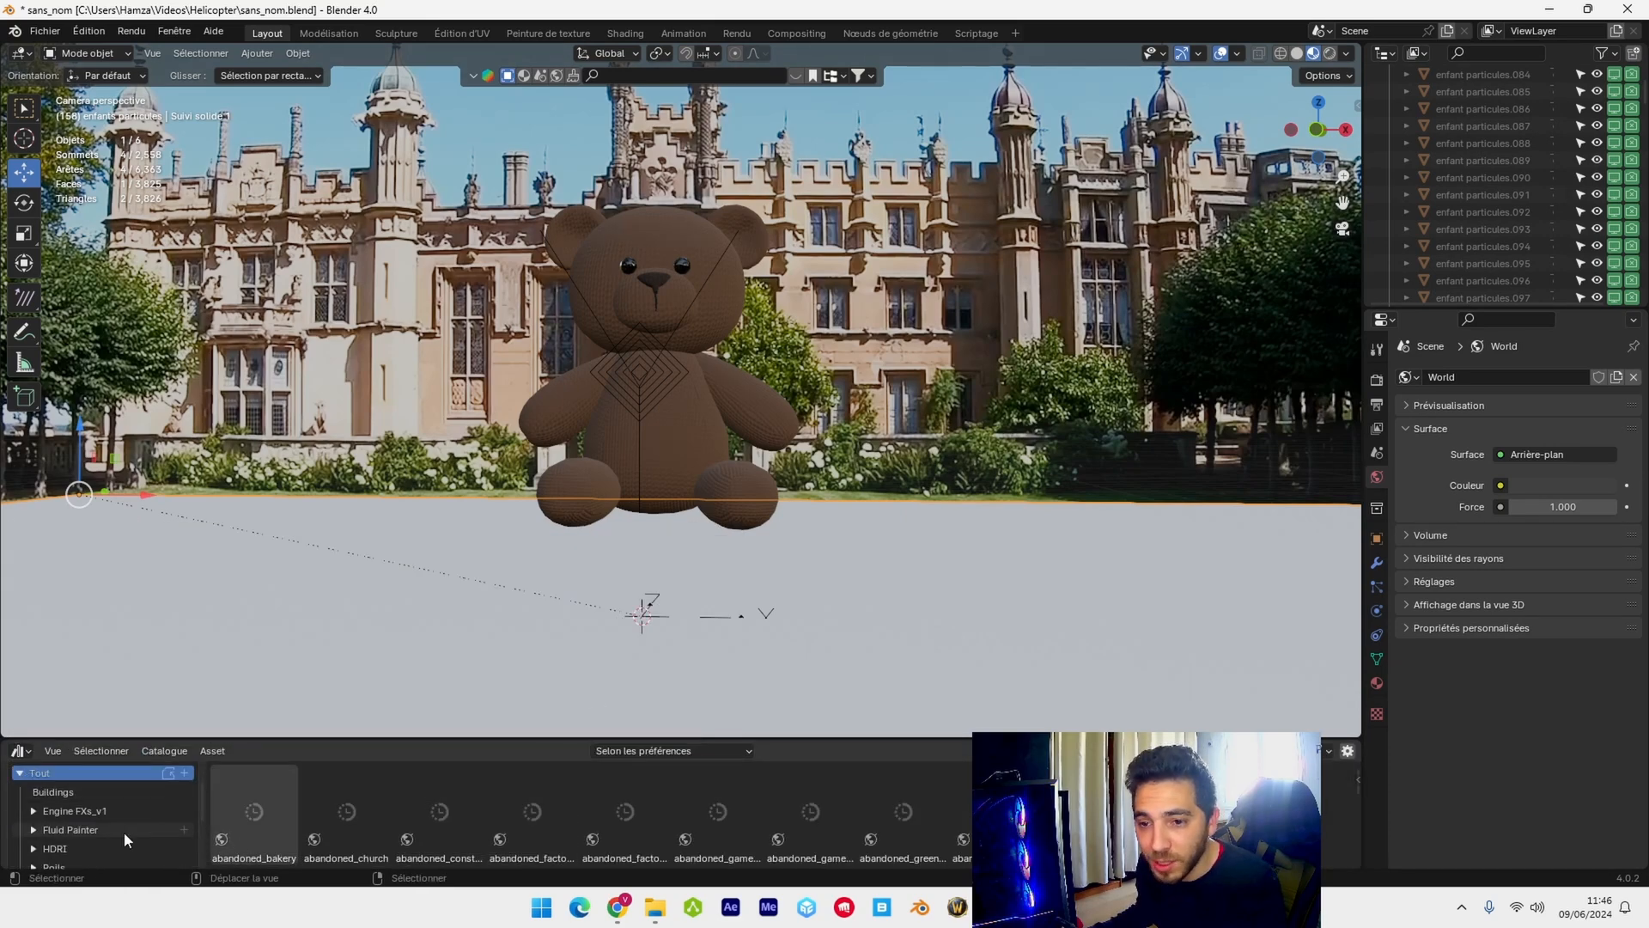
click(90, 847)
drag(934, 740, 934, 610)
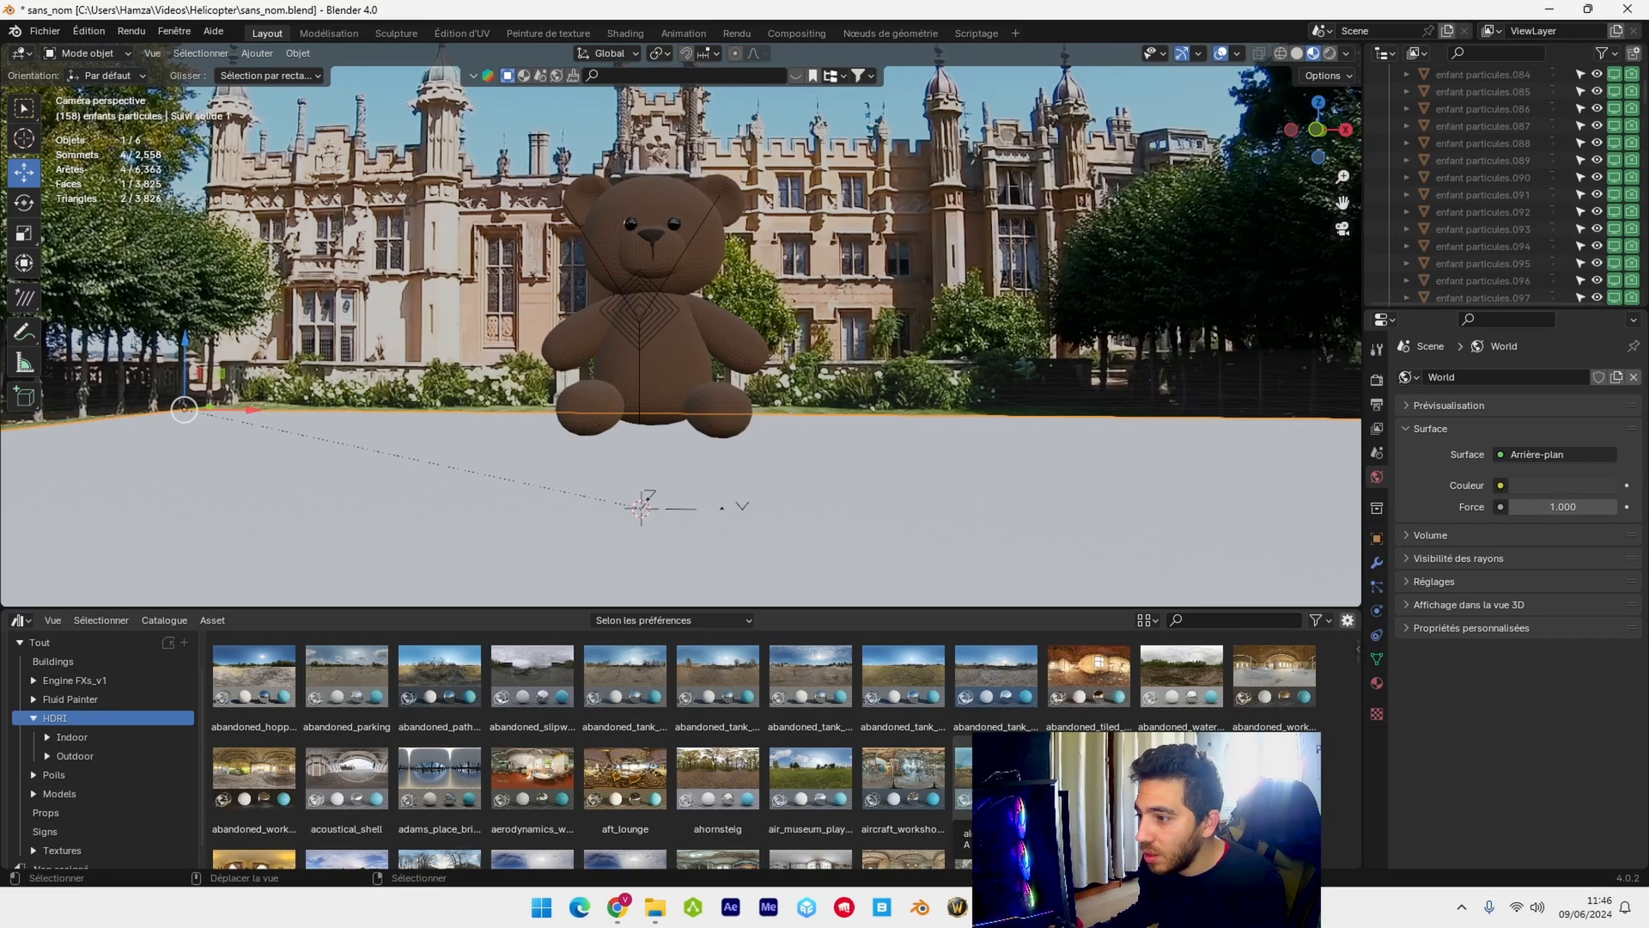
- Apply the aloe_farm_shade_house HDRI to the world at 4K resolution and restore the timeline
drag(996, 777, 1088, 388)
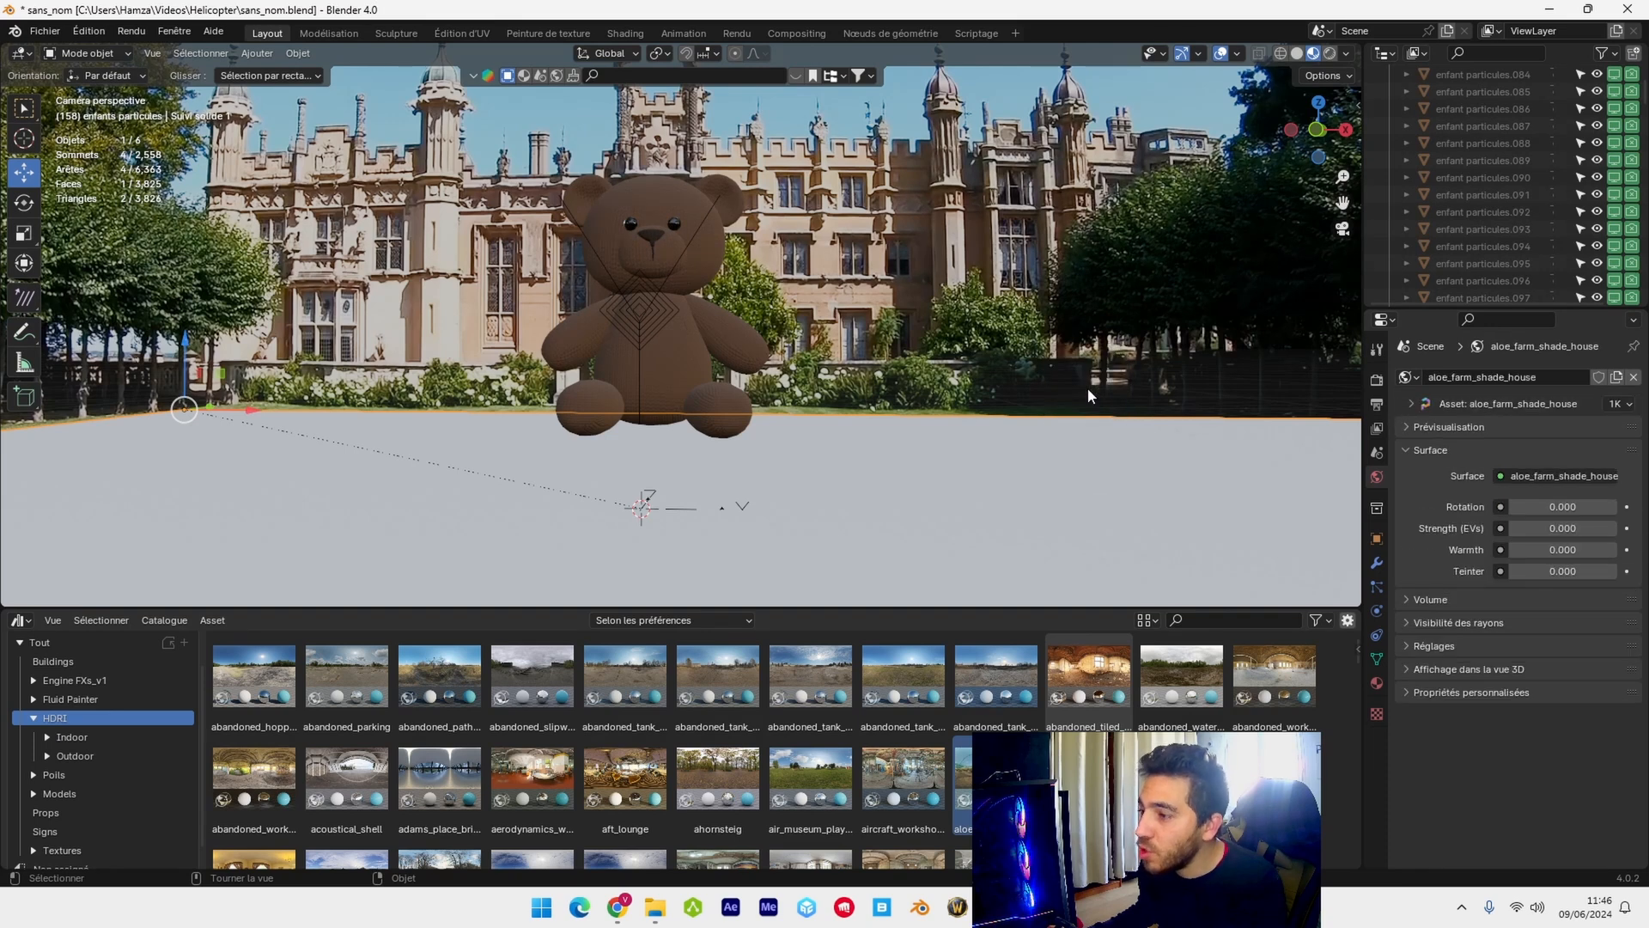
click(1615, 404)
click(1577, 458)
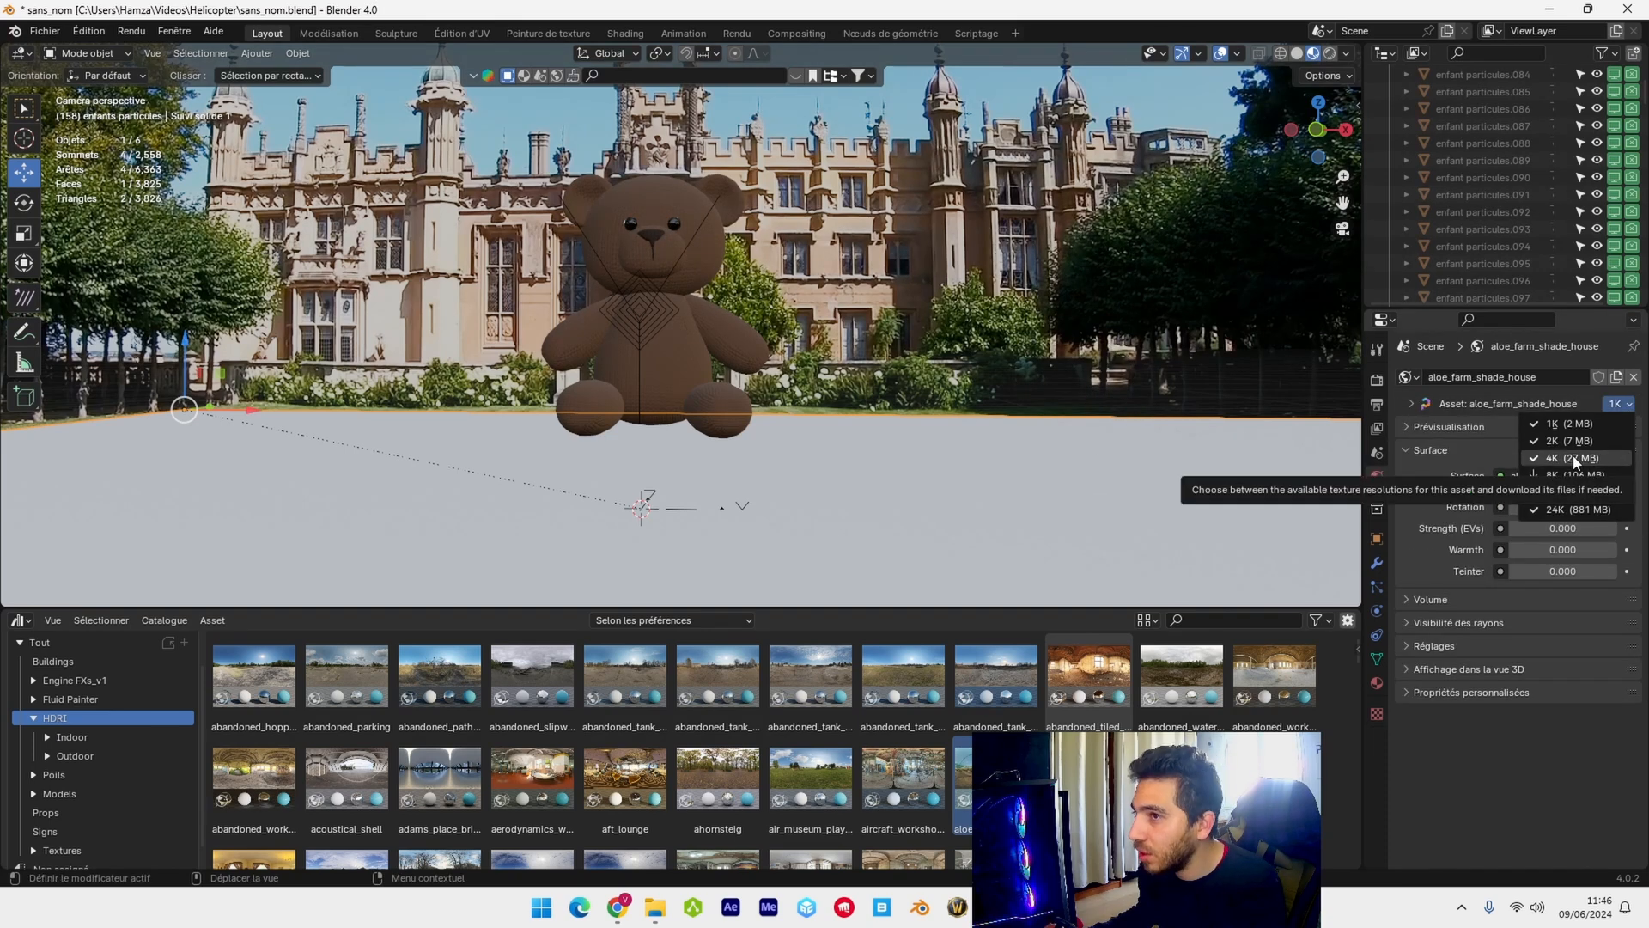
click(26, 620)
click(266, 686)
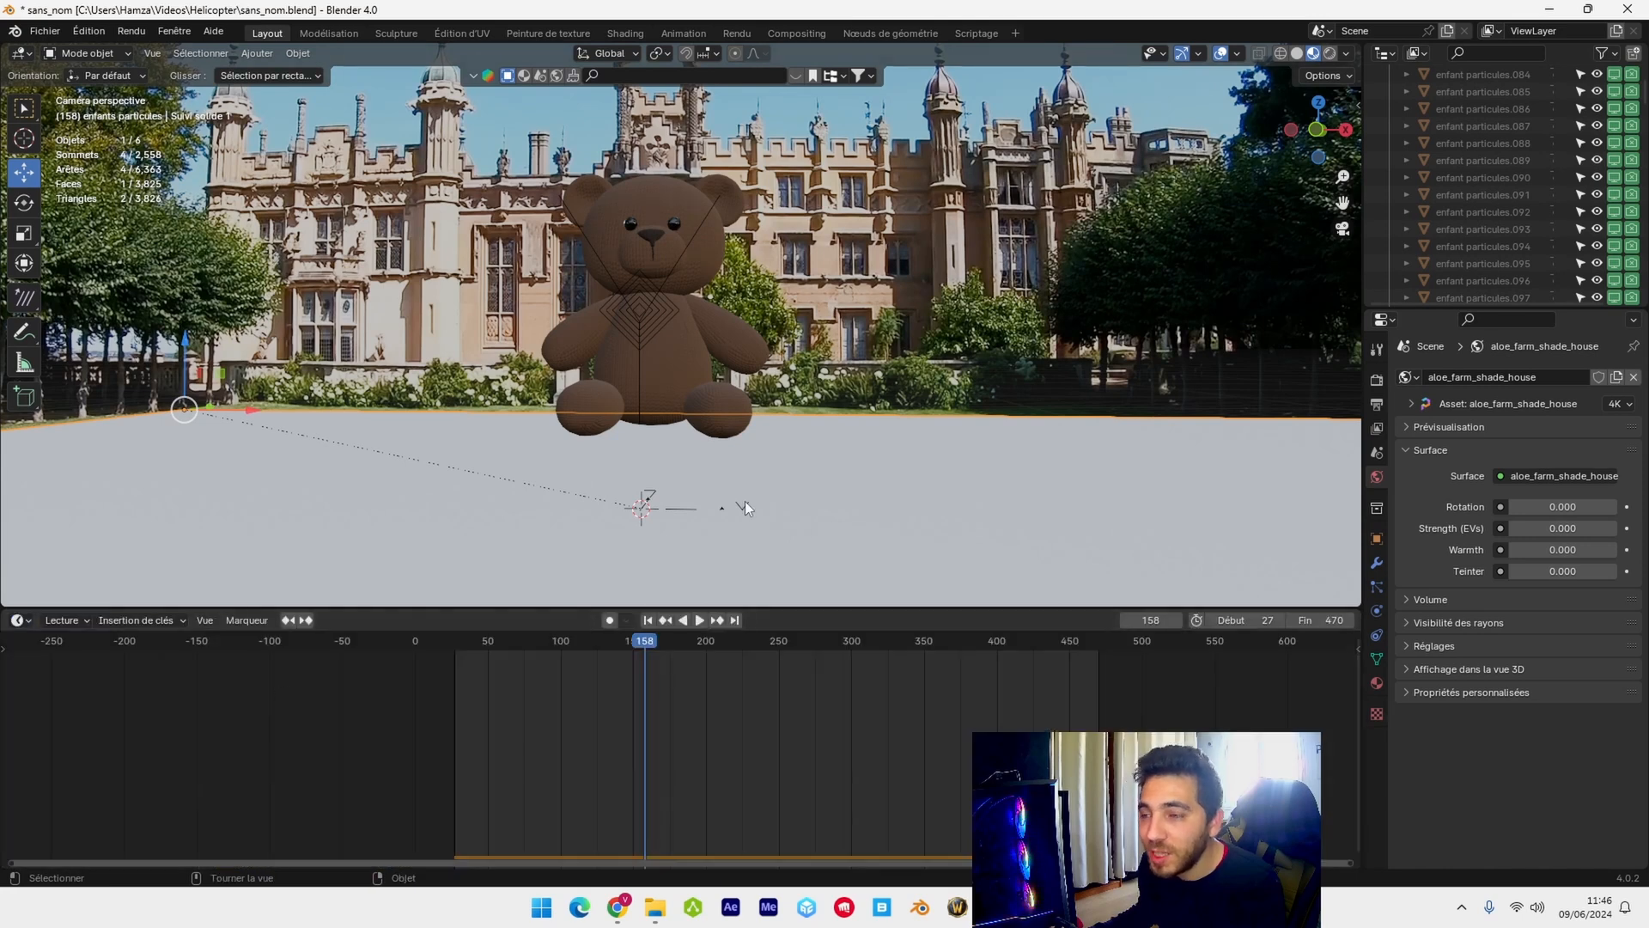
- Preview the teddy and its ground shadow in rendered shading, and return to material preview shading
click(1328, 55)
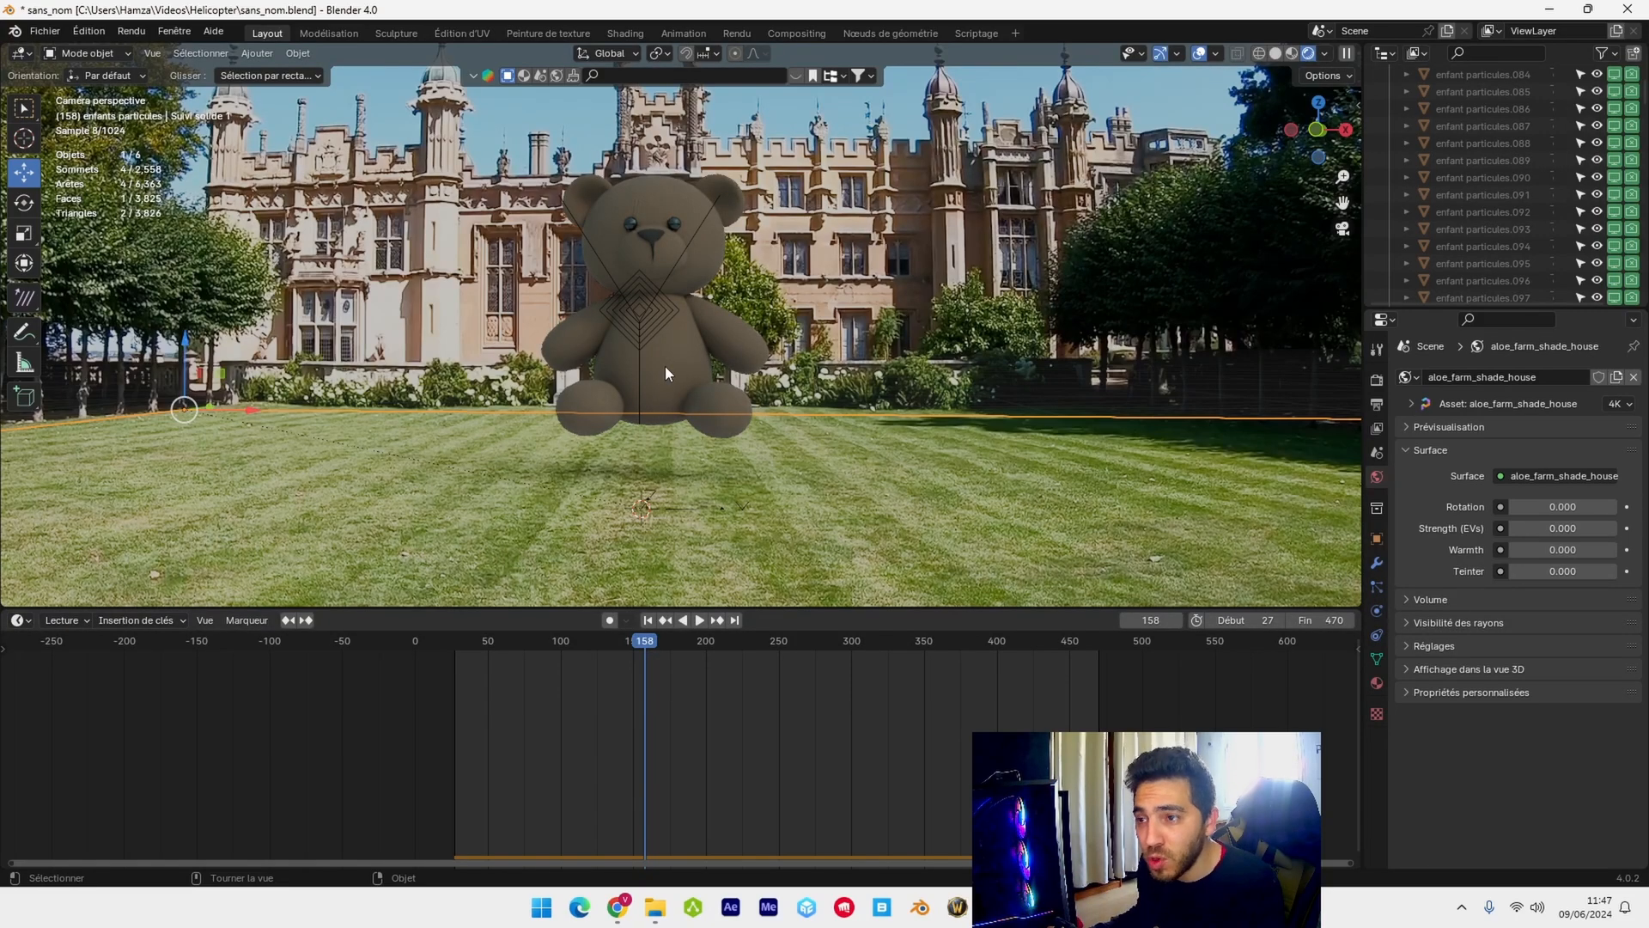
scroll(664, 366, up, 1)
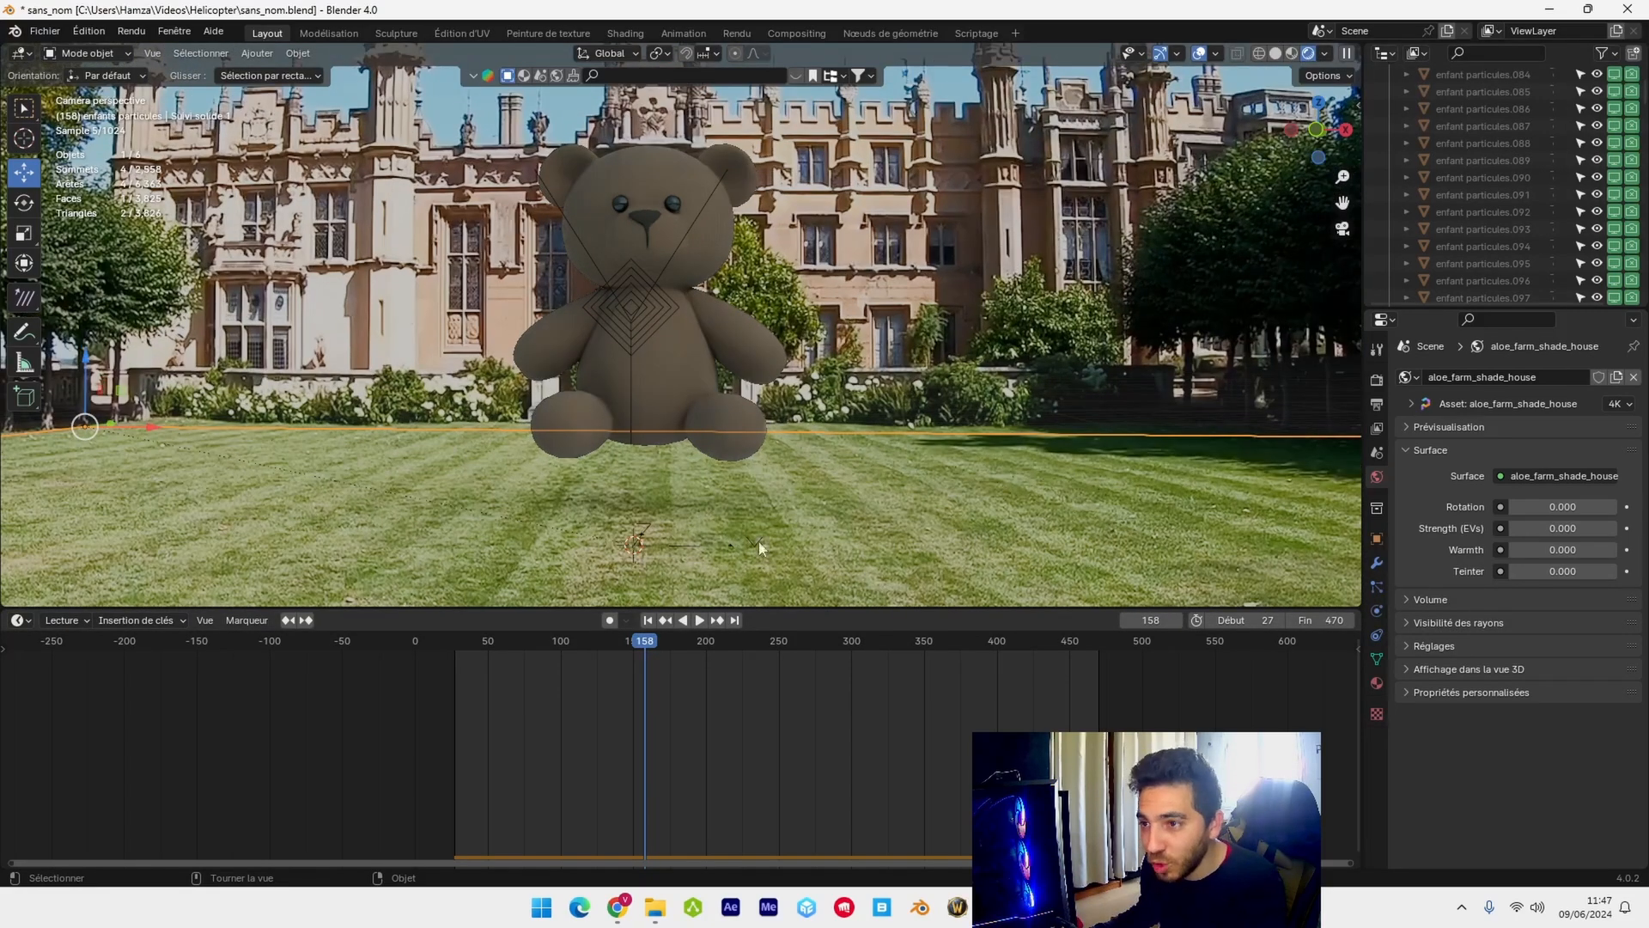
click(1292, 53)
- Add a sun light to the scene and position it above the teddy bear
click(256, 53)
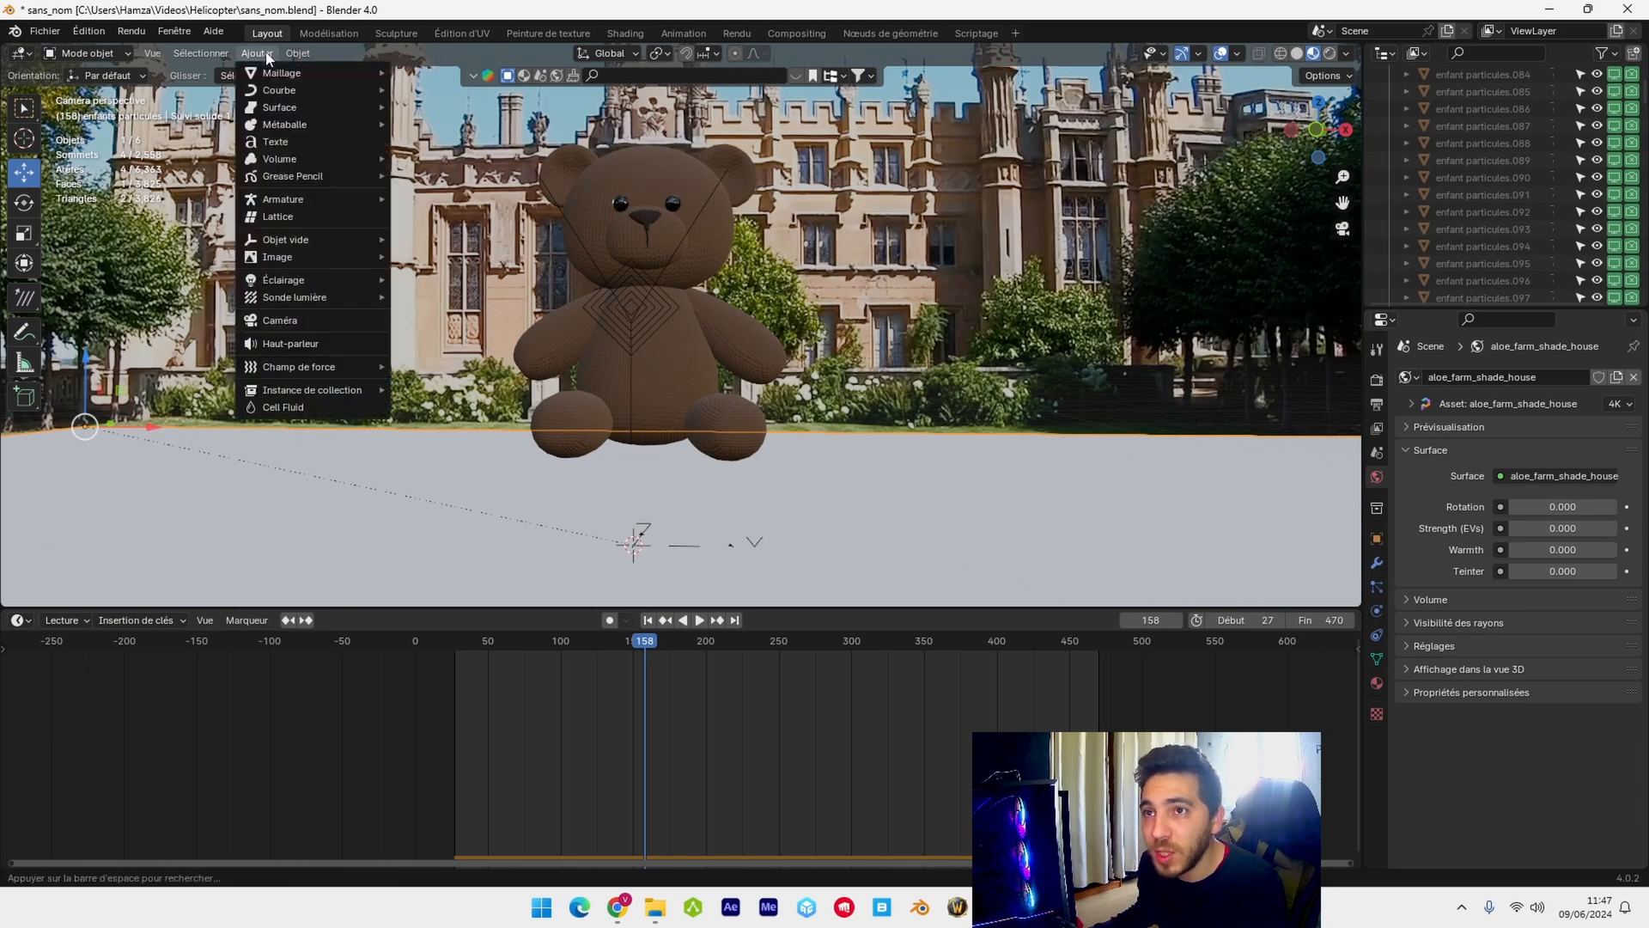
mouse_move(344, 279)
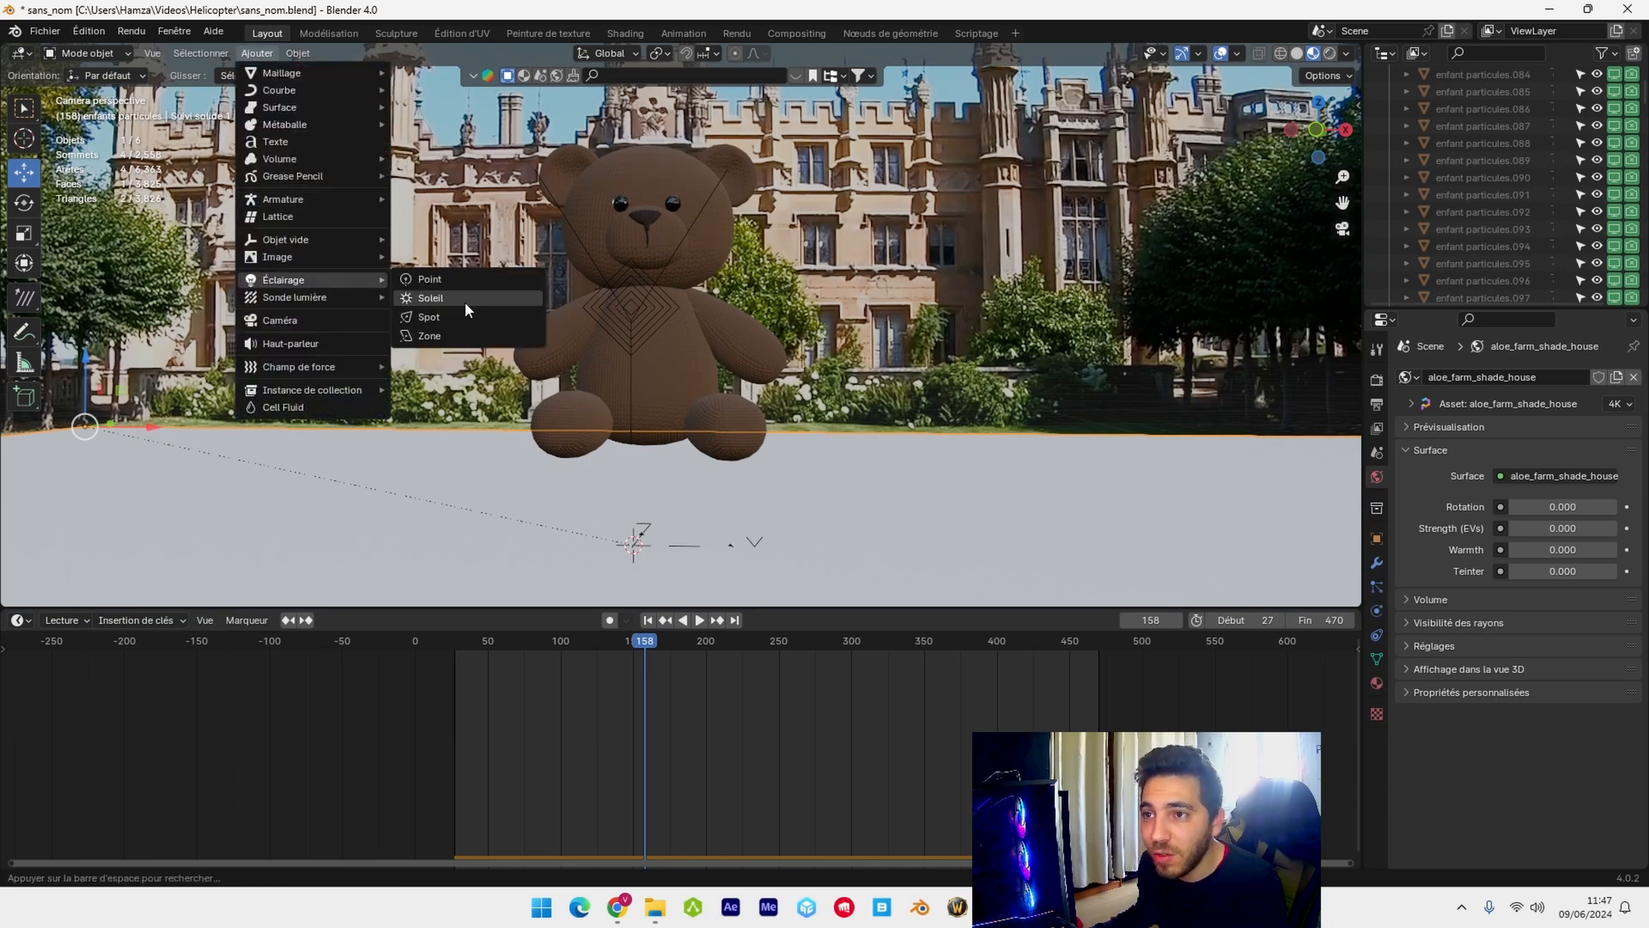
click(466, 302)
scroll(653, 361, down, 4)
drag(658, 359, 709, 587)
middle_drag(709, 588, 869, 601)
drag(929, 358, 837, 346)
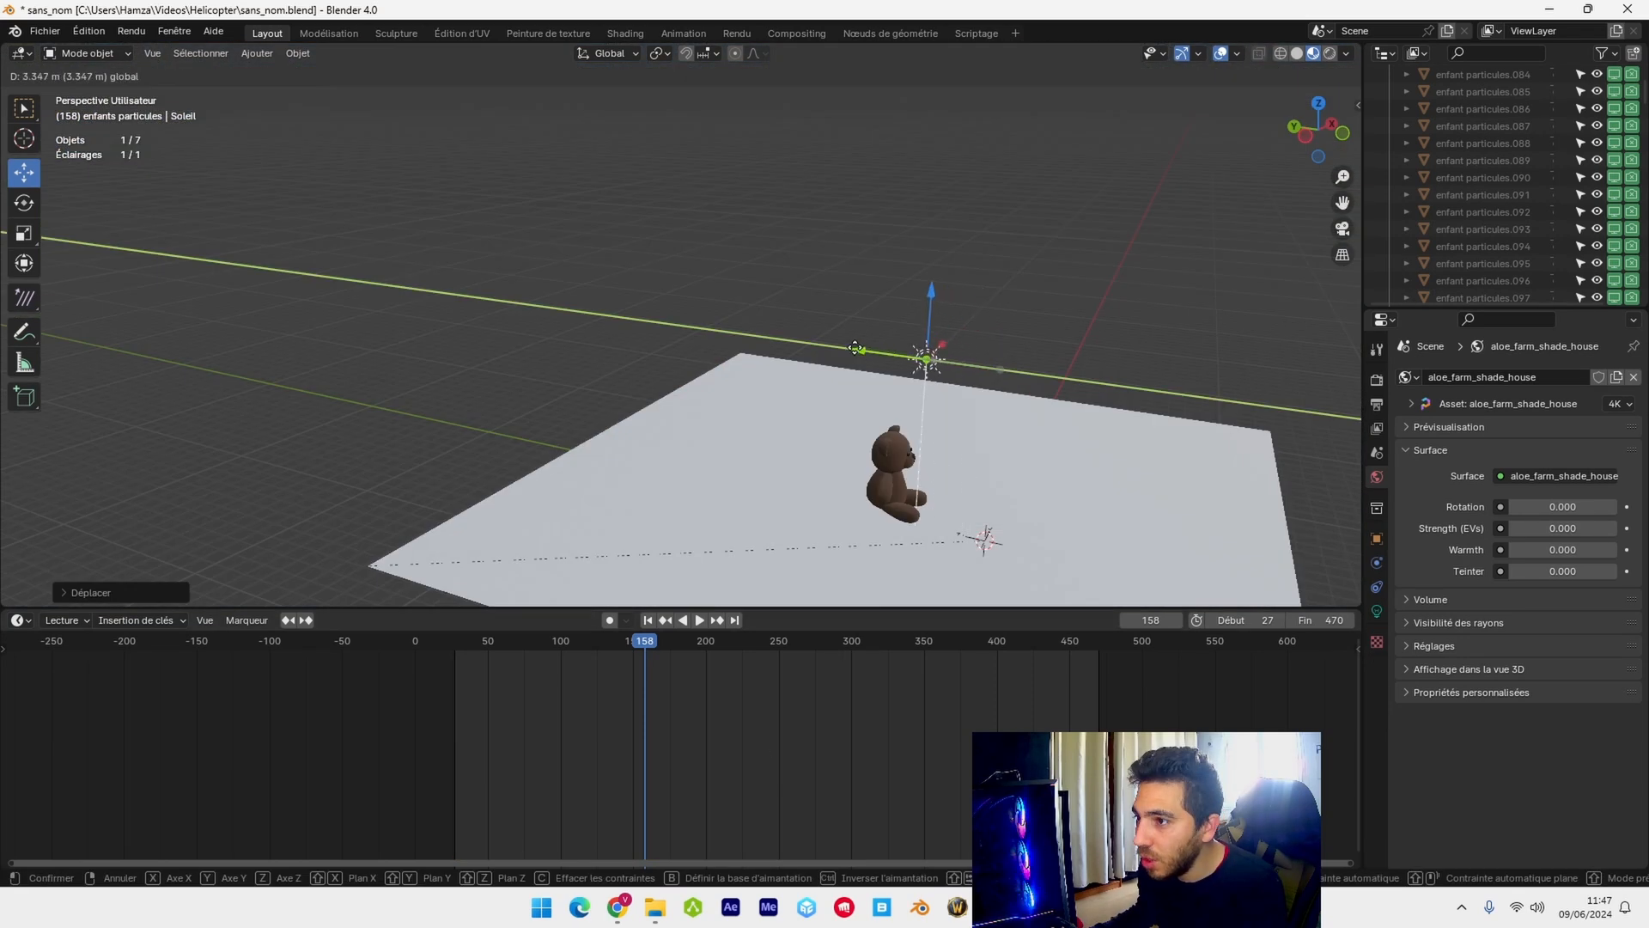
scroll(987, 393, up, 5)
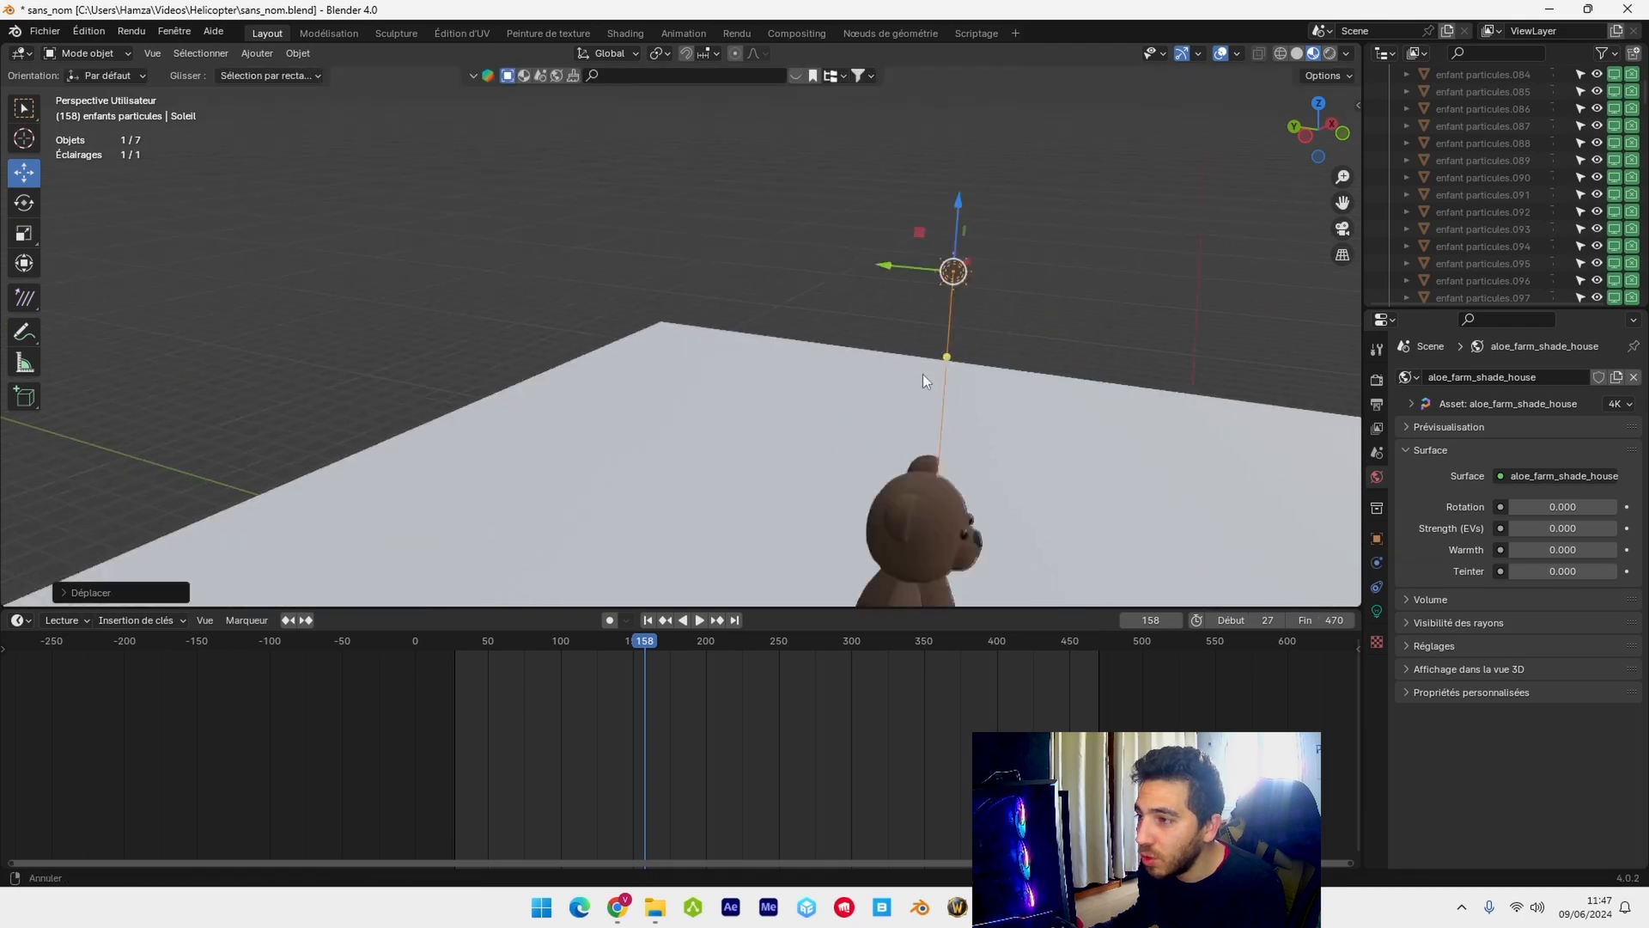
key(KP_0)
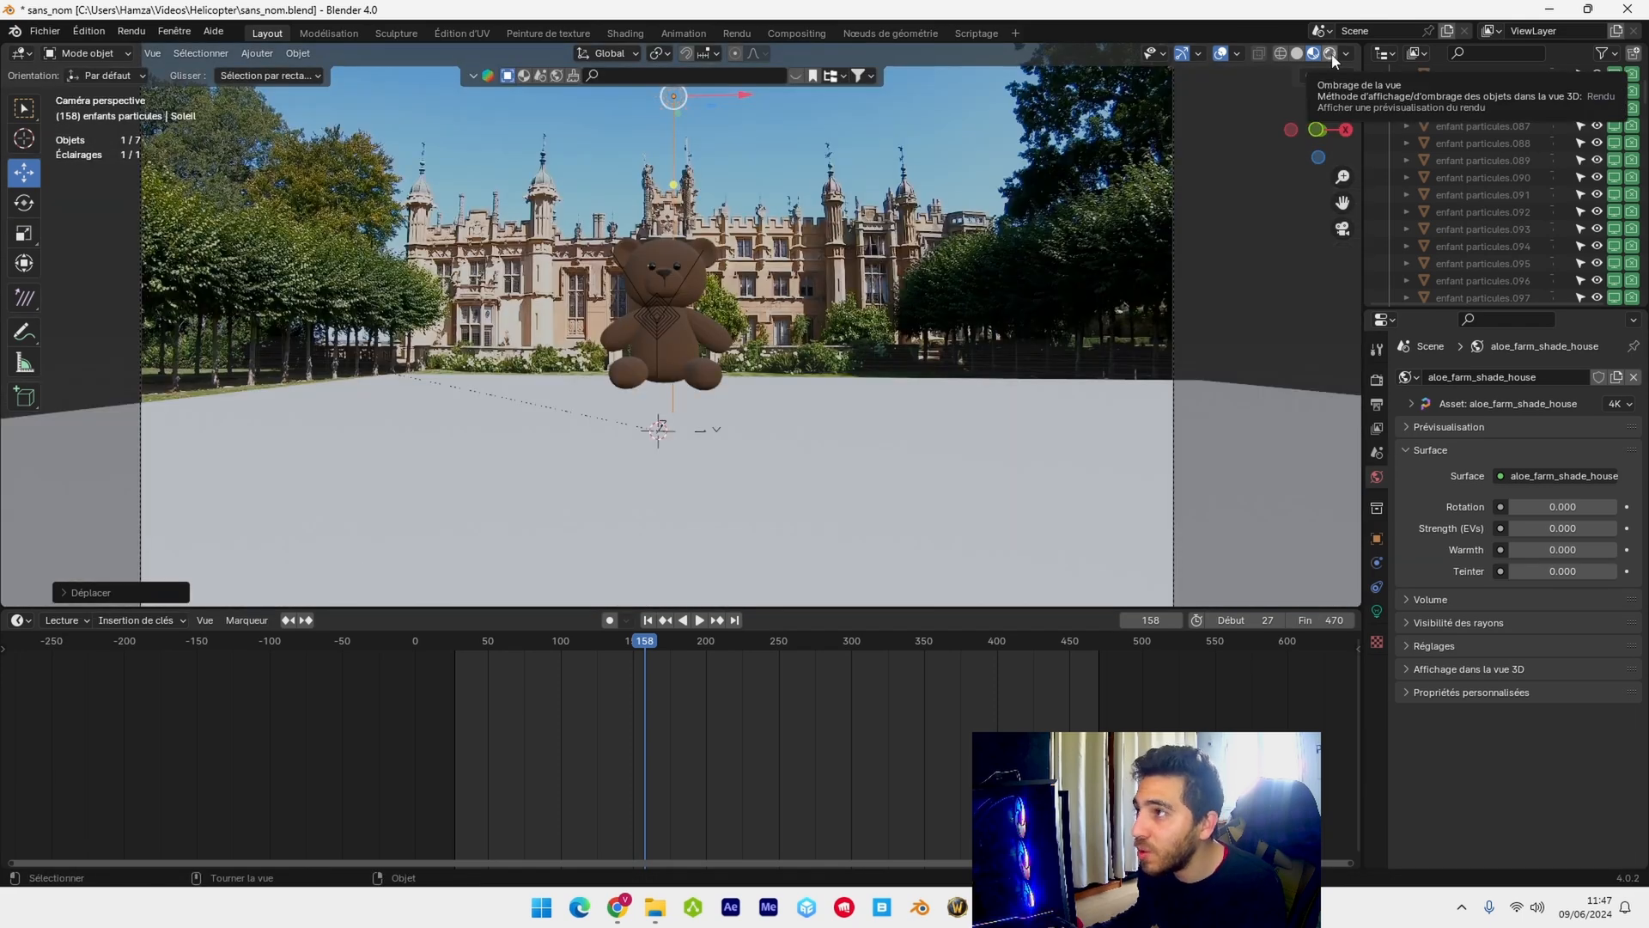
- Switch to rendered shading, move the sun sideways along X, and tilt it to shine diagonally across the teddy
click(1330, 54)
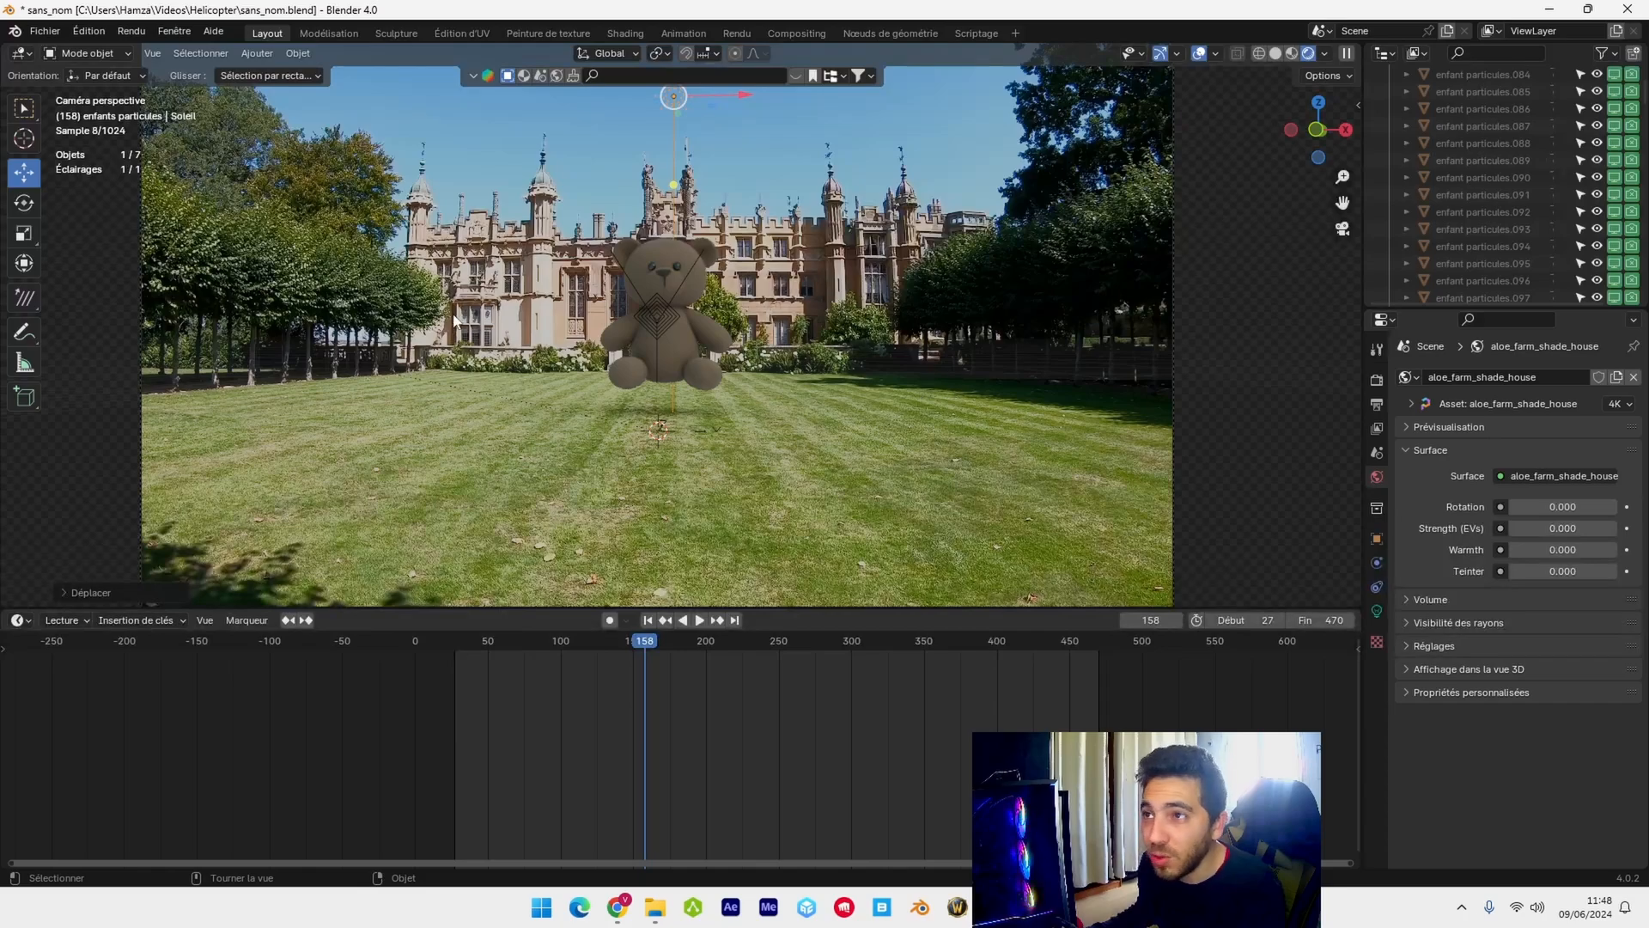
drag(744, 95, 874, 94)
scroll(851, 173, up, 1)
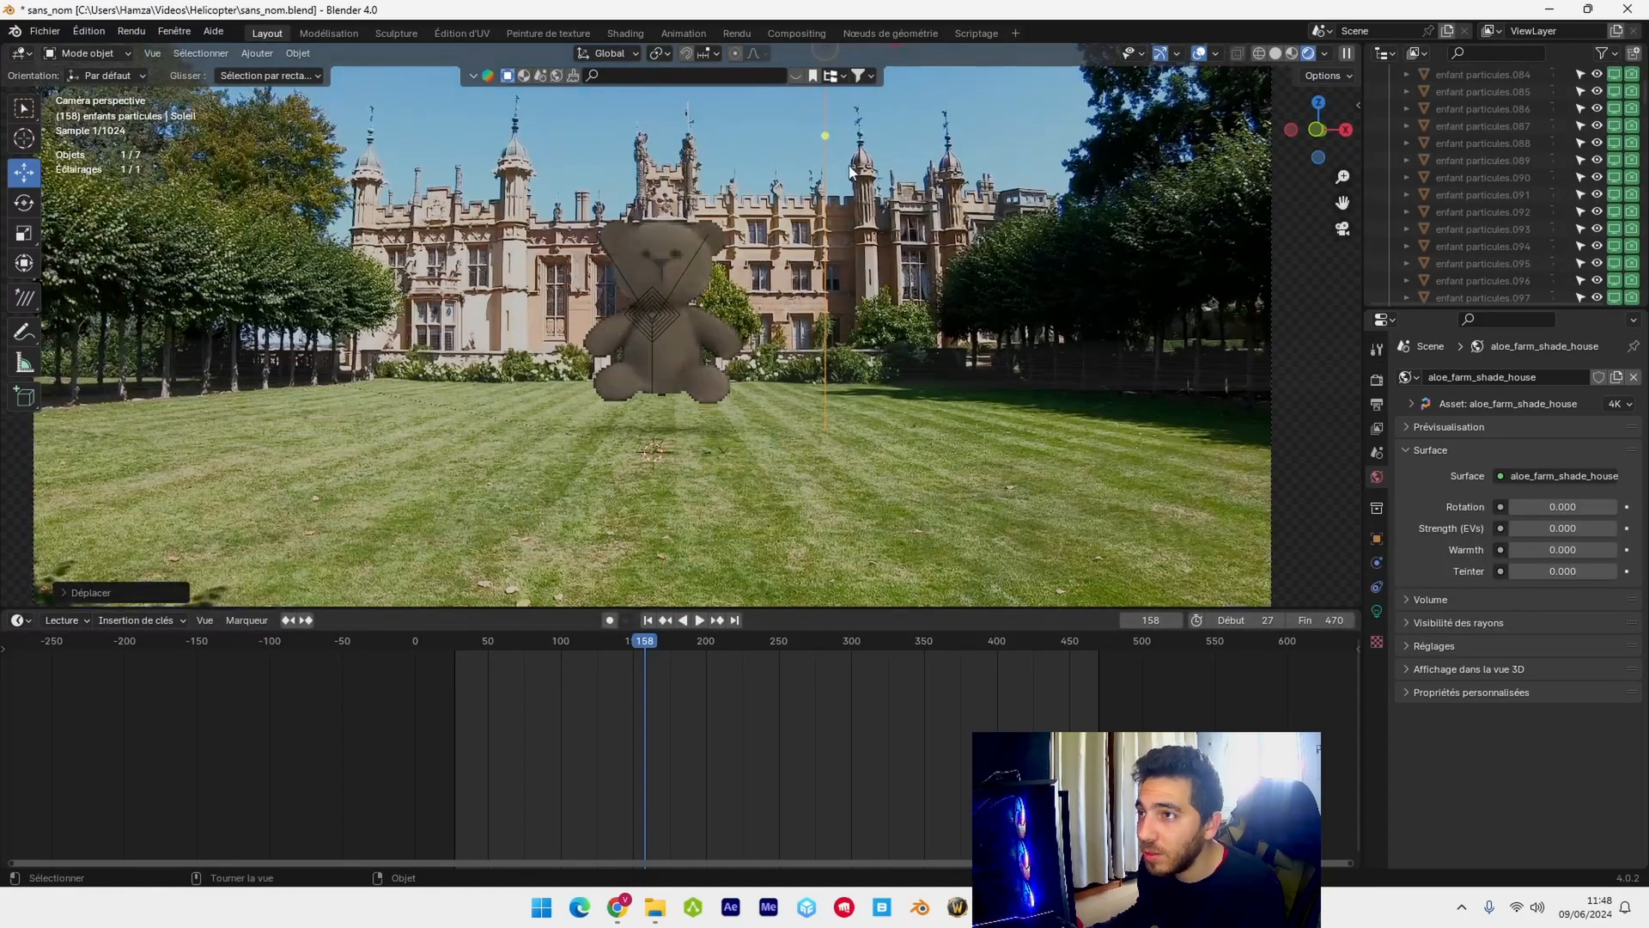
shift+middle_drag(851, 173, 843, 315)
drag(681, 217, 675, 258)
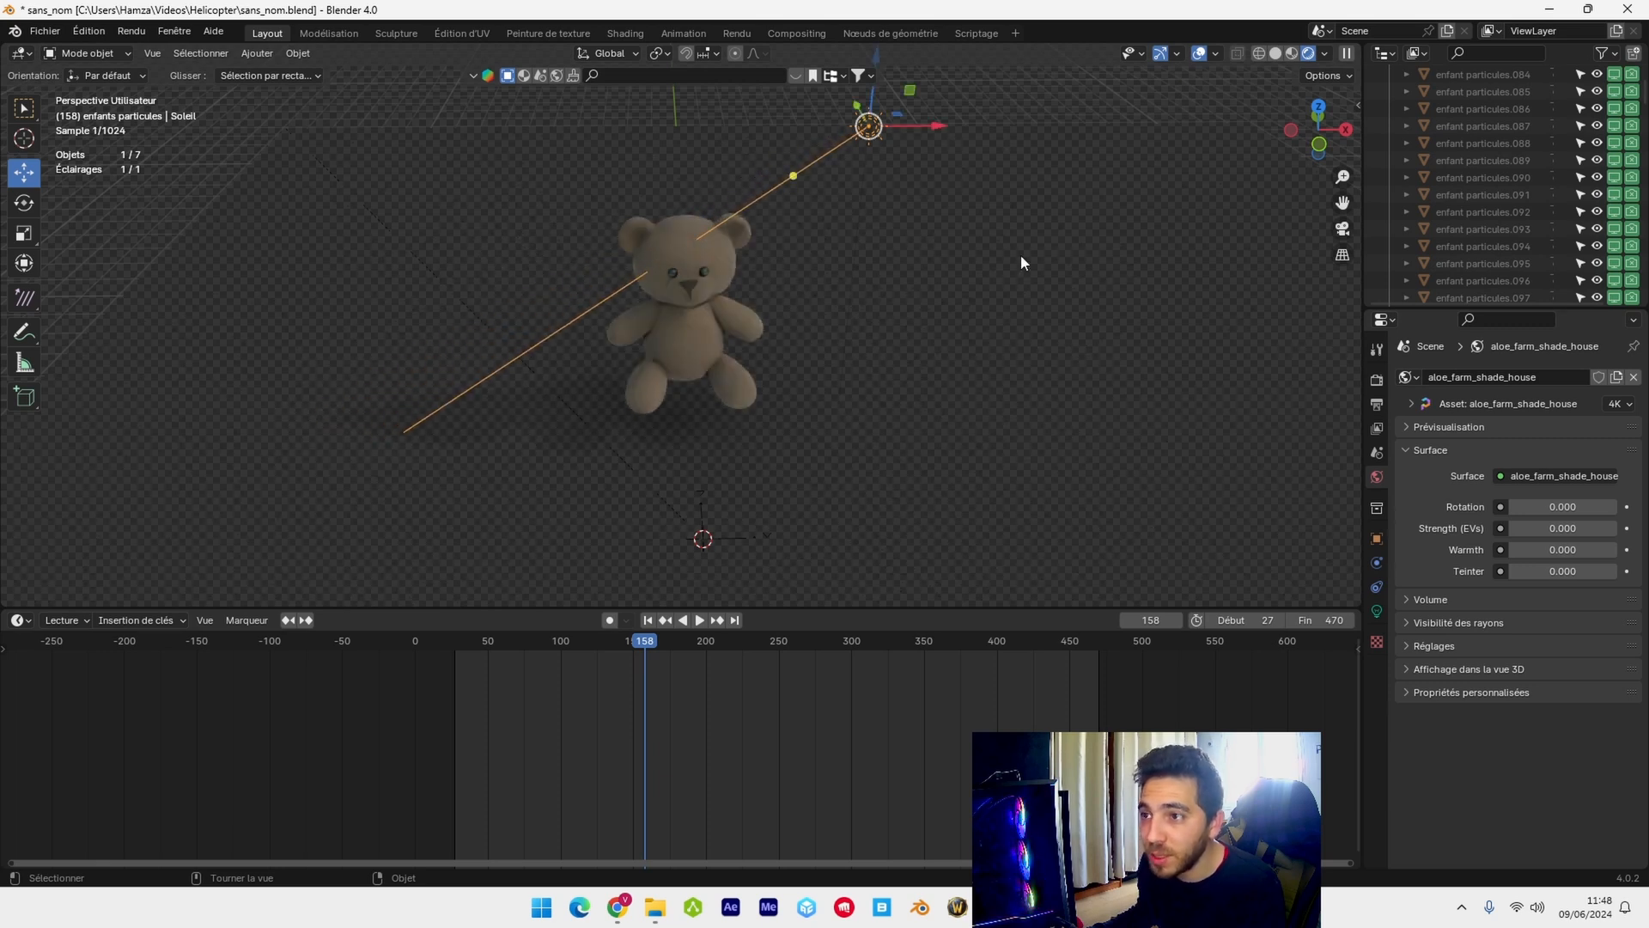
key(KP_0)
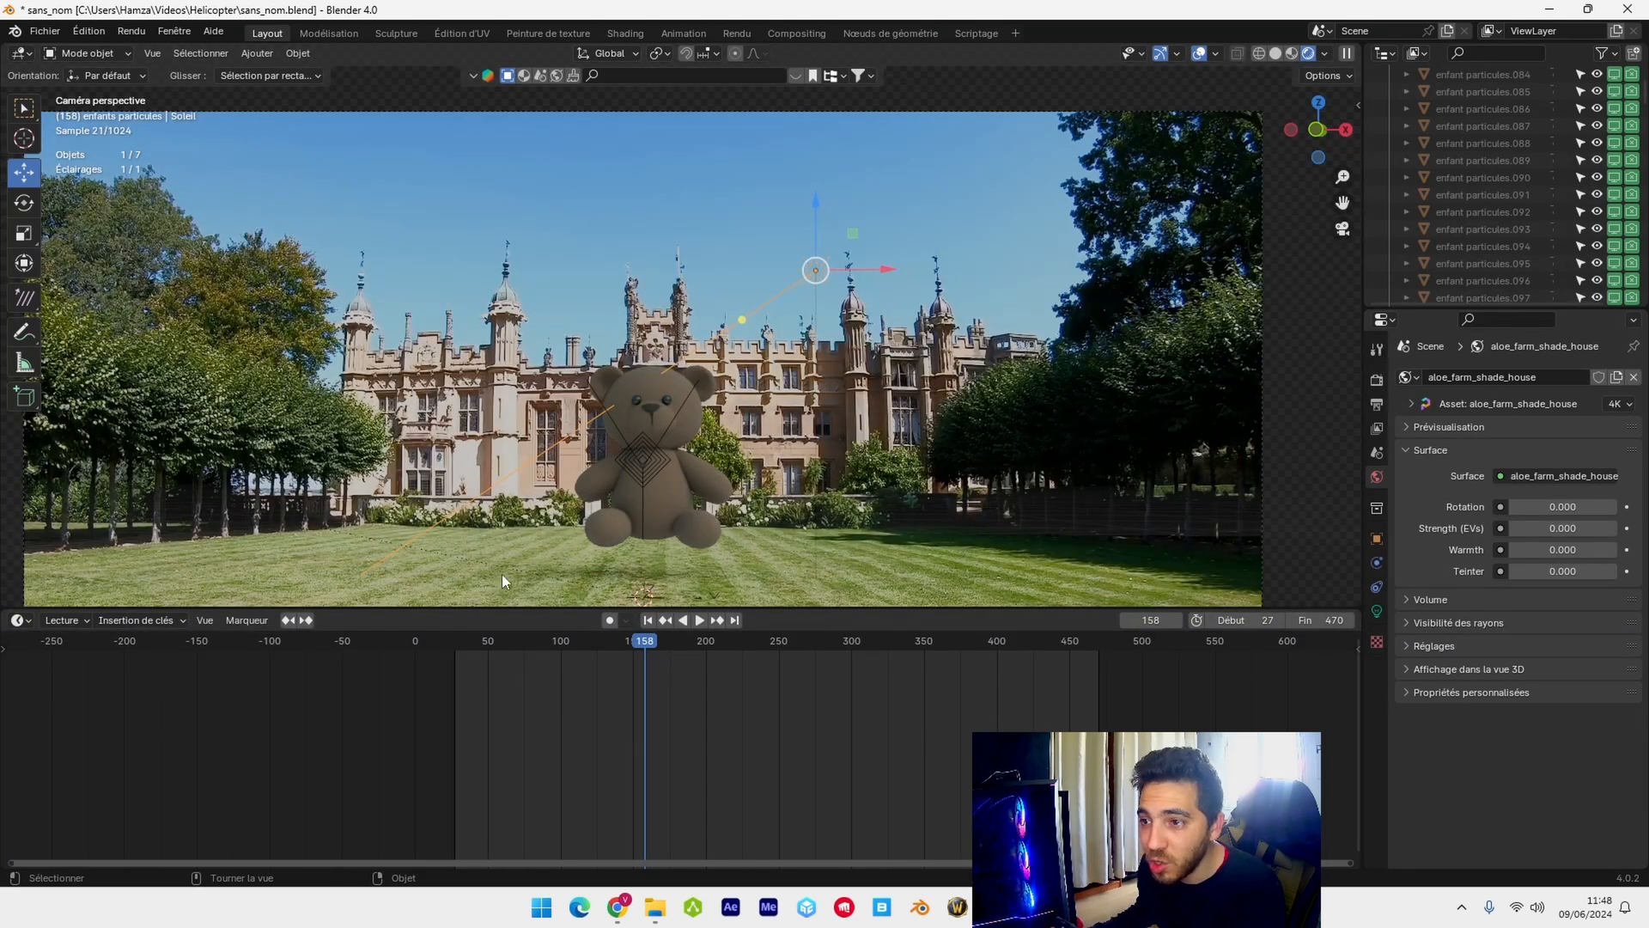
- Set the sun light's strength to 5
click(1375, 611)
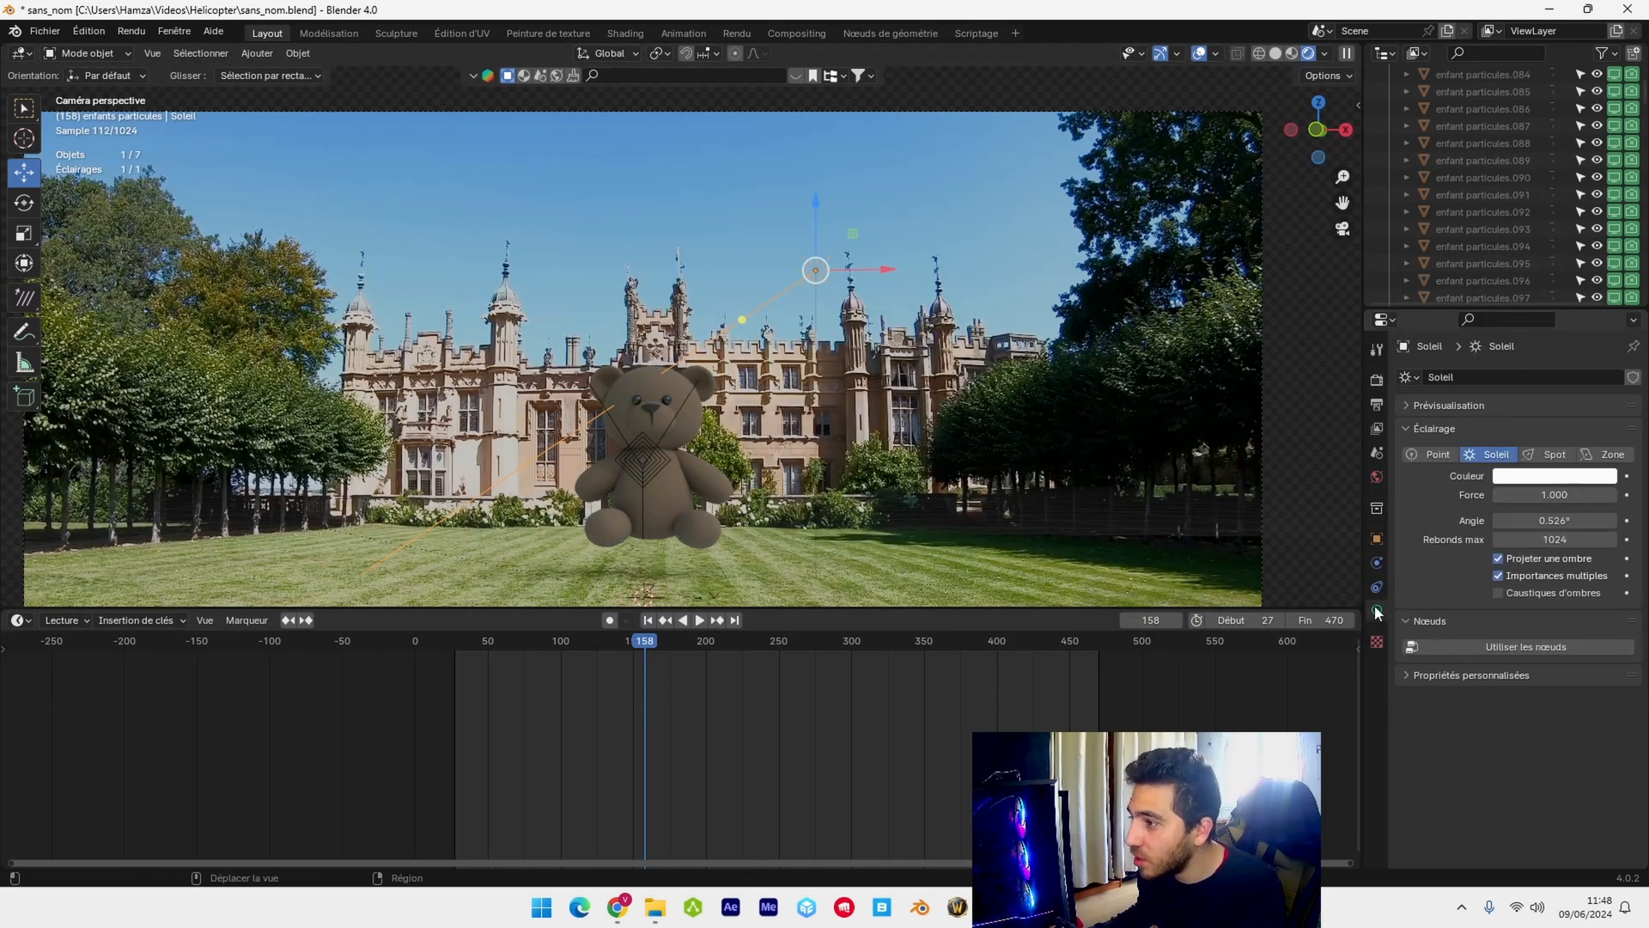
click(1533, 495)
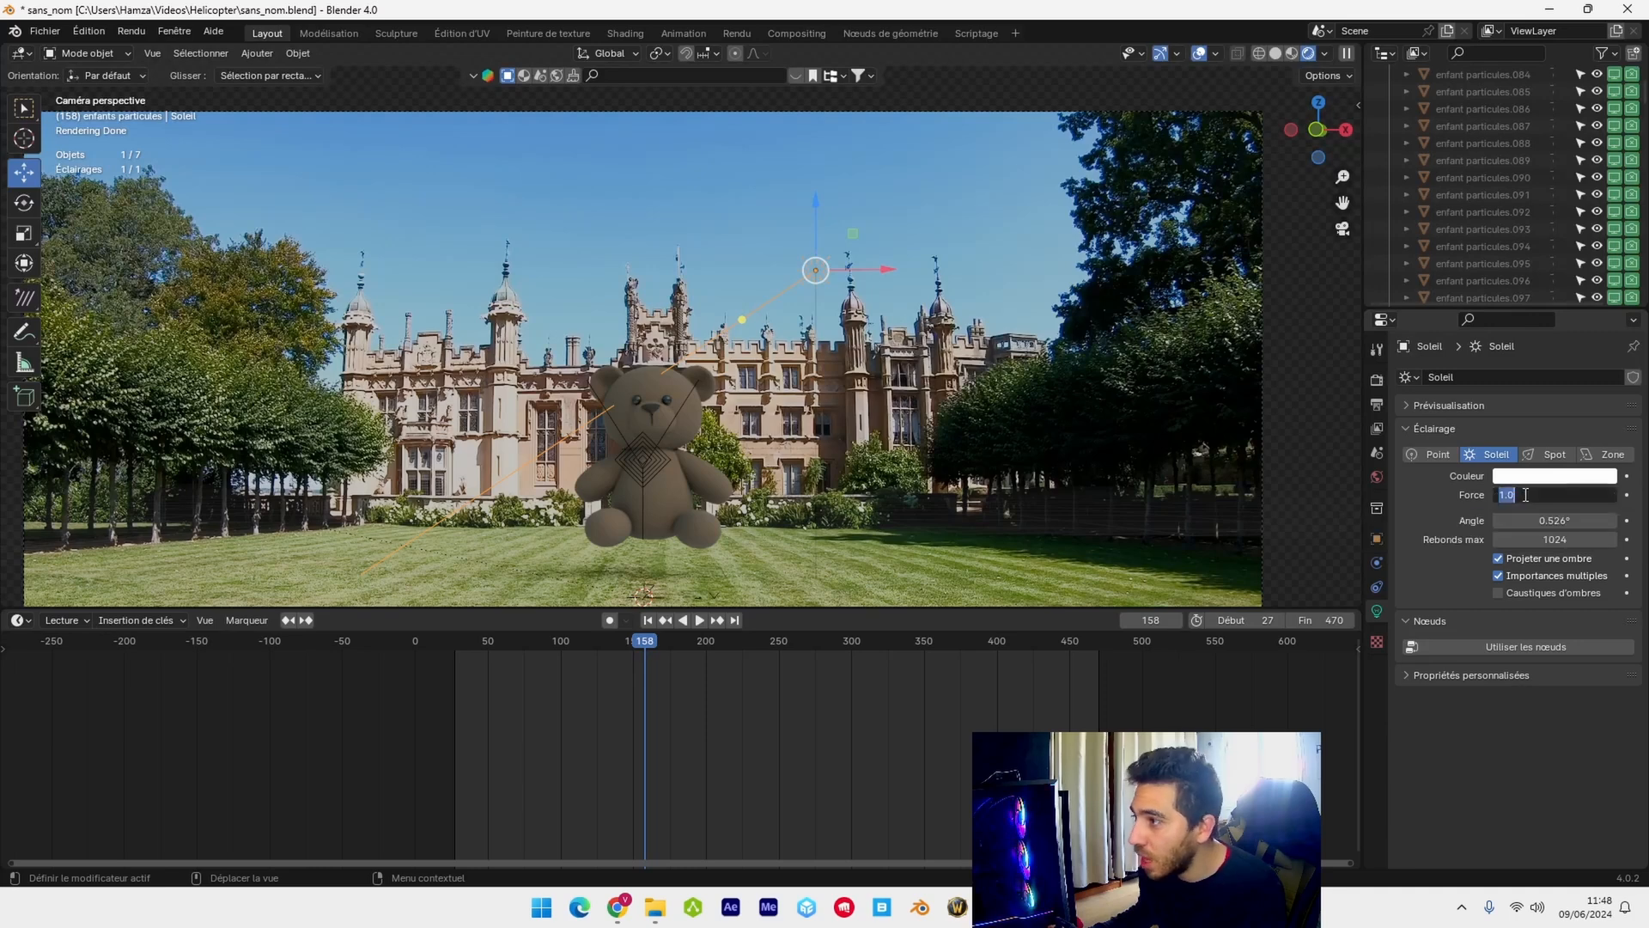
text(5)
key(Return)
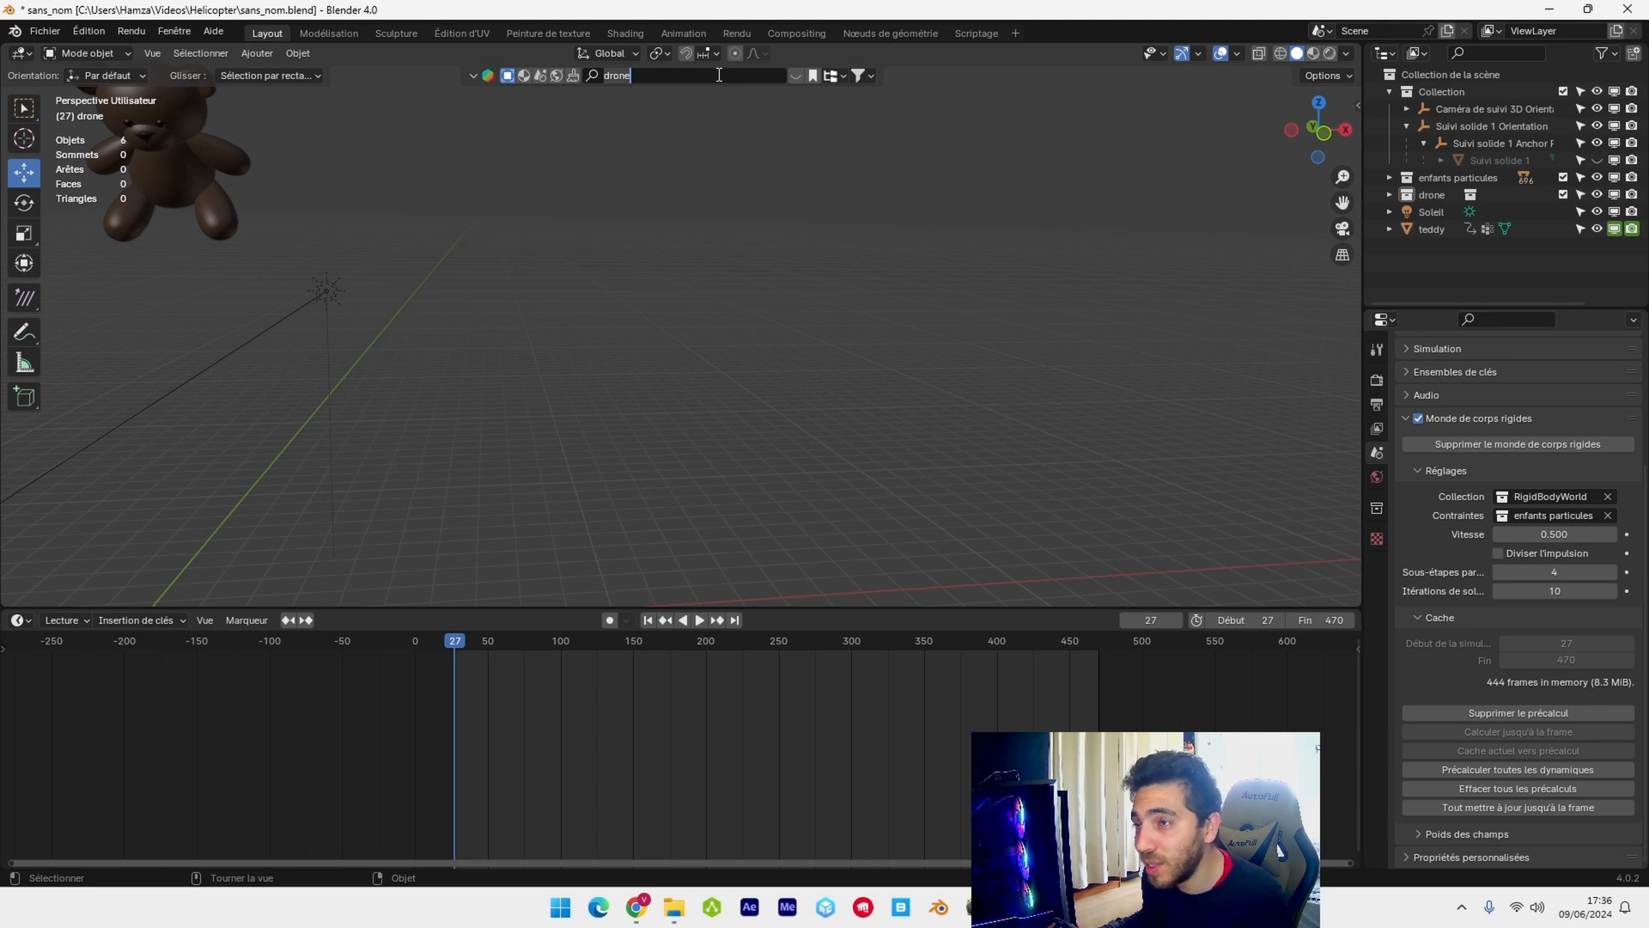
- Search the asset library for "drone" and place the DJI Mavic Mini 2 model on the ground
key(Return)
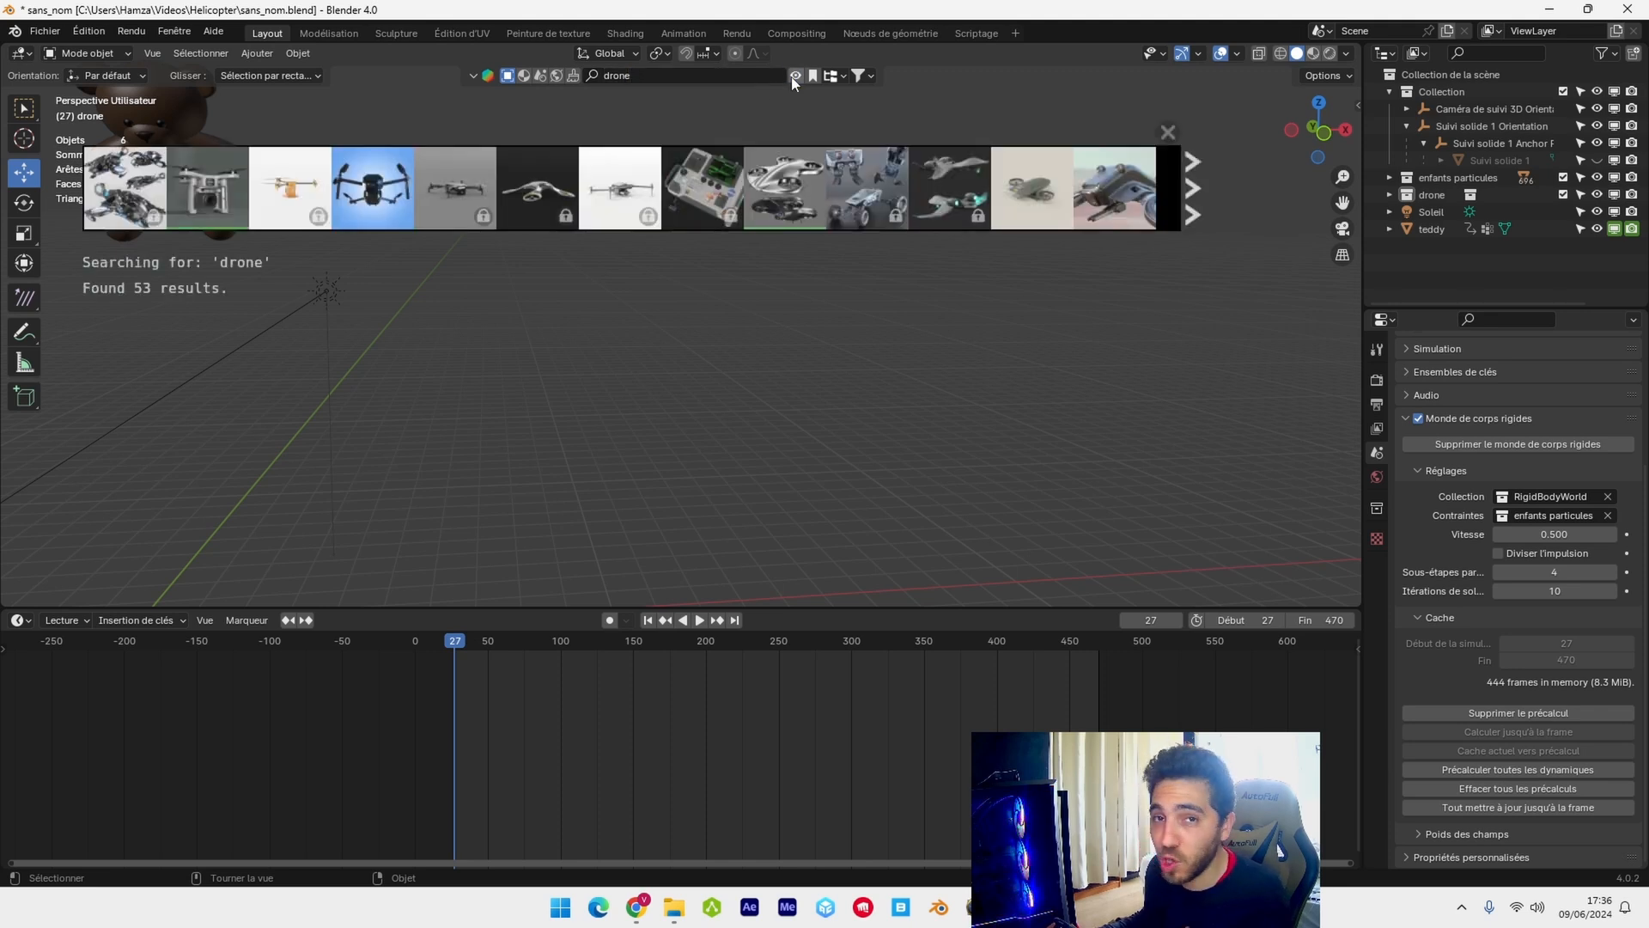
click(1196, 181)
mouse_move(785, 187)
drag(785, 188, 744, 525)
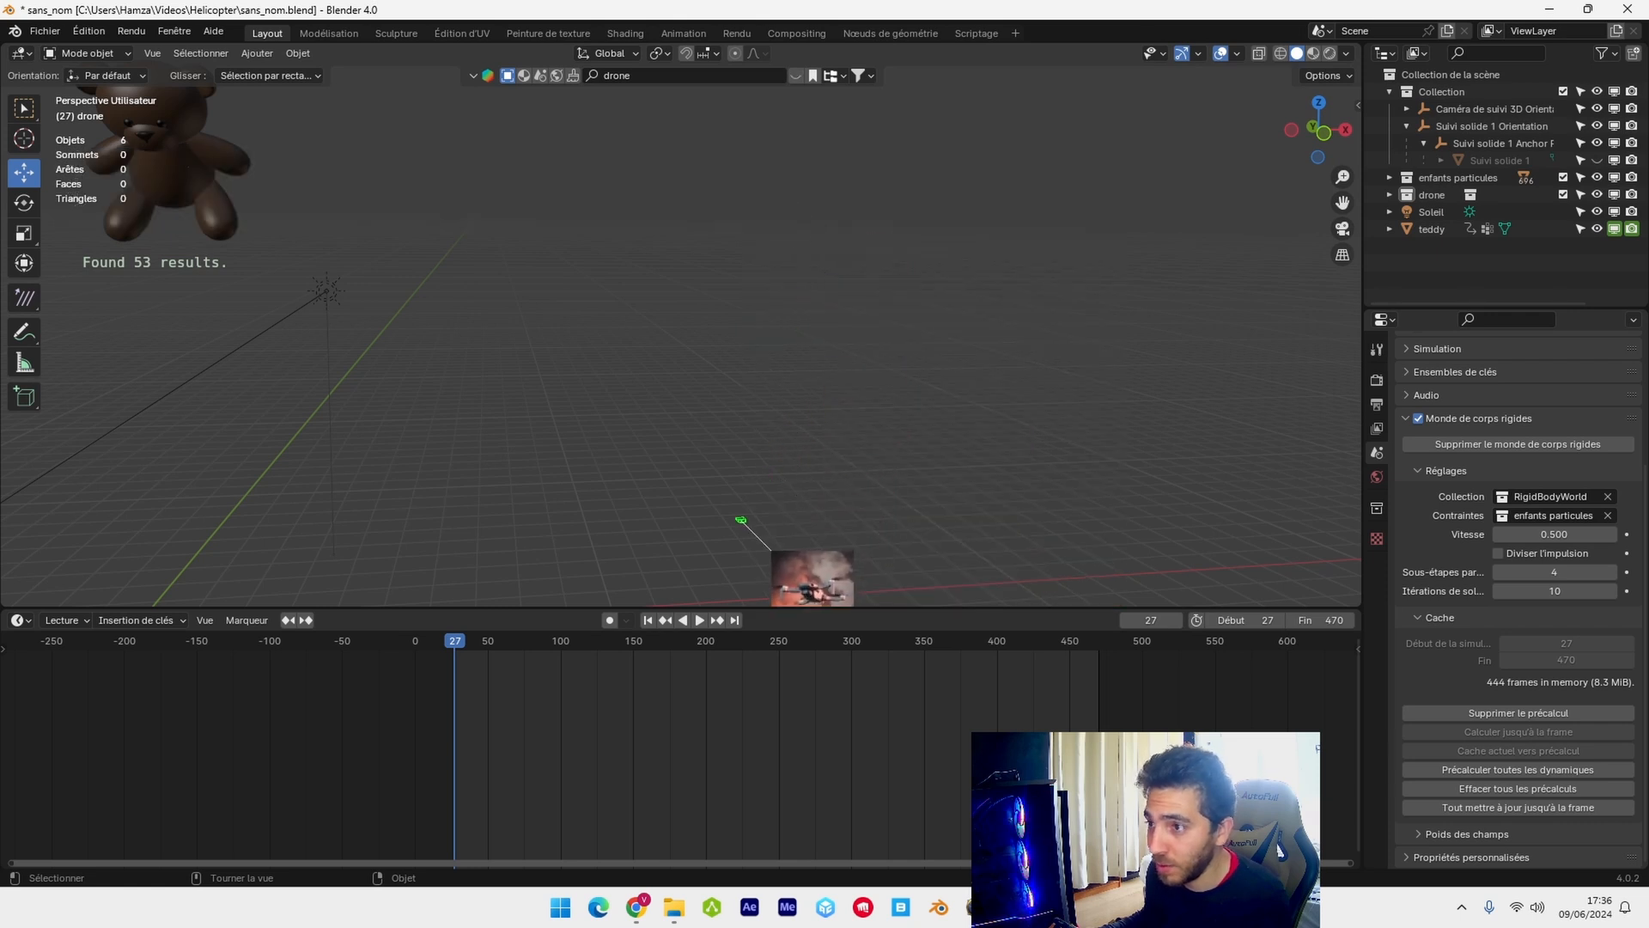
- Scale up the imported drone with all its parts selected
drag(689, 438, 855, 569)
key(s)
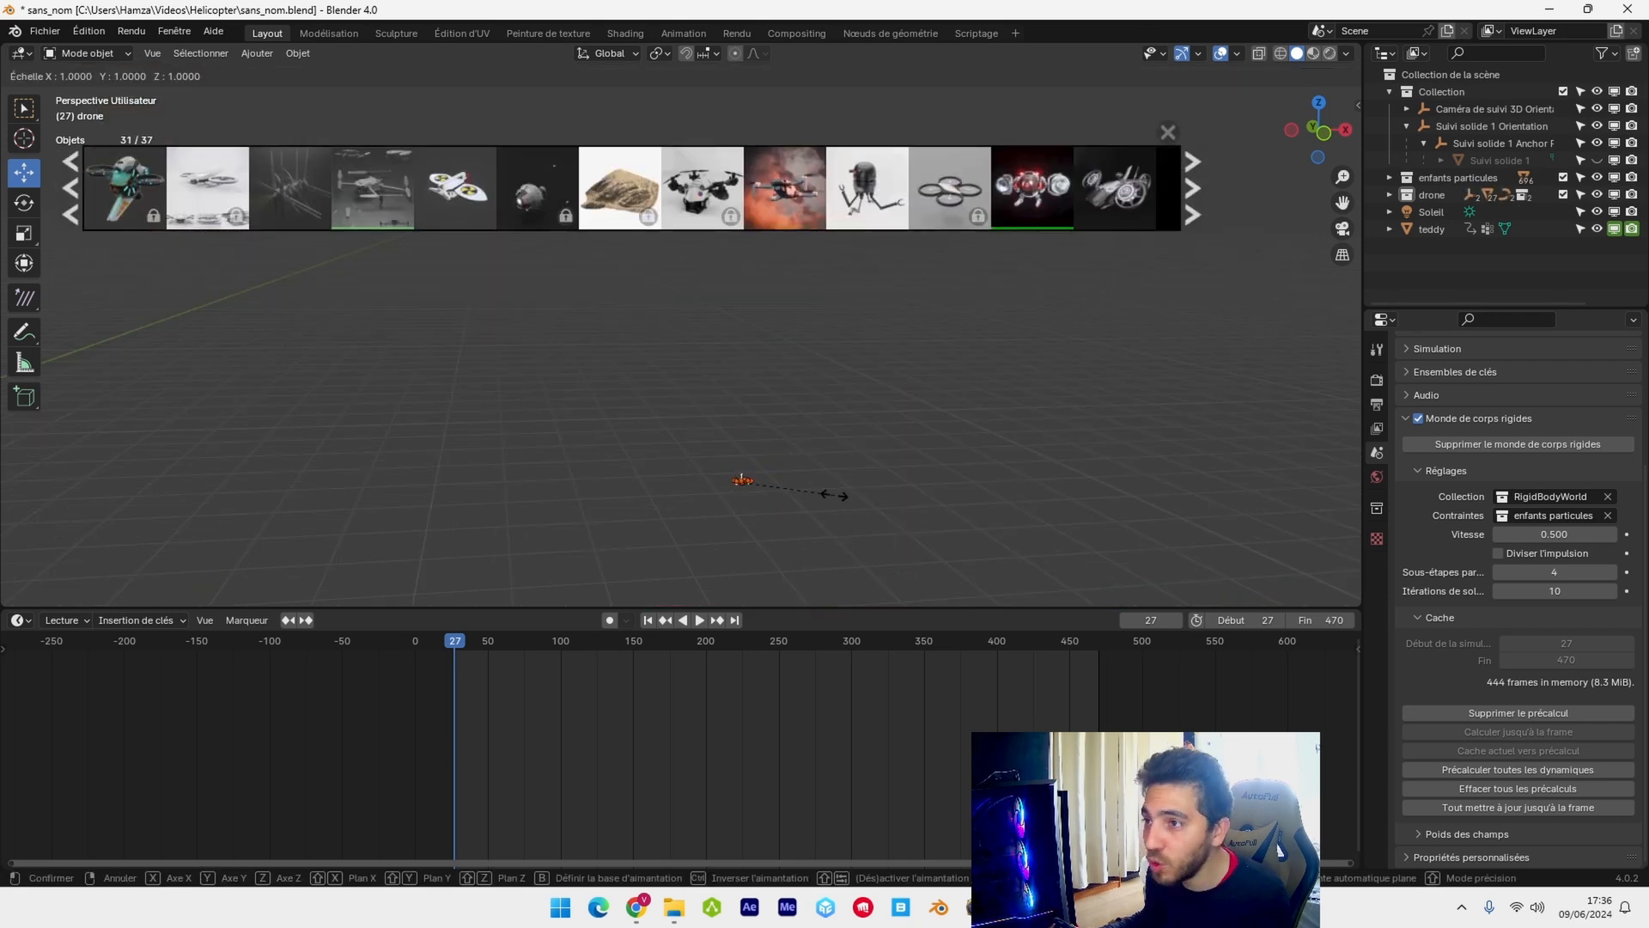
click(503, 506)
scroll(503, 506, down, 3)
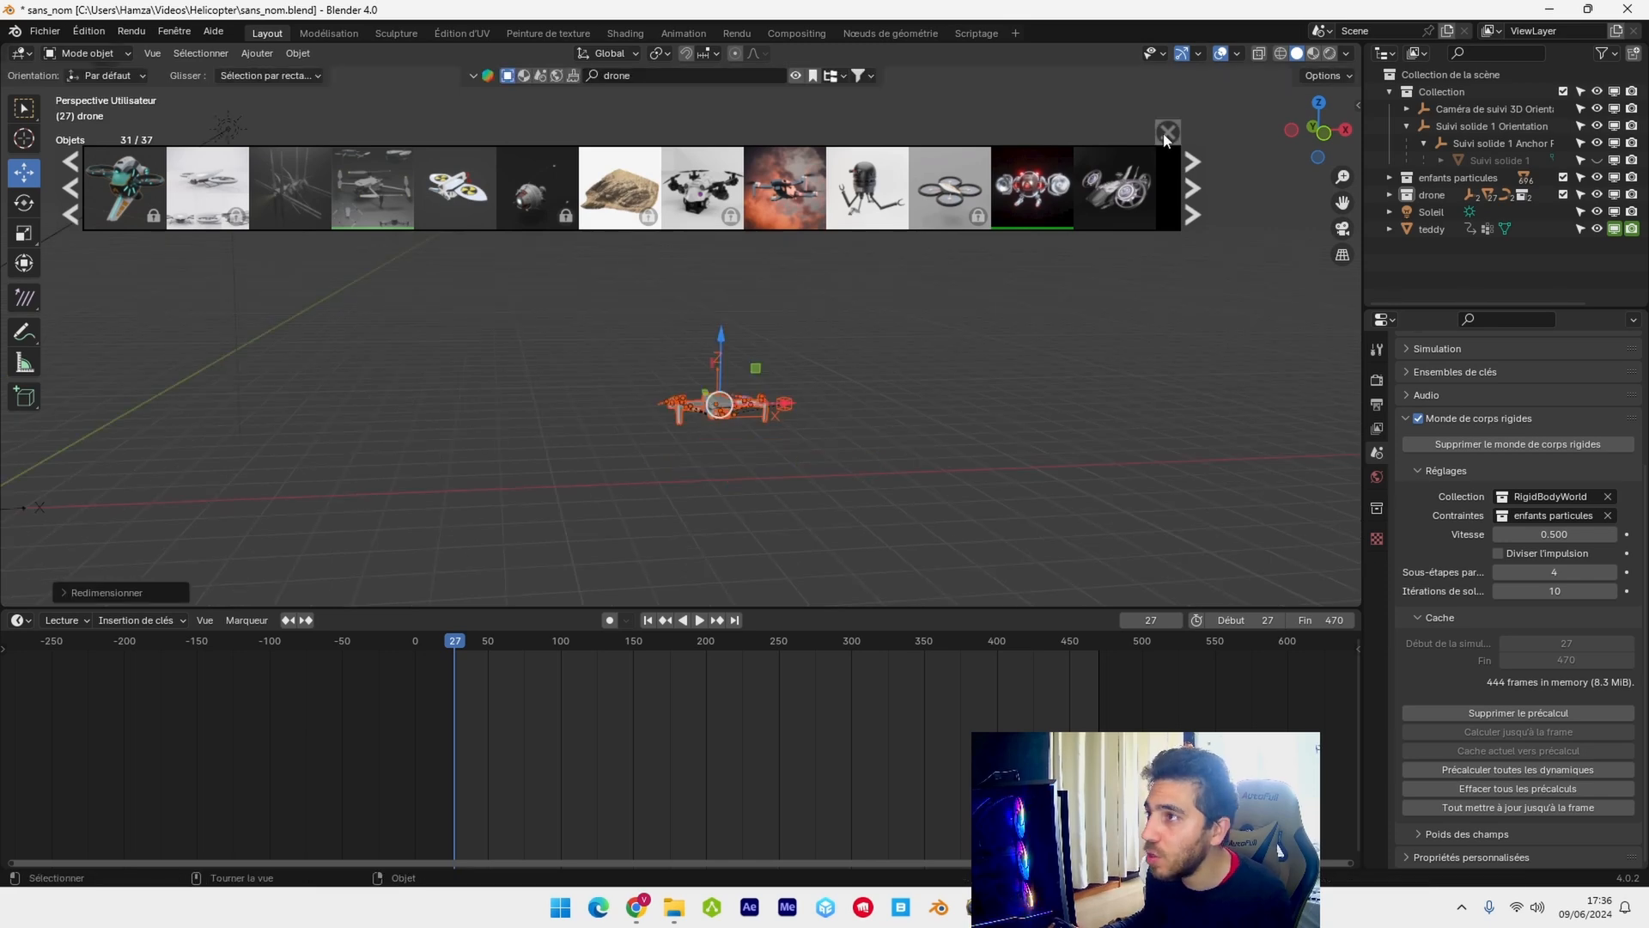
- Close the asset results, move the drone along X to below the teddy, and enlarge it to suit the camera view
click(1168, 133)
scroll(840, 347, down, 2)
drag(775, 379, 341, 378)
middle_drag(338, 324, 640, 329)
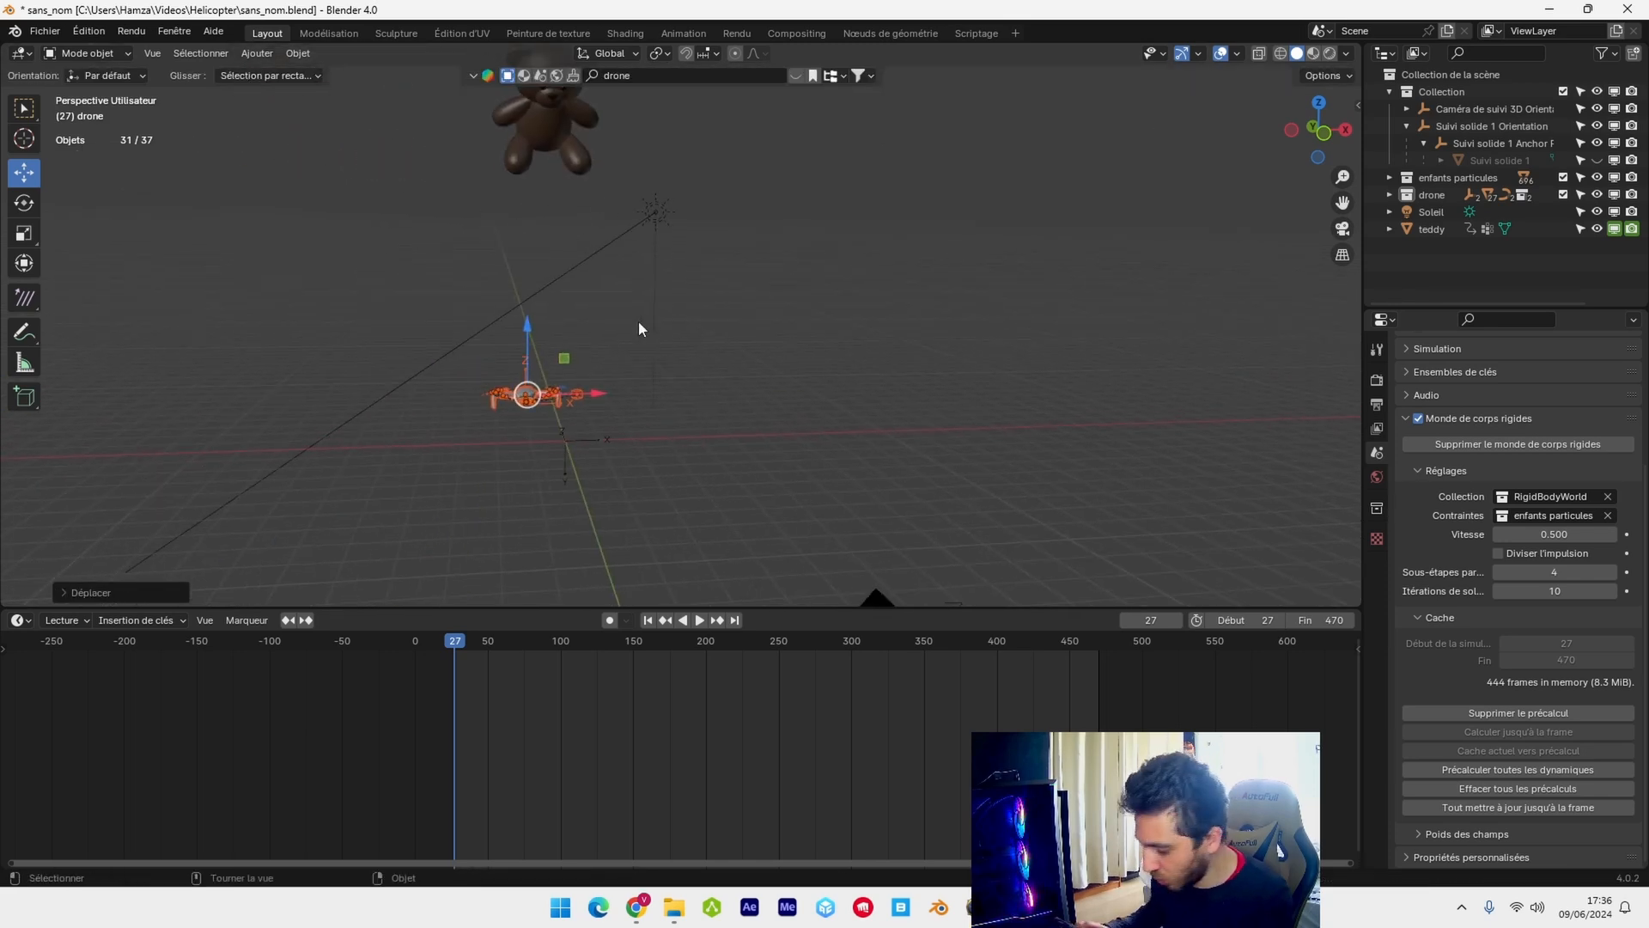
key(KP_0)
key(s)
click(479, 438)
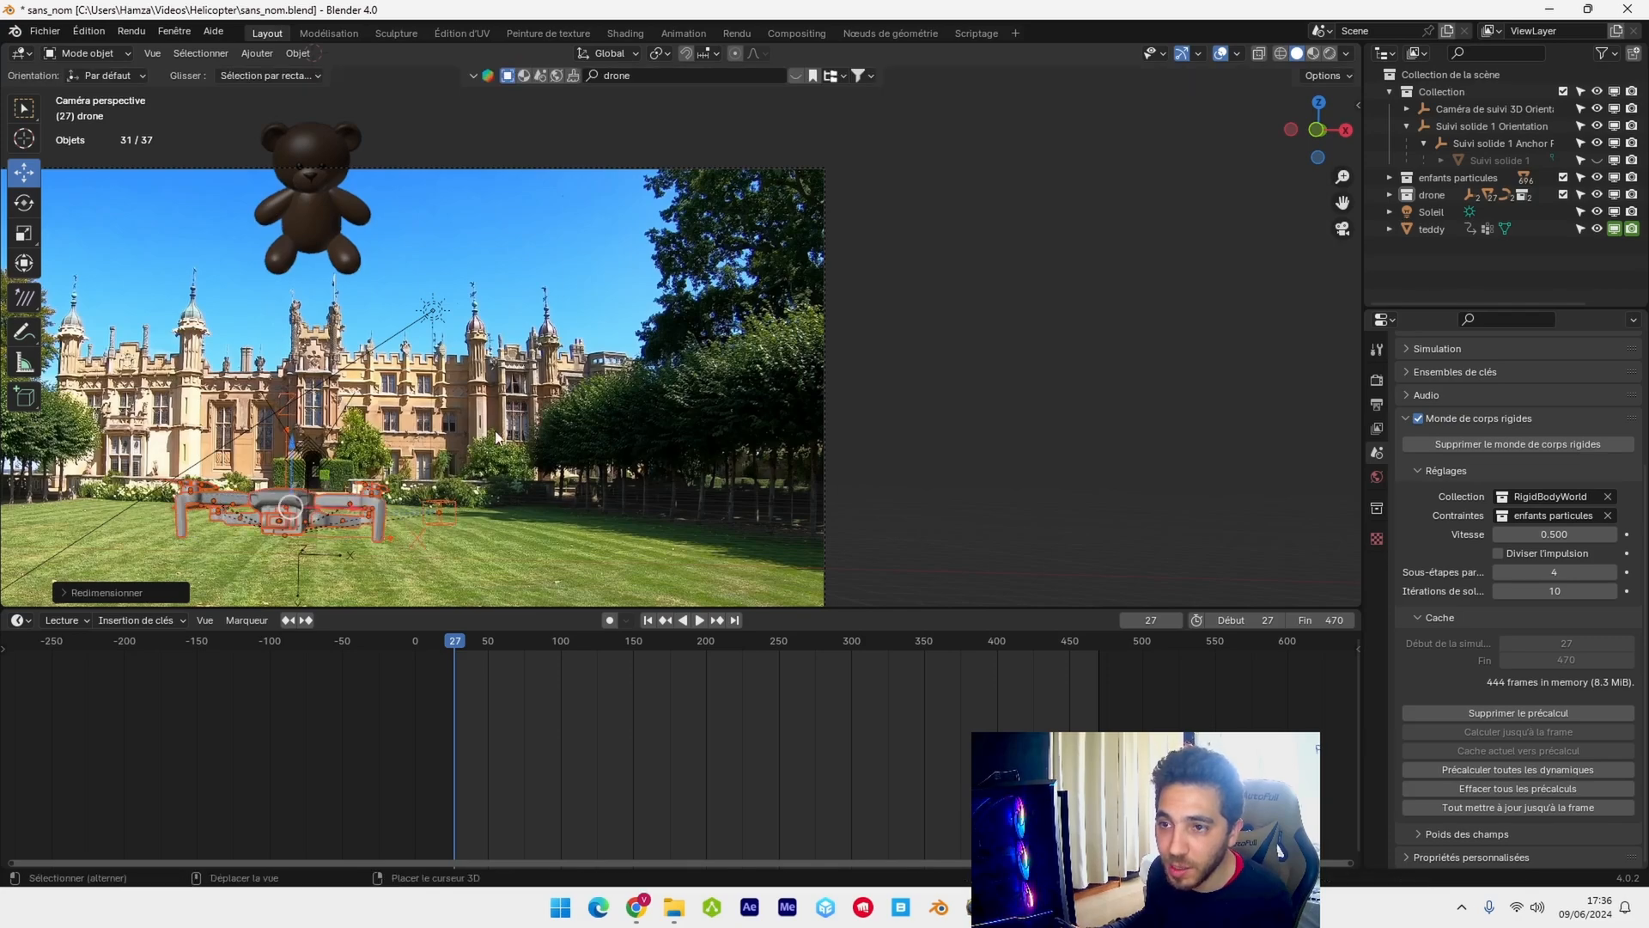
- Select the drone's parent empty, DJI Mavic Mini 2, then resize the drone and raise it above the teddy's head
key(Home)
click(618, 368)
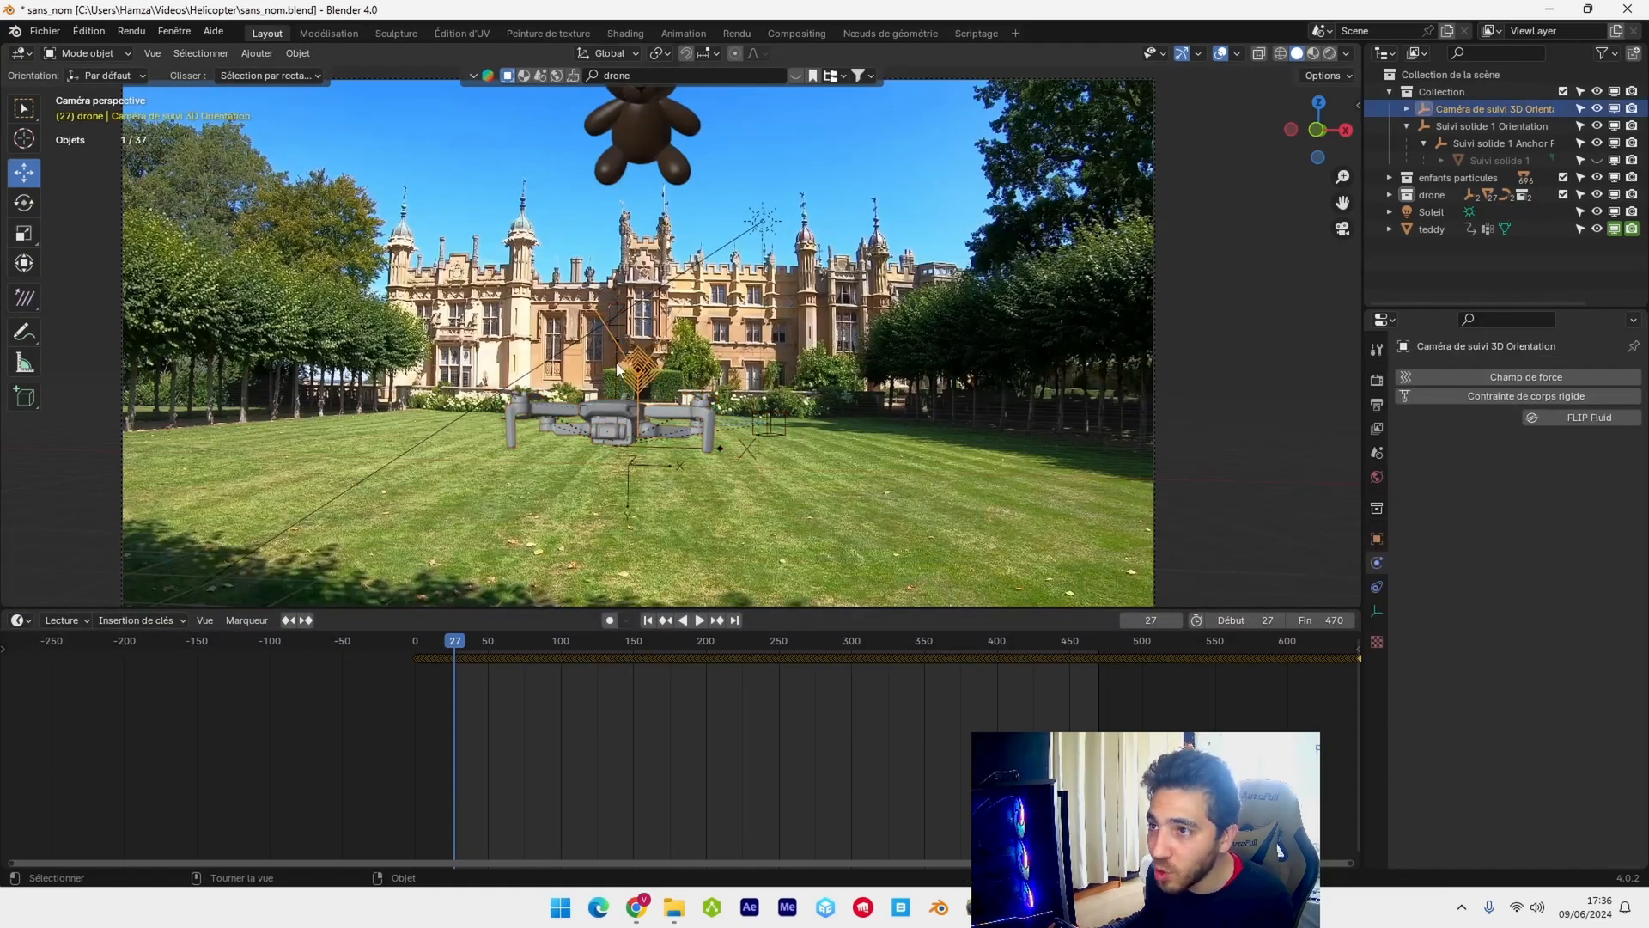
key(KP_0)
click(639, 312)
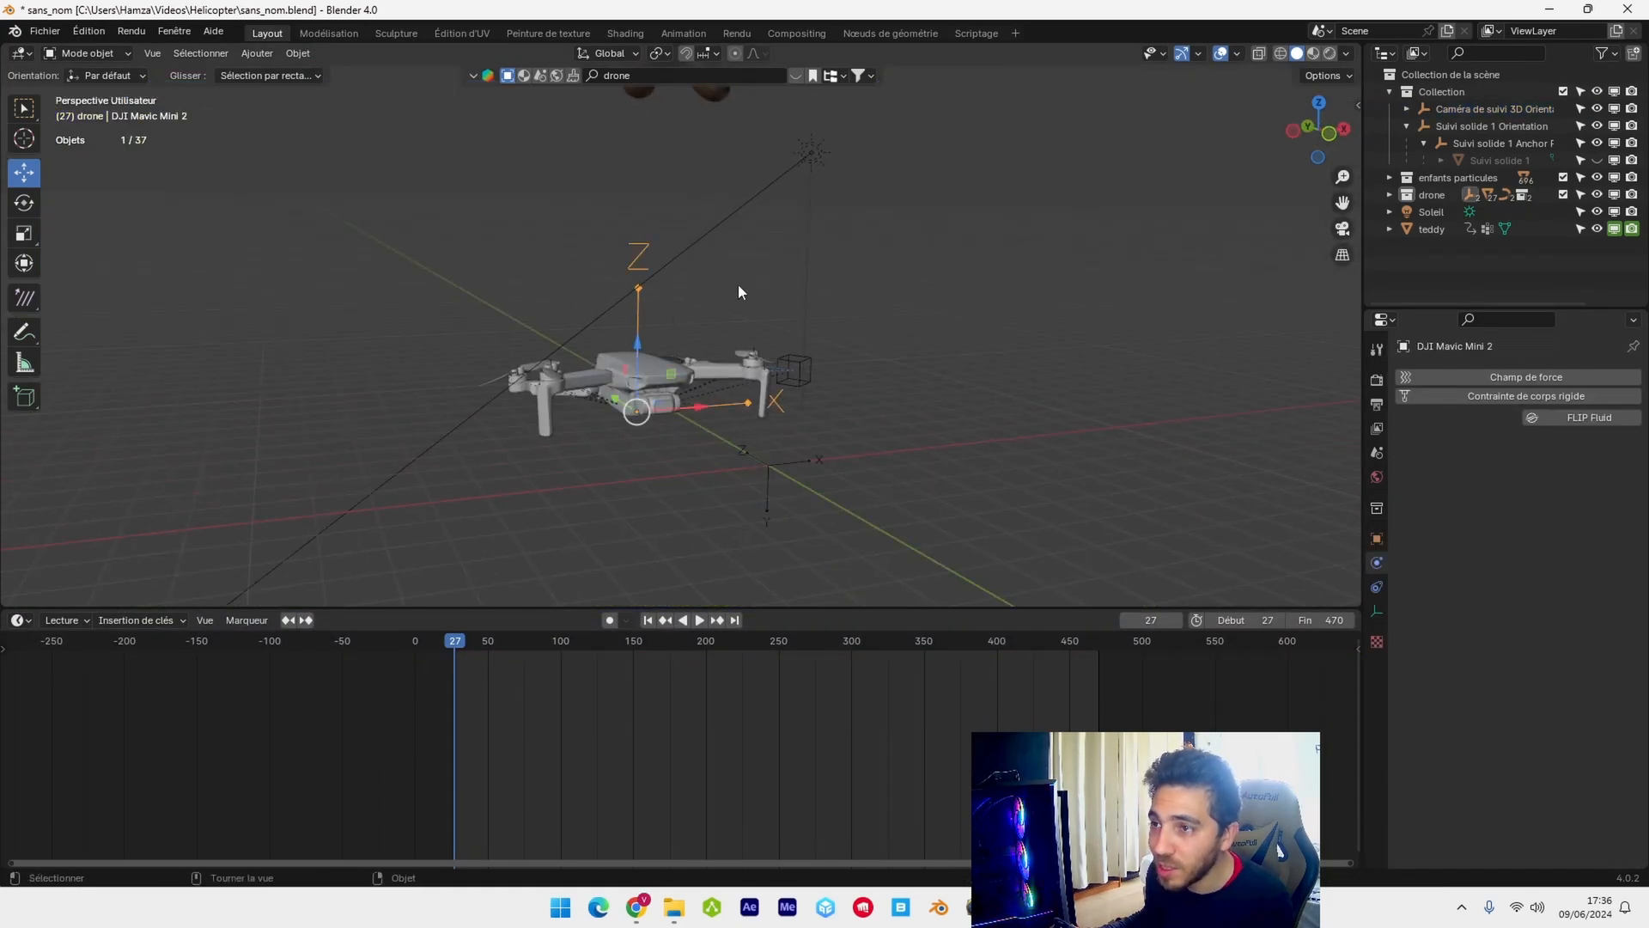
middle_drag(739, 286, 697, 280)
drag(718, 407, 754, 398)
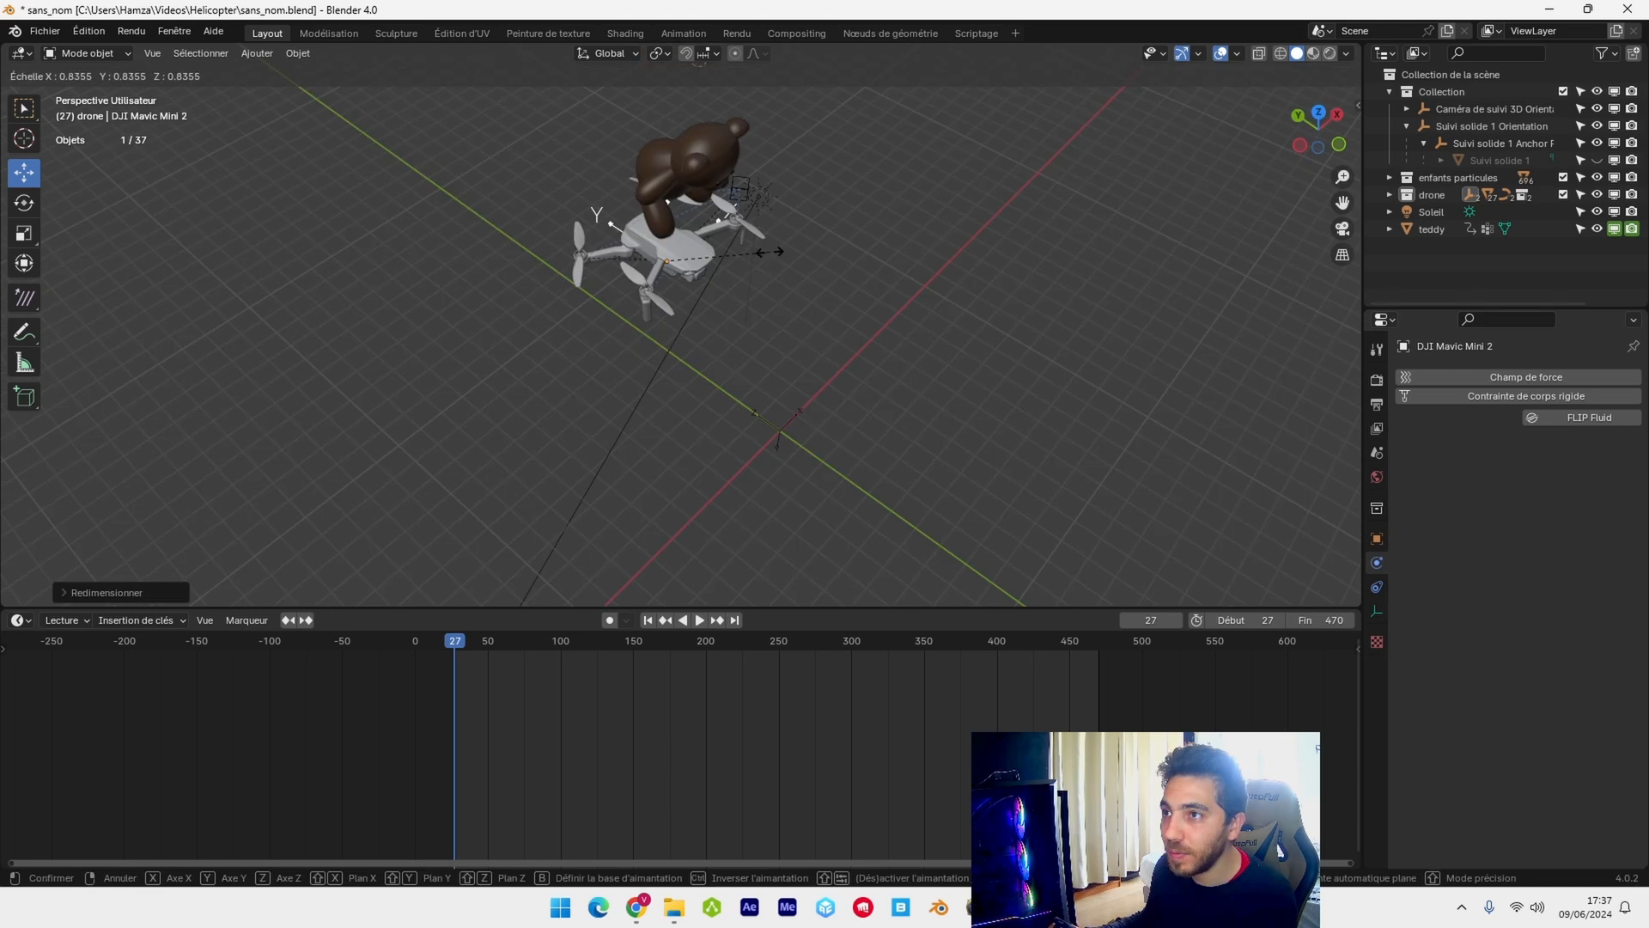
middle_drag(769, 242, 729, 451)
drag(667, 457, 708, 183)
key(KP_0)
middle_drag(708, 183, 734, 336)
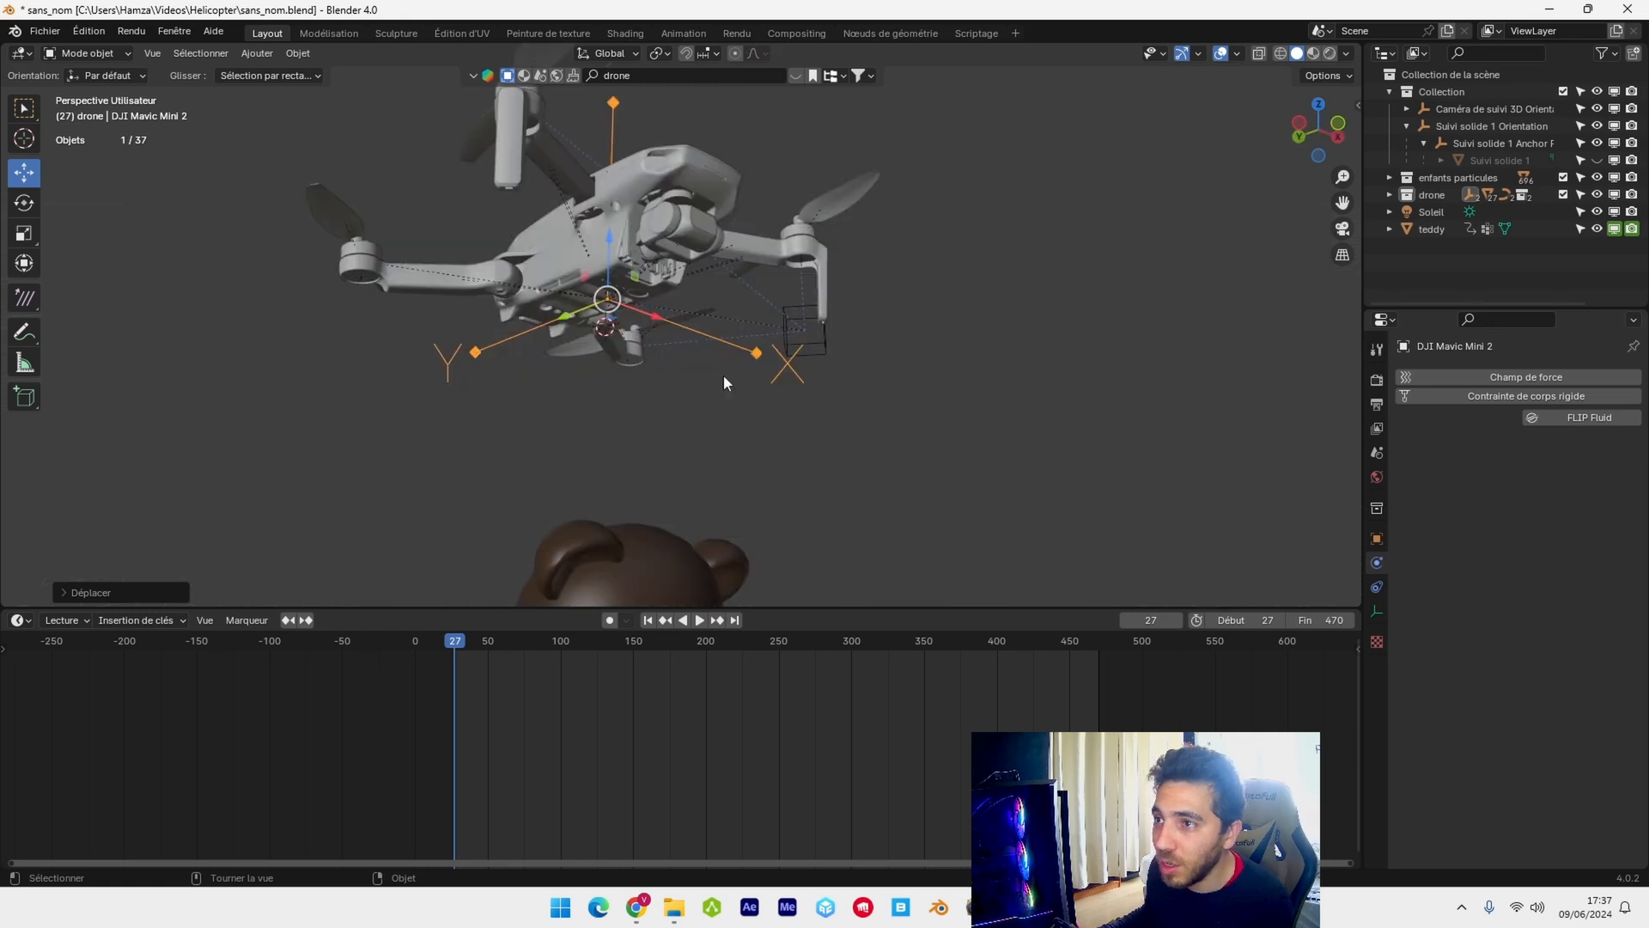
- Snap the 3D cursor to the origin of the drone's parent empty
click(723, 374)
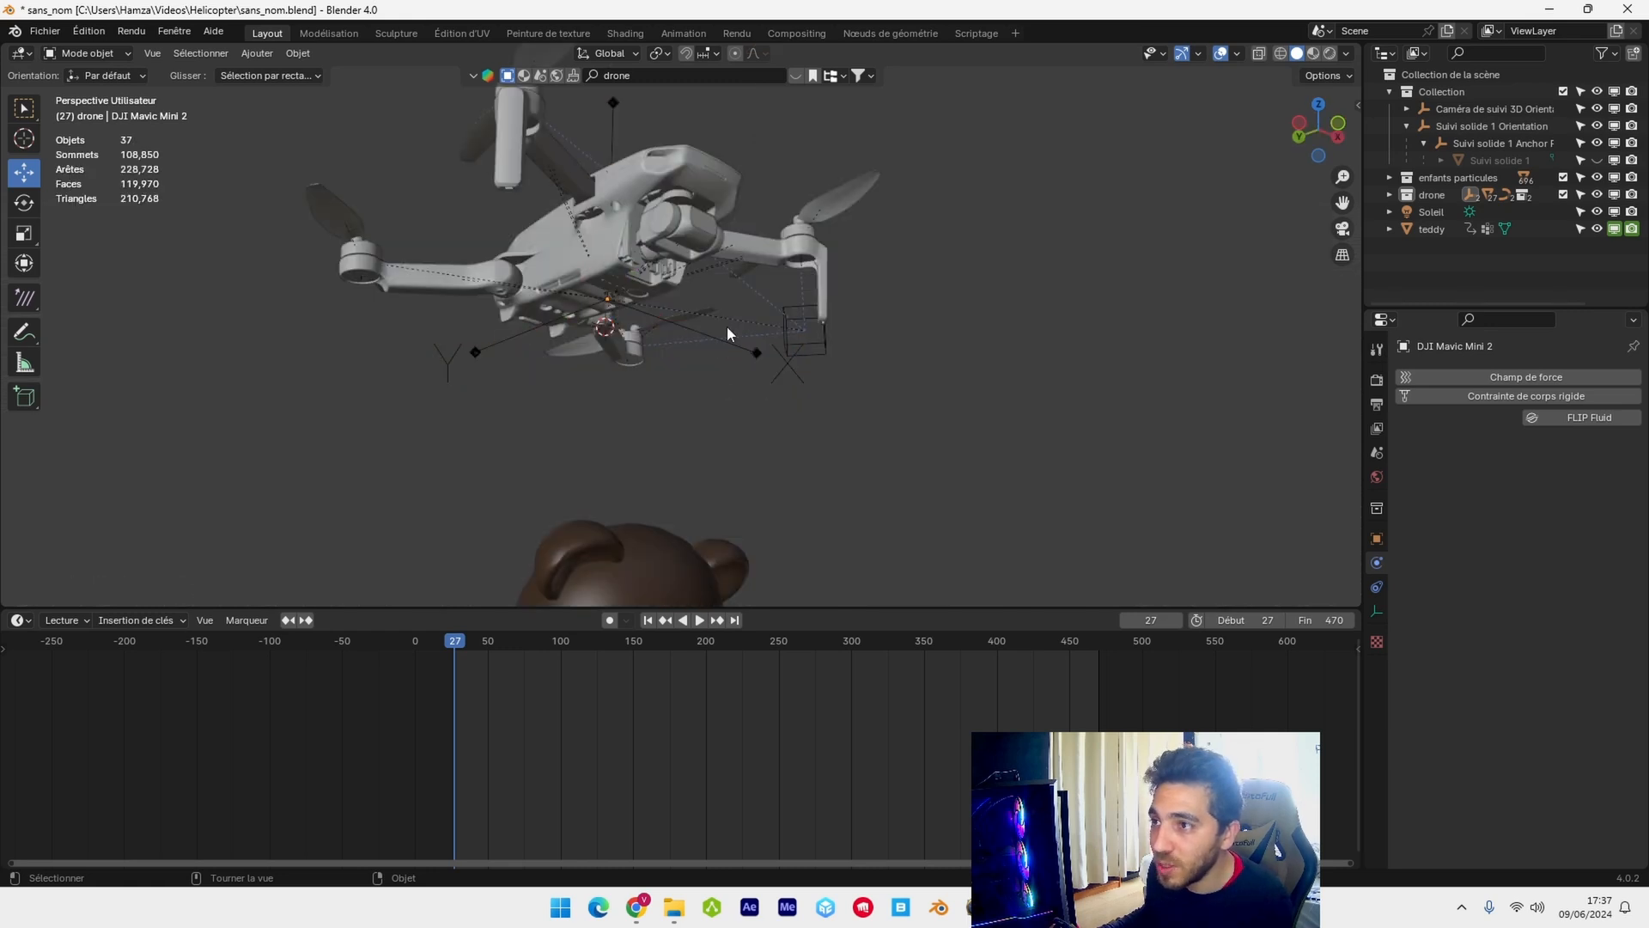
click(718, 340)
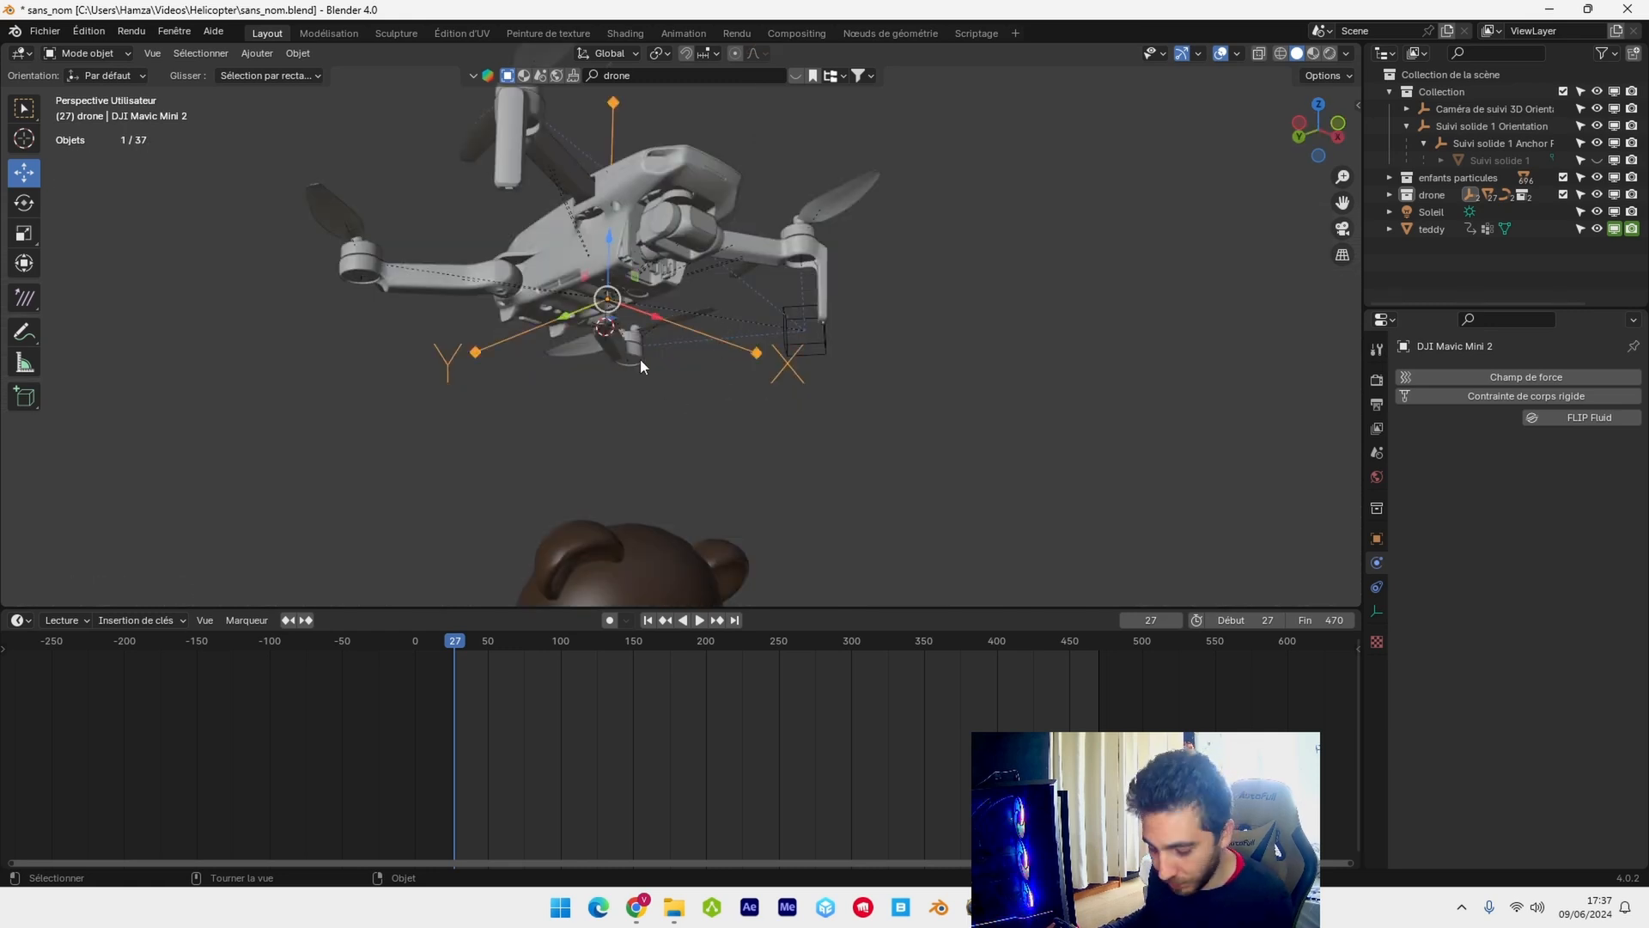
key(shift+s)
click(651, 461)
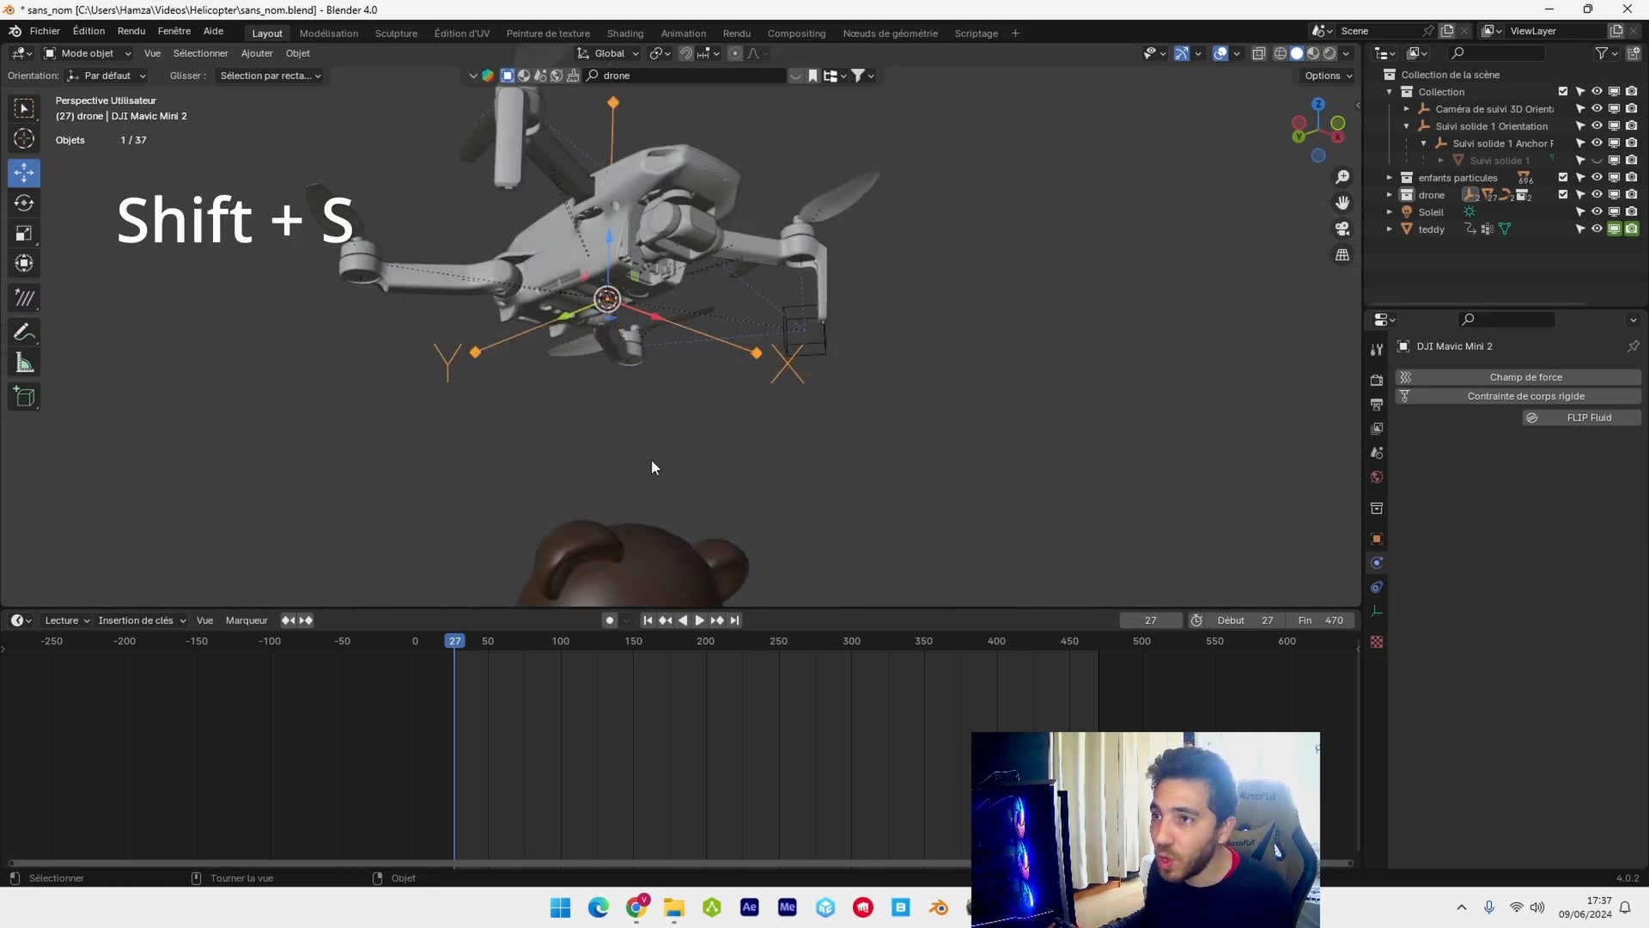
- Add a plane at the 3D cursor and lower it between the drone and the teddy
click(260, 55)
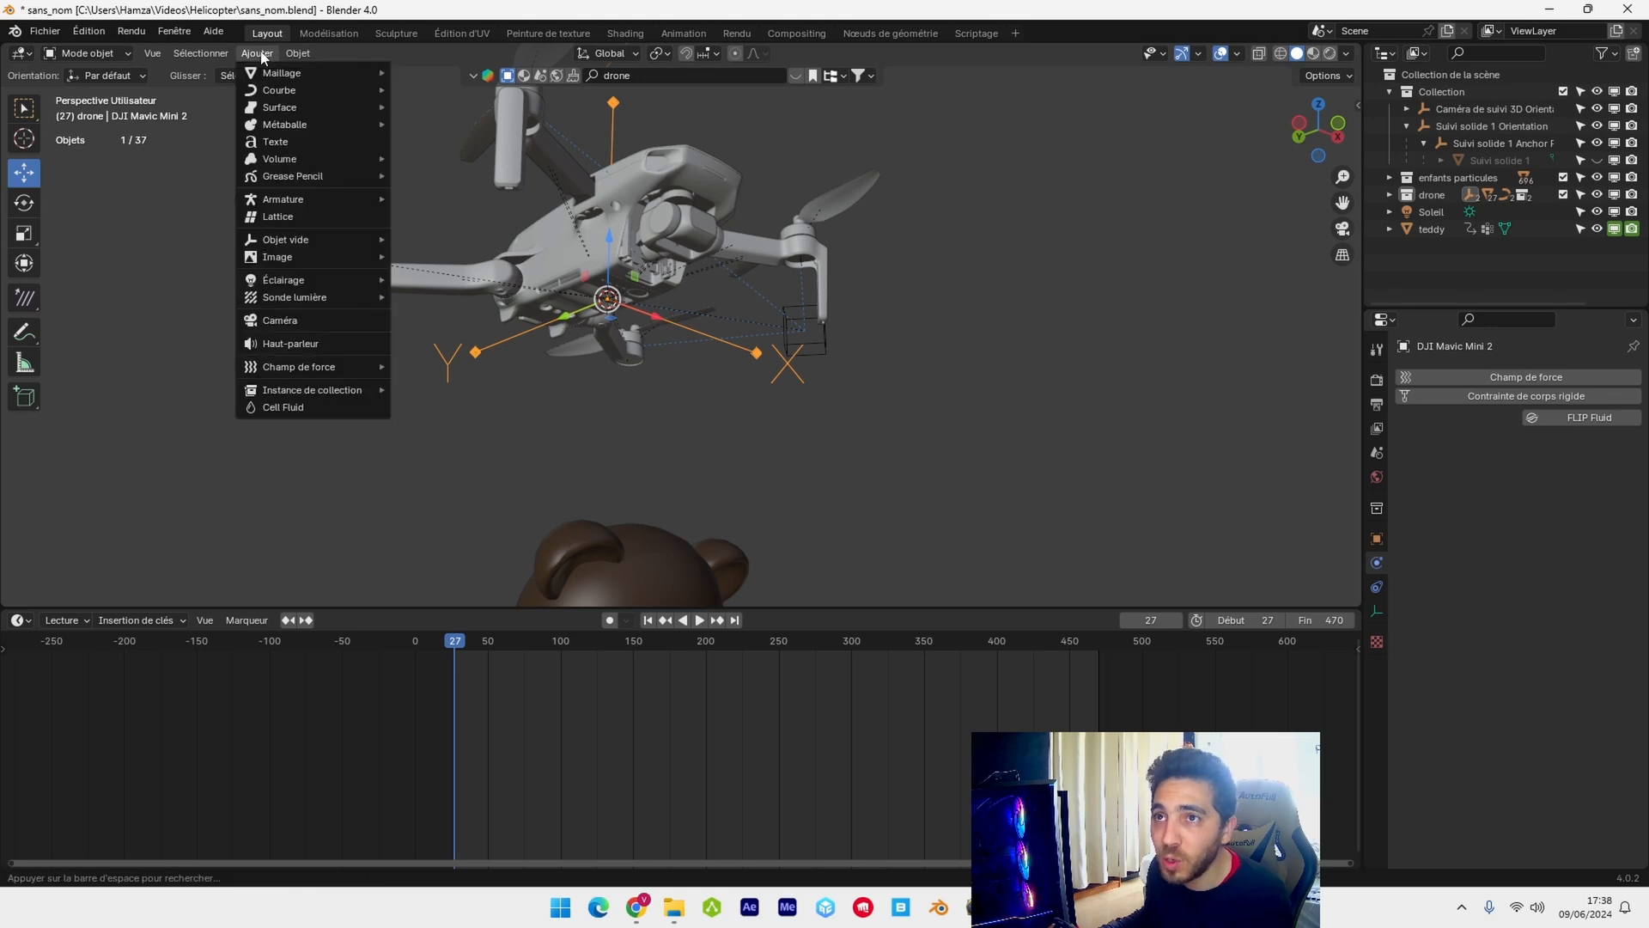
mouse_move(283, 72)
click(437, 72)
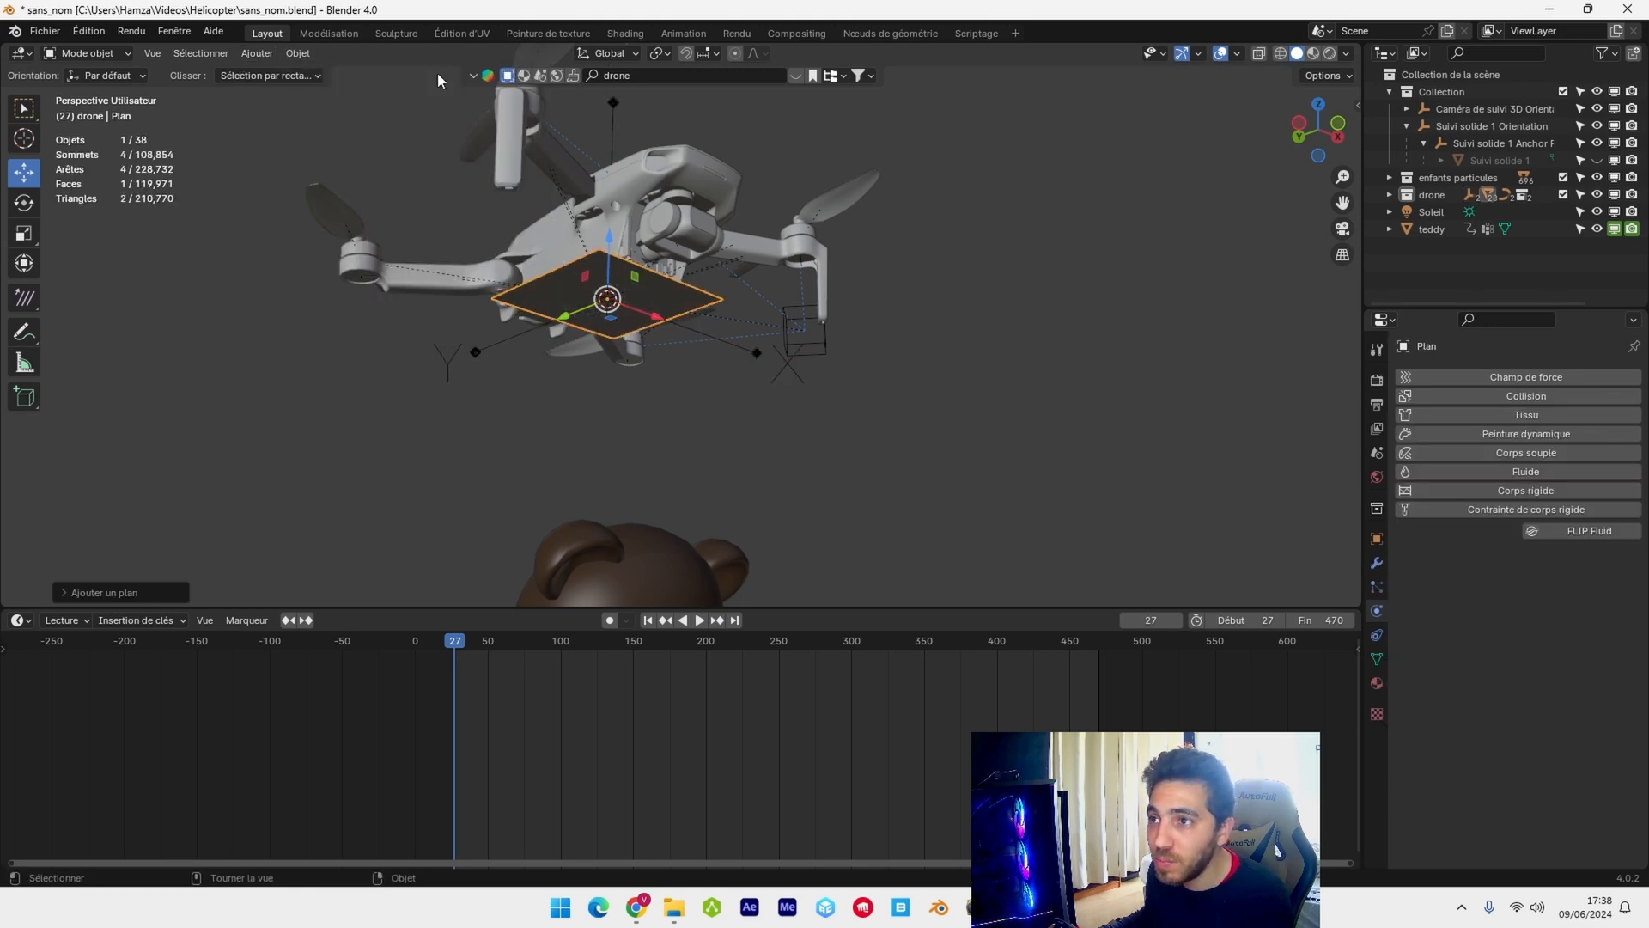
scroll(662, 322, down, 3)
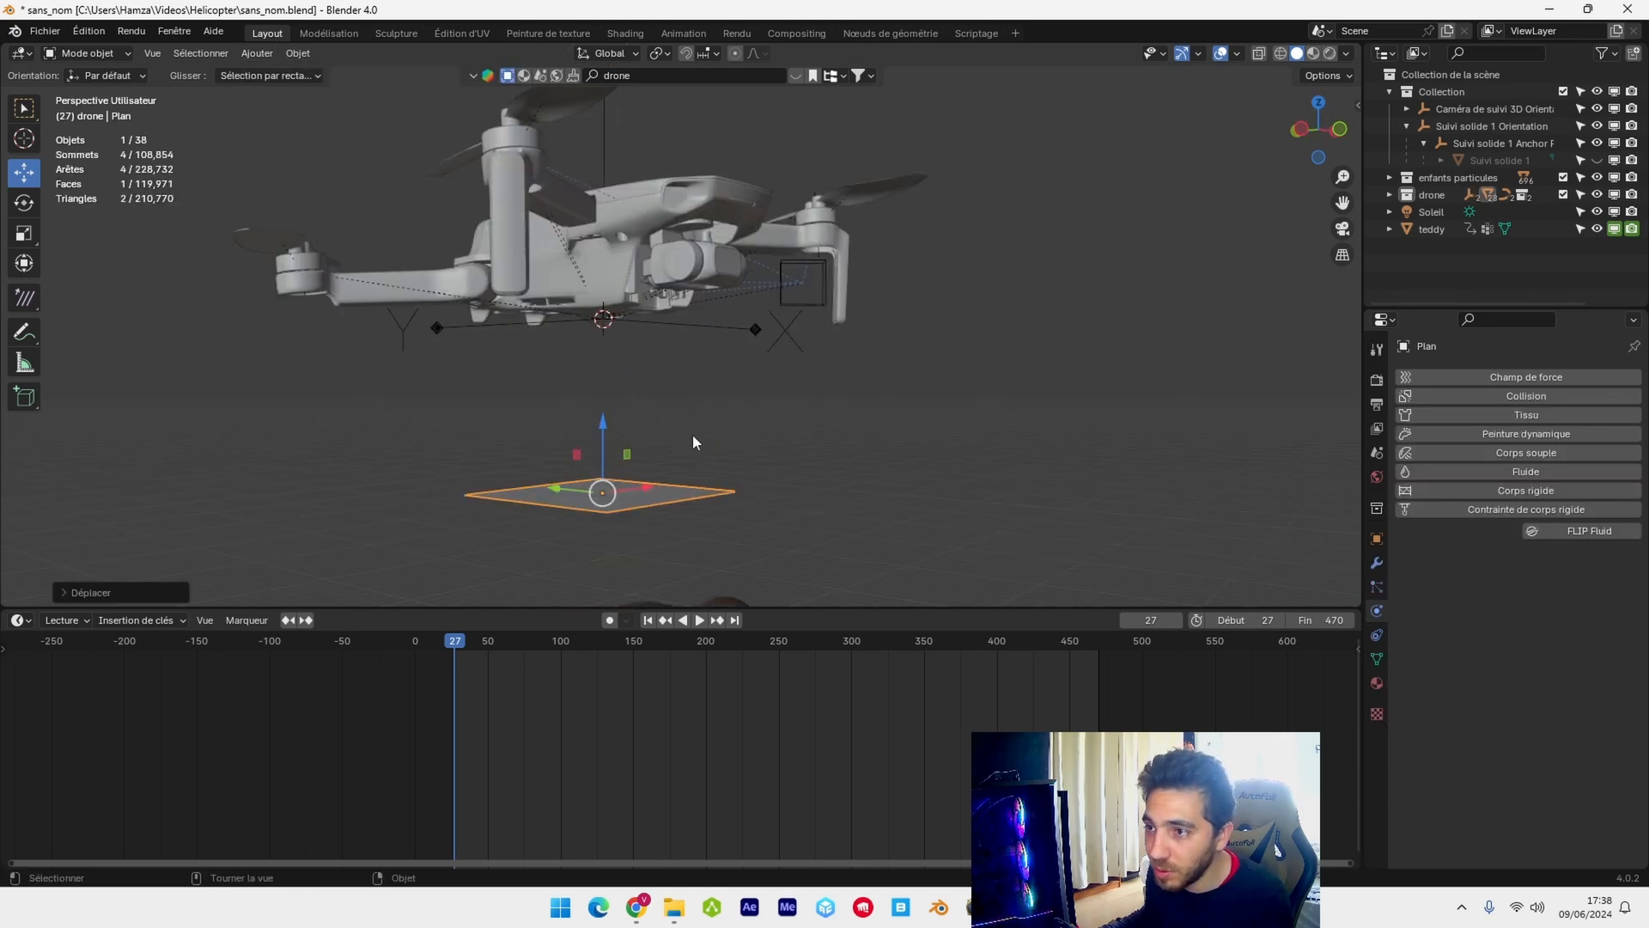
middle_drag(693, 435, 701, 310)
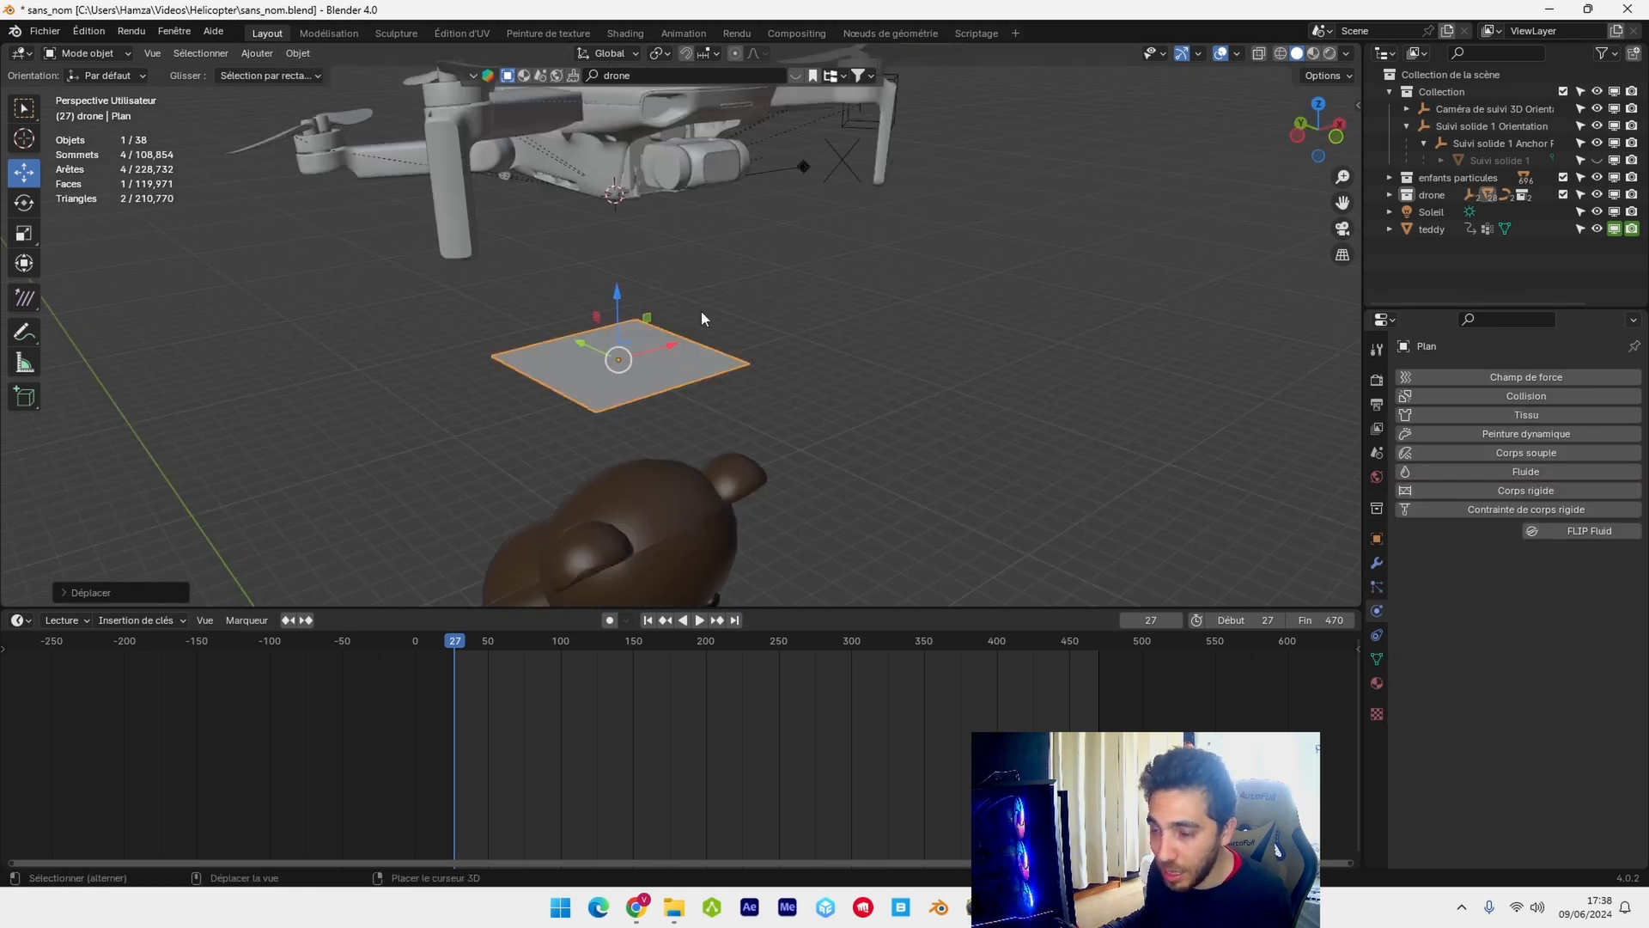
- Scale the plane along X into a narrow strip and rotate it 90° about the X axis
key(s)
key(x)
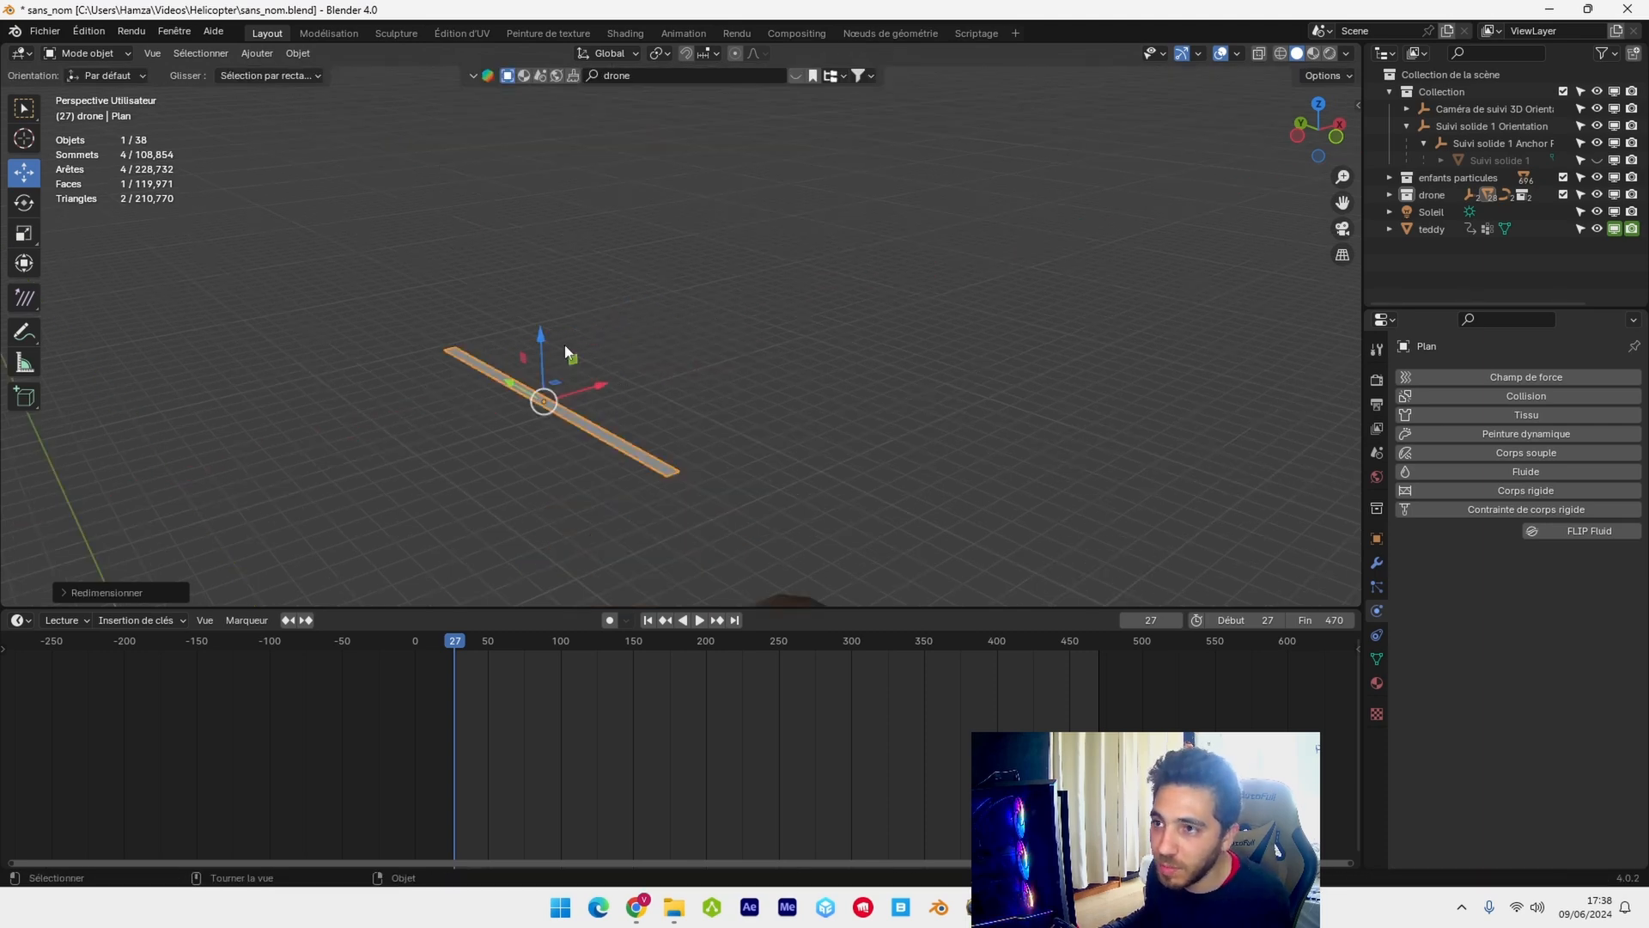
text(rx90)
key(Return)
- Move the vertical strip up so its upper end meets the drone's underside
key(slash)
scroll(740, 199, up, 5)
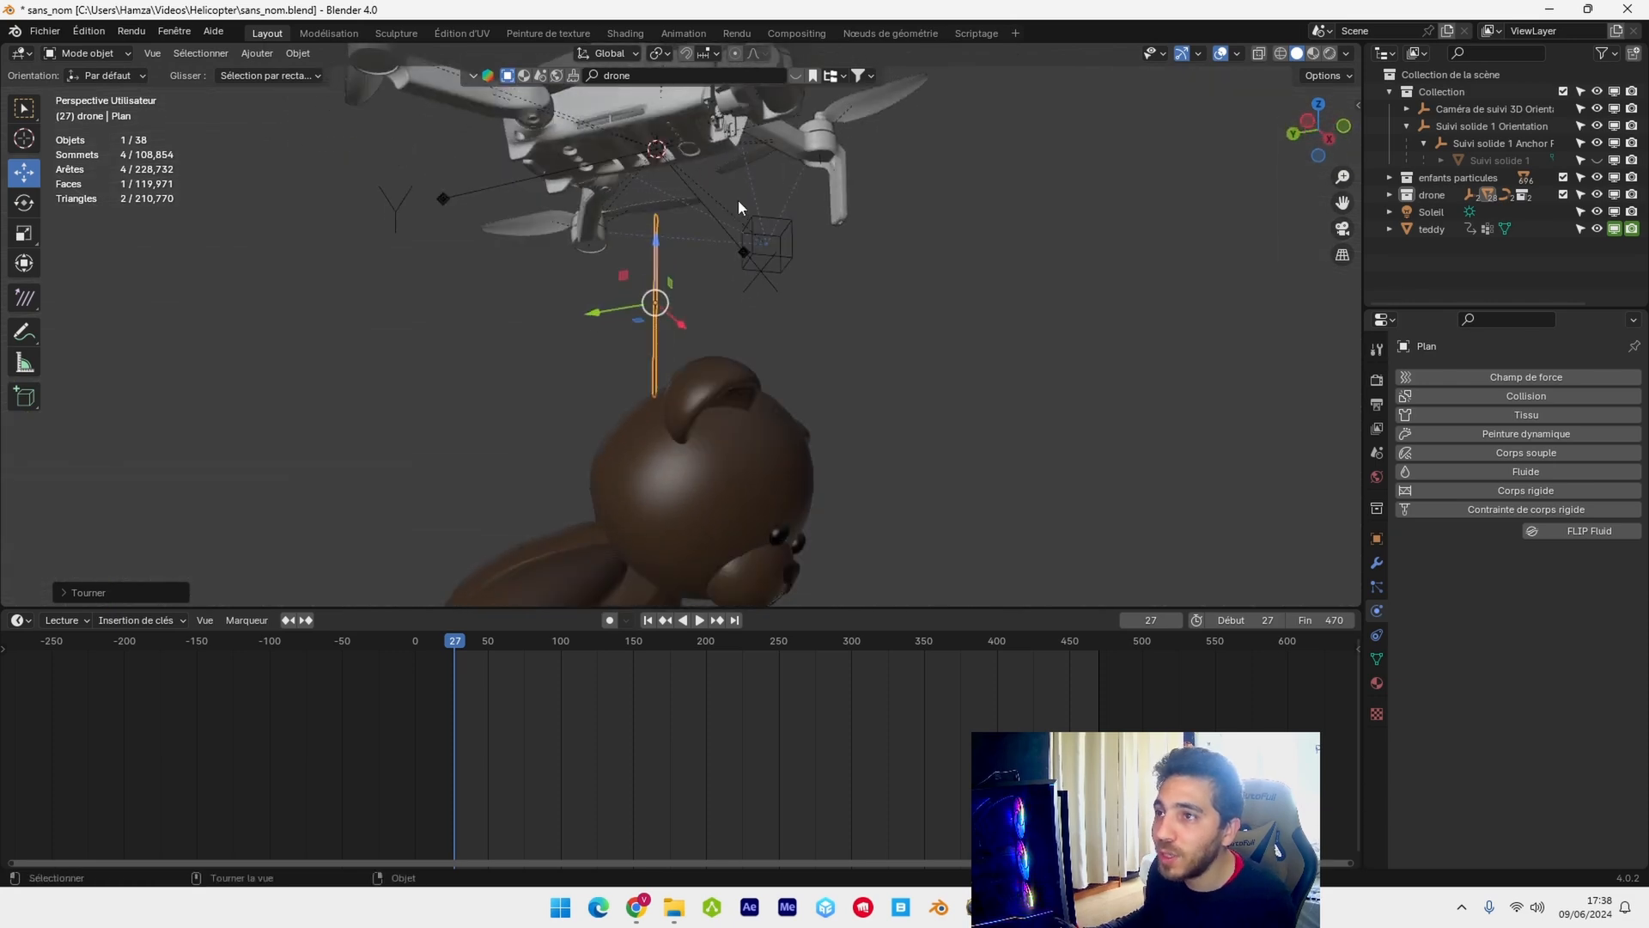
key(g)
drag(562, 309, 563, 264)
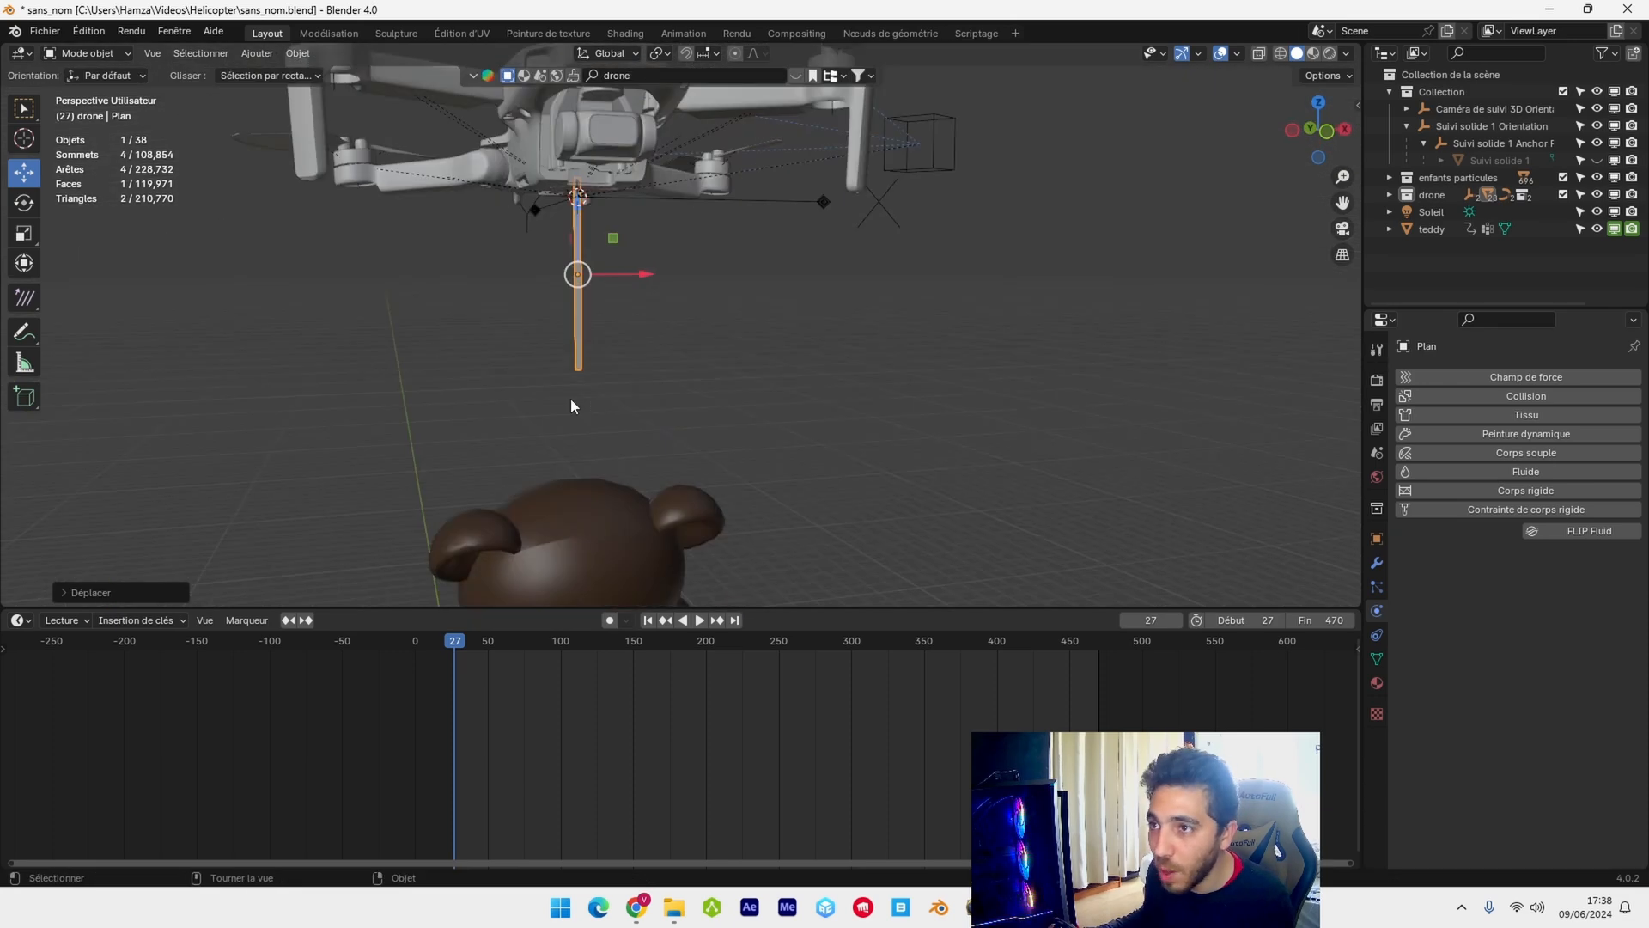
- Stretch the strip by moving its lower edge straight down along Z until it touches the top of the teddy's head
key(Tab)
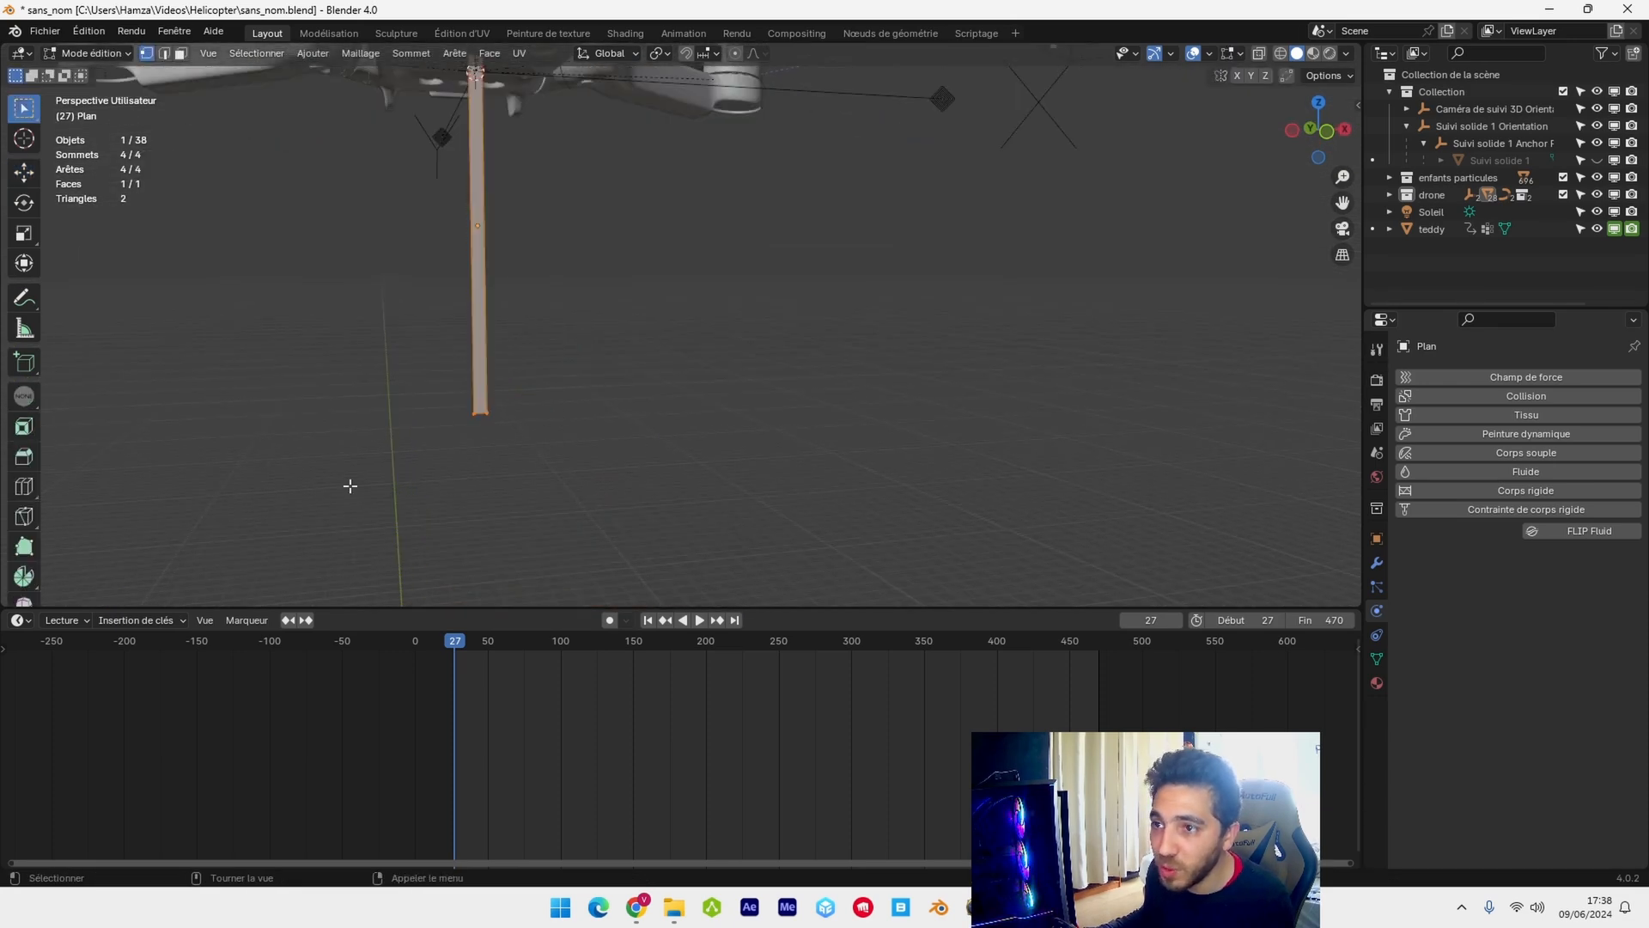
drag(391, 483, 574, 382)
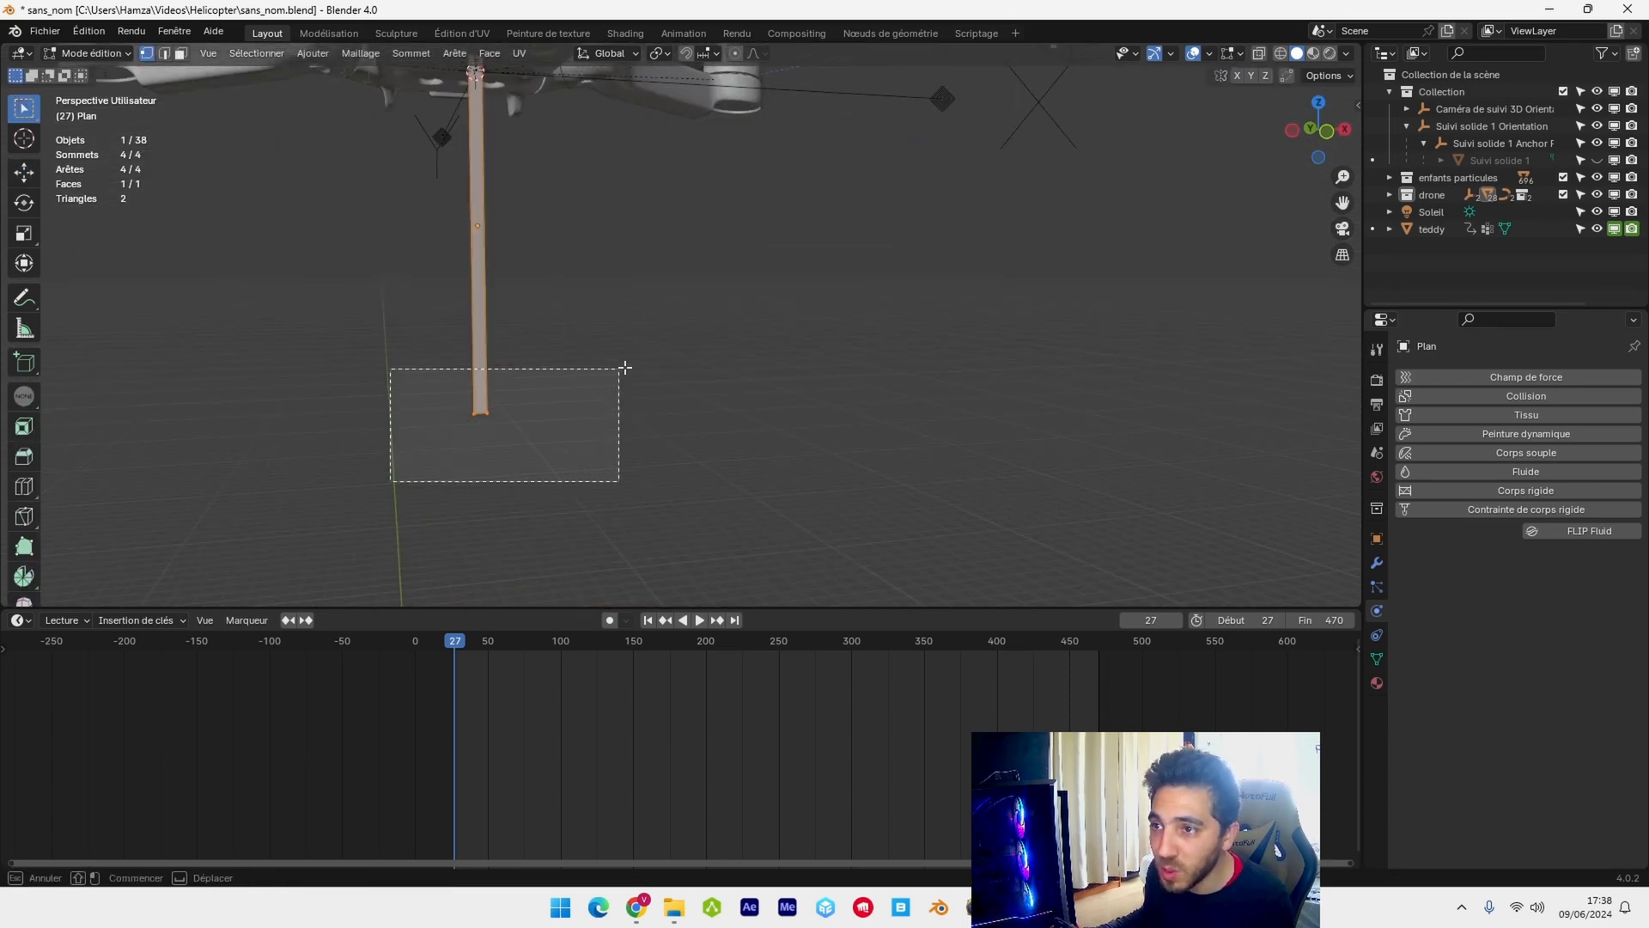
drag(573, 382, 574, 382)
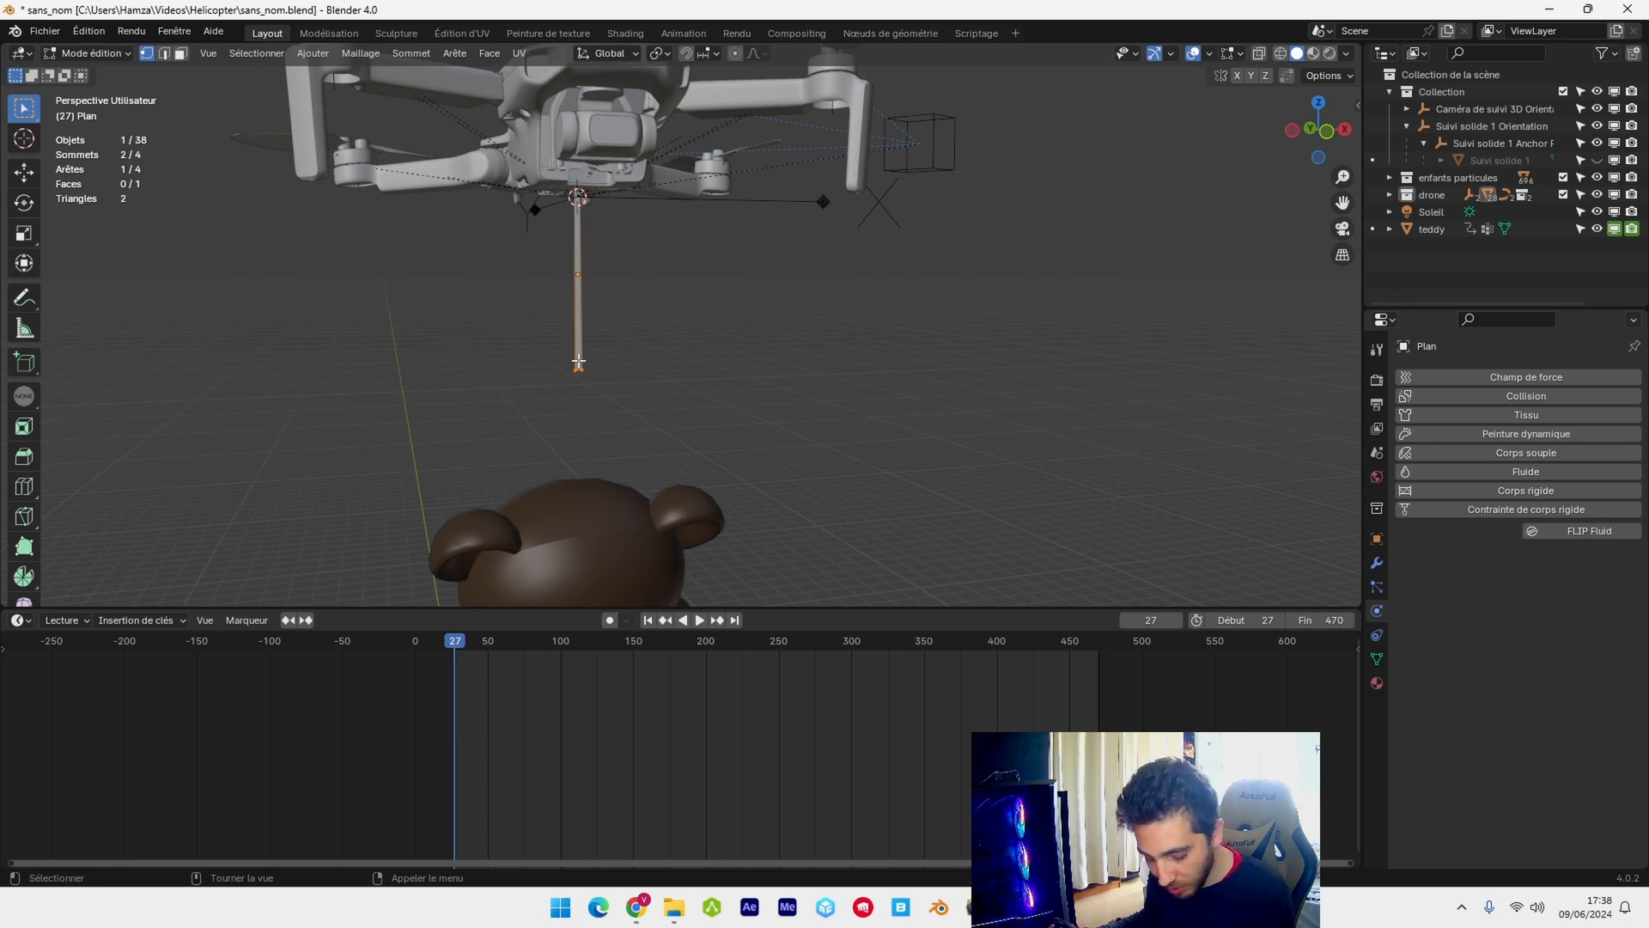
key(g)
key(z)
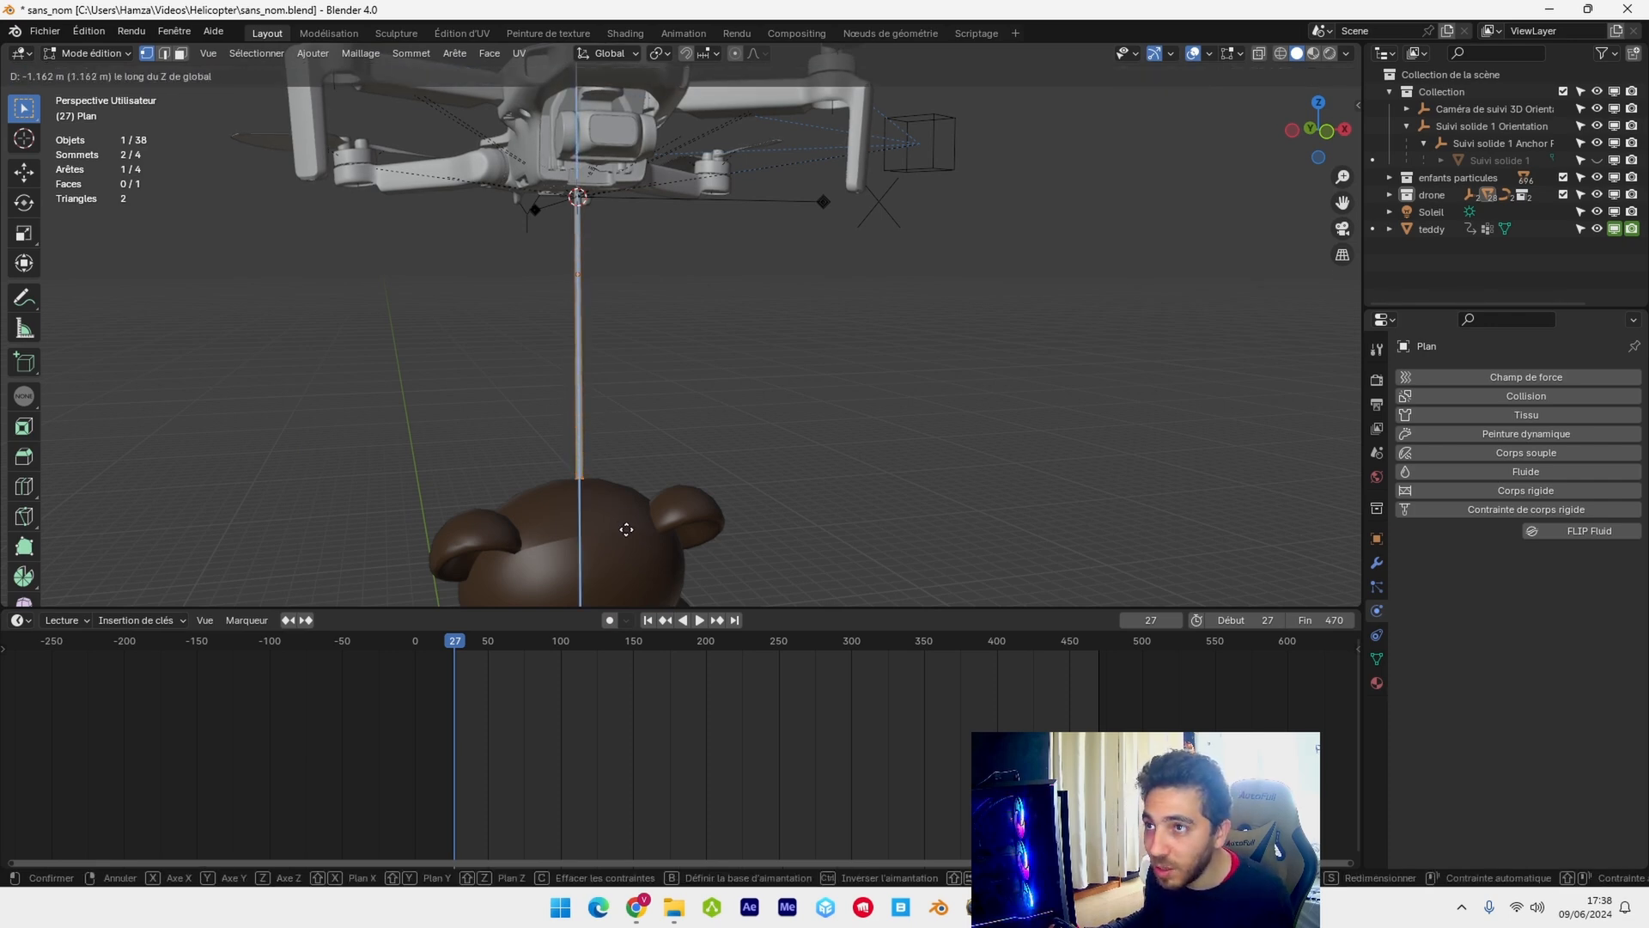
click(622, 544)
middle_drag(621, 544, 543, 487)
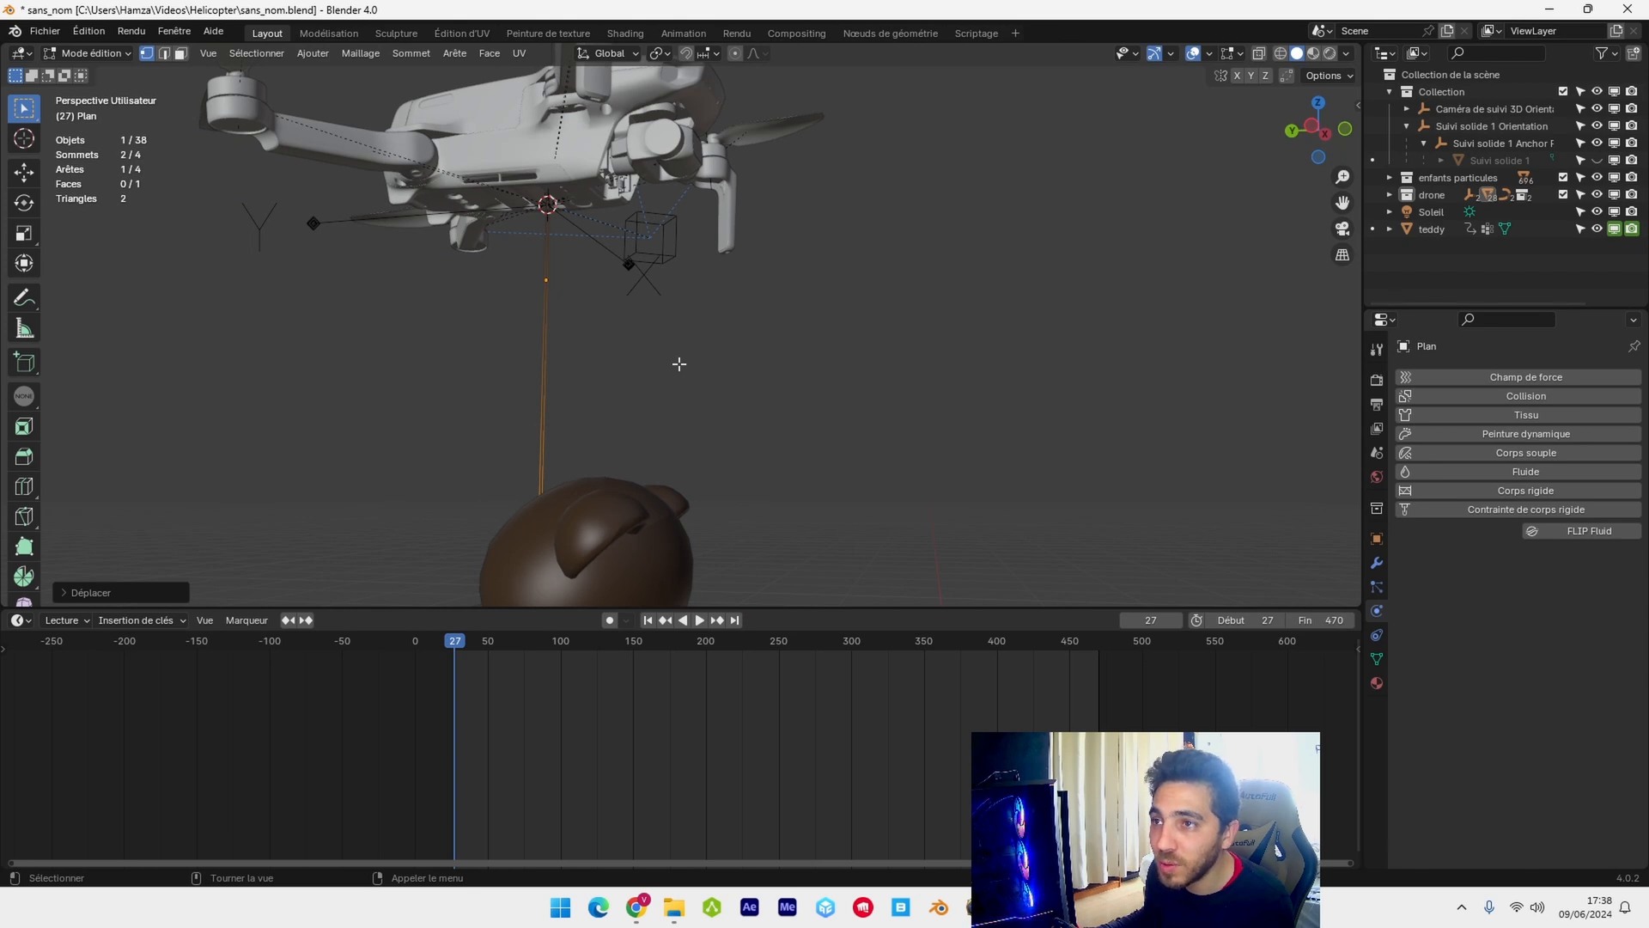
- Parent the strip to the drone's DJI Mavic Mini 2 empty with the Object (Keep Transform) option
key(Tab)
middle_drag(685, 324, 625, 464)
click(625, 462)
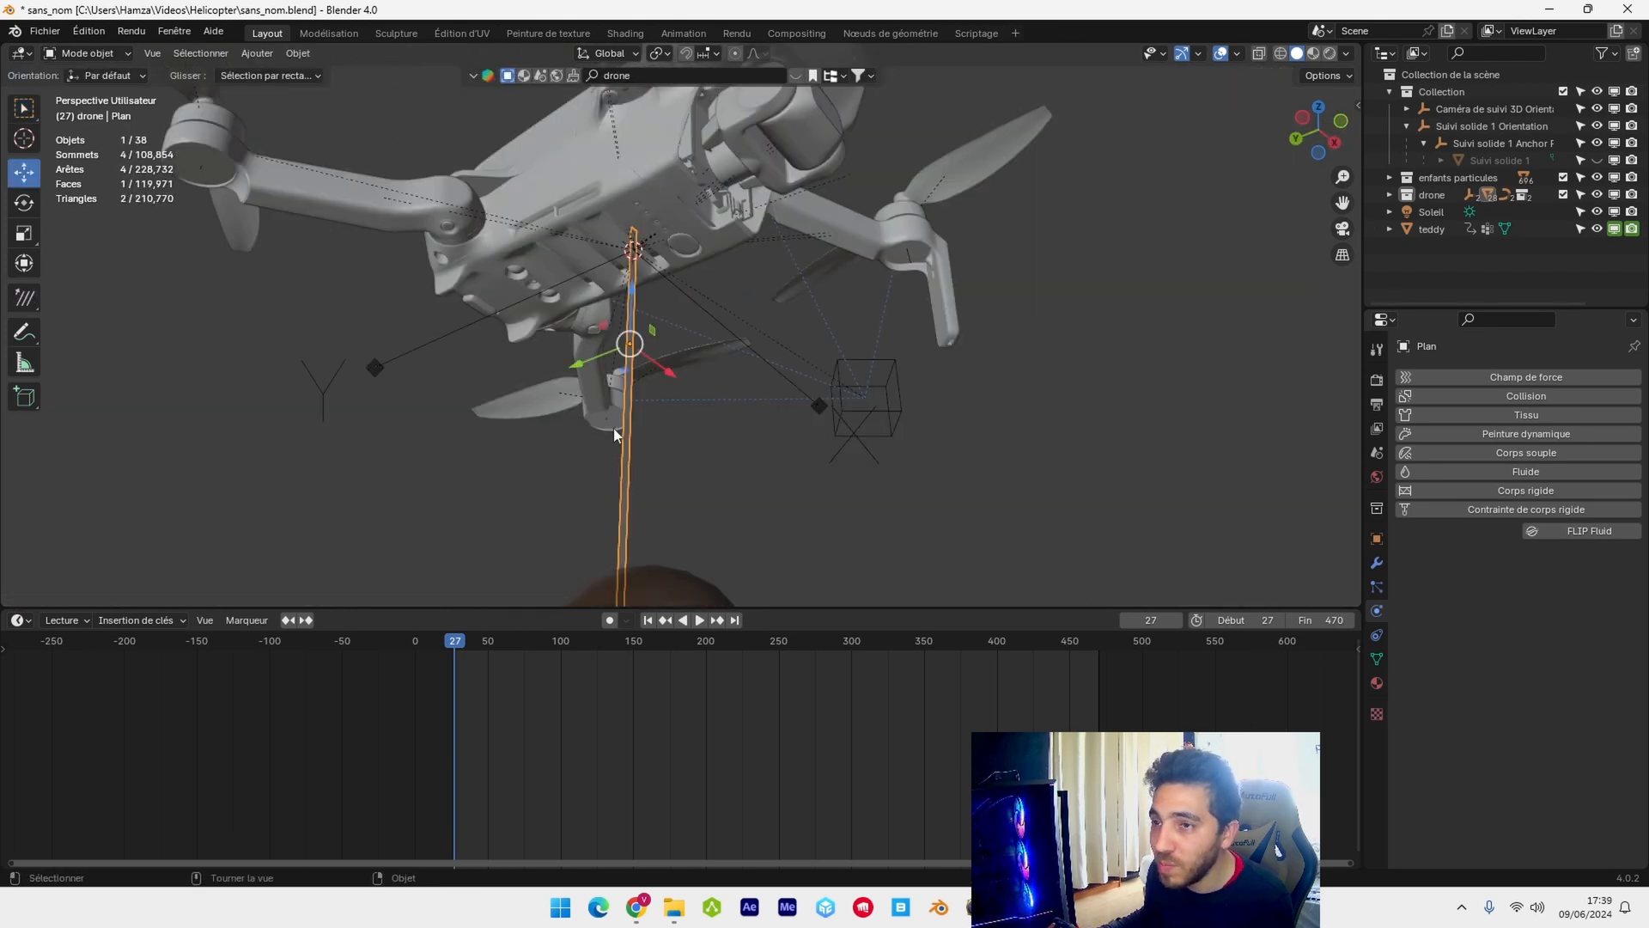
shift+click(378, 362)
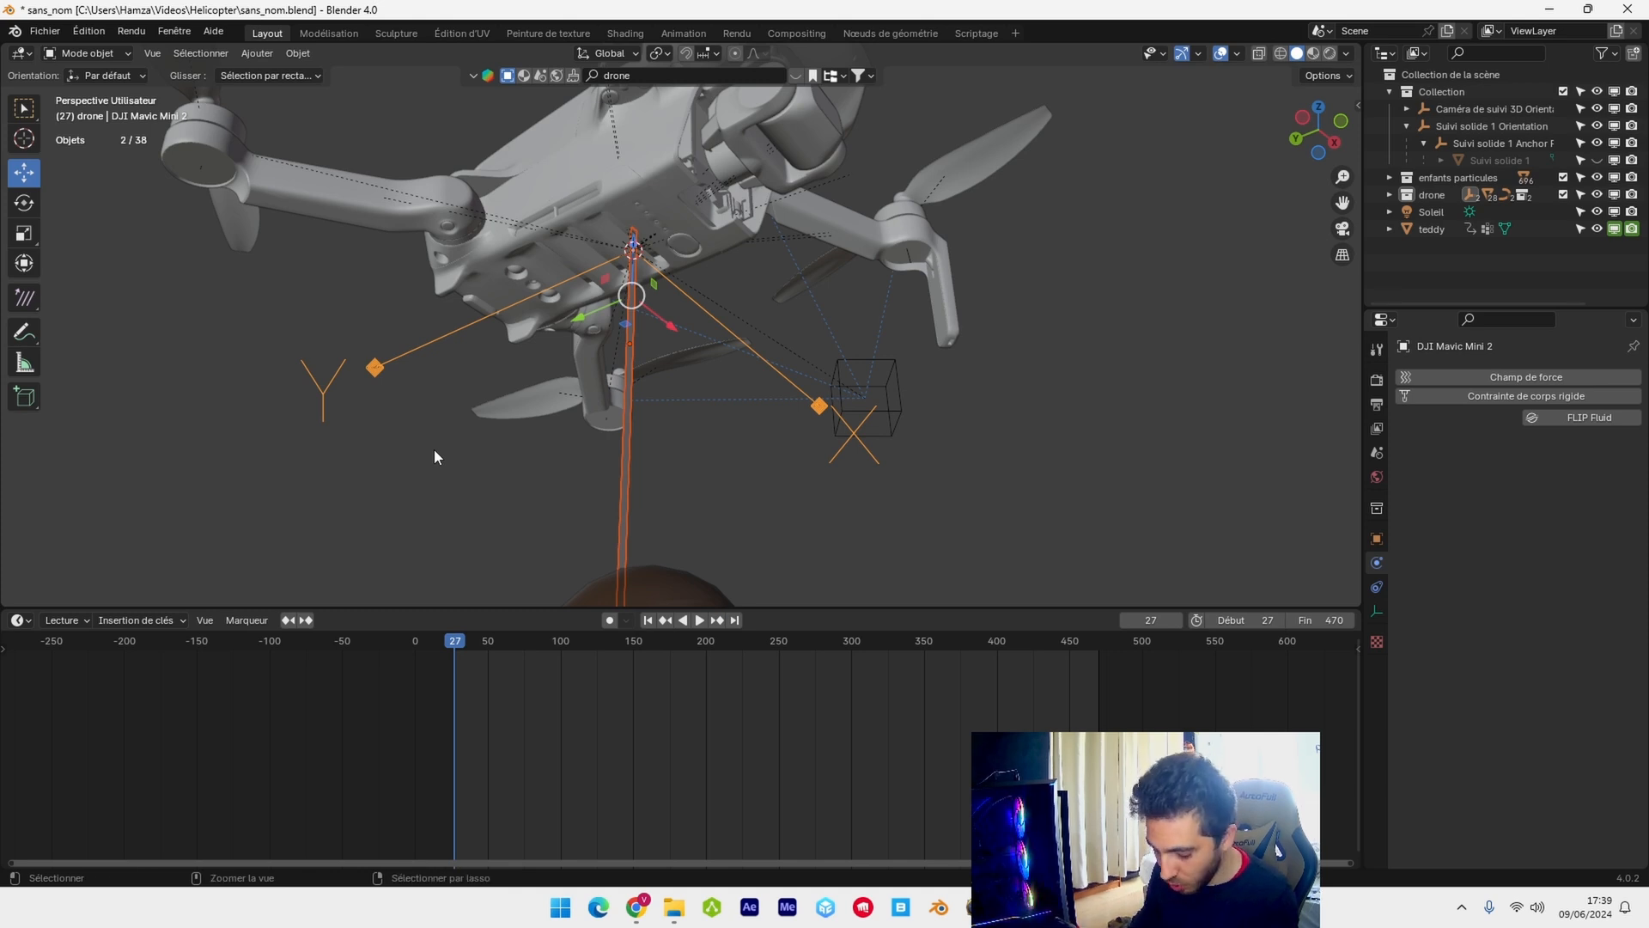
key(ctrl+p)
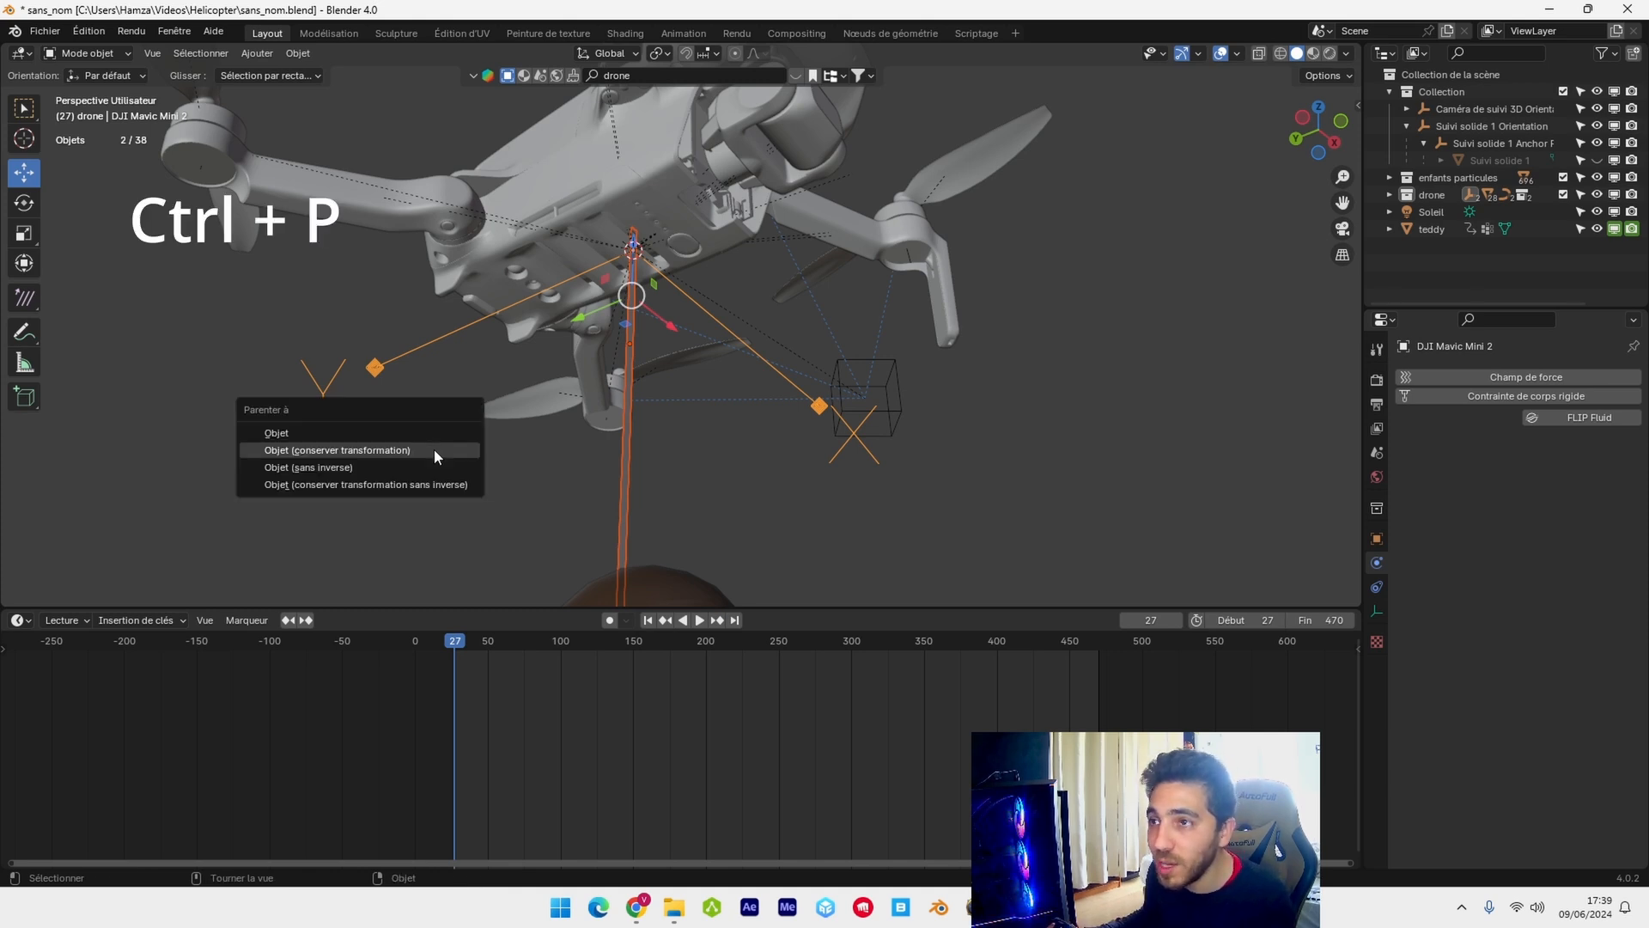
click(435, 448)
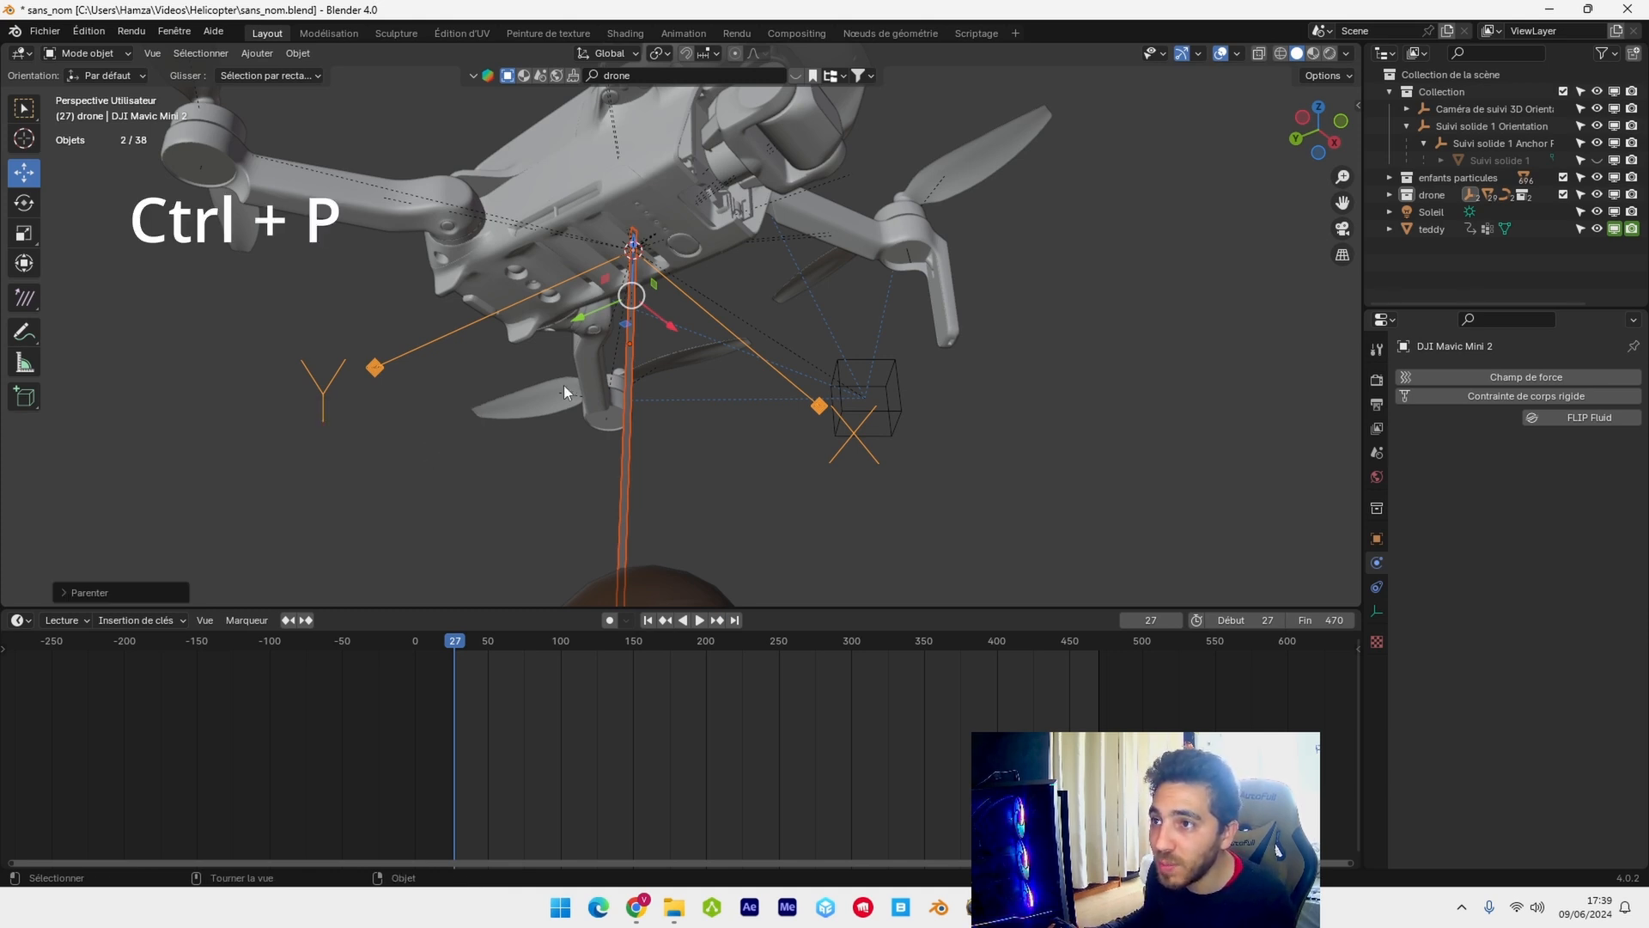
- Tilt the drone's parent empty and shift it along Y so the hanging strip lines up with the teddy
click(512, 202)
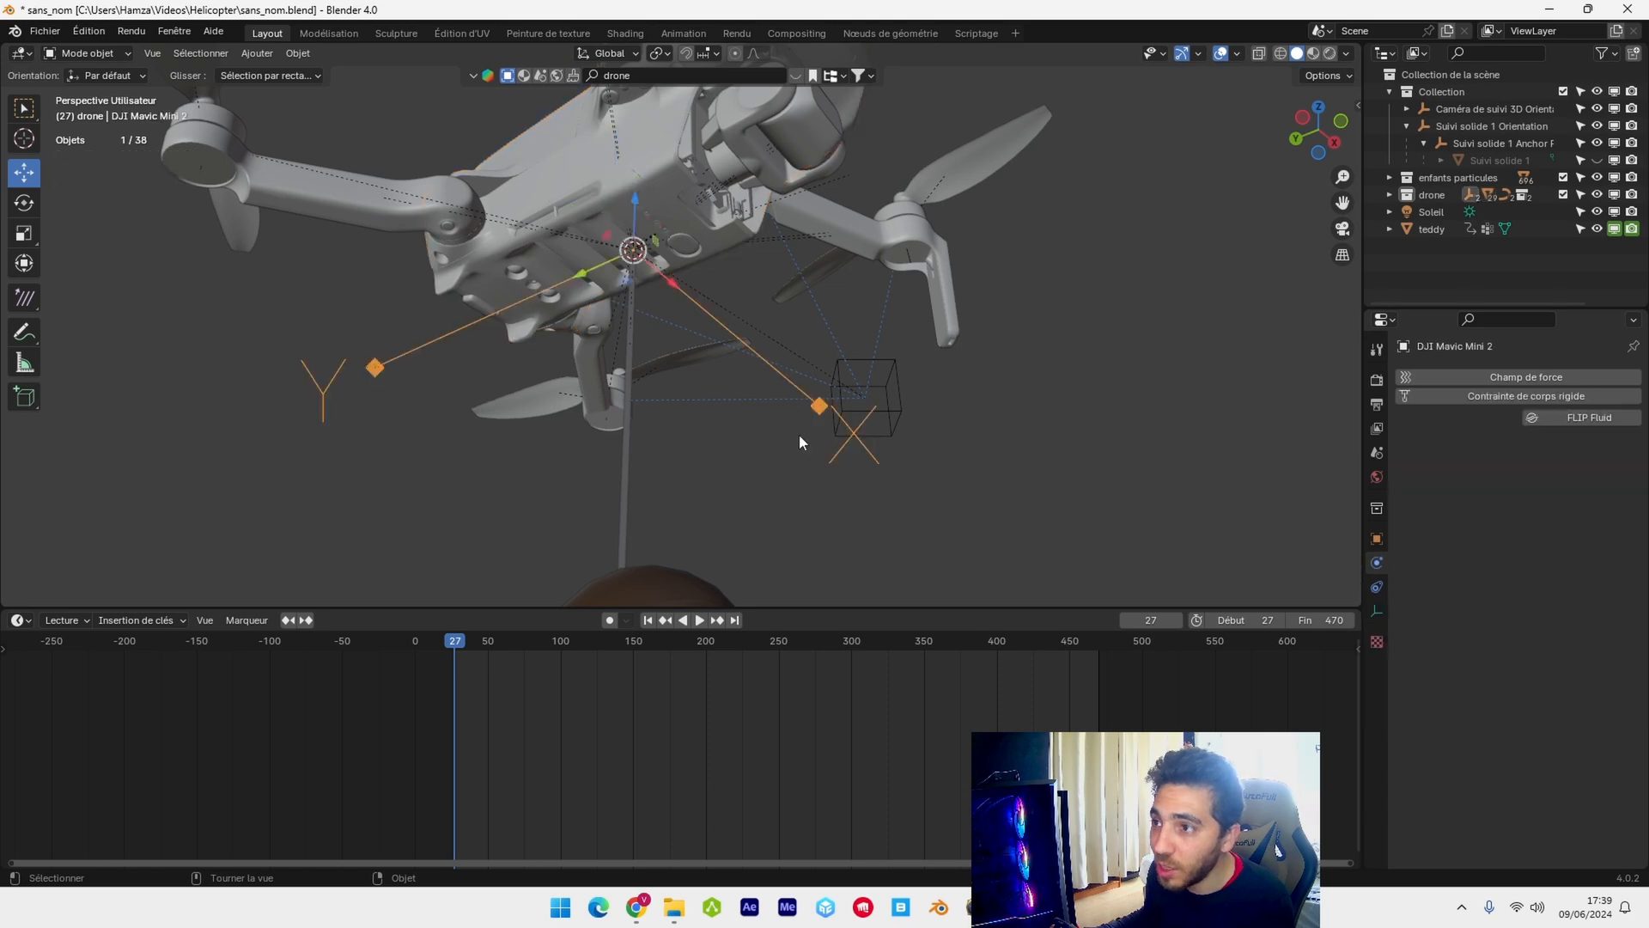
drag(583, 277, 601, 309)
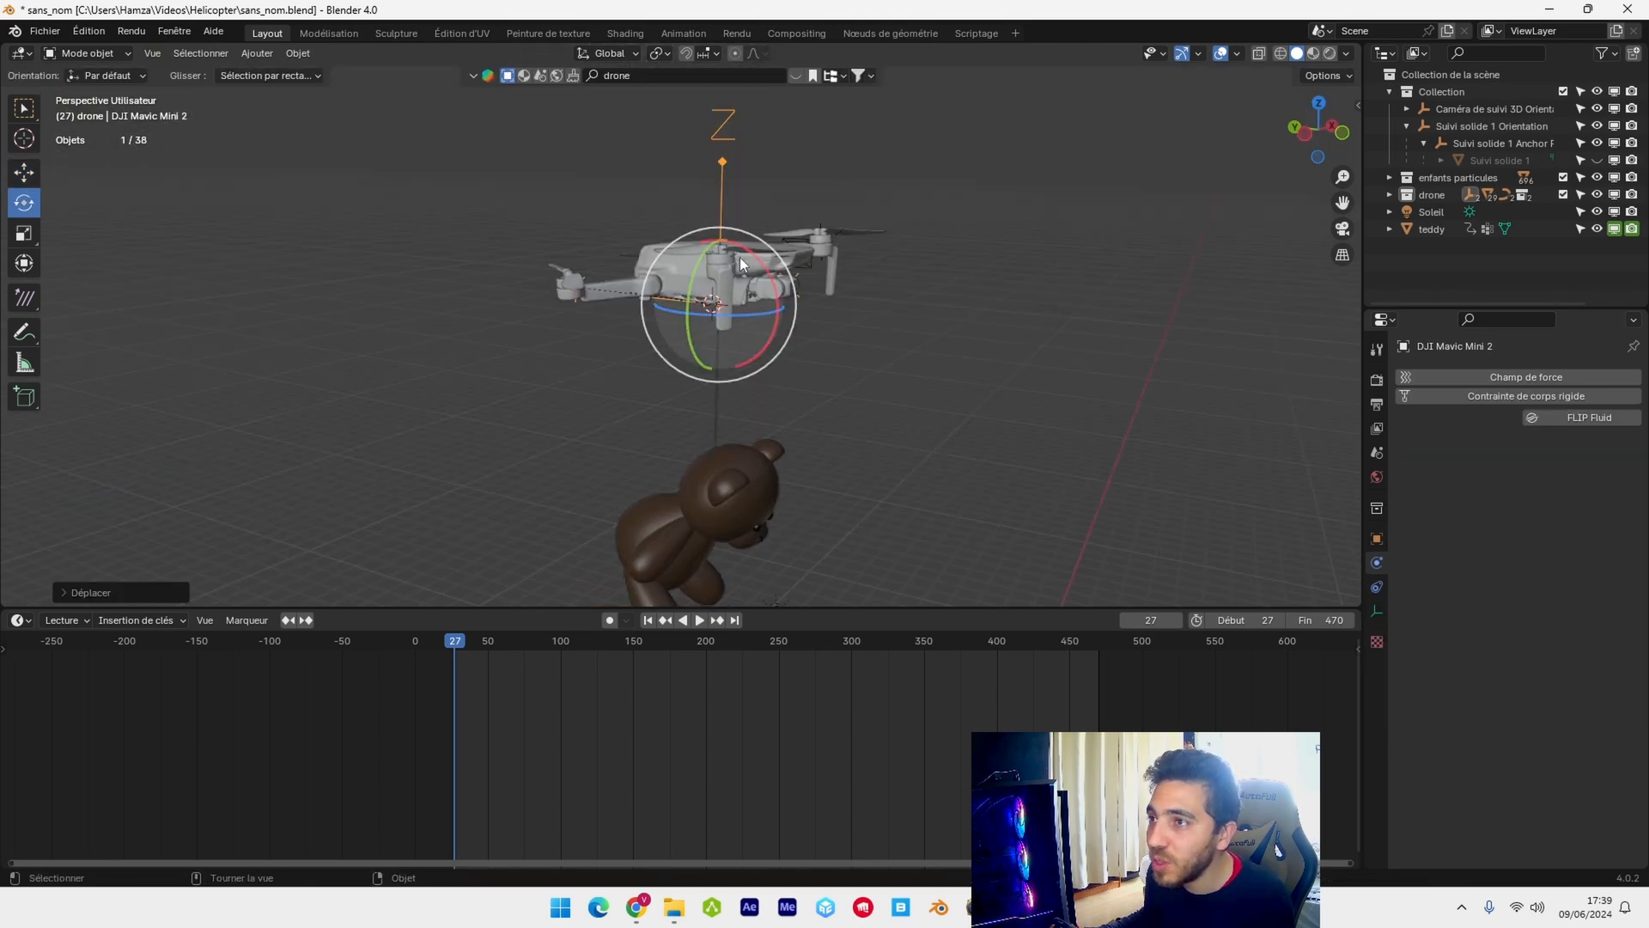
drag(749, 260, 791, 272)
shift+middle_drag(902, 380, 859, 286)
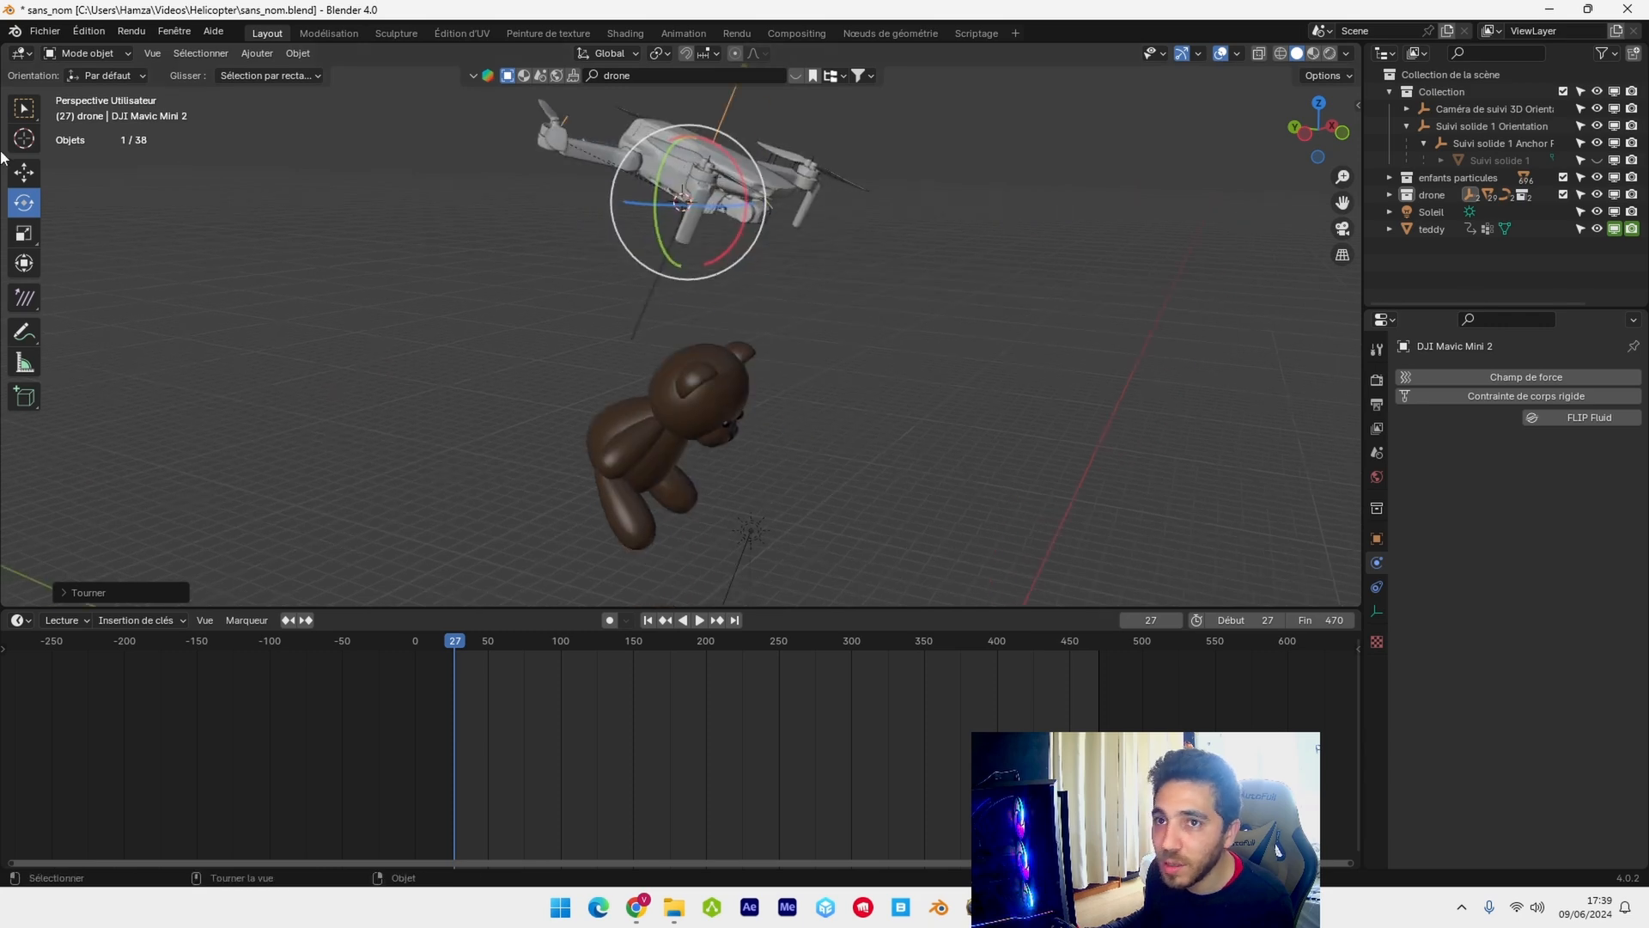
click(24, 173)
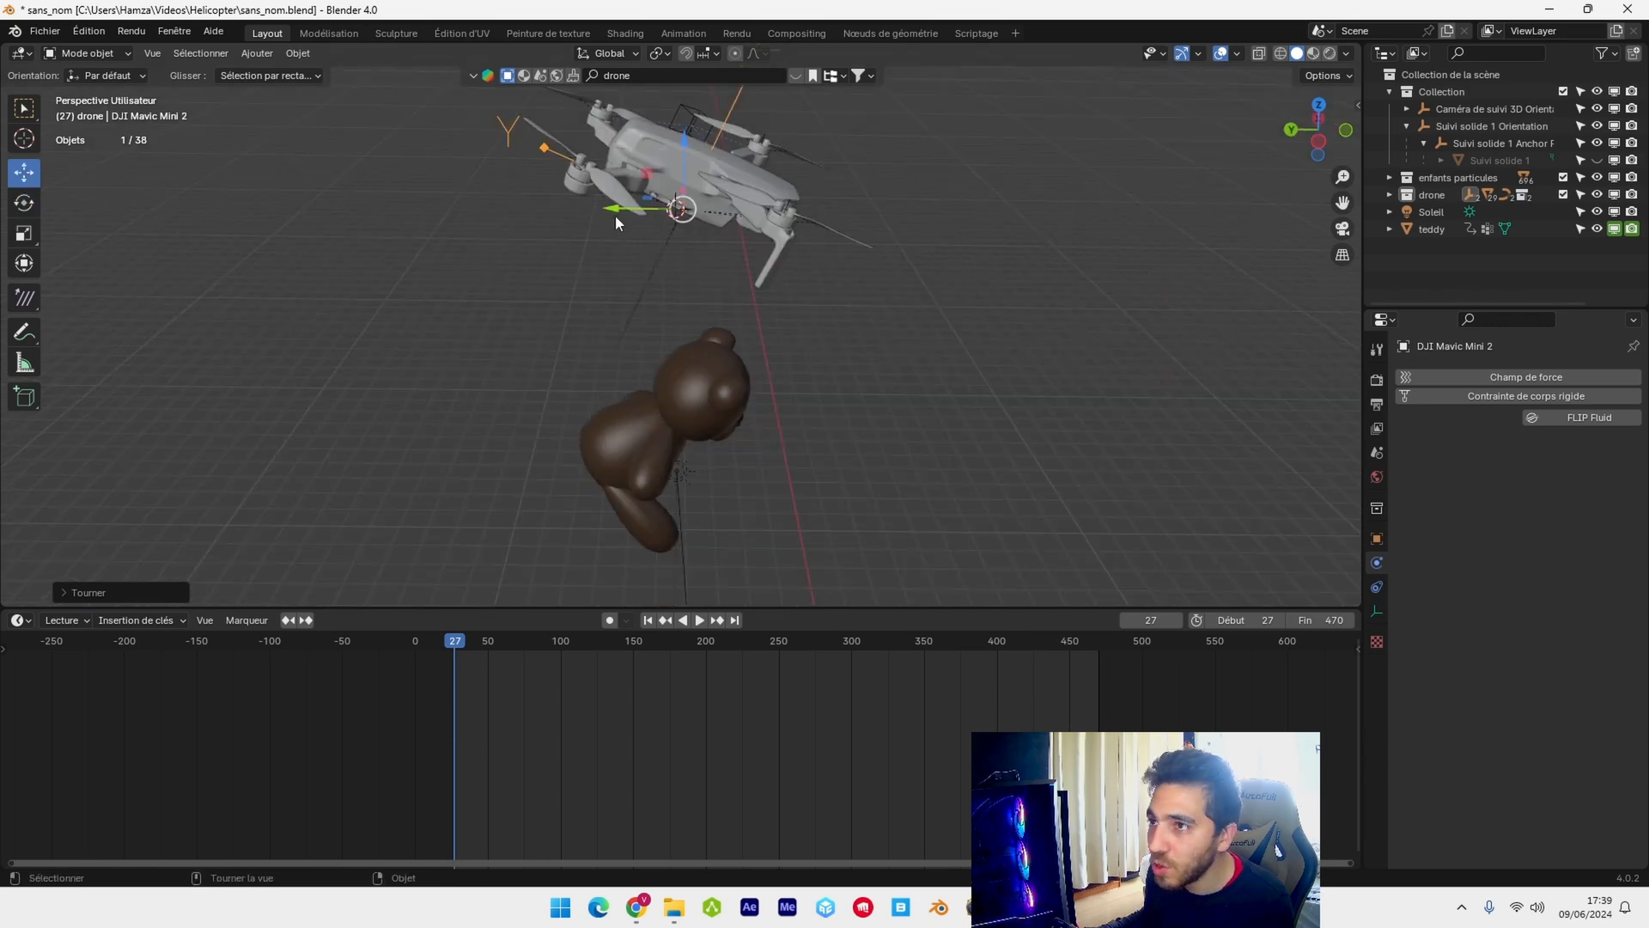
drag(612, 214, 717, 213)
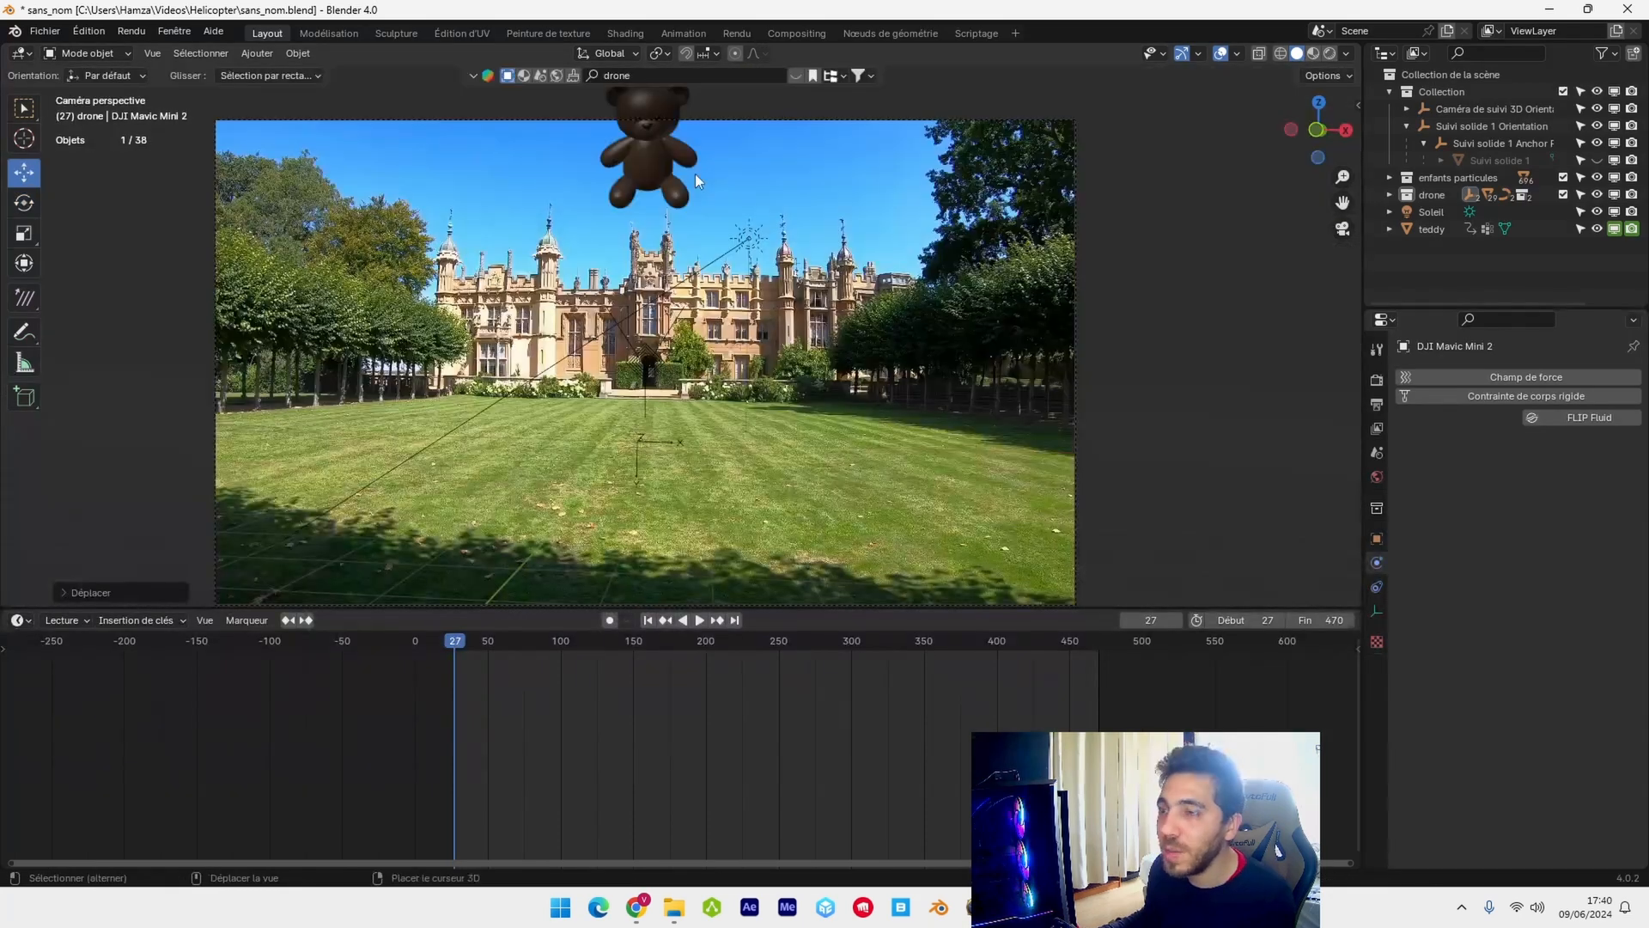
- Undo the last drone adjustment and insert a keyframe for the drone's empty at frame 27
shift+middle_drag(694, 173, 690, 313)
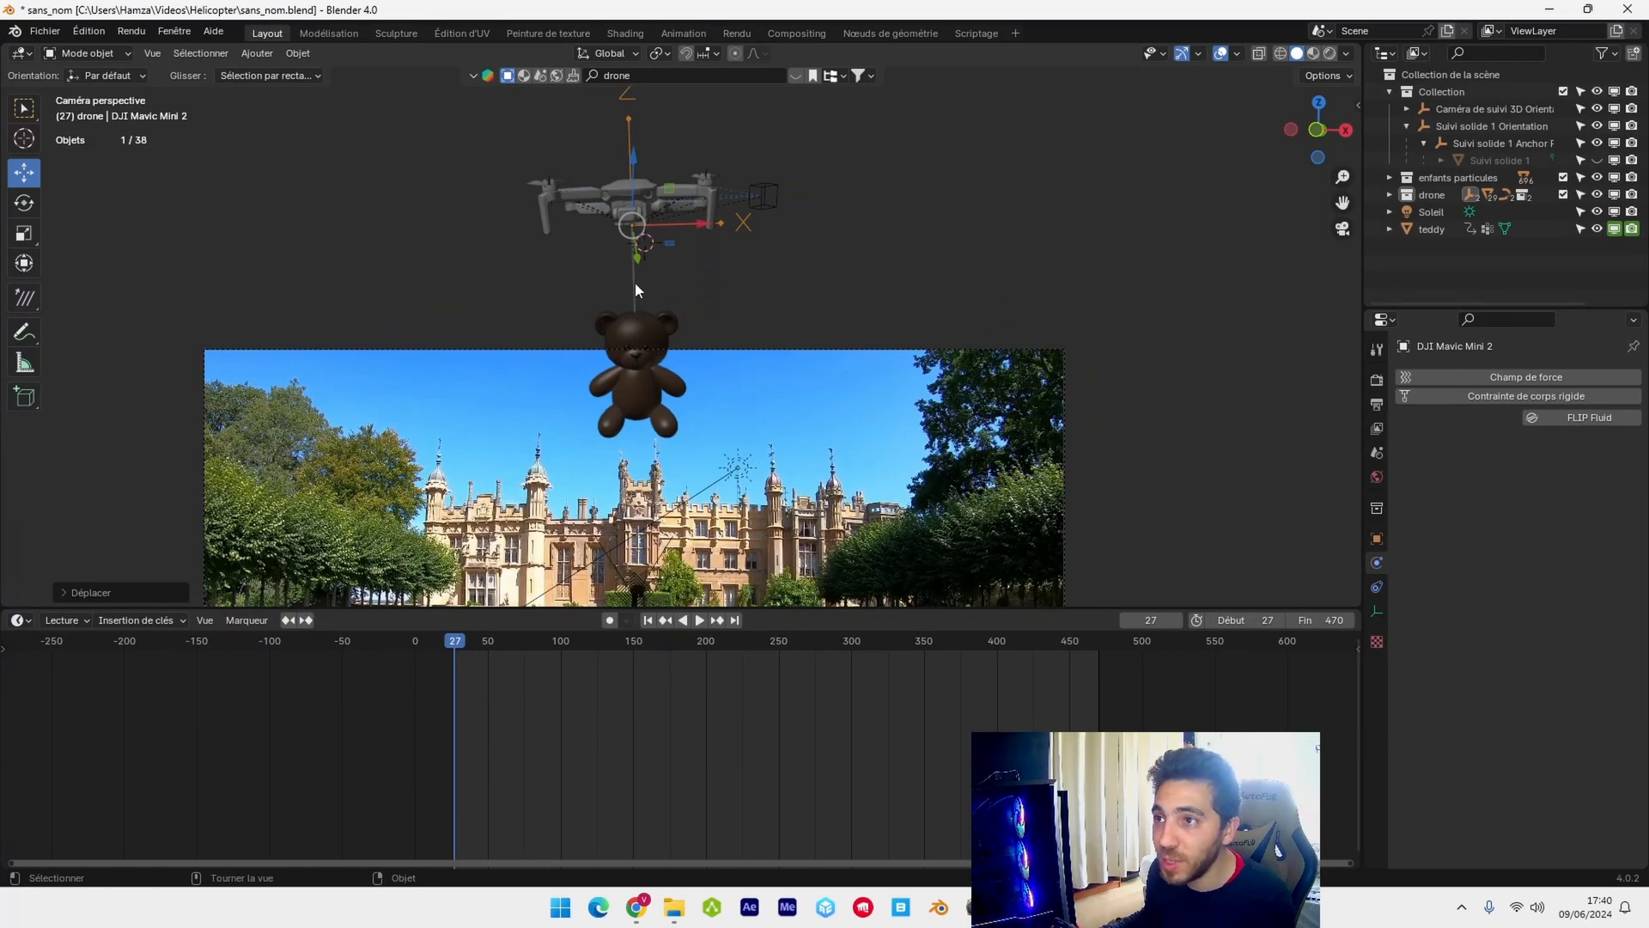
key(ctrl+z)
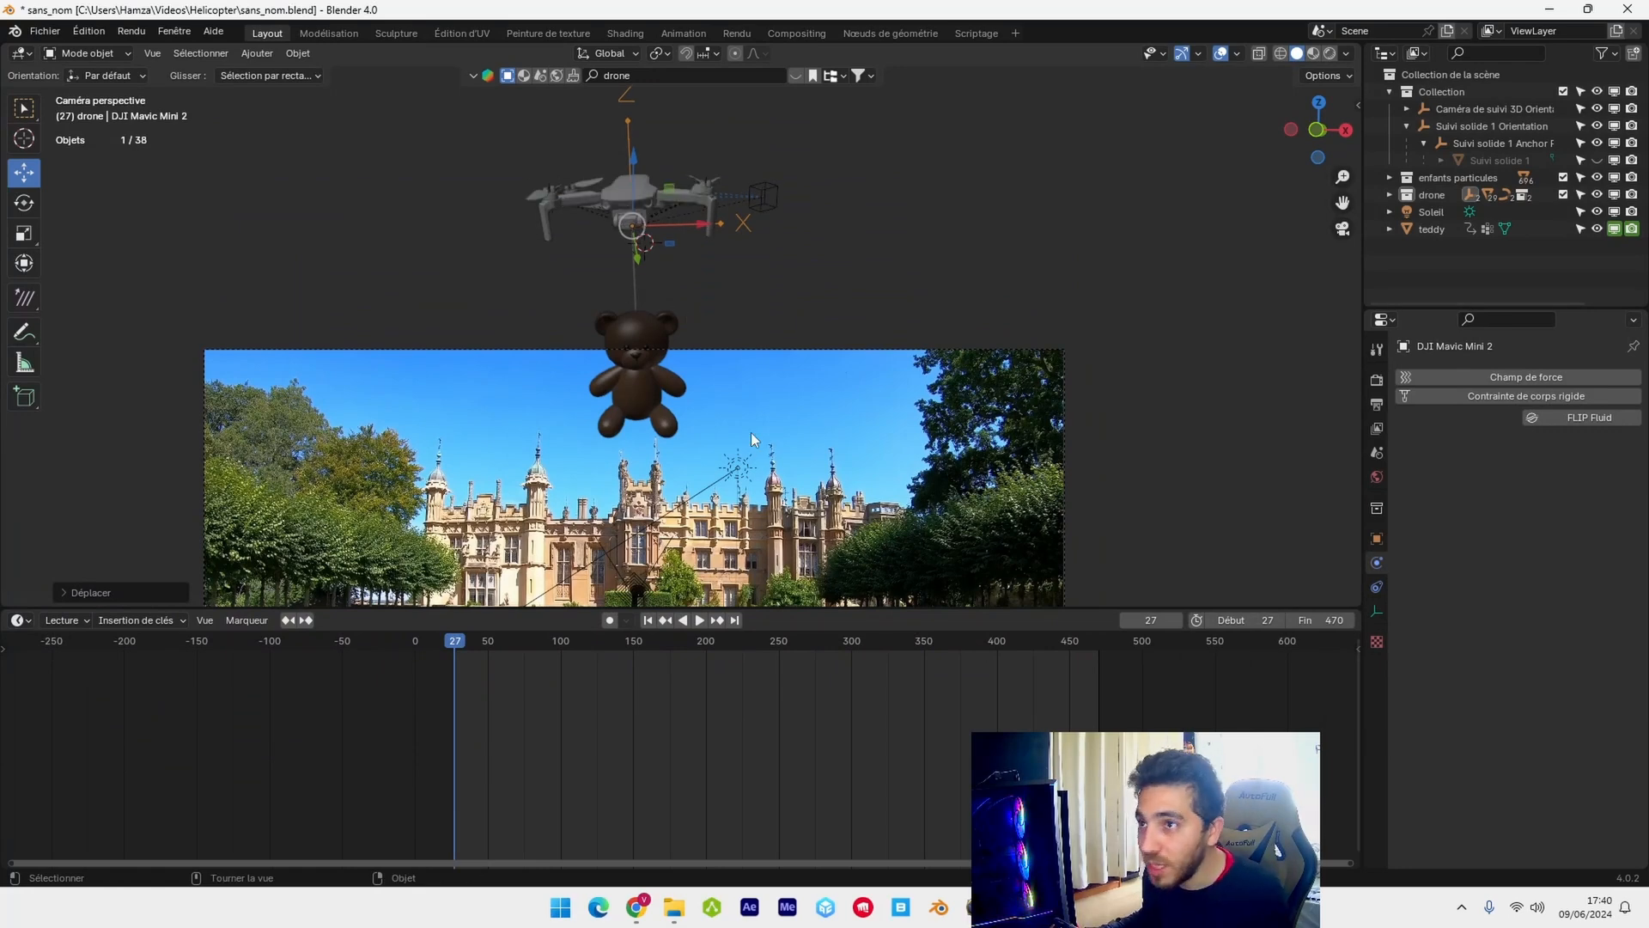
key(i)
click(759, 394)
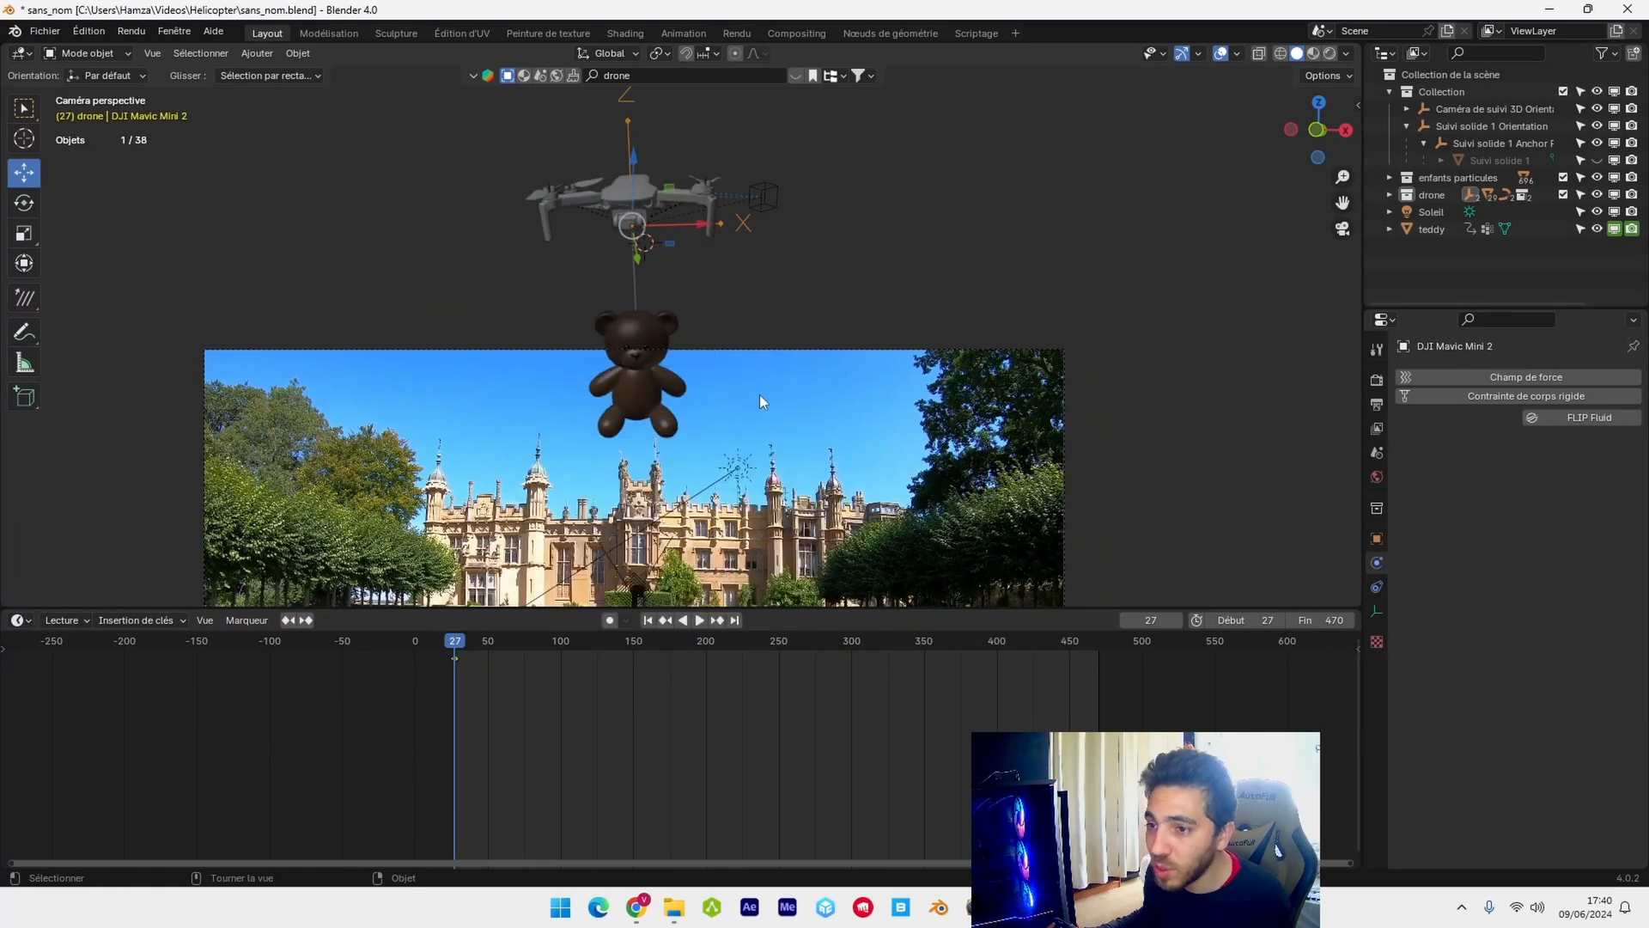
- At frame 41, reposition the drone downward over the teddy and insert a keyframe for it
middle_drag(759, 394, 610, 533)
drag(461, 642, 477, 642)
drag(818, 184, 783, 400)
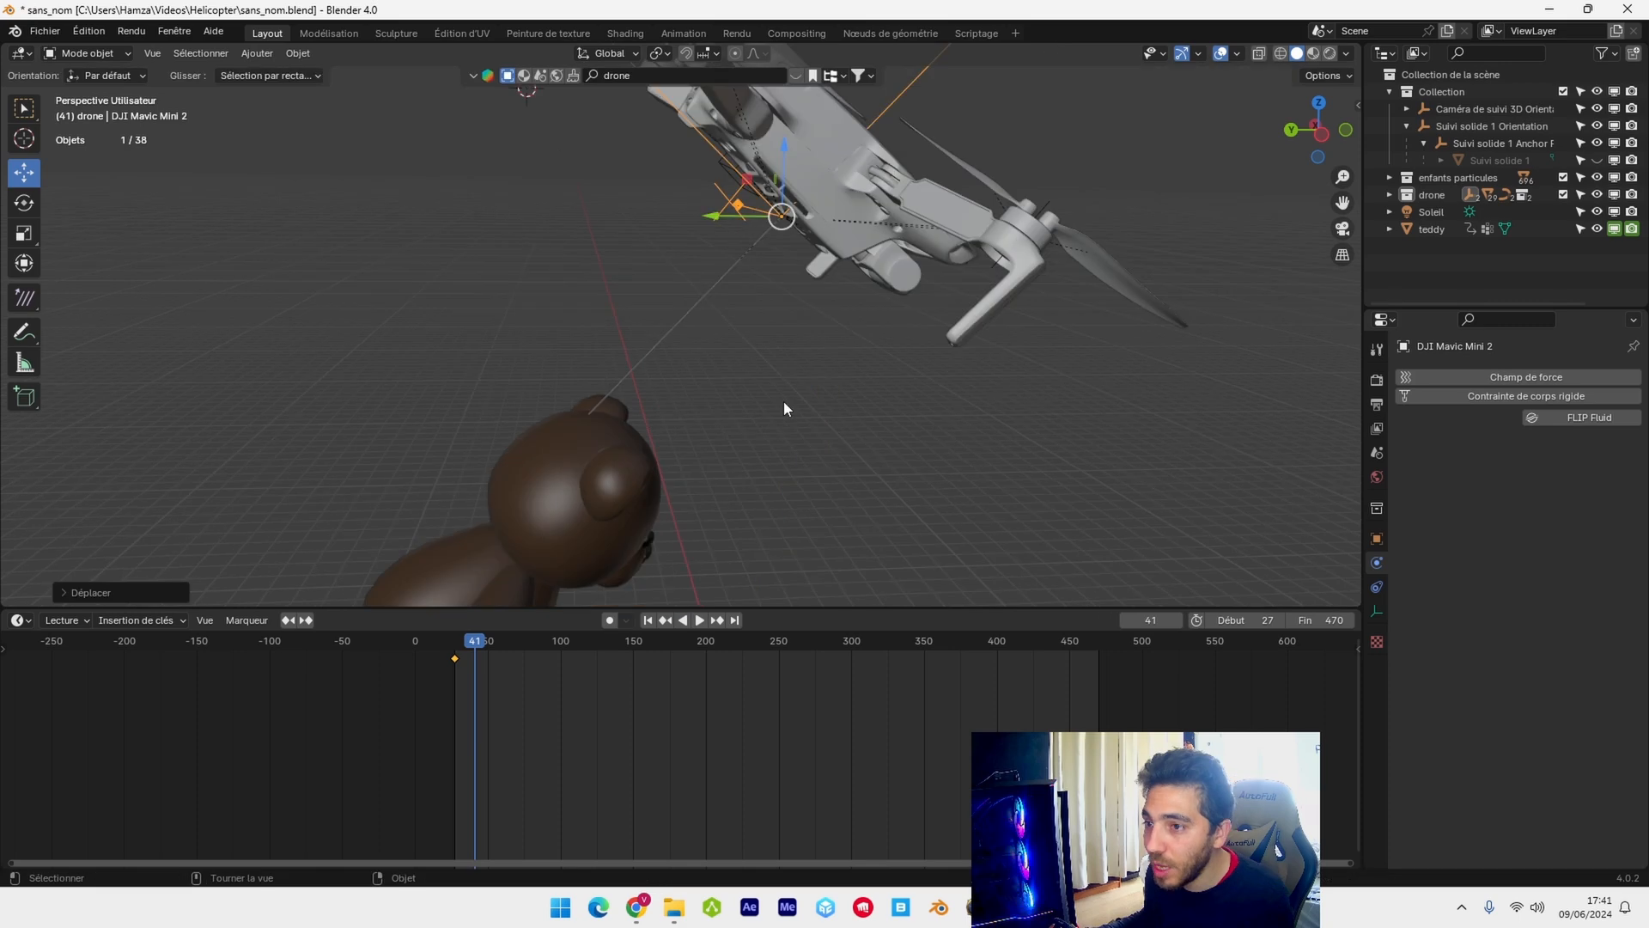
key(i)
click(783, 403)
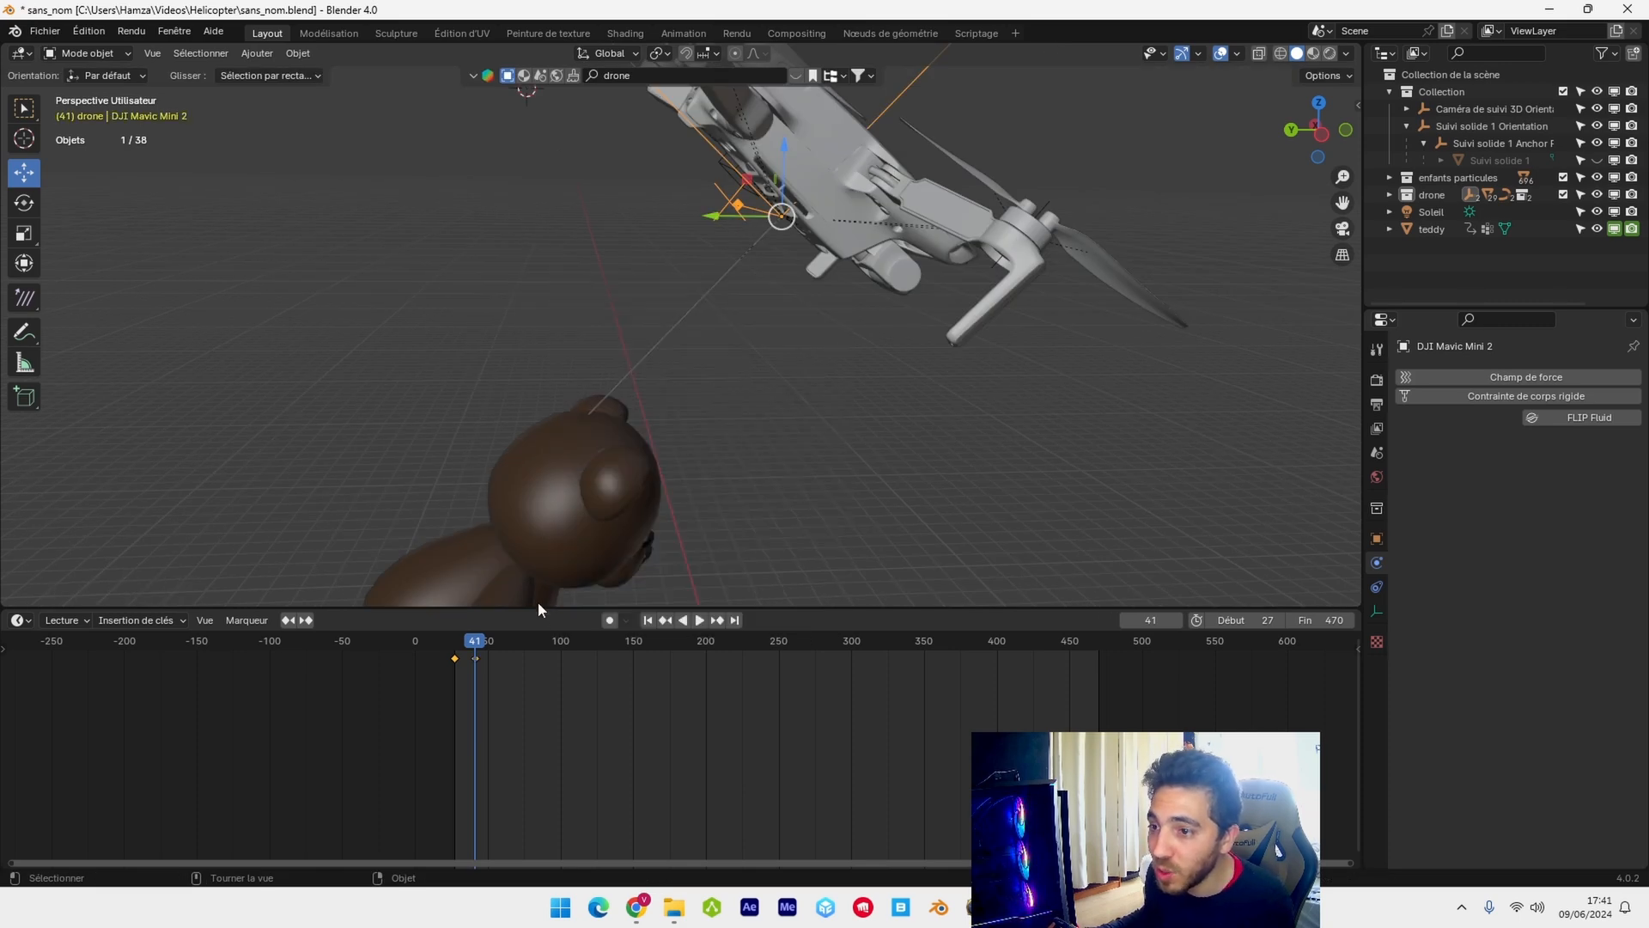
- At frame 61, lower the drone further and insert a position, rotation and scale keyframe
drag(474, 643, 504, 646)
drag(784, 165, 784, 268)
key(i)
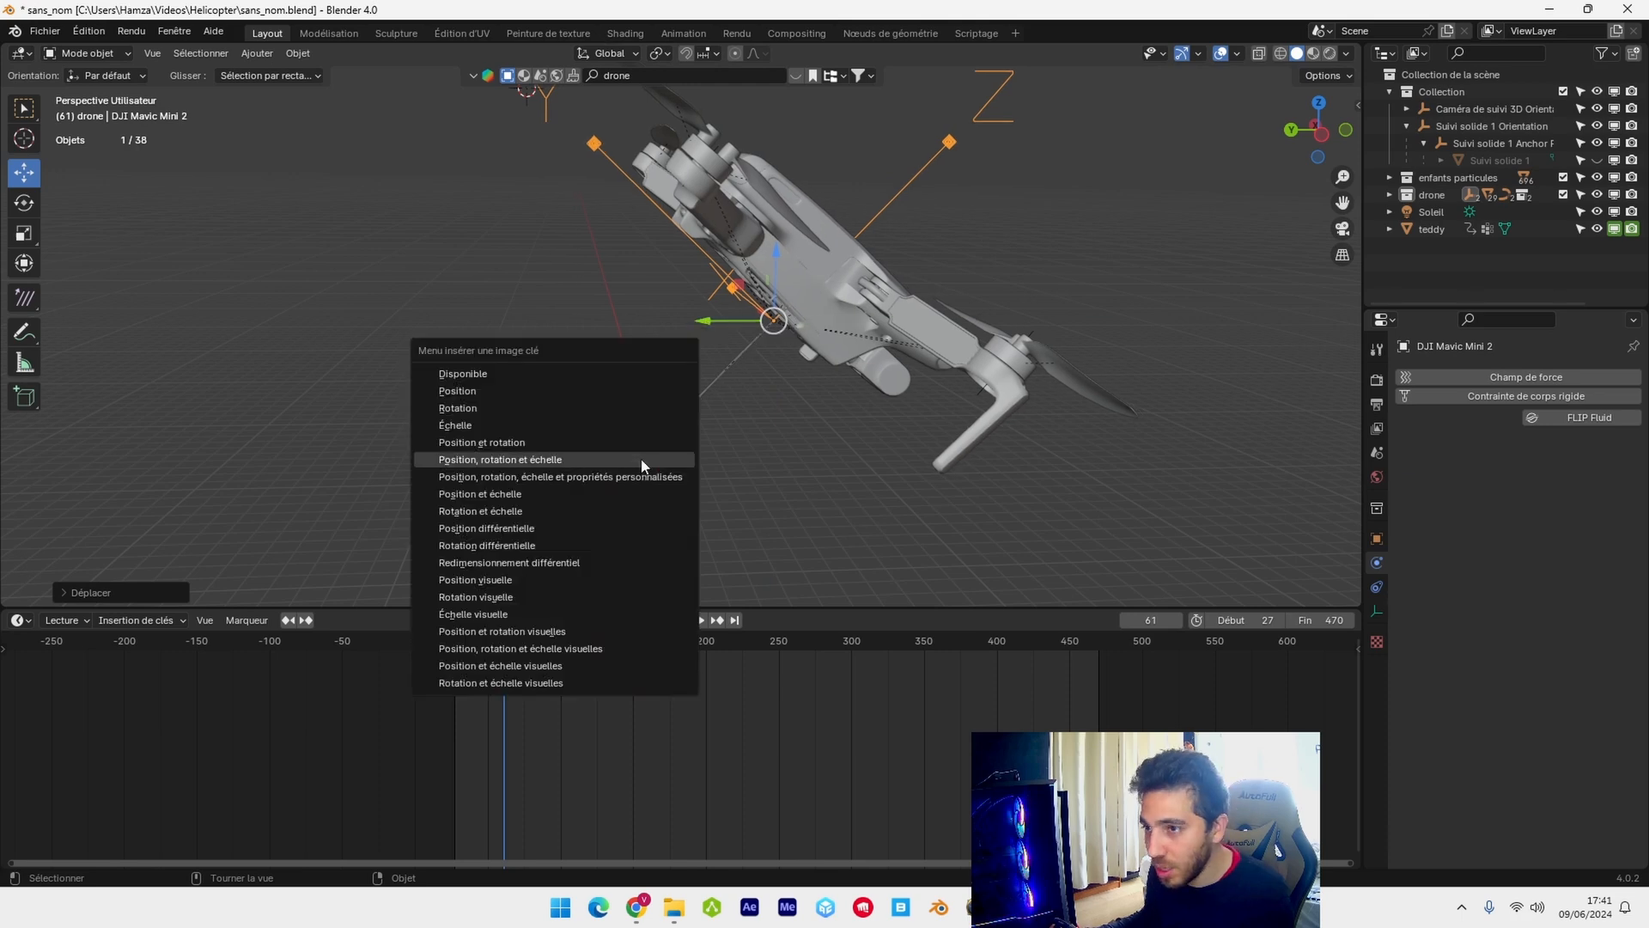
click(641, 458)
- Play and scrub through the drone animation to check its motion with the teddy, stopping at frame 148
drag(505, 646, 481, 646)
drag(479, 640, 482, 641)
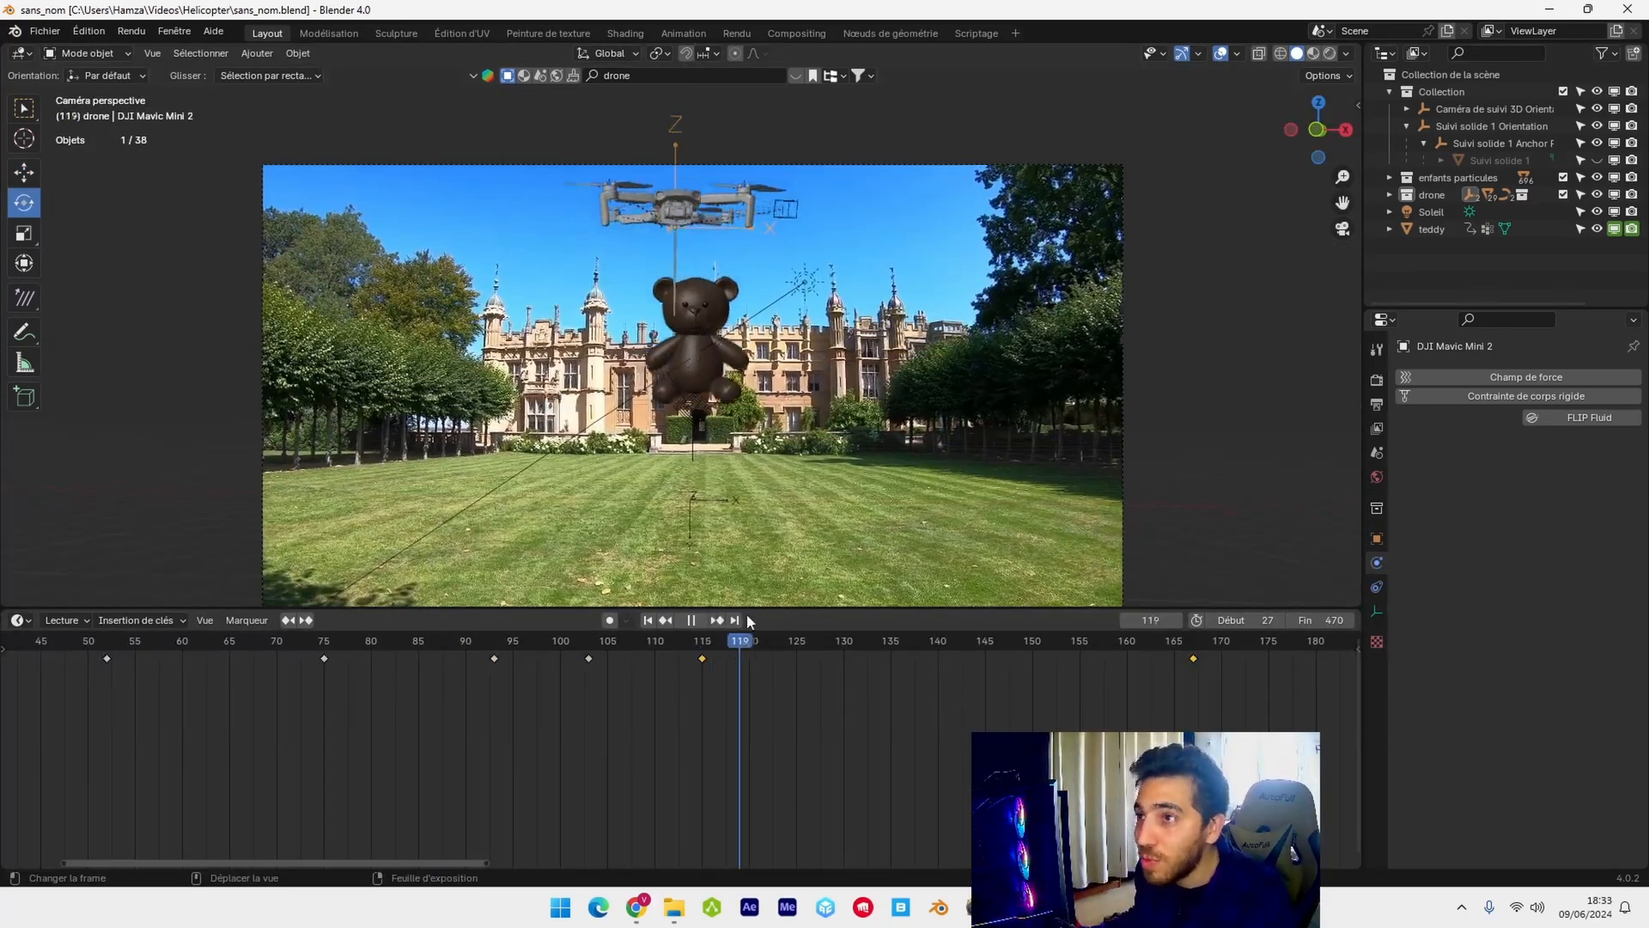
key(space)
drag(1170, 641, 1013, 640)
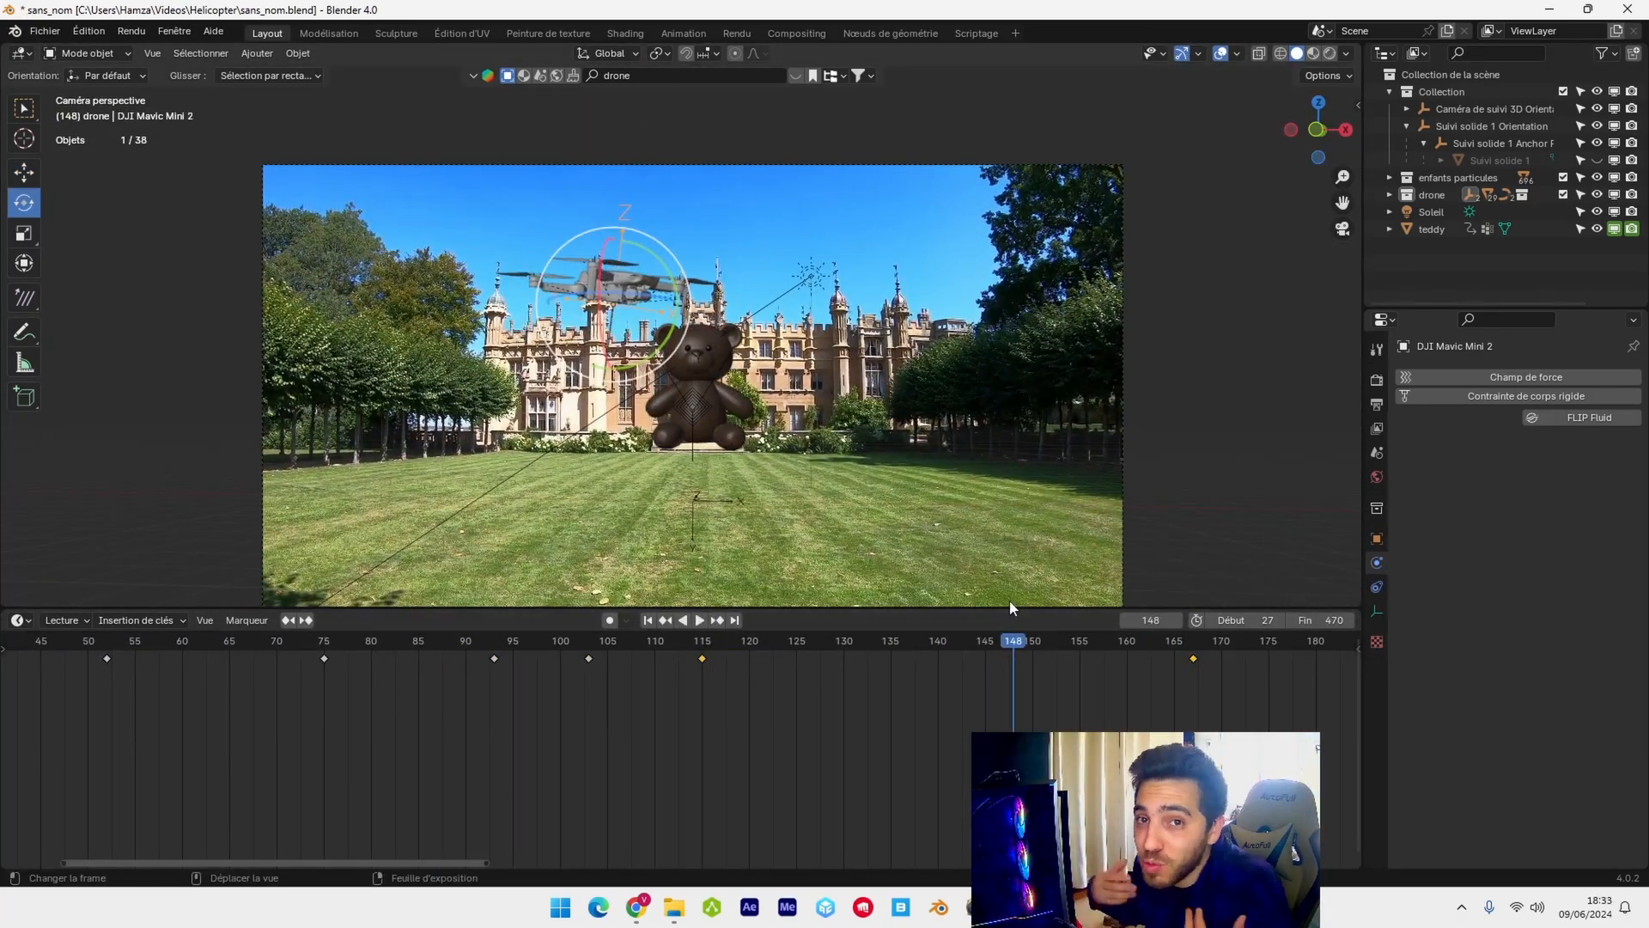
- In the Compositing workspace, change the dope sheet area to a Timeline and enable Use Nodes for the scene
click(805, 32)
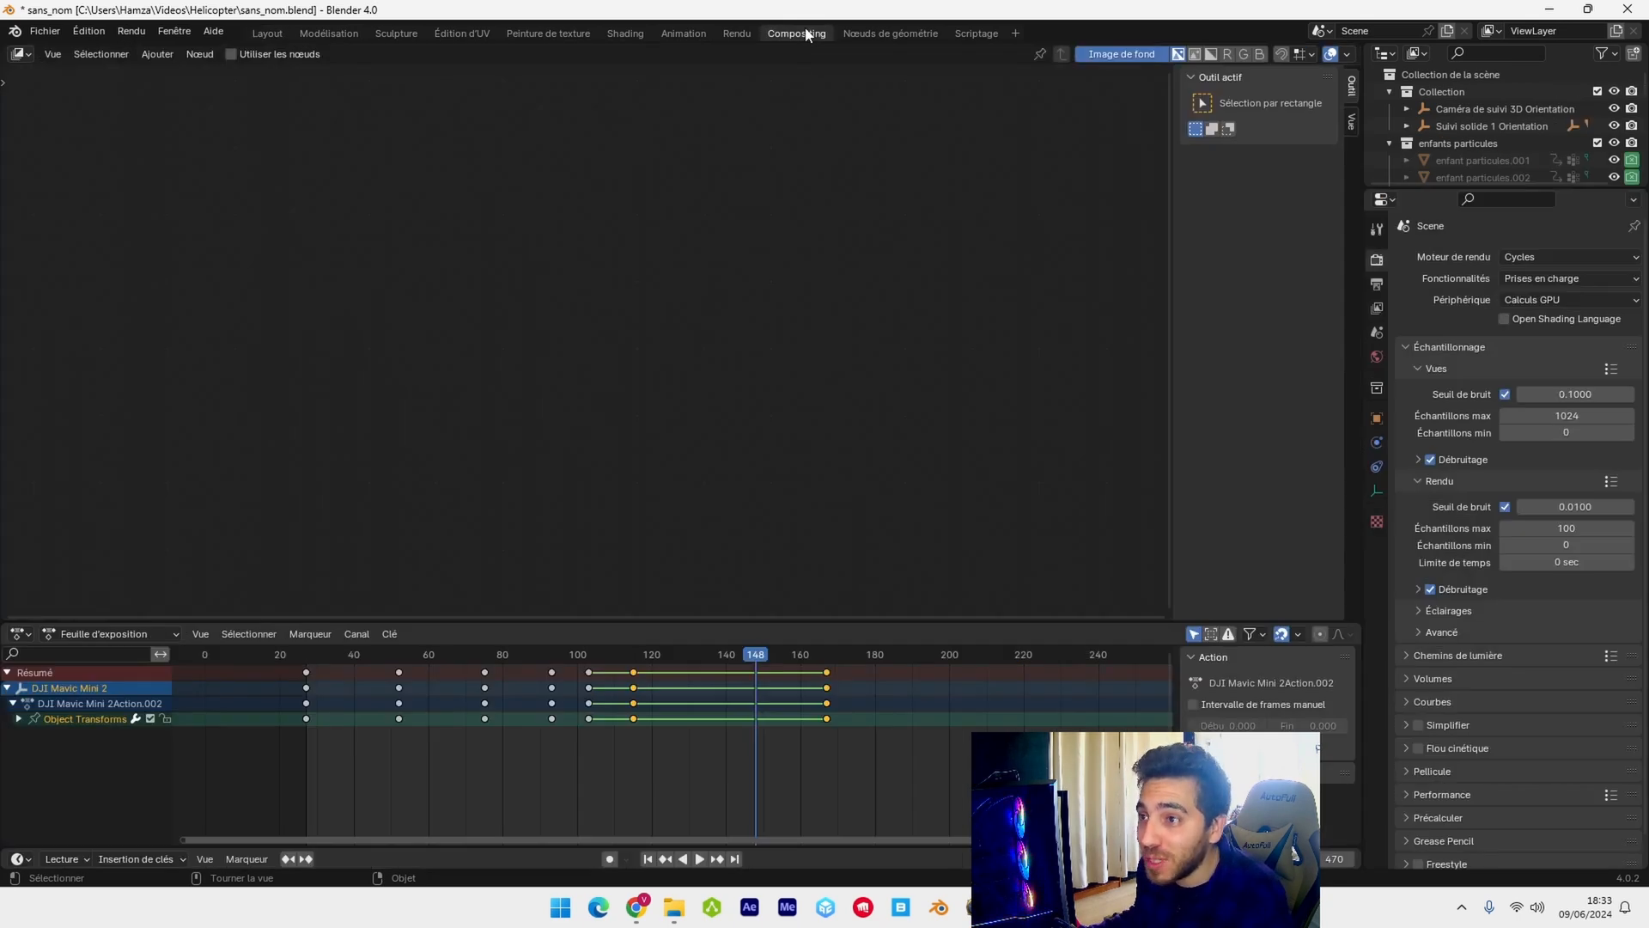
click(21, 634)
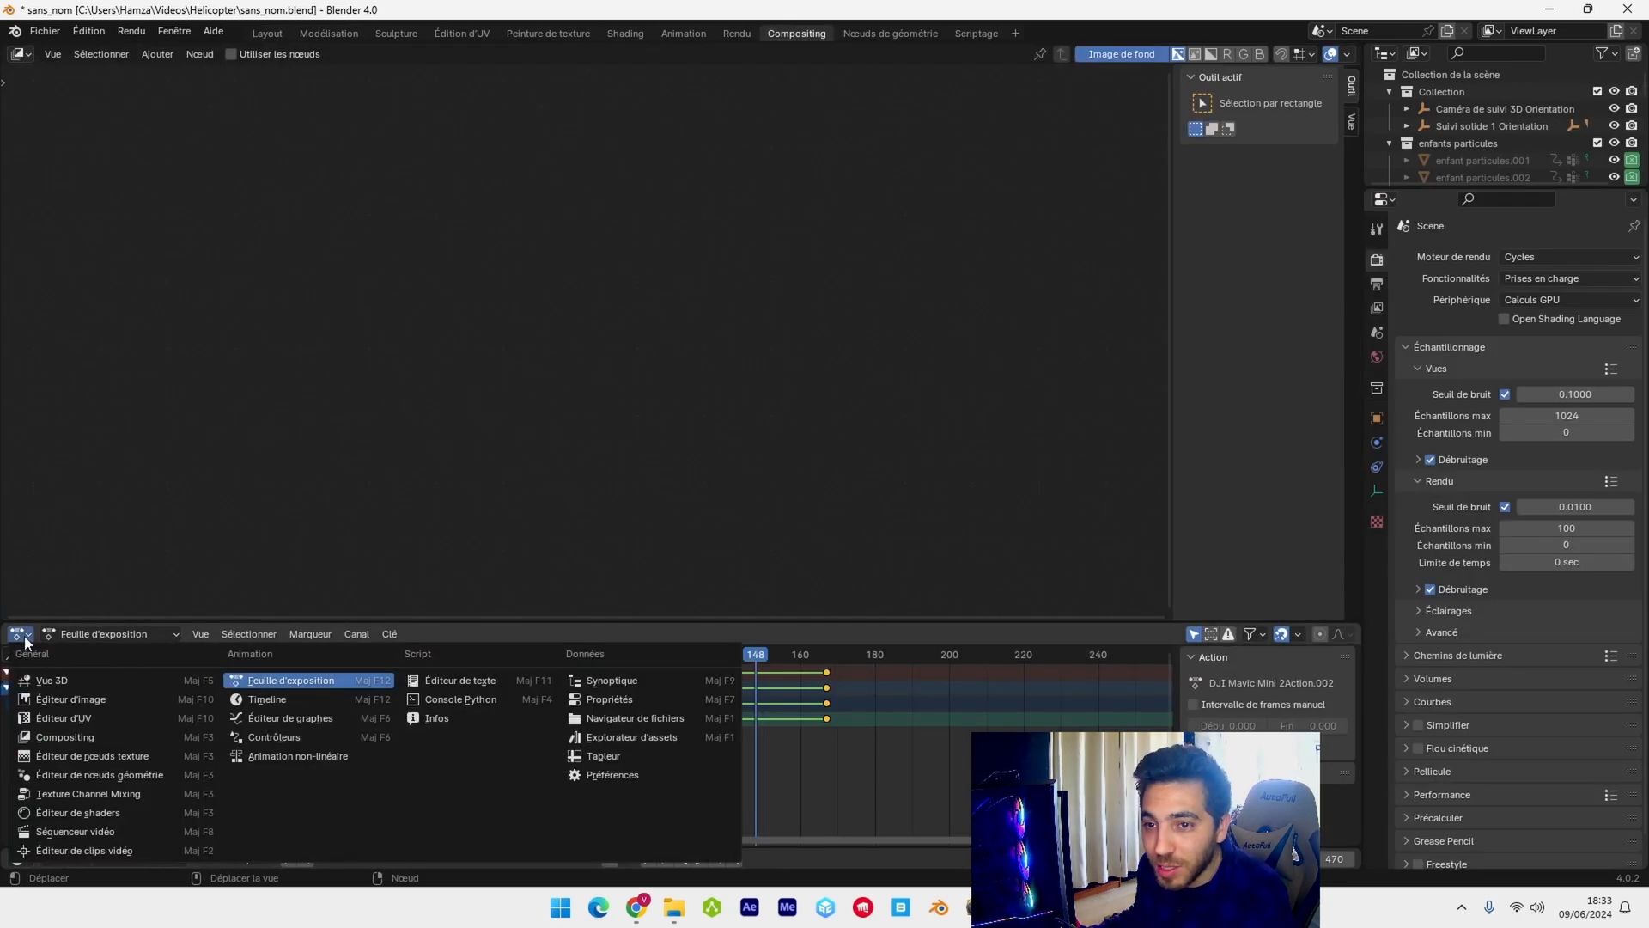
click(296, 699)
click(1492, 78)
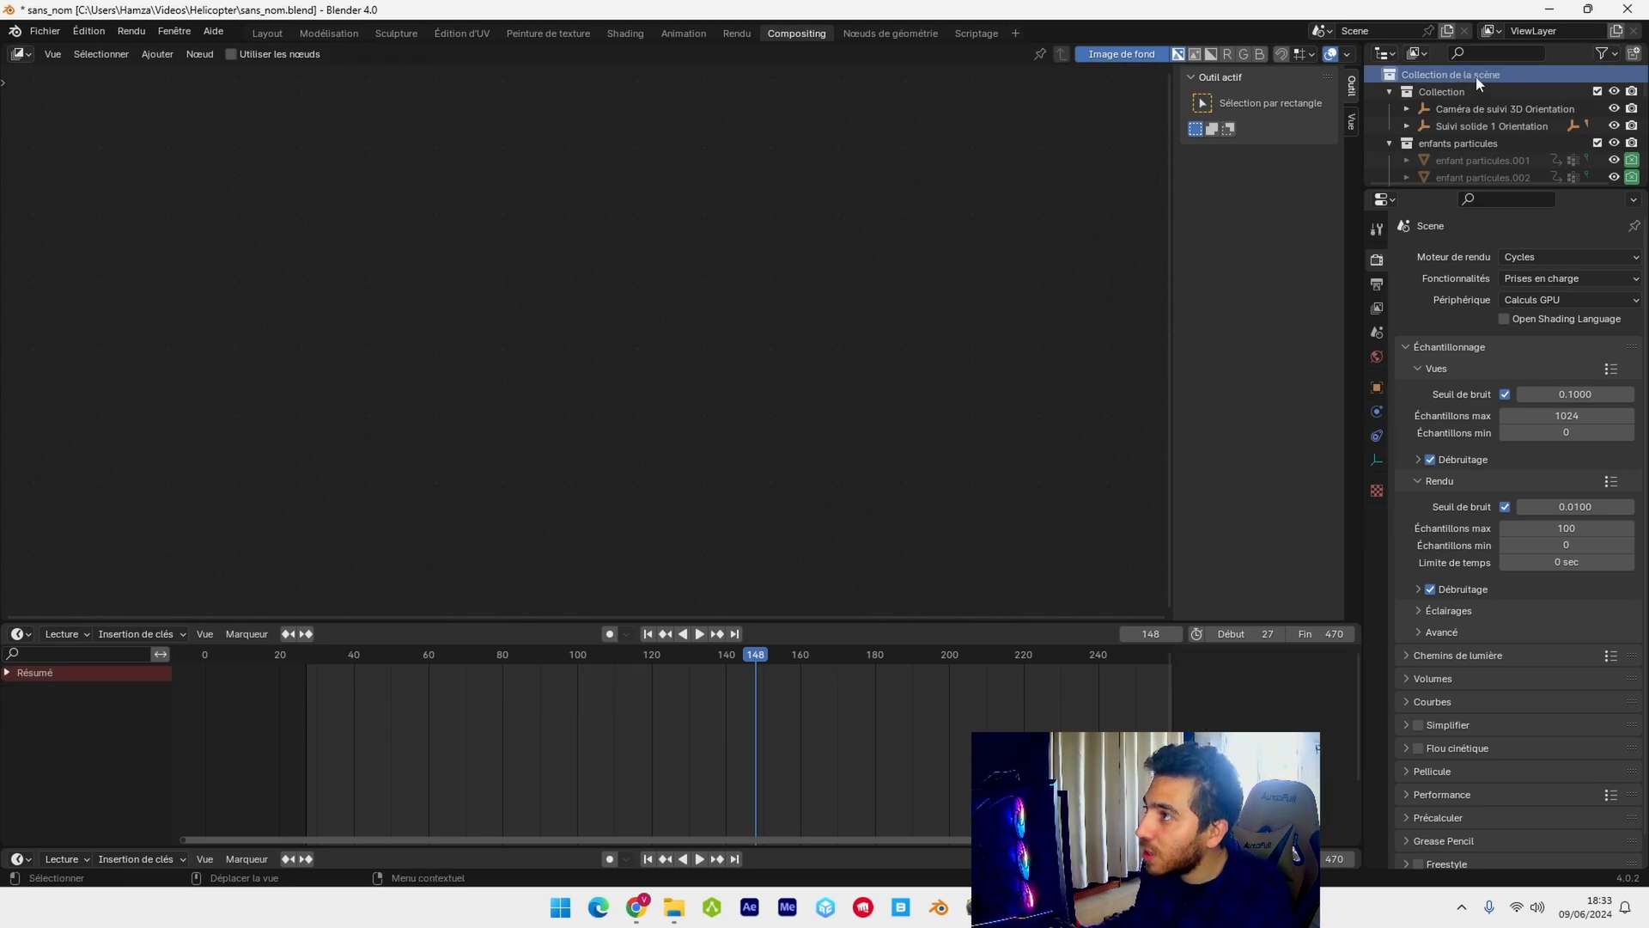
click(234, 57)
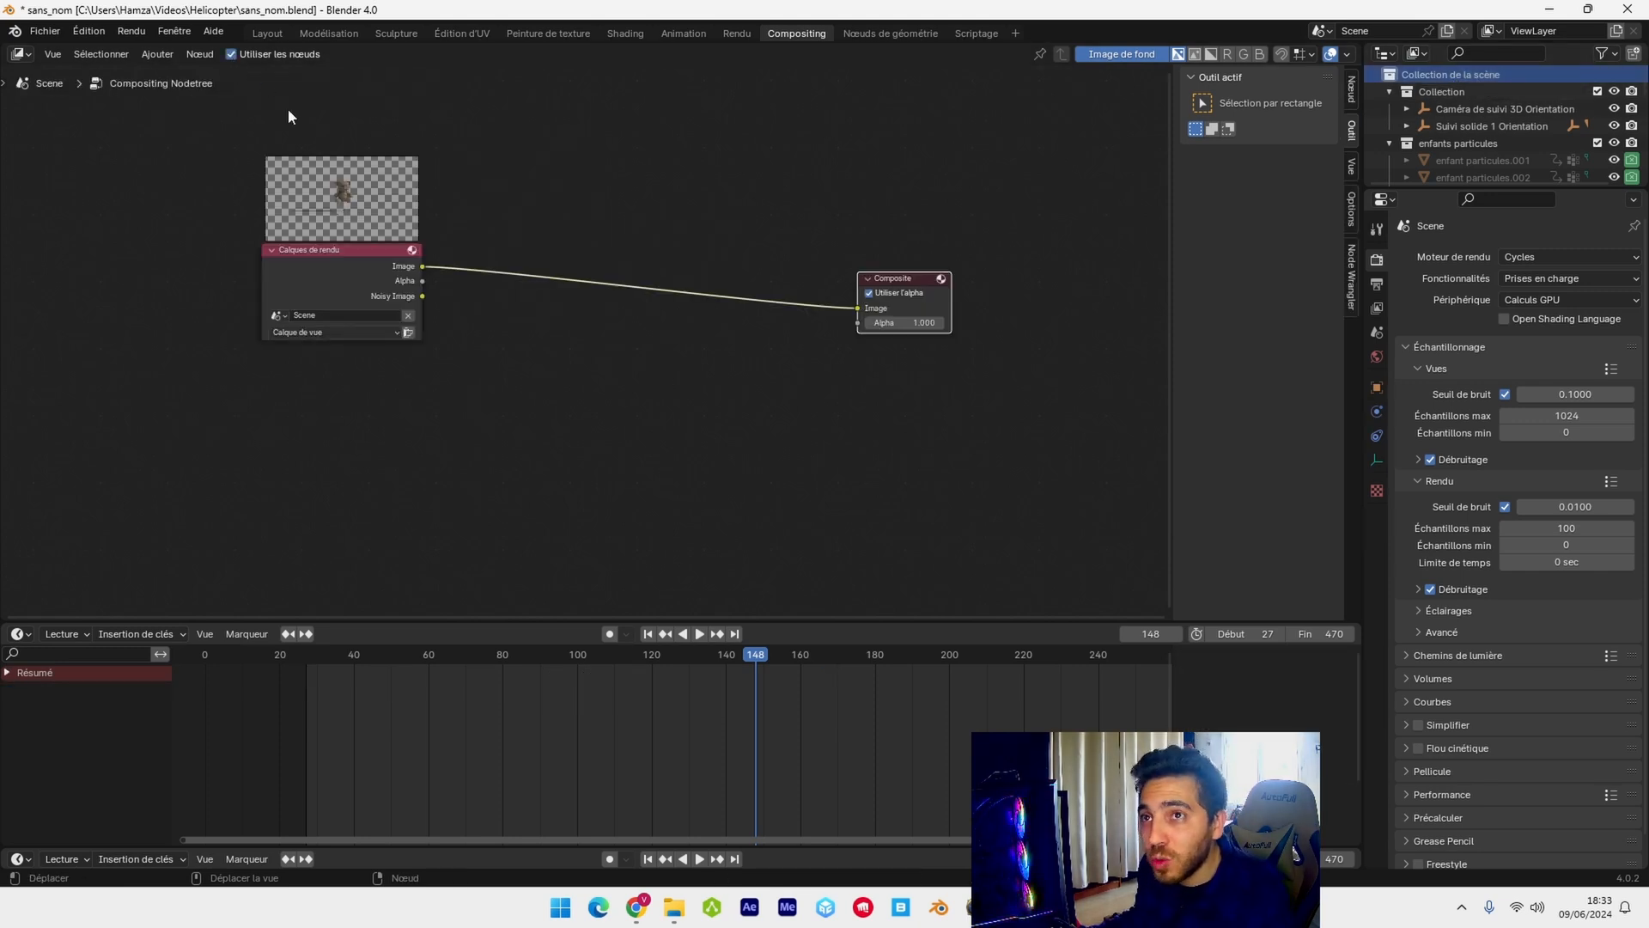
- Render frame 148 from the Layout workspace and inspect the drone, strip and teddy in the result
click(266, 35)
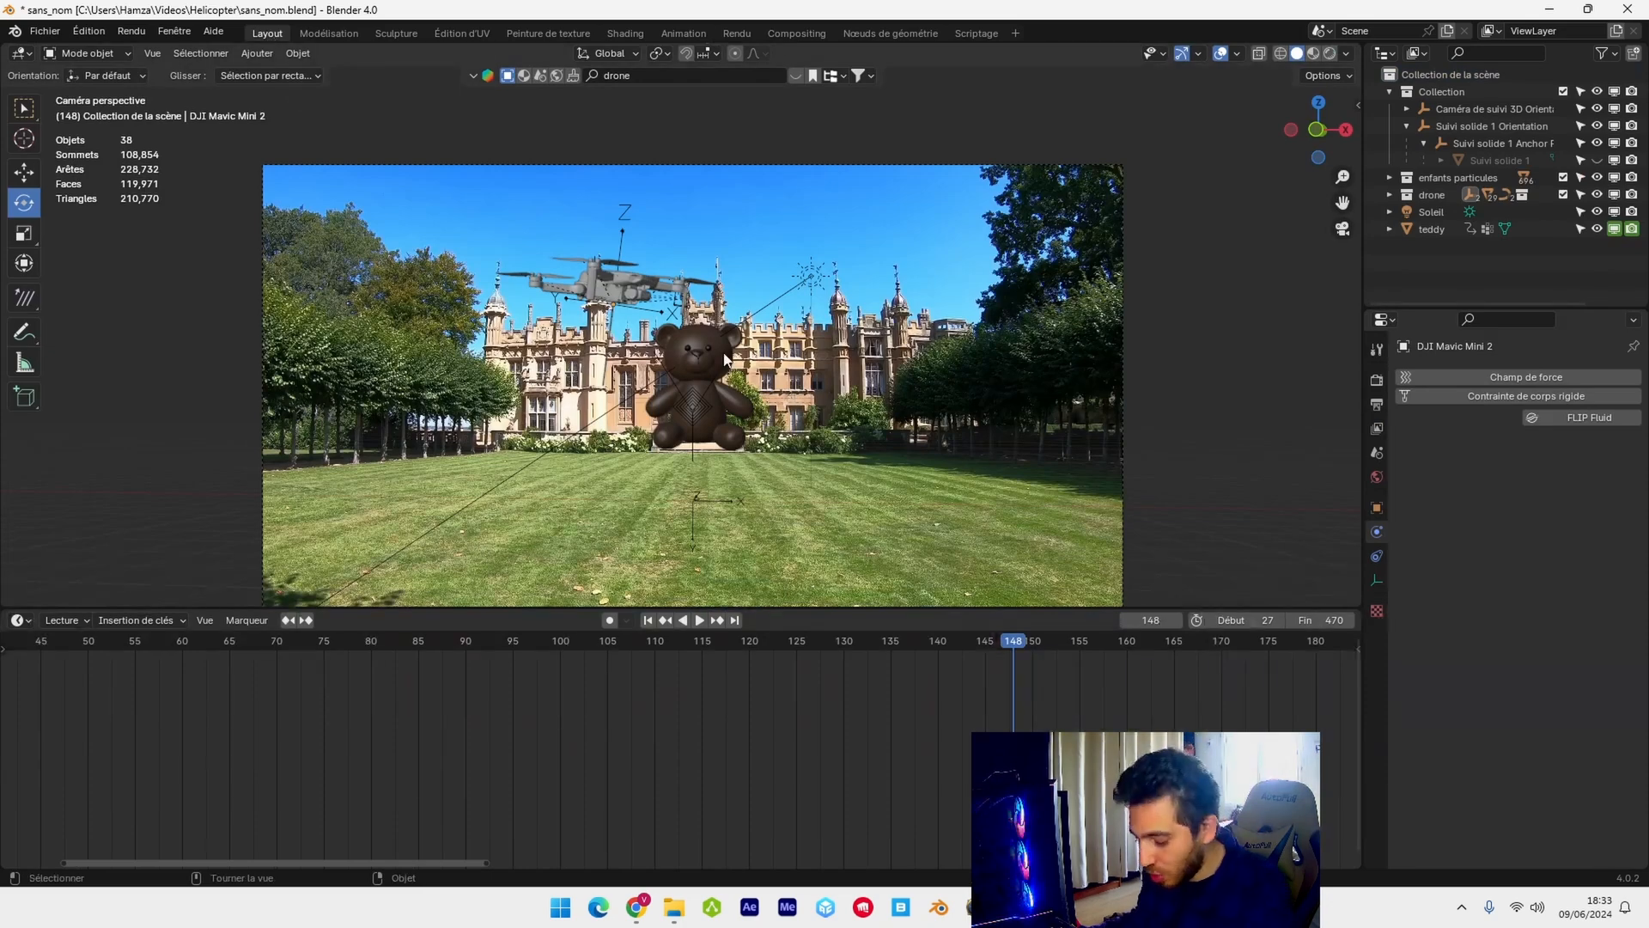
key(F12)
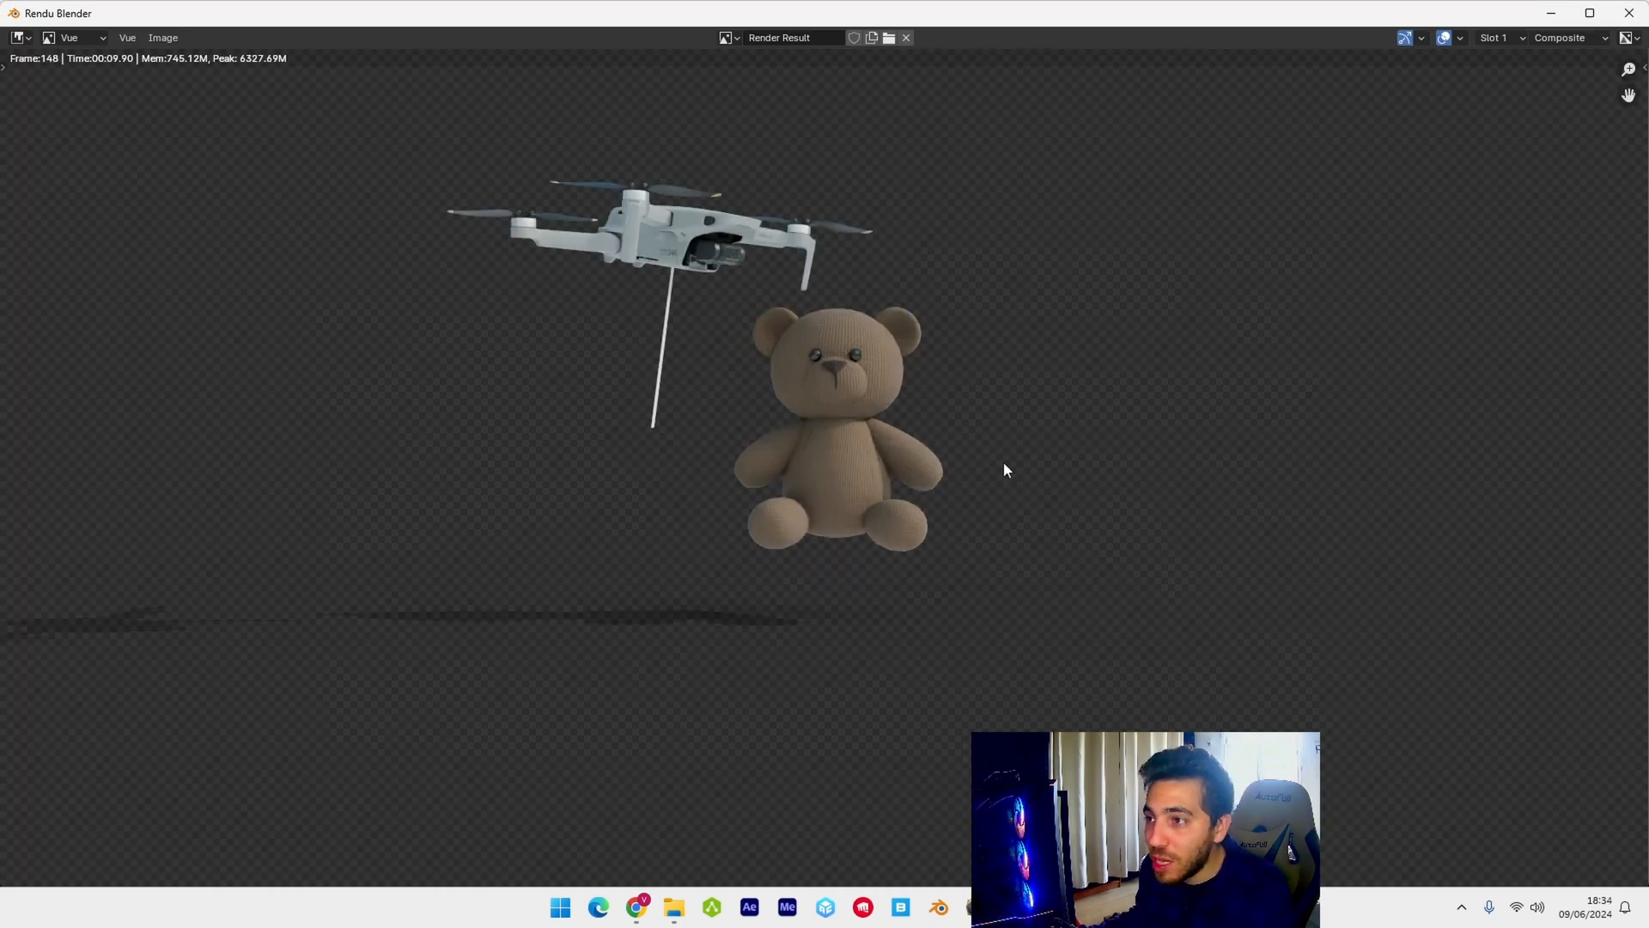
scroll(1003, 461, up, 5)
scroll(988, 429, down, 4)
key(Escape)
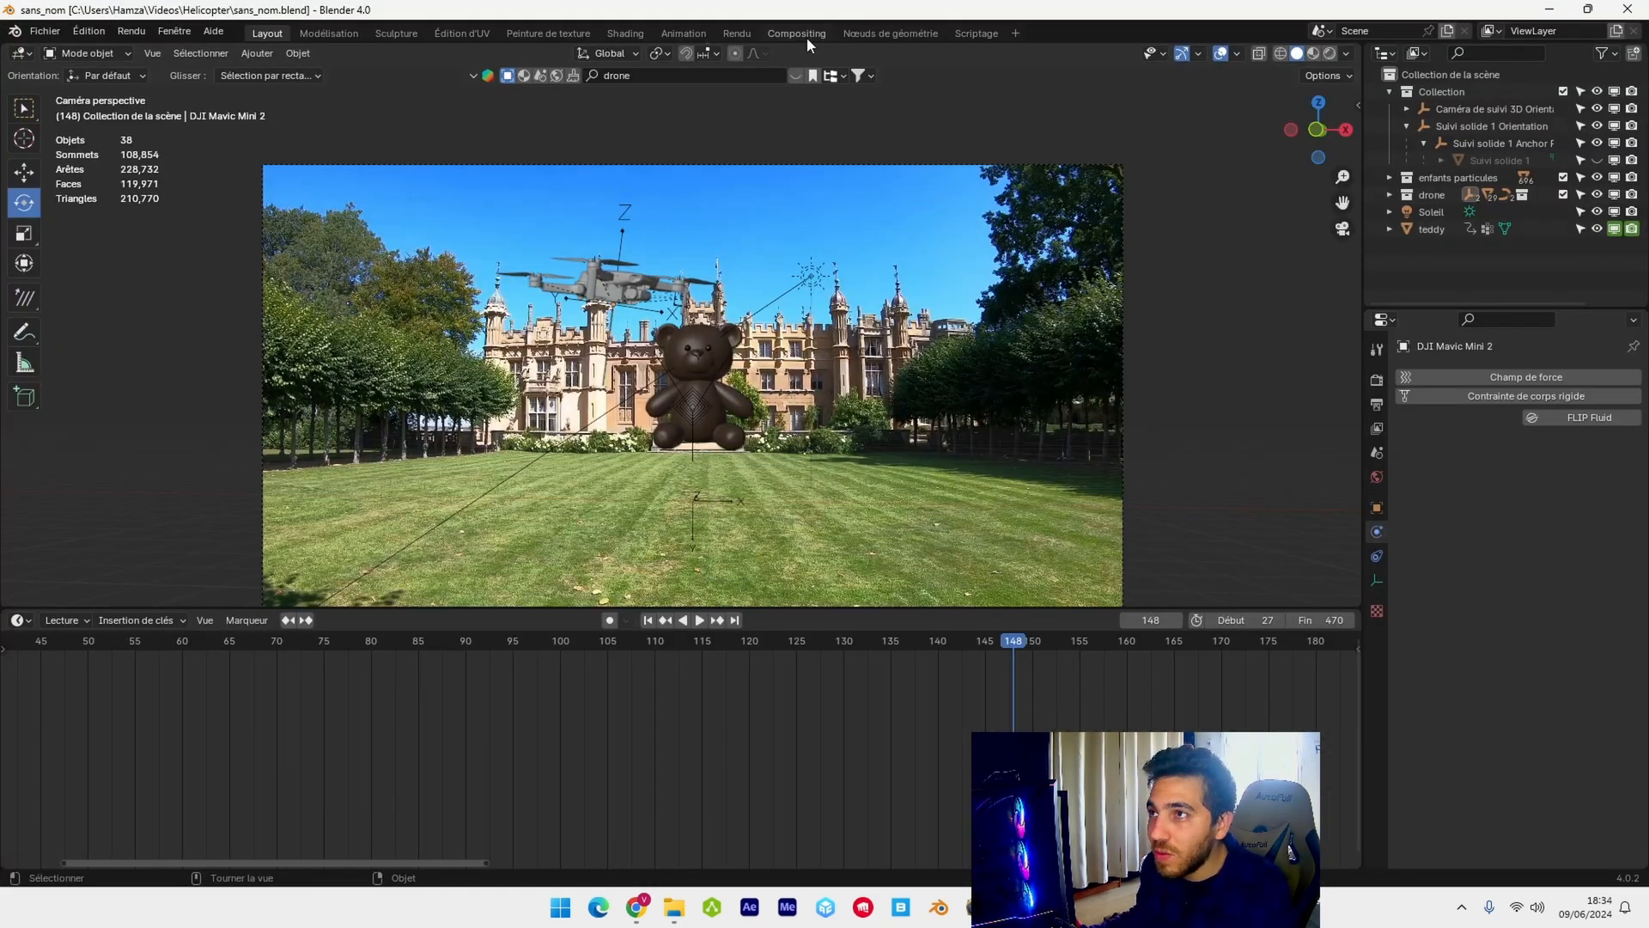
- Add a Viewer node above the Composite node in the compositing node tree
click(796, 34)
drag(371, 279, 356, 335)
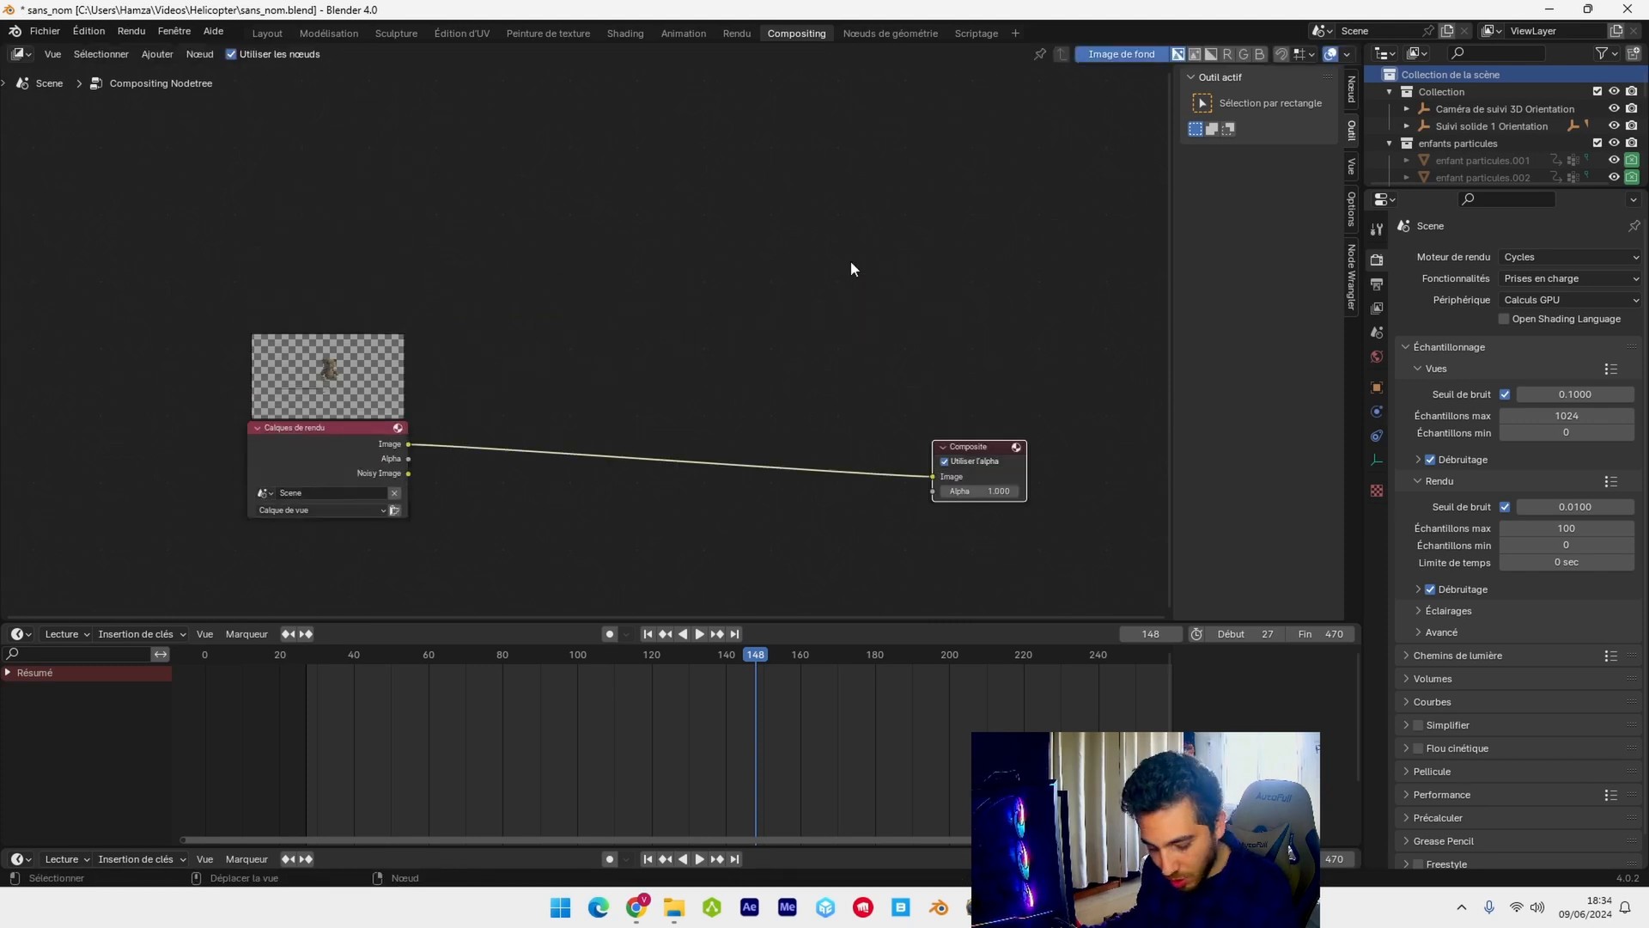
key(shift+a)
click(851, 261)
text(visual)
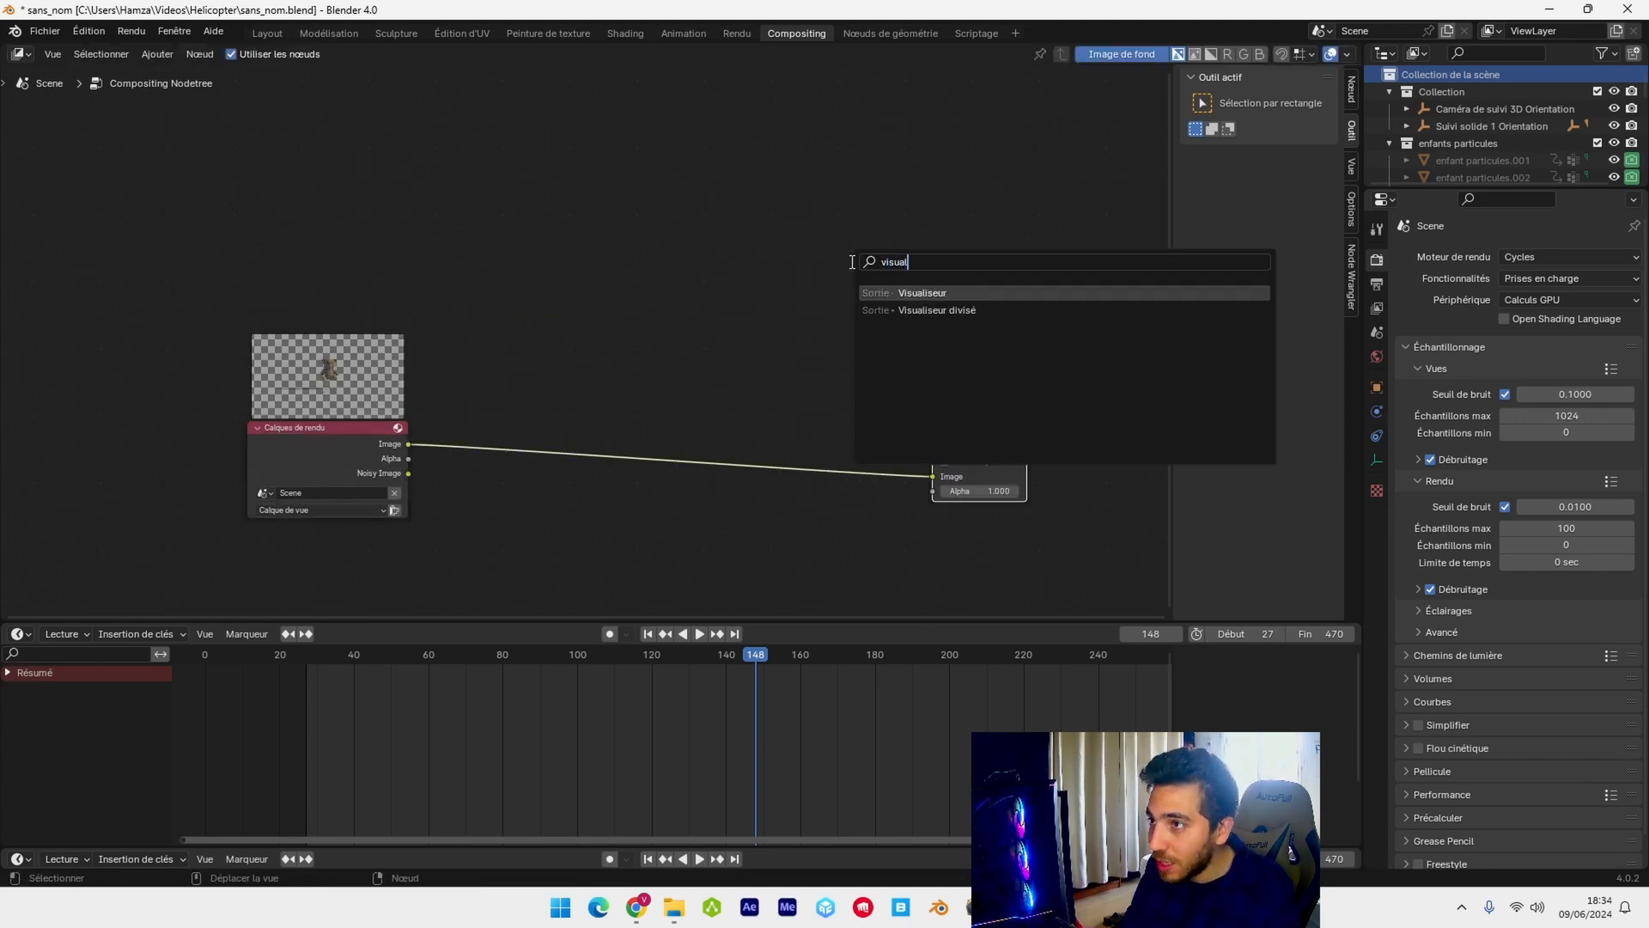
key(Return)
- Add an Alpha Over node between the render layers and outputs, and a Movie Clip node above the render layers
key(shift+a)
text(alpha)
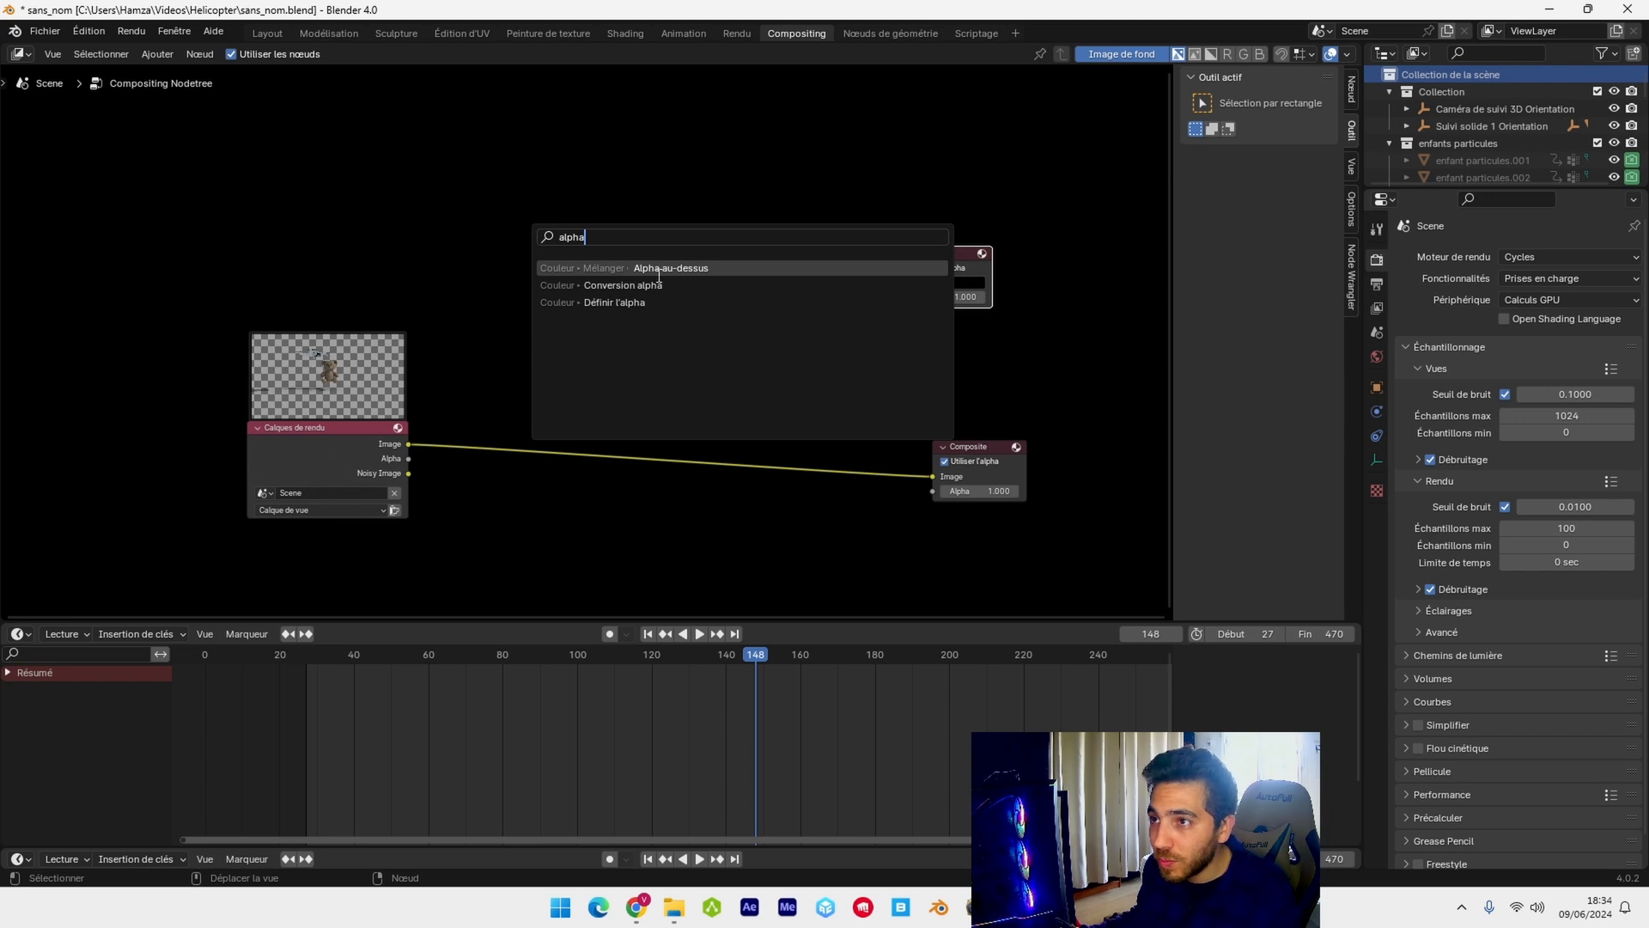
key(Escape)
key(shift+a)
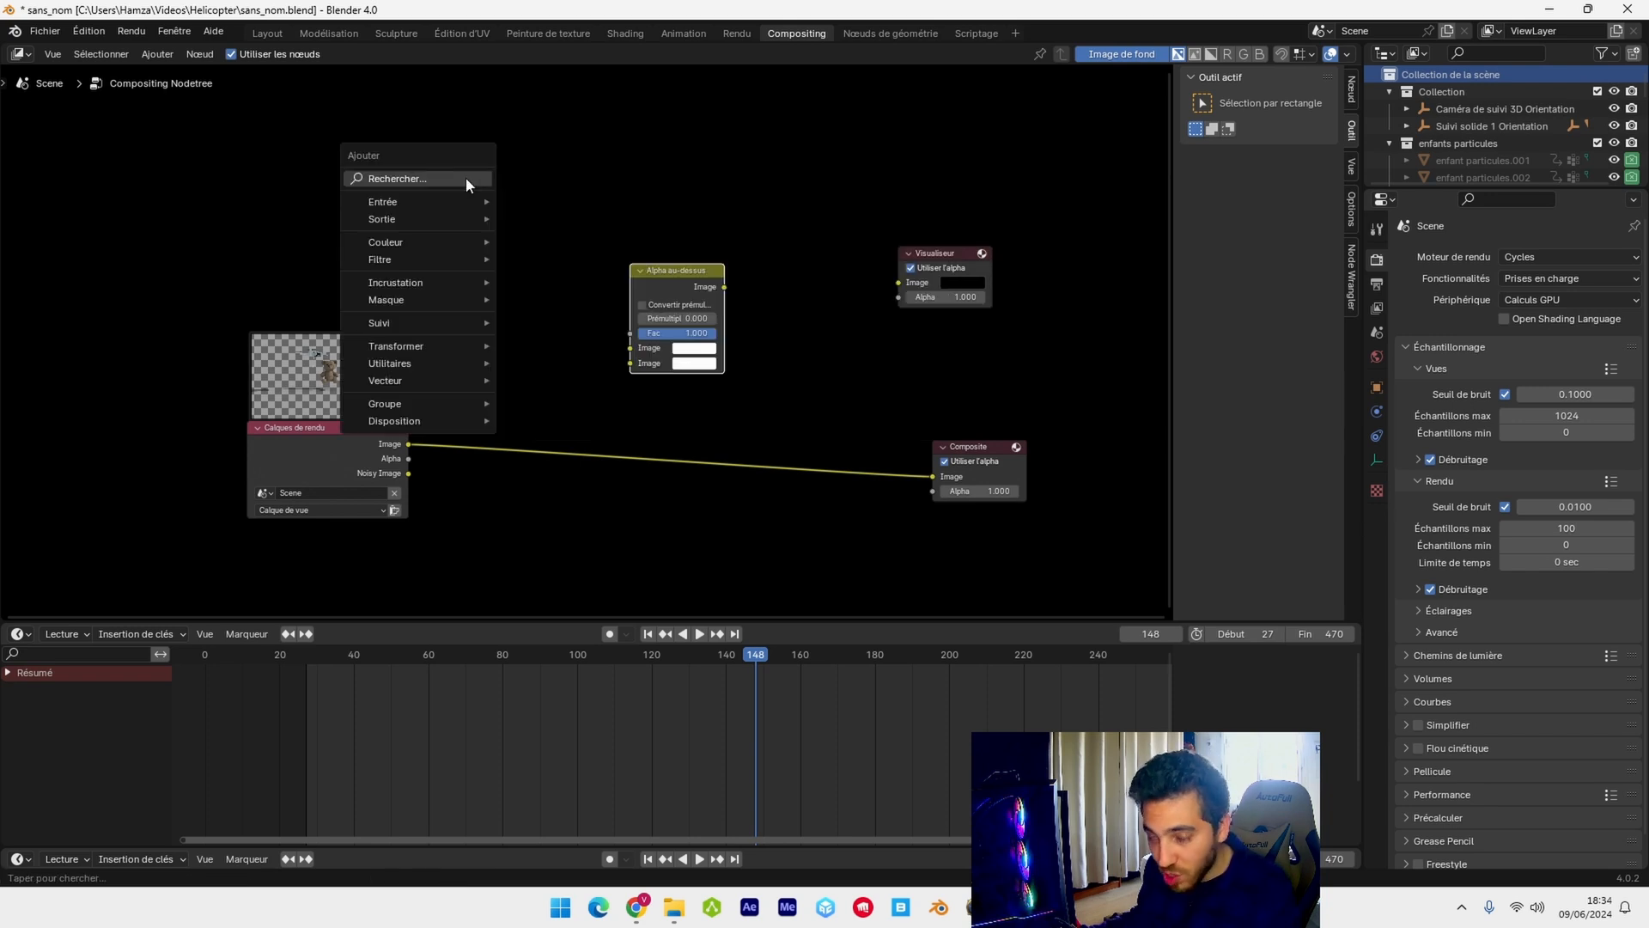
text(clip)
click(558, 213)
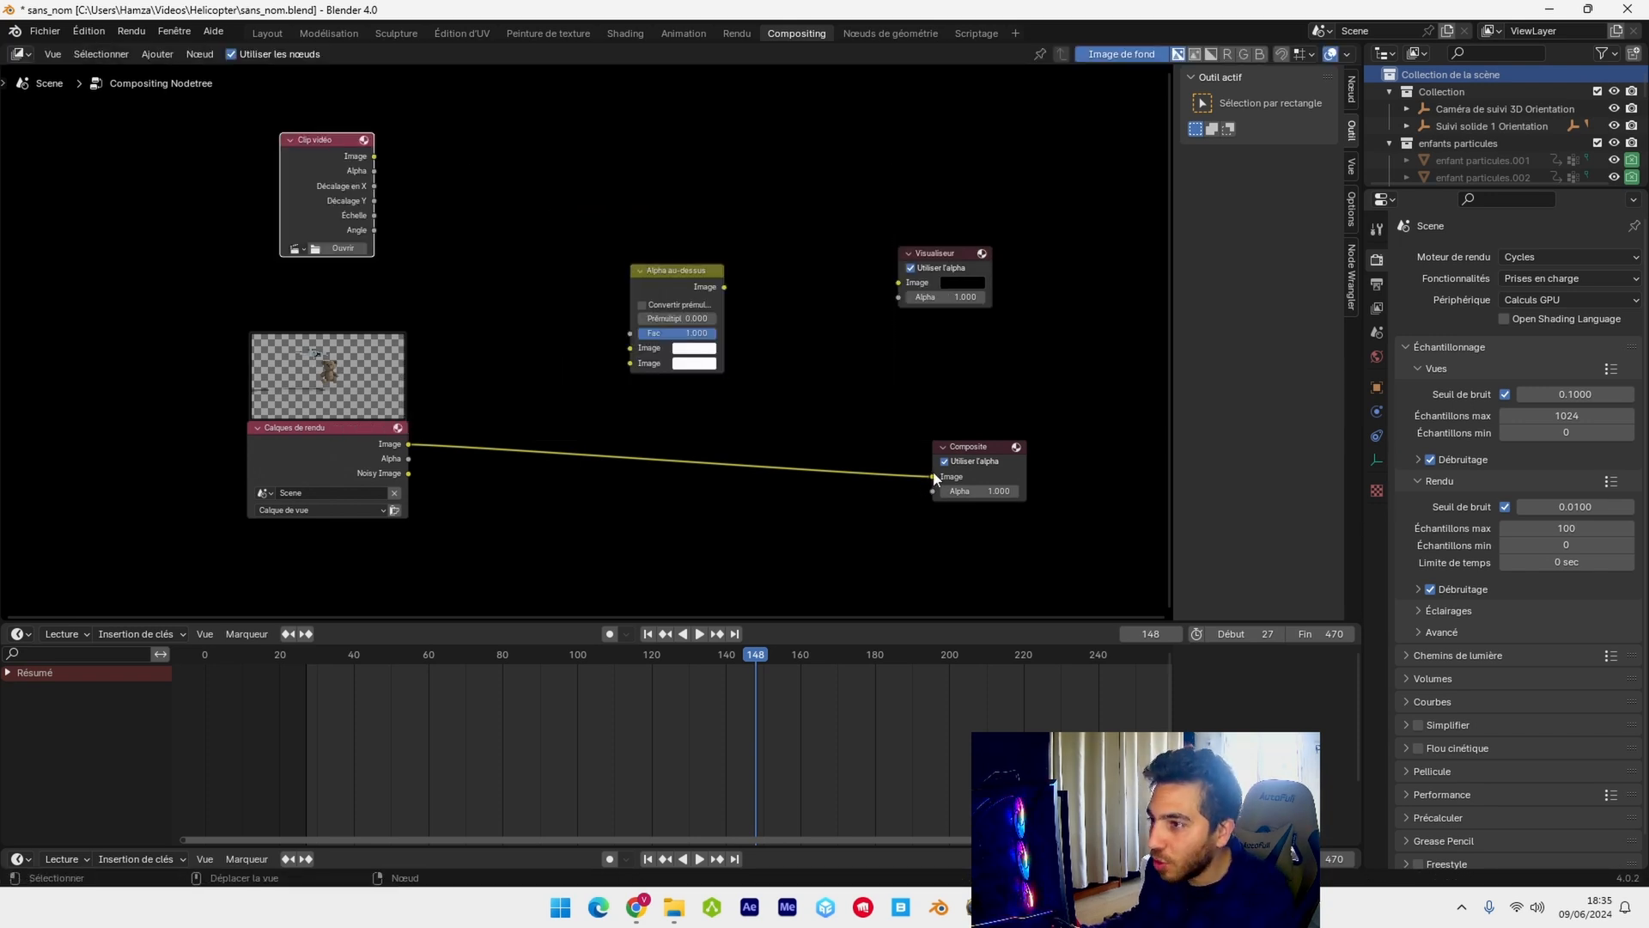
- Disconnect the render layers from the Composite node and rearrange the Composite and Viewer nodes
drag(933, 477, 785, 479)
drag(946, 460, 975, 201)
drag(937, 265, 943, 465)
drag(1010, 209, 974, 297)
- Load the manor footage from the Téléchargements folder into the Movie Clip node
click(344, 248)
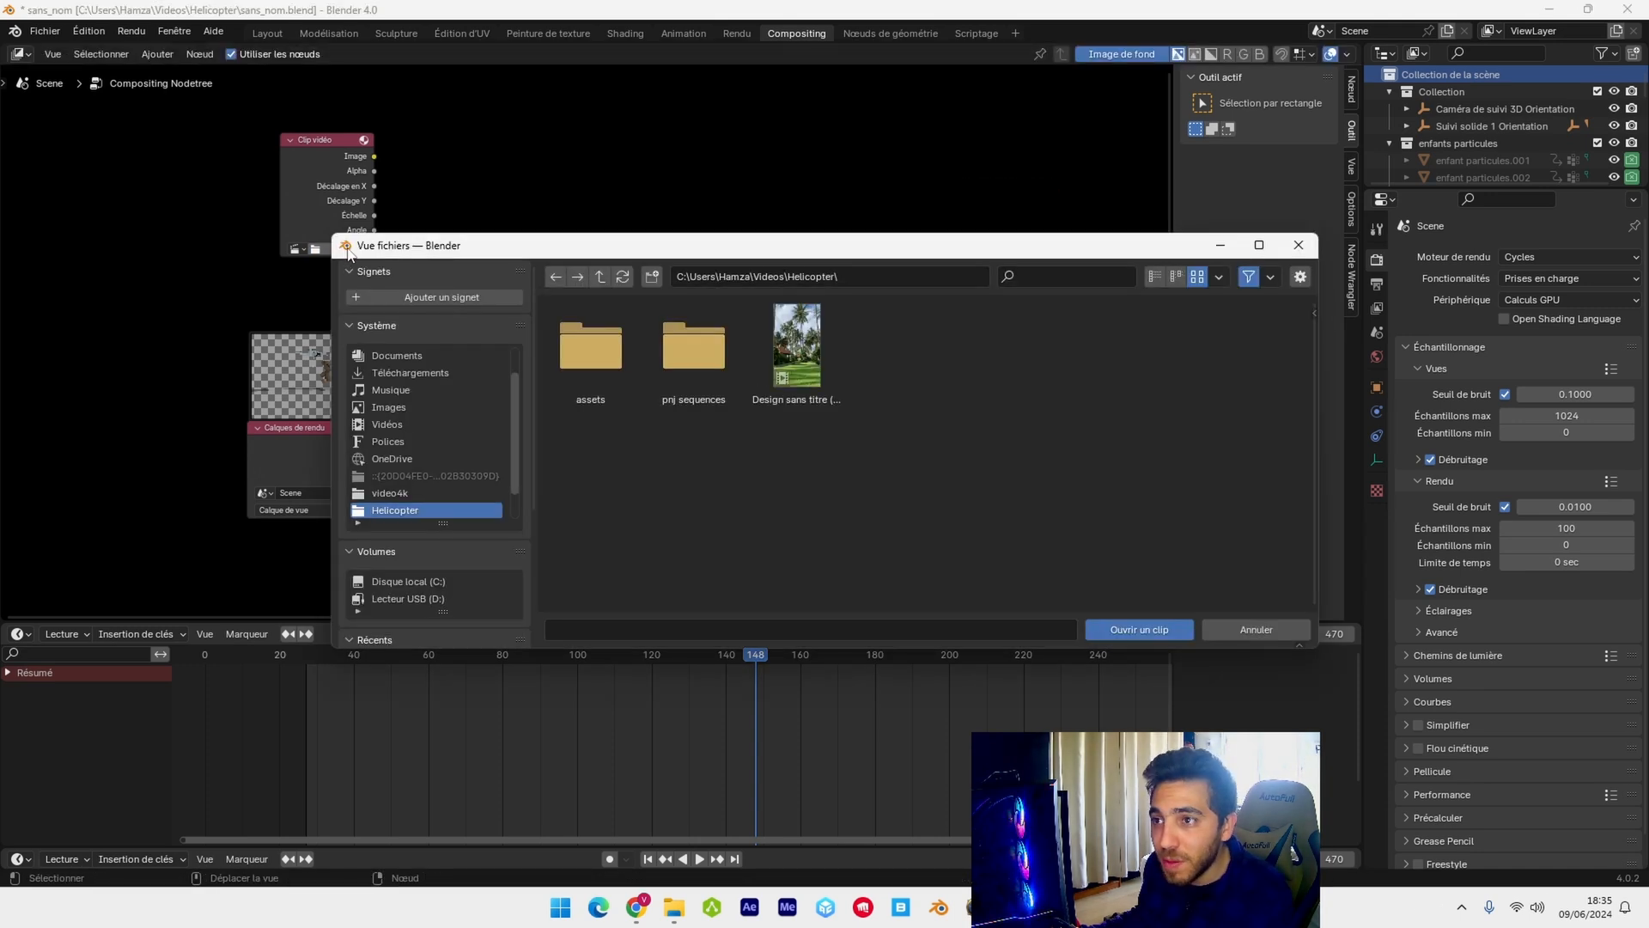
click(410, 371)
click(899, 397)
click(1132, 634)
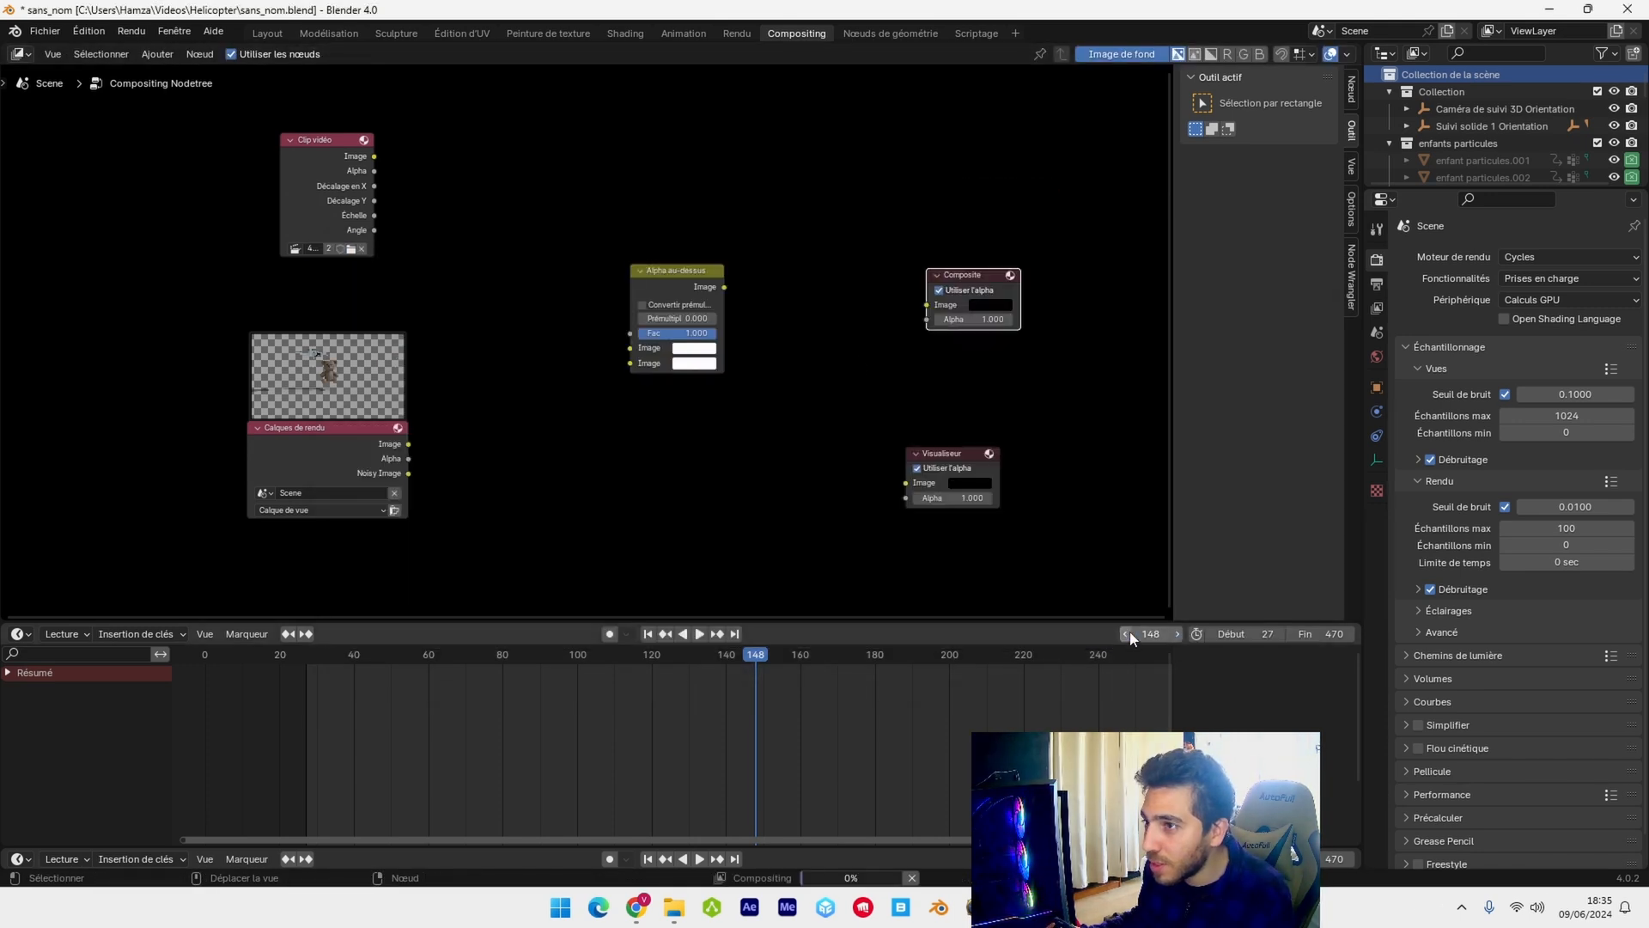
- Connect the Movie Clip and render layers images to the Alpha Over's first and second inputs, and its output to the Composite and Viewer nodes
drag(374, 152, 631, 348)
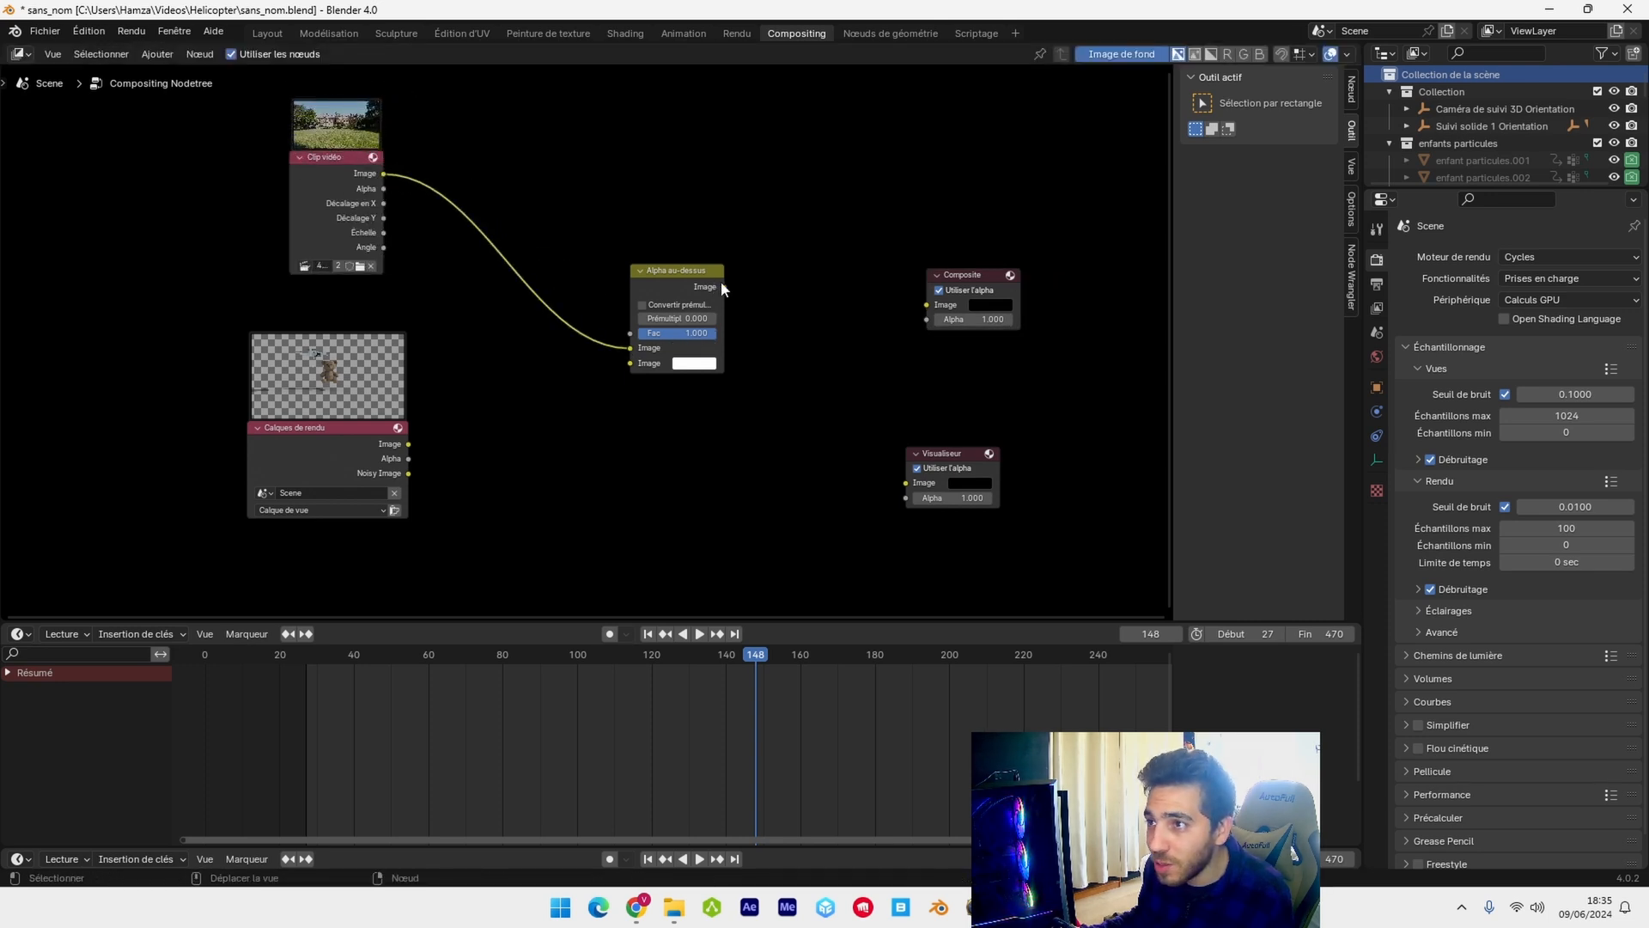
drag(724, 287, 927, 305)
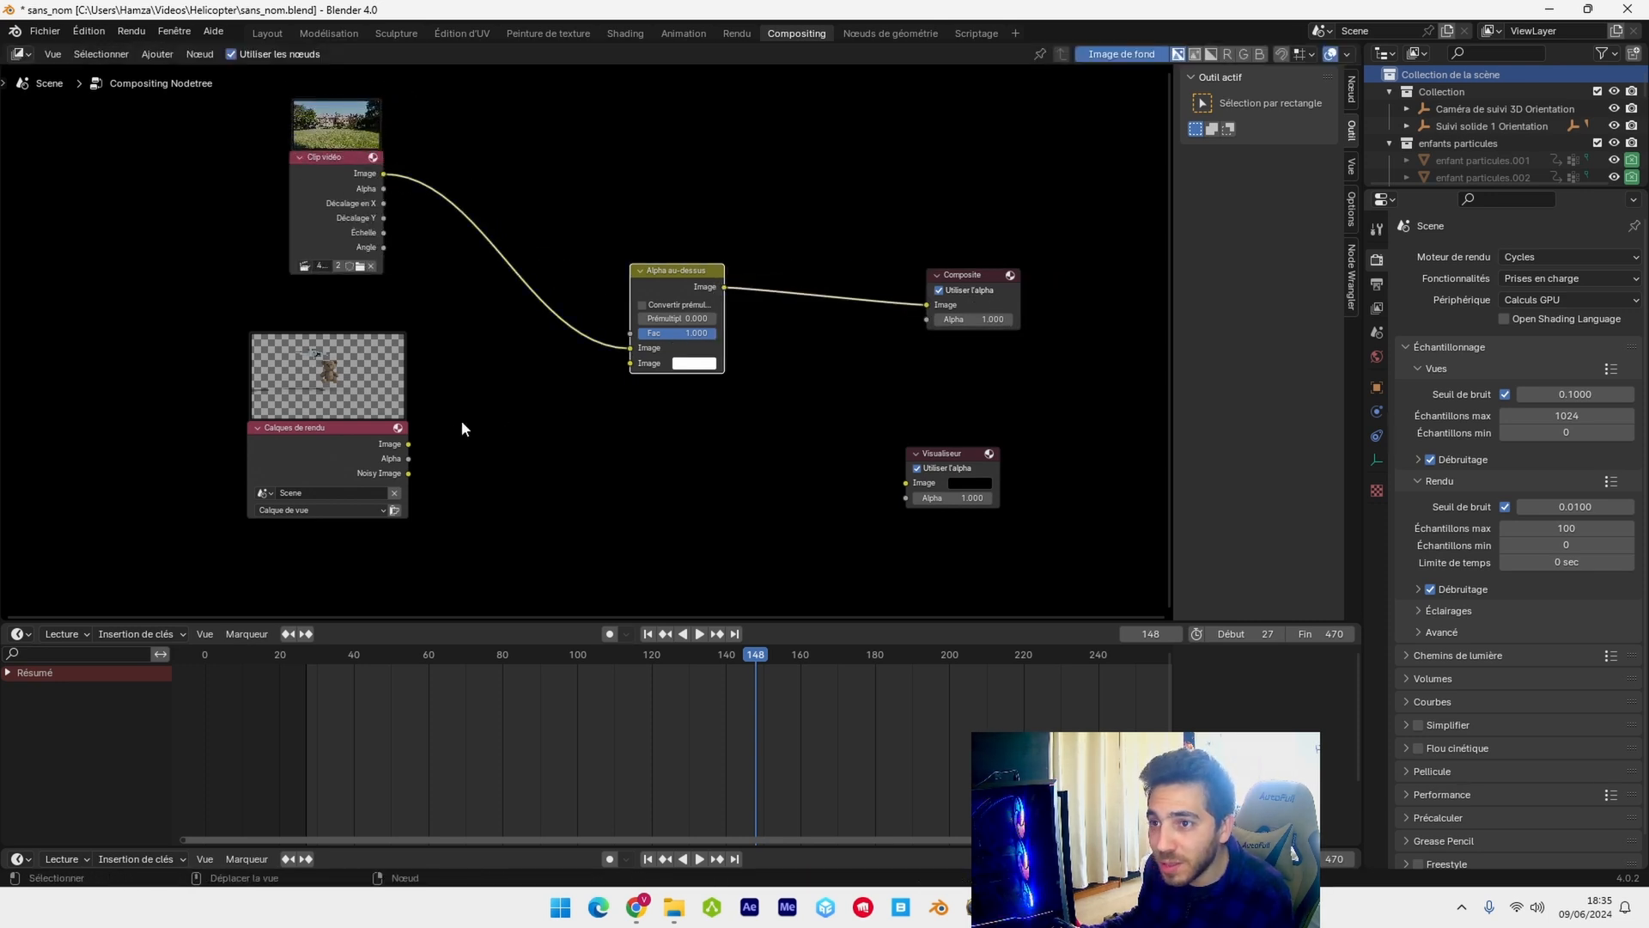
drag(409, 447, 641, 363)
drag(724, 287, 898, 482)
scroll(600, 371, down, 1)
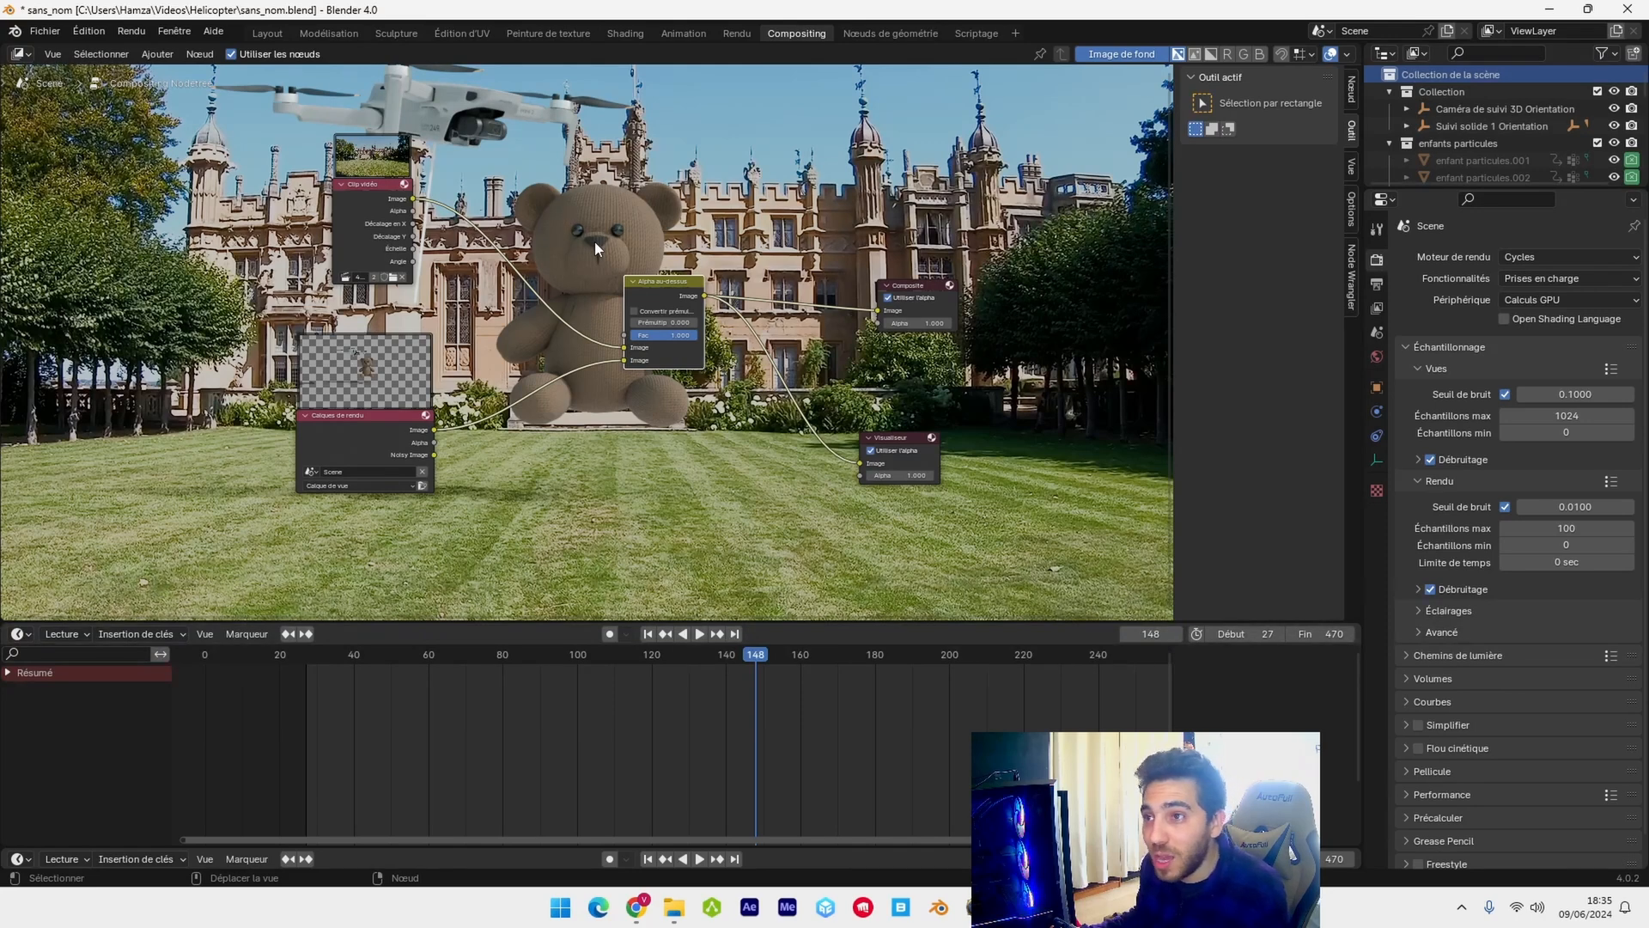
- Preview the Layout scene in rendered shading and inspect the teddy's material settings
click(273, 35)
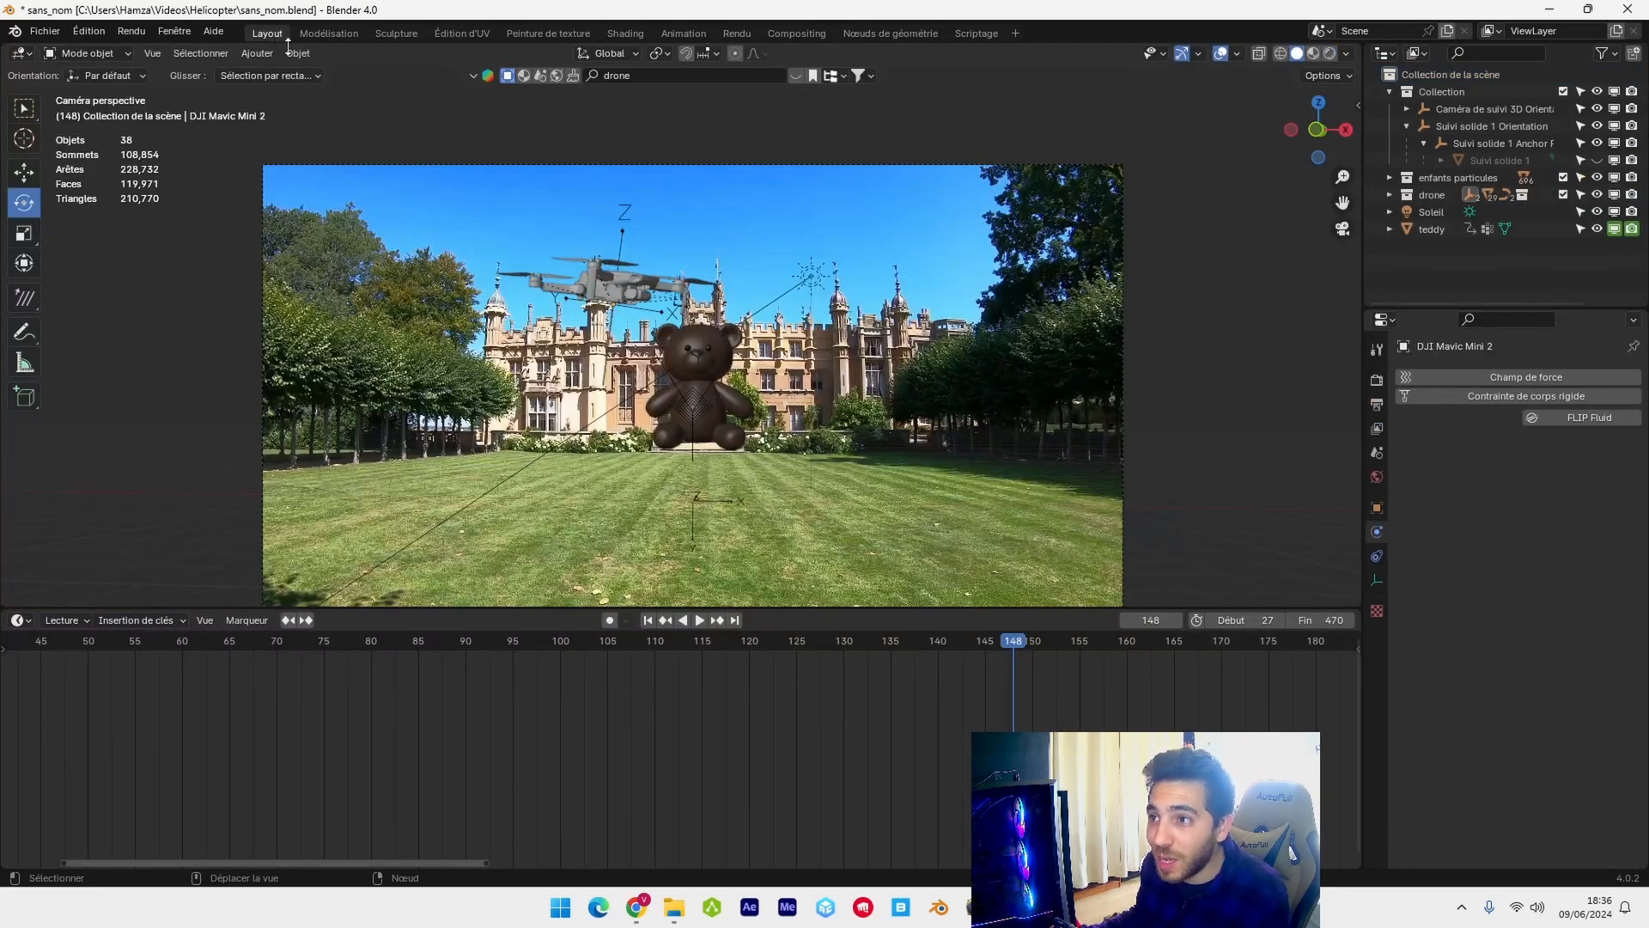
click(1329, 54)
click(696, 335)
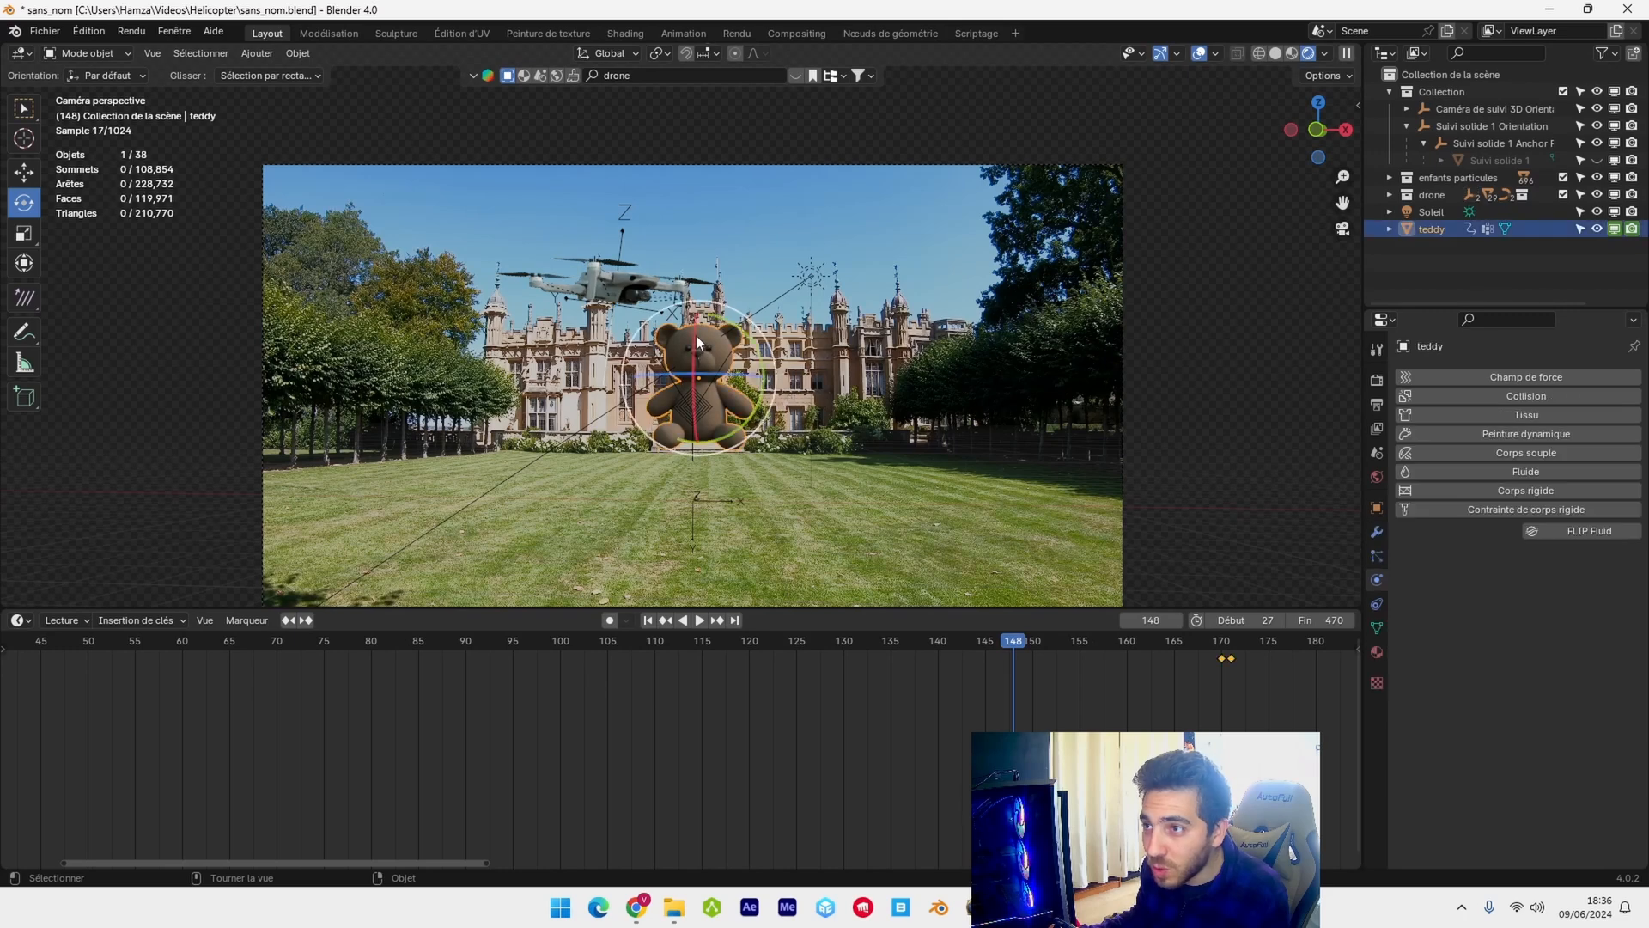
click(1377, 645)
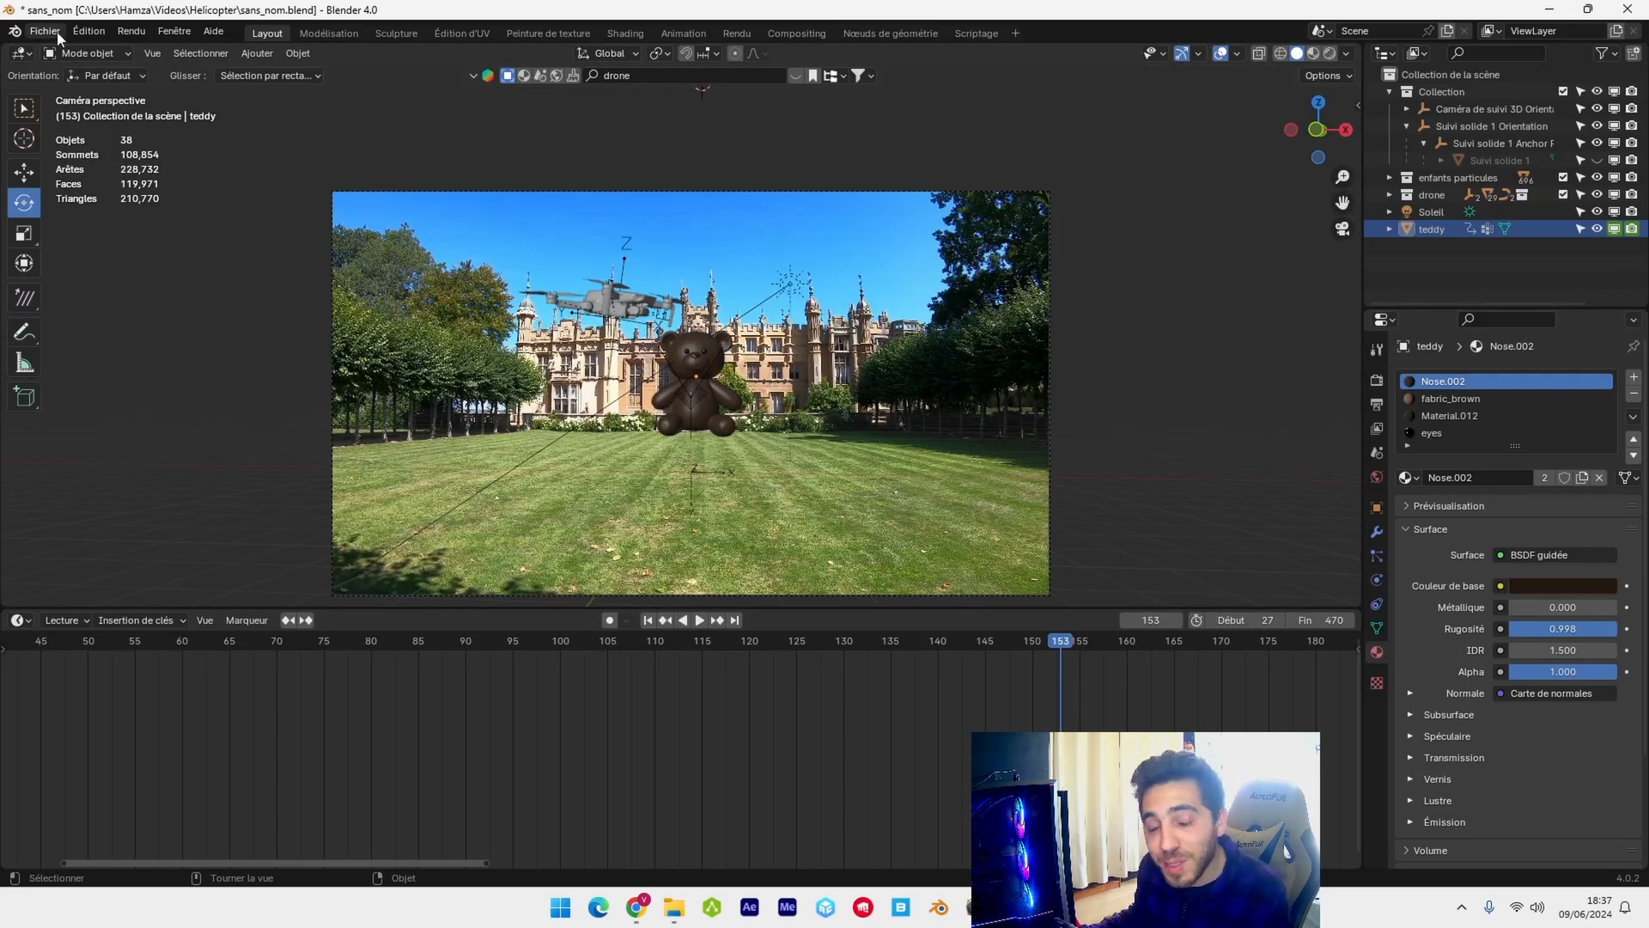
- Save the project file
click(59, 36)
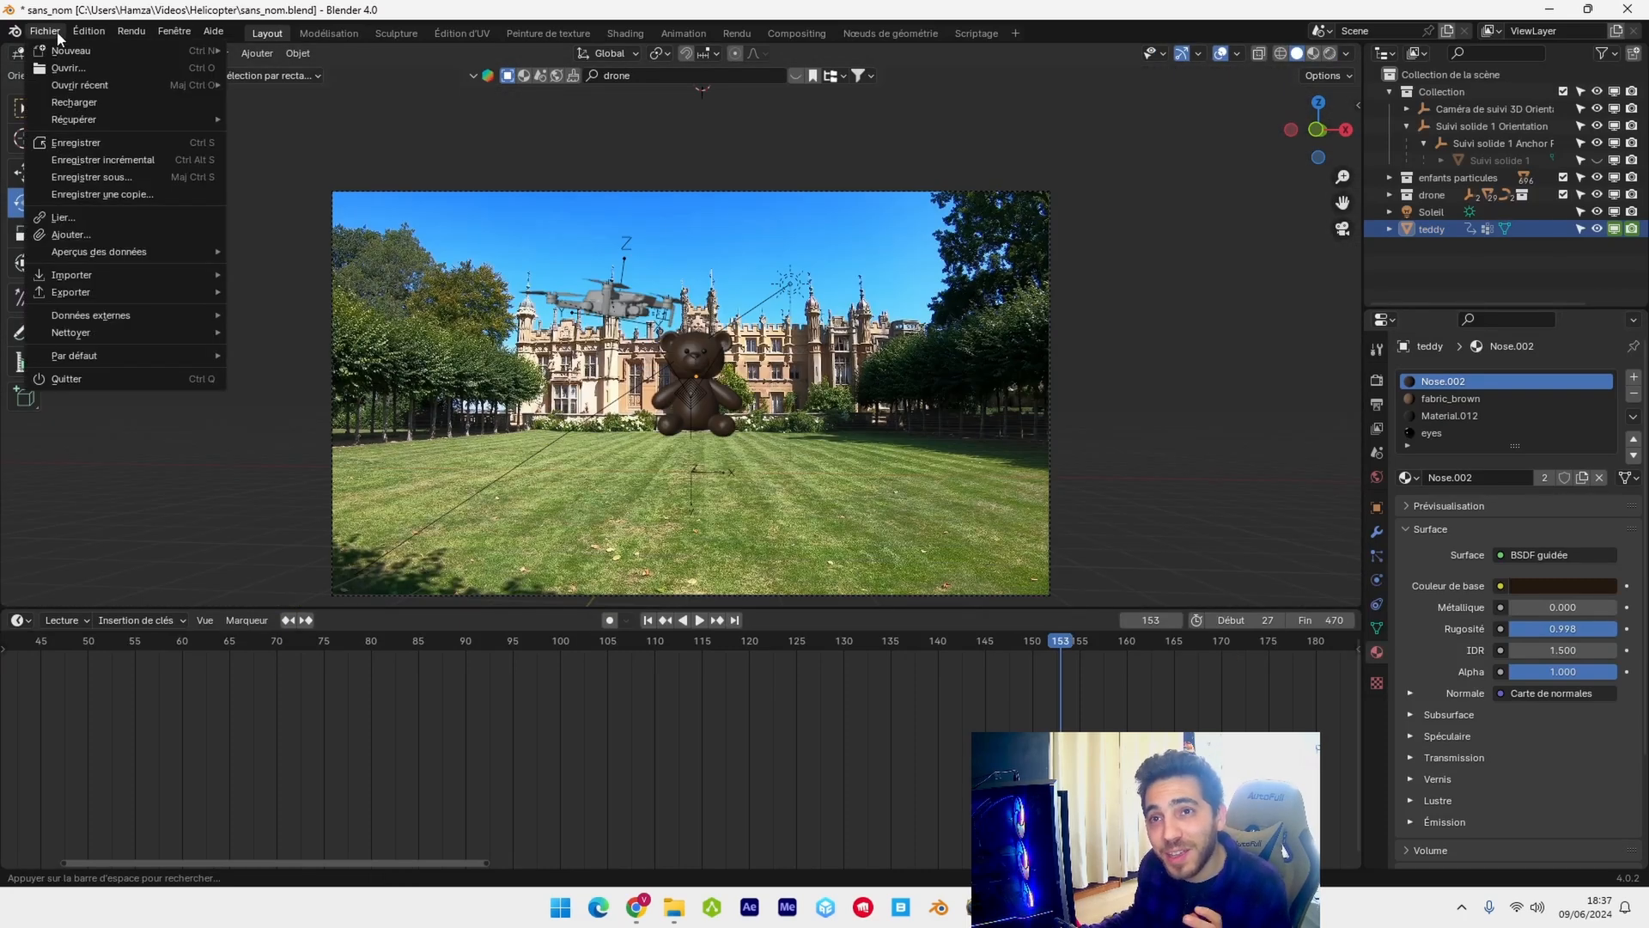
click(104, 139)
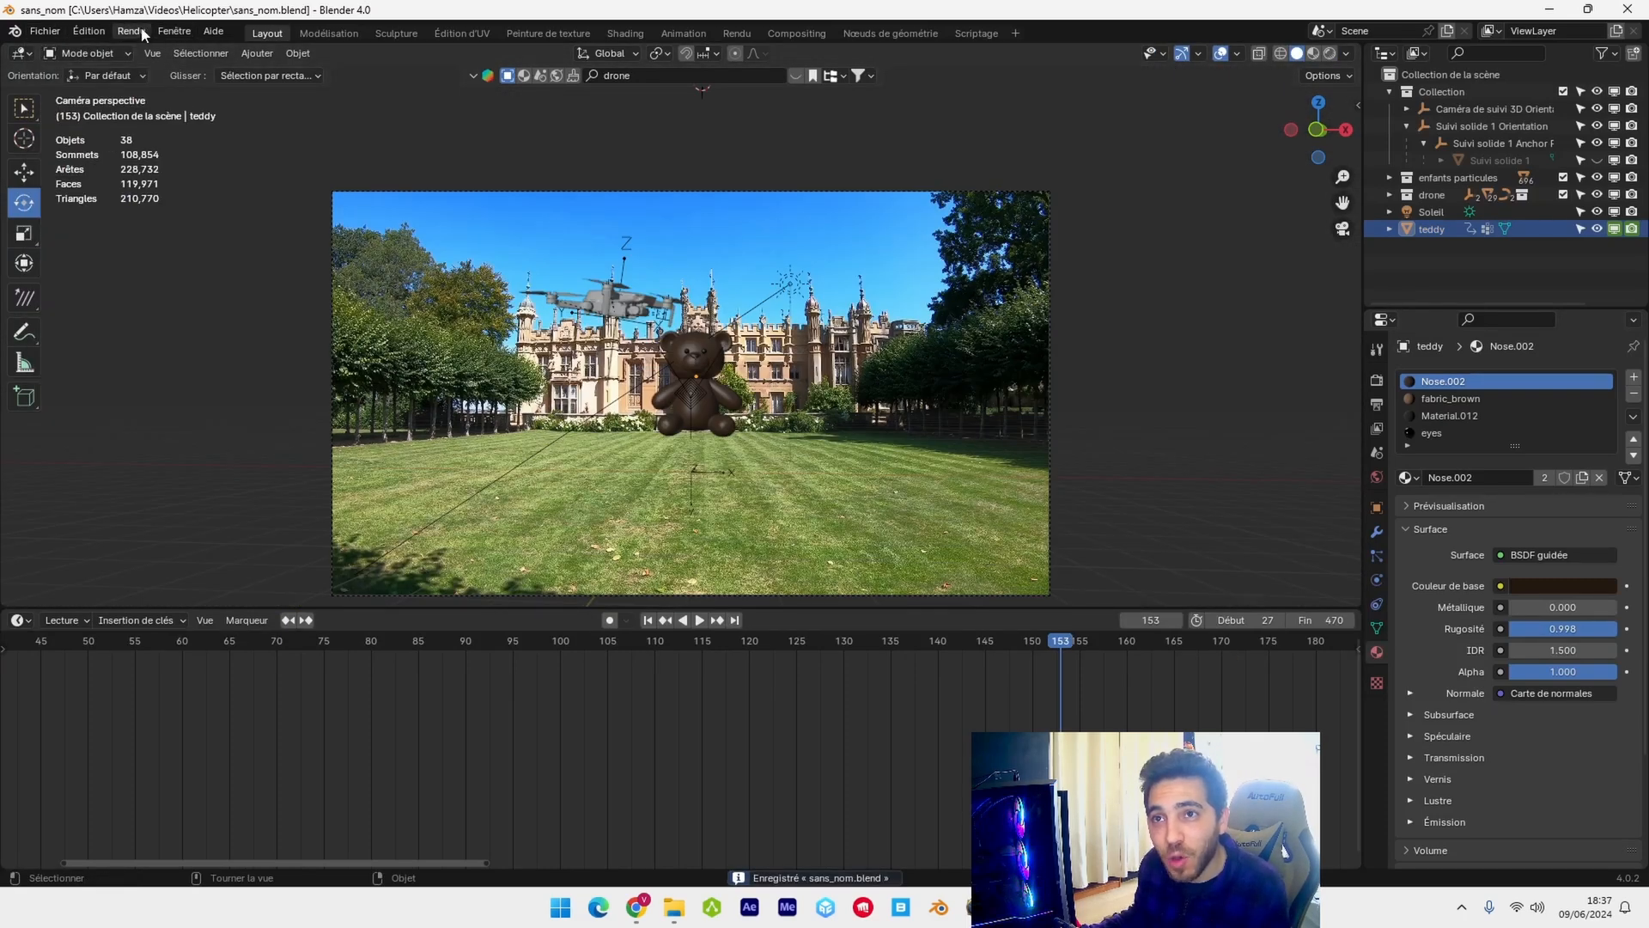
click(132, 31)
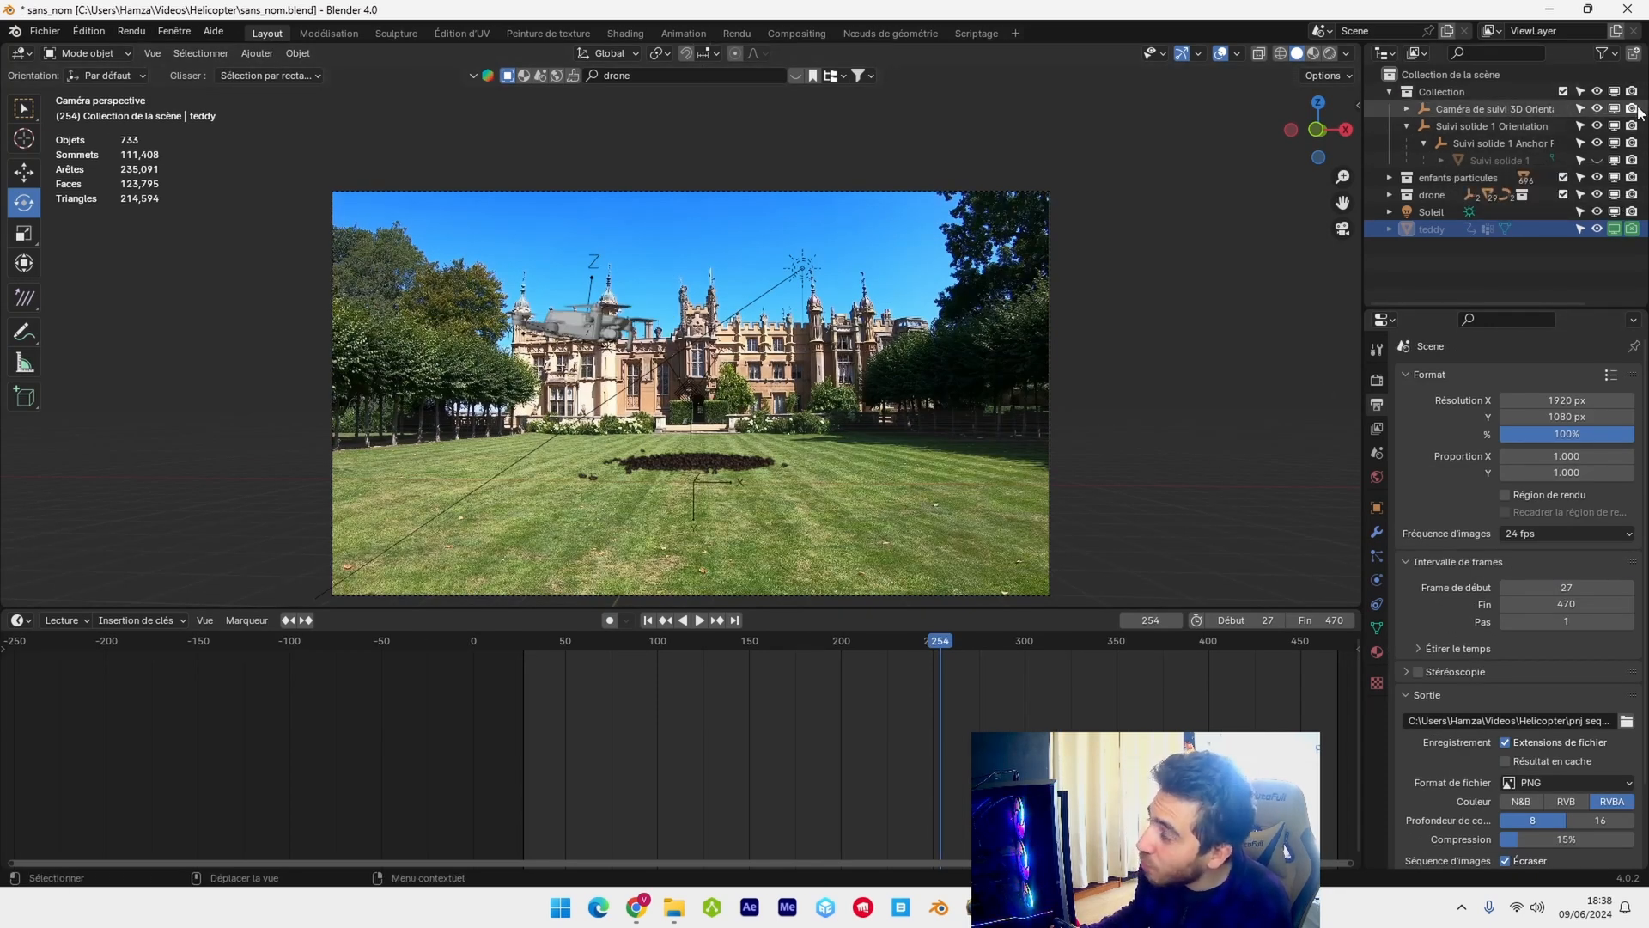
- Set the end frame of the output frame range to 254
click(1596, 160)
scroll(1494, 532, down, 3)
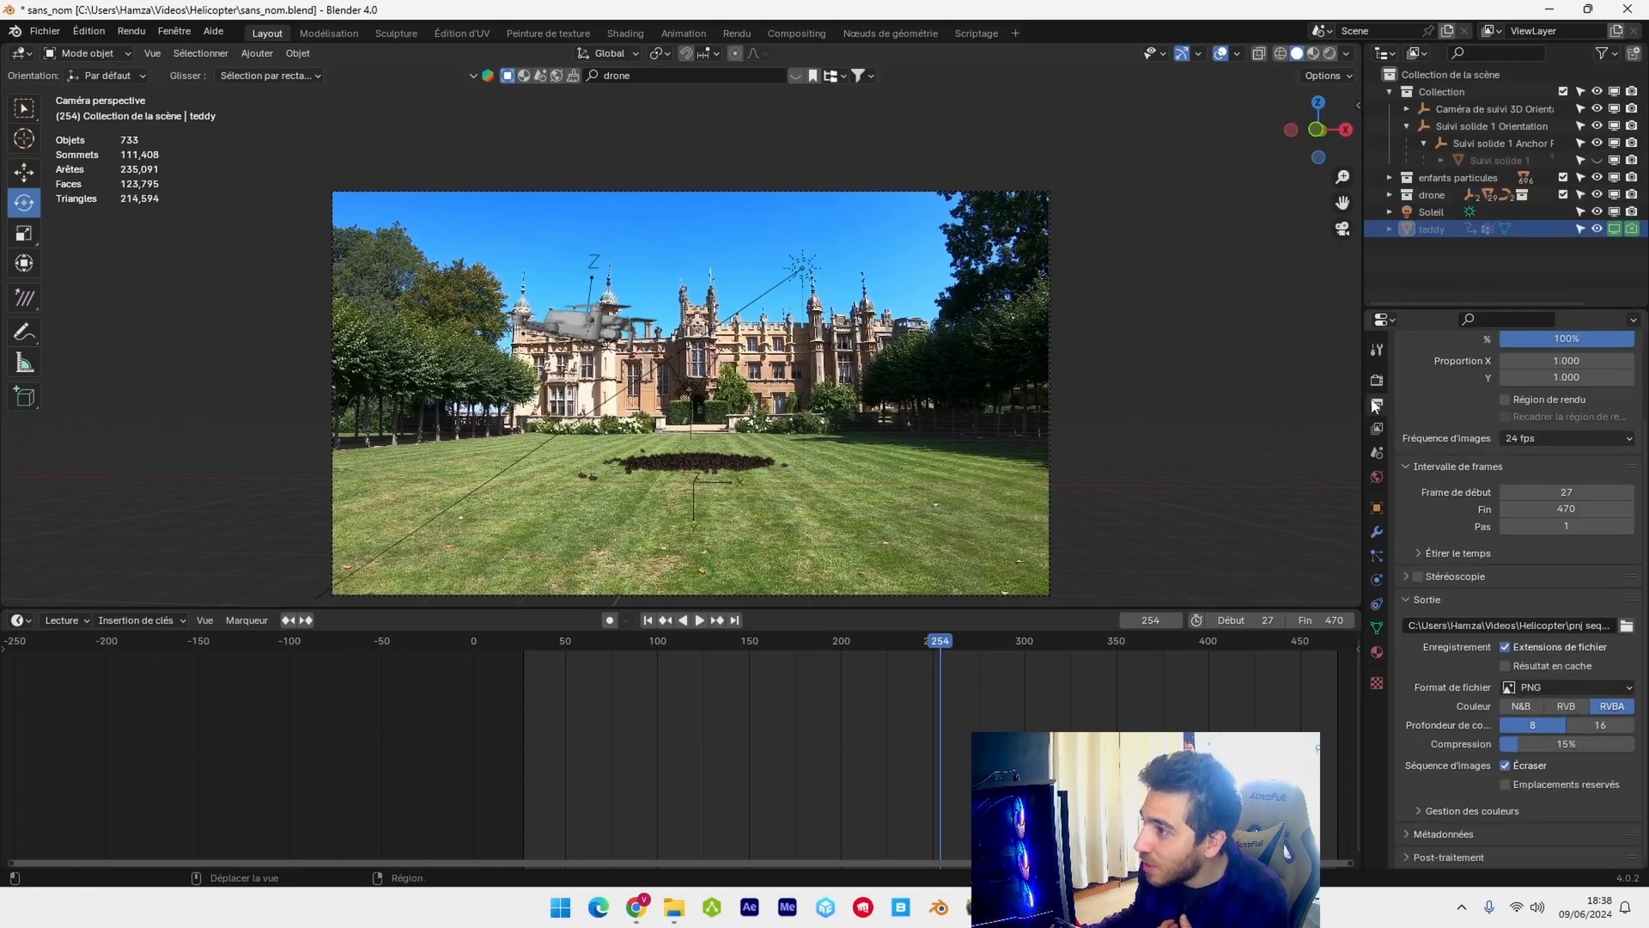
click(1558, 508)
text(254)
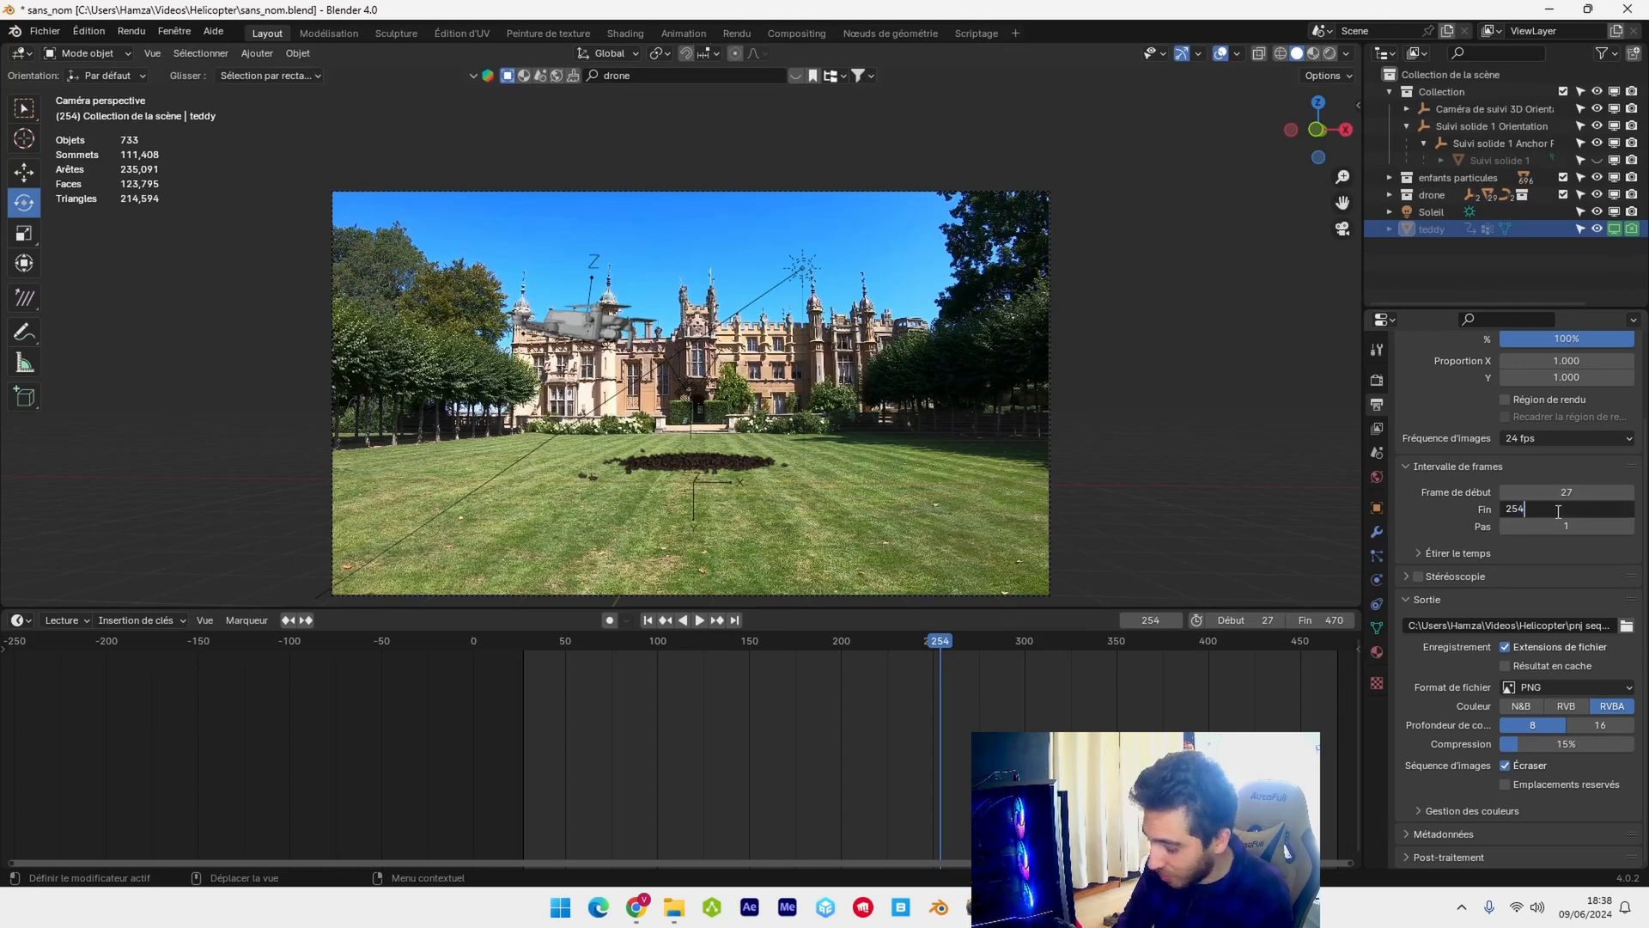
key(Return)
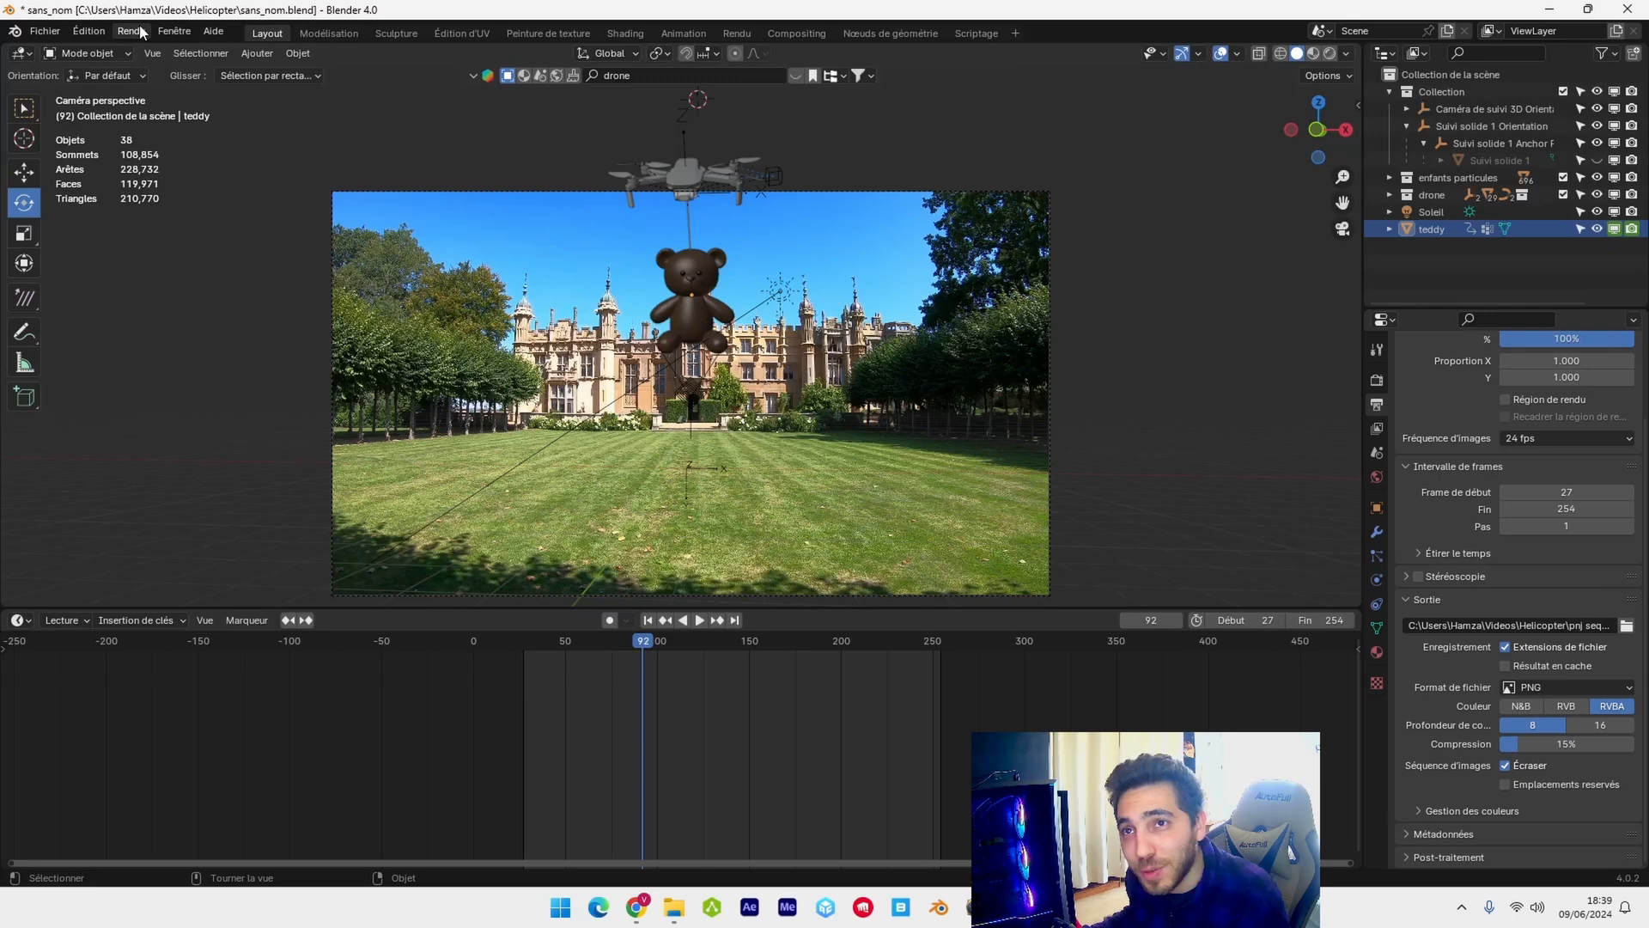
- Render the full animation of the scene
click(130, 30)
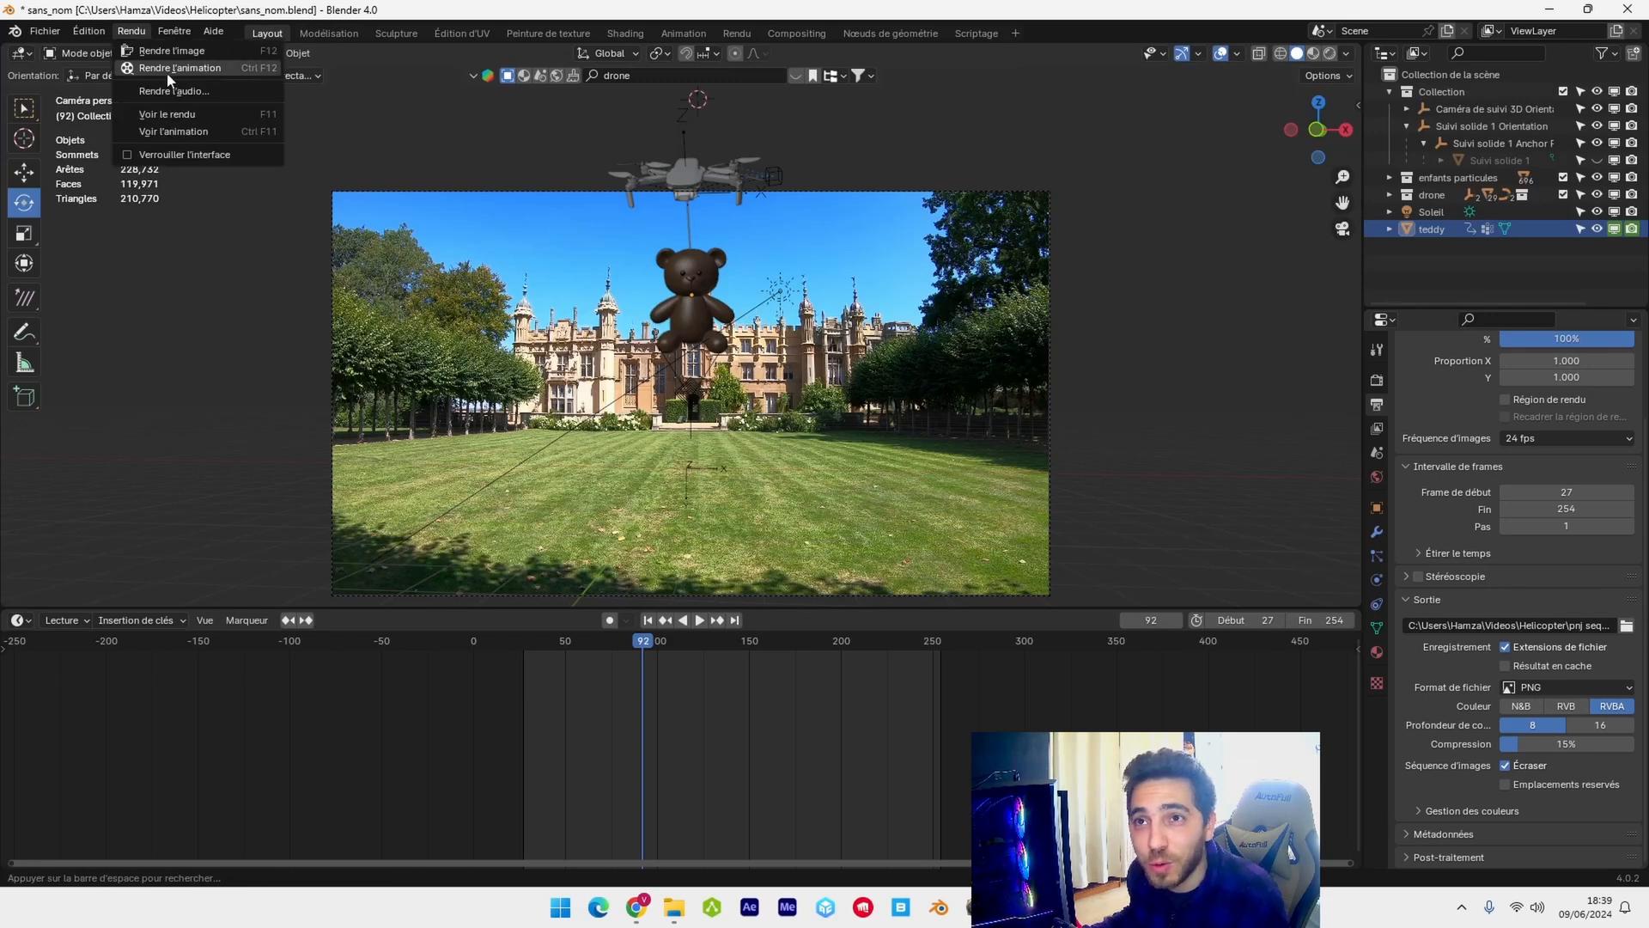